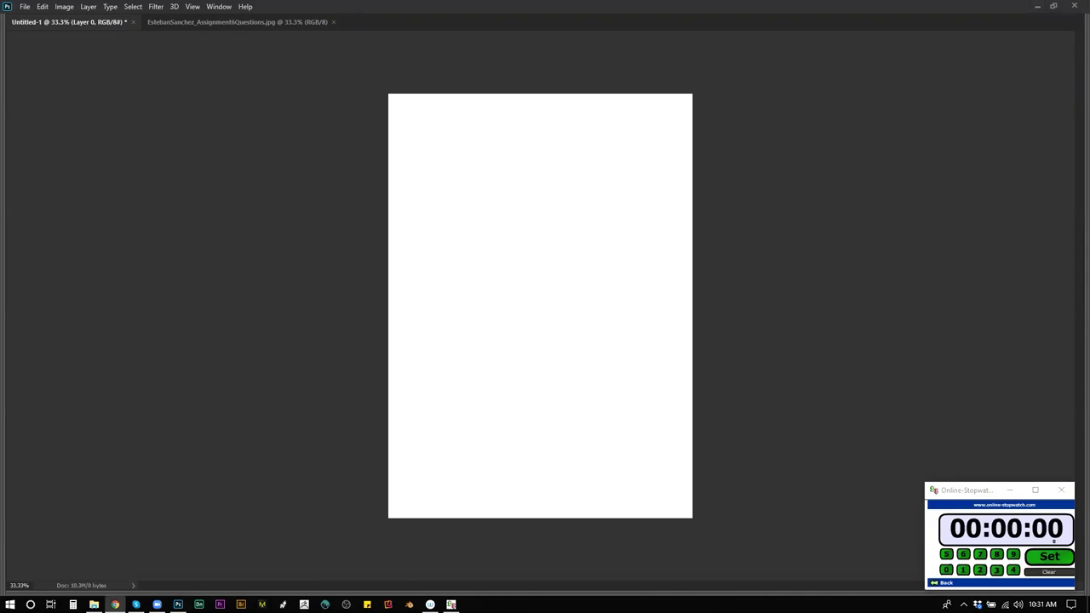
Open the assignment questions image and read its notes and five questions at enlarged scale.
key("alt+Tab")
left_click(218, 24)
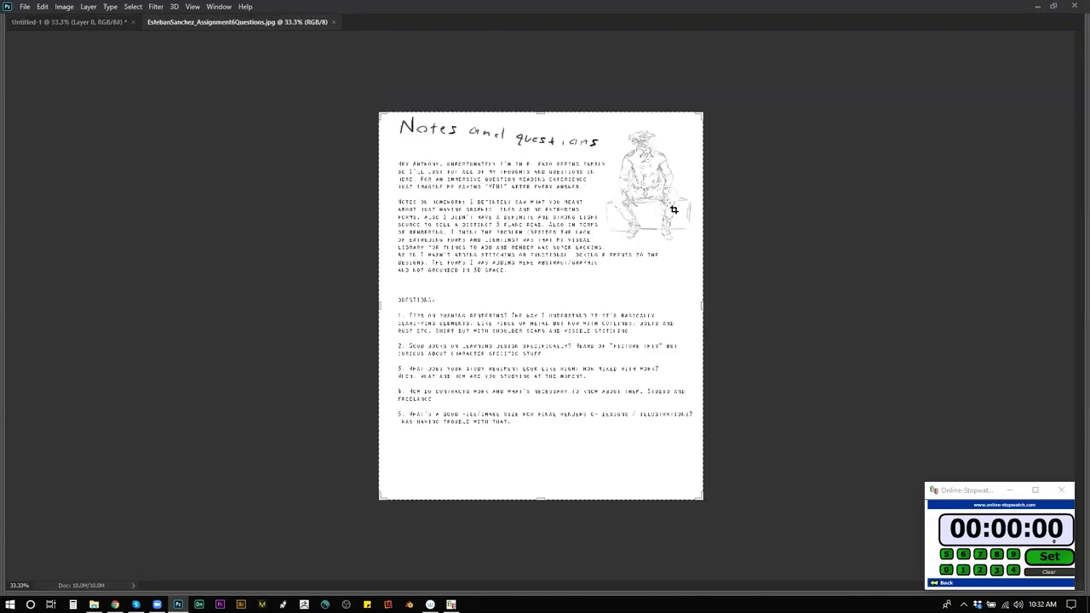
left_click(438, 324)
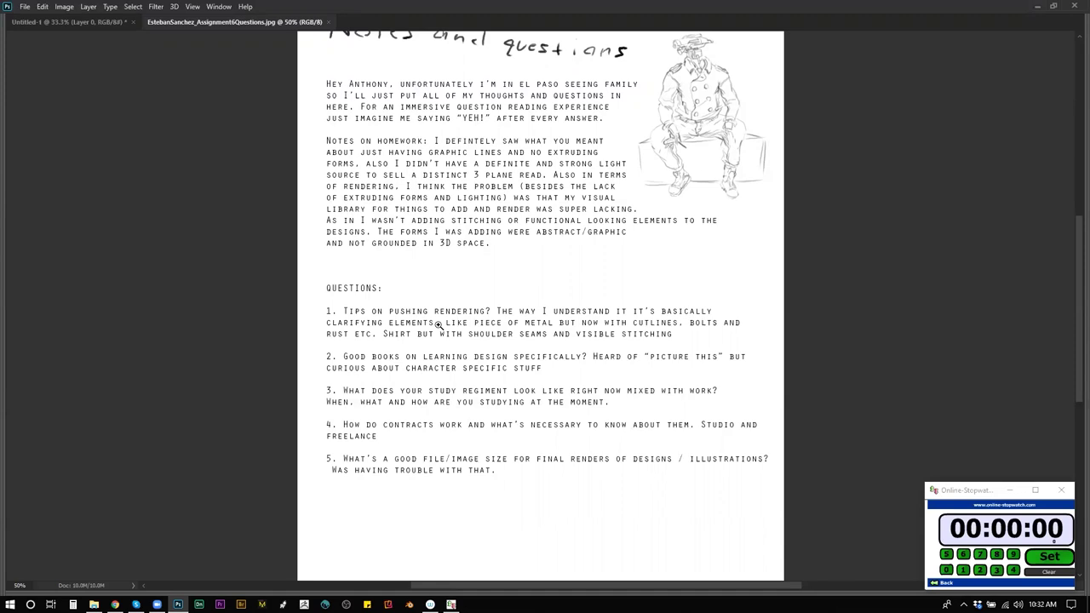
left_click(387, 316)
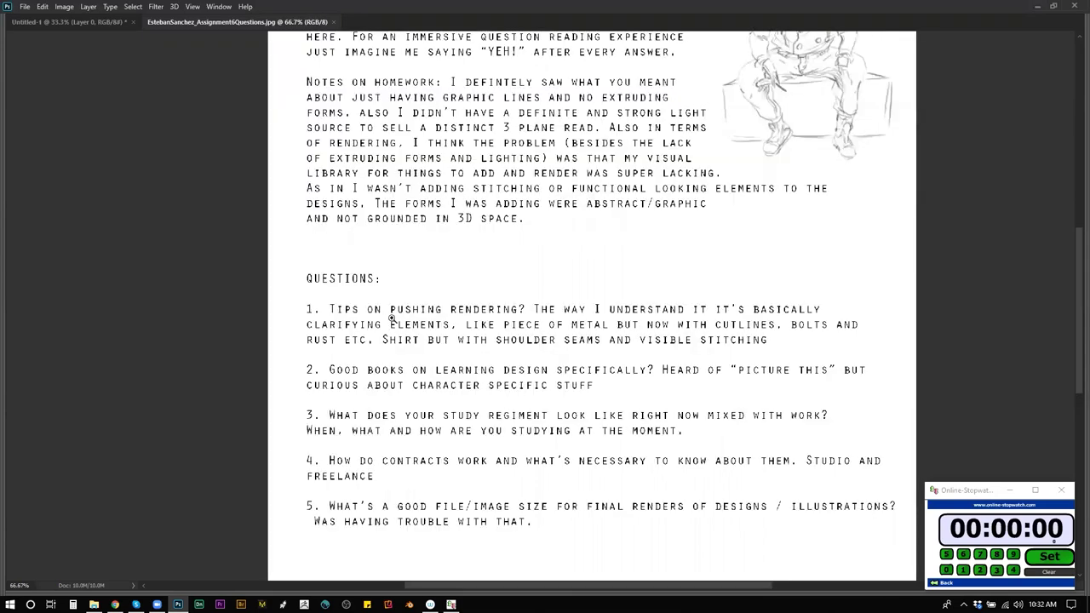
left_click(494, 358)
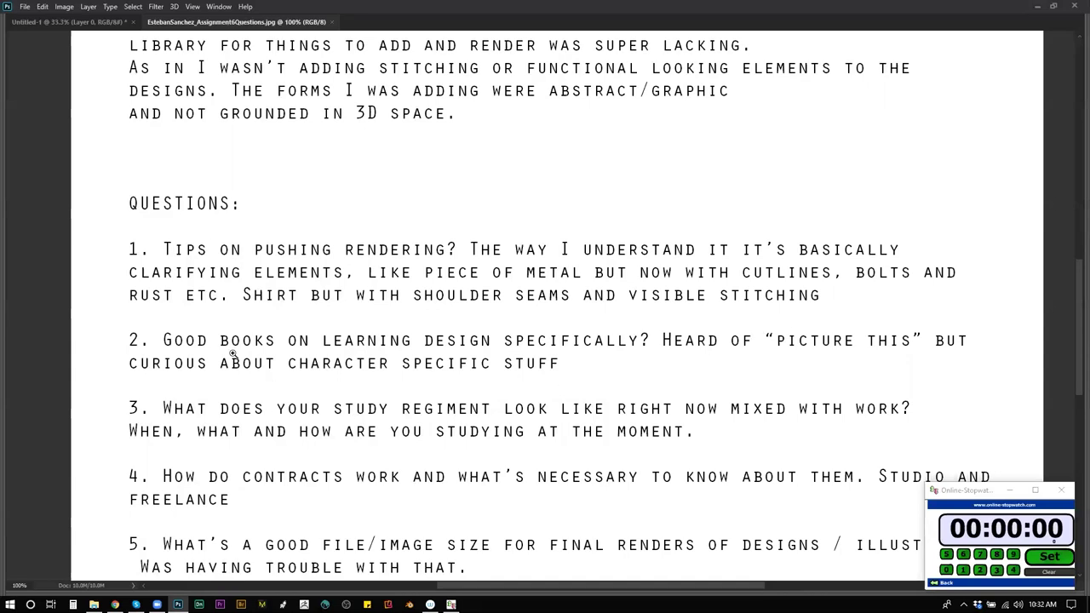
scroll(230, 361, "down", 2)
scroll(230, 361, "down", 2)
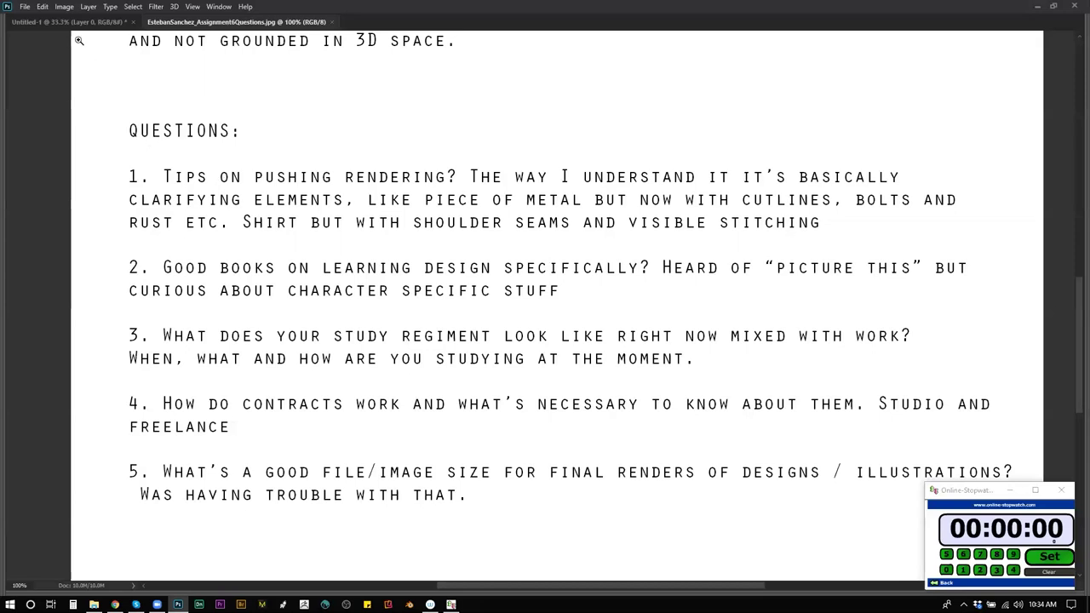
Enlarge the blank Untitled-1 image by raising its pixel width with proportions linked.
left_click(34, 22)
key("ctrl+alt+i")
left_click(947, 96)
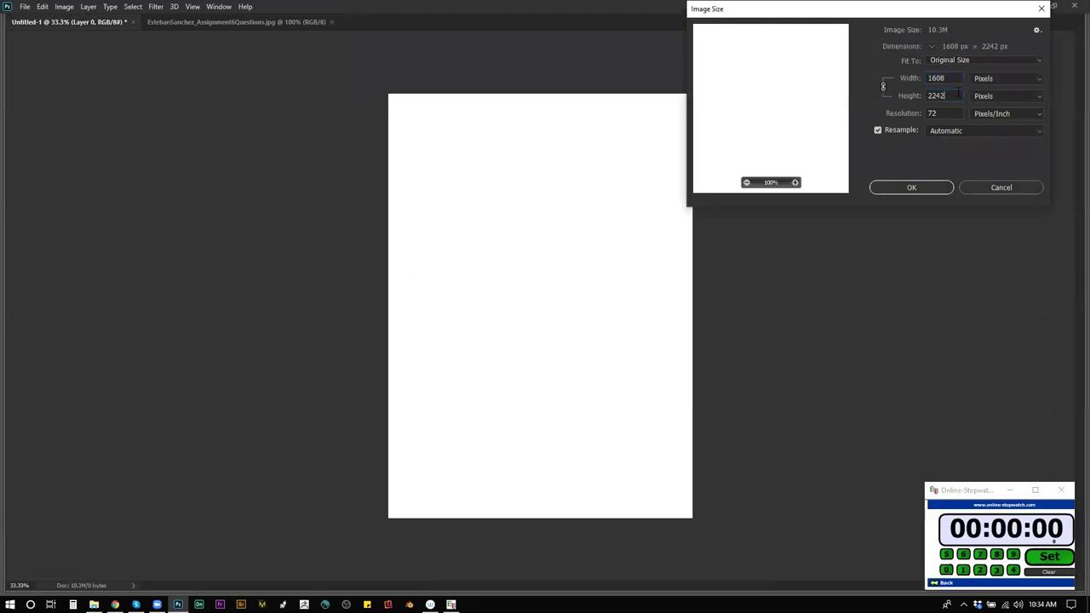
double_click(947, 96)
double_click(956, 78)
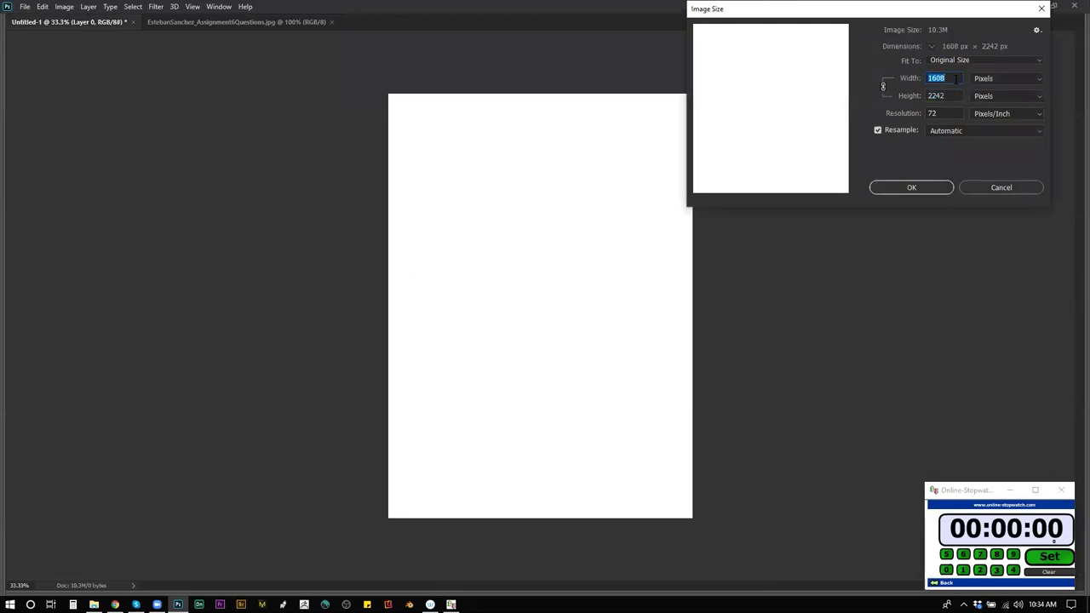
type("2550")
key("Return")
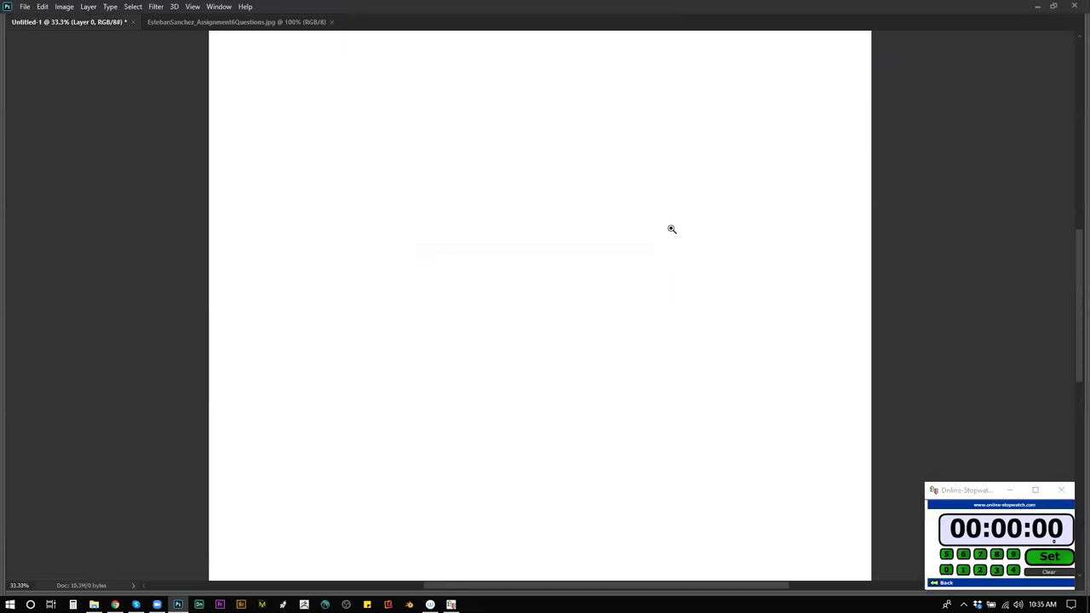
Sketch the loose construction lines of a tilted head in the canvas's upper middle, discarding the first stroke, and flip the canvas horizontally.
left_click(511, 210, "alt")
left_click(516, 205, "alt")
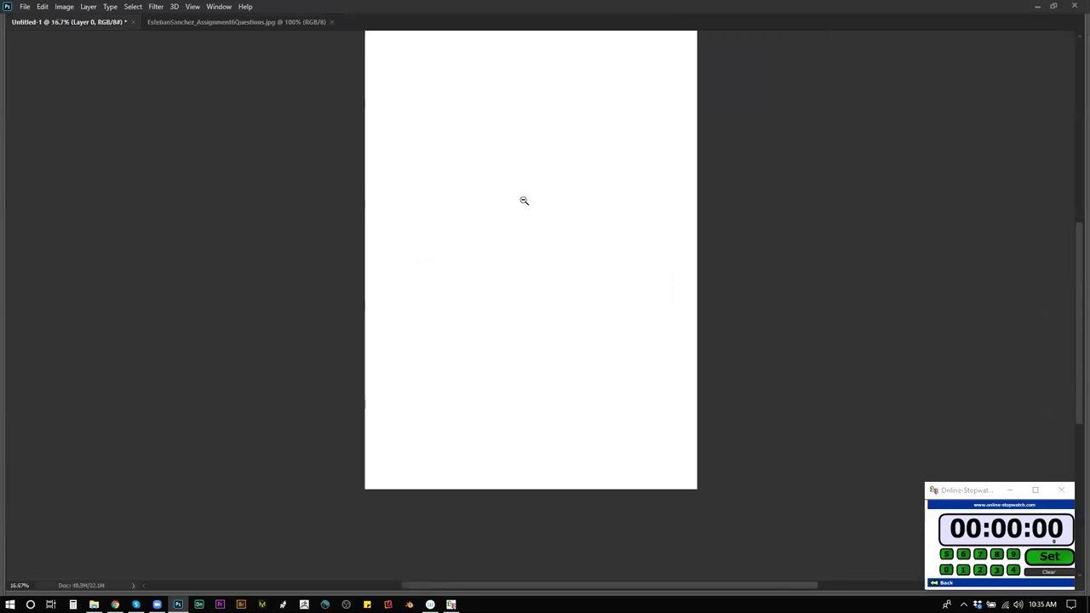
left_click(522, 201, "alt")
left_click(530, 185)
left_click(530, 178)
left_click(530, 177)
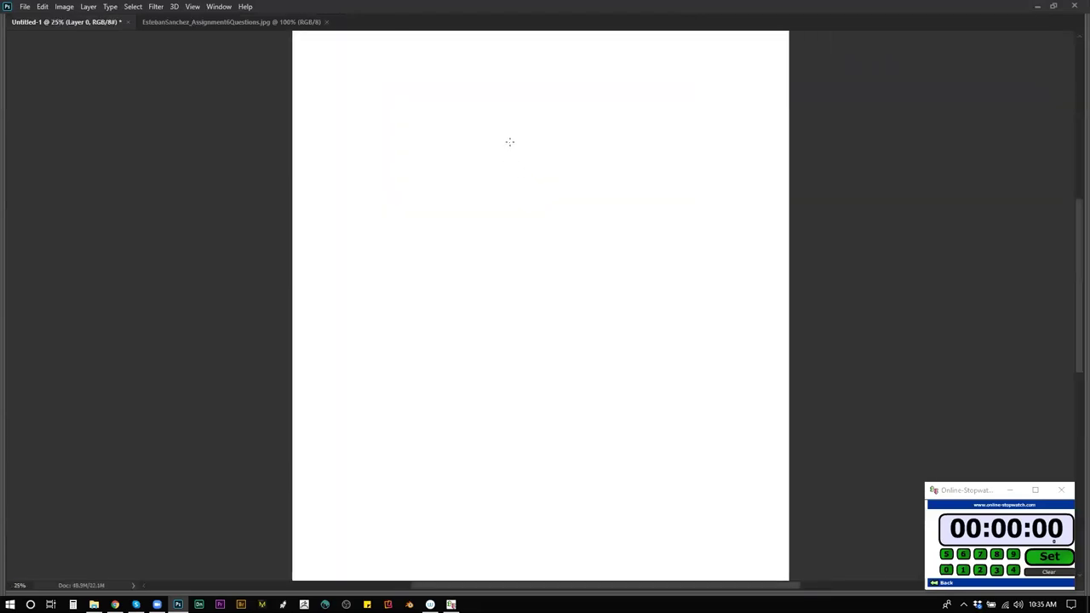
left_click_drag(560, 86, 516, 166)
key("ctrl+z")
mouse_move(545, 85)
left_mouse_down()
mouse_move(514, 183)
mouse_move(492, 91)
mouse_move(433, 255)
mouse_move(446, 222)
mouse_move(464, 260)
mouse_move(511, 260)
mouse_move(560, 118)
mouse_move(553, 103)
mouse_move(553, 180)
mouse_move(540, 201)
left_mouse_up()
key("ctrl+shift+h")
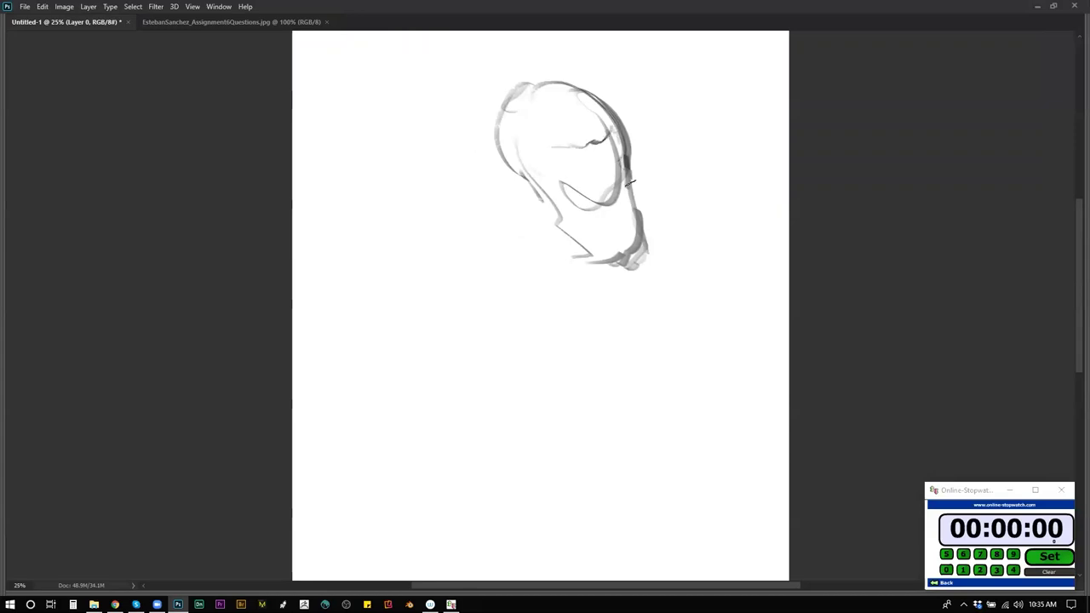
Sketch the eye, nose and mouth, flip the canvas horizontally, and draw the mustache and pointed beard outline.
mouse_move(631, 174)
left_mouse_down()
mouse_move(631, 198)
mouse_move(608, 179)
left_mouse_up()
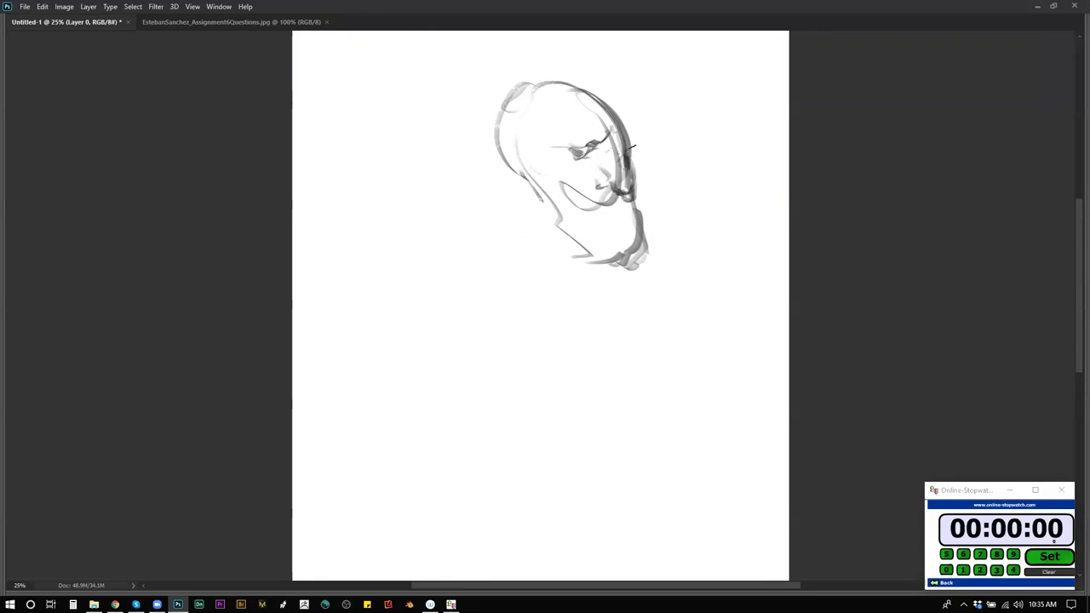
left_click_drag(626, 140, 630, 160)
key("ctrl+shift+h")
mouse_move(465, 232)
left_mouse_down()
mouse_move(453, 198)
mouse_move(457, 271)
mouse_move(440, 218)
mouse_move(433, 245)
mouse_move(455, 286)
mouse_move(476, 280)
mouse_move(520, 233)
mouse_move(473, 199)
mouse_move(476, 184)
mouse_move(505, 194)
mouse_move(501, 249)
mouse_move(502, 185)
left_mouse_up()
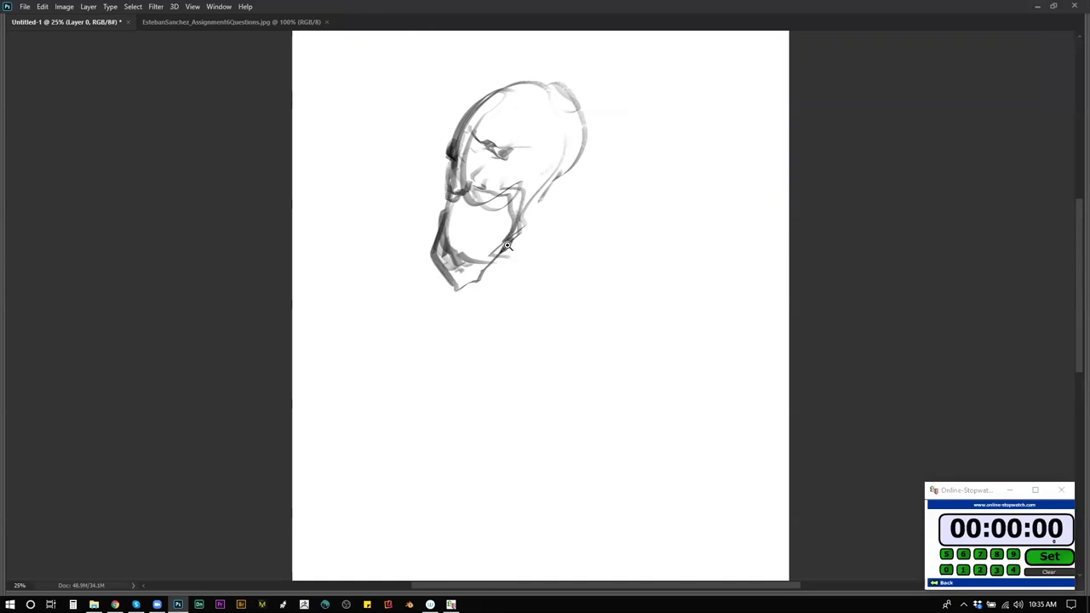
Draw the ear at the side of the head, touch up the eye area, and flip the canvas horizontally.
scroll(507, 247, "up", 1)
mouse_move(592, 113)
left_mouse_down()
mouse_move(573, 157)
mouse_move(586, 121)
mouse_move(572, 138)
left_mouse_up()
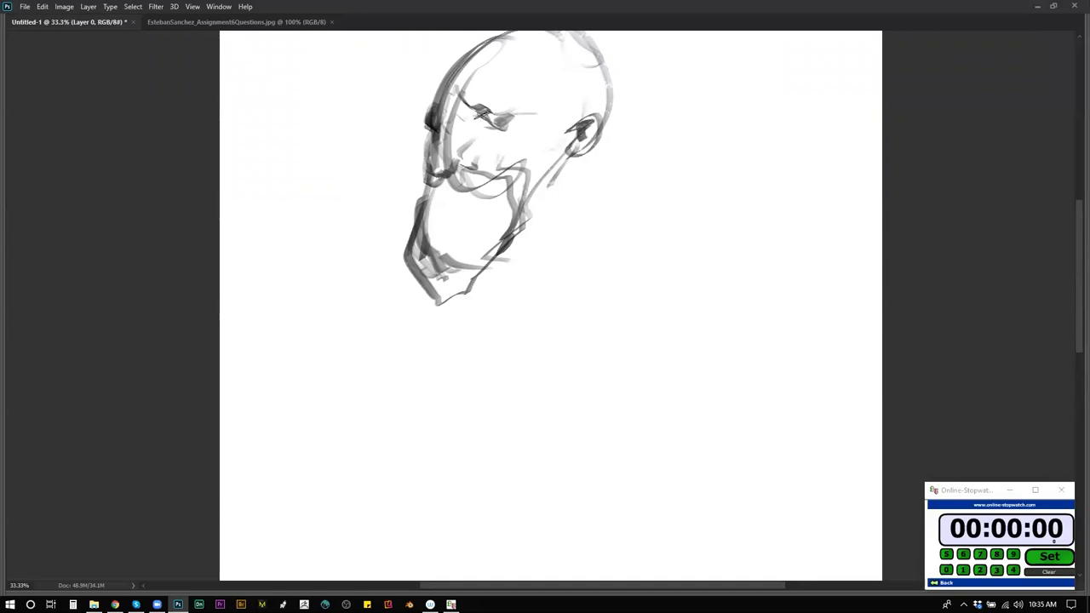
mouse_move(473, 111)
left_mouse_down()
mouse_move(485, 128)
mouse_move(473, 120)
left_mouse_up()
key("ctrl+shift+h")
Sketch the jaw corner below the ear, add the cheekbone line, and darken the near eye.
left_click_drag(621, 219, 545, 263)
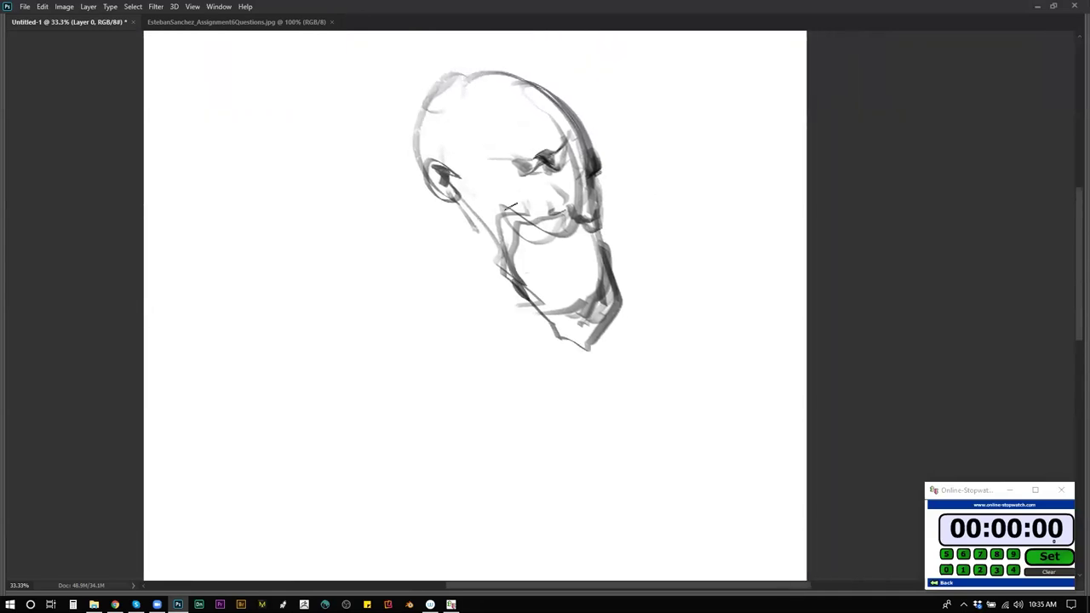
mouse_move(470, 190)
left_mouse_down()
mouse_move(470, 219)
mouse_move(493, 242)
left_mouse_up()
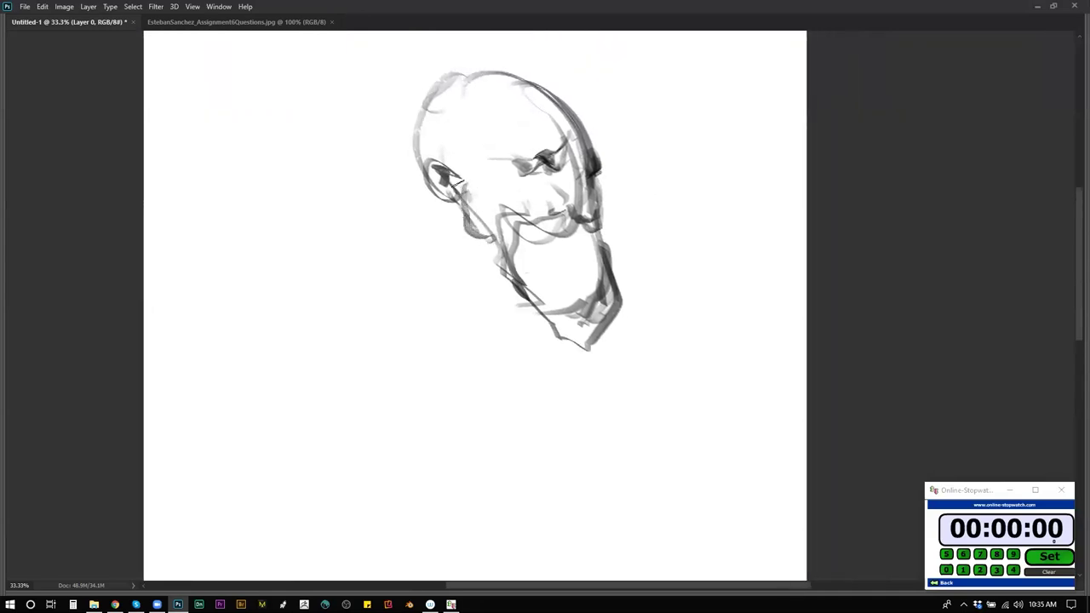
mouse_move(463, 183)
left_mouse_down()
mouse_move(506, 201)
mouse_move(471, 180)
mouse_move(548, 183)
mouse_move(519, 167)
left_mouse_up()
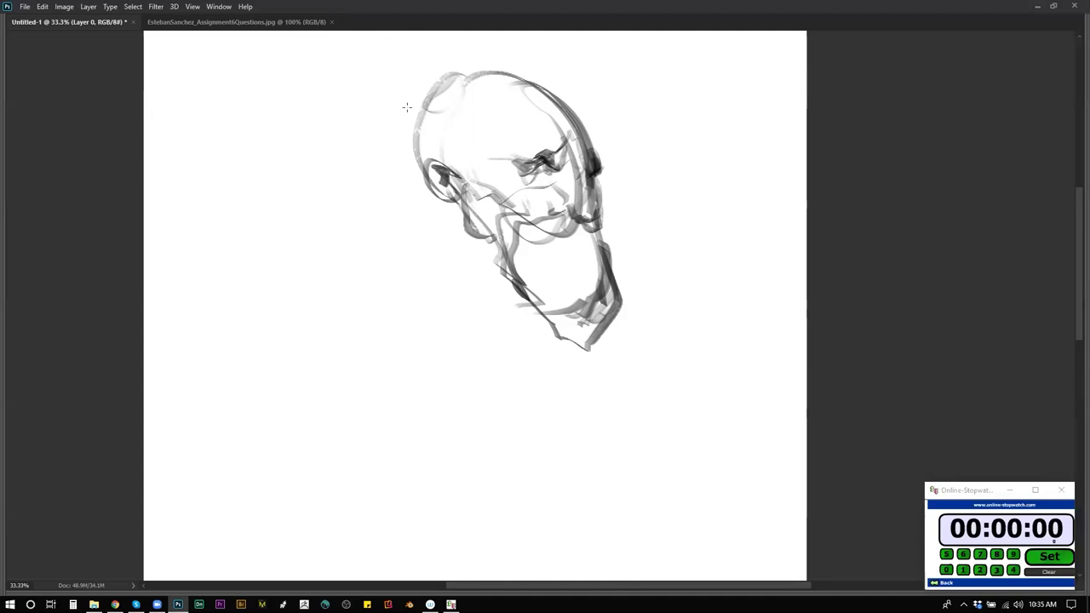
Block in the bald head and face with light grey and the full beard with dark grey.
left_click_drag(435, 127, 422, 182)
mouse_move(433, 109)
left_mouse_down()
mouse_move(436, 159)
mouse_move(433, 114)
mouse_move(490, 81)
mouse_move(509, 98)
mouse_move(456, 126)
mouse_move(454, 171)
mouse_move(485, 160)
mouse_move(499, 197)
mouse_move(505, 167)
mouse_move(543, 156)
mouse_move(552, 129)
mouse_move(519, 99)
mouse_move(565, 177)
mouse_move(521, 191)
mouse_move(543, 206)
mouse_move(571, 173)
mouse_move(566, 134)
mouse_move(575, 205)
mouse_move(477, 196)
mouse_move(481, 232)
mouse_move(551, 226)
mouse_move(519, 222)
mouse_move(514, 272)
mouse_move(553, 224)
mouse_move(536, 271)
mouse_move(511, 285)
mouse_move(548, 281)
mouse_move(555, 334)
left_mouse_up()
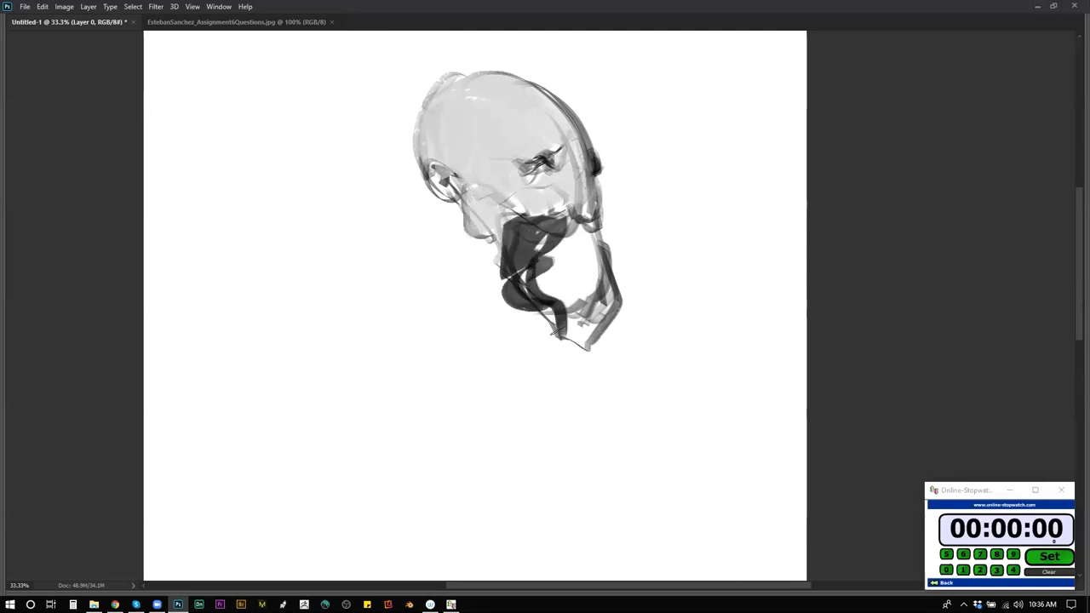
mouse_move(601, 226)
left_mouse_down()
mouse_move(606, 300)
mouse_move(606, 265)
mouse_move(618, 296)
mouse_move(593, 340)
left_mouse_up()
mouse_move(565, 289)
left_mouse_down()
mouse_move(598, 332)
mouse_move(575, 340)
mouse_move(547, 239)
mouse_move(547, 253)
mouse_move(559, 241)
mouse_move(592, 328)
mouse_move(596, 290)
mouse_move(575, 239)
left_mouse_up()
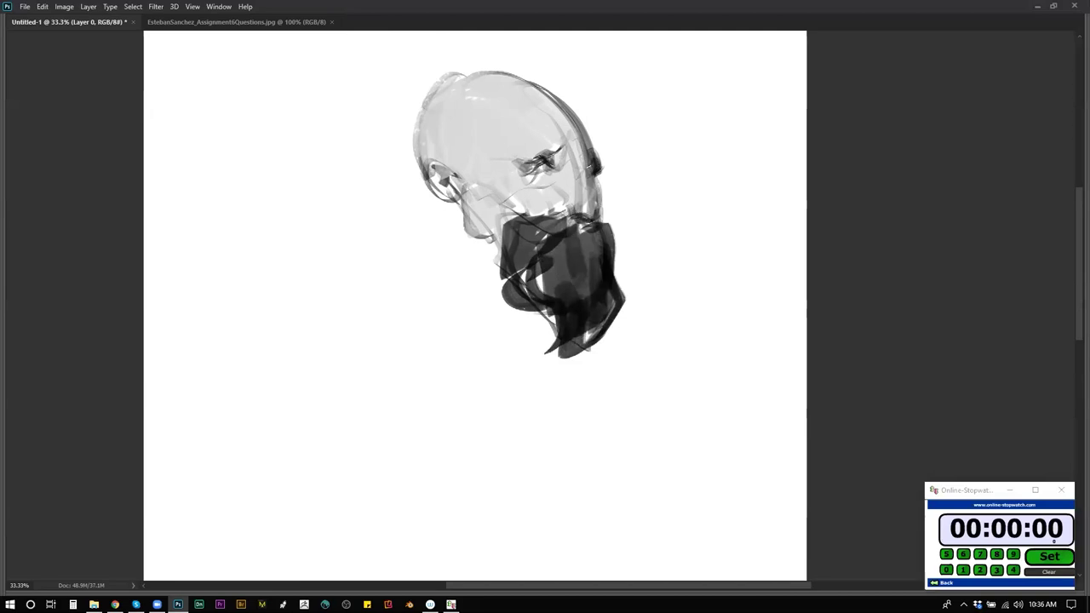
Darken both eye sockets, flip the canvas horizontally, and paint thick dark eyebrows.
left_click(587, 170)
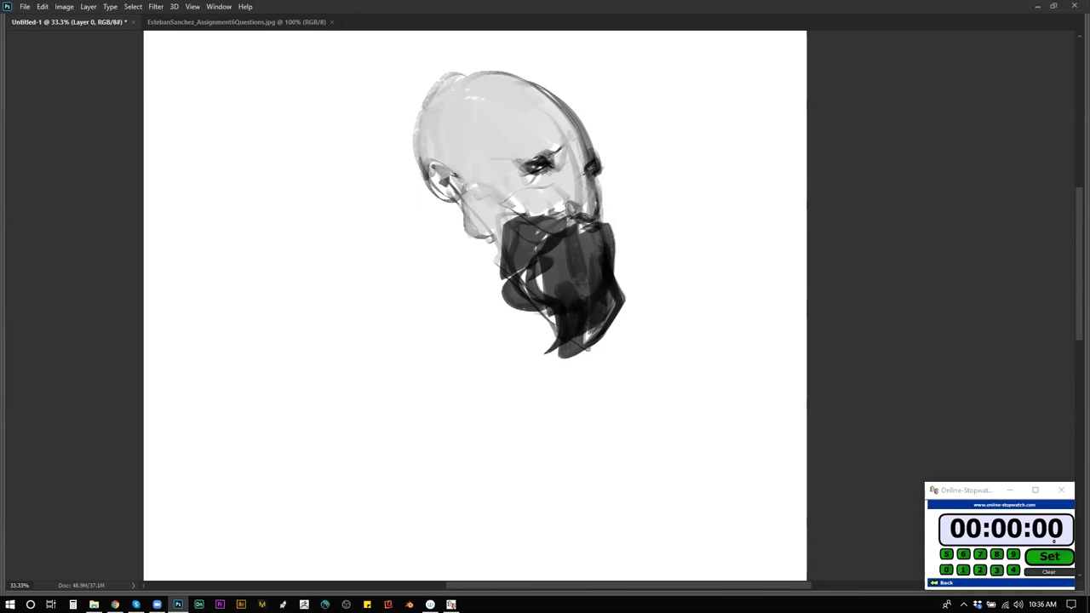
key("ctrl+h")
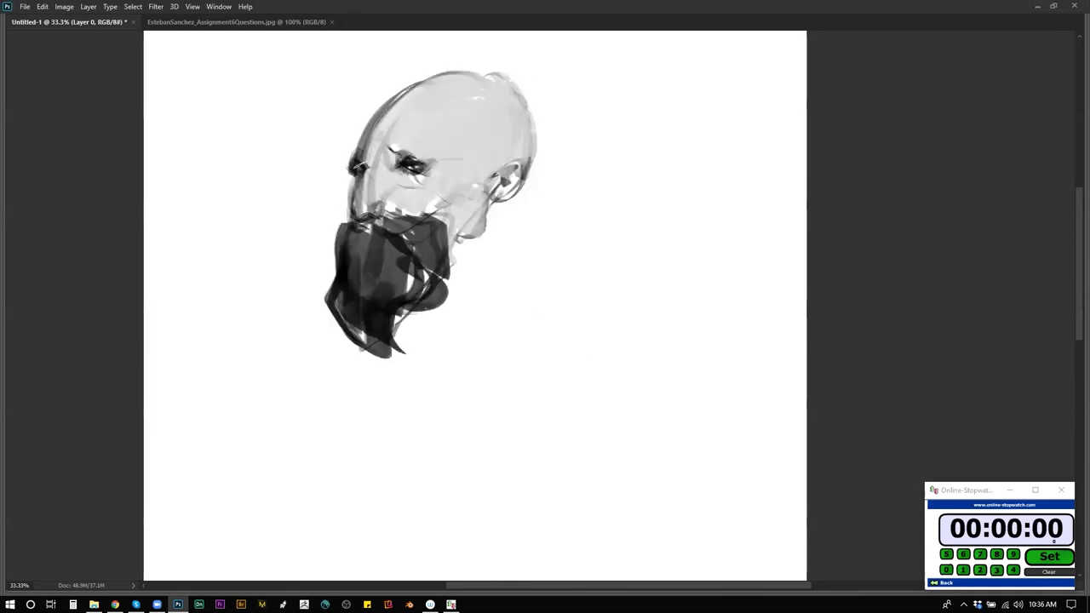
left_click_drag(396, 151, 444, 167)
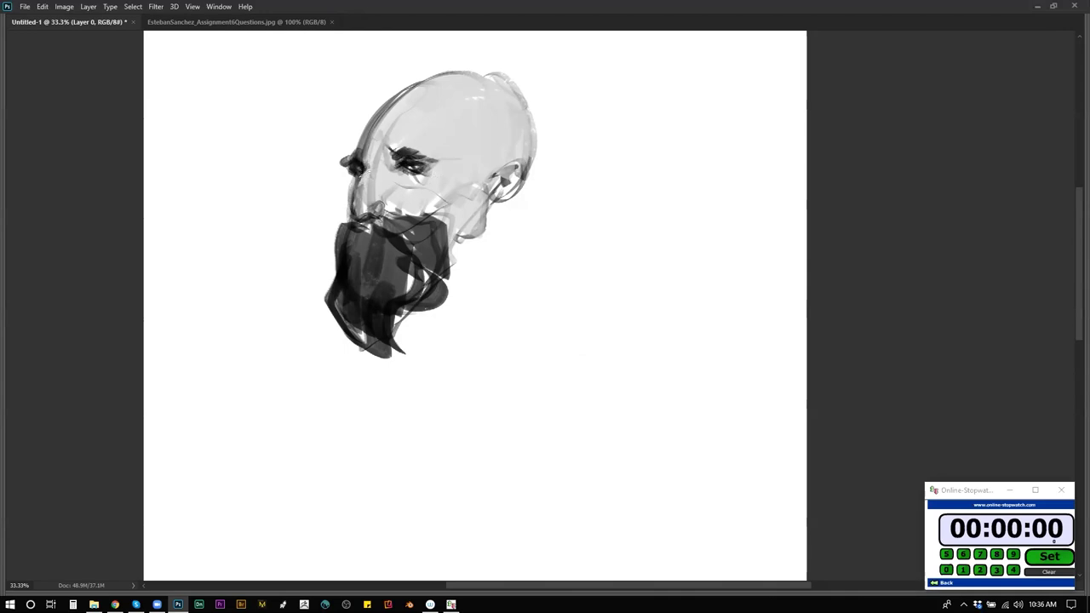
Enlarge the brush and shade the forehead, temple and side of the nose with mid-grey planes.
mouse_move(386, 113)
left_mouse_down()
mouse_move(405, 97)
mouse_move(408, 146)
left_mouse_up()
key("bracketright")
key("bracketright")
key("bracketright")
key("bracketright")
key("bracketright")
mouse_move(446, 84)
left_mouse_down()
mouse_move(407, 103)
mouse_move(421, 88)
mouse_move(486, 112)
mouse_move(429, 102)
mouse_move(418, 120)
mouse_move(451, 166)
left_mouse_up()
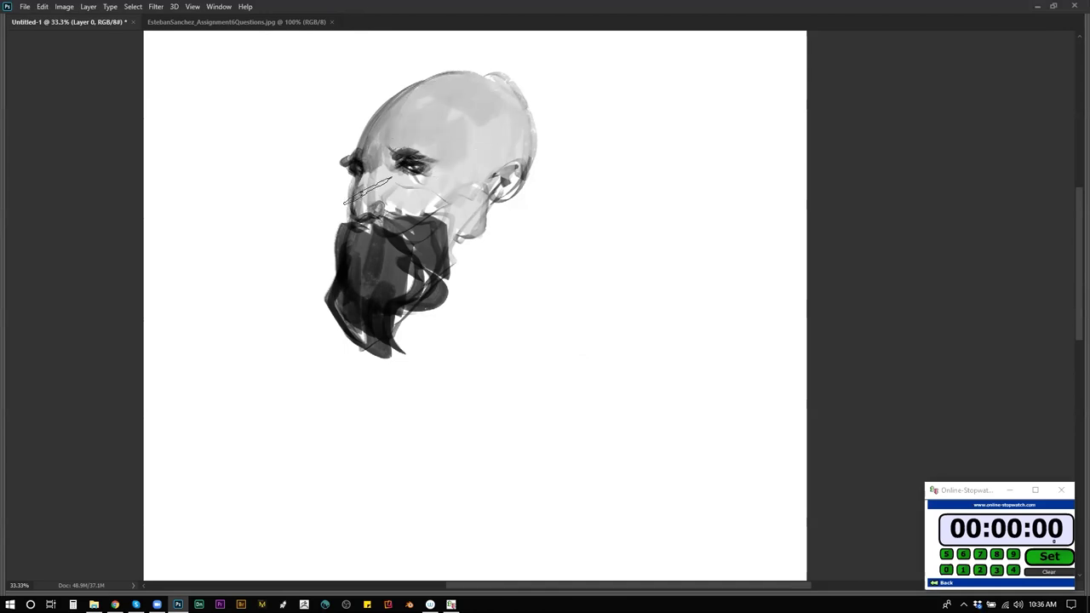
mouse_move(366, 176)
left_mouse_down()
mouse_move(357, 210)
mouse_move(370, 183)
mouse_move(389, 174)
mouse_move(408, 186)
left_mouse_up()
Flip the canvas horizontally, define the nose tip and far cheek edge, and extend both eyebrows with dark pointed strokes.
key("ctrl+shift+h")
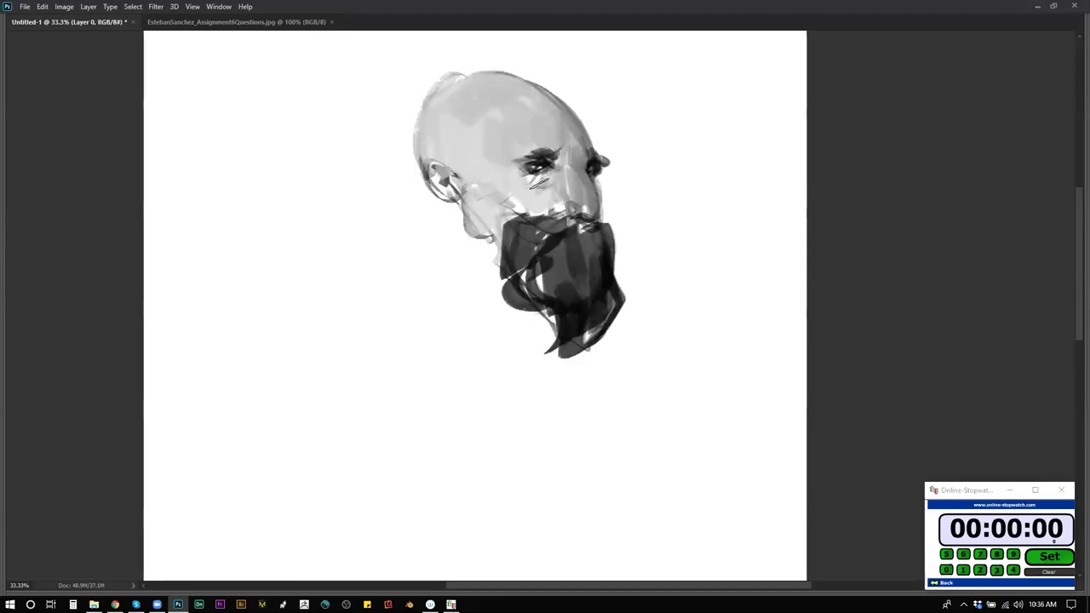
scroll(540, 180, "up", 1)
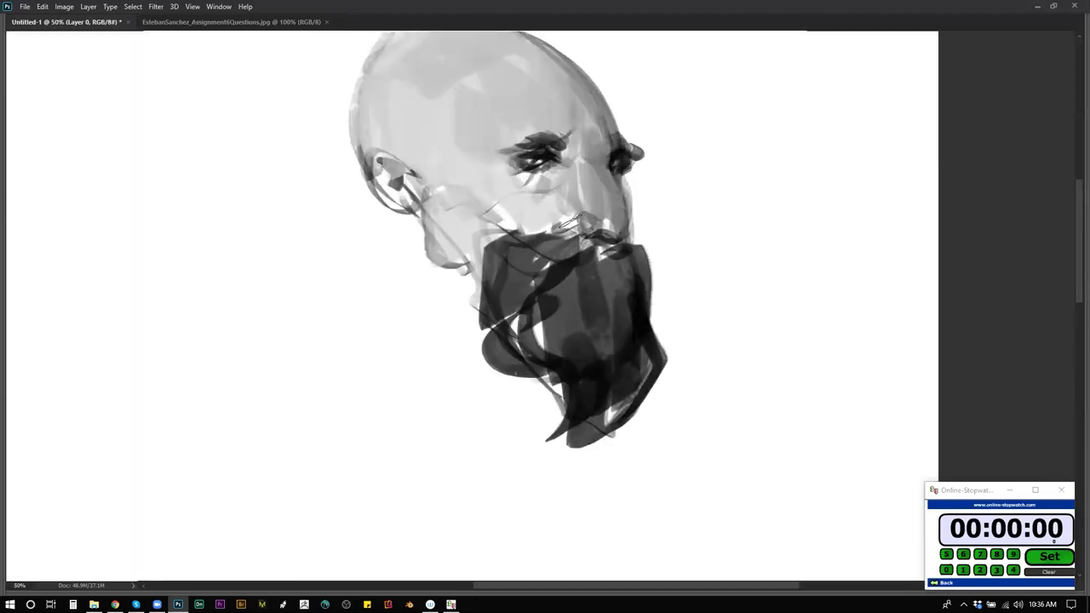
mouse_move(582, 223)
left_mouse_down()
mouse_move(581, 237)
mouse_move(596, 216)
mouse_move(589, 225)
mouse_move(613, 233)
left_mouse_up()
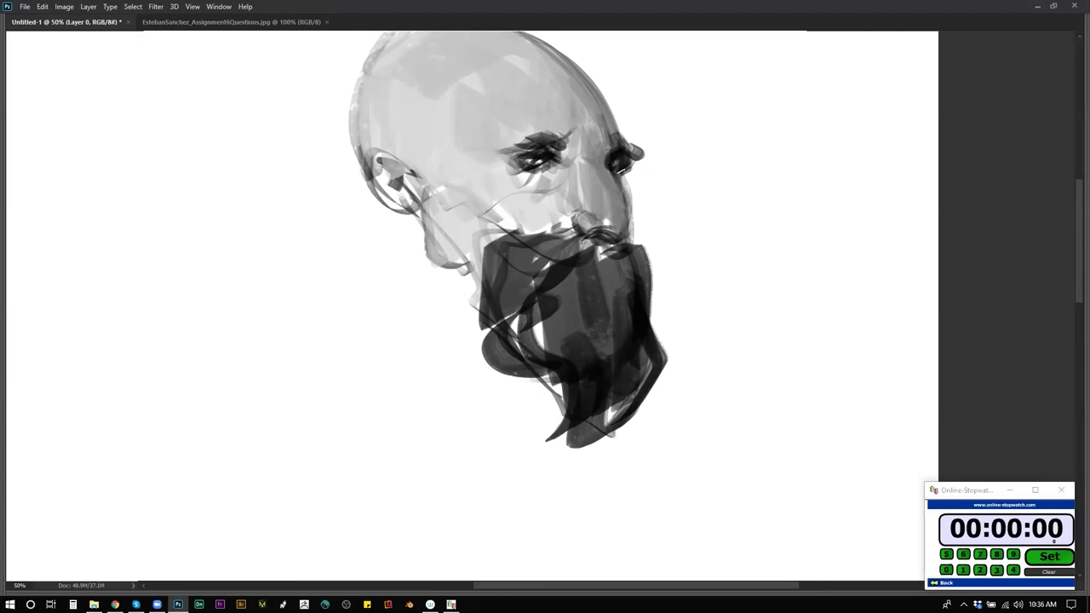
left_click_drag(631, 194, 634, 241)
mouse_move(523, 157)
left_mouse_down()
mouse_move(561, 164)
mouse_move(561, 136)
mouse_move(505, 150)
left_mouse_up()
left_click_drag(619, 148, 645, 136)
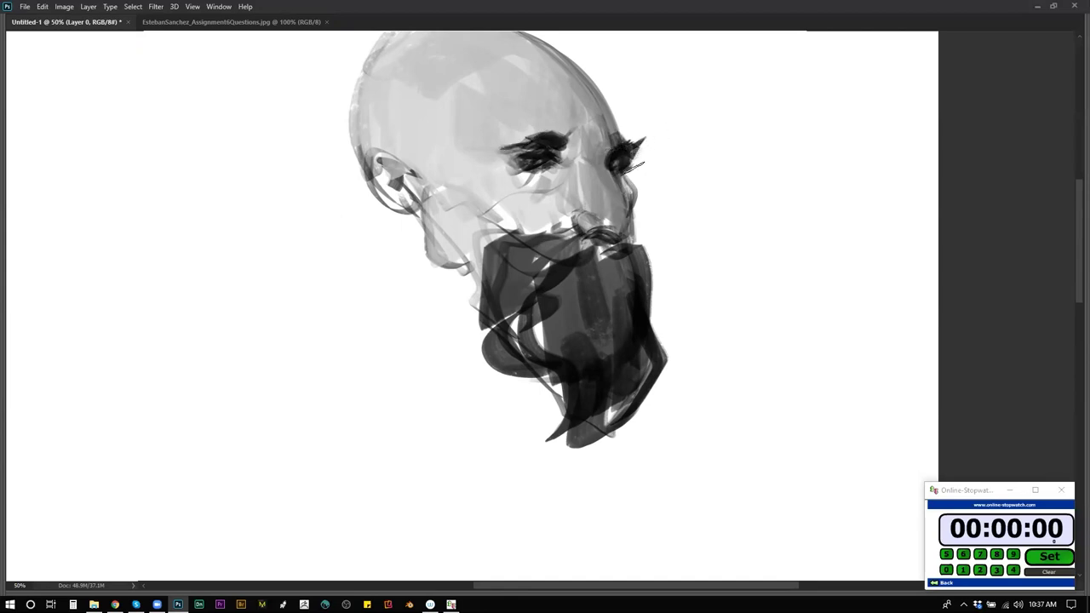
Flip the canvas horizontally, shade the nose and upper cheek in mid-grey, and thicken the near eyebrow's inner end.
left_click(631, 200, "ctrl+alt")
left_click(631, 199, "ctrl+alt")
left_click(631, 199, "ctrl+alt")
key("ctrl+shift+h")
left_click(581, 211, "ctrl")
left_click(580, 211, "ctrl")
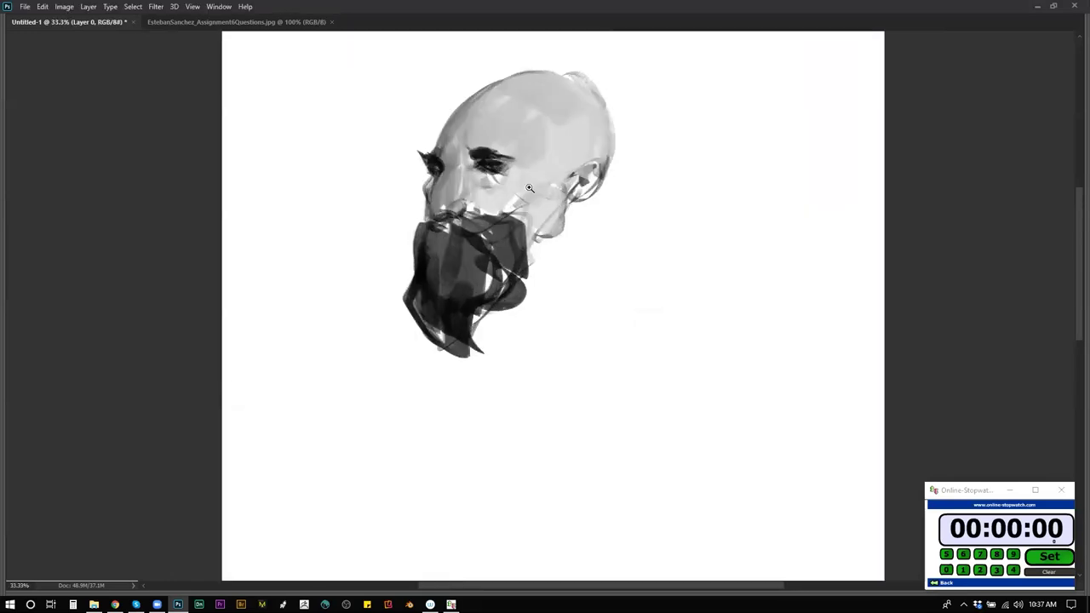
mouse_move(444, 168)
left_mouse_down()
mouse_move(431, 213)
mouse_move(442, 182)
mouse_move(434, 209)
mouse_move(504, 204)
mouse_move(488, 183)
mouse_move(494, 194)
left_mouse_up()
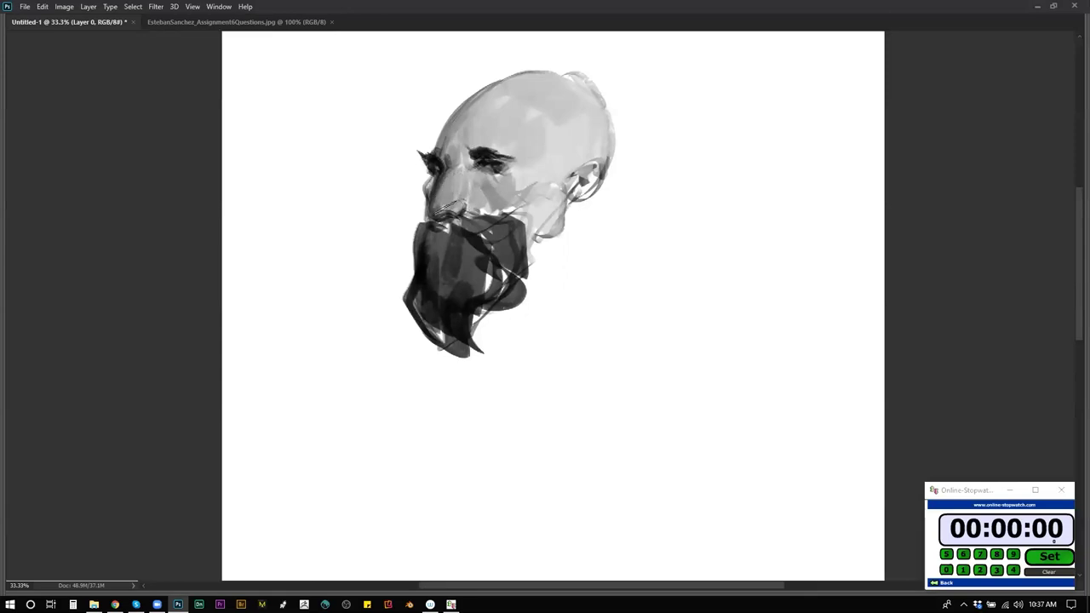
mouse_move(463, 168)
left_mouse_down()
mouse_move(453, 150)
mouse_move(473, 159)
left_mouse_up()
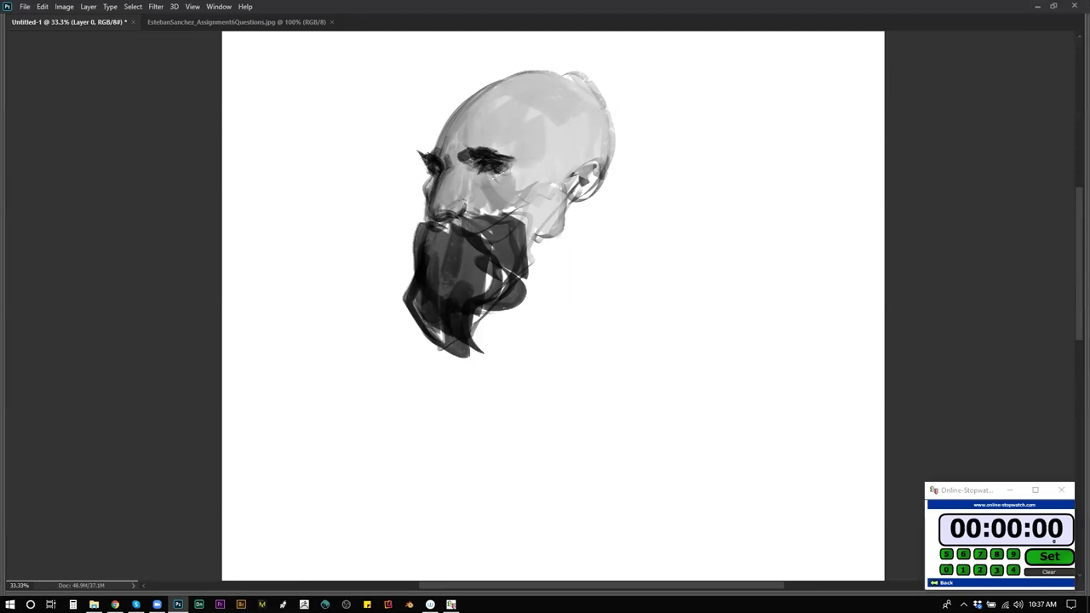
Flip the canvas horizontally, block in a dark collar under the head, and fill the neck with light grey.
key("ctrl+shift+h")
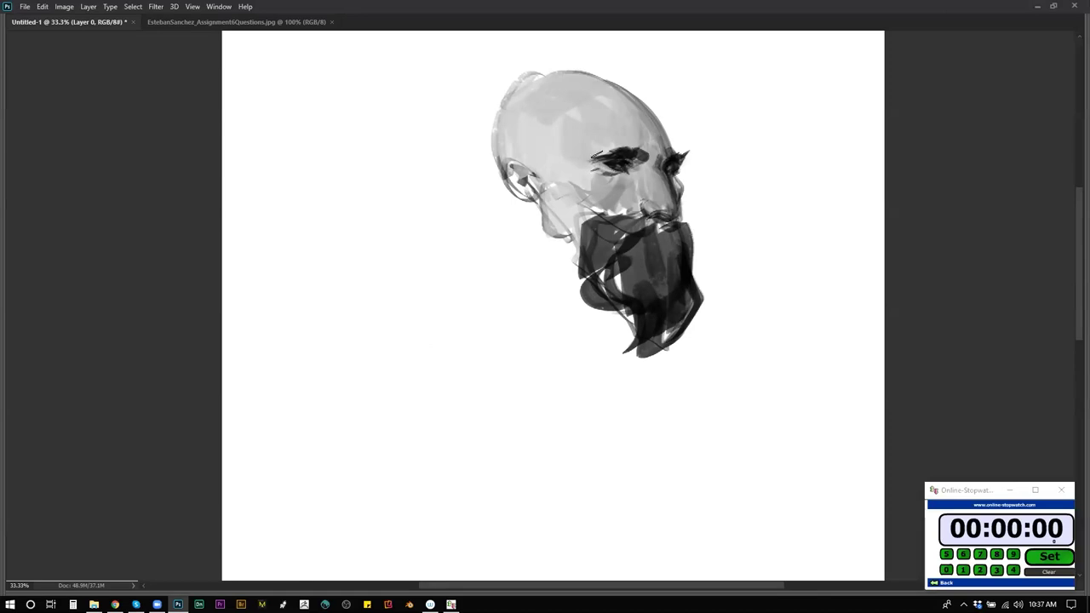
mouse_move(521, 194)
left_mouse_down()
mouse_move(520, 300)
mouse_move(511, 293)
mouse_move(536, 338)
left_mouse_up()
mouse_move(521, 255)
left_mouse_down()
mouse_move(550, 271)
mouse_move(530, 337)
left_mouse_up()
mouse_move(522, 265)
left_mouse_down()
mouse_move(517, 301)
mouse_move(587, 327)
mouse_move(477, 328)
mouse_move(596, 383)
mouse_move(579, 315)
mouse_move(596, 383)
mouse_move(626, 294)
mouse_move(571, 307)
left_mouse_up()
mouse_move(543, 226)
left_mouse_down()
mouse_move(536, 199)
mouse_move(559, 304)
mouse_move(569, 262)
left_mouse_up()
key("ctrl+z")
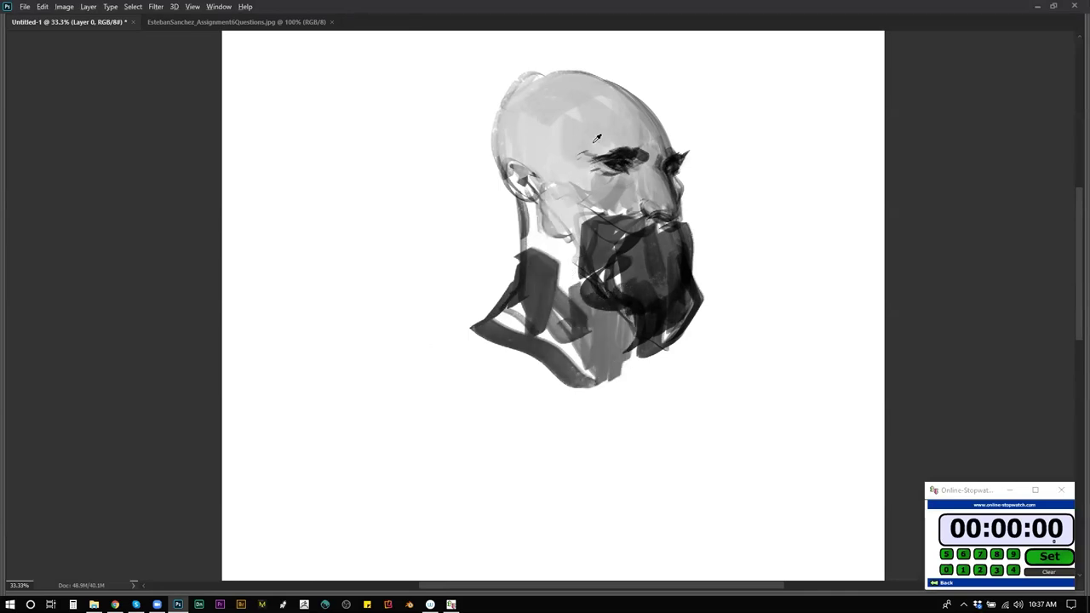
mouse_move(532, 203)
left_mouse_down()
mouse_move(533, 251)
mouse_move(559, 234)
mouse_move(575, 249)
mouse_move(575, 332)
left_mouse_up()
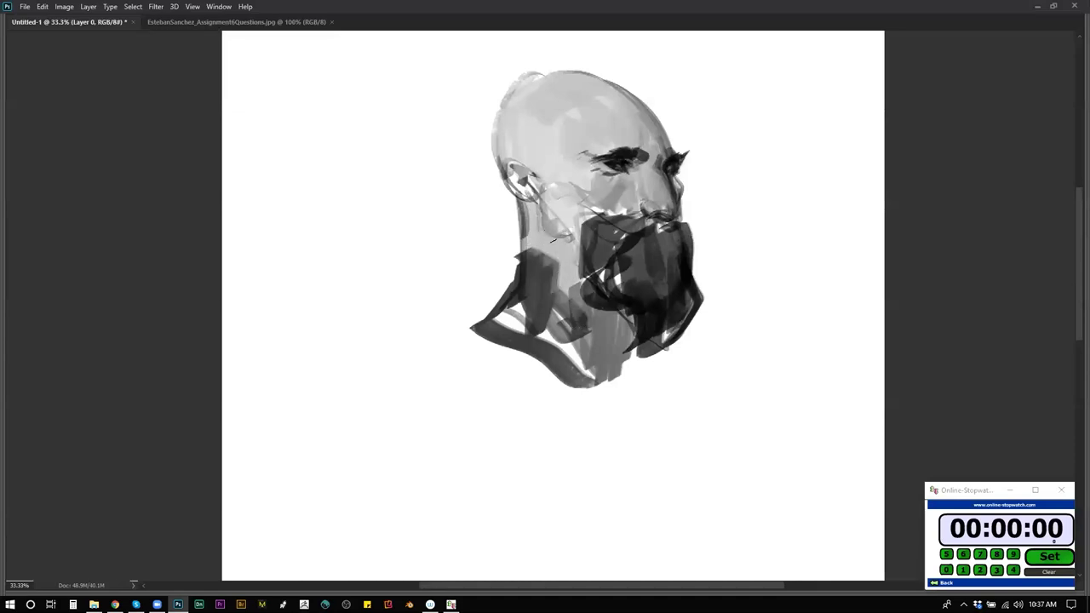
left_click_drag(579, 263, 554, 241)
Extend the dark grey clothing from the collar across the shoulders and down to a tapered chest.
mouse_move(515, 284)
left_mouse_down()
mouse_move(466, 327)
mouse_move(528, 247)
mouse_move(603, 393)
left_mouse_up()
mouse_move(644, 344)
left_mouse_down()
mouse_move(603, 375)
mouse_move(645, 360)
left_mouse_up()
mouse_move(650, 349)
left_mouse_down()
mouse_move(671, 362)
mouse_move(565, 368)
left_mouse_up()
mouse_move(523, 322)
left_mouse_down()
mouse_move(451, 324)
mouse_move(562, 426)
left_mouse_up()
mouse_move(443, 324)
left_mouse_down()
mouse_move(529, 398)
mouse_move(513, 366)
mouse_move(577, 409)
mouse_move(655, 388)
mouse_move(680, 367)
mouse_move(690, 404)
mouse_move(664, 401)
mouse_move(639, 419)
mouse_move(601, 411)
mouse_move(566, 379)
mouse_move(656, 370)
mouse_move(668, 410)
mouse_move(575, 440)
mouse_move(641, 501)
mouse_move(567, 441)
mouse_move(685, 409)
left_mouse_up()
Flip the canvas horizontally, paint the moustache with near-black strokes, and pick out the lower lip in lighter grey.
key("ctrl+h")
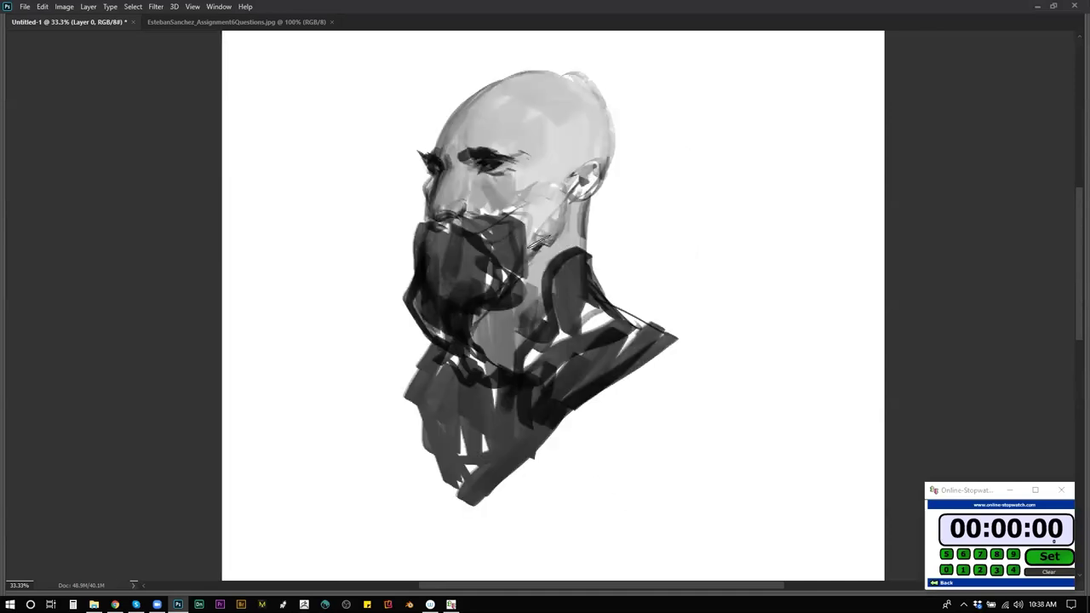
mouse_move(521, 244)
left_mouse_down()
mouse_move(470, 220)
mouse_move(494, 234)
mouse_move(434, 226)
mouse_move(404, 274)
mouse_move(430, 334)
mouse_move(443, 257)
mouse_move(475, 223)
left_mouse_up()
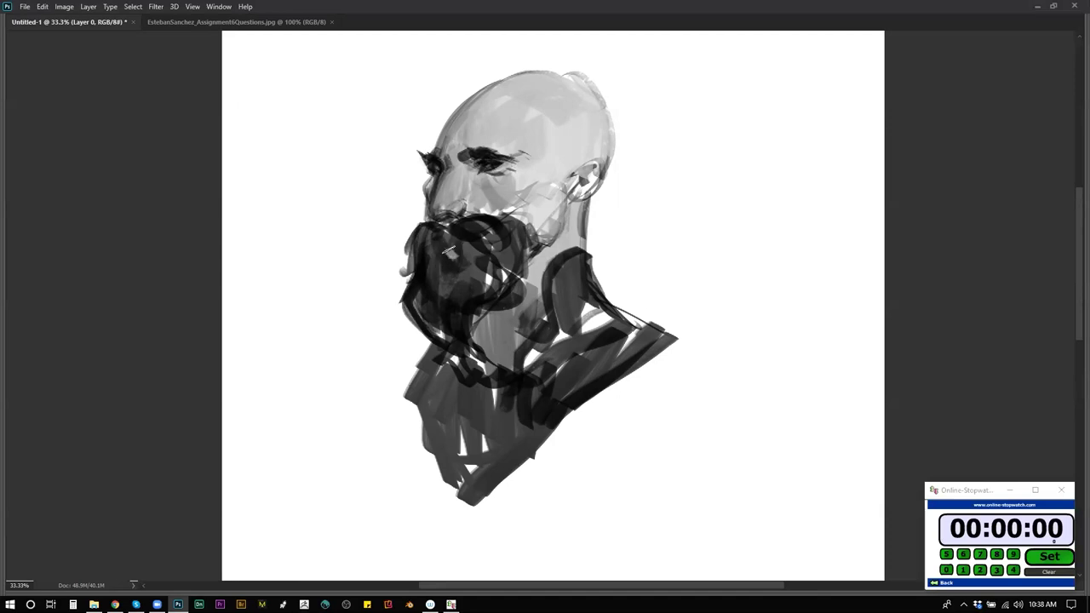
left_click_drag(457, 253, 461, 263)
left_click_drag(489, 223, 516, 225)
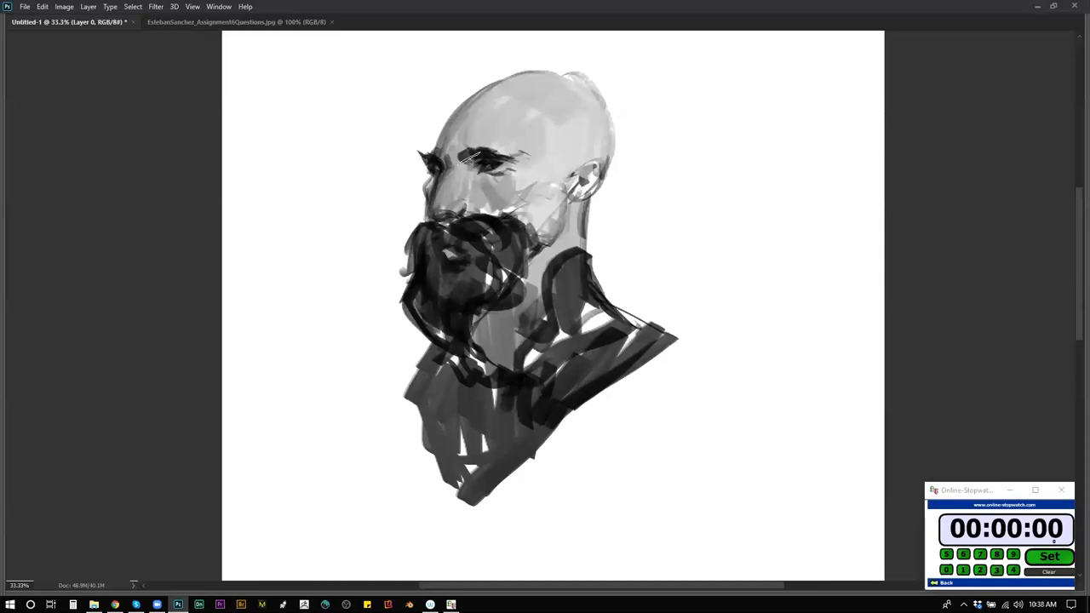
Touch up the near eyebrow, shade the ear in mid-grey, and strengthen the jawline down to the beard.
left_click_drag(460, 153, 472, 156)
mouse_move(583, 182)
left_mouse_down()
mouse_move(587, 167)
mouse_move(584, 180)
mouse_move(603, 182)
left_mouse_up()
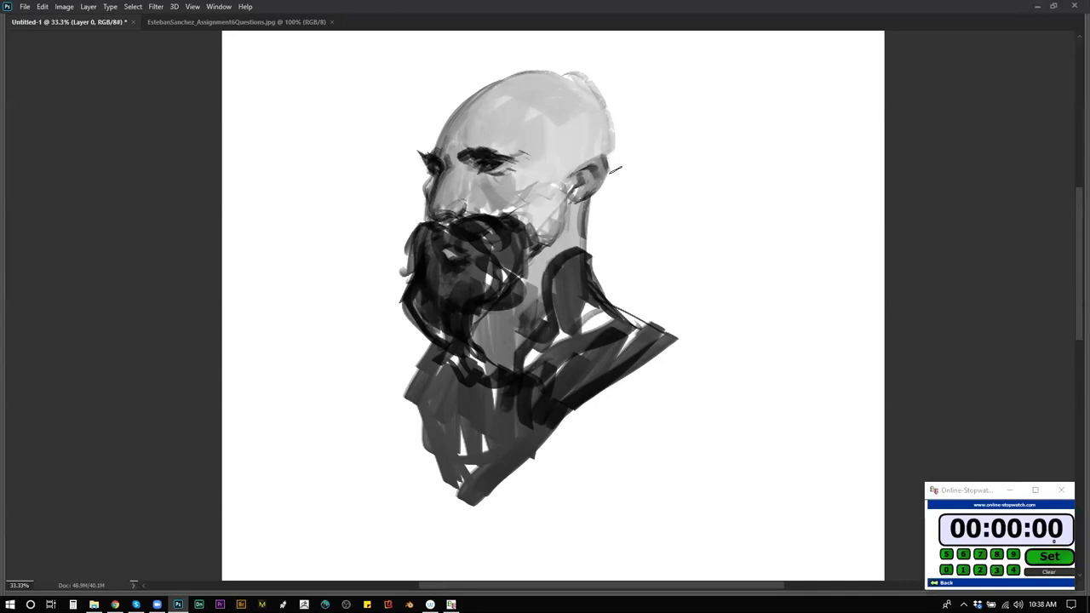
left_click(575, 211, "alt")
mouse_move(579, 206)
left_mouse_down()
mouse_move(581, 240)
mouse_move(511, 300)
left_mouse_up()
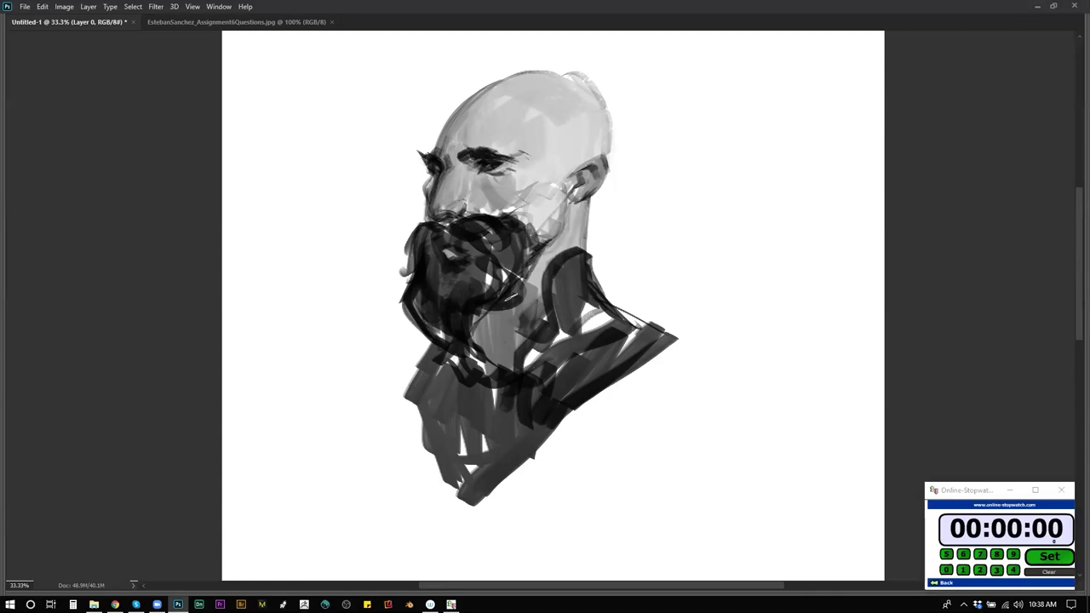
Flip the canvas horizontally, fill out the beard with near-black strokes, and cover the cheek and skull in light grey.
key("ctrl+shift+h")
mouse_move(610, 273)
left_mouse_down()
mouse_move(590, 294)
mouse_move(607, 324)
left_mouse_up()
mouse_move(635, 228)
left_mouse_down()
mouse_move(602, 247)
mouse_move(643, 260)
mouse_move(639, 251)
mouse_move(610, 277)
mouse_move(636, 279)
mouse_move(611, 275)
mouse_move(604, 247)
mouse_move(631, 221)
mouse_move(617, 238)
mouse_move(628, 279)
mouse_move(626, 270)
mouse_move(598, 283)
mouse_move(590, 238)
mouse_move(574, 262)
mouse_move(585, 301)
mouse_move(589, 289)
mouse_move(618, 294)
mouse_move(640, 347)
mouse_move(628, 337)
mouse_move(667, 318)
mouse_move(680, 325)
mouse_move(682, 290)
mouse_move(657, 348)
mouse_move(667, 360)
mouse_move(687, 325)
mouse_move(675, 298)
mouse_move(654, 380)
mouse_move(630, 342)
mouse_move(620, 370)
left_mouse_up()
mouse_move(549, 206)
left_mouse_down()
mouse_move(555, 235)
mouse_move(563, 223)
mouse_move(549, 183)
mouse_move(579, 211)
mouse_move(583, 179)
mouse_move(537, 151)
mouse_move(529, 125)
mouse_move(554, 170)
mouse_move(539, 101)
mouse_move(553, 76)
mouse_move(490, 81)
mouse_move(565, 59)
mouse_move(485, 123)
left_mouse_up()
left_click_drag(553, 64, 602, 72)
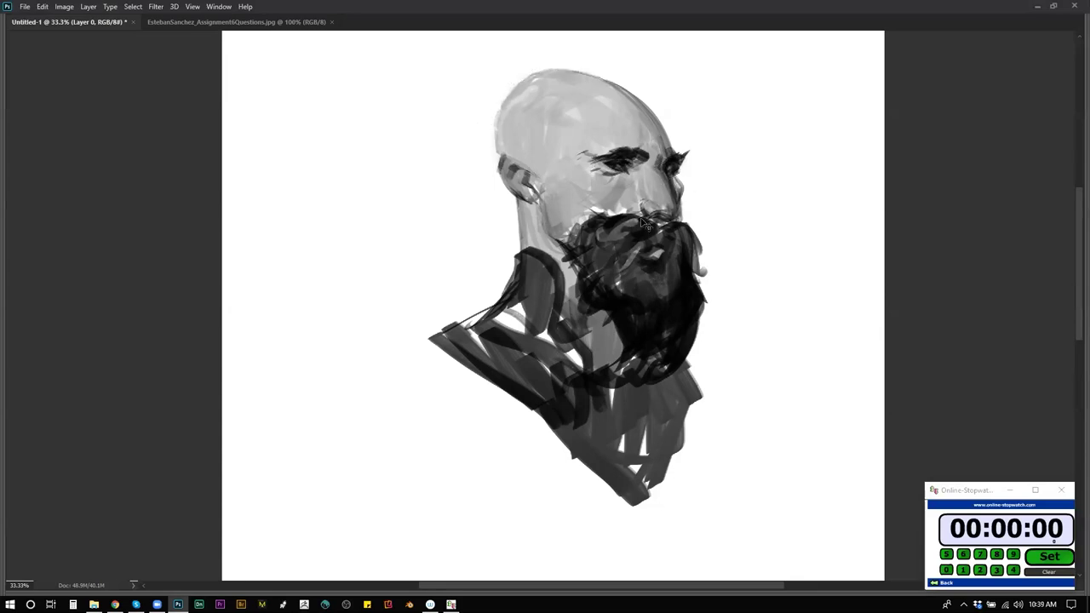
Flip the canvas horizontally and even out the forehead and side of the skull with a larger brush in soft grey.
key("ctrl+shift+h")
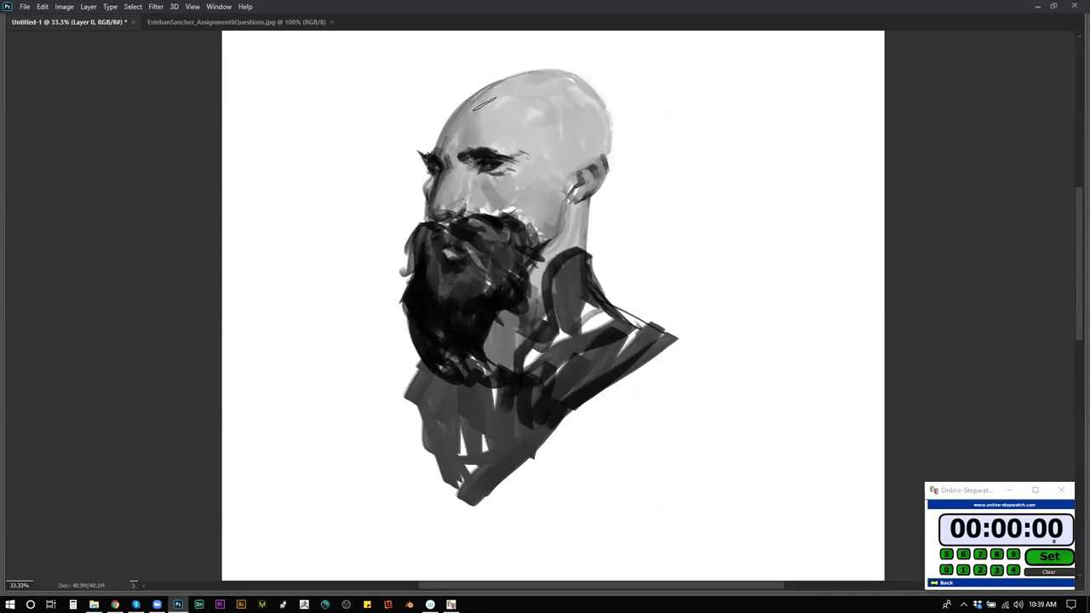
key("]")
key("]")
key("]")
key("]")
key("]")
key("]")
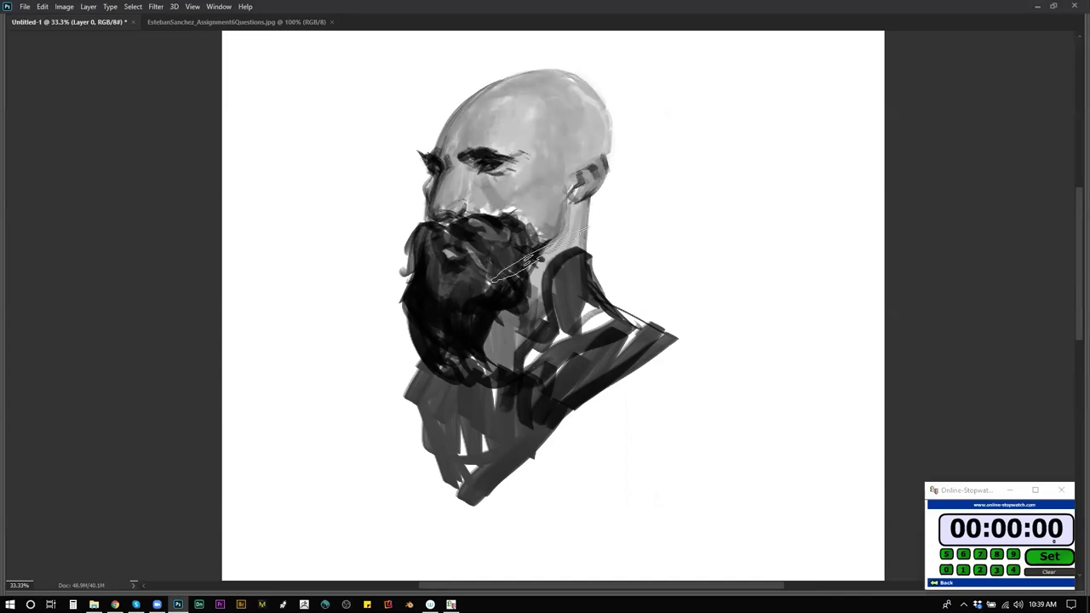
Flip the canvas horizontally and save the current 150 px brush as a new preset with its tool settings included.
key("ctrl+shift+h")
key("[")
key("[")
key("[")
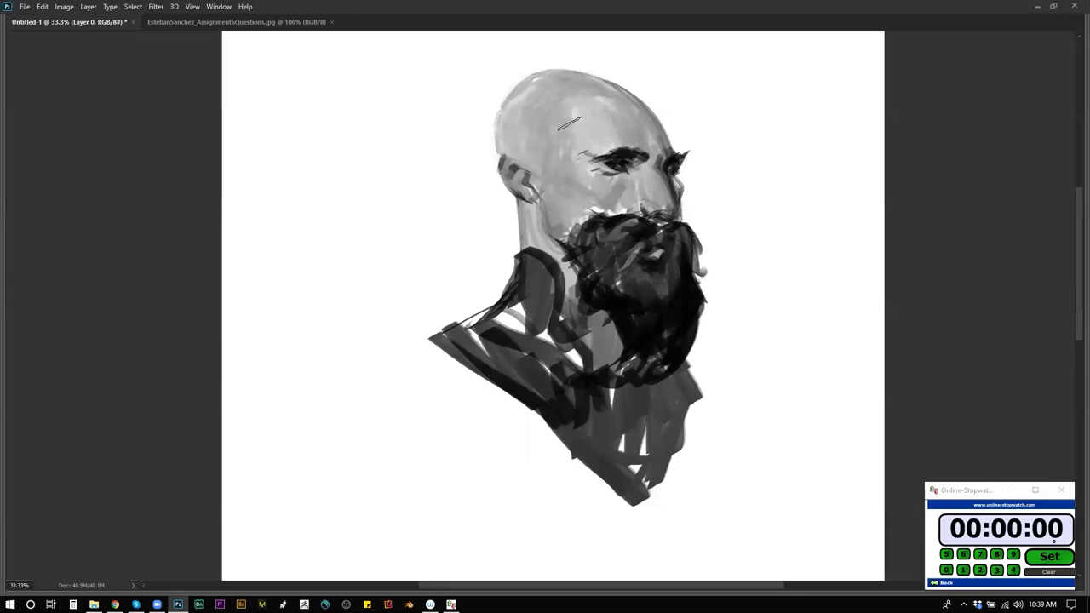
right_click(557, 128)
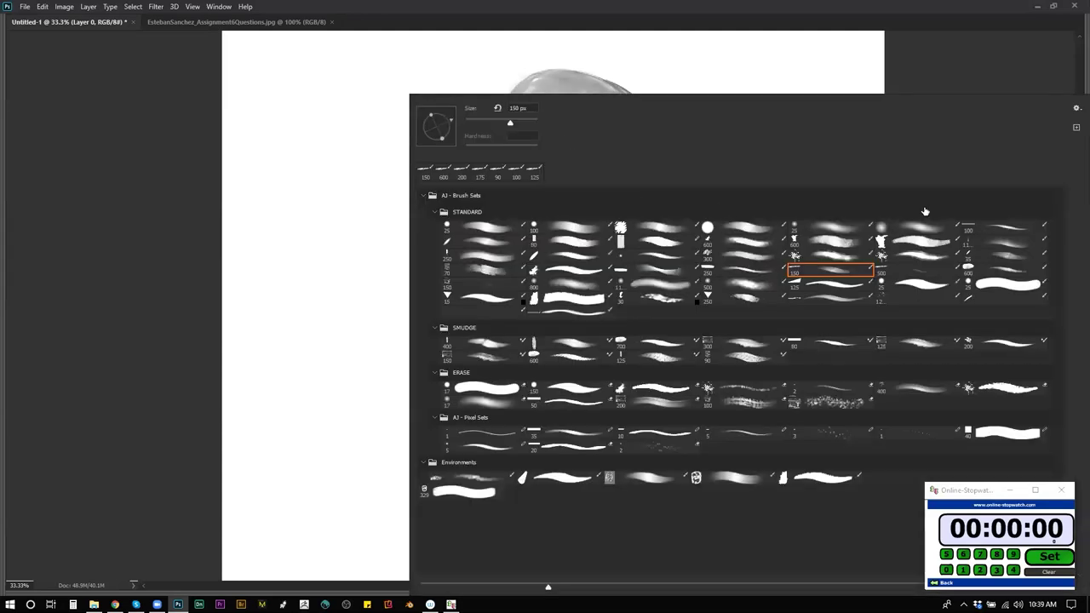
left_click(1074, 129)
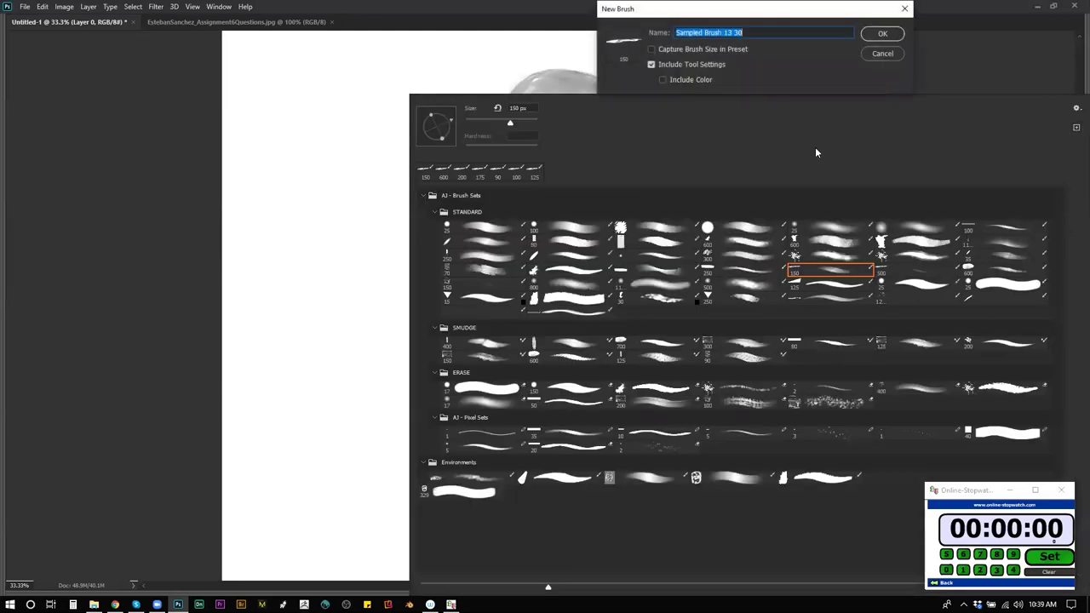
left_click(884, 33)
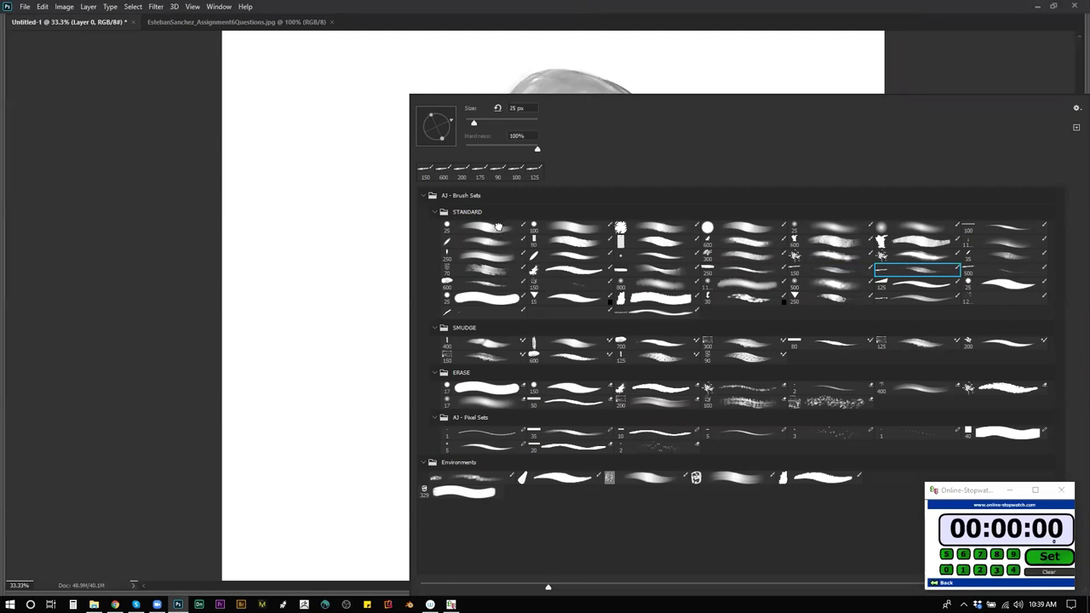
Choose the 25 px round brush from the STANDARD set and soften the shading around the near eye, nose and upper beard edge.
left_click(495, 228)
left_click(406, 244)
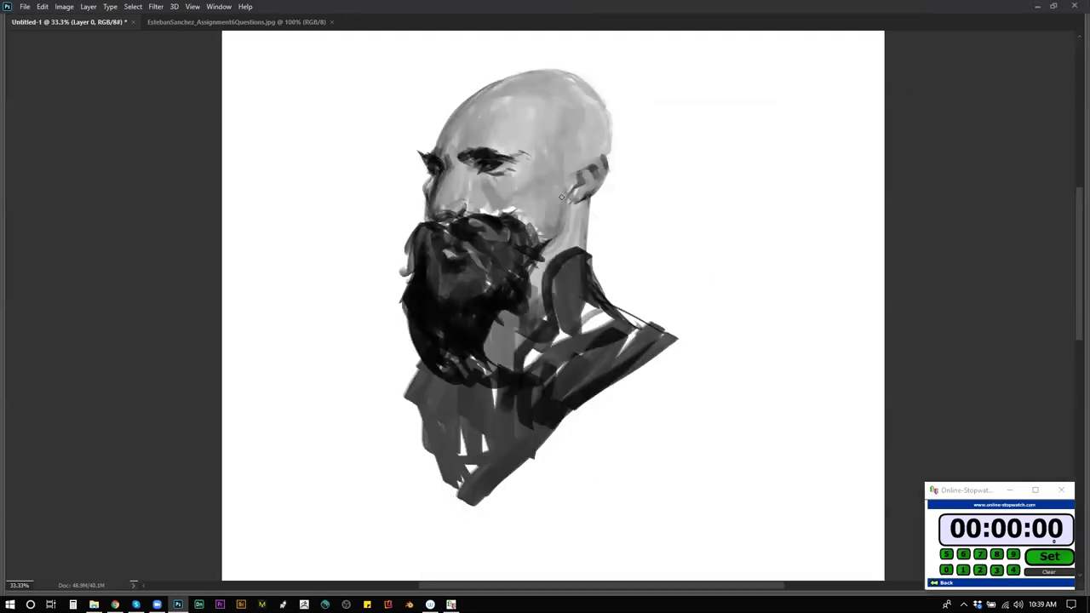
left_click(481, 167)
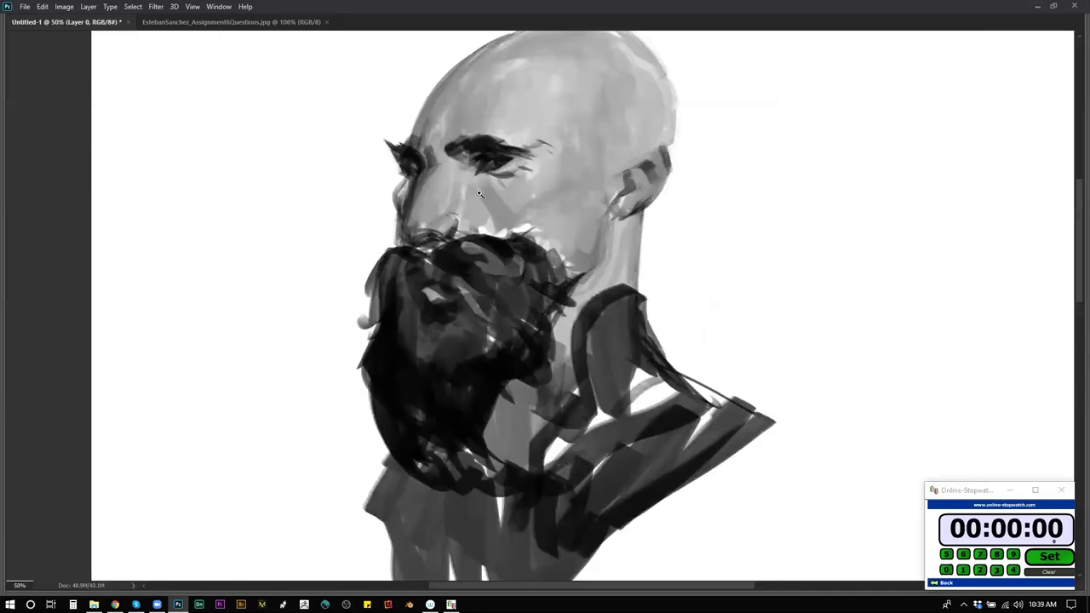
left_click_drag(537, 177, 561, 203)
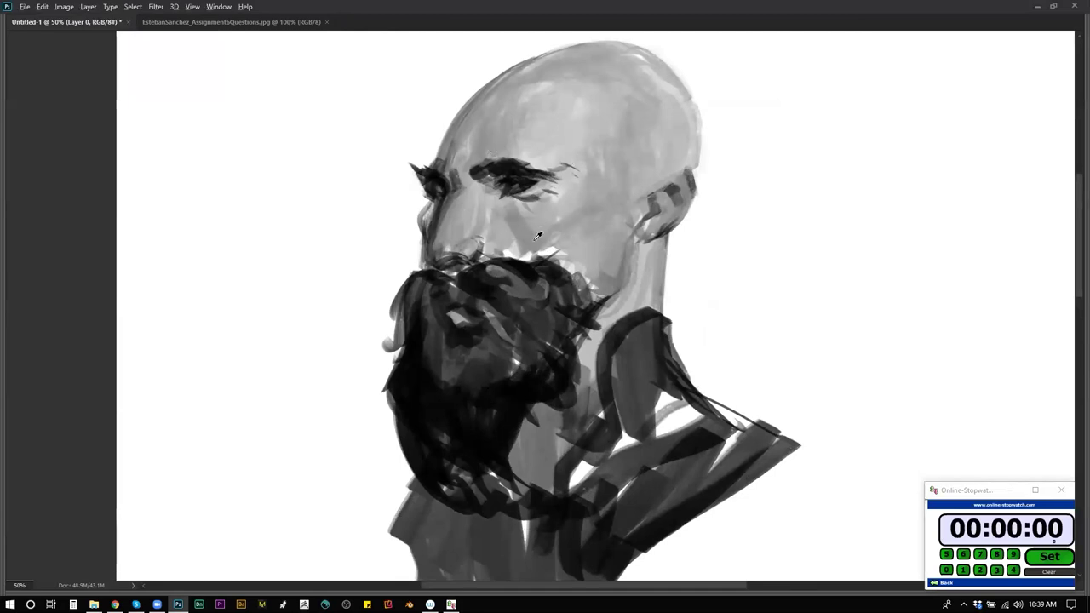
mouse_move(482, 143)
left_mouse_down()
mouse_move(476, 163)
mouse_move(477, 151)
left_mouse_up()
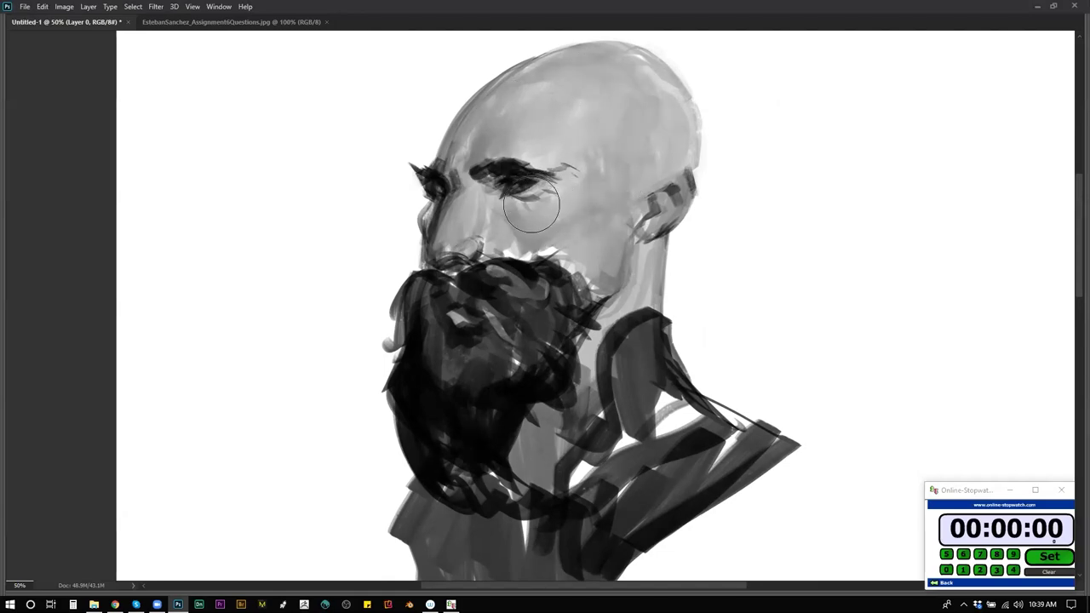
left_click_drag(559, 178, 508, 187)
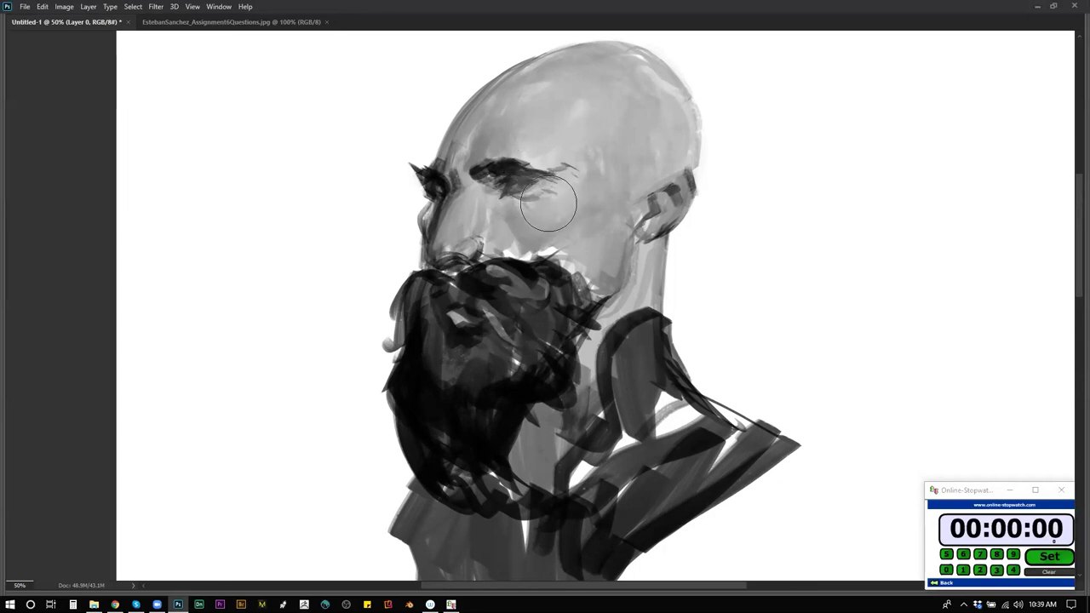
left_click_drag(436, 239, 459, 218)
mouse_move(541, 243)
left_mouse_down()
mouse_move(508, 262)
mouse_move(536, 267)
mouse_move(553, 250)
mouse_move(516, 232)
mouse_move(542, 253)
left_mouse_up()
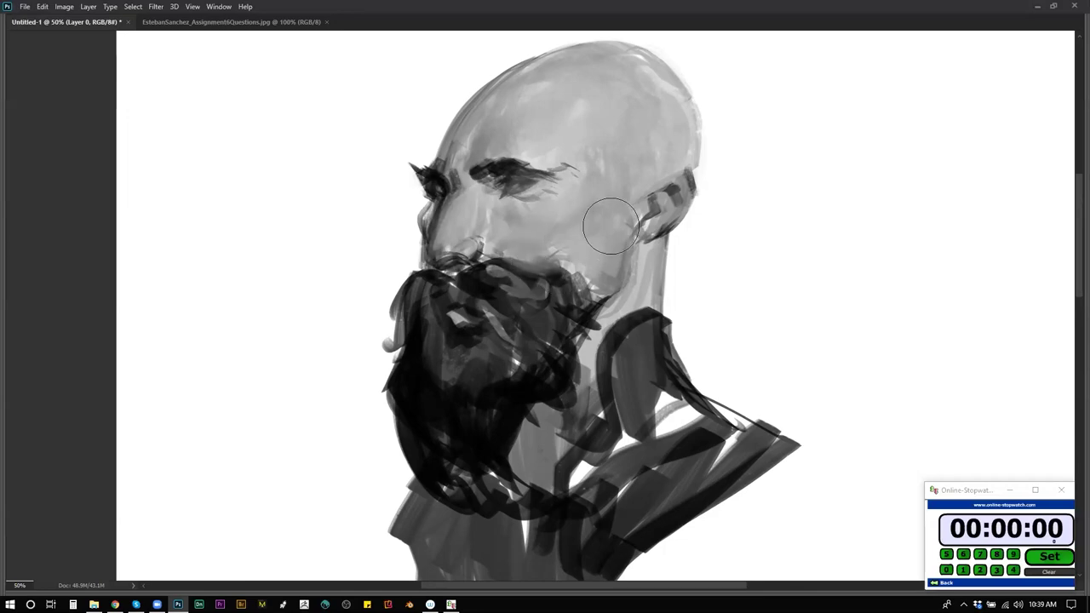
Flip the canvas horizontally, round out the nose tip, and shade the cheek below the near eye with sampled mid-greys.
key("ctrl+shift+h")
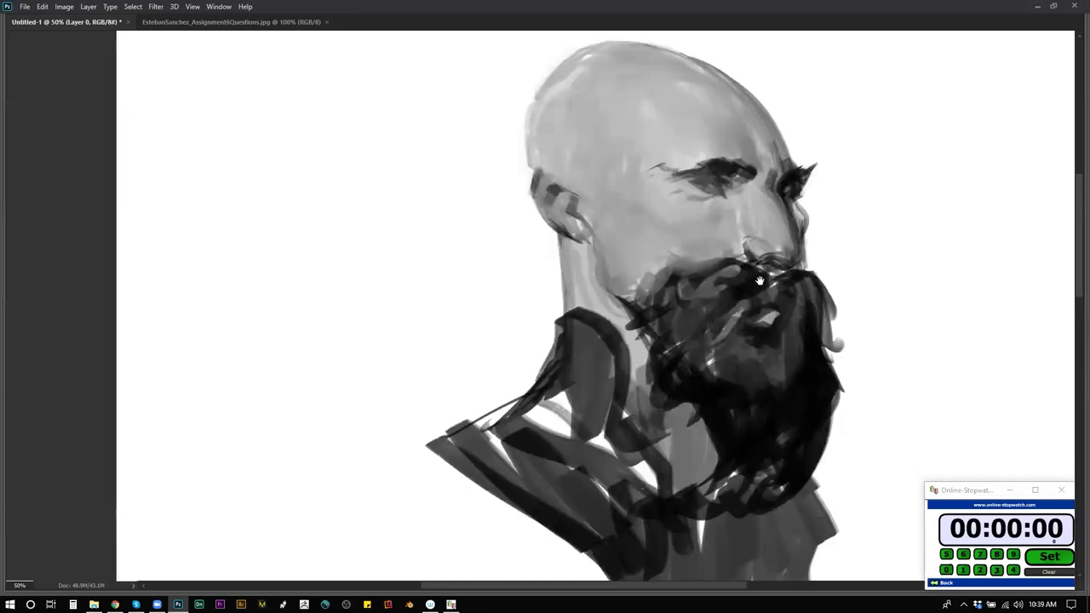
left_click_drag(759, 281, 663, 276)
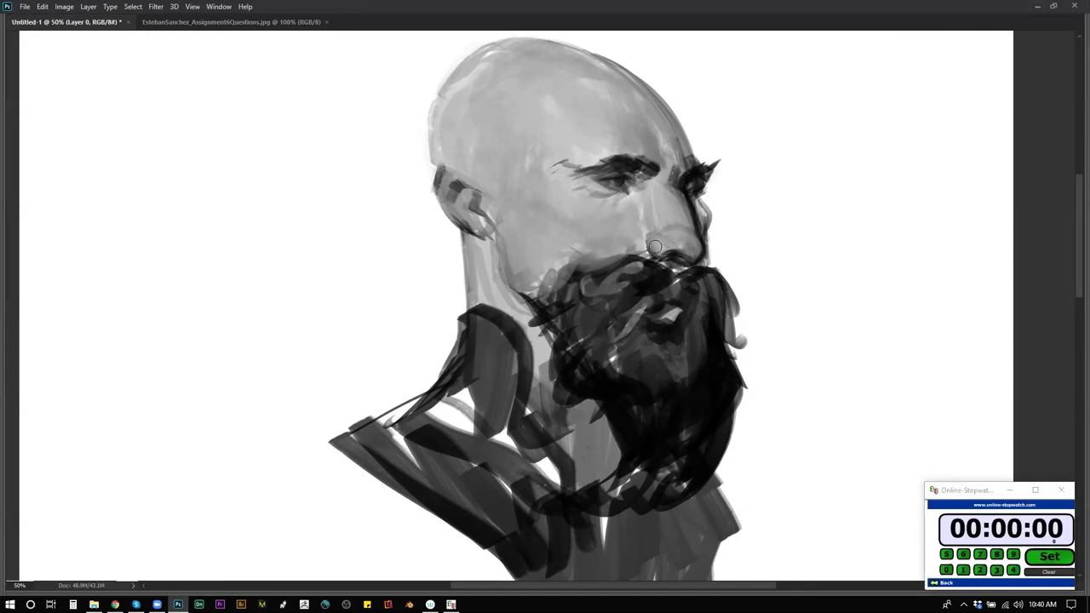
mouse_move(628, 199)
left_mouse_down()
mouse_move(608, 226)
mouse_move(626, 201)
mouse_move(587, 236)
mouse_move(619, 205)
mouse_move(566, 236)
mouse_move(588, 220)
mouse_move(549, 221)
mouse_move(590, 214)
mouse_move(572, 227)
mouse_move(576, 213)
mouse_move(585, 219)
mouse_move(528, 184)
mouse_move(505, 170)
mouse_move(548, 208)
mouse_move(491, 180)
mouse_move(528, 202)
mouse_move(555, 261)
left_mouse_up()
left_click(567, 191, "alt")
left_click(562, 204, "alt")
mouse_move(542, 193)
left_mouse_down()
mouse_move(544, 204)
mouse_move(538, 186)
mouse_move(564, 260)
left_mouse_up()
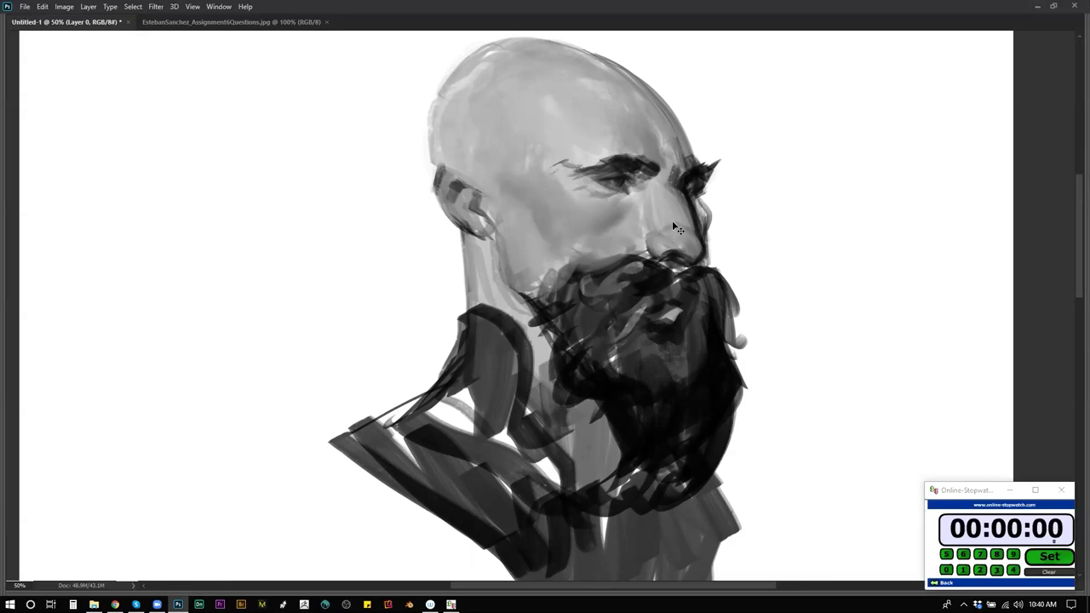
Flip the canvas horizontally and blend the side of the nose into the cheek and inner eye corner using sampled greys.
key("ctrl+shift+h")
left_click_drag(497, 149, 579, 160)
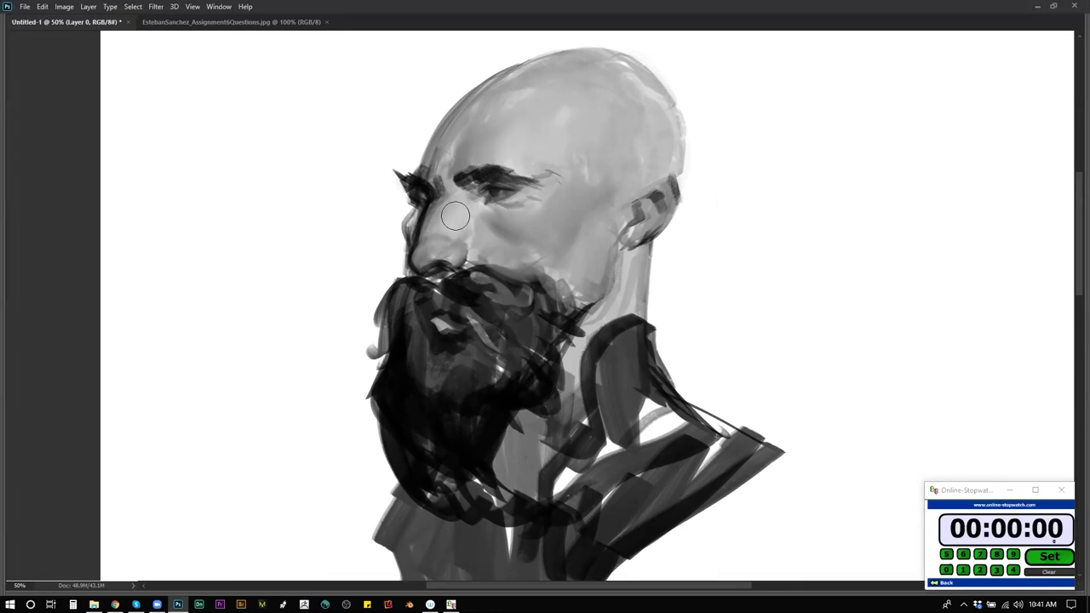
key("bracketleft")
key("bracketleft")
key("bracketleft")
key("bracketleft")
key("bracketleft")
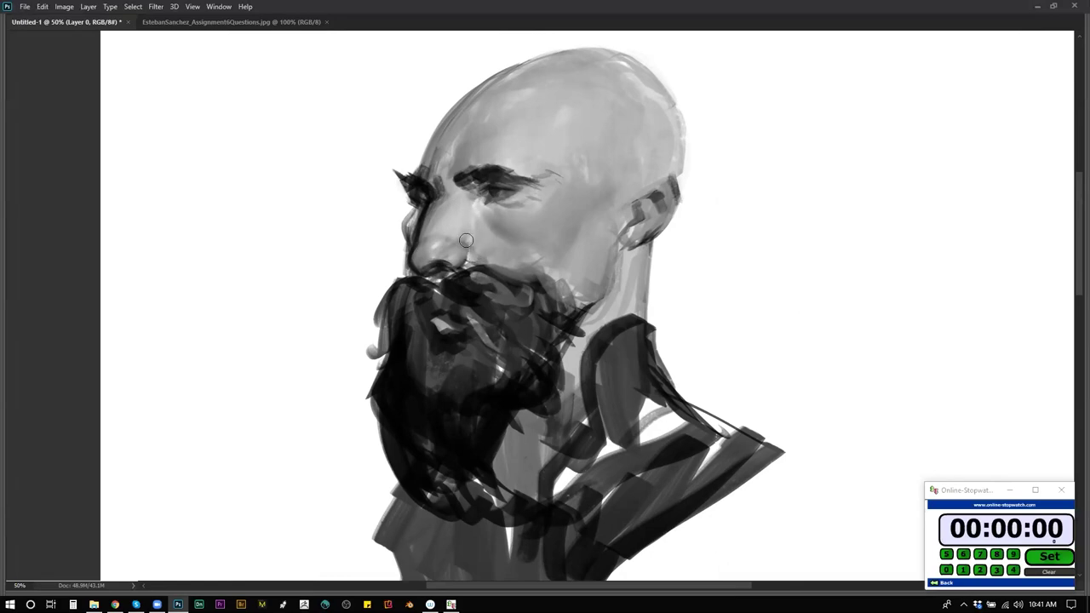
key("]")
left_click(483, 232, "alt")
left_click(461, 223, "alt")
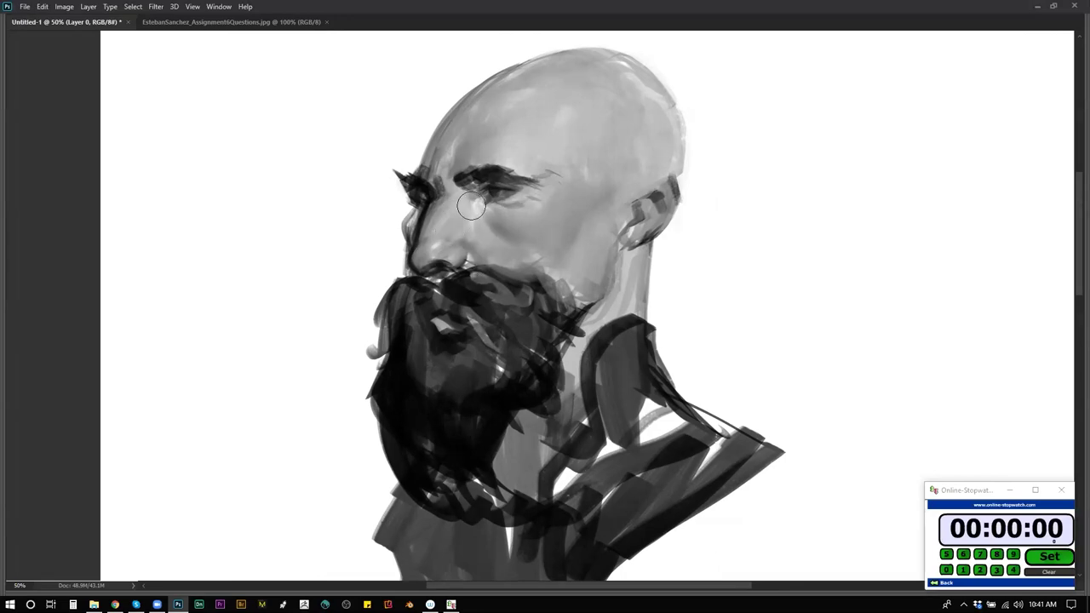
left_click_drag(466, 213, 474, 228)
Flip the canvas horizontally and define the nostril and nose tip with darker edges and light highlights.
key("ctrl+shift+h")
left_click_drag(735, 300, 611, 271)
key("alt")
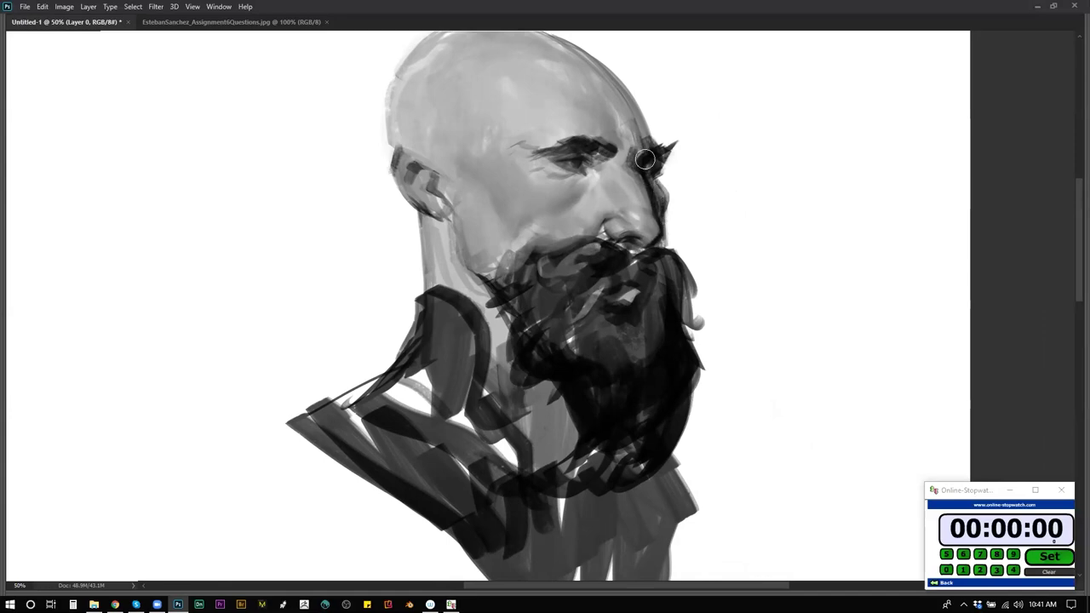
Flip the canvas horizontally and smooth the back of the skull over its rough outline with light grey.
key("ctrl+minus")
key("ctrl+minus")
key("ctrl+shift+h")
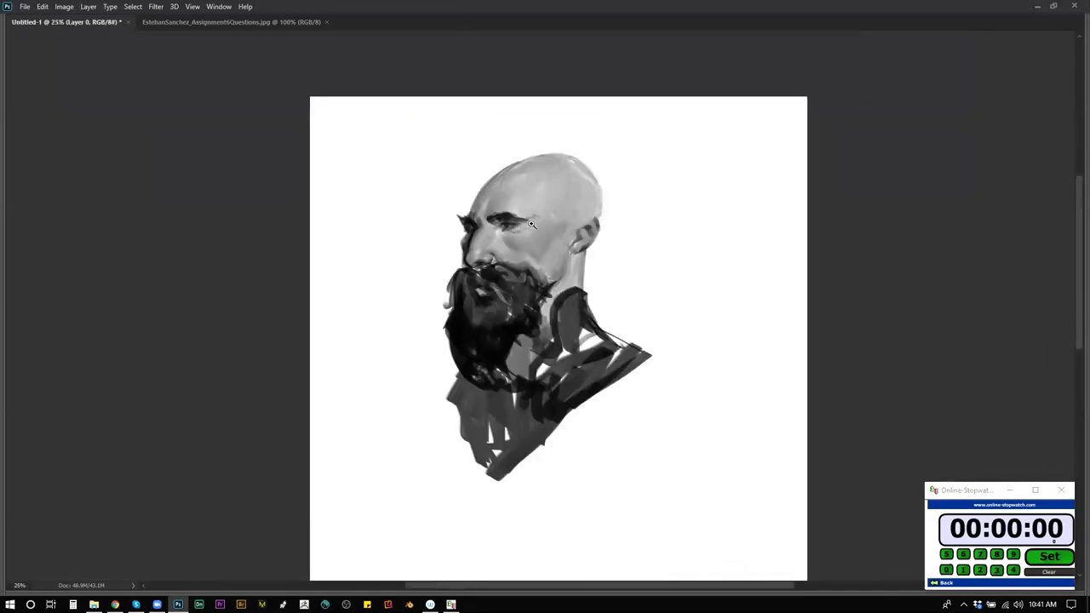
left_click(532, 223)
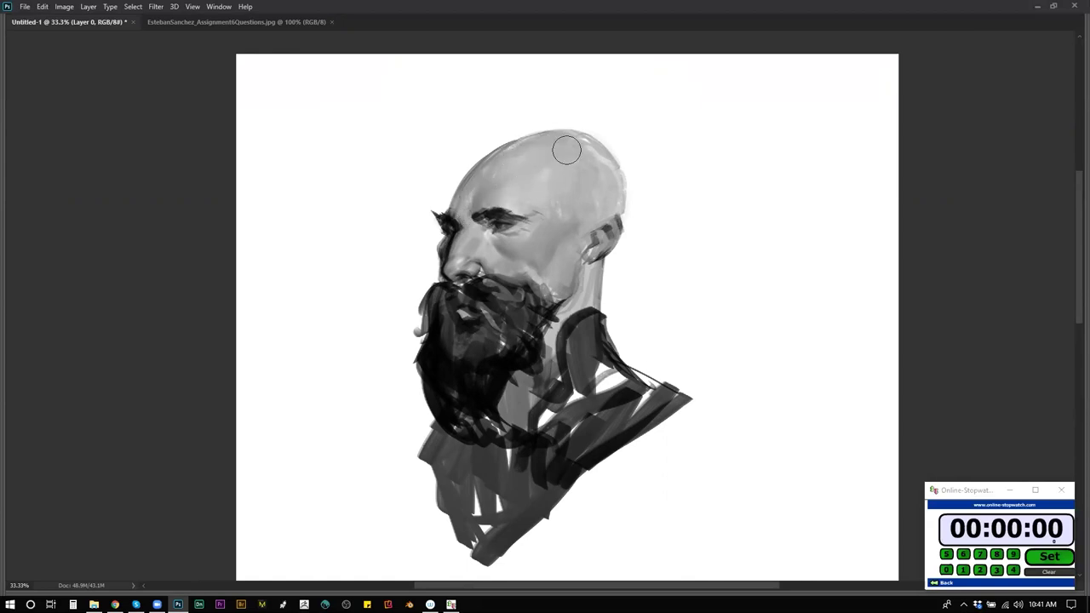
left_click_drag(608, 172, 612, 186)
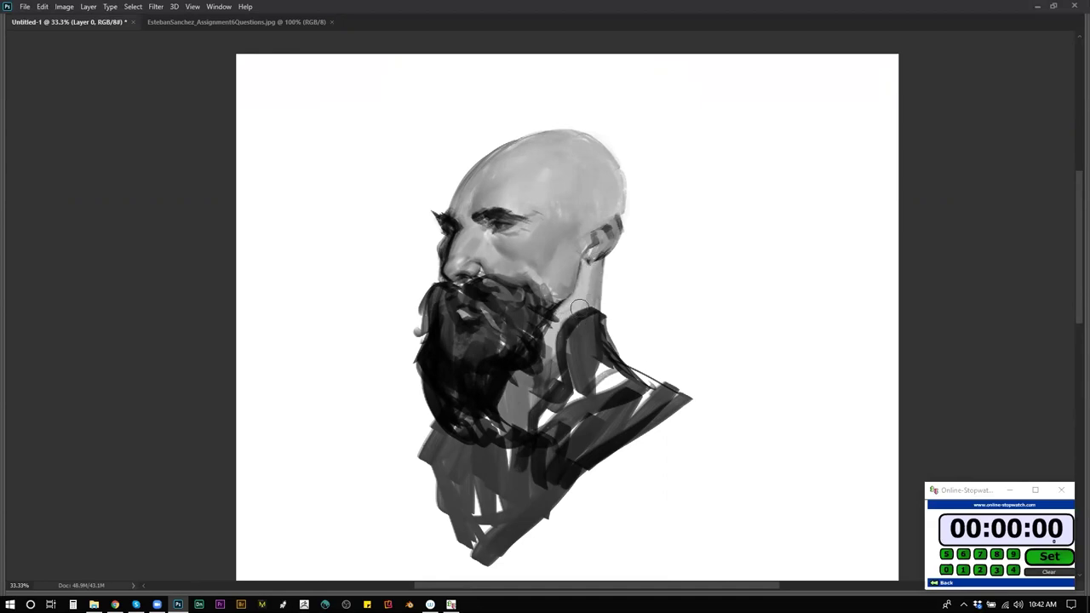
Flip the canvas horizontally and blend the back and side of the head above the ear with a large brush in sampled grey.
key("ctrl+shift+h")
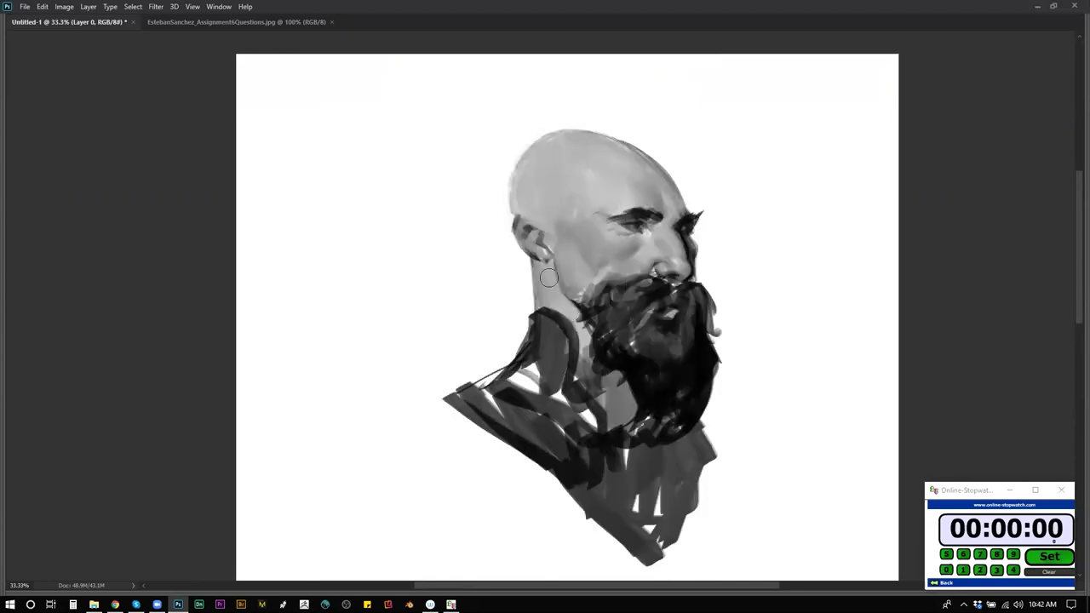
left_click(560, 251, "ctrl")
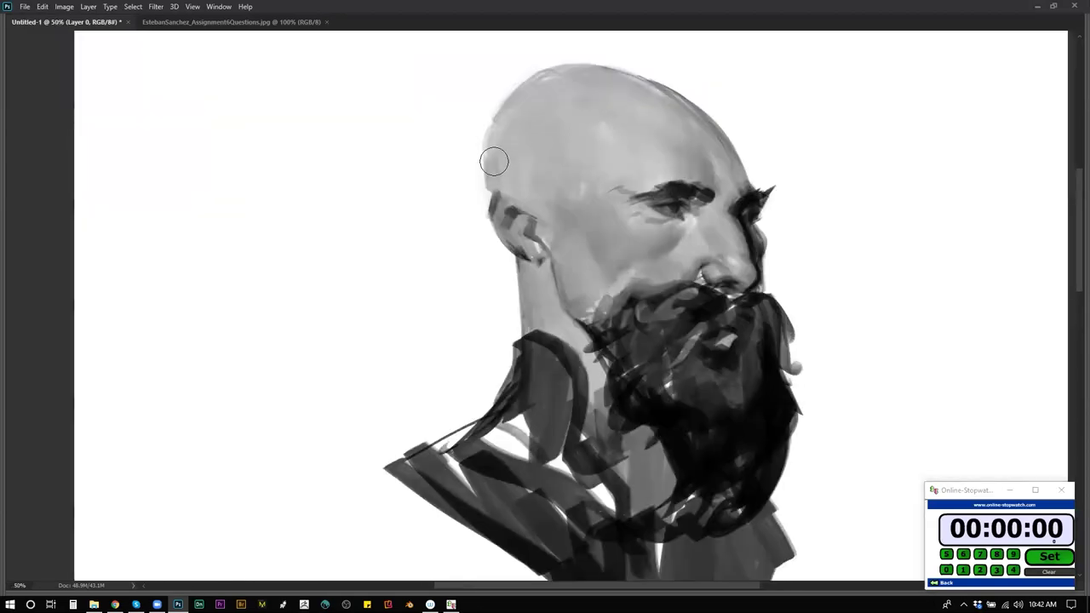
key("bracketright")
key("bracketright")
key("bracketright")
key("bracketright")
key("bracketright")
key("bracketright")
key("bracketright")
key("bracketright")
mouse_move(547, 185)
left_mouse_down()
mouse_move(528, 196)
mouse_move(509, 160)
left_mouse_up()
left_click(546, 132, "alt")
left_click_drag(540, 112, 546, 141)
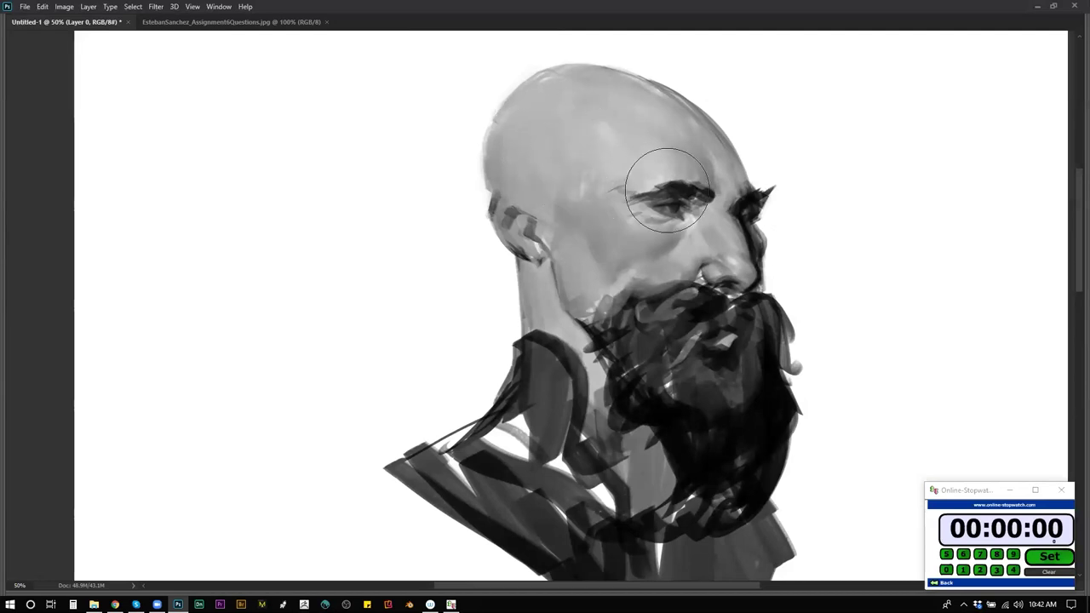
Detail the near eye's lids, iris and eyebrow hairs with a small brush, and soften the shading on the cheek.
left_click(639, 185, "ctrl")
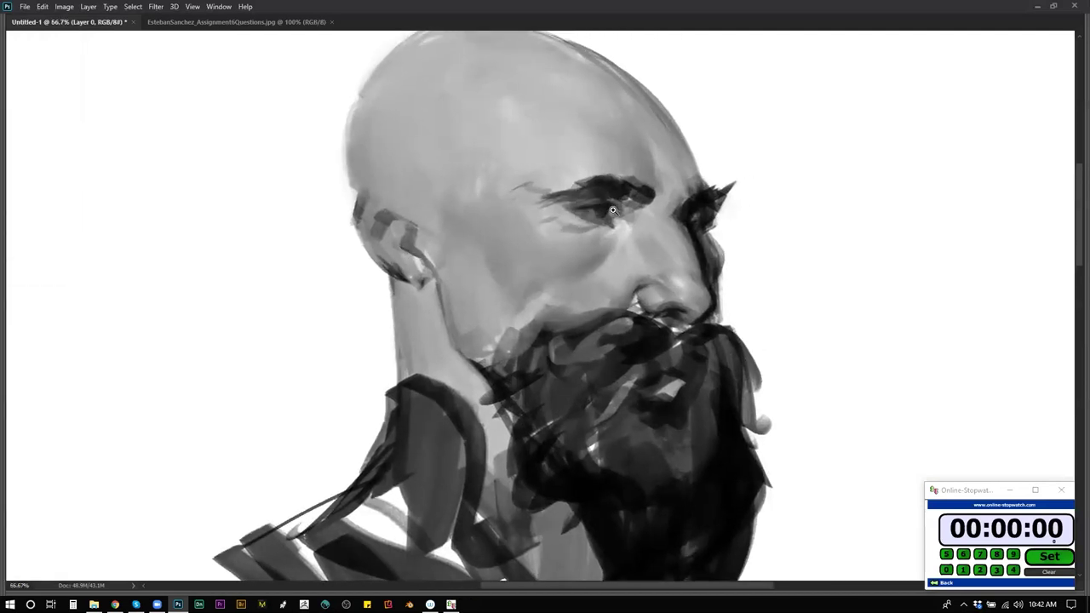
key("bracketleft")
key("bracketleft")
key("bracketleft")
key("bracketleft")
key("bracketleft")
key("bracketleft")
key("bracketleft")
key("bracketleft")
scroll(616, 241, "up", 1)
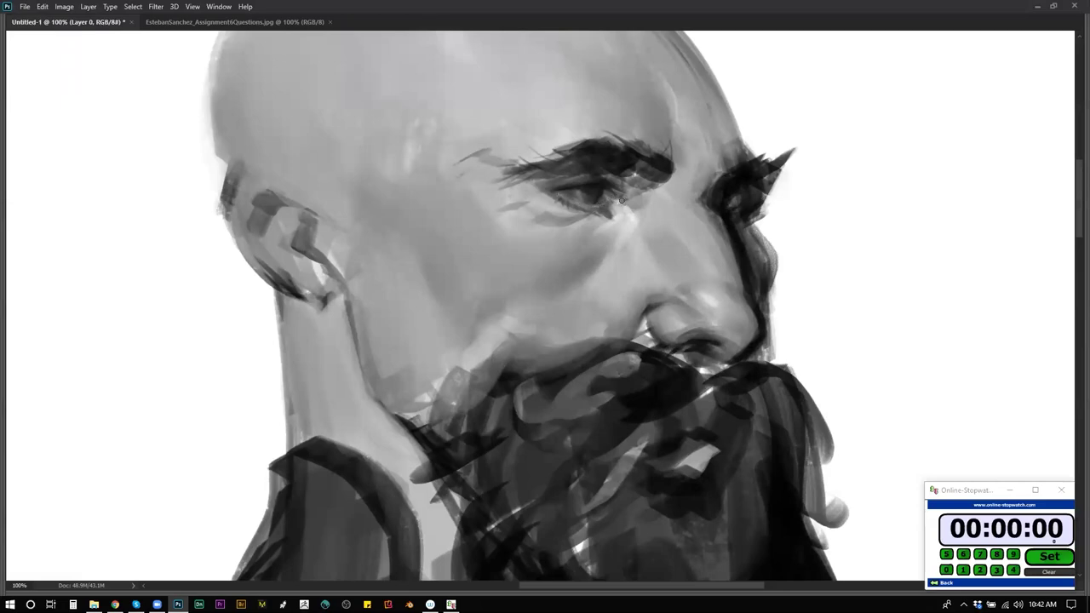
scroll(610, 216, "down", 2)
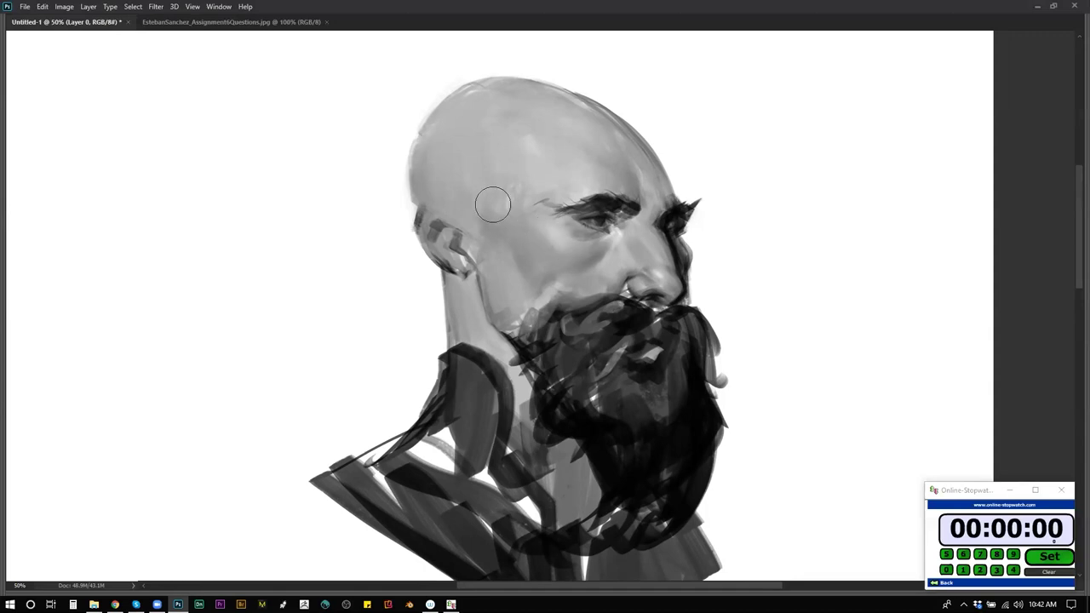
left_click_drag(565, 270, 547, 283)
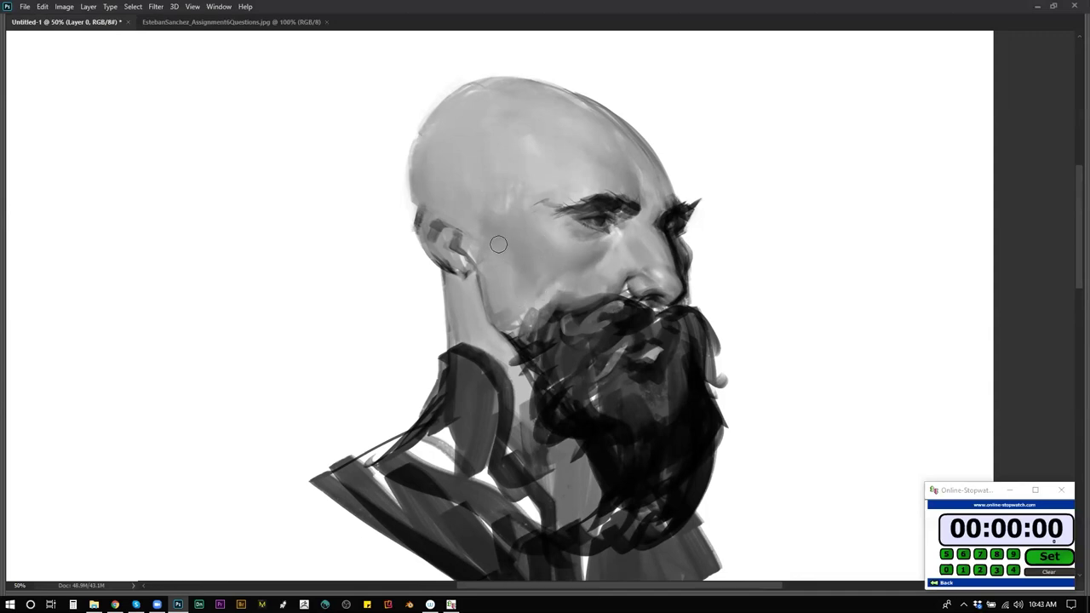
Model the temple and the side of the skull with soft strokes in sampled light and mid greys.
left_click_drag(499, 229, 523, 264)
mouse_move(504, 207)
left_mouse_down()
mouse_move(513, 210)
mouse_move(538, 172)
mouse_move(526, 134)
mouse_move(539, 156)
left_mouse_up()
left_click(553, 184, "alt")
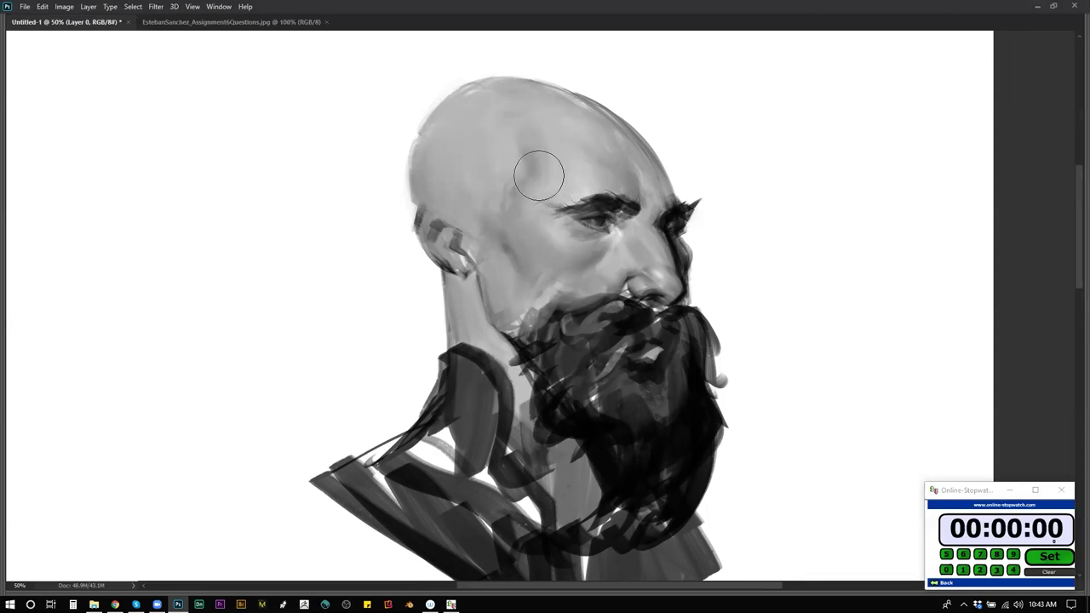
left_click(490, 162, "alt")
left_click_drag(483, 133, 510, 138)
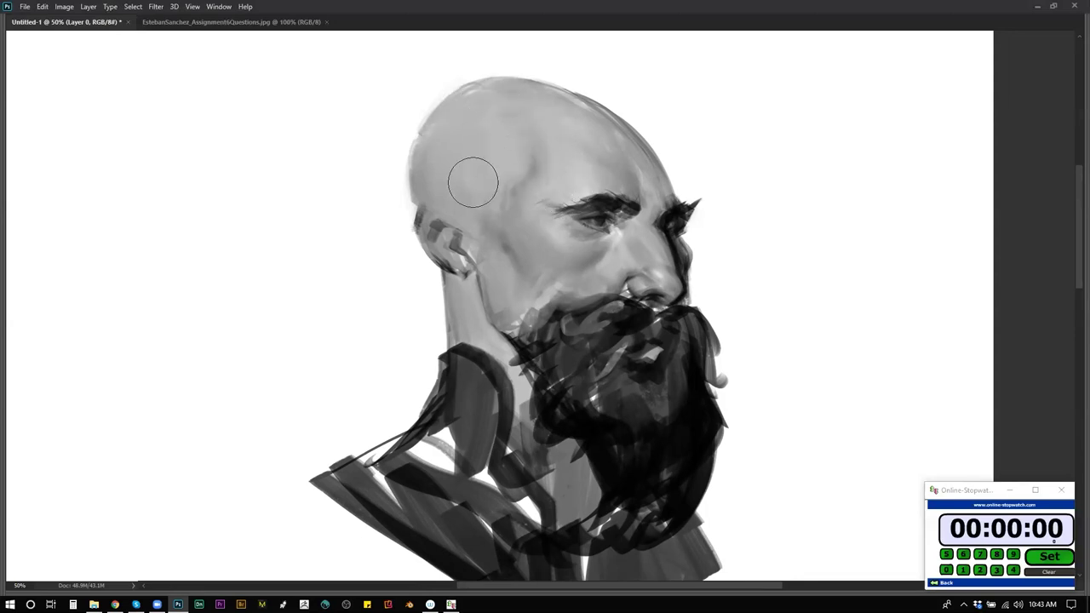
left_click(545, 227, "alt")
Flip the canvas horizontally and add fine stray hairs to the far end of the moustache with a small brush.
key("ctrl+shift+h")
left_click_drag(491, 234, 628, 193)
key("bracketleft")
key("bracketleft")
key("bracketleft")
key("bracketleft")
key("bracketleft")
key("bracketleft")
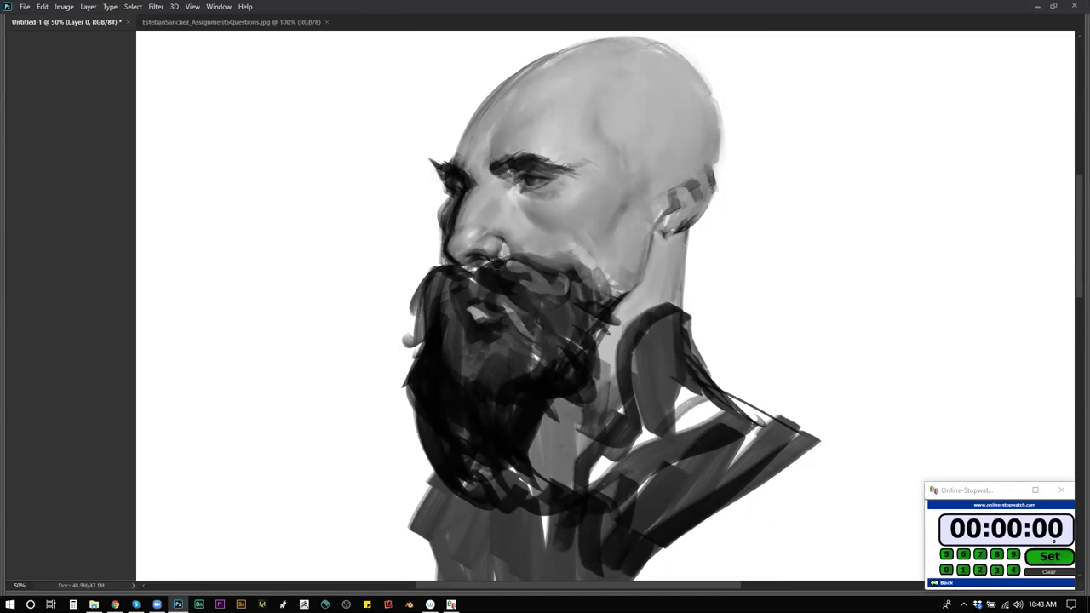
left_click_drag(510, 269, 455, 281)
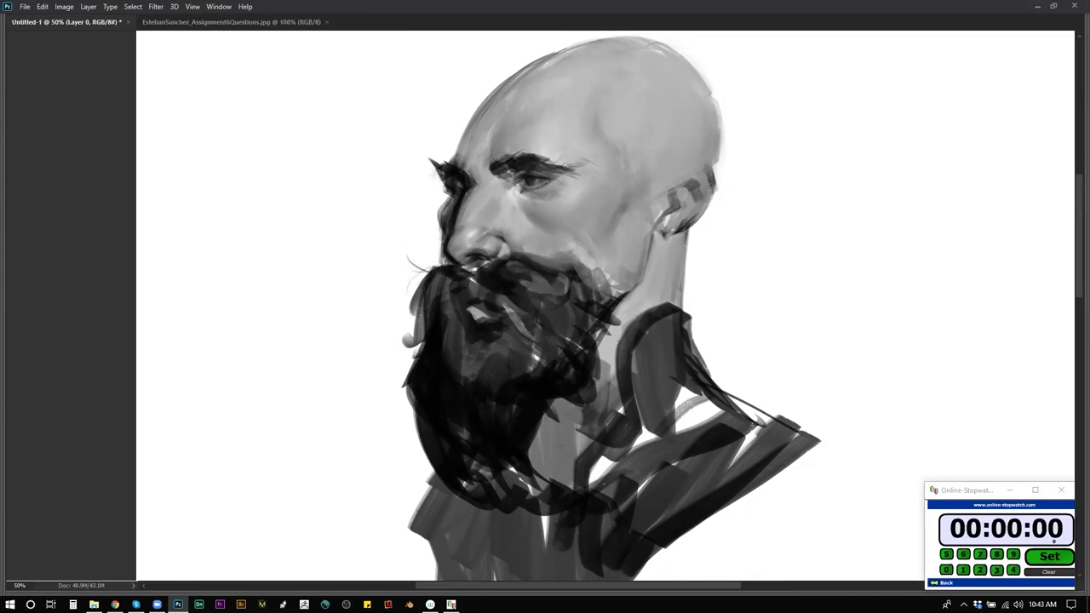
left_click(554, 265, "alt")
left_click(556, 268, "alt")
left_click(562, 276, "alt")
Flip the canvas horizontally and cover the collar and shoulder's rough sketch marks with broad dark grey strokes.
key("ctrl+shift+h")
left_click(589, 289, "ctrl")
left_click(638, 264, "ctrl")
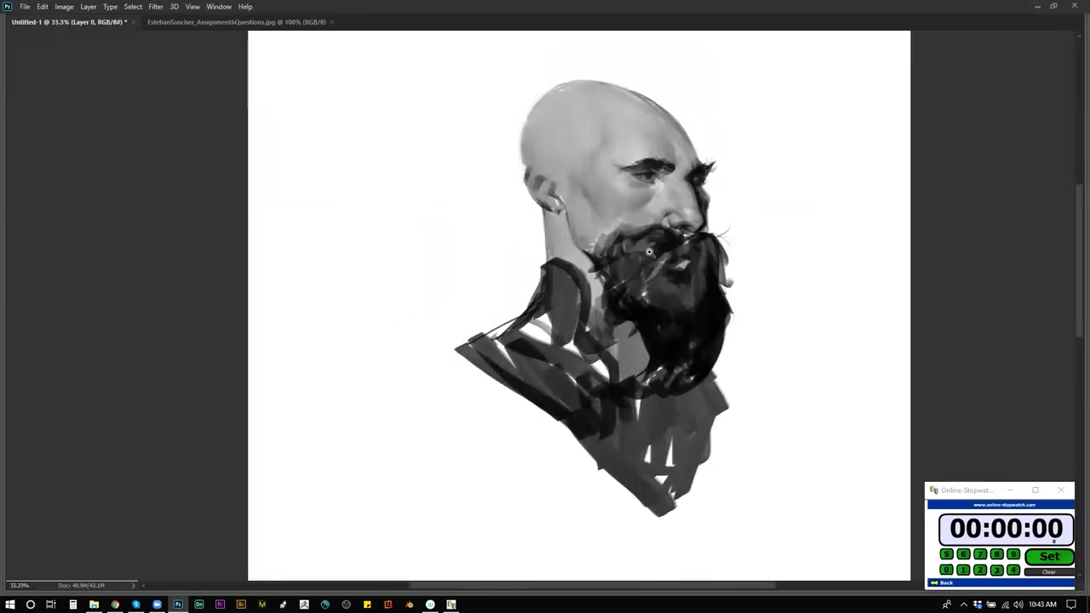
left_click(651, 254, "ctrl")
left_click(639, 255, "alt")
left_click(561, 260, "ctrl")
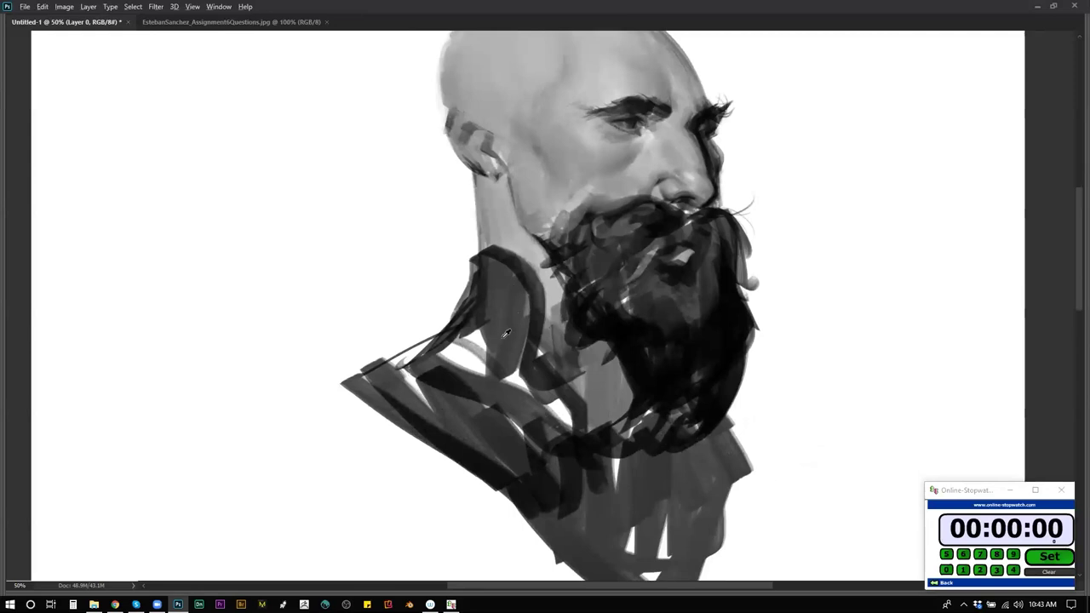
key("bracketright")
key("bracketright")
key("bracketright")
key("bracketright")
mouse_move(479, 341)
left_mouse_down()
mouse_move(423, 380)
mouse_move(500, 418)
left_mouse_up()
mouse_move(433, 414)
left_mouse_down()
mouse_move(501, 448)
mouse_move(509, 430)
left_mouse_up()
left_click_drag(480, 341, 407, 372)
mouse_move(424, 375)
left_mouse_down()
mouse_move(496, 355)
mouse_move(496, 387)
mouse_move(485, 353)
mouse_move(429, 355)
mouse_move(499, 267)
mouse_move(478, 316)
mouse_move(508, 273)
mouse_move(524, 364)
mouse_move(517, 276)
mouse_move(527, 293)
mouse_move(484, 260)
mouse_move(509, 344)
mouse_move(530, 317)
mouse_move(545, 411)
mouse_move(562, 406)
mouse_move(579, 443)
mouse_move(540, 392)
mouse_move(528, 428)
mouse_move(582, 513)
mouse_move(568, 514)
mouse_move(481, 412)
mouse_move(540, 366)
mouse_move(550, 314)
left_mouse_up()
Smooth the collar in sampled grey and paint a thin light rim along its front edge with a small brush.
left_click(463, 384, "alt")
left_click_drag(495, 262, 506, 288)
key("[")
key("[")
key("[")
key("[")
key("[")
key("[")
key("[")
key("[")
key("[")
key("[")
mouse_move(471, 253)
left_mouse_down()
mouse_move(527, 263)
mouse_move(540, 296)
mouse_move(542, 391)
left_mouse_up()
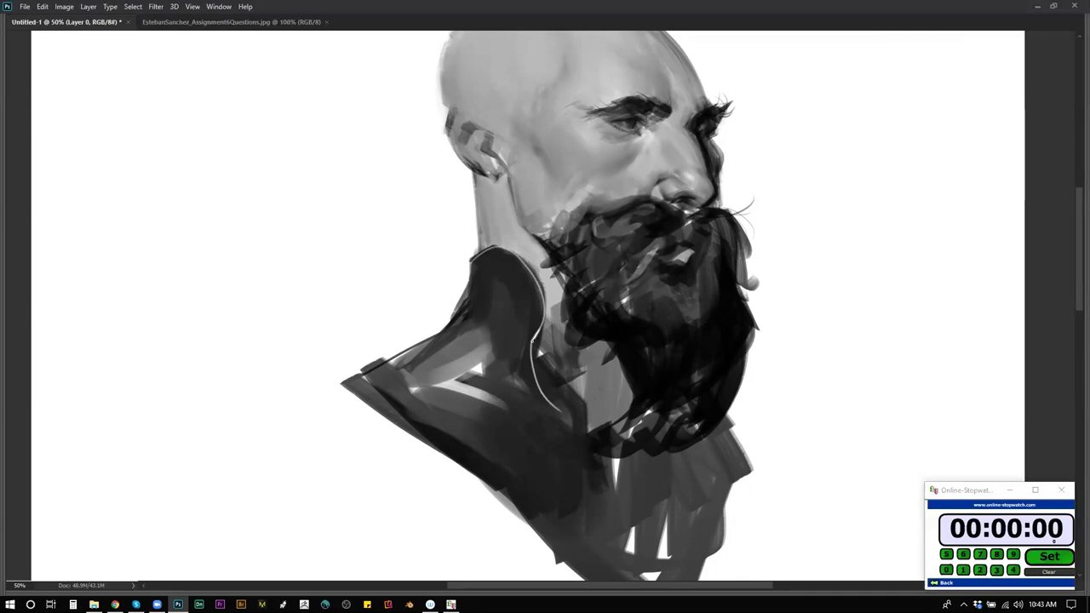
Build a bright, blended highlight where the collar curves into the shoulder, framed by darker greys.
mouse_move(476, 330)
left_mouse_down()
mouse_move(460, 345)
mouse_move(487, 298)
mouse_move(484, 349)
mouse_move(506, 304)
mouse_move(482, 373)
left_mouse_up()
left_click(504, 307, "alt")
mouse_move(485, 291)
left_mouse_down()
mouse_move(496, 321)
mouse_move(458, 335)
mouse_move(493, 286)
mouse_move(482, 317)
mouse_move(494, 284)
mouse_move(497, 360)
mouse_move(477, 295)
mouse_move(498, 272)
mouse_move(516, 345)
mouse_move(470, 329)
mouse_move(494, 296)
mouse_move(452, 362)
mouse_move(499, 377)
mouse_move(436, 390)
mouse_move(448, 374)
mouse_move(433, 380)
mouse_move(481, 370)
mouse_move(479, 396)
mouse_move(447, 401)
mouse_move(516, 423)
left_mouse_up()
key("]")
key("]")
key("]")
key("]")
left_click_drag(420, 366, 475, 304)
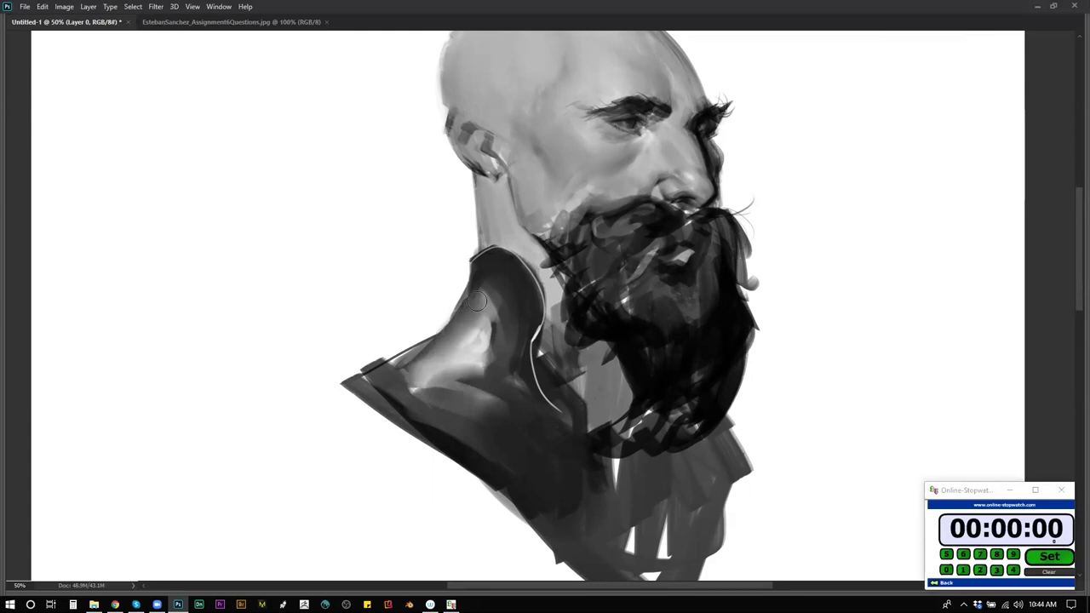
mouse_move(413, 364)
left_mouse_down()
mouse_move(482, 277)
mouse_move(489, 289)
mouse_move(419, 358)
left_mouse_up()
key("ctrl+z")
mouse_move(488, 286)
left_mouse_down()
mouse_move(399, 369)
mouse_move(377, 375)
mouse_move(462, 360)
mouse_move(439, 393)
mouse_move(471, 381)
left_mouse_up()
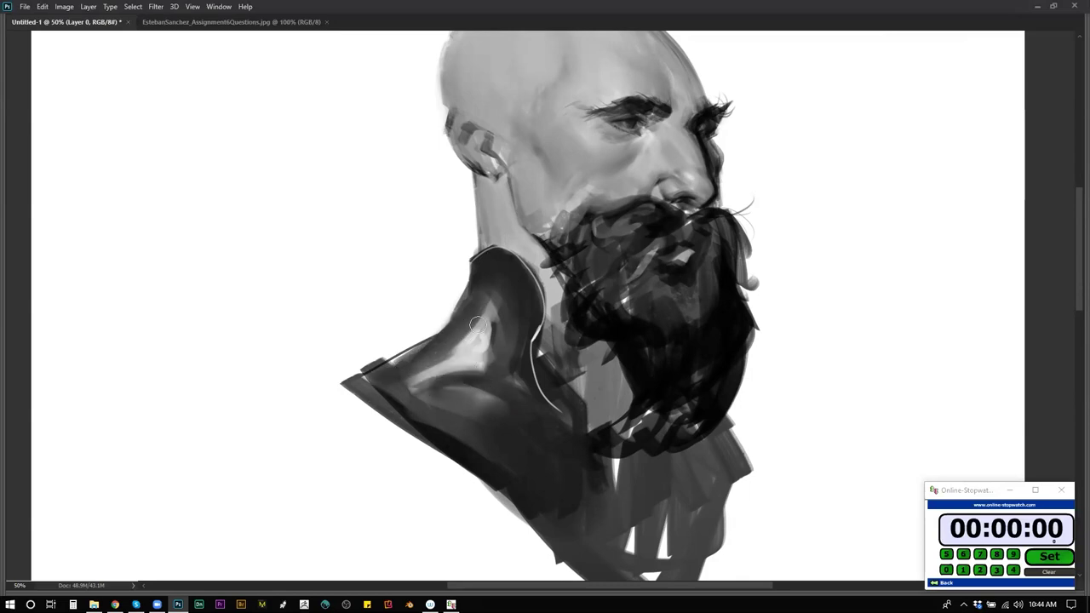
Trim the collar and shoulder's back outline with sampled background white, and add fine crease lines through the collar highlight.
left_click(434, 281, "alt")
mouse_move(457, 285)
left_mouse_down()
mouse_move(440, 321)
mouse_move(456, 278)
mouse_move(415, 343)
mouse_move(346, 381)
left_mouse_up()
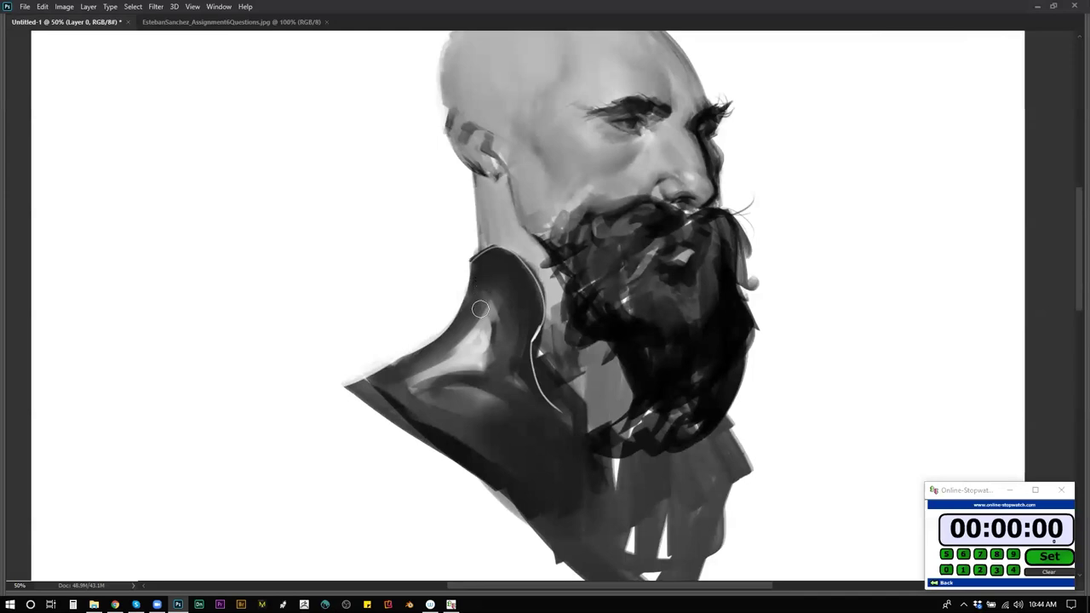
key("[")
key("[")
key("[")
key("[")
key("[")
key("[")
left_click_drag(482, 316, 491, 327)
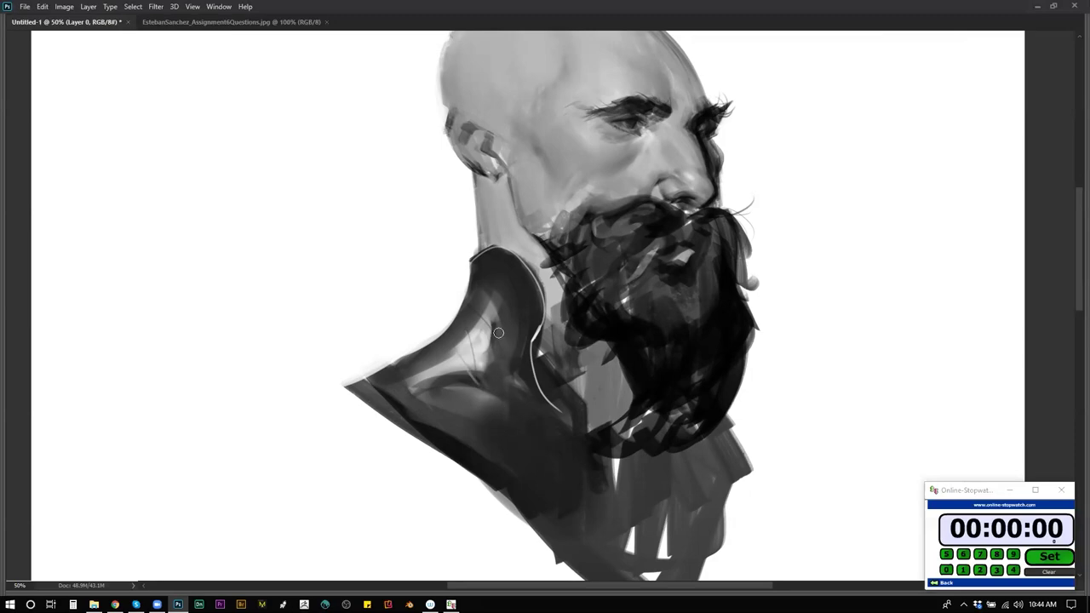
Blend the shading on the collar's front and the garment below it with a larger brush.
key("]")
key("]")
key("]")
mouse_move(515, 332)
left_mouse_down()
mouse_move(521, 285)
mouse_move(478, 270)
mouse_move(515, 266)
mouse_move(511, 320)
left_mouse_up()
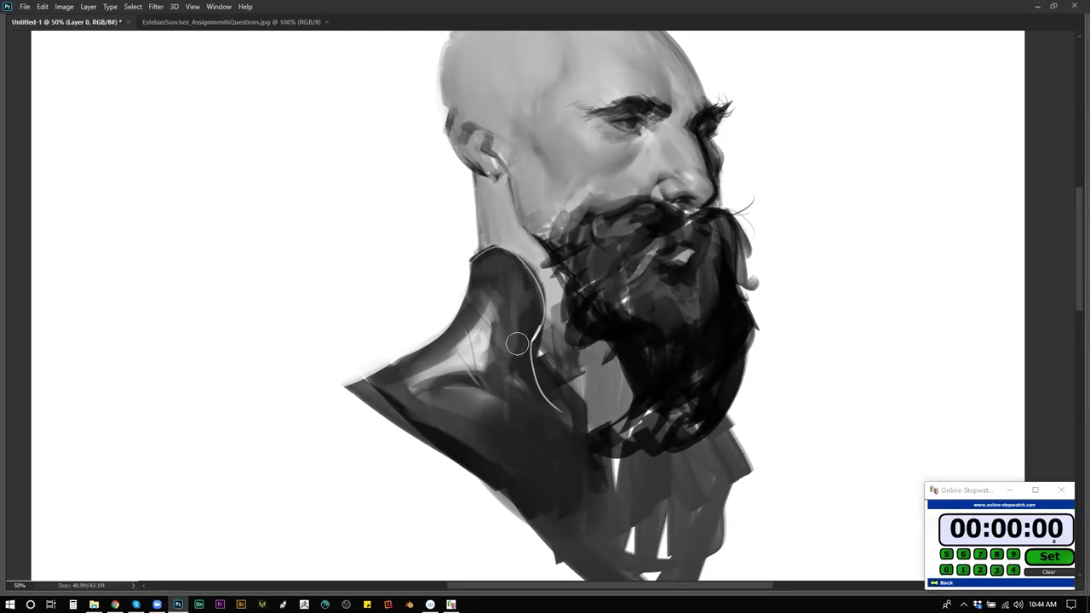
key("bracketright")
key("bracketright")
key("bracketright")
key("bracketright")
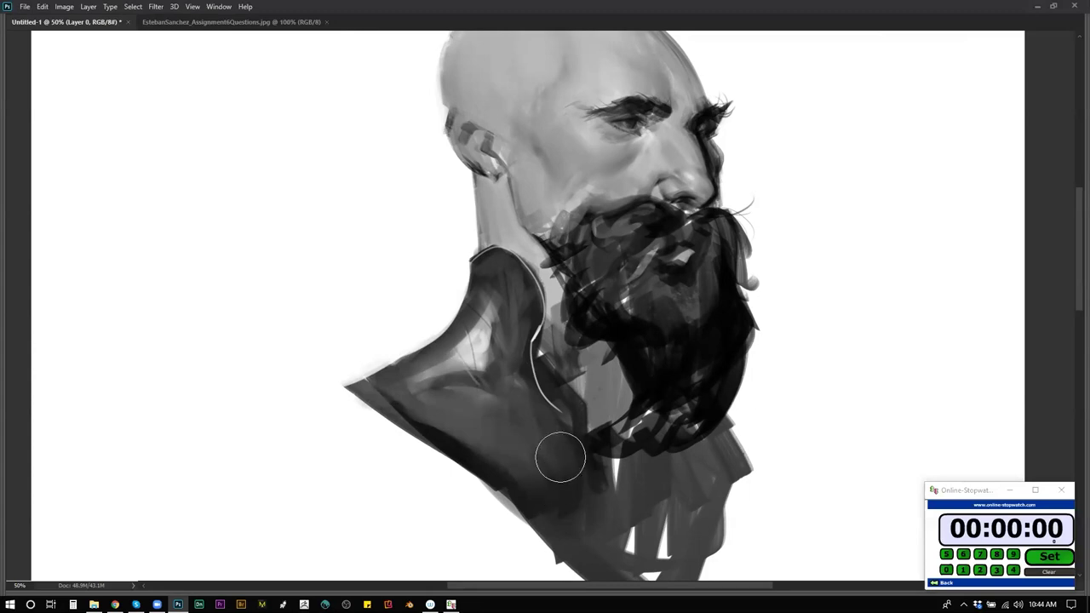
Flip the canvas horizontally, brighten the collar's highlight to near white and darken the garment below it.
key("ctrl+shift+h")
left_click_drag(730, 324, 733, 283)
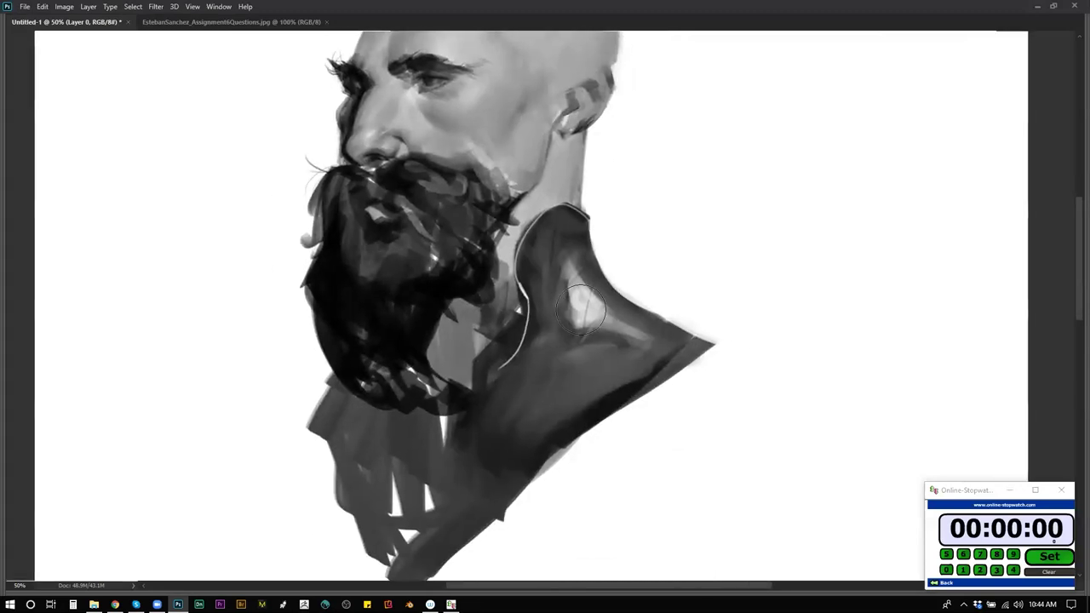
mouse_move(581, 317)
left_mouse_down()
mouse_move(589, 305)
mouse_move(576, 323)
left_mouse_up()
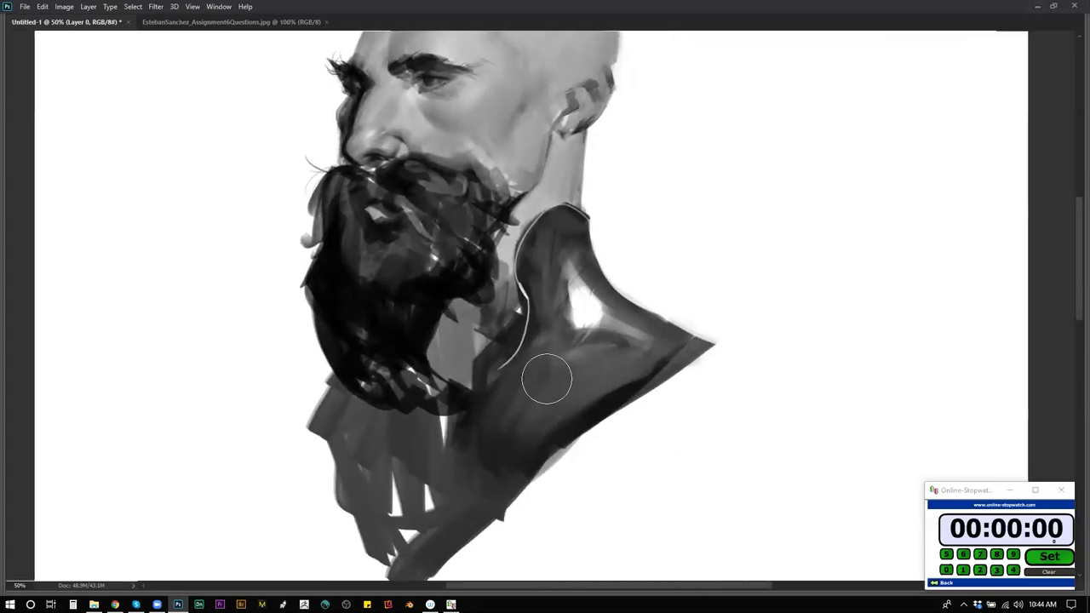
mouse_move(562, 368)
left_mouse_down()
mouse_move(491, 373)
mouse_move(478, 387)
mouse_move(507, 434)
mouse_move(491, 445)
mouse_move(521, 419)
mouse_move(493, 462)
mouse_move(624, 364)
mouse_move(510, 464)
left_mouse_up()
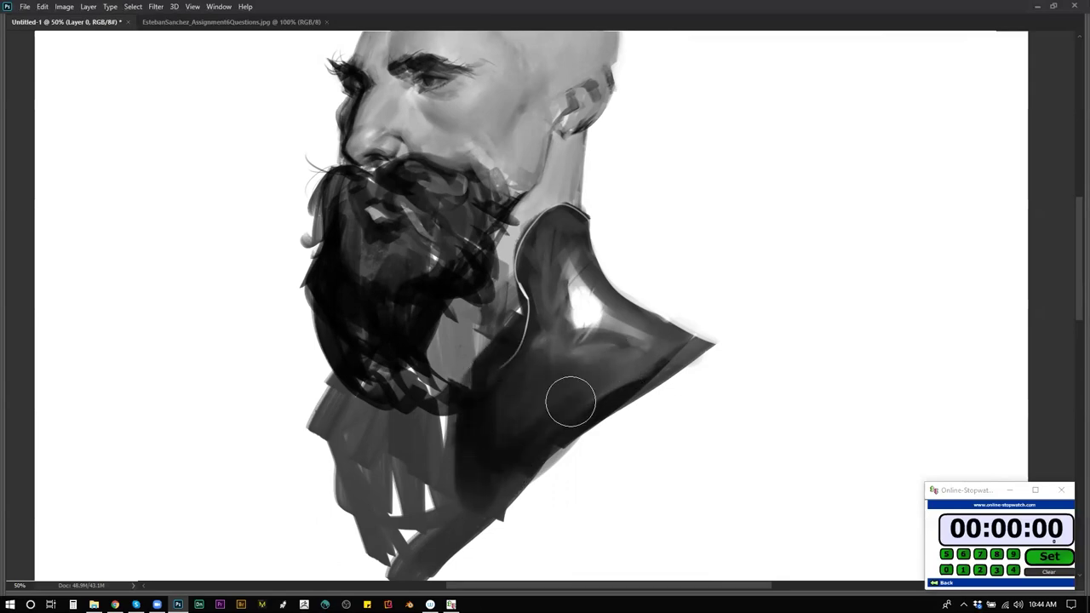
Trim the lower shoulder edge into a smooth curve with white, and draw a thin dark seam across the shoulder.
mouse_move(684, 414)
left_mouse_down()
mouse_move(689, 380)
mouse_move(492, 542)
mouse_move(781, 352)
mouse_move(532, 497)
mouse_move(803, 337)
mouse_move(585, 466)
mouse_move(796, 323)
left_mouse_up()
key("bracketleft")
key("bracketleft")
key("bracketleft")
key("bracketleft")
key("bracketleft")
key("bracketleft")
key("bracketleft")
key("bracketleft")
key("bracketleft")
key("bracketleft")
key("bracketleft")
key("bracketleft")
mouse_move(503, 470)
left_mouse_down()
mouse_move(626, 337)
mouse_move(664, 318)
left_mouse_up()
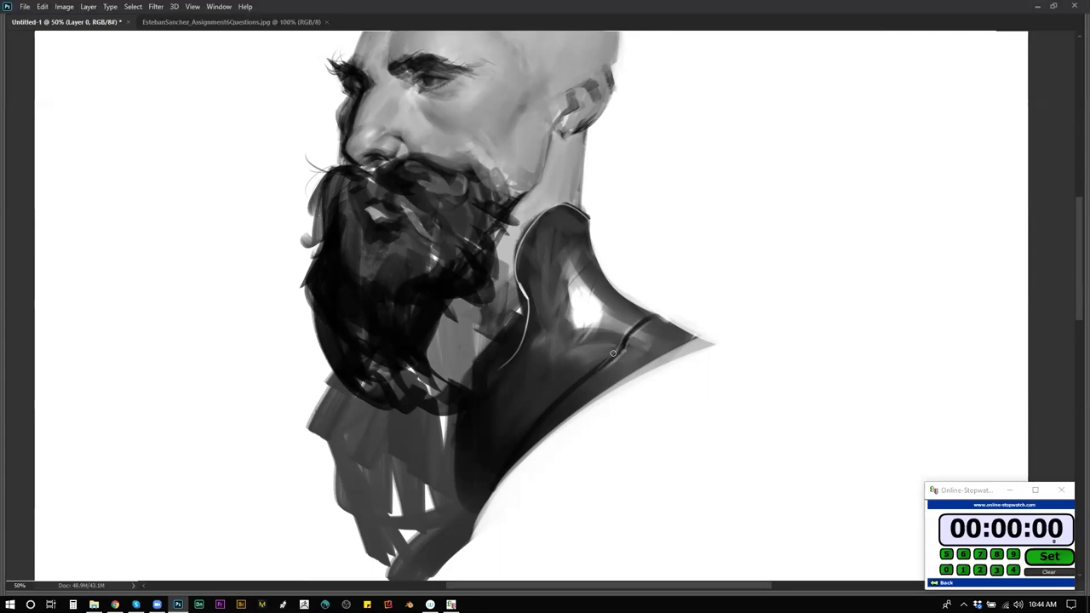
left_click_drag(612, 357, 556, 406)
left_click(577, 428, "alt")
left_click(574, 460, "alt")
Flip the canvas horizontally and fill the chest area below the collar and beard with near-black.
key("ctrl+shift+h")
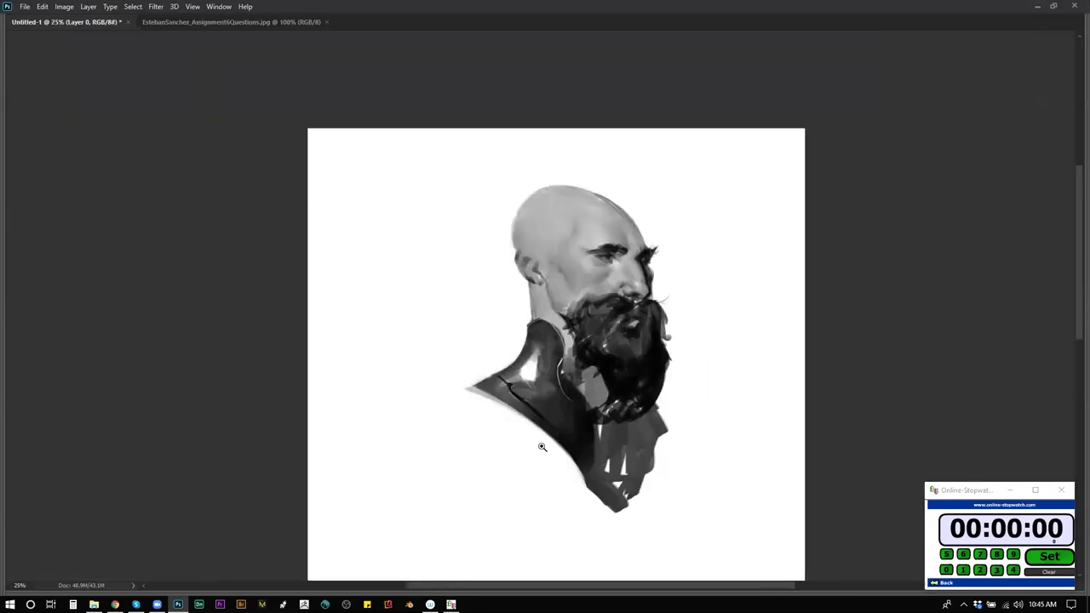
left_click_drag(572, 393, 553, 383)
key("ctrl+0")
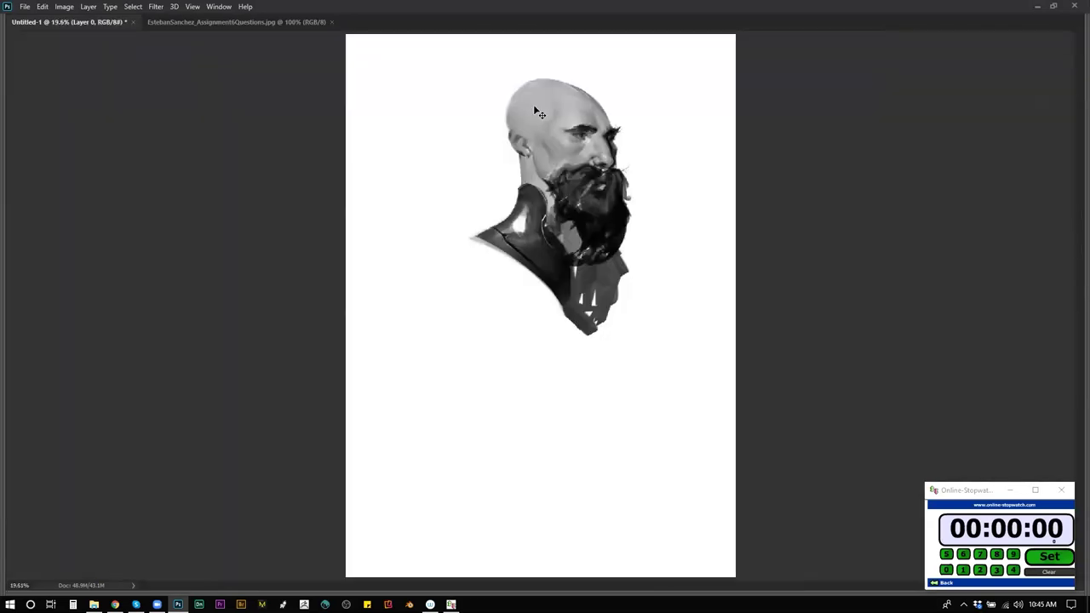
key("ctrl+plus")
key("ctrl+plus")
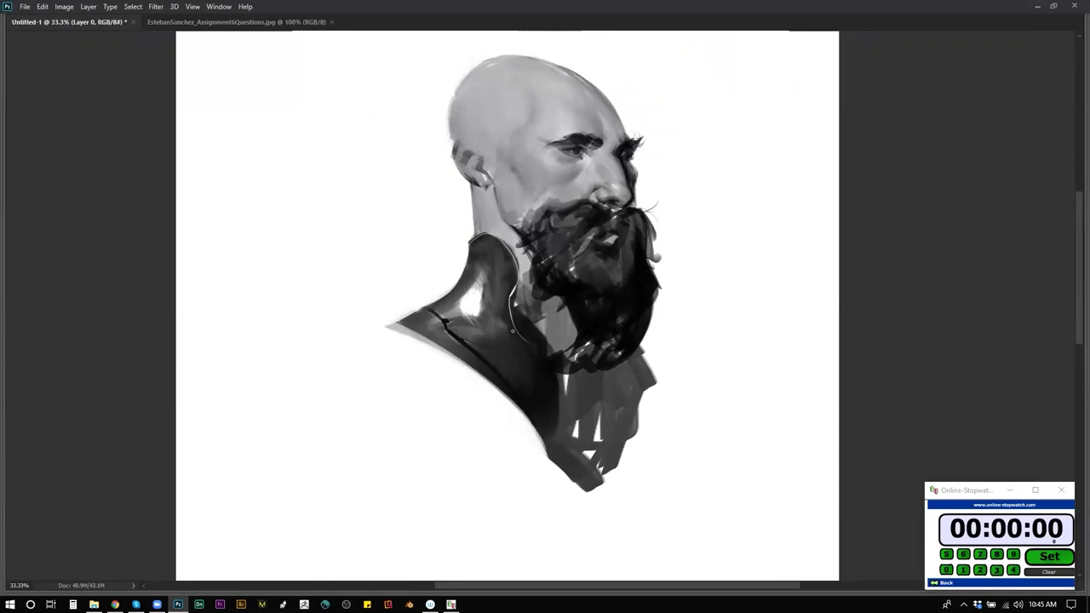
mouse_move(516, 334)
left_mouse_down()
mouse_move(485, 363)
mouse_move(509, 365)
mouse_move(508, 384)
mouse_move(481, 373)
mouse_move(542, 366)
mouse_move(554, 390)
mouse_move(624, 374)
mouse_move(591, 360)
mouse_move(564, 418)
mouse_move(585, 421)
mouse_move(562, 376)
mouse_move(566, 412)
mouse_move(589, 392)
mouse_move(614, 396)
mouse_move(564, 365)
left_mouse_up()
key("bracketleft")
key("bracketleft")
key("bracketleft")
key("bracketleft")
key("bracketleft")
key("bracketleft")
Paint small light stitch marks along the collar's lower seam, and add a light grey wedge beside the neck.
left_click(506, 287, "alt")
left_click_drag(499, 315, 506, 321)
key("bracketleft")
key("bracketleft")
key("bracketleft")
key("bracketleft")
key("bracketleft")
key("bracketleft")
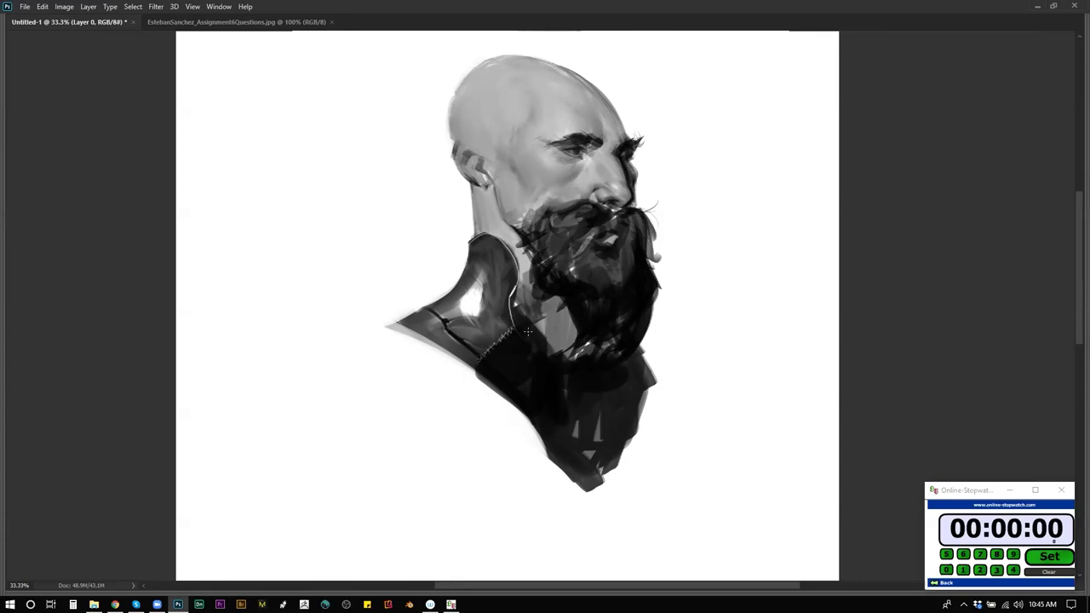
left_click_drag(515, 304, 543, 372)
key("ctrl+z")
mouse_move(516, 305)
left_mouse_down()
mouse_move(535, 326)
mouse_move(517, 308)
mouse_move(522, 320)
left_mouse_up()
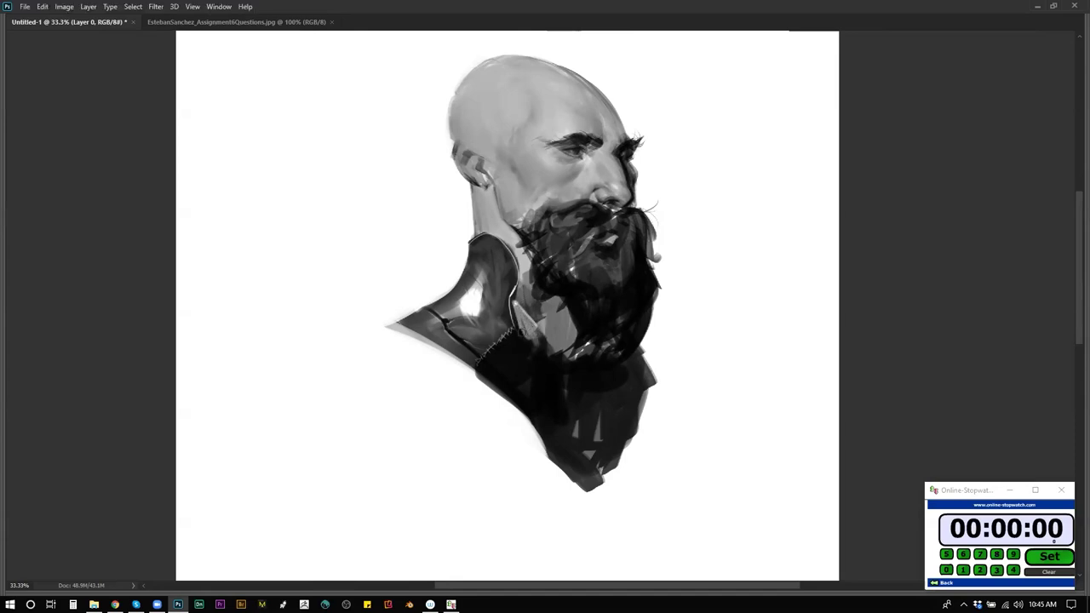
Smooth the neck beside the beard in sampled grey and darken the middle of the beard with a larger brush.
left_click(524, 262, "alt")
mouse_move(521, 274)
left_mouse_down()
mouse_move(556, 344)
mouse_move(564, 343)
mouse_move(557, 333)
mouse_move(573, 344)
mouse_move(558, 333)
mouse_move(552, 280)
mouse_move(566, 304)
mouse_move(577, 369)
mouse_move(579, 351)
mouse_move(555, 347)
mouse_move(603, 266)
mouse_move(591, 293)
mouse_move(620, 262)
mouse_move(614, 310)
mouse_move(582, 283)
left_mouse_up()
key("bracketright")
key("bracketright")
key("bracketright")
key("bracketright")
key("bracketright")
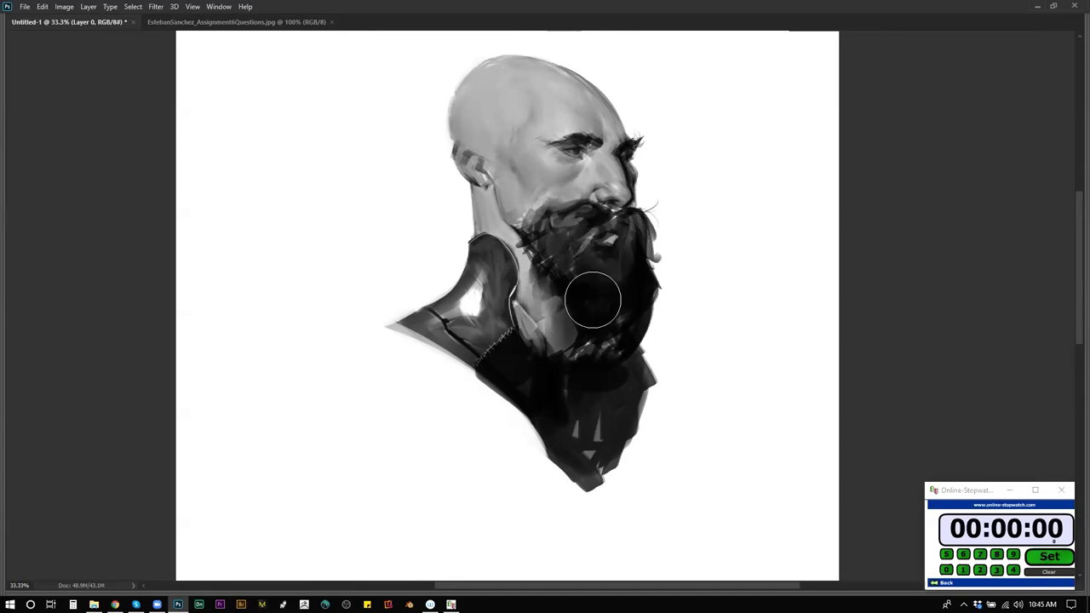
Flip the canvas horizontally in full-screen display and paint a curved, glossy highlight around the collar's upper edge.
scroll(582, 284, "down", 1)
scroll(610, 388, "down", 1)
scroll(618, 385, "up", 1)
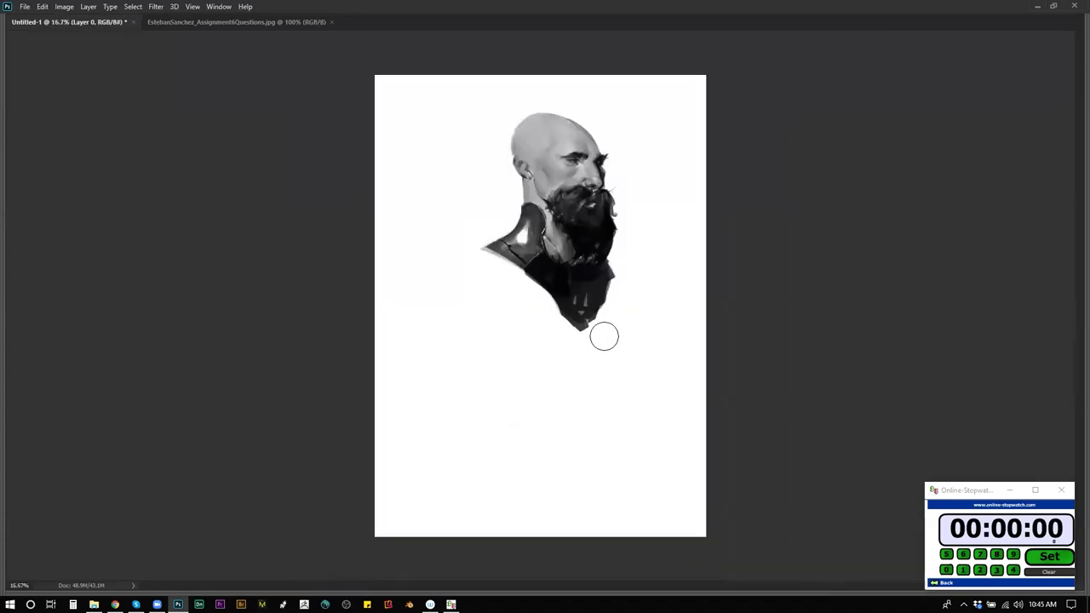
key("f")
key("f")
scroll(587, 268, "up", 1)
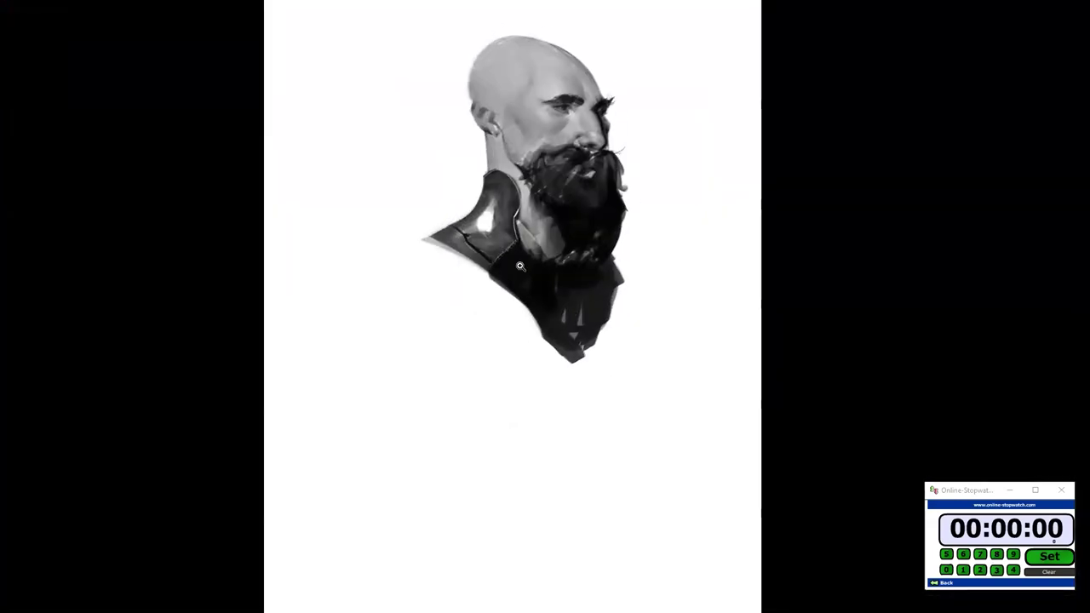
key("ctrl+shift+h")
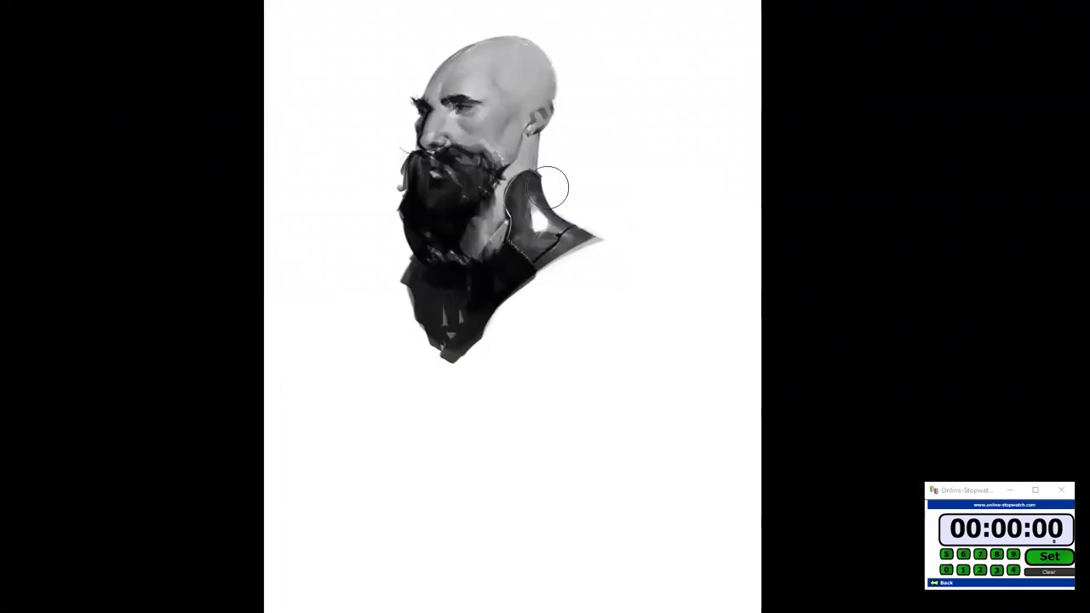
key("bracketleft")
key("bracketleft")
key("bracketleft")
mouse_move(526, 177)
left_mouse_down()
mouse_move(525, 220)
mouse_move(528, 175)
left_mouse_up()
left_click_drag(531, 186, 526, 213)
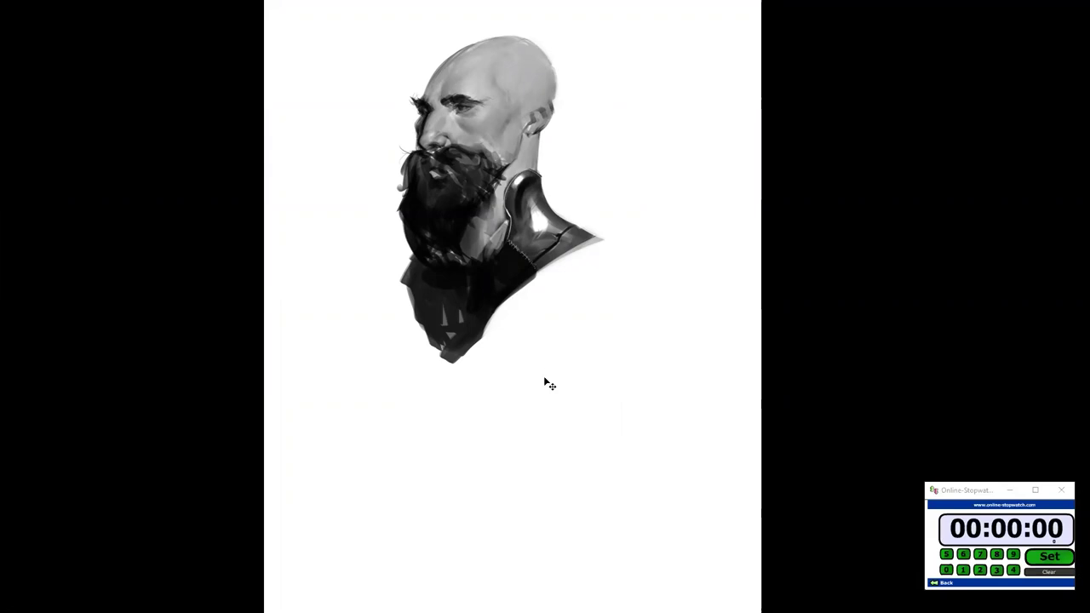
Flip the canvas horizontally and refine the near eye and its eyebrow hairs with a small brush.
key("ctrl+shift+h")
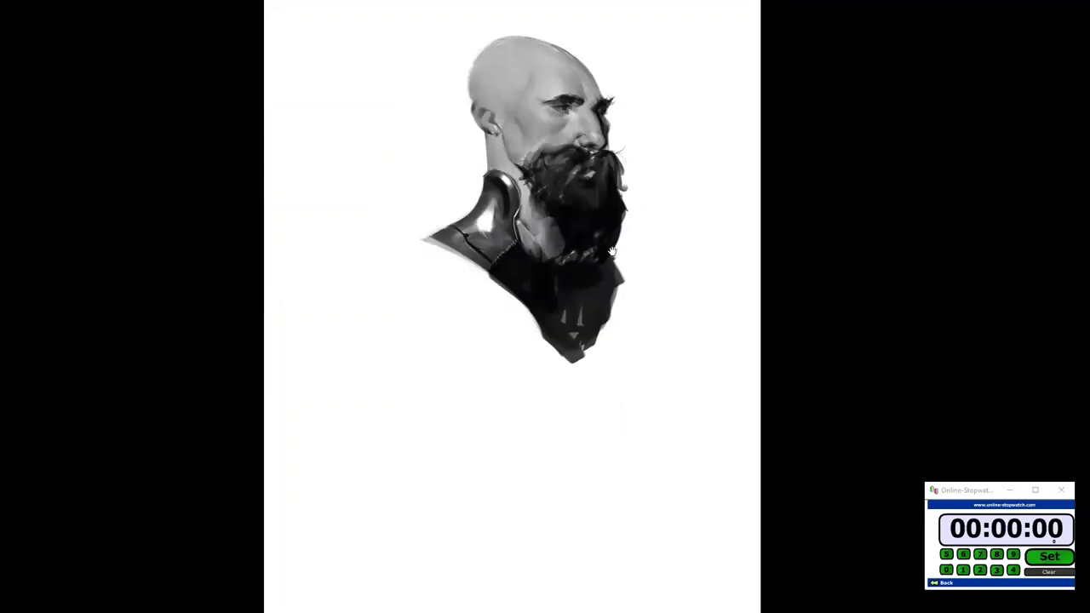
left_click_drag(623, 238, 629, 293)
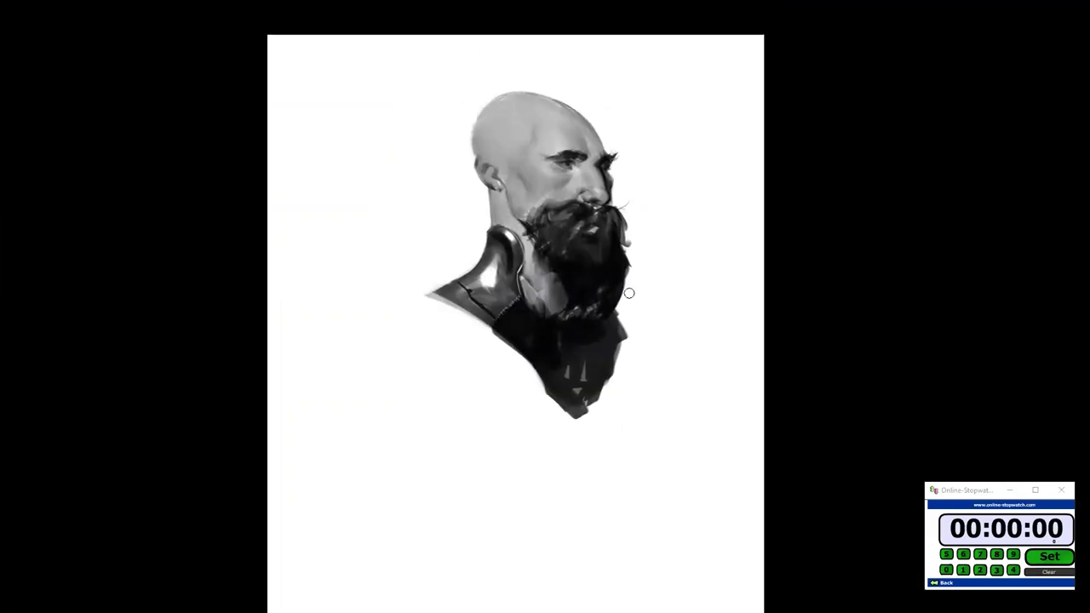
left_click(660, 266)
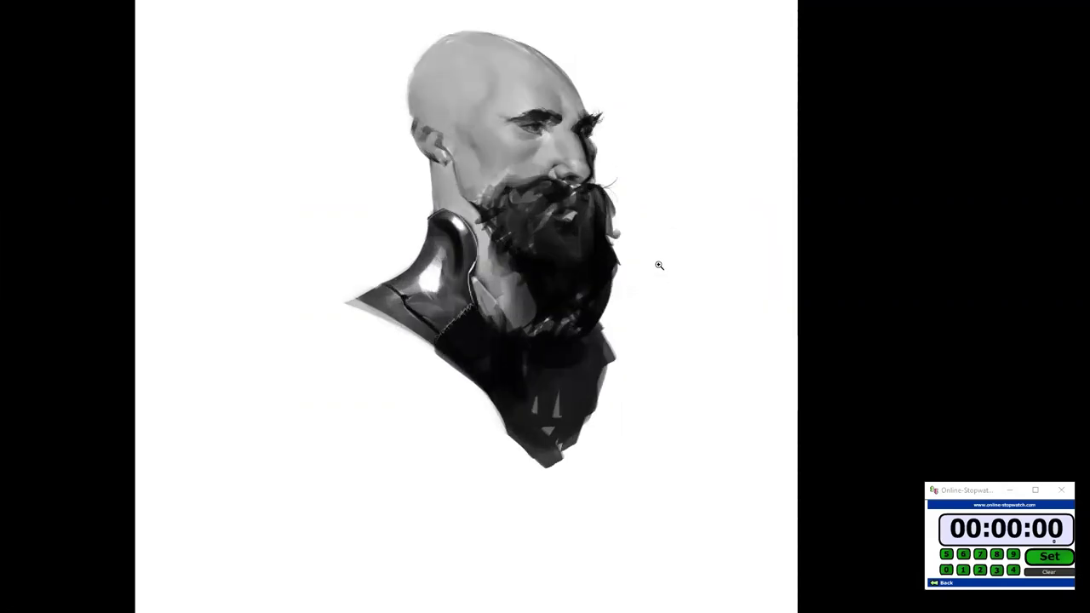
left_click(560, 110)
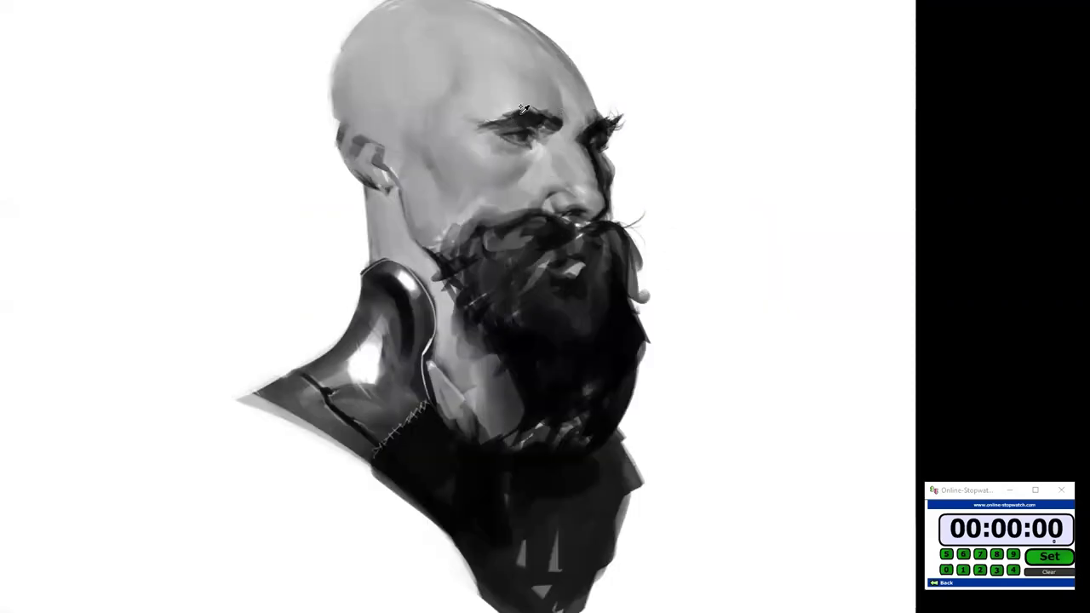
left_click_drag(528, 120, 522, 144)
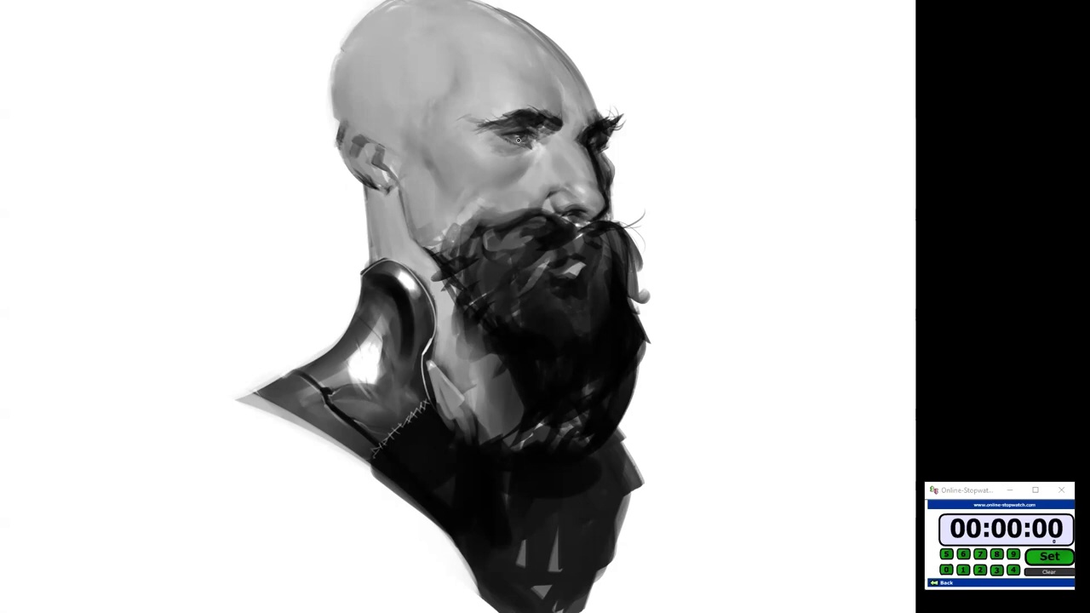
left_click(586, 223, "alt")
left_click(579, 245, "ctrl")
left_click_drag(596, 245, 639, 266)
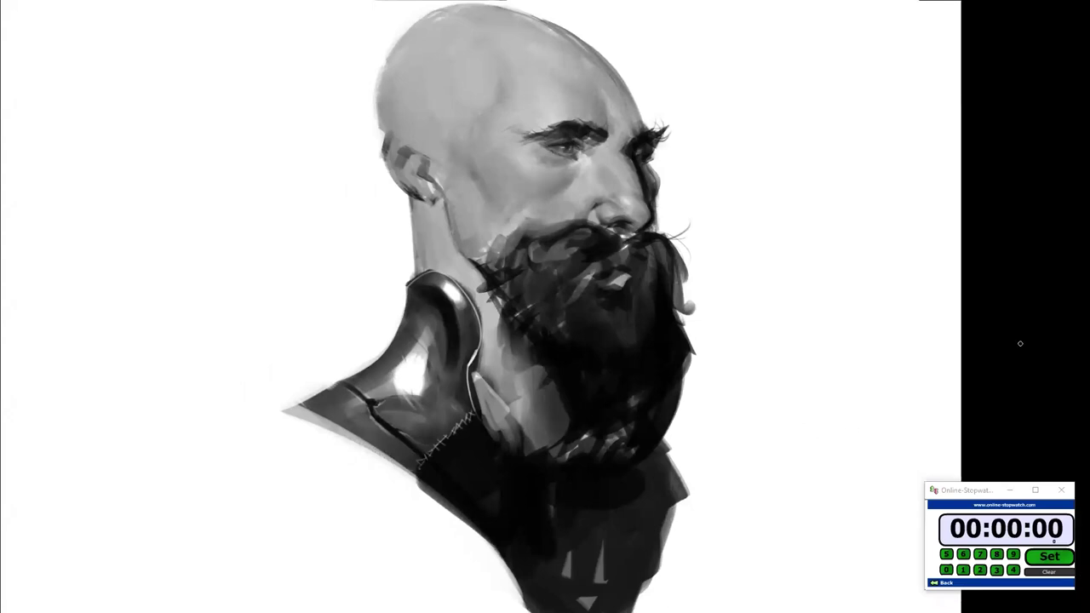
Capture a screenshot region around the whole bust and return to the standard screen mode.
key("ctrl+Print")
left_click_drag(262, 5, 770, 592)
key("ctrl+minus")
key("ctrl+minus")
key("f")
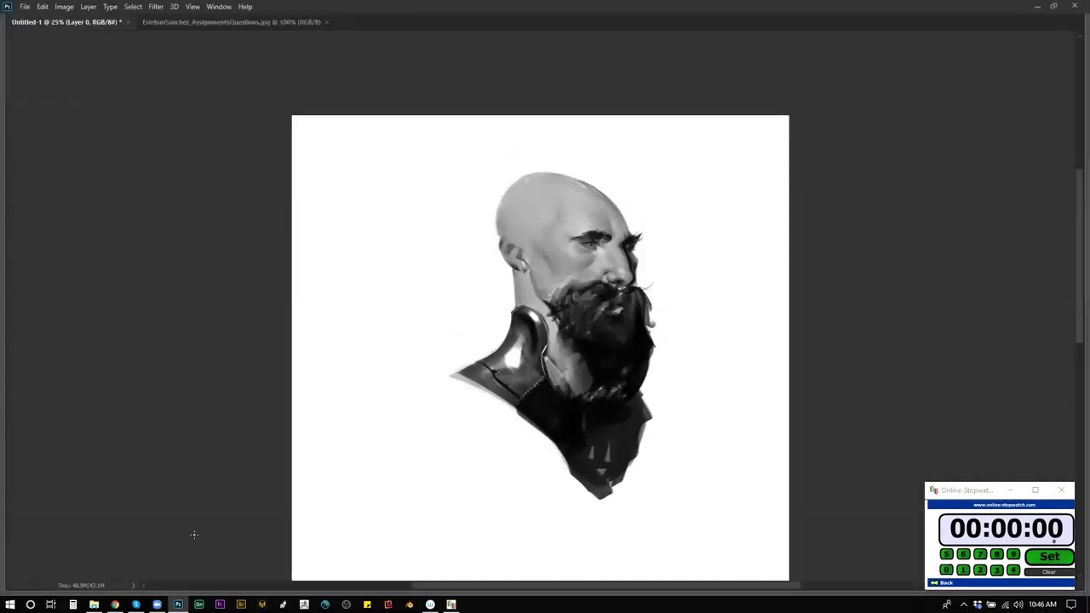
Launch 3D-Coat.
left_click(325, 604)
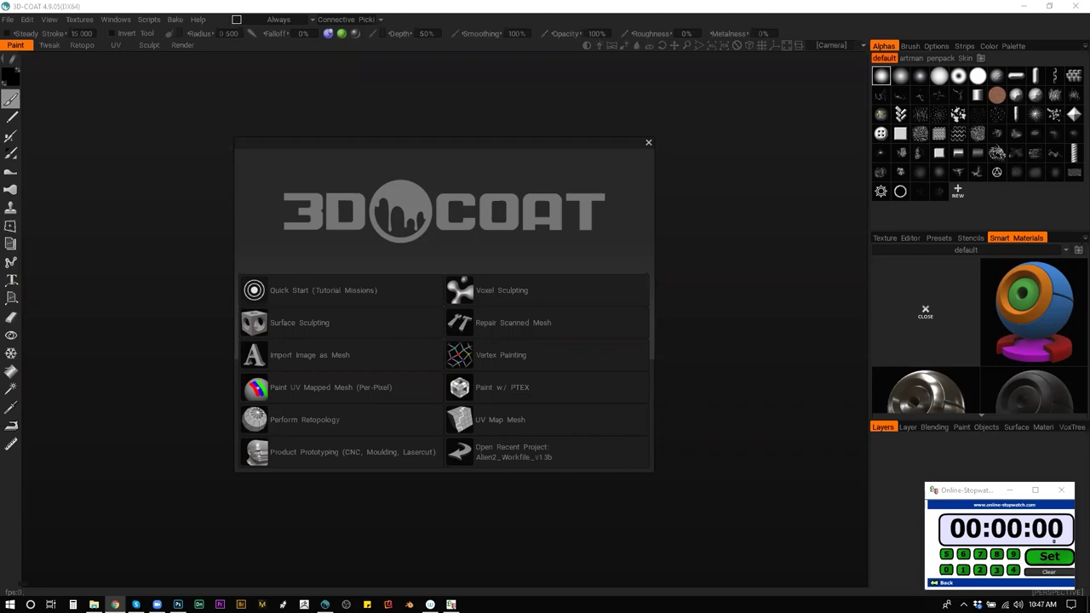
Switch to the browser and look through the sculpt and character pins on the Pinterest 3D inspiration board.
key("alt+Tab")
scroll(444, 247, "down", 2)
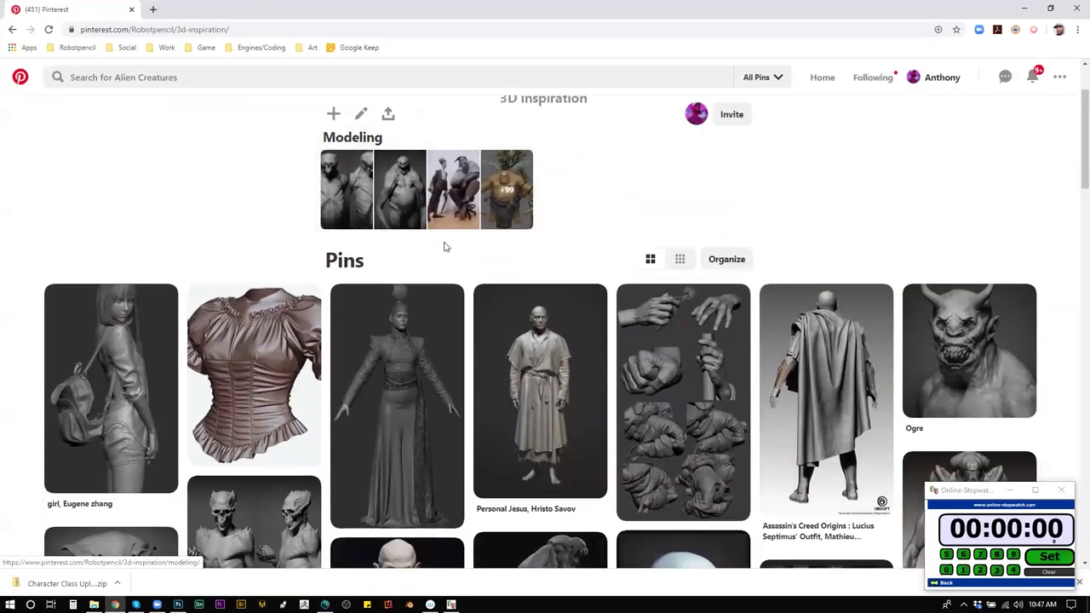
scroll(443, 247, "down", 1)
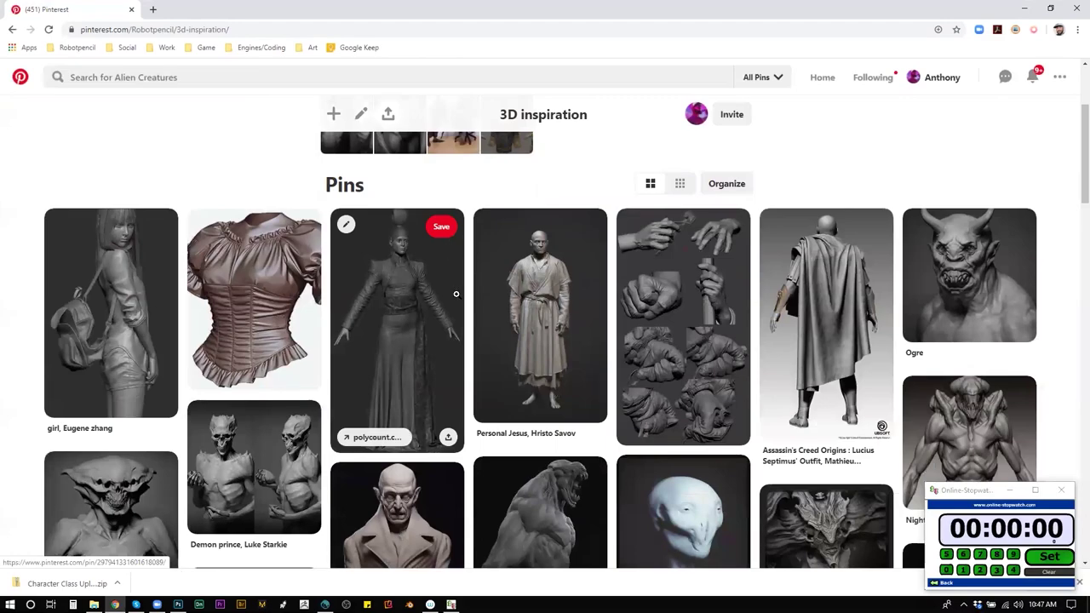
scroll(510, 303, "down", 3)
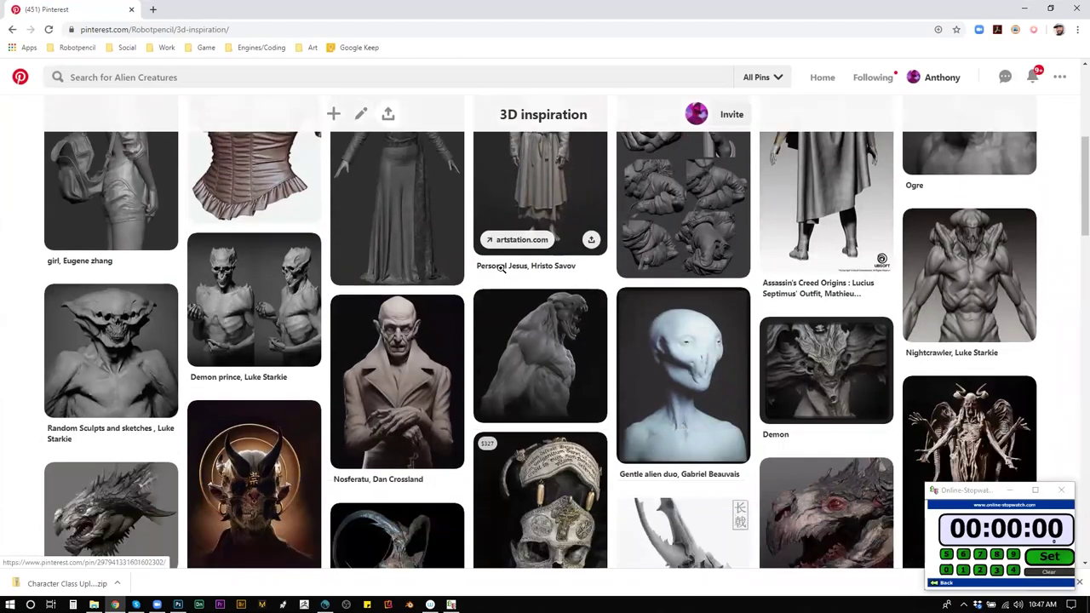
scroll(516, 257, "down", 1)
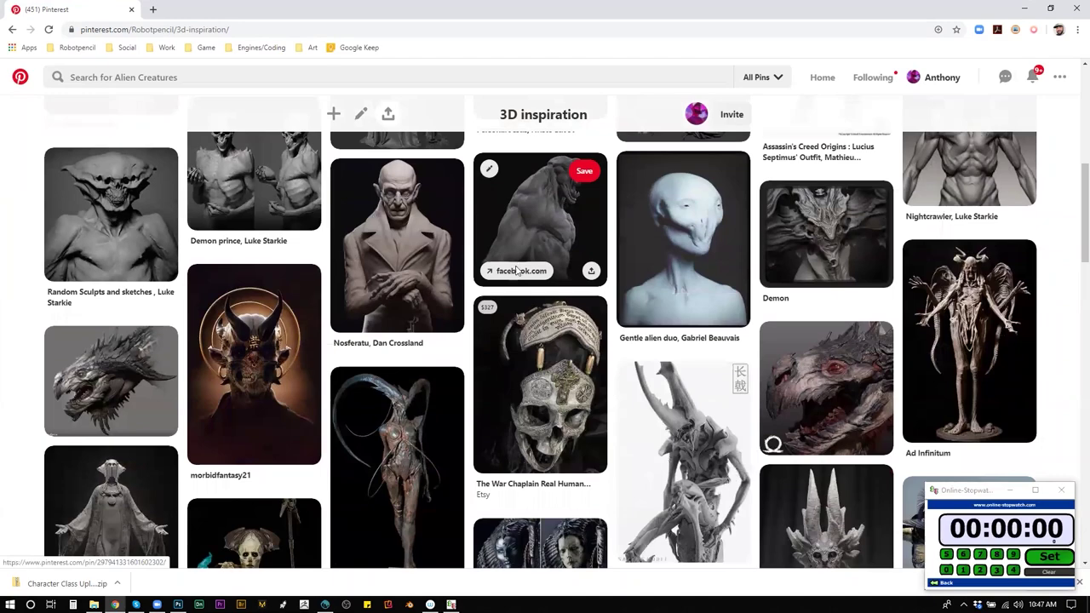
scroll(516, 273, "down", 1)
scroll(516, 277, "down", 1)
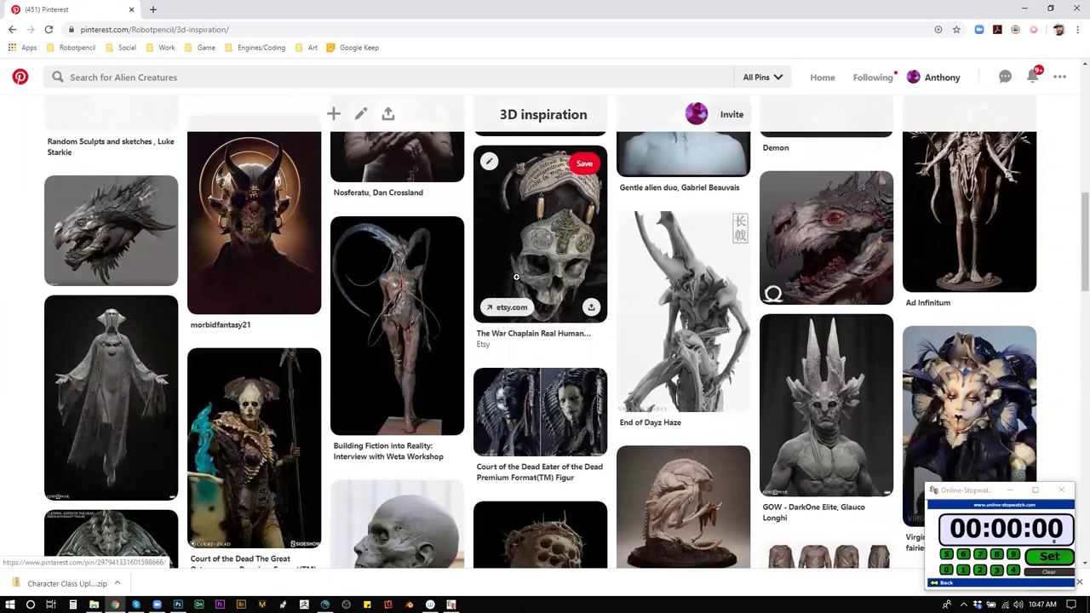
scroll(517, 276, "down", 1)
scroll(517, 278, "down", 1)
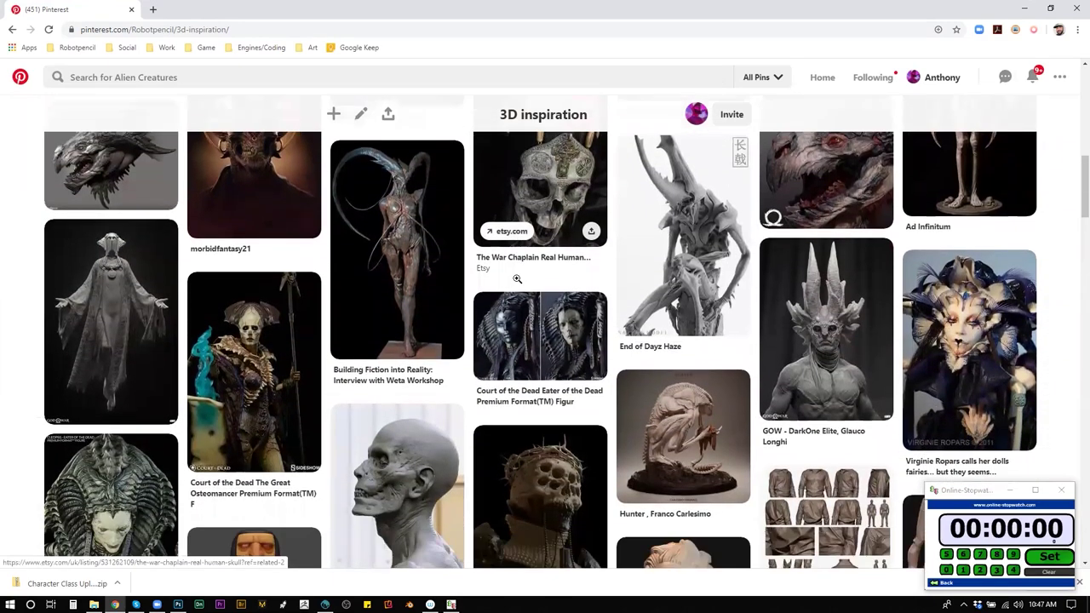
scroll(517, 278, "down", 2)
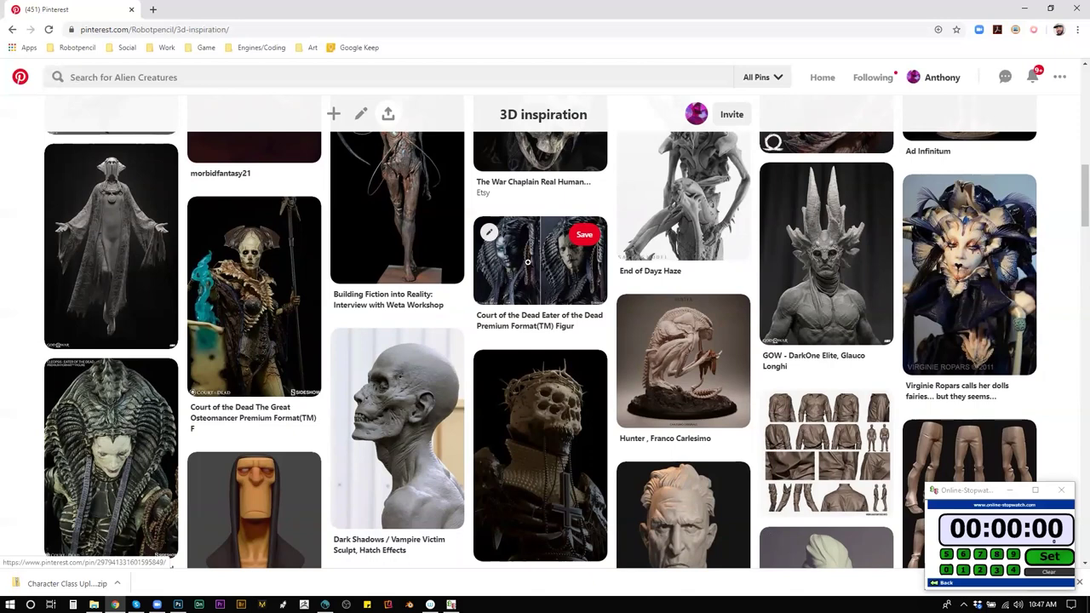
scroll(528, 271, "down", 1)
scroll(528, 271, "down", 1)
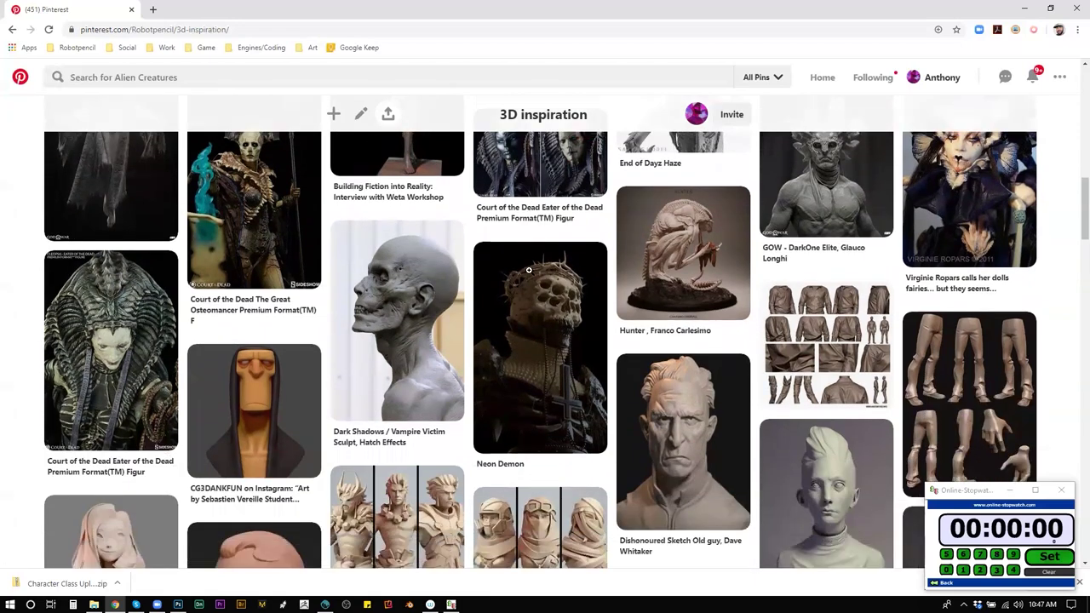
scroll(528, 270, "down", 1)
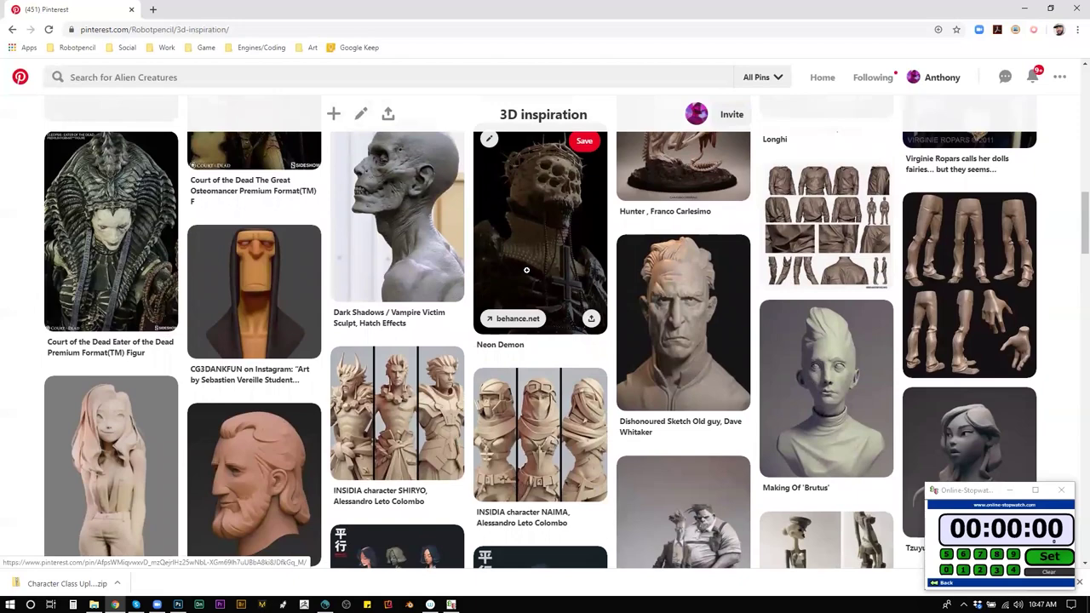
scroll(526, 270, "up", 5)
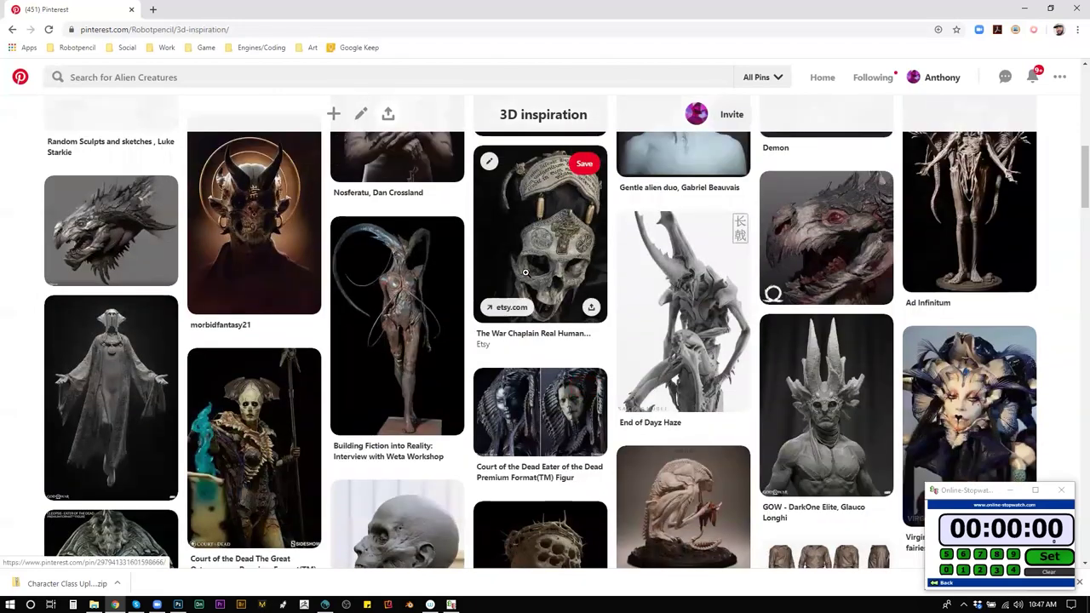
scroll(525, 271, "up", 3)
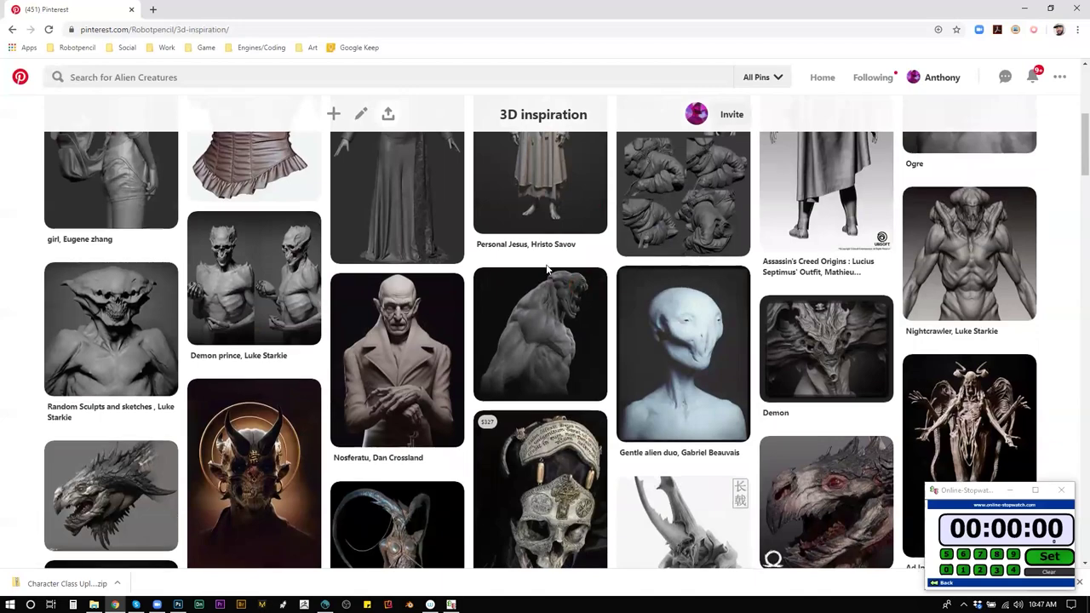
scroll(545, 267, "up", 2)
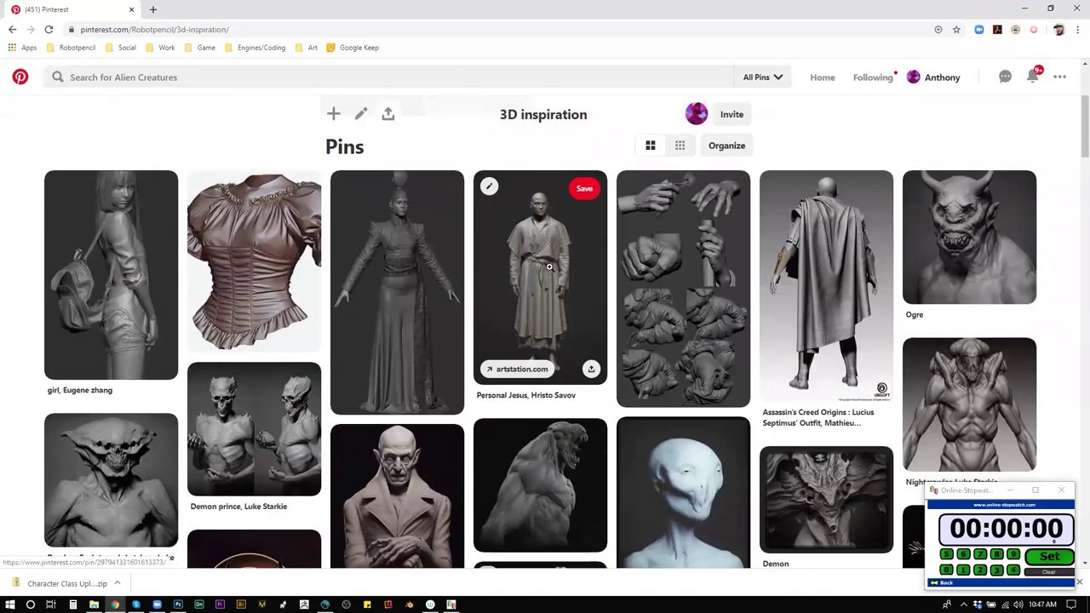
Open the Ogre pin and save the related Old gods pin with the curved sword to the 3D inspiration board.
left_click(965, 234)
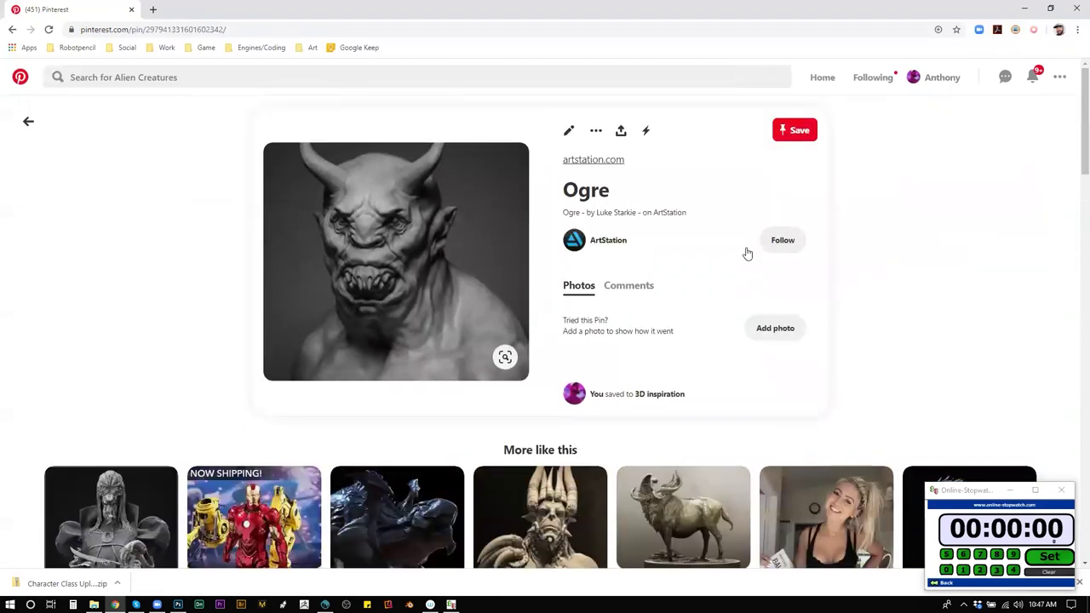
scroll(409, 369, "down", 2)
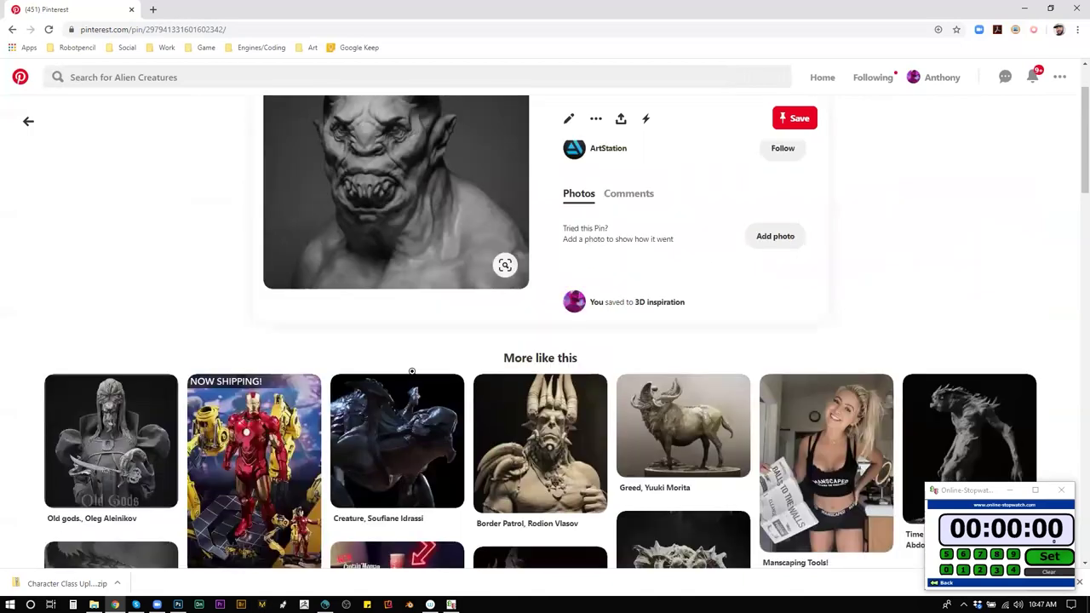
left_click(117, 383)
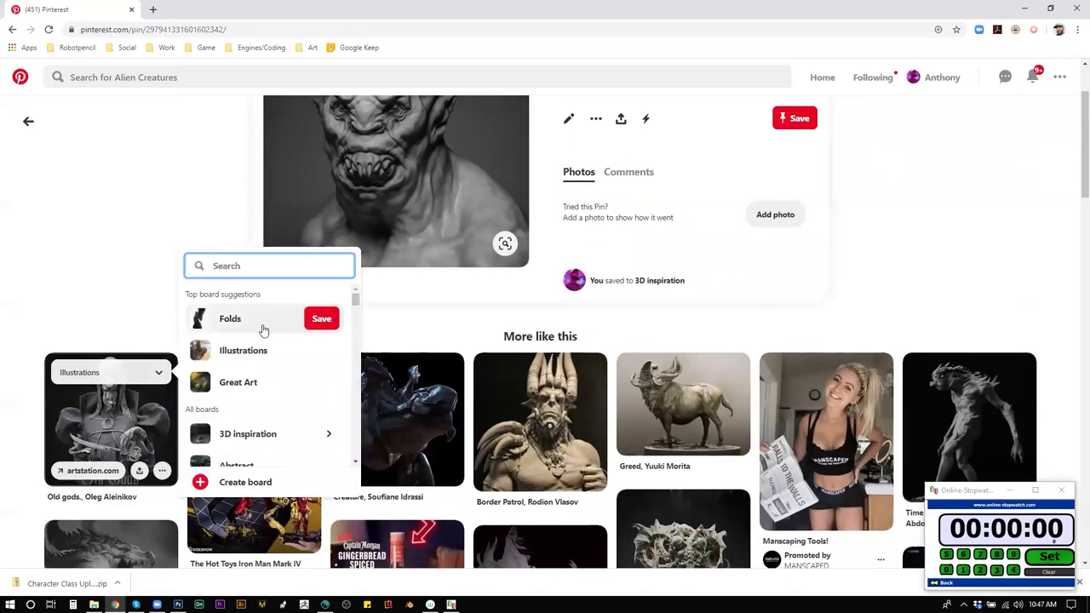
scroll(290, 383, "down", 1)
left_click(305, 366)
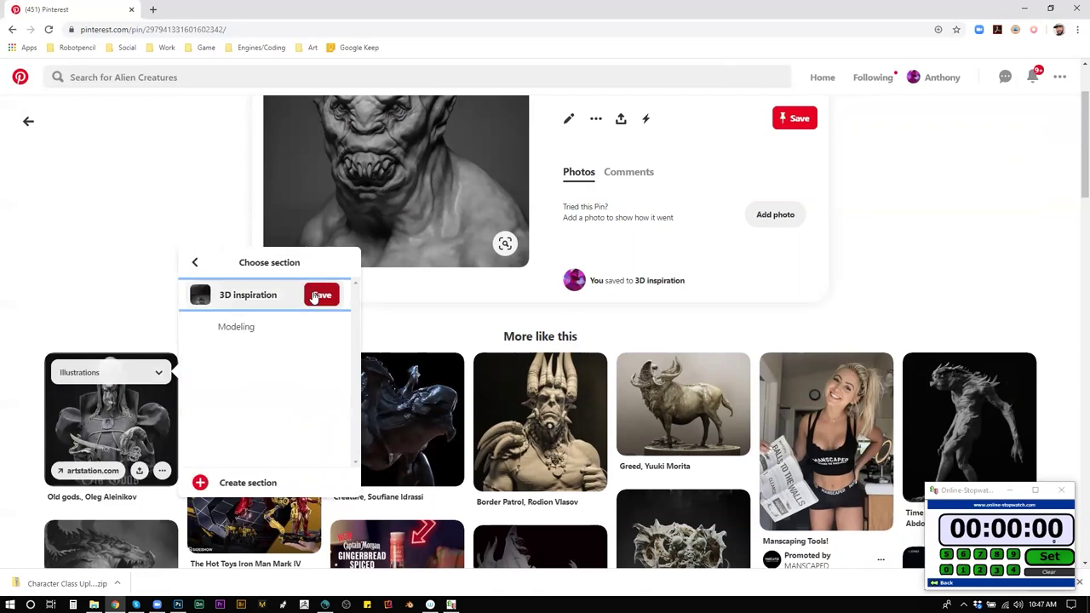
left_click(317, 295)
Open the sword-bearing Old gods pin in a new tab and save the related horned Old gods pin to the 3D inspiration board.
middle_click(127, 415)
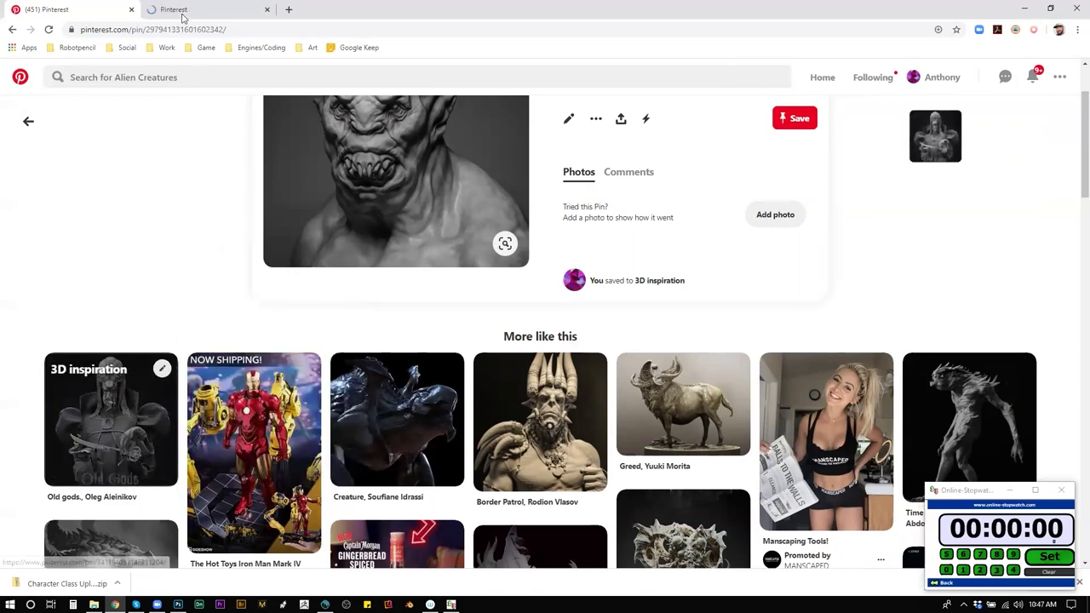
left_click(189, 10)
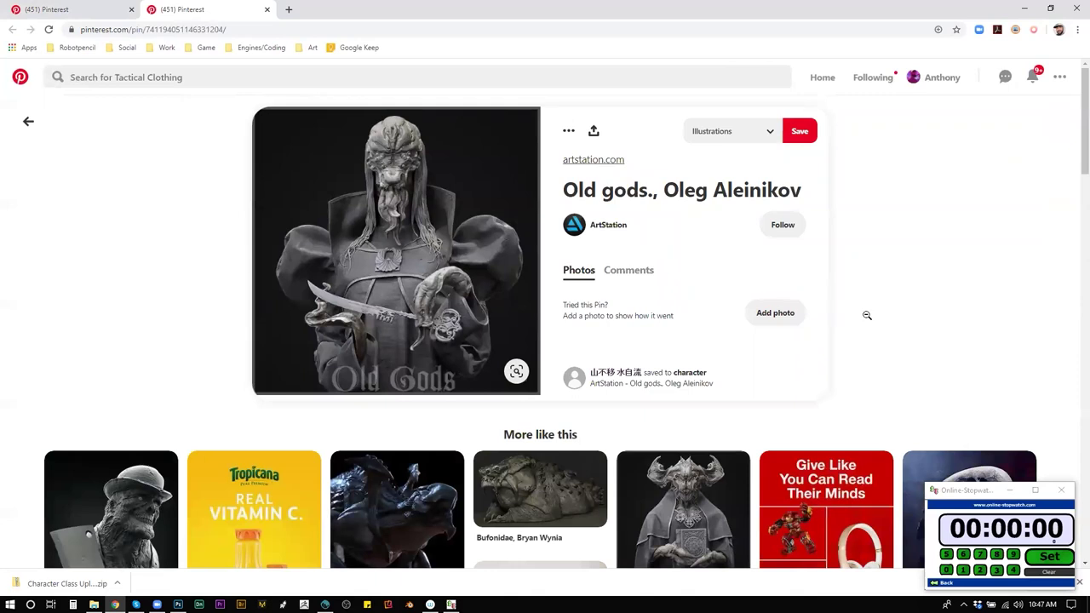
scroll(866, 315, "down", 2)
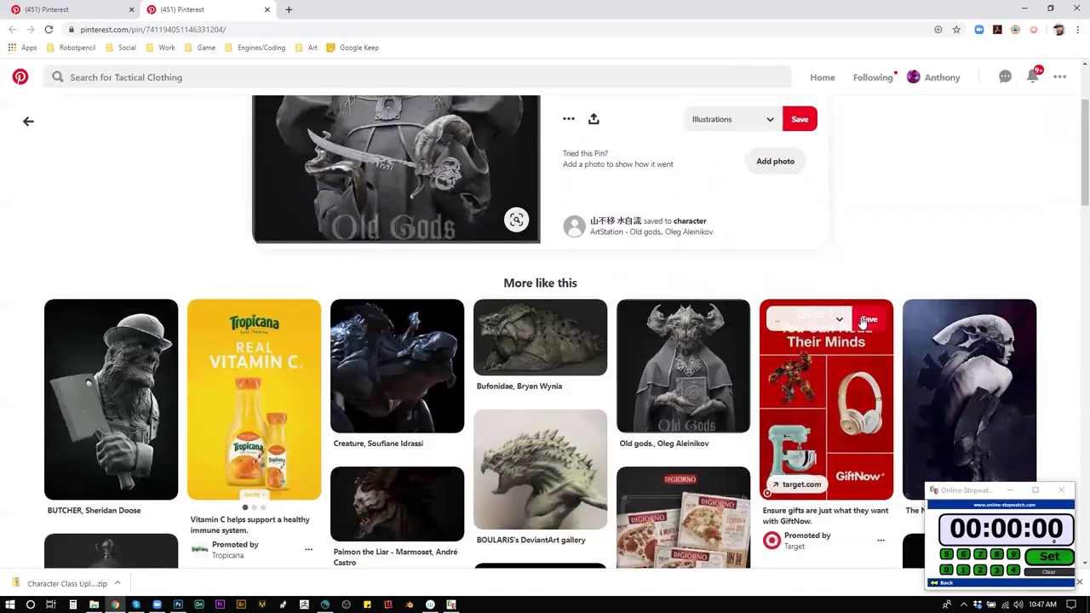
left_click(688, 327)
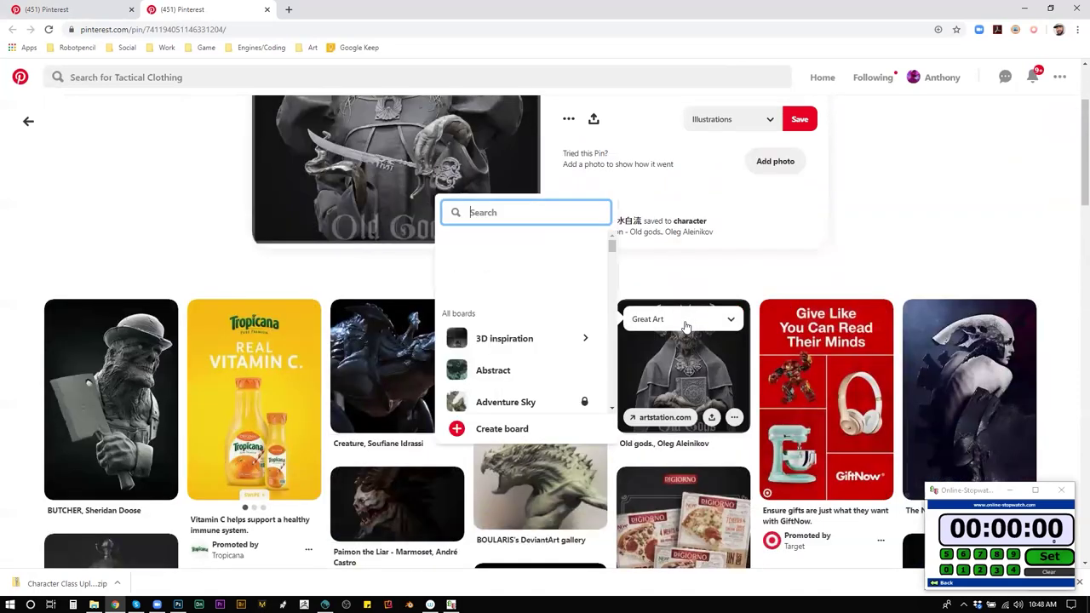
left_click(579, 267)
left_click(577, 242)
Find the AGONY sculpt among the related pins and open it in a new tab.
scroll(698, 291, "down", 2)
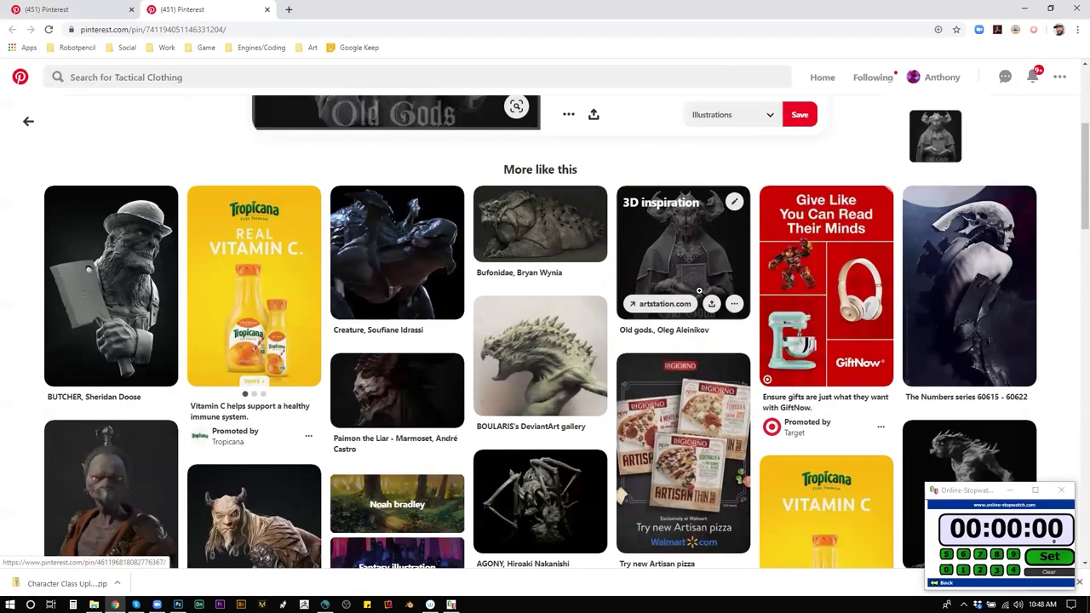
scroll(681, 298, "down", 1)
scroll(554, 308, "down", 2)
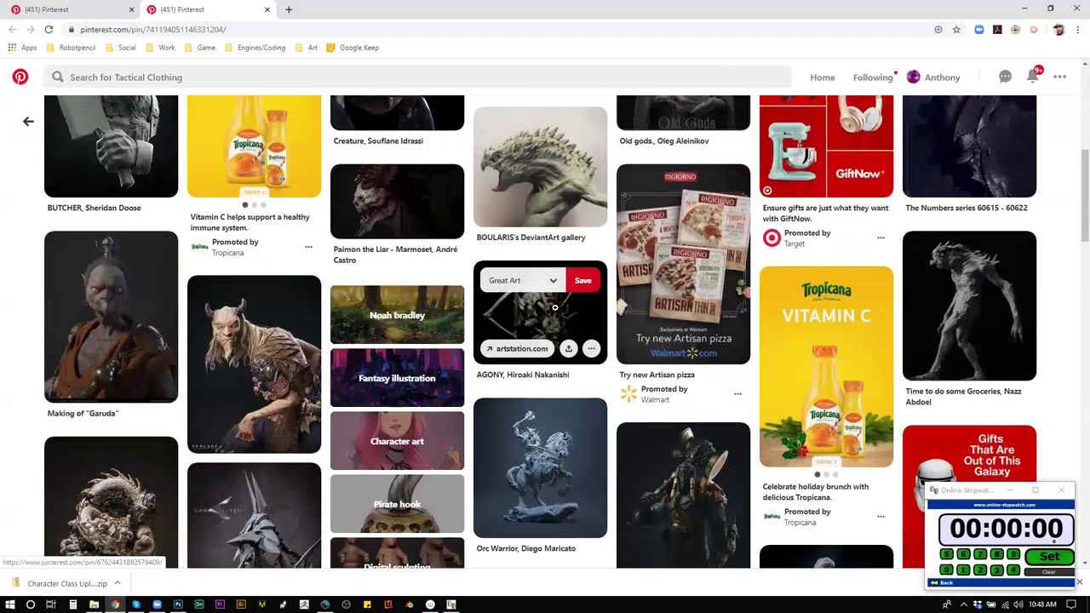
middle_click(551, 314)
left_click(341, 10)
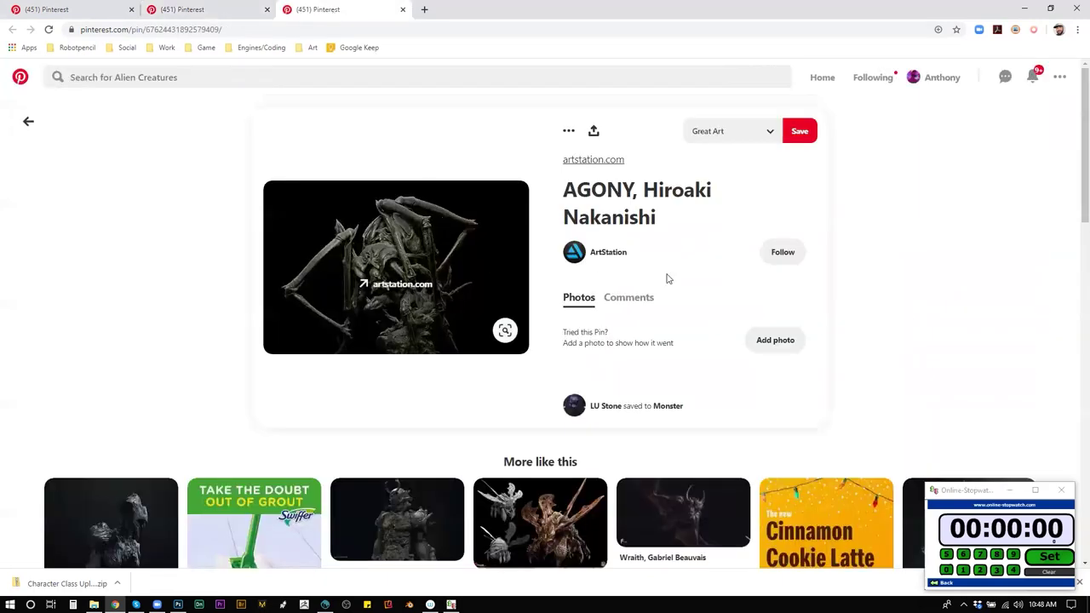
Open the related Yoshimitsu pin and save it to the 3D inspiration board.
scroll(910, 329, "down", 2)
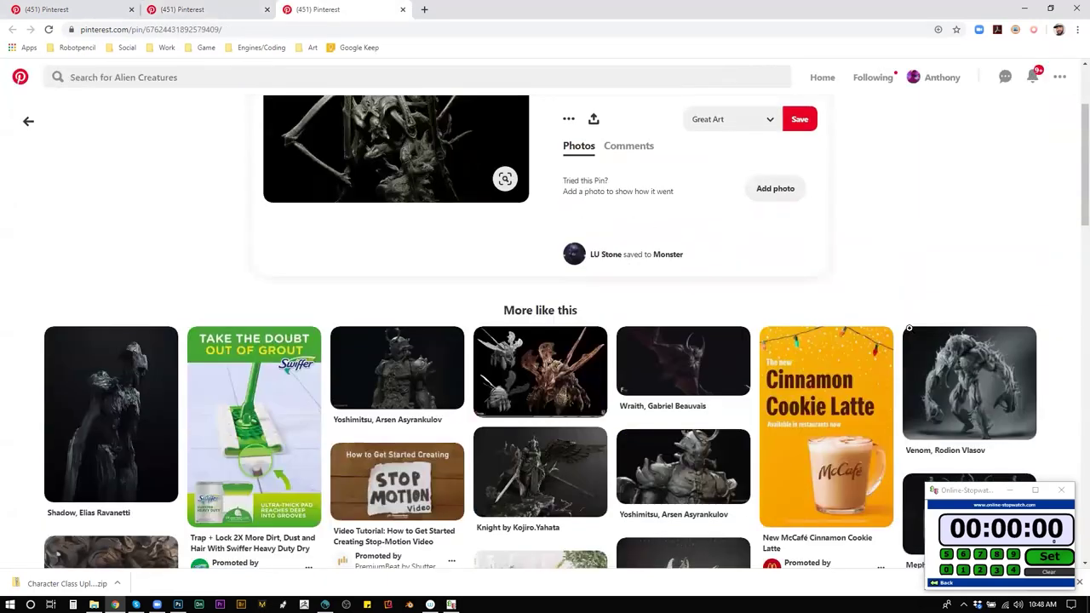
left_click(408, 373)
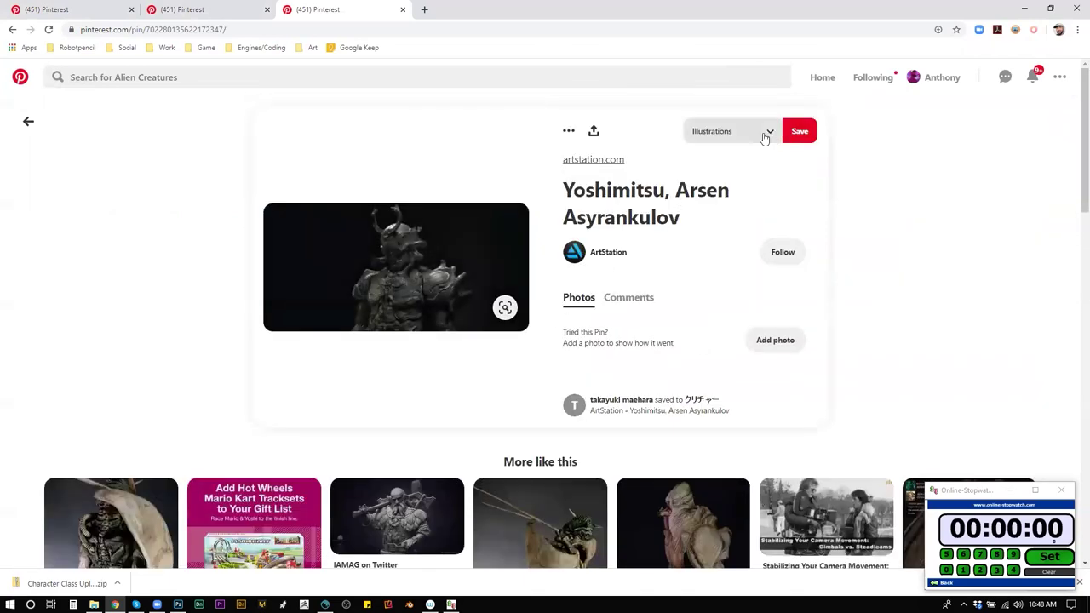
left_click(761, 138)
left_click(806, 220)
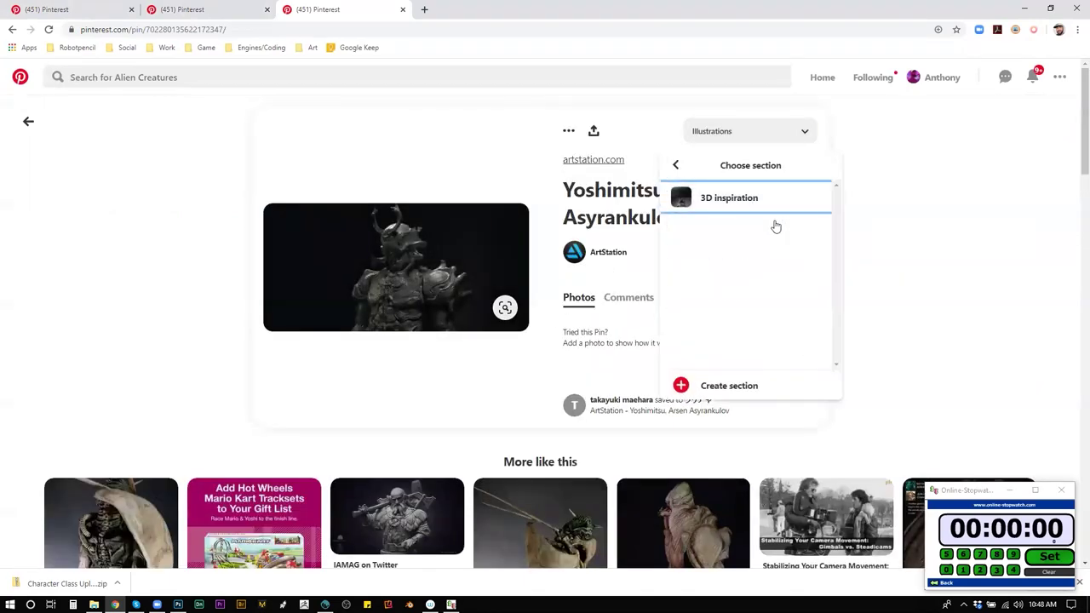
left_click(801, 205)
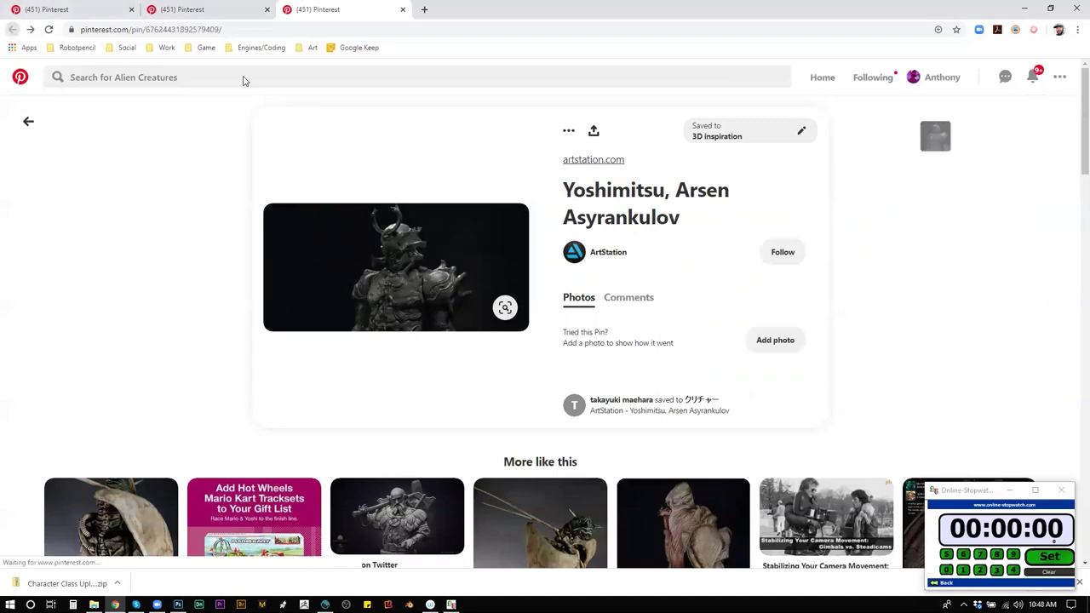
Return to the AGONY pin and save it to the Modeling section of the 3D inspiration board.
key("alt+Left")
scroll(492, 265, "up", 2)
left_click(713, 123)
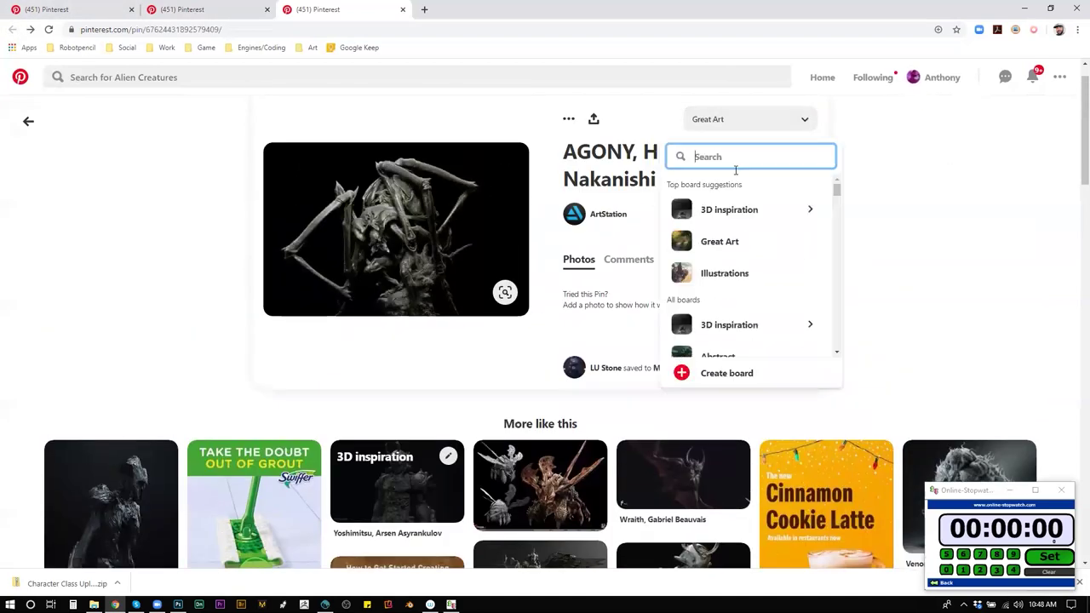
left_click(774, 211)
left_click(804, 218)
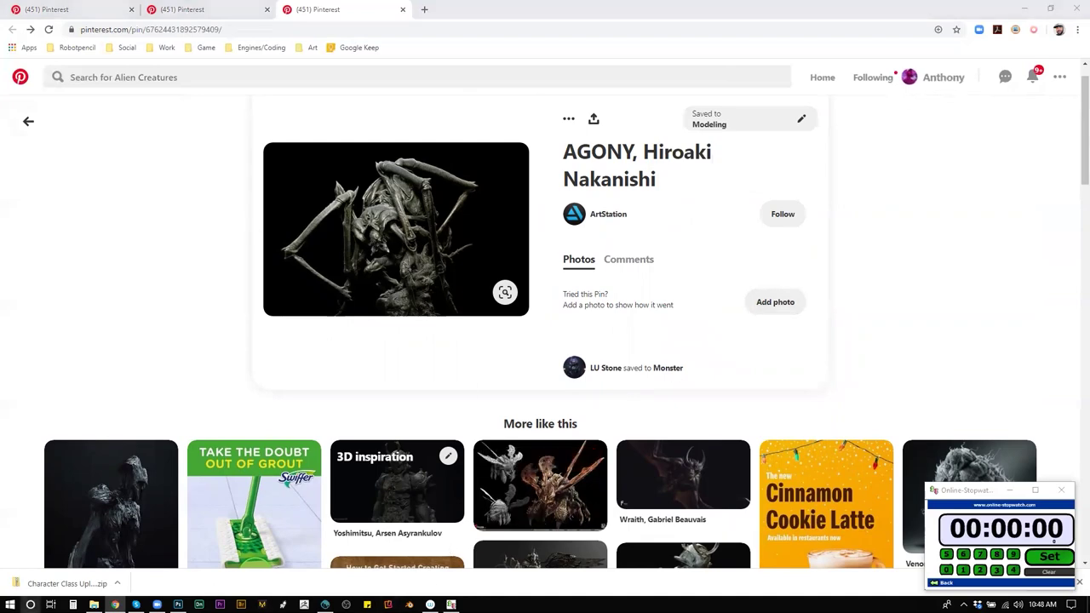
Launch PureRef, accept the first-time setup options, and move its empty window clear of the pin image.
key("super")
type("pu")
left_click(132, 293)
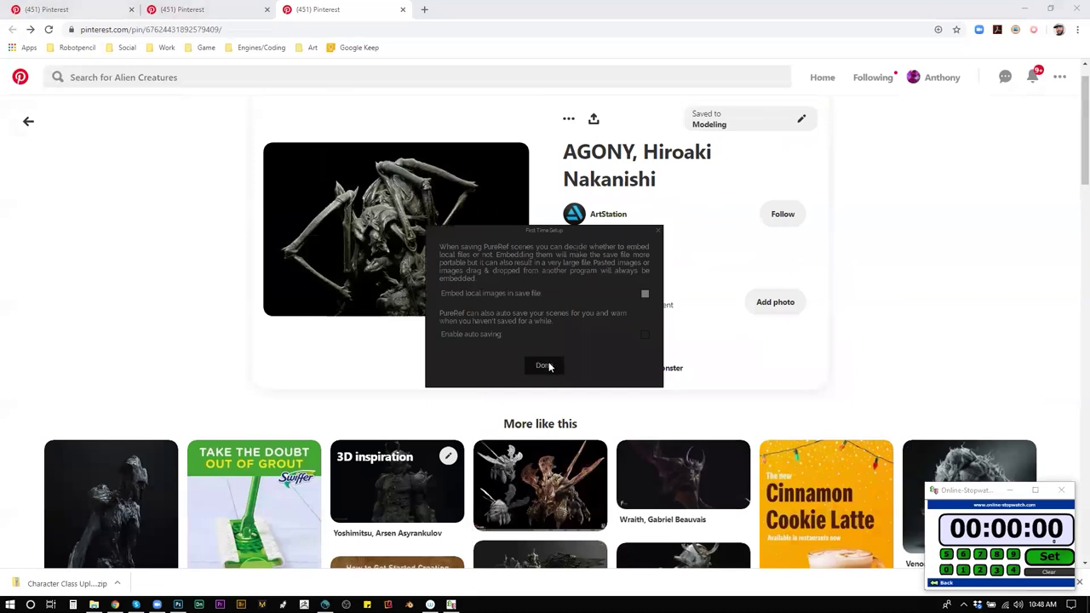
left_click(547, 365)
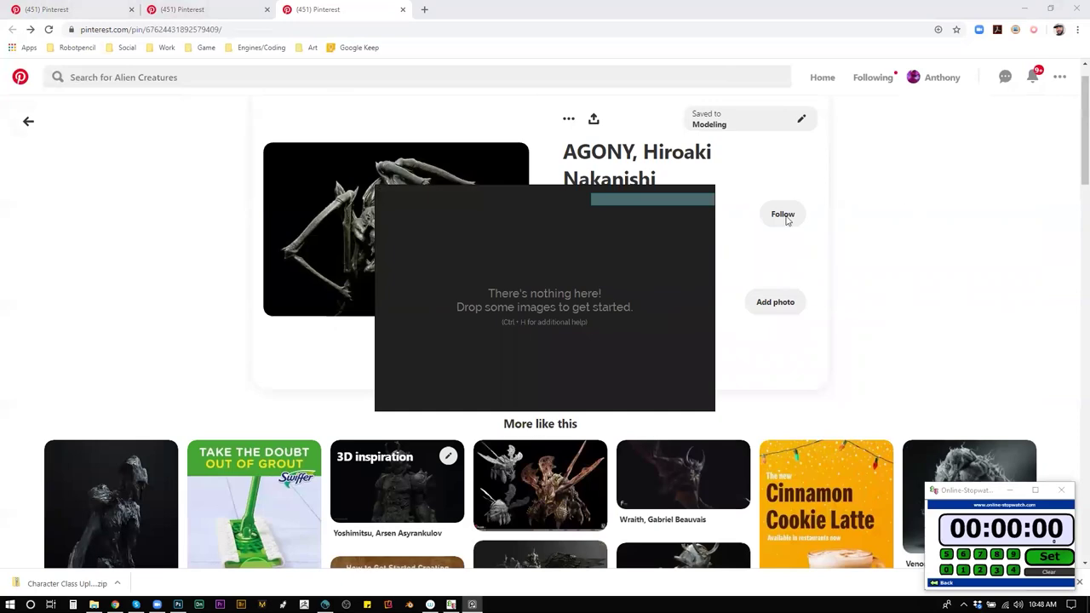
left_click_drag(582, 232, 852, 230)
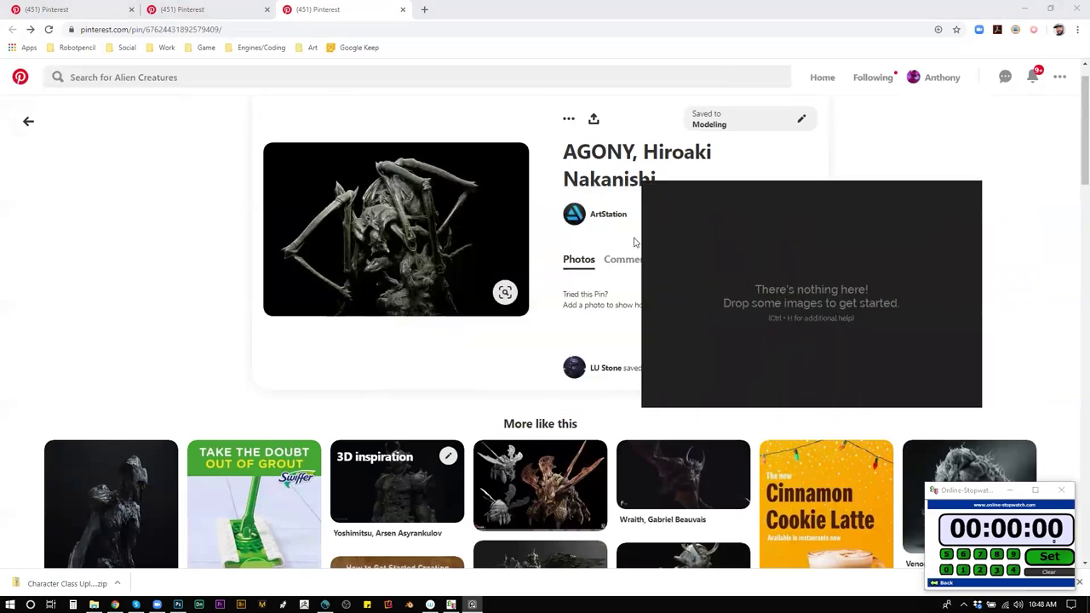
Go back to the Ogre pin in the browser and add its image to the PureRef canvas.
left_click(228, 9)
left_click(111, 10)
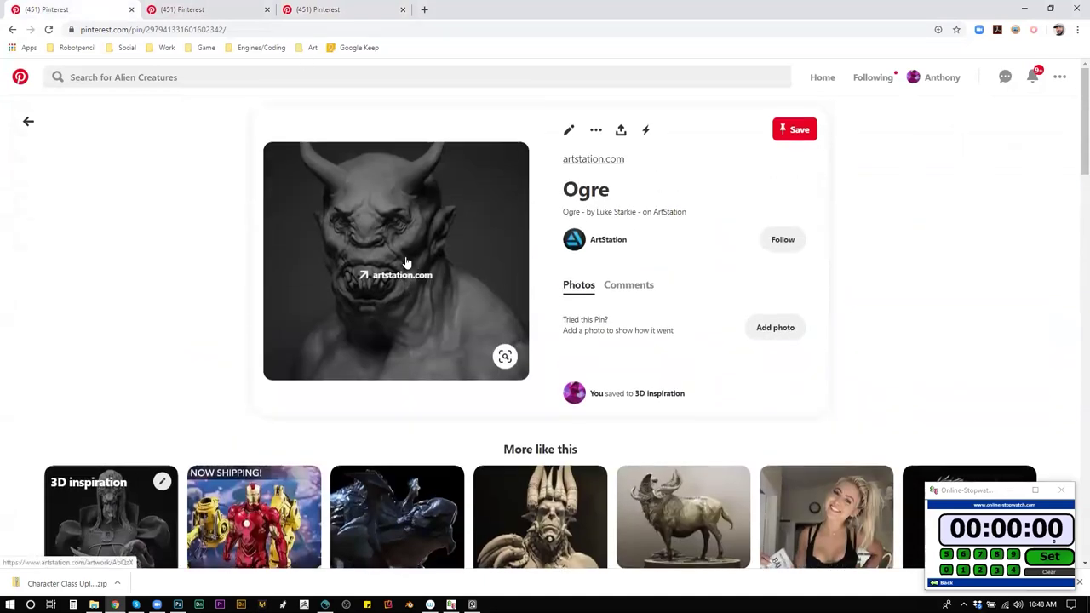
key("alt+Tab")
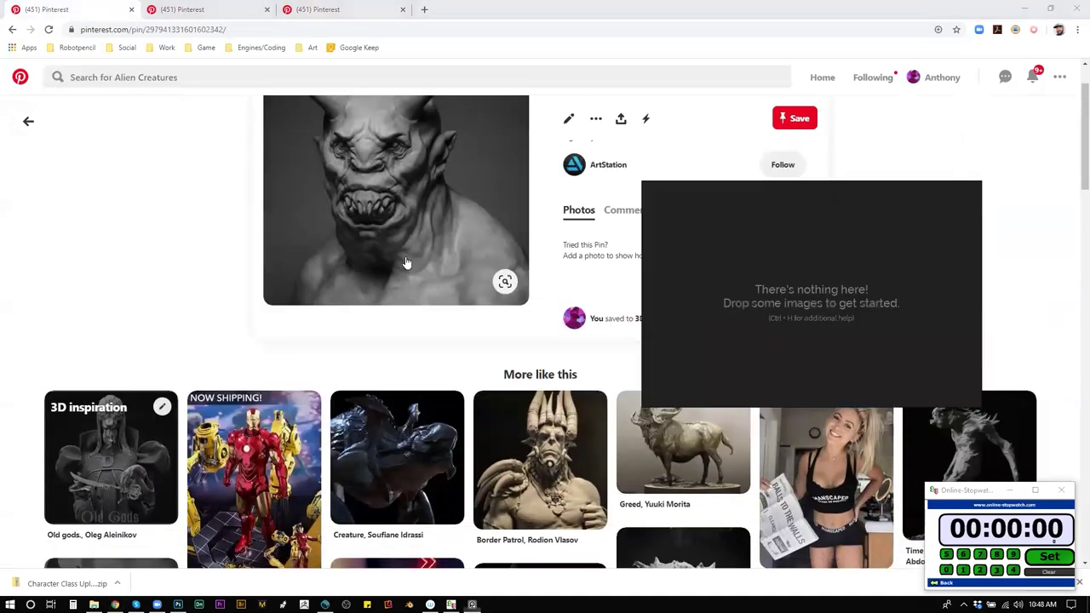
left_click_drag(413, 149, 726, 281)
key("alt+Tab")
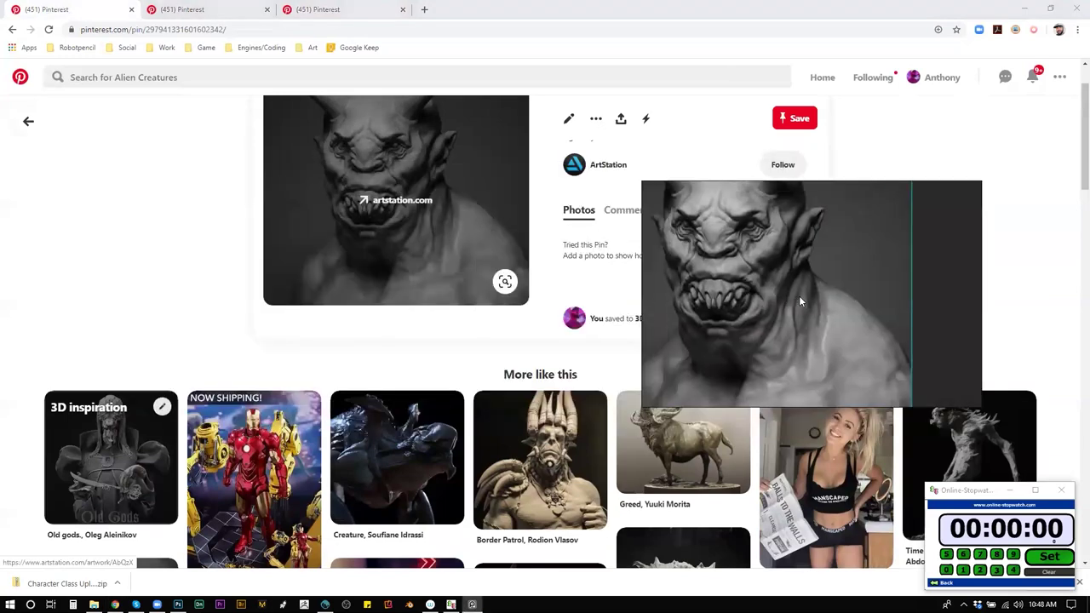
Keep the PureRef window always on top, switch to 3D-Coat, and reposition the reference window over its workspace.
right_click(948, 245)
mouse_move(981, 383)
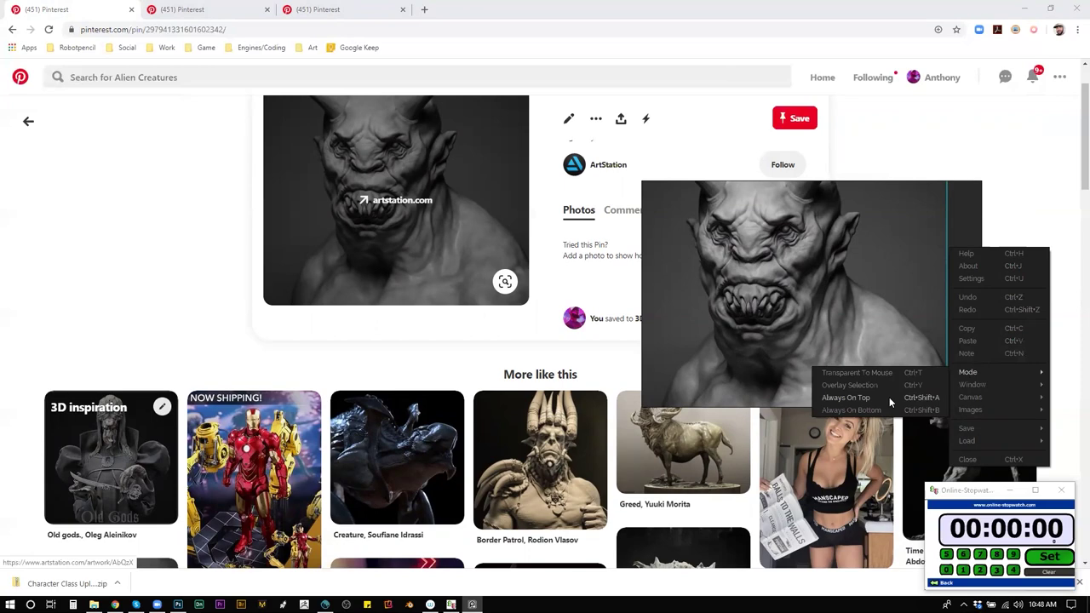
left_click(889, 397)
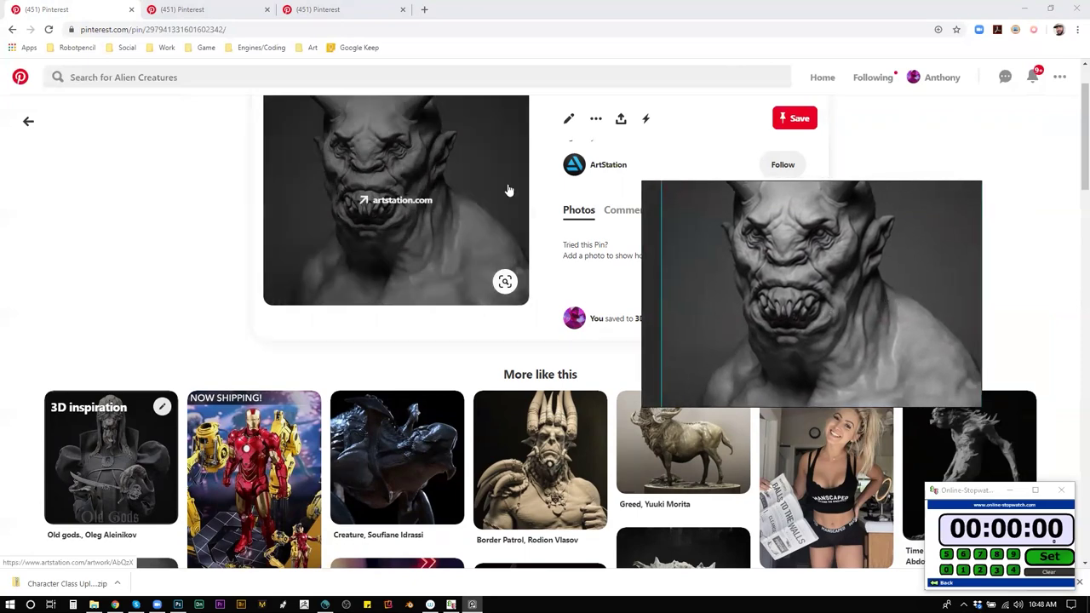
left_click(325, 604)
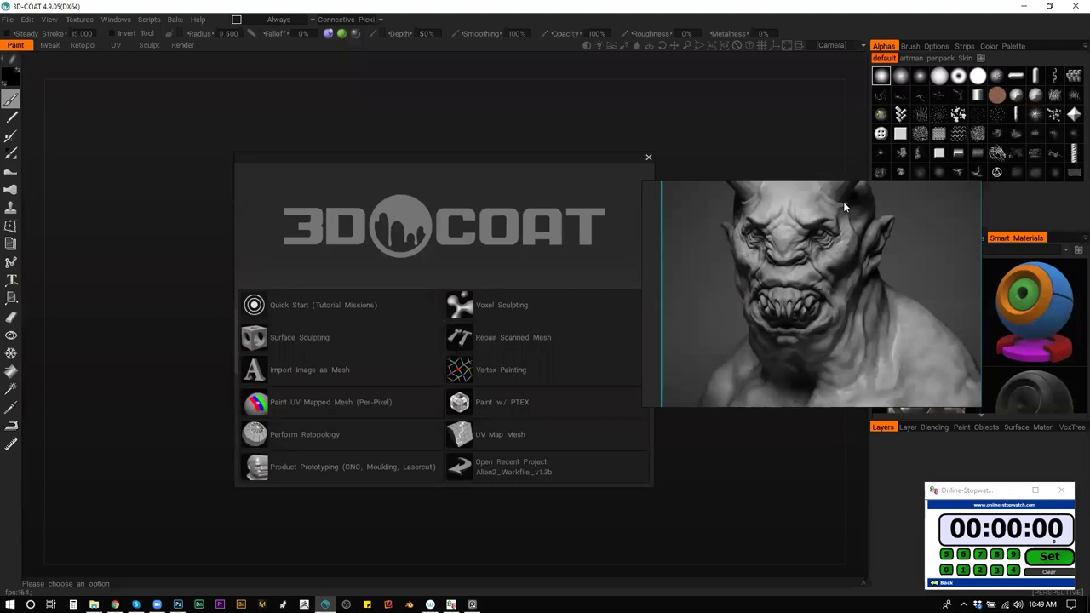
left_click_drag(849, 246, 826, 253)
right_click(661, 263)
left_click_drag(671, 238, 660, 245)
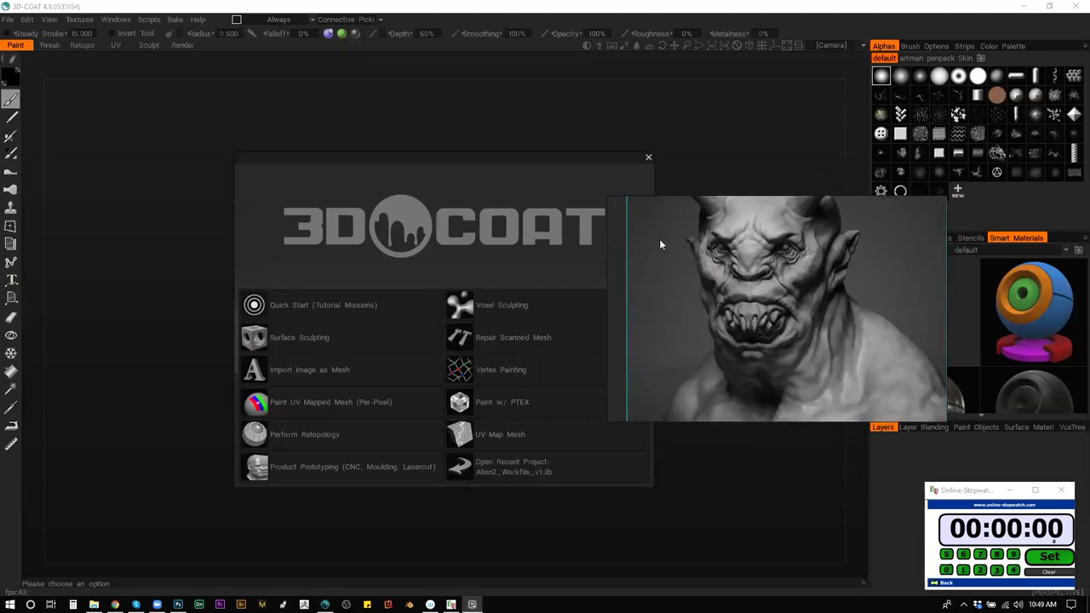
Make the PureRef window transparent to the mouse, accept the confirmation, and test whether it still responds.
key("ctrl+t")
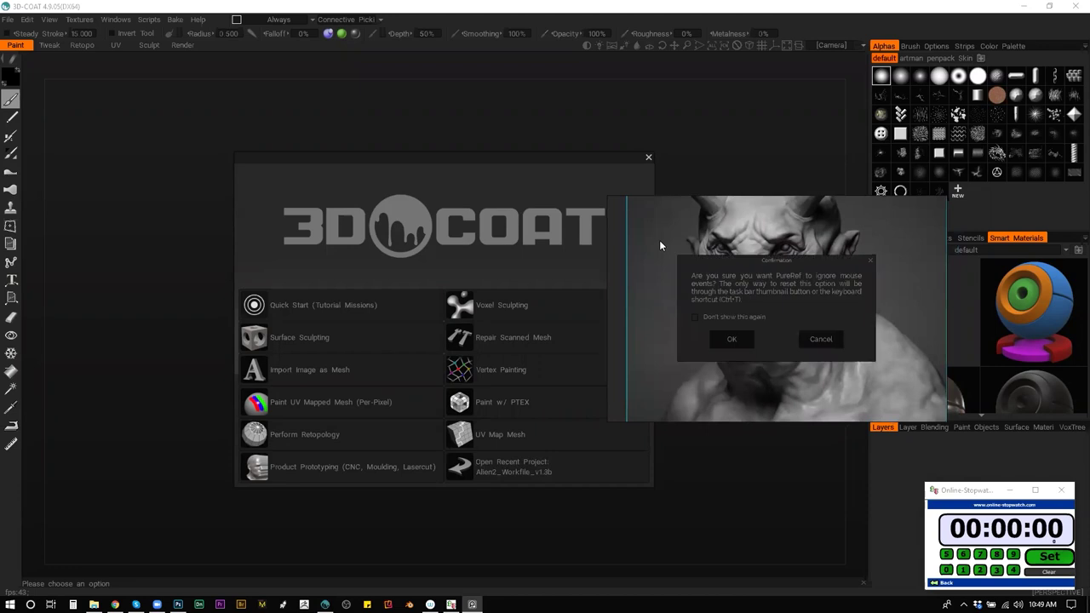
left_click(723, 339)
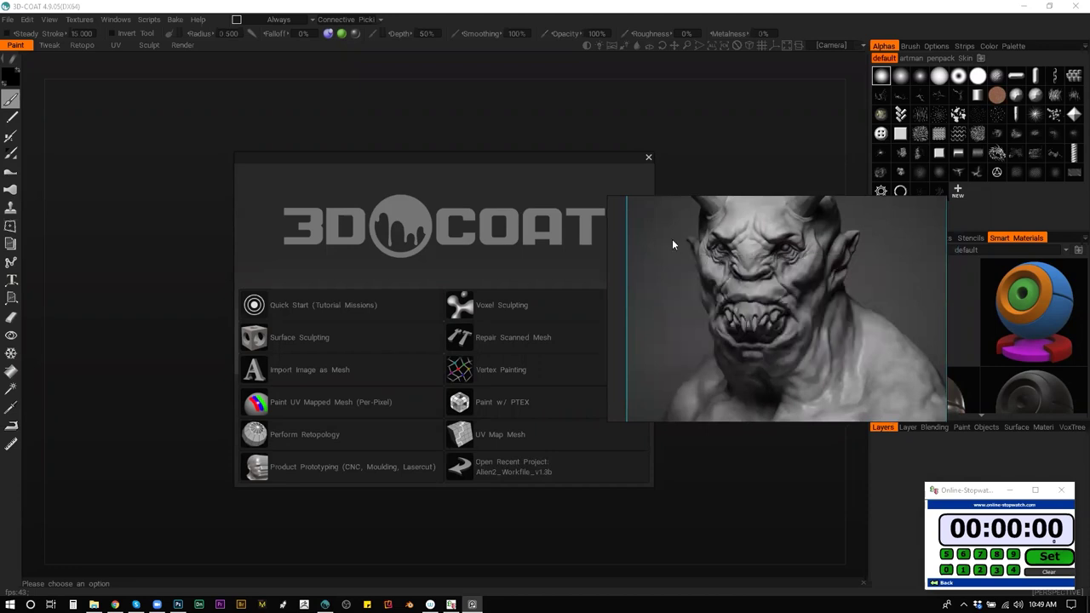
key("ctrl+t")
left_click(724, 339)
left_click(727, 306)
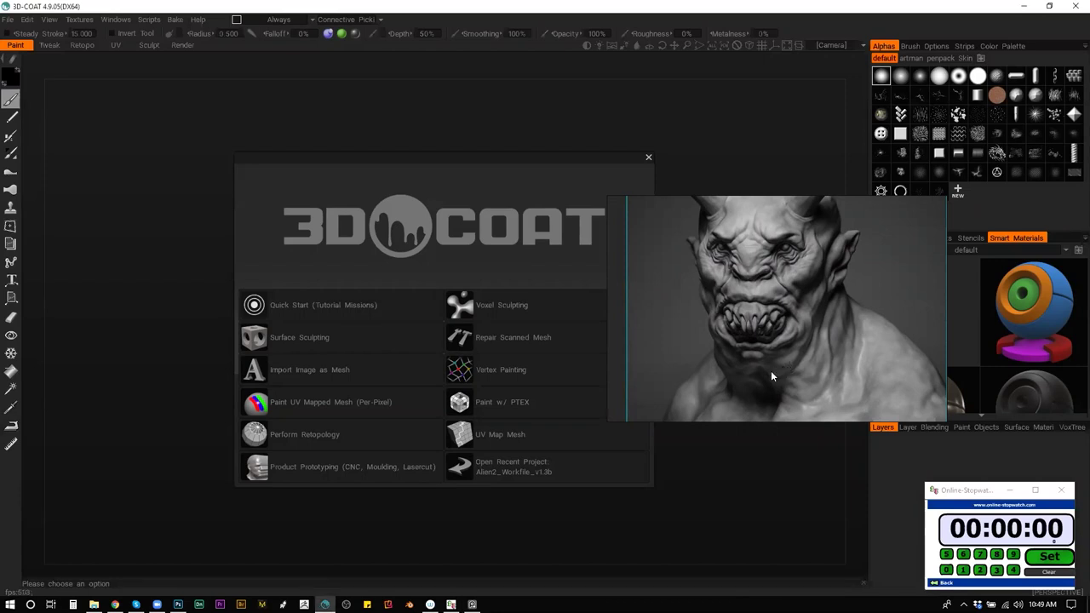
Cancel the turntable frame setup in 3D-Coat and switch to the Sculpt workspace.
key("F12")
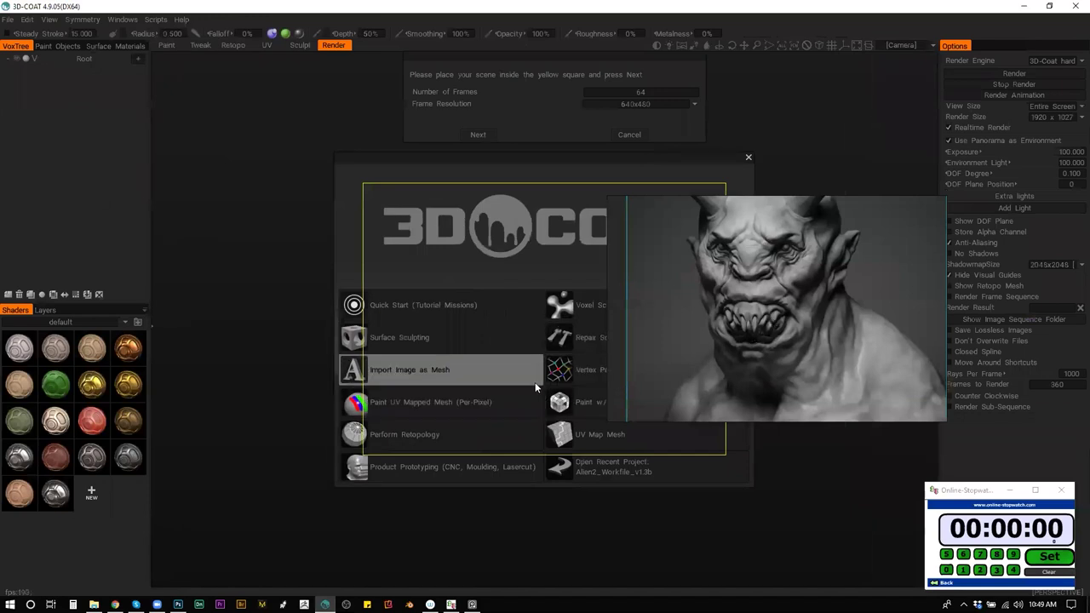
key("Escape")
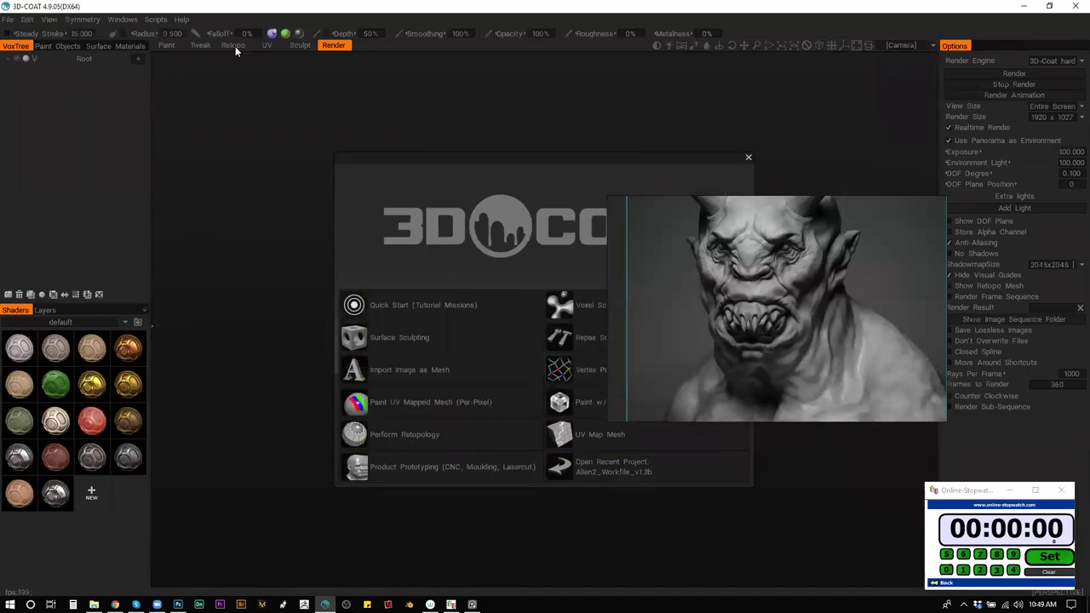
left_click(301, 44)
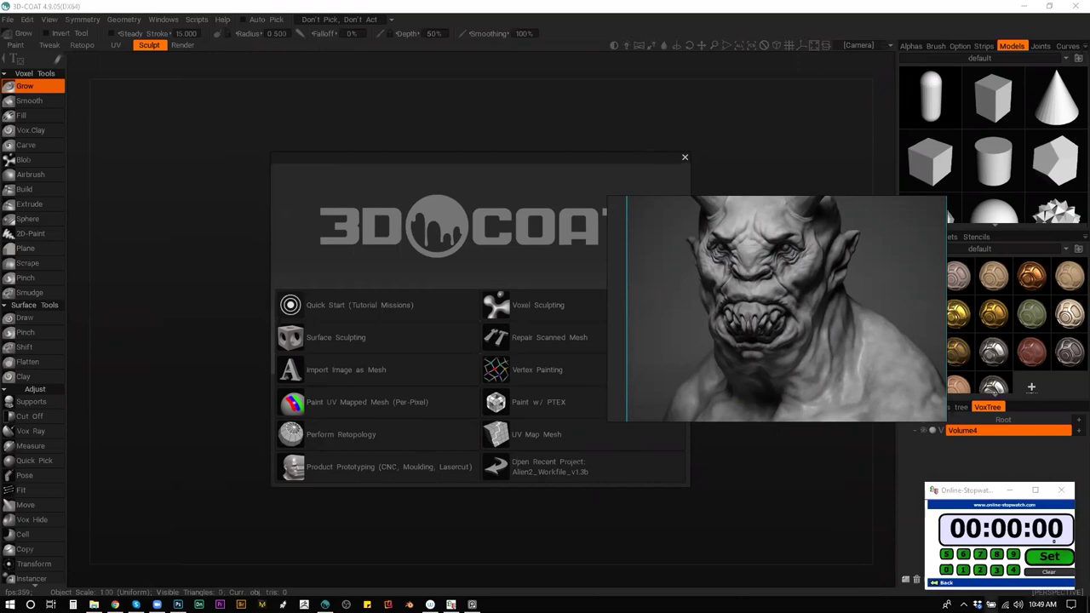
Open a new PureRef window and close the one that ignores the mouse.
left_click(963, 604)
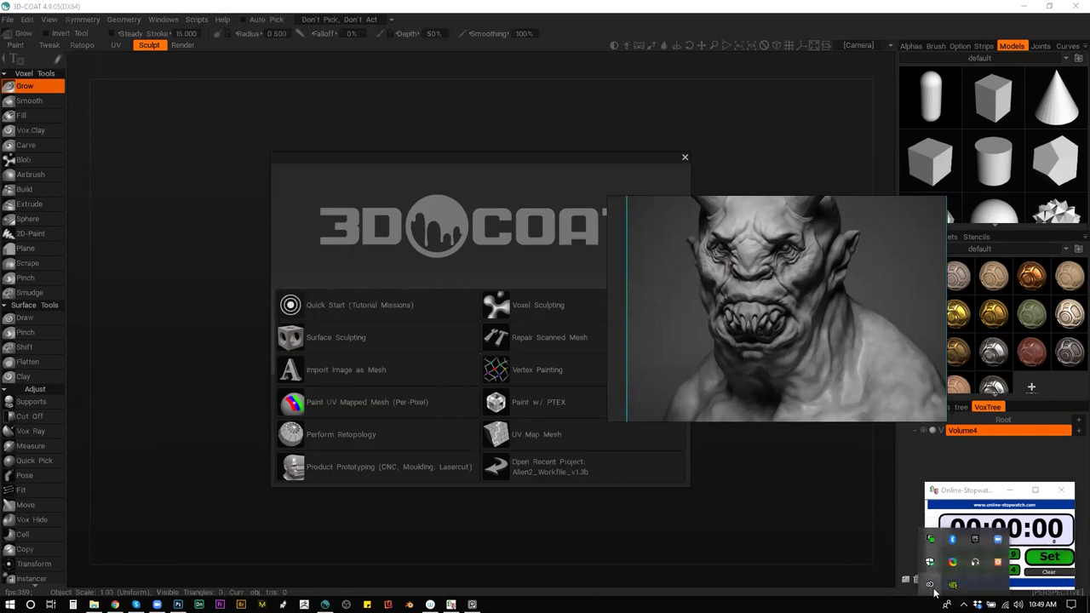
right_click(472, 605)
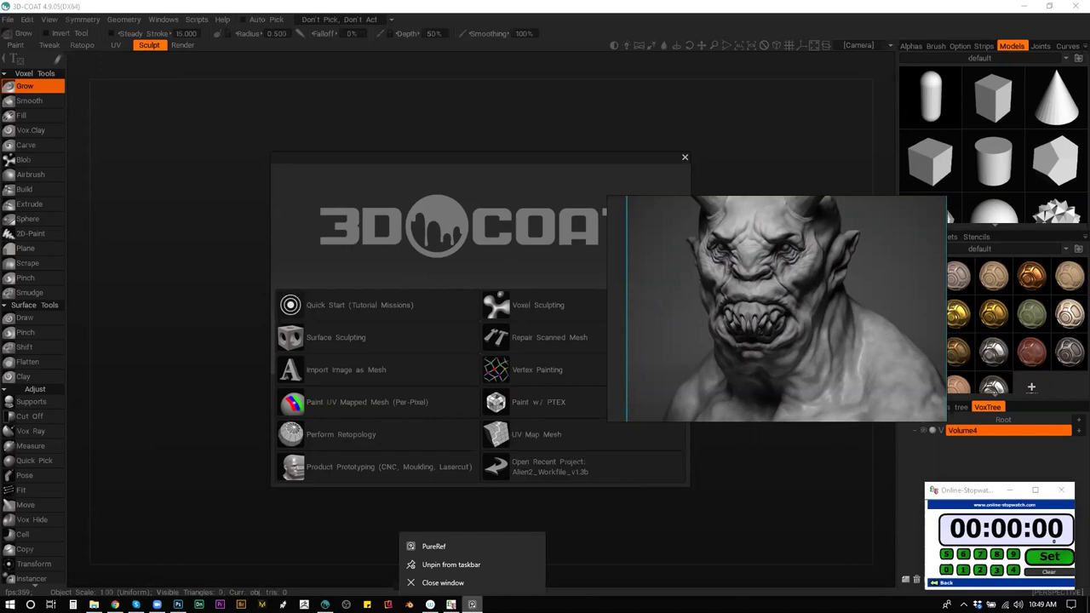
left_click(451, 546)
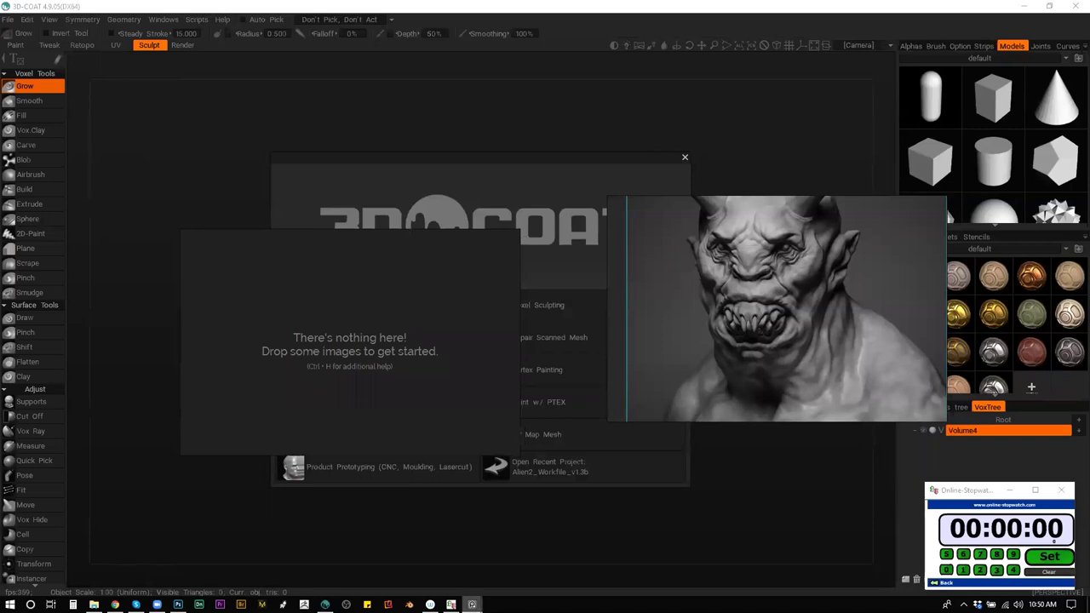
right_click(473, 605)
left_click(449, 583)
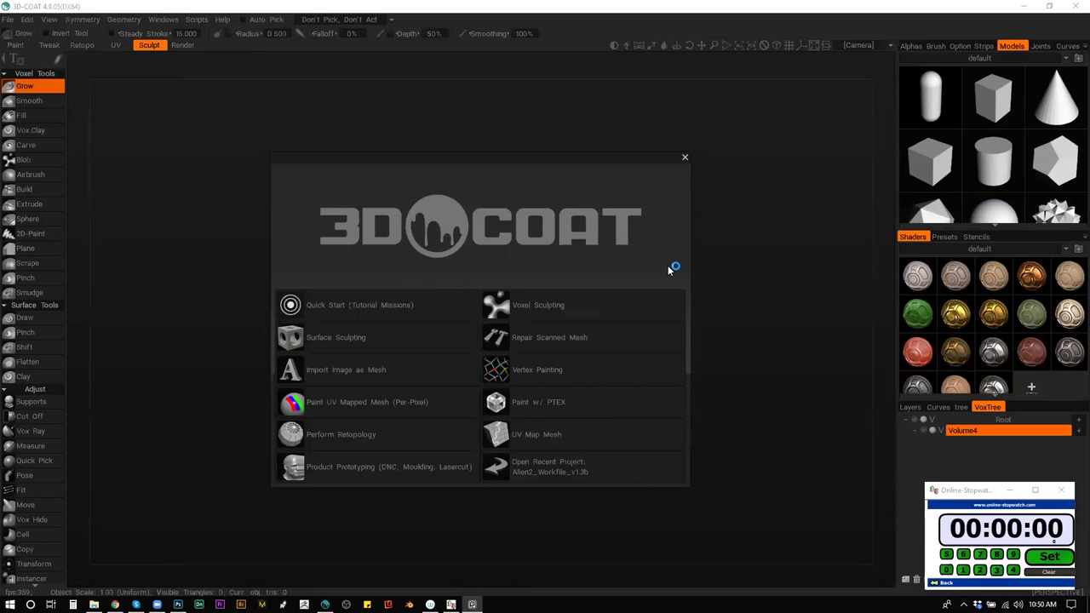
Move the empty PureRef window over the side of the 3D-Coat start dialog and dismiss any open options.
left_click_drag(431, 230, 813, 217)
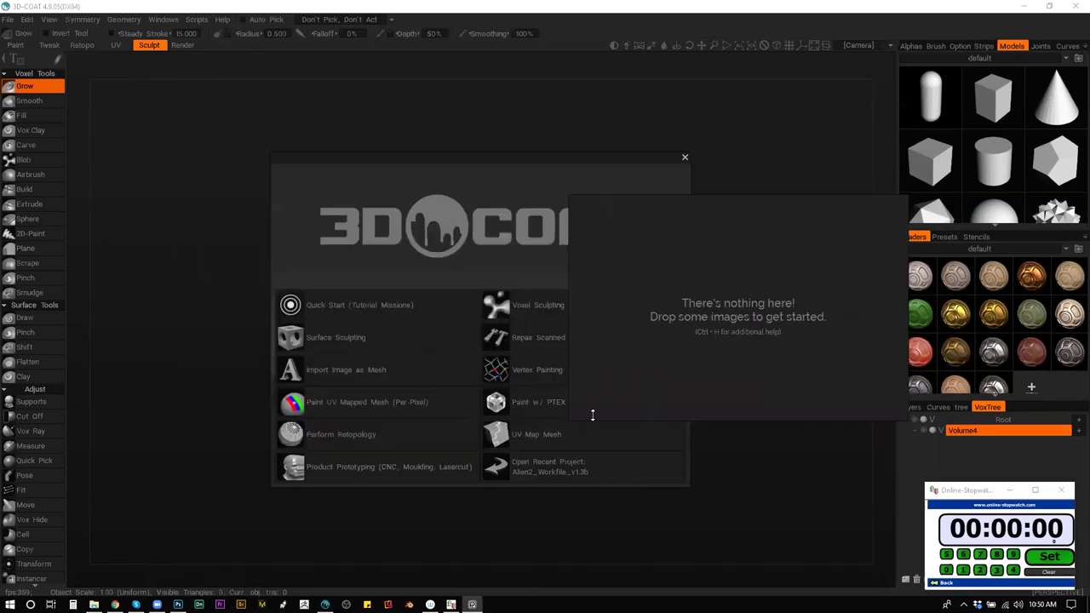
right_click(715, 327)
key("Escape")
right_click(472, 605)
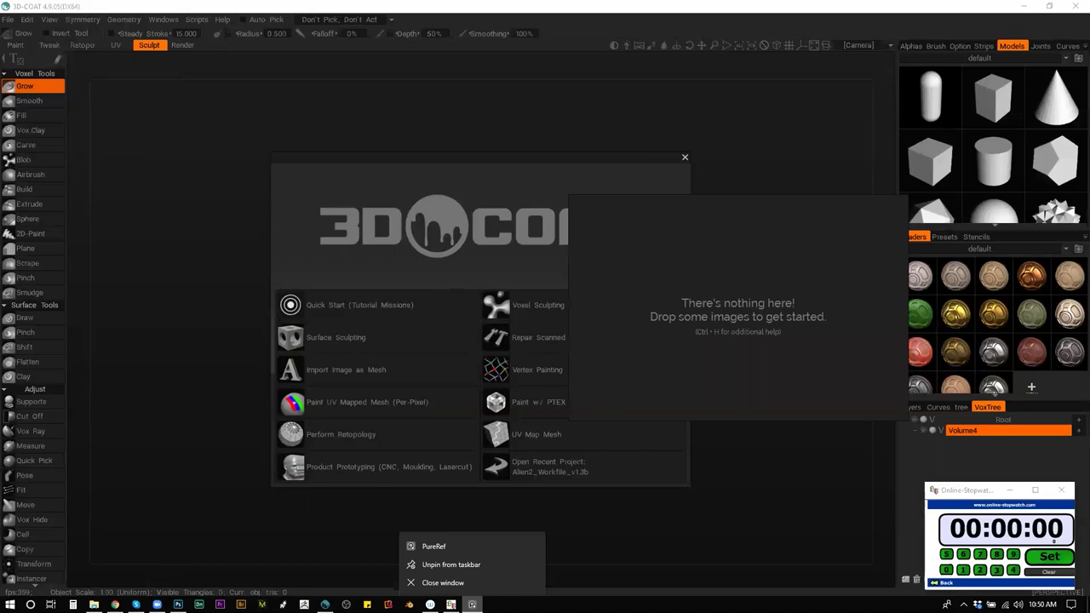
left_click(574, 581)
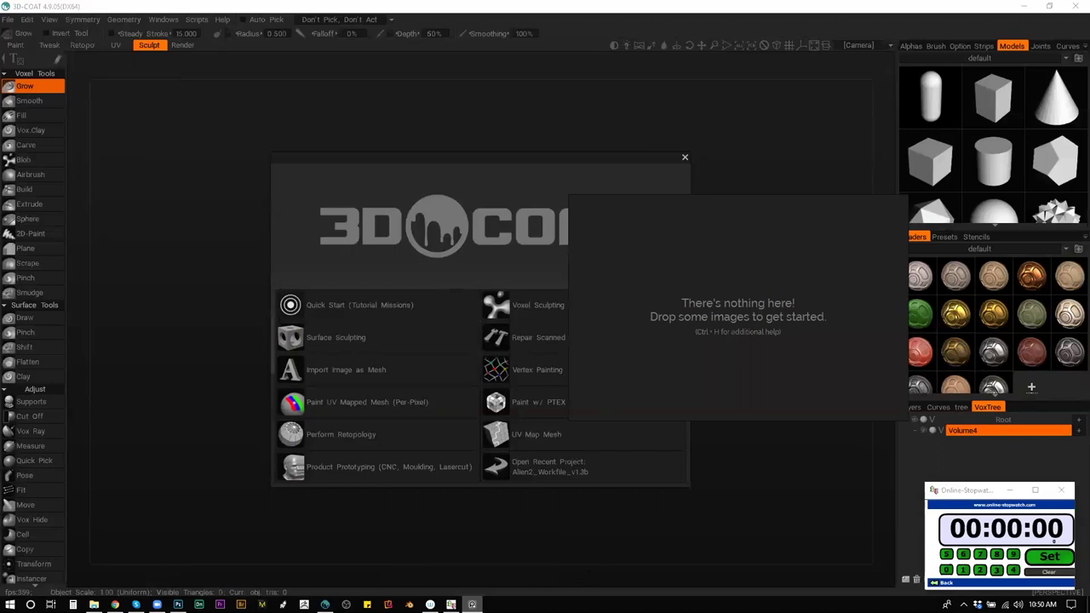
Switch back to the browser, load the Ogre pin's image into the empty PureRef window, and frame it.
left_click(115, 605)
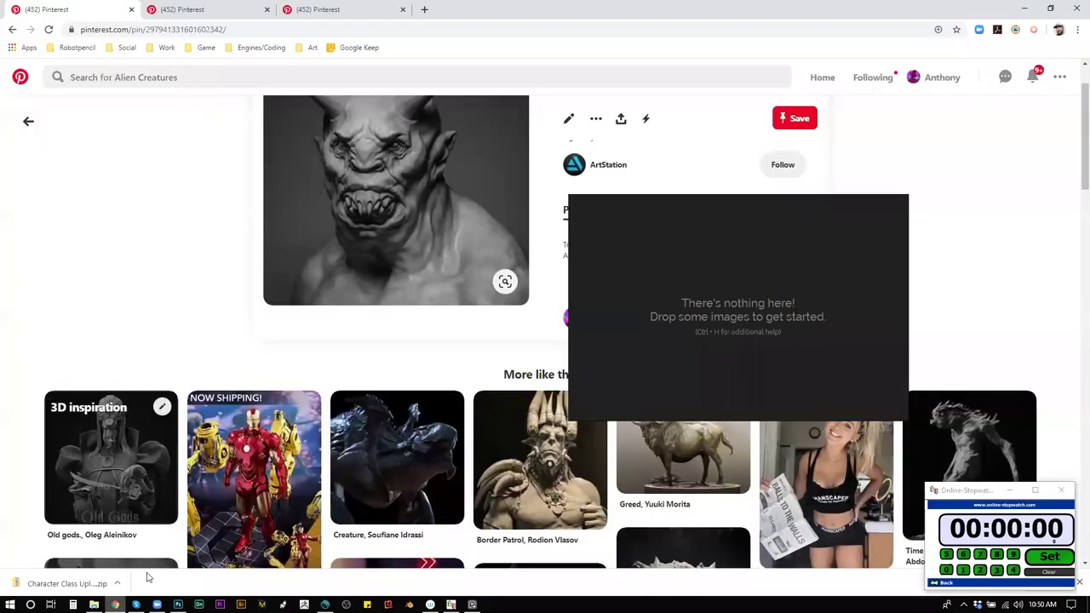
left_click_drag(434, 185, 756, 394)
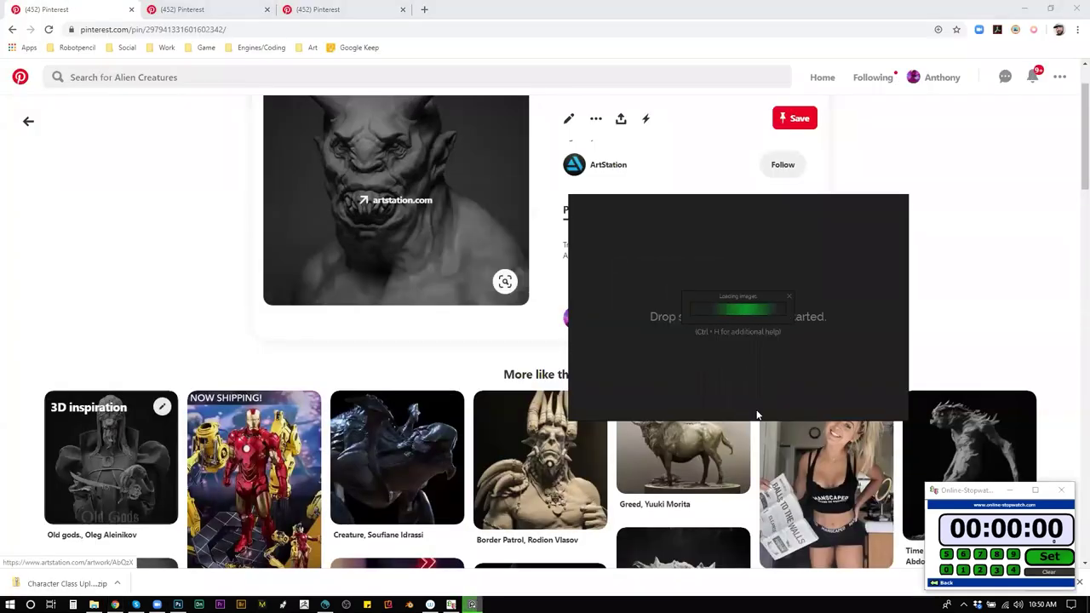
scroll(771, 291, "down", 2)
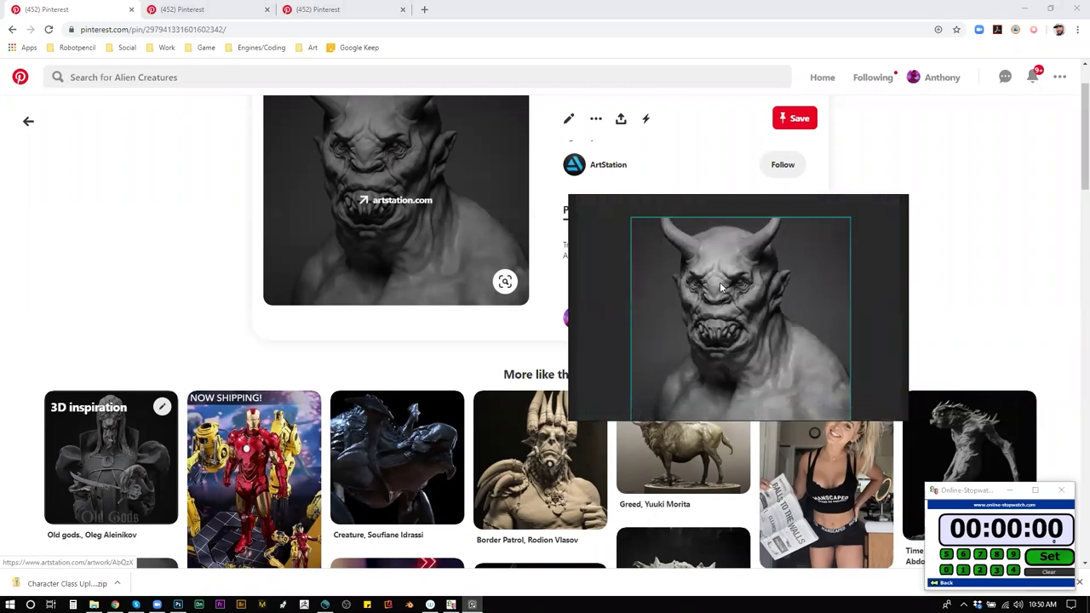
left_click_drag(719, 282, 773, 272)
scroll(772, 271, "up", 2)
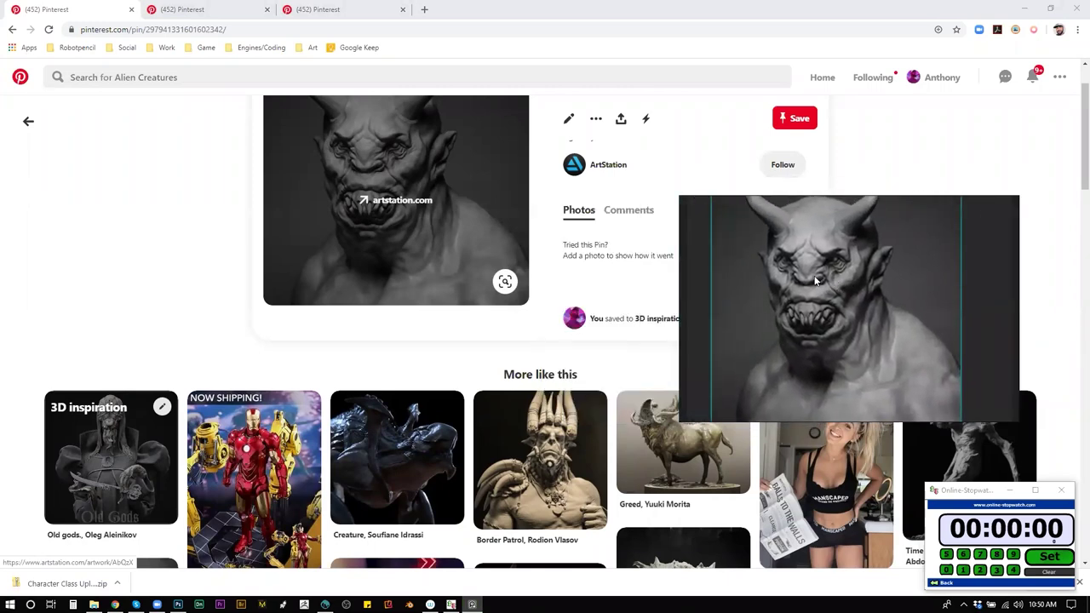
right_click(985, 274)
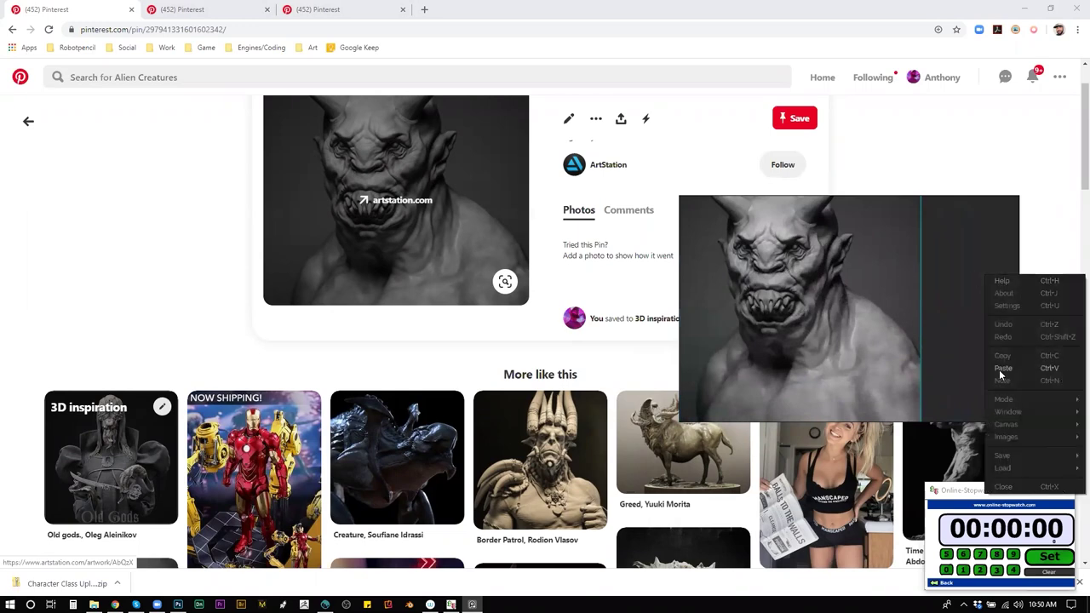
mouse_move(997, 401)
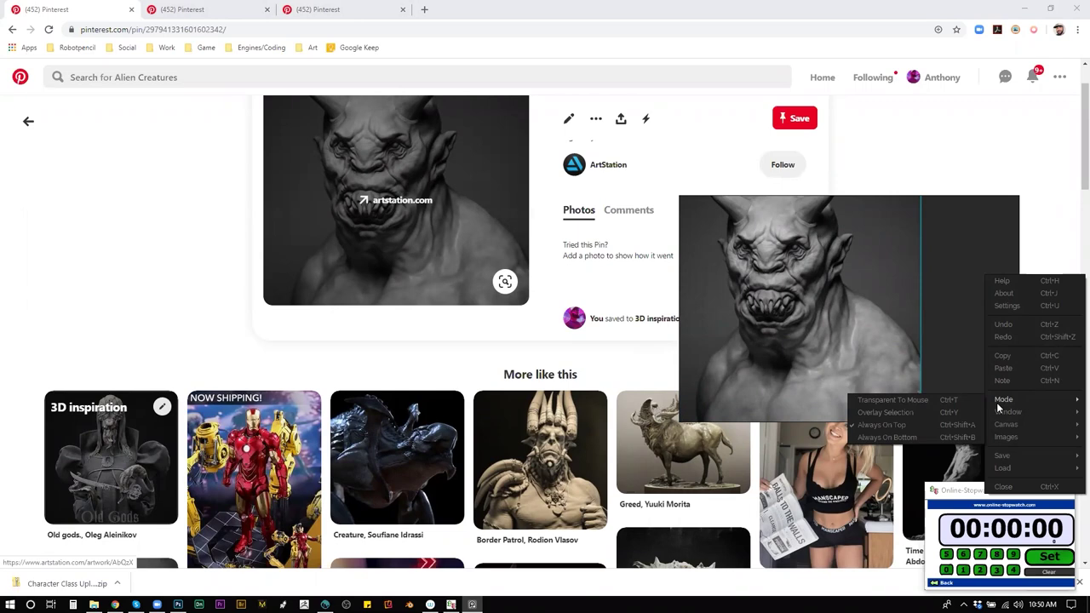
mouse_move(998, 424)
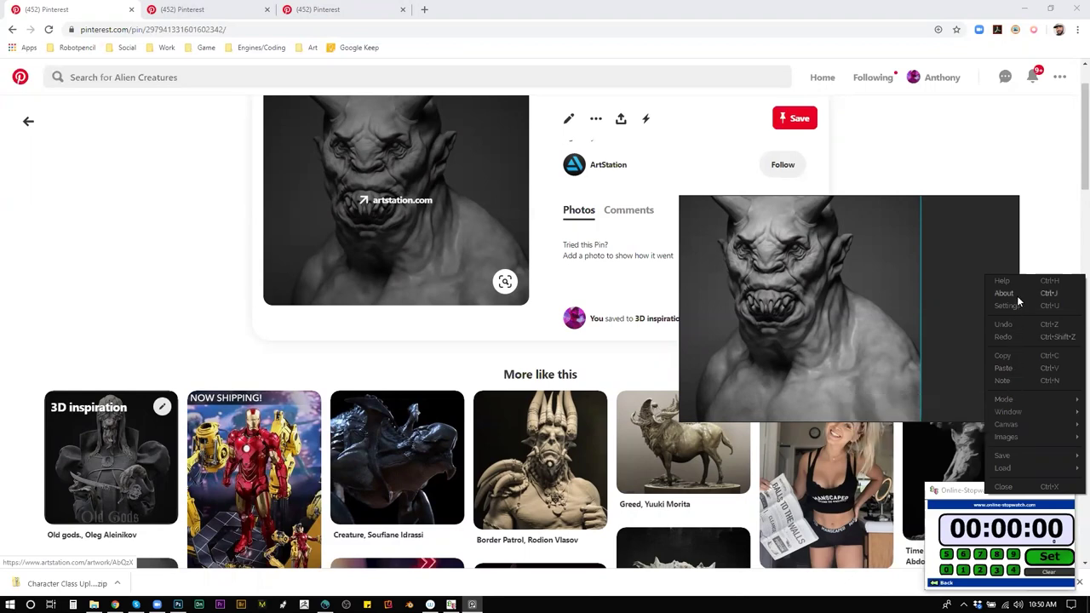
mouse_move(1023, 438)
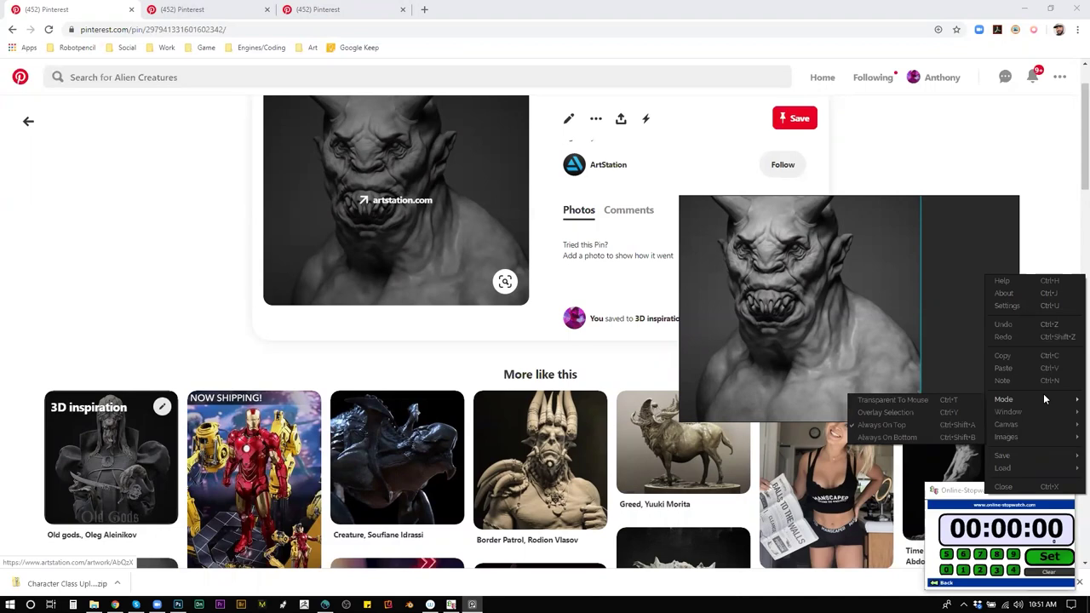
left_click(939, 308)
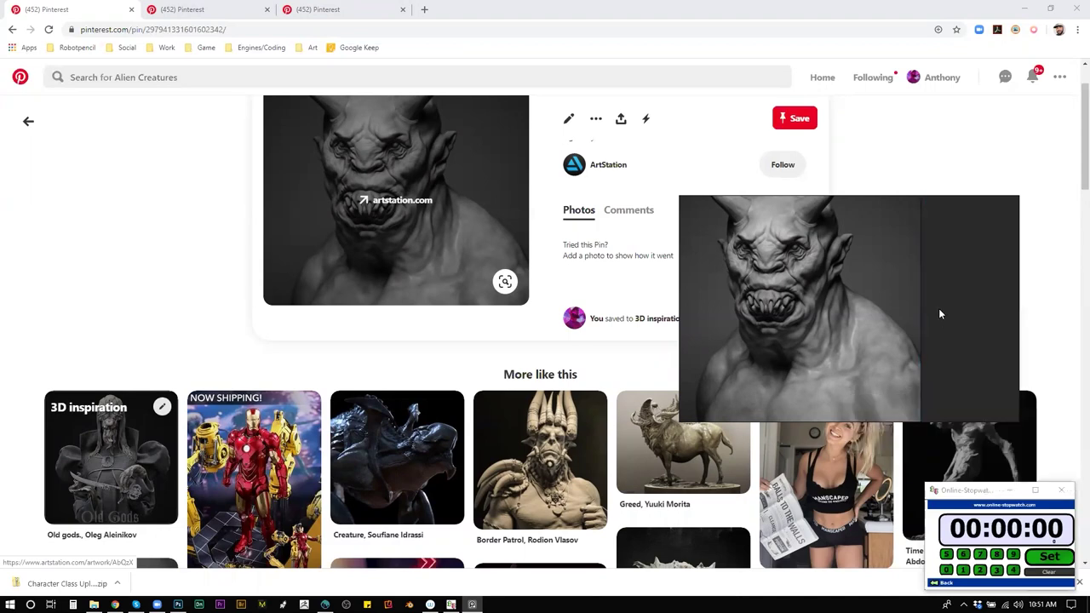
Resize the PureRef window to a tall, narrow shape and place it over the Ogre pin image.
left_click(823, 350)
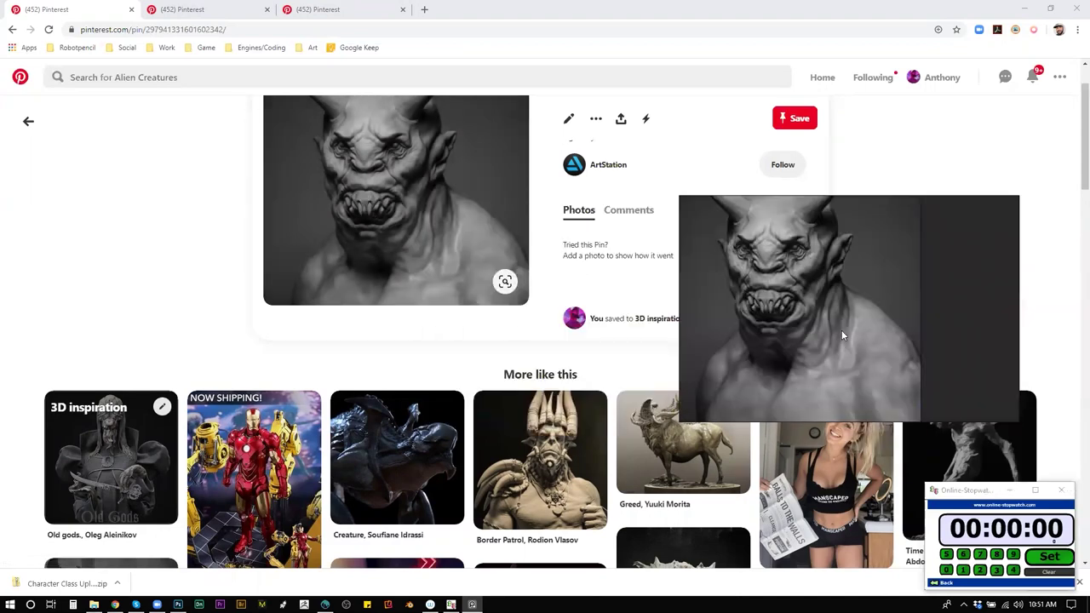
left_click_drag(852, 309, 954, 273)
left_click_drag(1057, 352, 950, 516)
left_click_drag(881, 318, 307, 225)
From the AGONY pin, open the related Yoshimitsu pin and follow it to its ArtStation page.
left_click(310, 12)
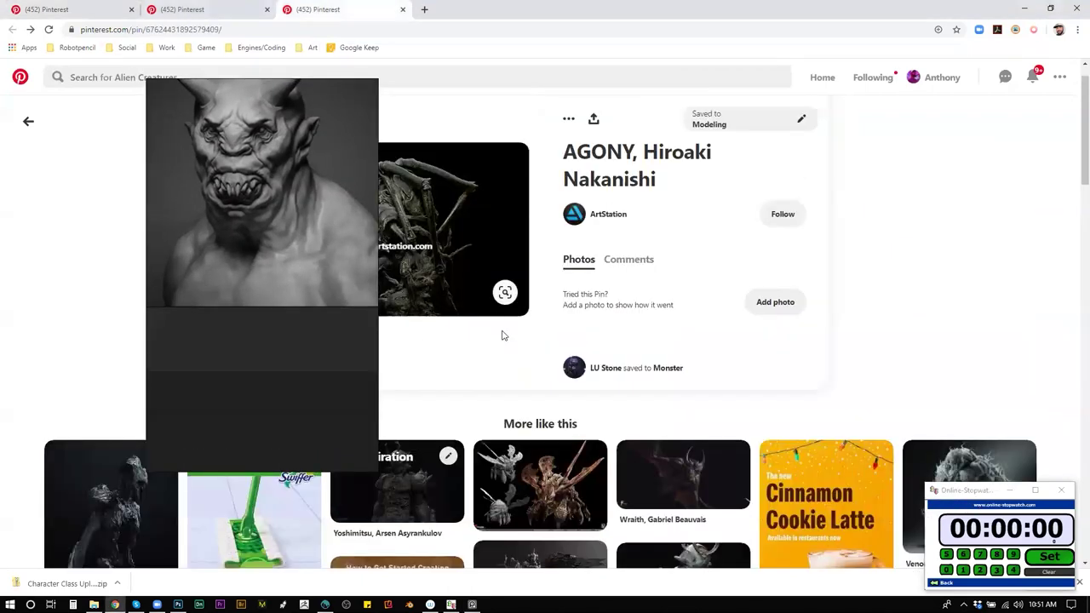
scroll(504, 333, "down", 1)
scroll(545, 451, "down", 1)
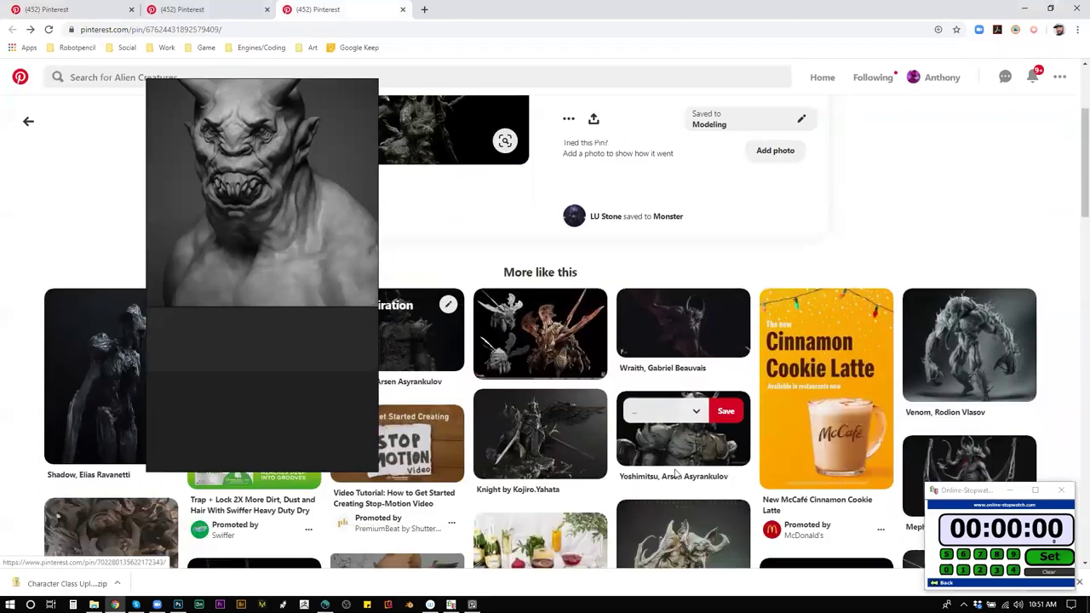
left_click(717, 454)
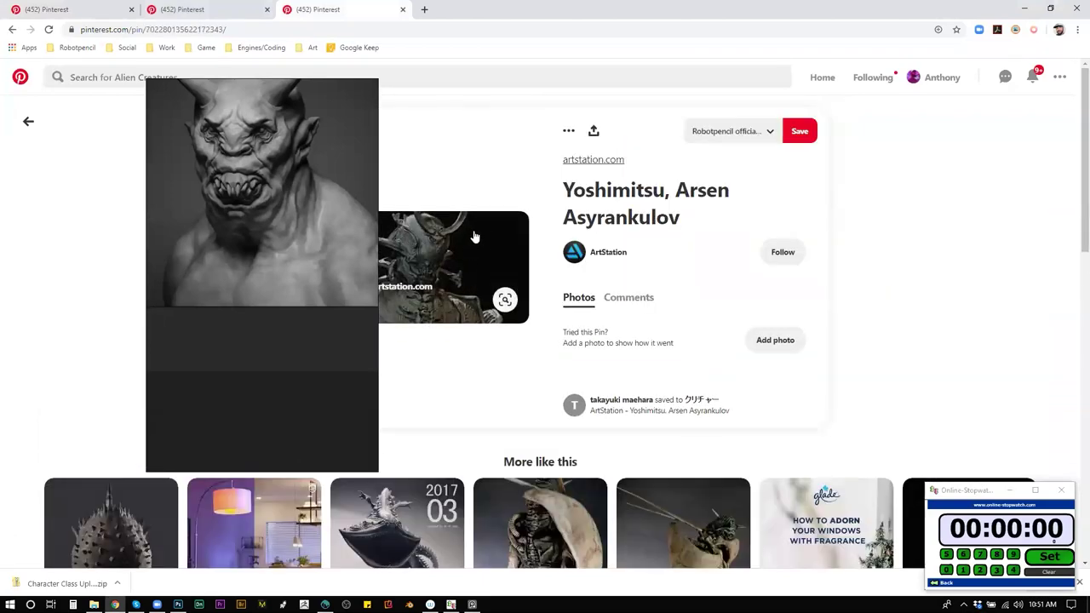
left_click(489, 247)
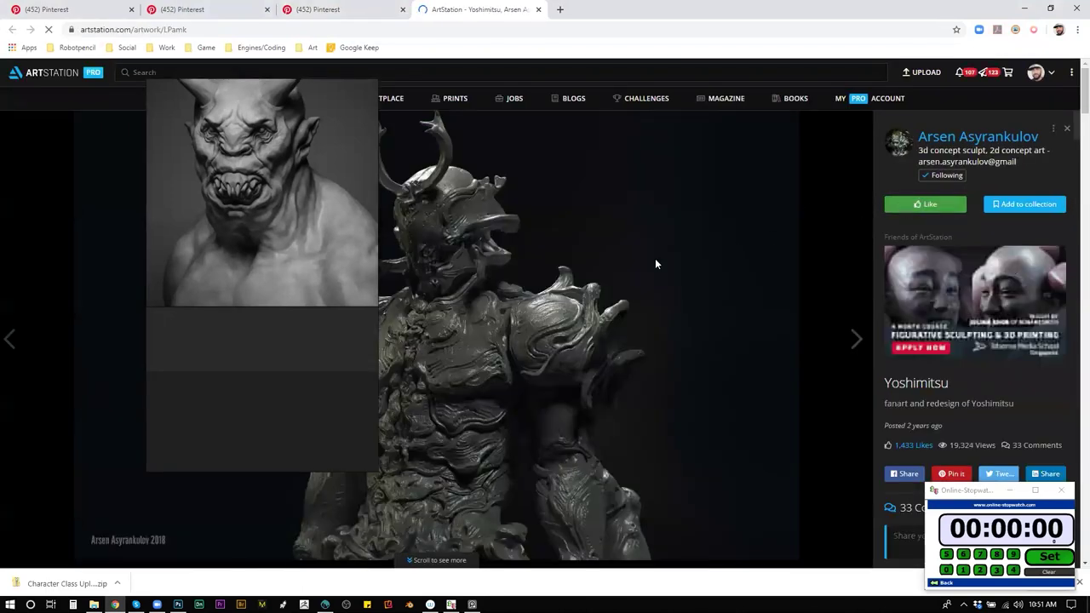
Like the Yoshimitsu artwork, dismiss the gift card offer, and add the project to the 3D Concept collection.
left_click(924, 203)
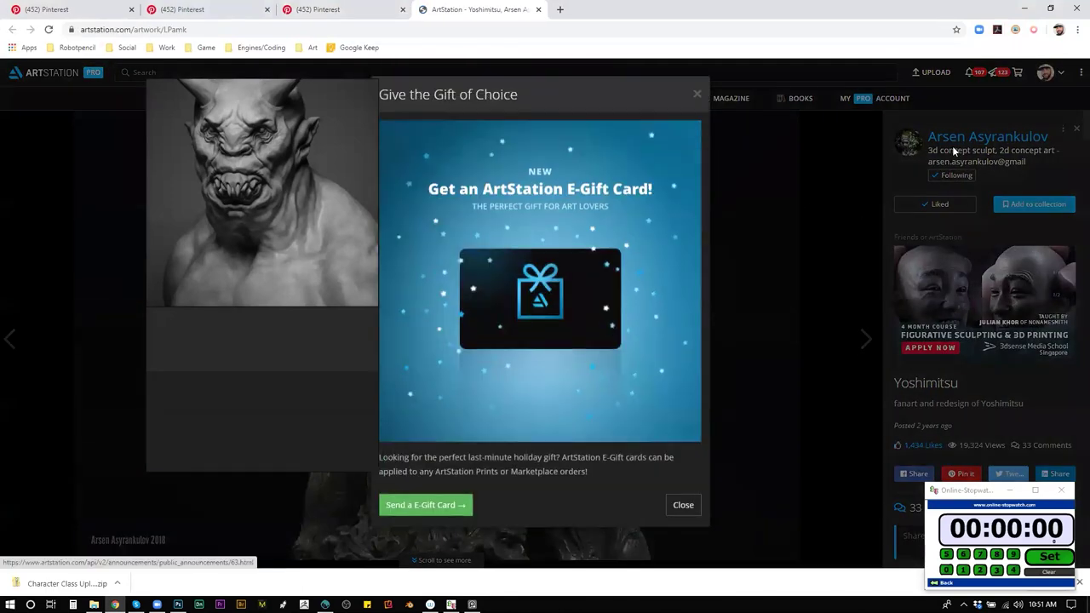
left_click(684, 506)
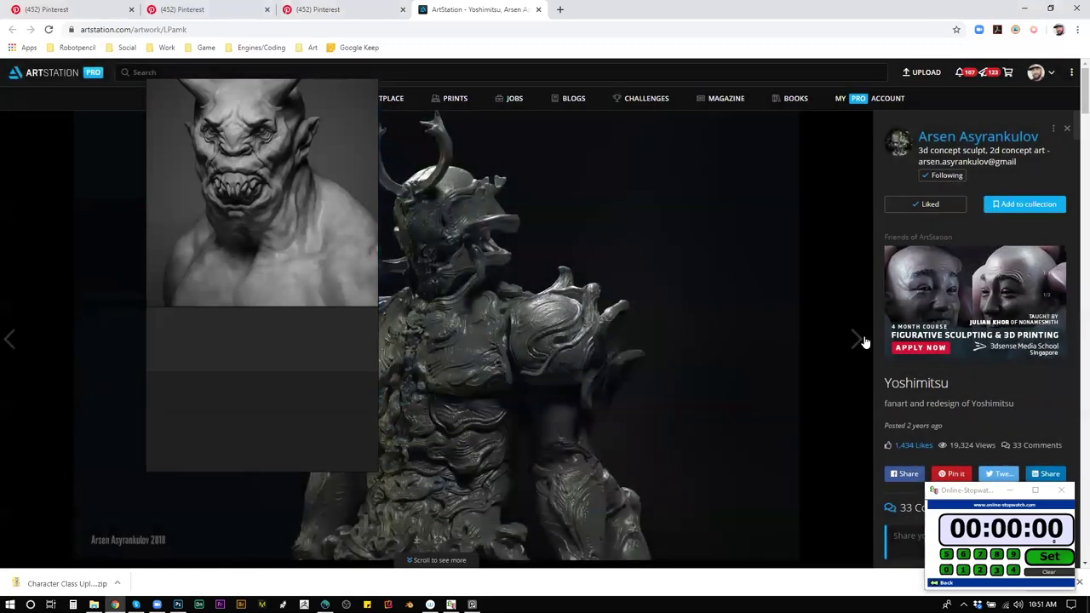
left_click(1026, 204)
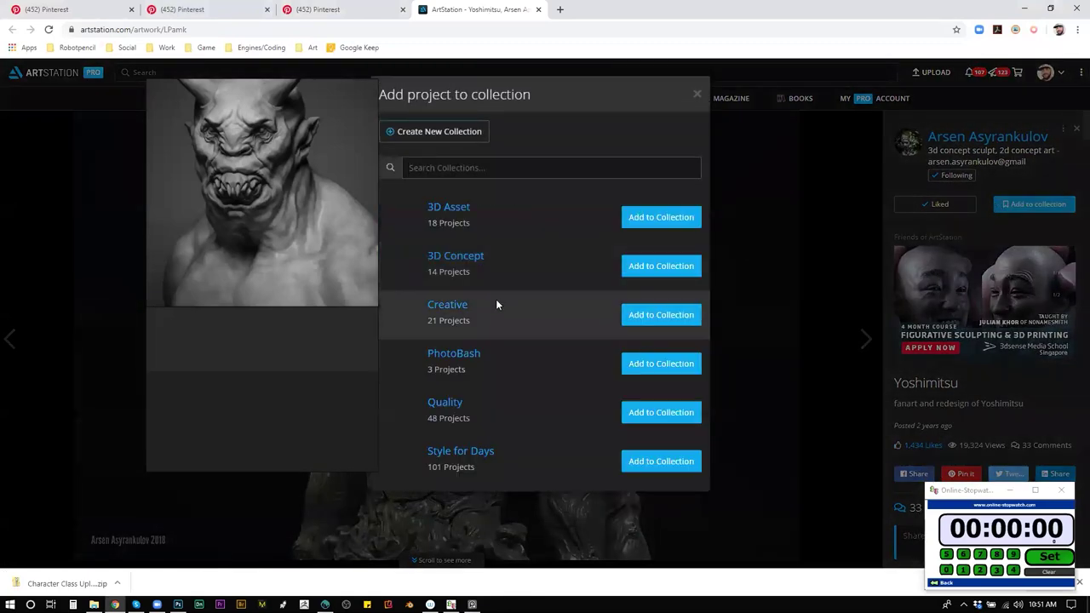
left_click(665, 268)
Add the Yoshimitsu artwork to the PureRef board and arrange it below the ogre bust.
left_click_drag(482, 282, 277, 332)
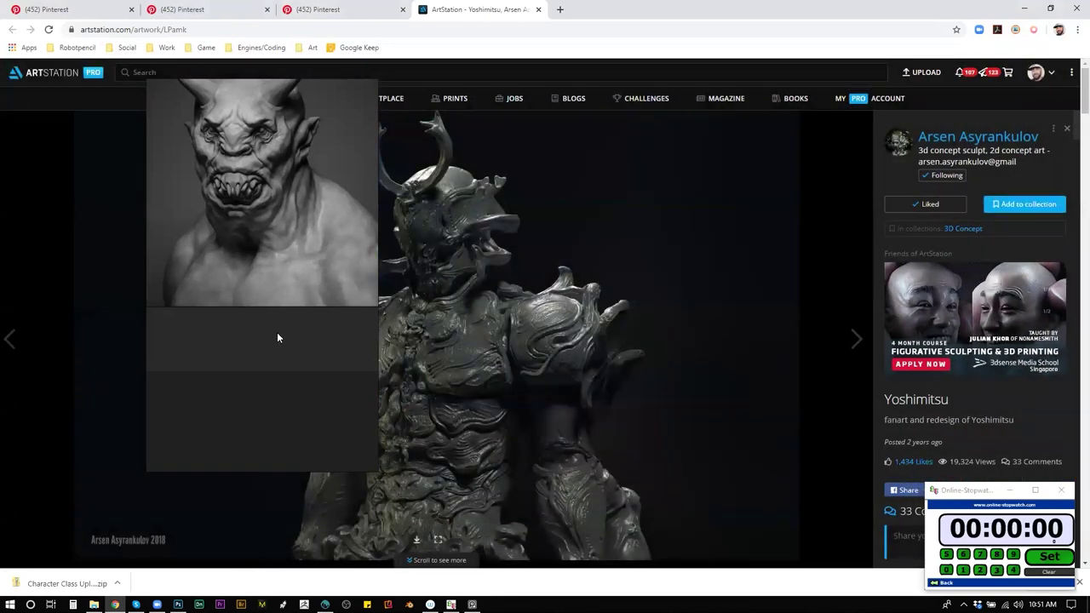
scroll(273, 264, "down", 4)
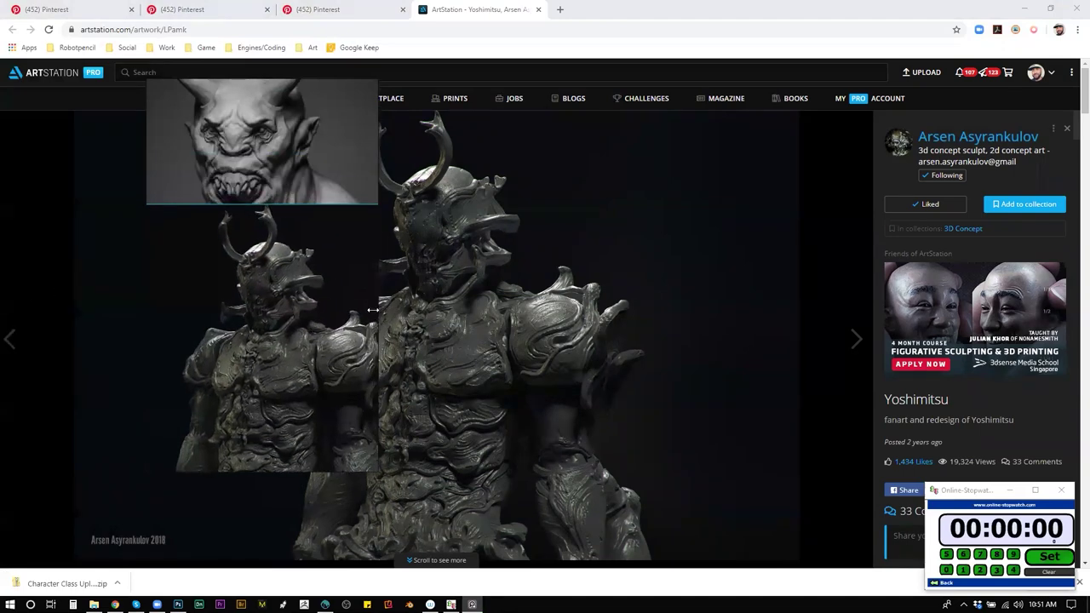
scroll(960, 380, "down", 2)
scroll(980, 376, "up", 2)
Open the Yoshimitsu artist's portfolio and browse its sculpt thumbnails for further references.
left_click(969, 149)
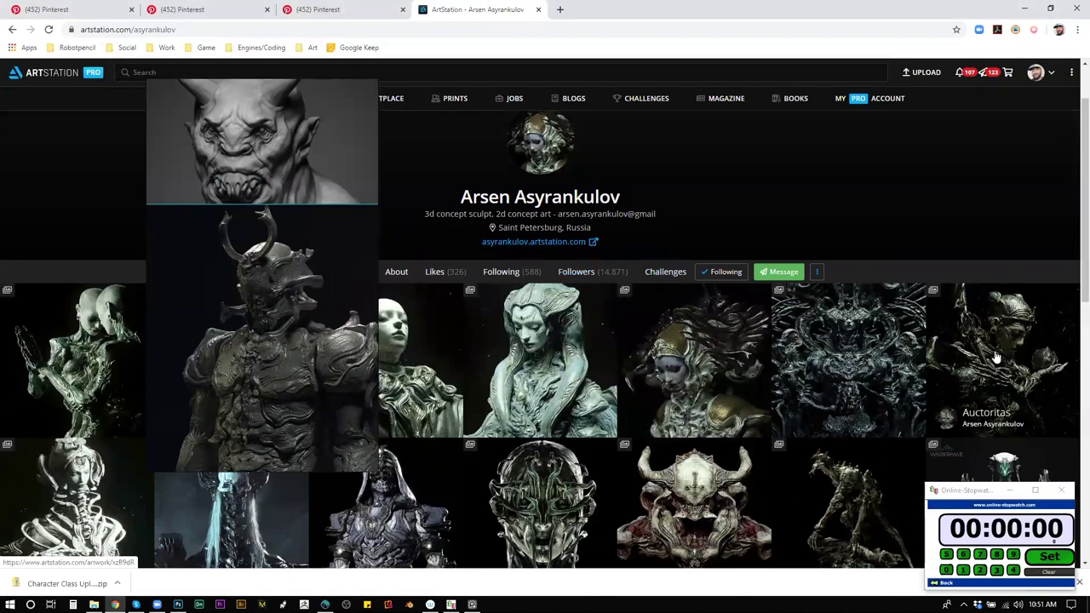
scroll(537, 477, "down", 2)
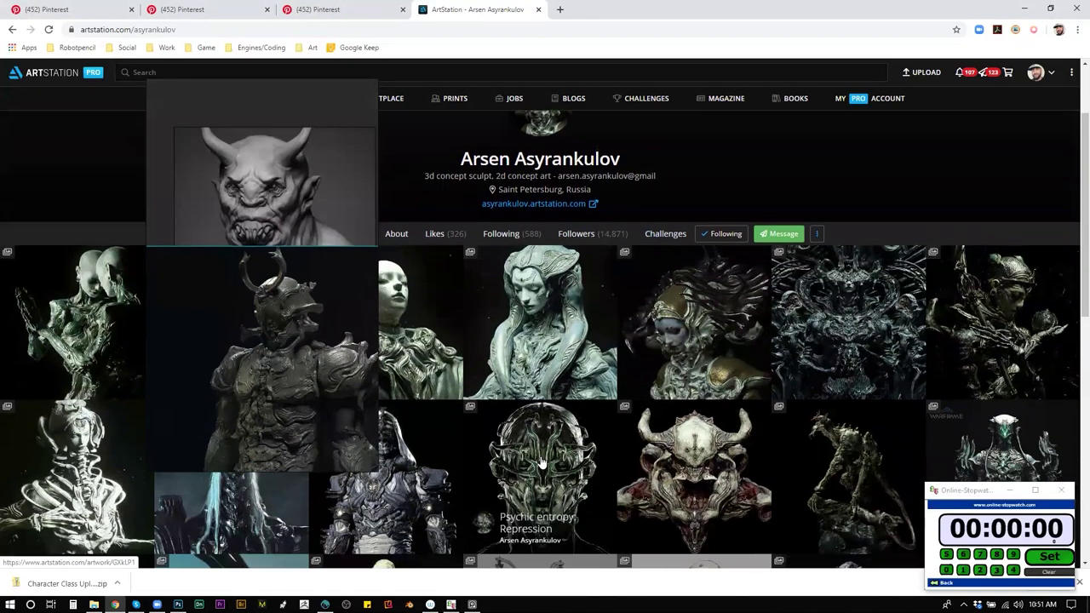
scroll(540, 461, "down", 4)
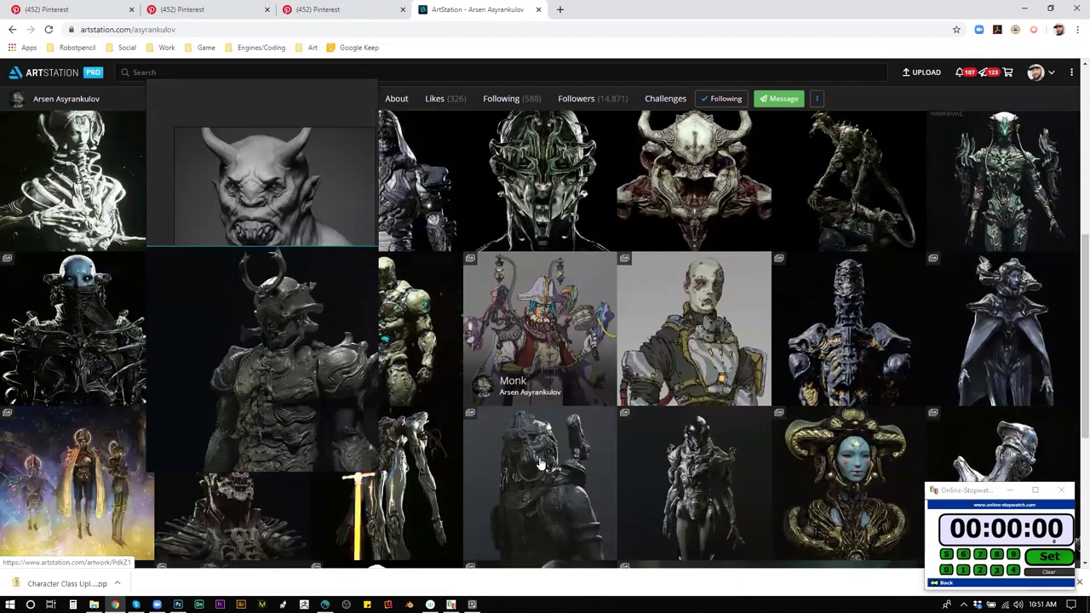
scroll(539, 462, "down", 1)
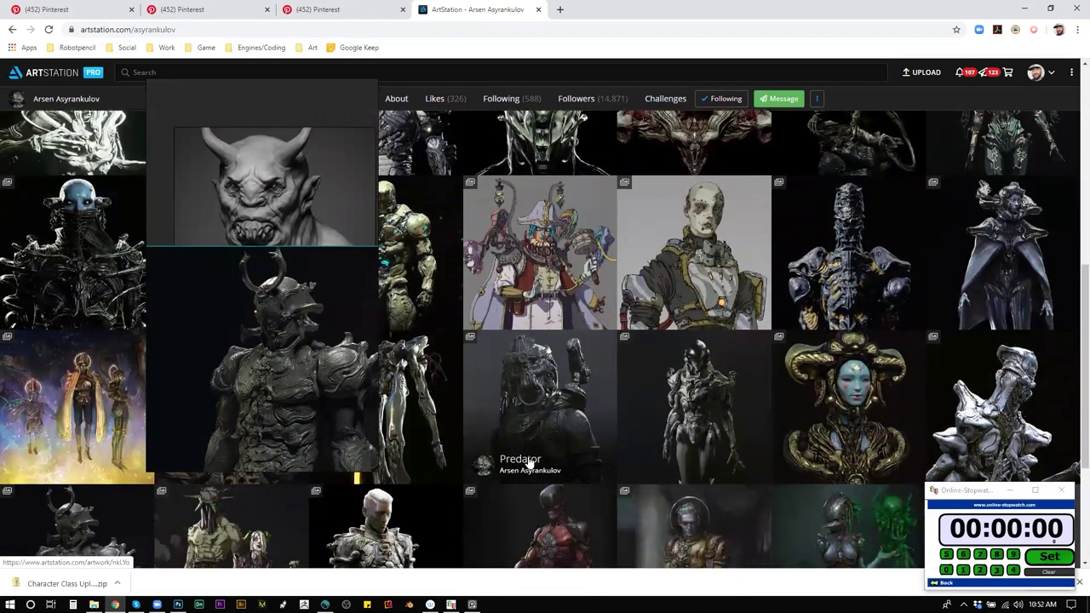
scroll(528, 460, "down", 3)
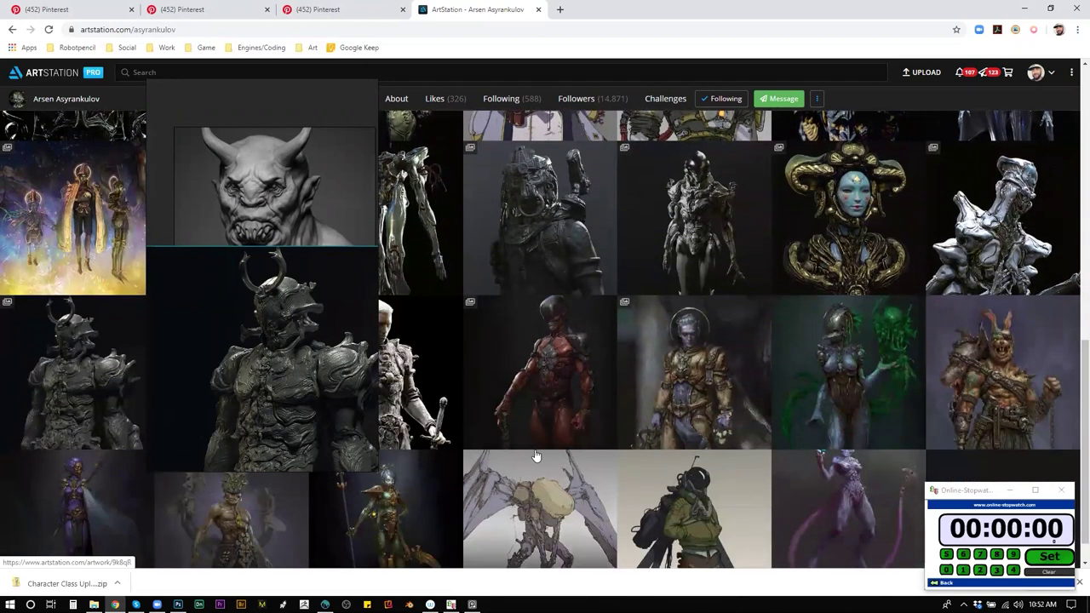
scroll(536, 456, "up", 3)
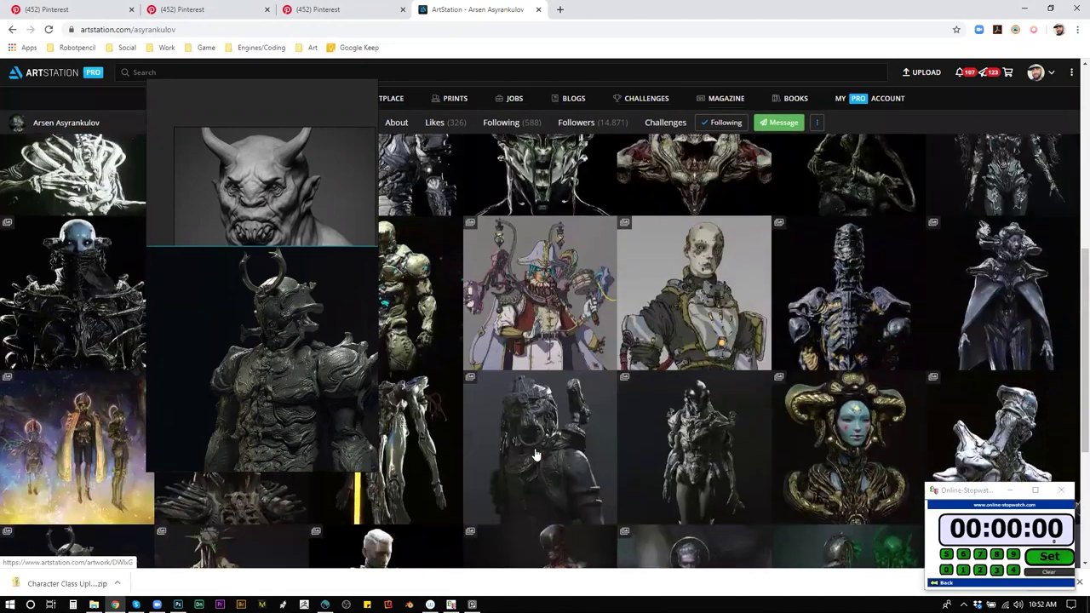
scroll(536, 457, "up", 3)
View the Garuda, deluxe skin artwork and return to the artist's portfolio.
left_click(998, 290)
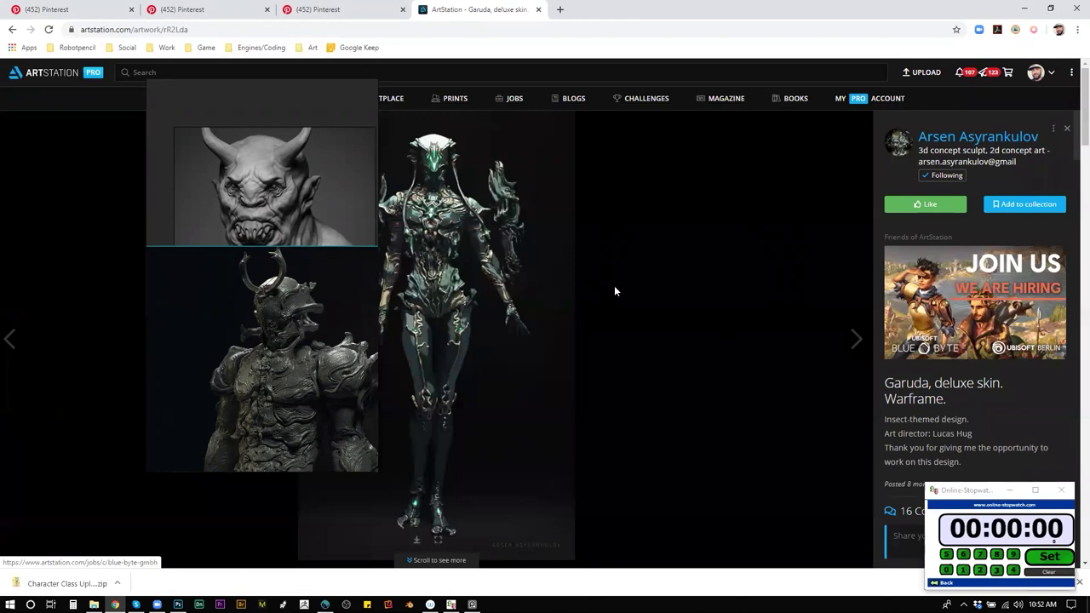
left_click(958, 136)
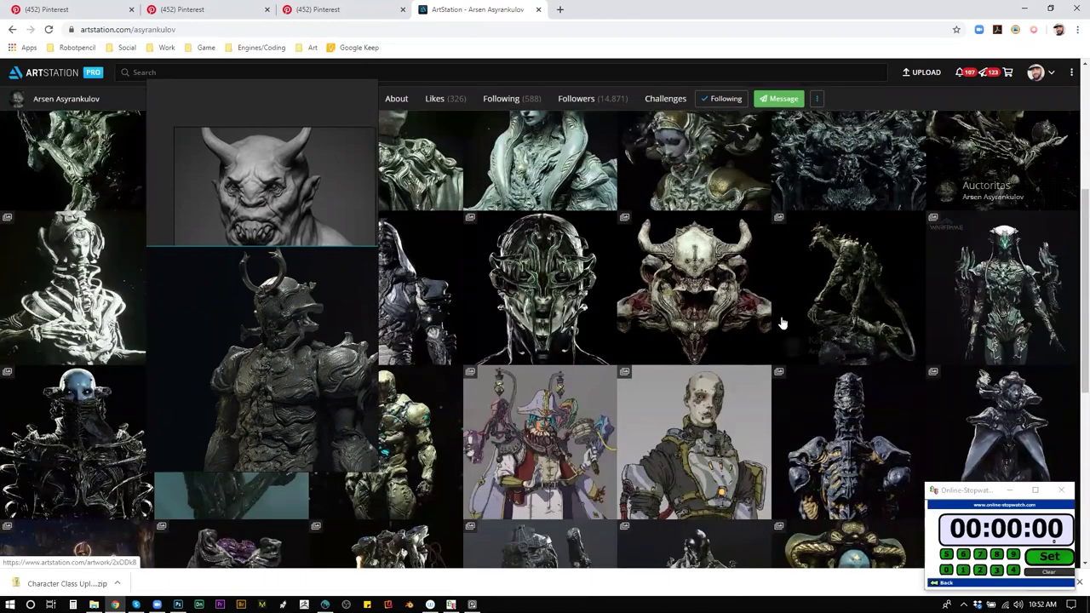
left_click(1028, 285)
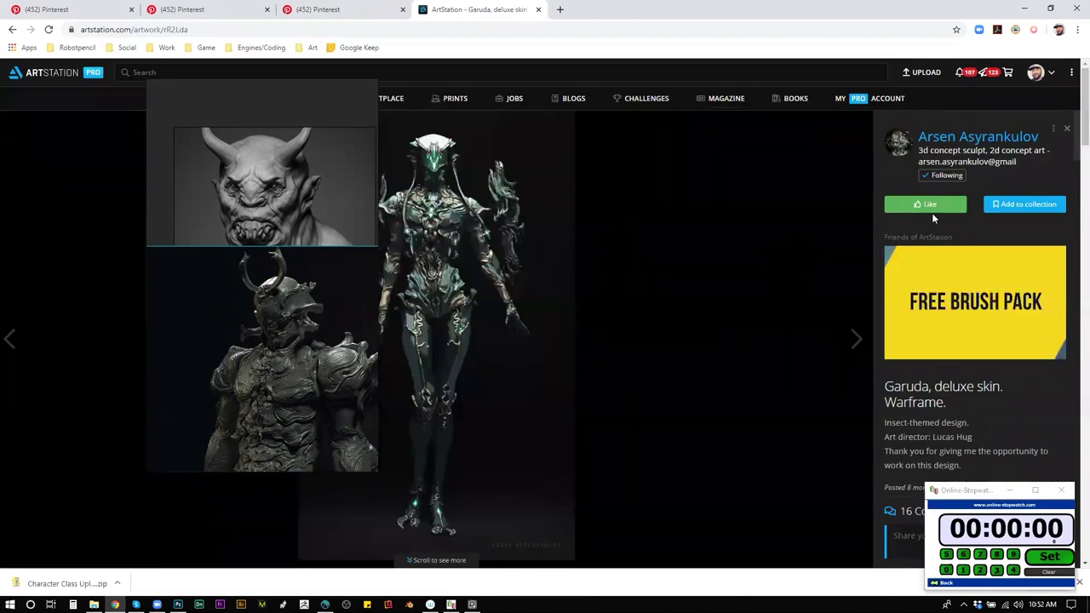
left_click(920, 138)
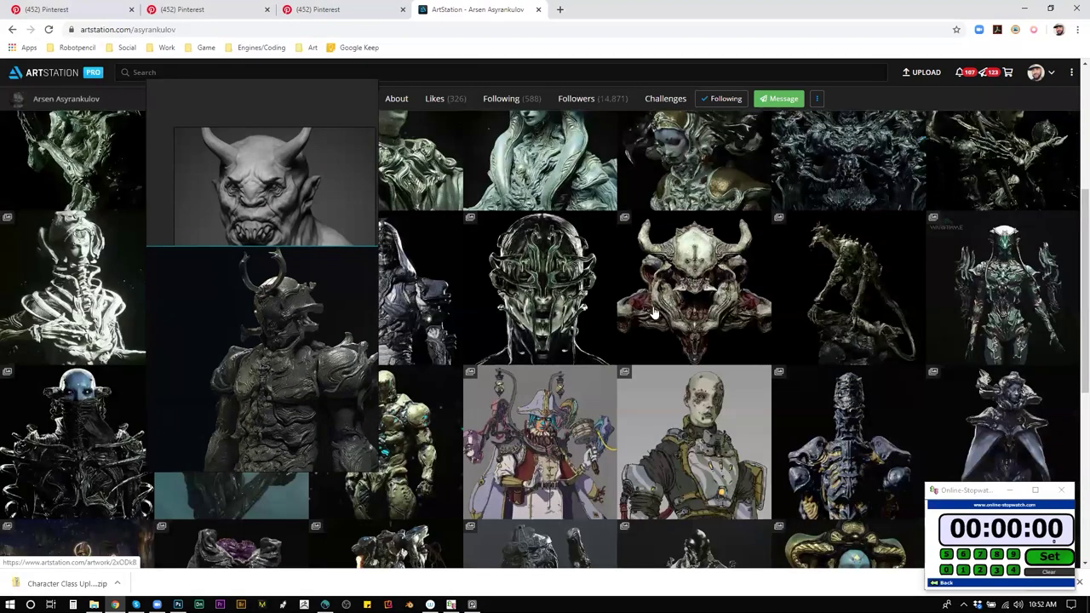
Open the Psychic Entropy: Fear artwork, add its image to the PureRef board, and arrange it between the ogre and Yoshimitsu images.
left_click(65, 418)
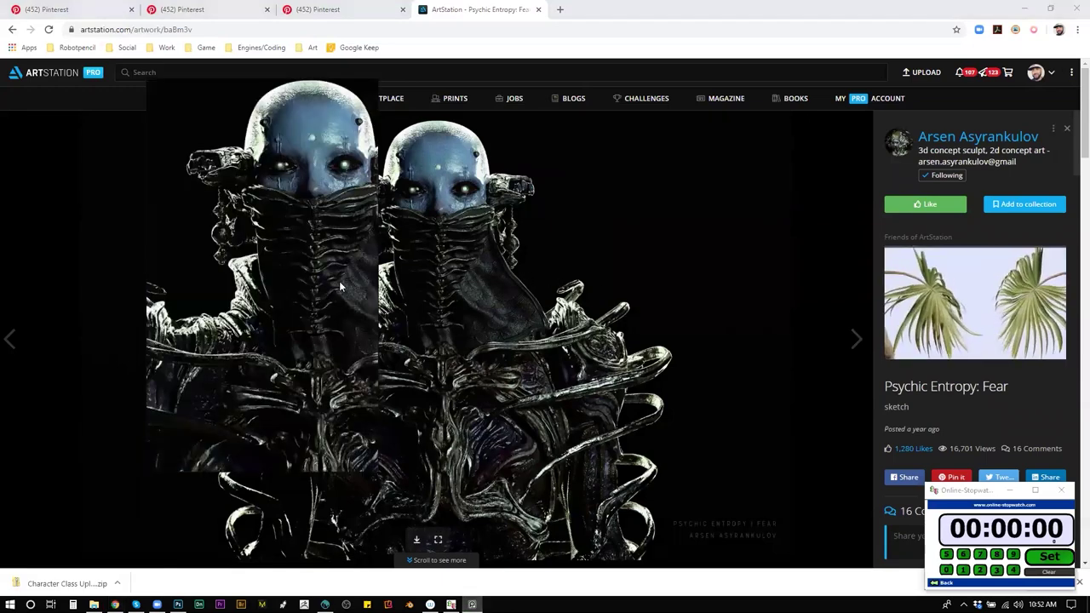
mouse_move(281, 308)
left_mouse_down()
mouse_move(271, 289)
mouse_move(266, 340)
left_mouse_up()
mouse_move(307, 195)
left_mouse_down()
mouse_move(297, 243)
mouse_move(290, 143)
left_mouse_up()
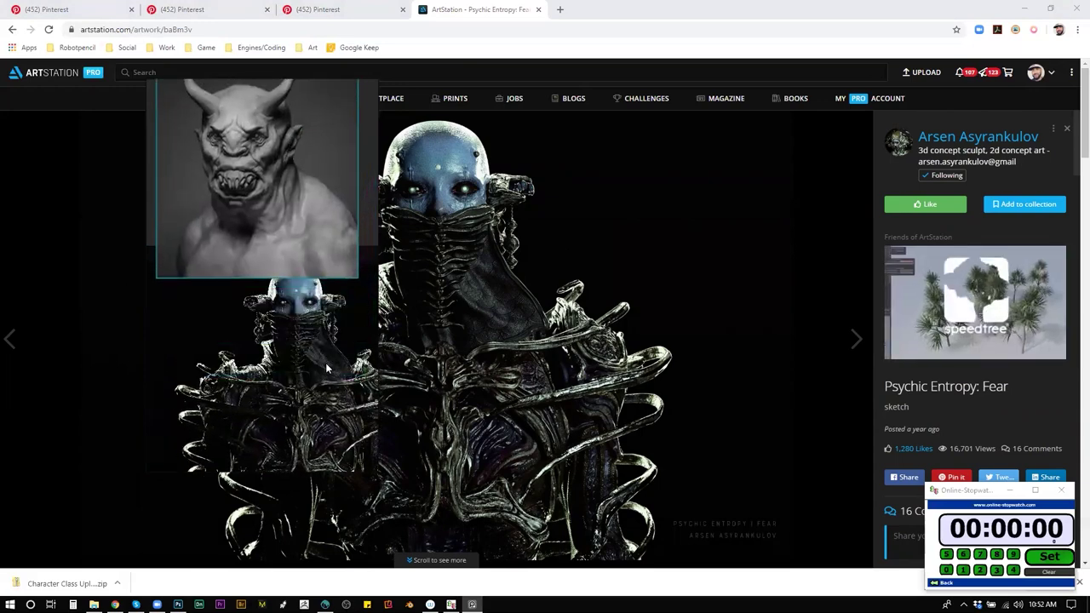
left_click_drag(312, 370, 295, 287)
left_click(309, 450)
mouse_move(309, 454)
left_mouse_down()
mouse_move(295, 398)
mouse_move(270, 367)
left_mouse_up()
left_click_drag(286, 331, 281, 394)
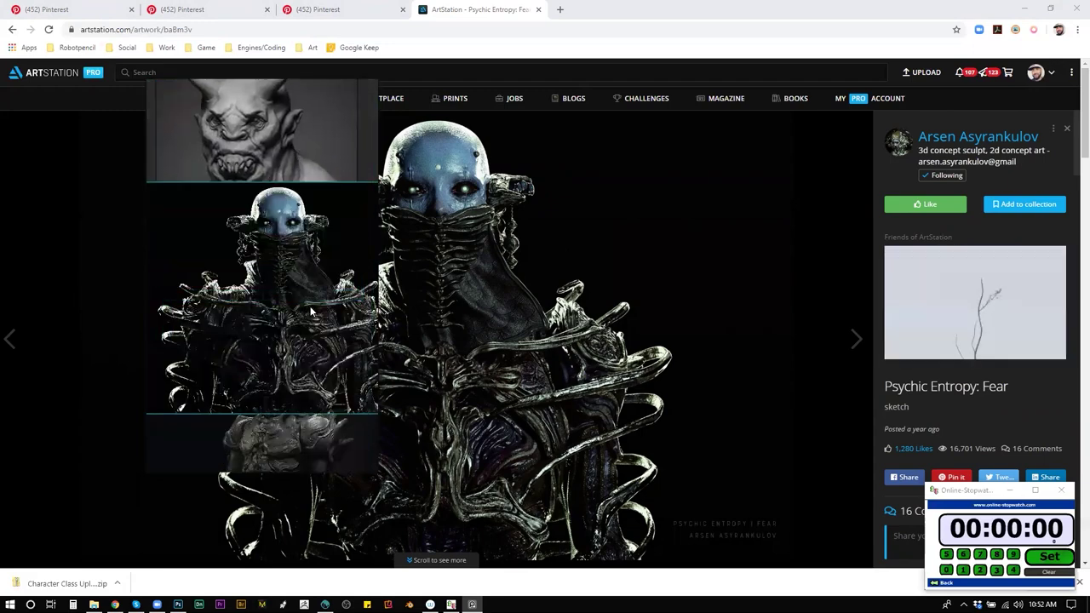
Like the Psychic Entropy: Fear artwork and switch to 3D-Coat with the PureRef board kept beside the sculpting area.
left_click(913, 201)
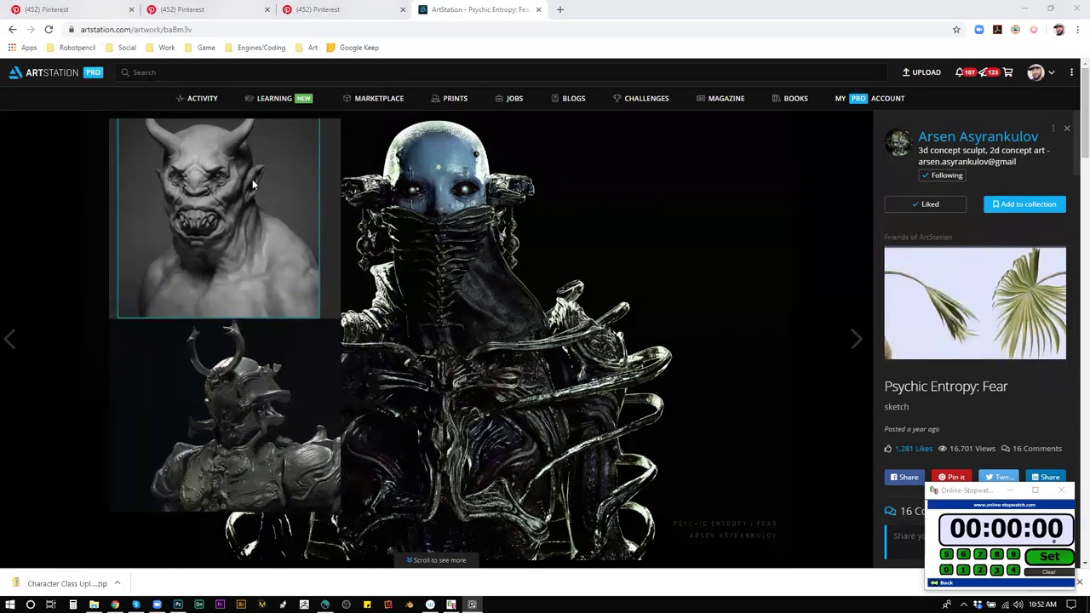
key("alt+Tab")
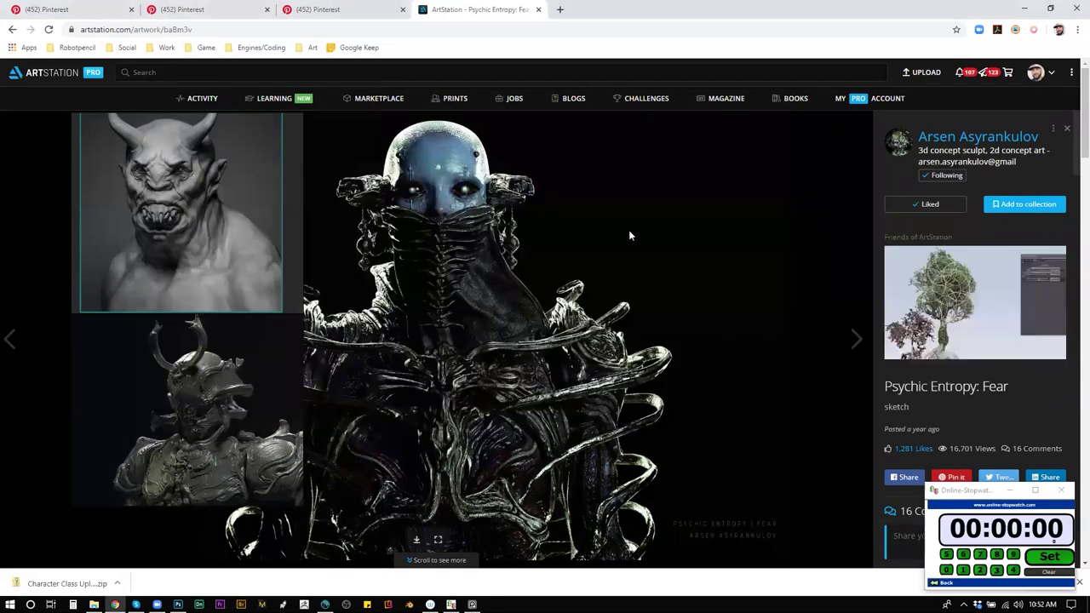
key("alt+Tab")
left_click(509, 230)
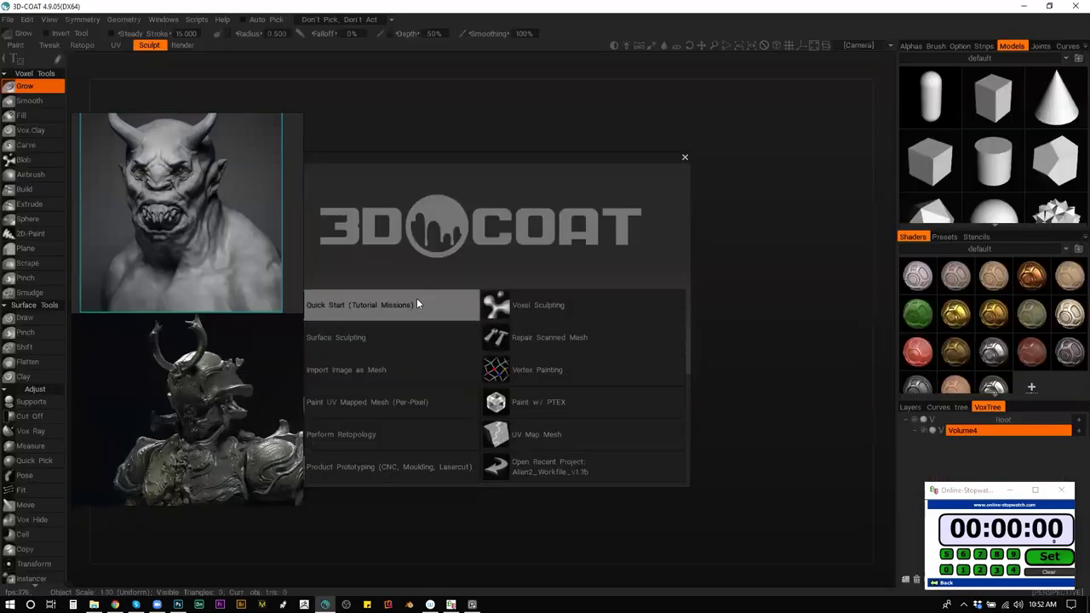
Start a Voxel Sculpting scene from the large sphere preset.
left_click_drag(452, 156, 576, 110)
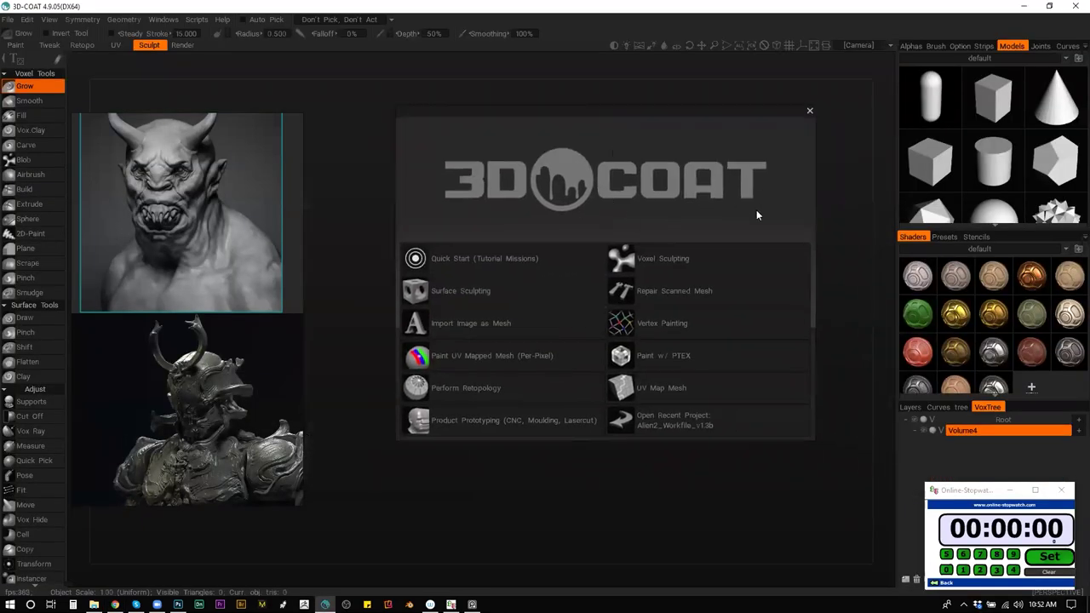
left_click(717, 253)
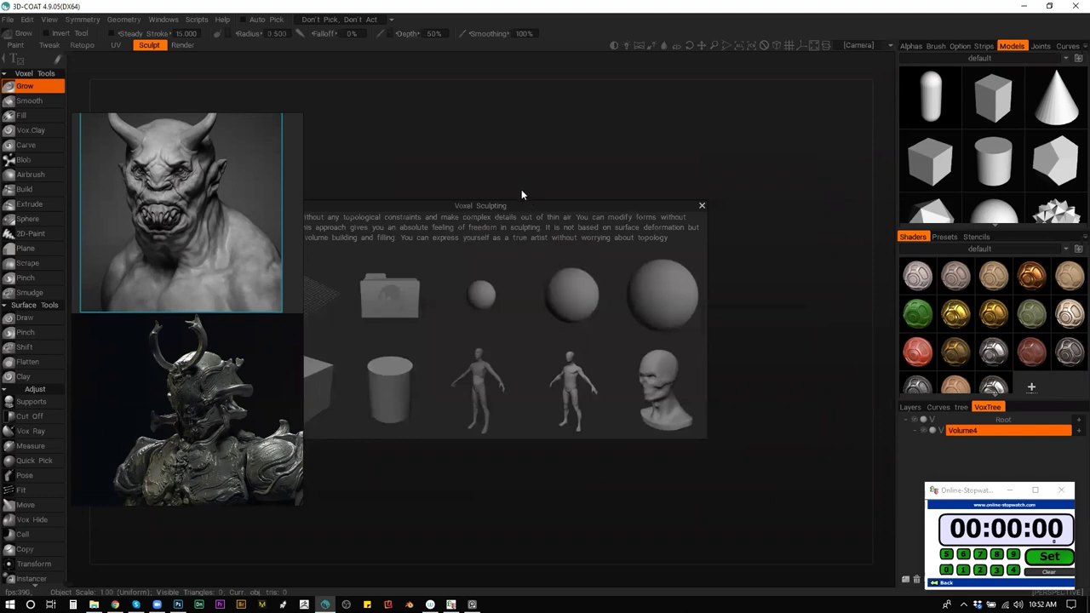
left_click(759, 252)
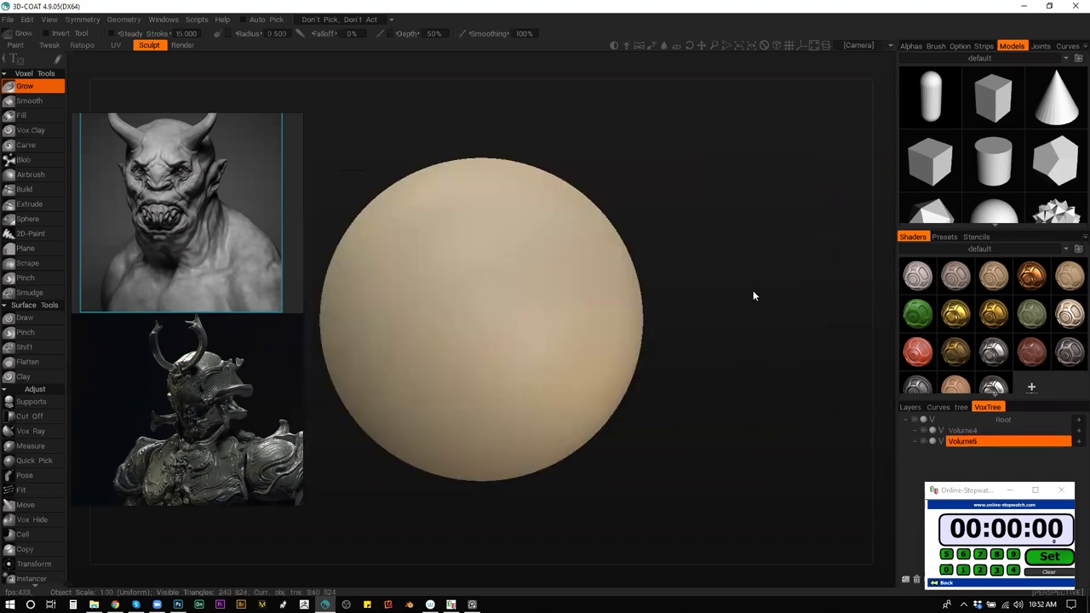
Enable X-axis mirror symmetry for the sphere with the symmetry plane shown.
left_click_drag(583, 264, 620, 256)
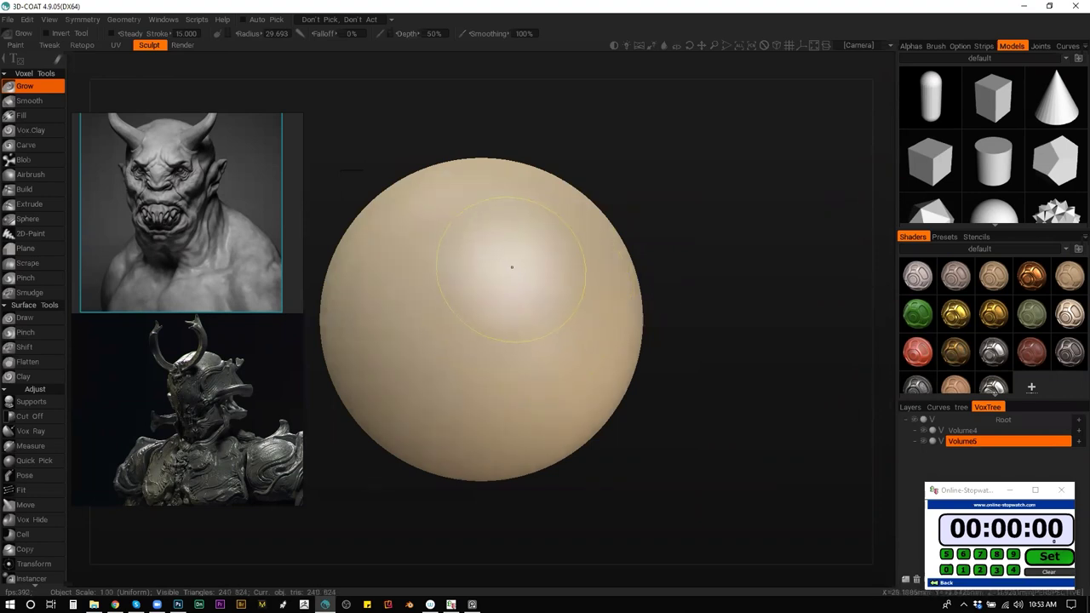
key("s")
left_click(433, 261)
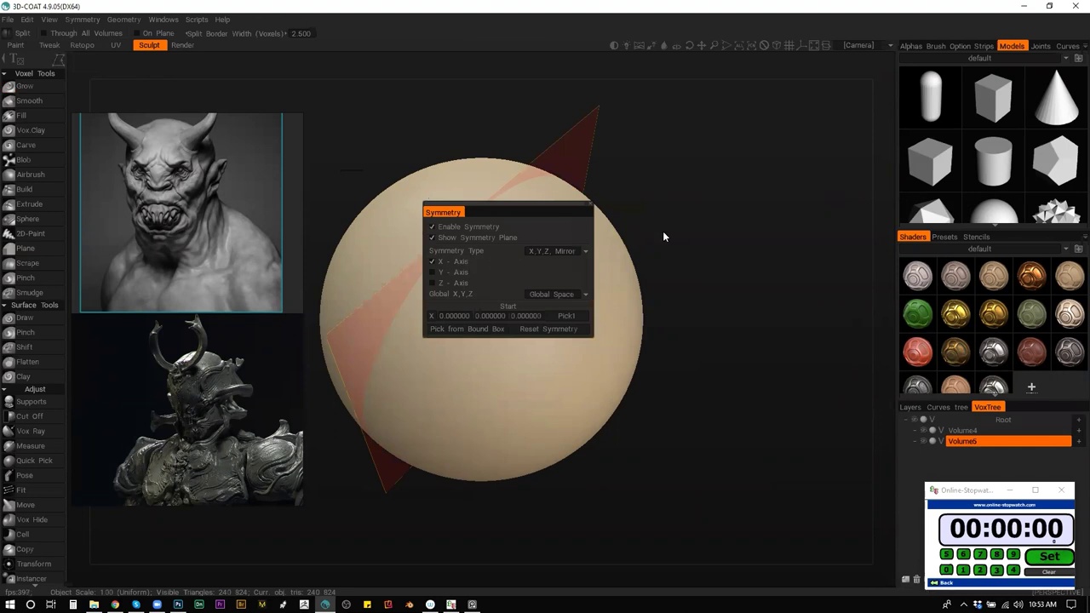
left_click_drag(680, 251, 681, 204)
Activate the Move tool and switch the environment lighting to the outdoor panorama with the round building.
key("m")
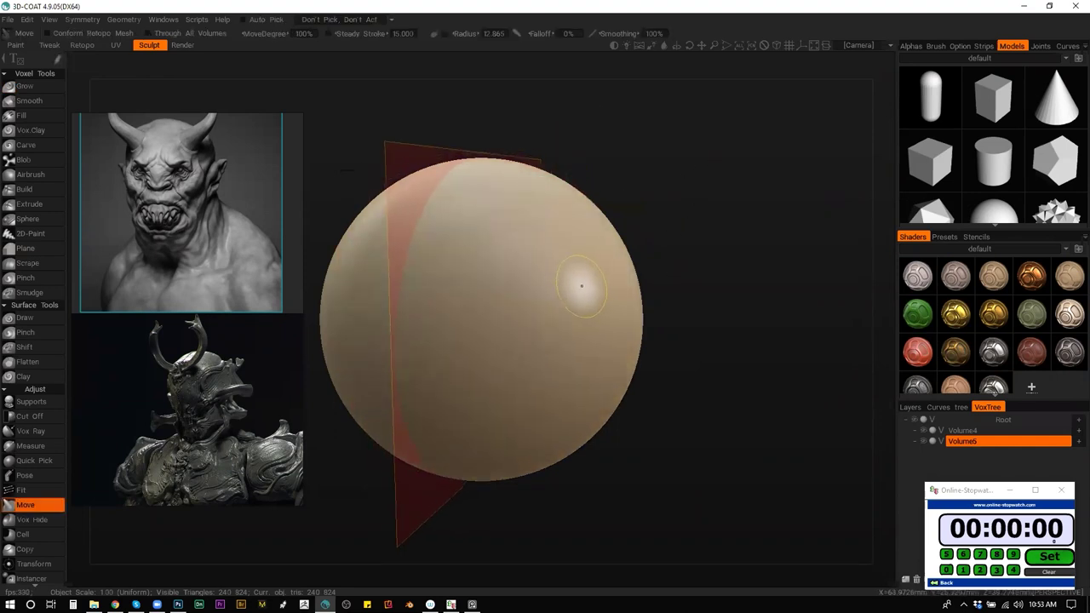
left_click(639, 46)
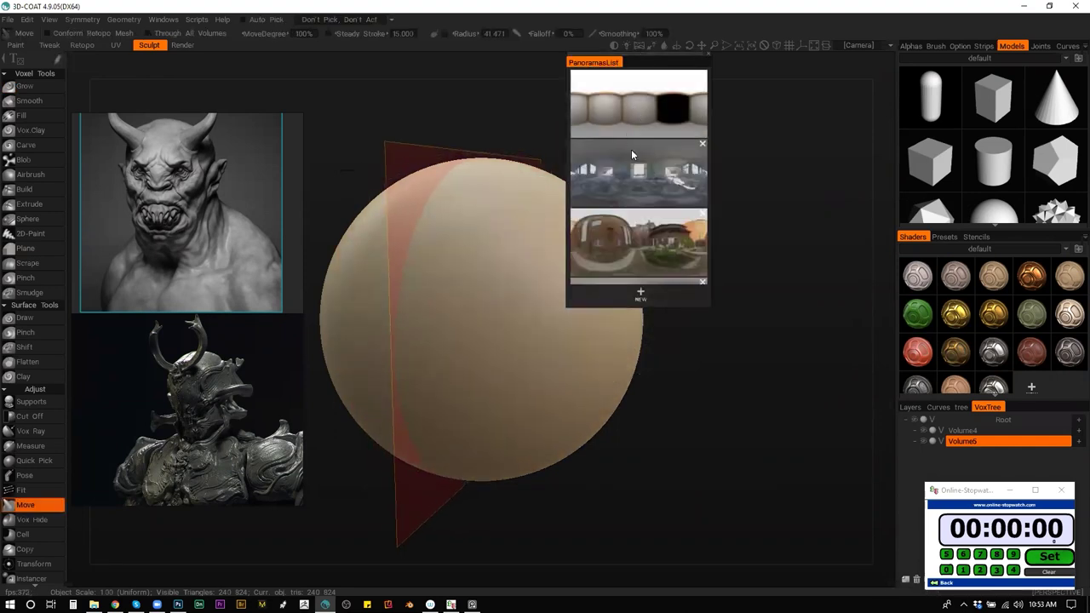
left_click(631, 155)
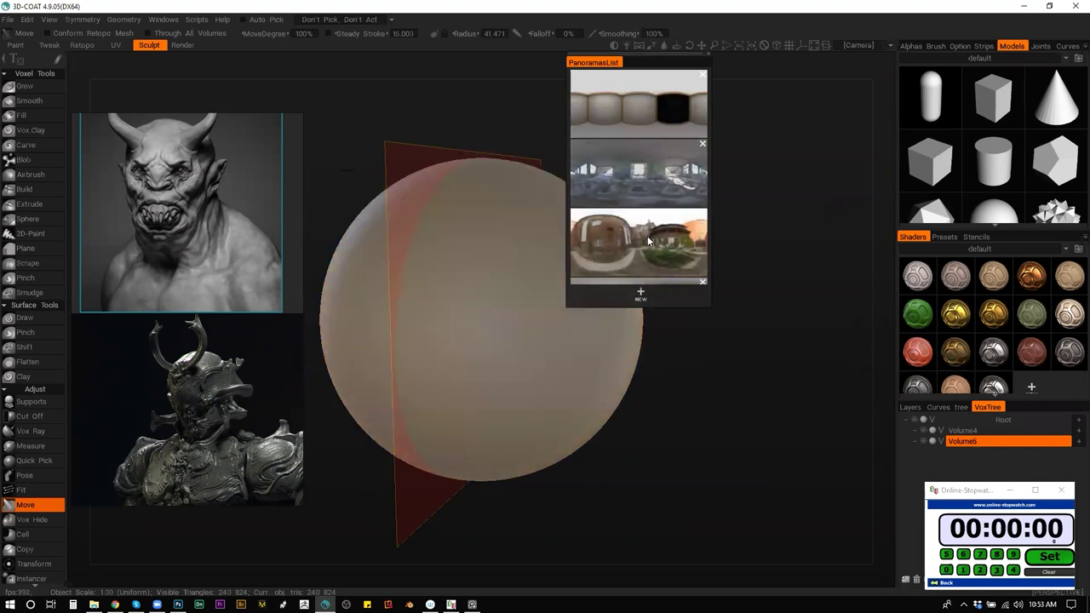
left_click(647, 238)
Pull the sphere with the Move tool into a tall head mass and two symmetrical shoulder lobes.
left_click_drag(584, 321, 635, 326)
key("ctrl+z")
scroll(629, 263, "down", 8)
mouse_move(523, 318)
left_mouse_down()
mouse_move(541, 281)
mouse_move(607, 307)
mouse_move(596, 287)
mouse_move(613, 380)
mouse_move(494, 372)
mouse_move(504, 377)
left_mouse_up()
mouse_move(568, 303)
left_mouse_down()
mouse_move(597, 247)
mouse_move(592, 201)
left_mouse_up()
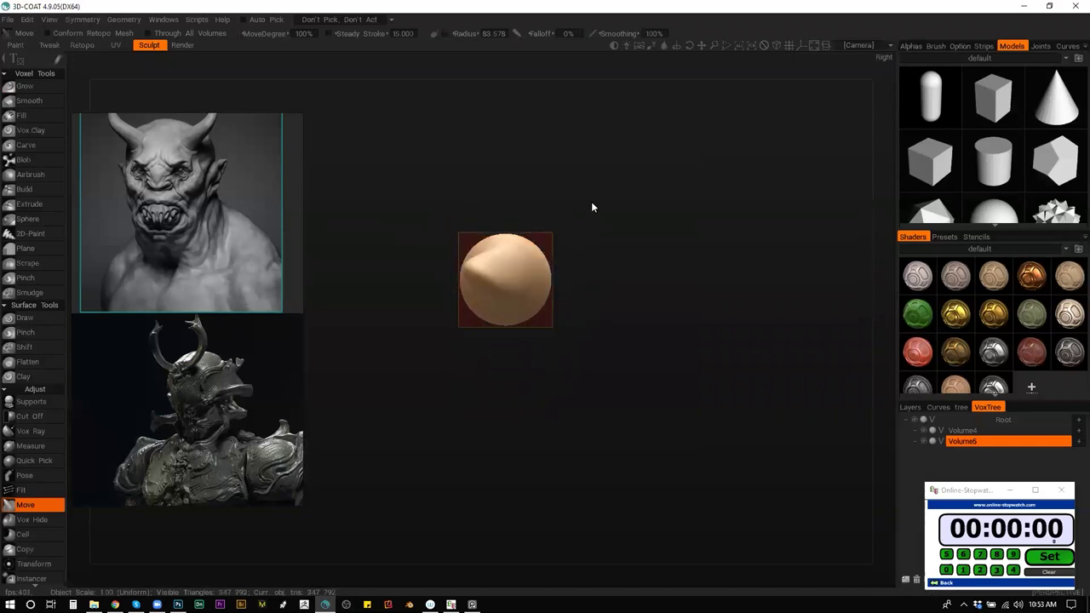
mouse_move(499, 245)
left_mouse_down()
mouse_move(495, 209)
mouse_move(479, 216)
mouse_move(528, 232)
mouse_move(472, 206)
mouse_move(459, 213)
mouse_move(486, 223)
mouse_move(506, 175)
mouse_move(460, 231)
left_mouse_up()
mouse_move(386, 371)
left_mouse_down()
mouse_move(528, 369)
mouse_move(514, 328)
left_mouse_up()
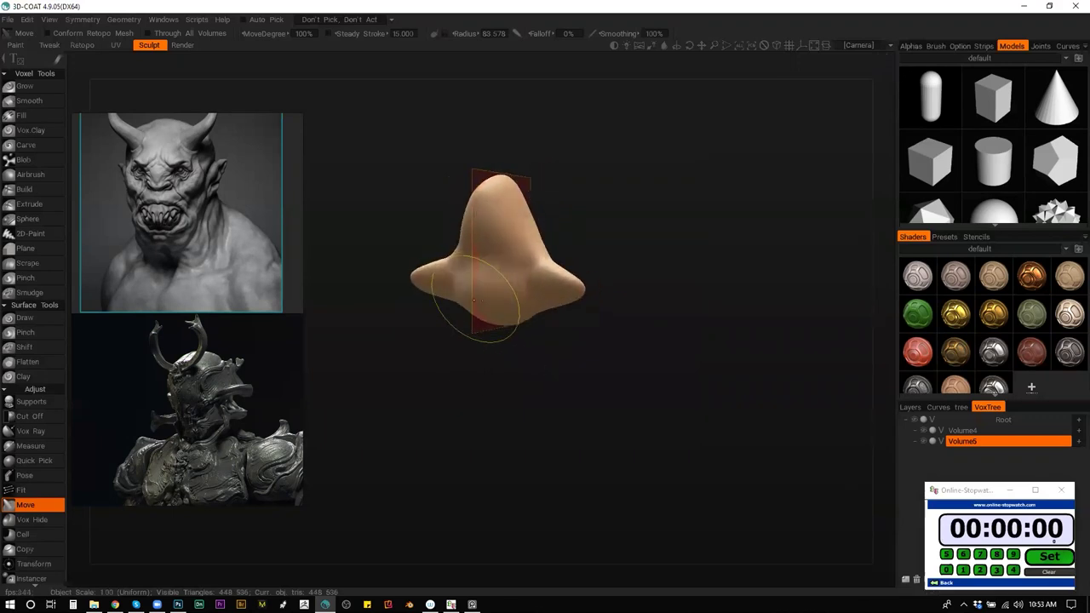
Refine the head, neck and shoulder proportions of the bust from several angles with the Move tool.
mouse_move(554, 341)
left_mouse_down()
mouse_move(611, 318)
mouse_move(593, 271)
mouse_move(574, 264)
mouse_move(624, 398)
mouse_move(556, 311)
mouse_move(554, 331)
mouse_move(557, 320)
mouse_move(588, 339)
mouse_move(553, 323)
mouse_move(565, 328)
left_mouse_up()
mouse_move(615, 303)
left_mouse_down()
mouse_move(503, 288)
mouse_move(557, 304)
mouse_move(545, 309)
mouse_move(557, 294)
mouse_move(551, 302)
mouse_move(594, 297)
mouse_move(514, 286)
left_mouse_up()
left_click_drag(511, 408, 603, 433)
left_click_drag(533, 319, 525, 312)
left_click_drag(533, 401, 503, 284)
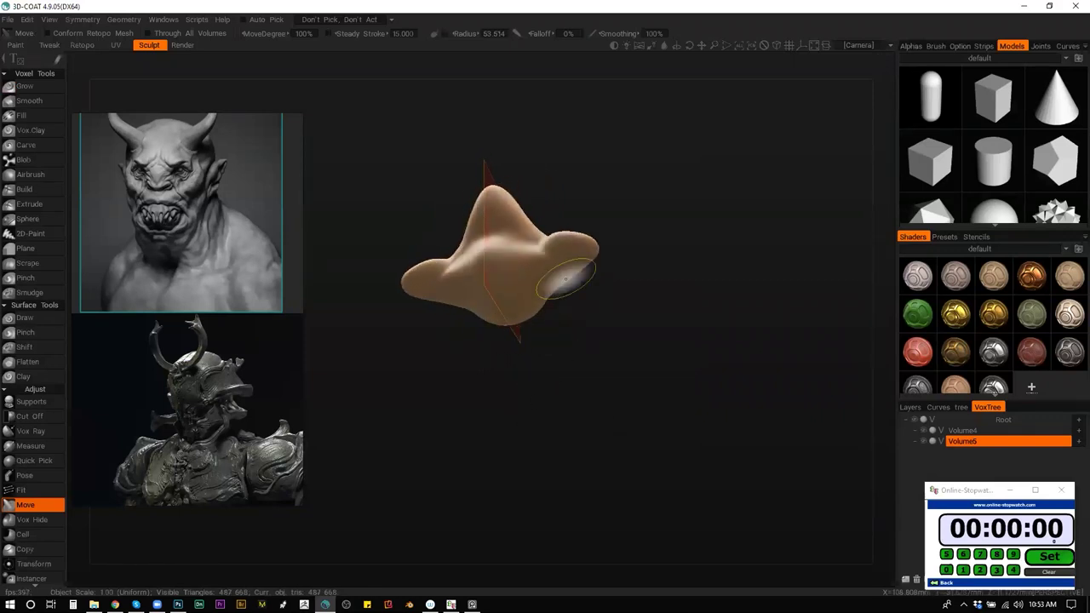
left_click_drag(538, 245, 601, 304)
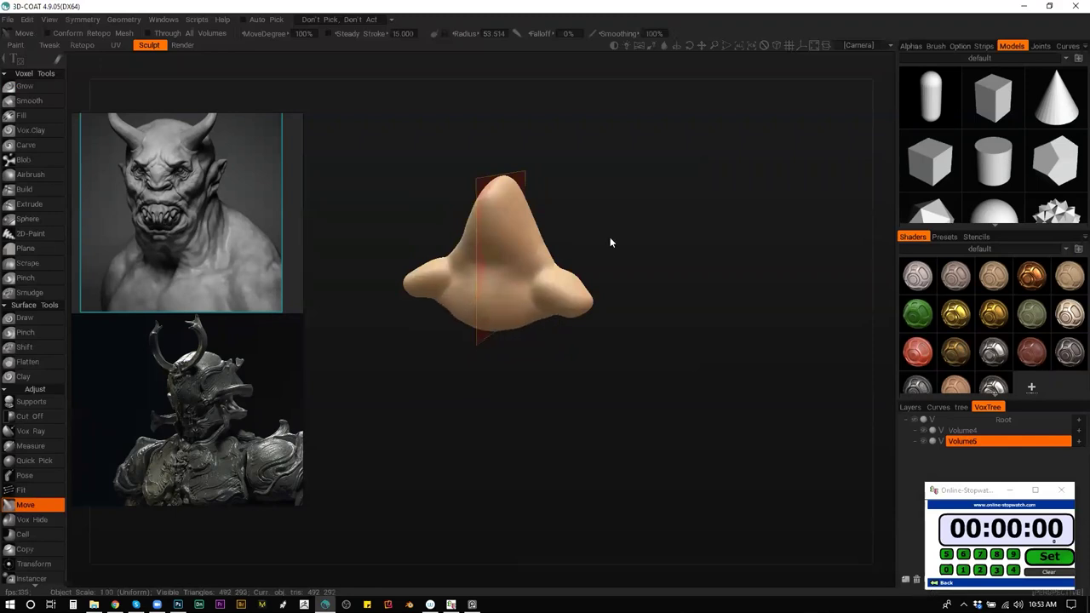
left_click_drag(610, 243, 523, 198)
left_click_drag(451, 235, 468, 250)
mouse_move(460, 207)
left_mouse_down()
mouse_move(450, 201)
mouse_move(478, 178)
mouse_move(597, 215)
mouse_move(594, 227)
mouse_move(503, 258)
left_mouse_up()
Shape the jaw and indent the eye sockets with the surface Pinch tool at 1361% depth.
key("p")
left_click(482, 369)
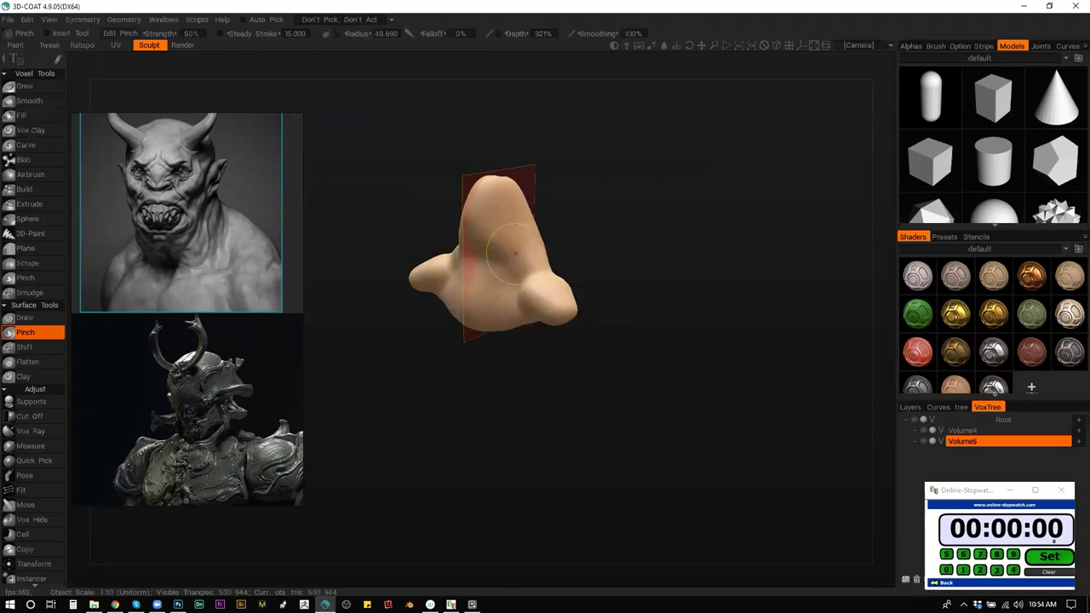
mouse_move(500, 267)
left_mouse_down()
mouse_move(511, 256)
mouse_move(482, 268)
mouse_move(500, 240)
mouse_move(502, 271)
mouse_move(523, 170)
mouse_move(512, 156)
mouse_move(502, 247)
mouse_move(514, 235)
mouse_move(528, 253)
mouse_move(512, 260)
mouse_move(497, 253)
mouse_move(516, 252)
mouse_move(634, 156)
mouse_move(537, 241)
left_mouse_up()
key("ctrl+z")
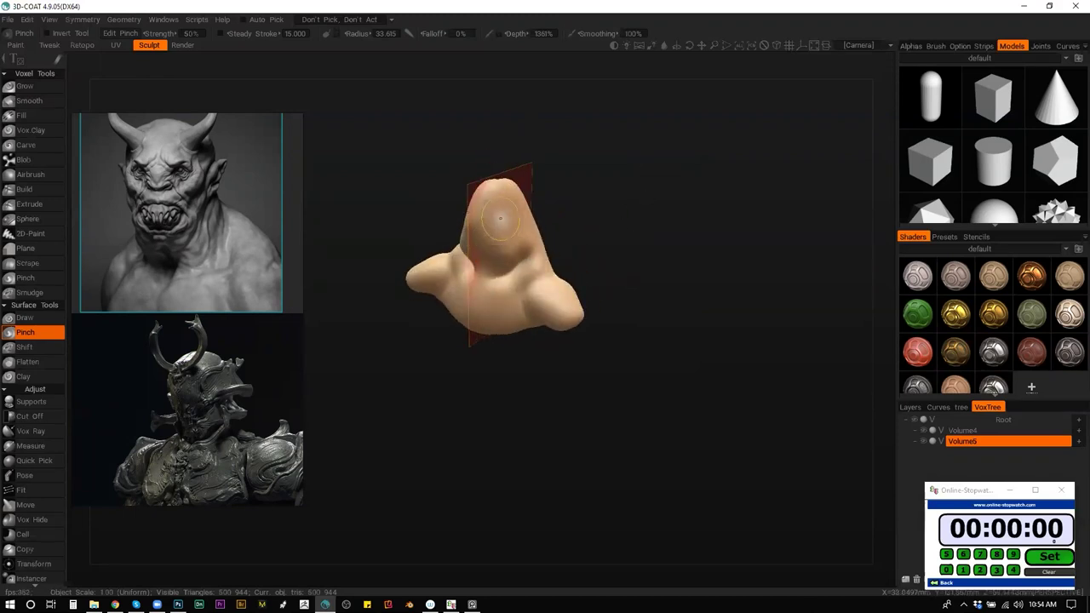
mouse_move(484, 222)
left_mouse_down()
mouse_move(511, 224)
mouse_move(492, 222)
left_mouse_up()
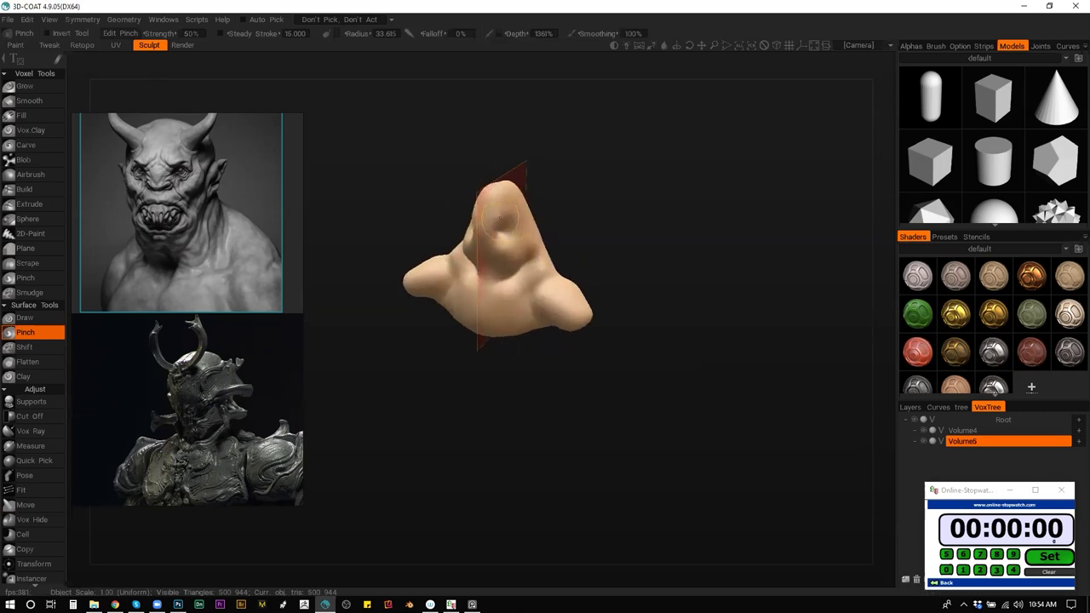
mouse_move(508, 251)
left_mouse_down()
mouse_move(586, 209)
mouse_move(517, 246)
left_mouse_up()
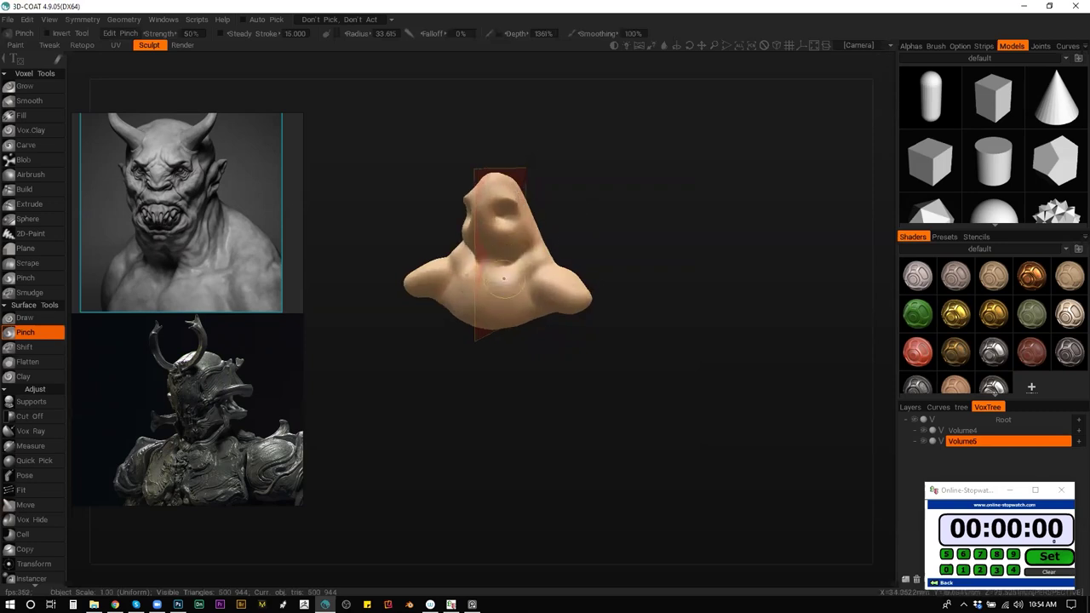
Reshape the lower face and neck area of the bust with the Move tool.
key("m")
mouse_move(502, 253)
left_mouse_down()
mouse_move(497, 263)
mouse_move(499, 248)
mouse_move(429, 254)
mouse_move(498, 243)
mouse_move(489, 257)
mouse_move(440, 235)
mouse_move(411, 243)
mouse_move(416, 230)
mouse_move(479, 232)
left_mouse_up()
key("ctrl+z")
mouse_move(444, 394)
left_mouse_down()
mouse_move(532, 427)
mouse_move(594, 389)
mouse_move(494, 400)
left_mouse_up()
left_click_drag(494, 263, 478, 262)
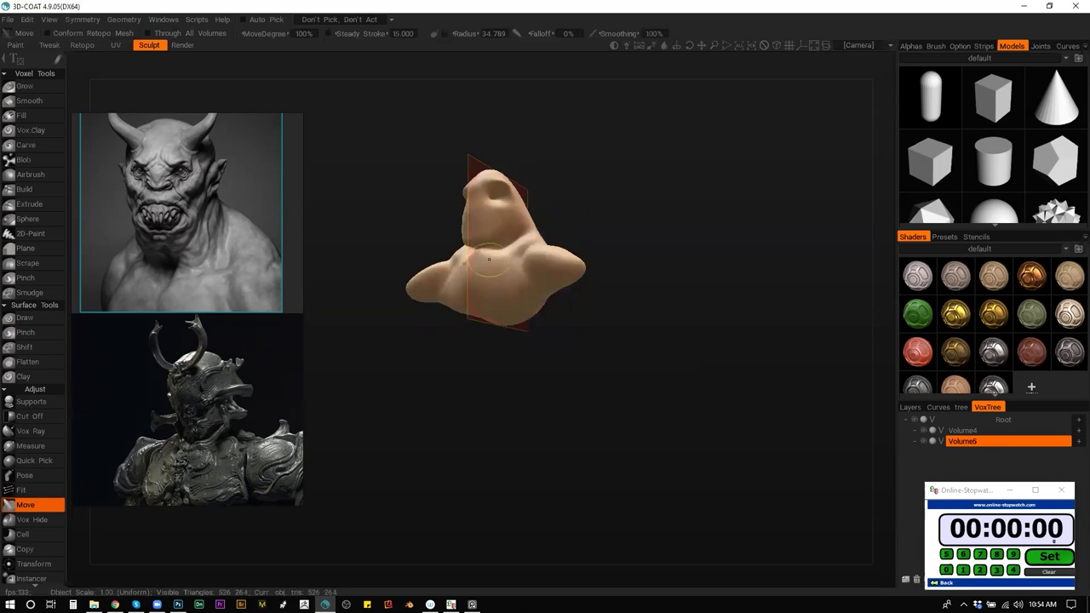
Sharpen the jaw, neck and shoulder forms of the bust with the surface Pinch tool at 1361% depth.
mouse_move(536, 343)
left_mouse_down()
mouse_move(557, 334)
mouse_move(515, 314)
mouse_move(570, 287)
left_mouse_up()
key("2")
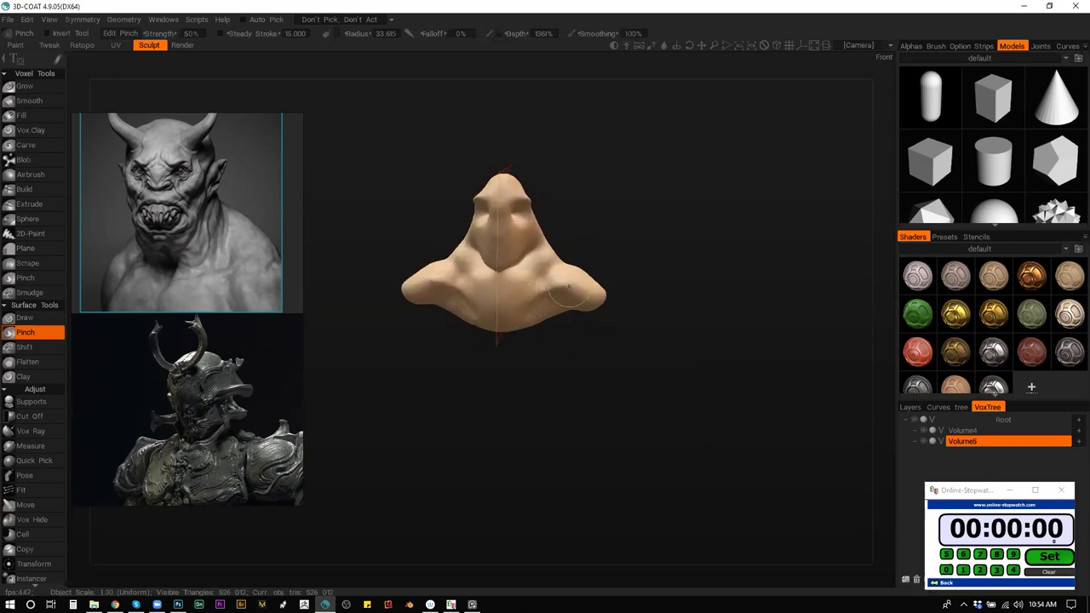
mouse_move(622, 246)
left_mouse_down()
mouse_move(567, 253)
mouse_move(506, 232)
left_mouse_up()
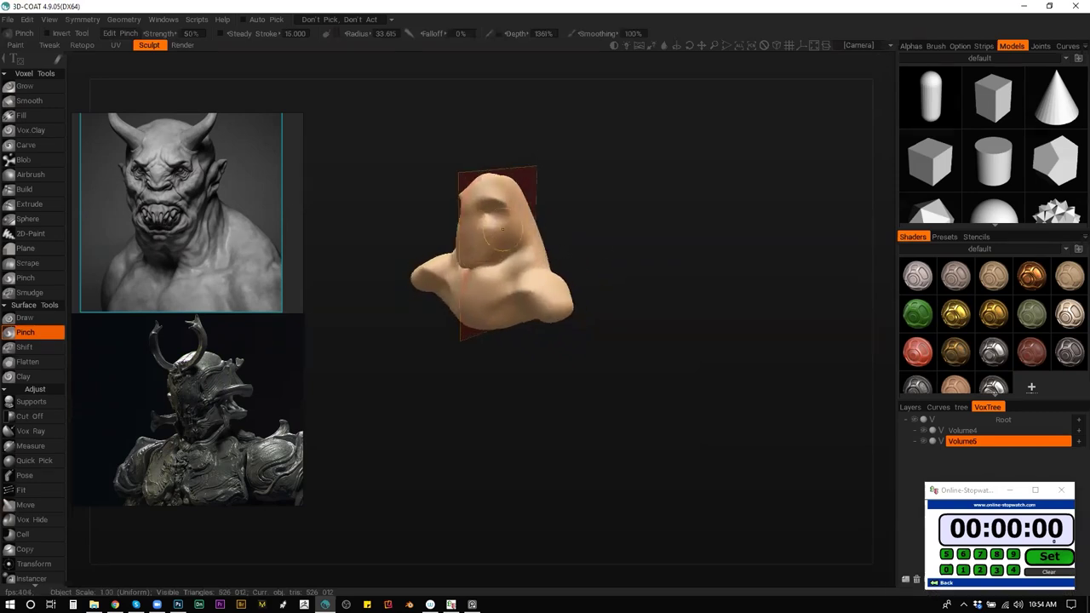
left_click_drag(599, 235, 497, 226)
Flatten the side of the head and eye area at 50% depth and reshape the head with the Move tool.
key("f")
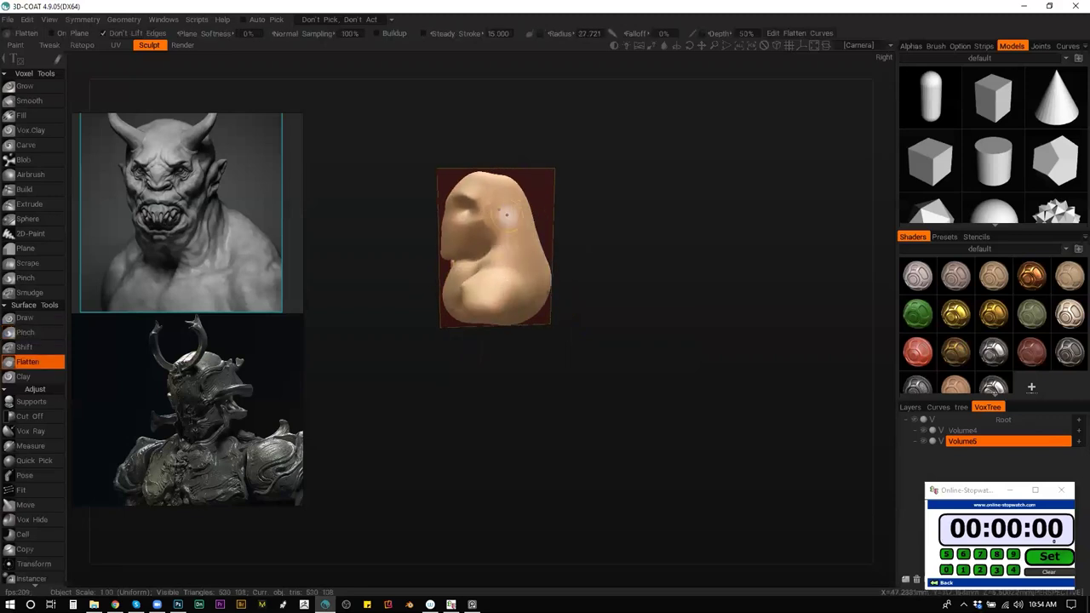
left_click_drag(478, 199, 476, 206)
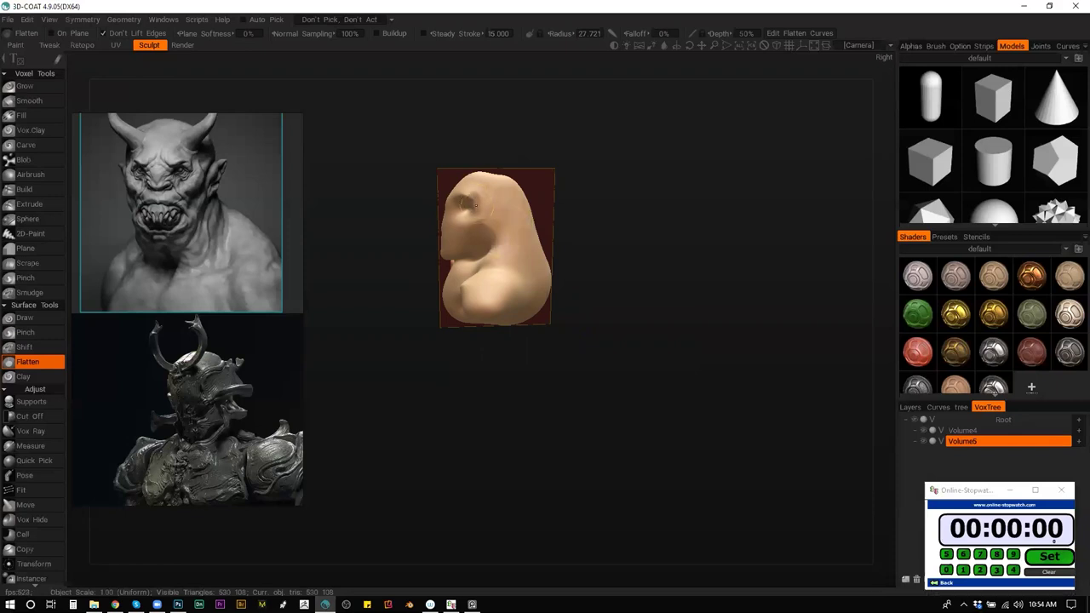
mouse_move(587, 241)
left_mouse_down()
mouse_move(705, 242)
mouse_move(611, 238)
left_mouse_up()
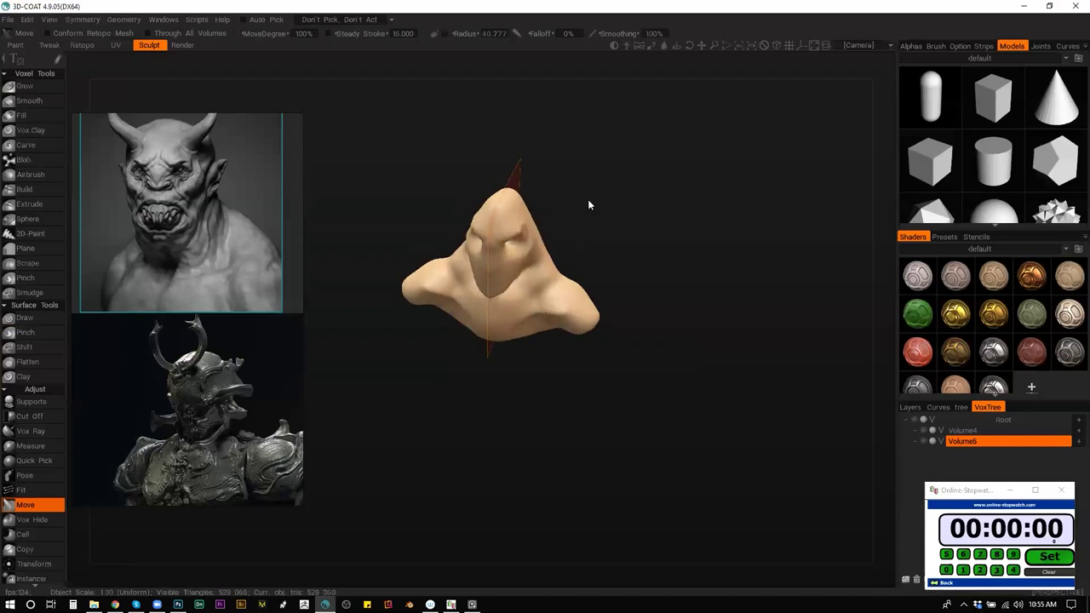
mouse_move(588, 204)
left_mouse_down()
mouse_move(536, 191)
mouse_move(565, 203)
left_mouse_up()
Build up clay in the eye sockets with Vox Clay at 40% depth using the soft white round alpha.
key("1")
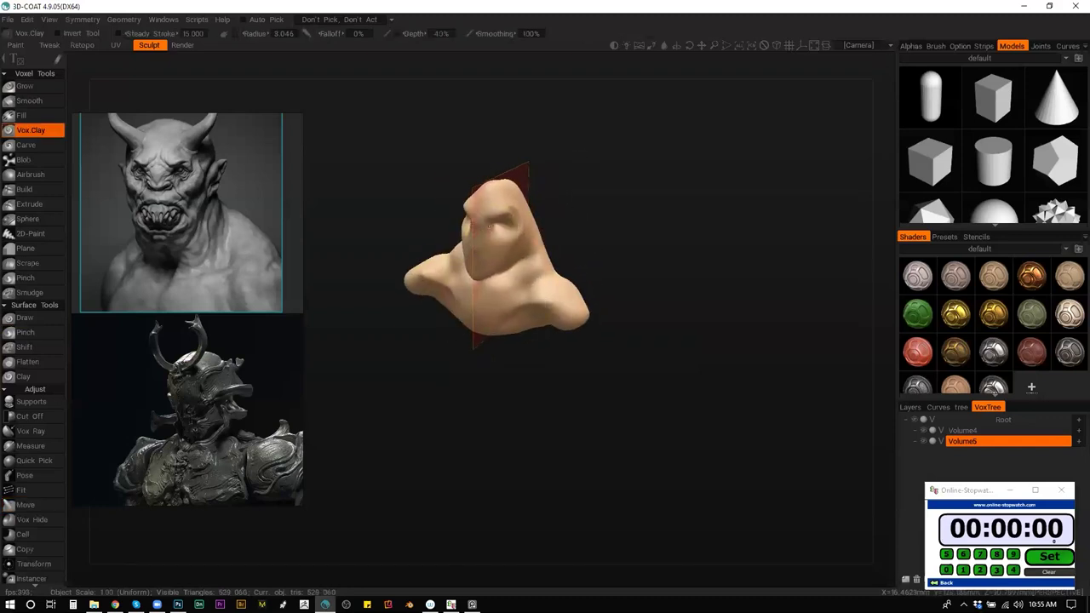
left_click(911, 46)
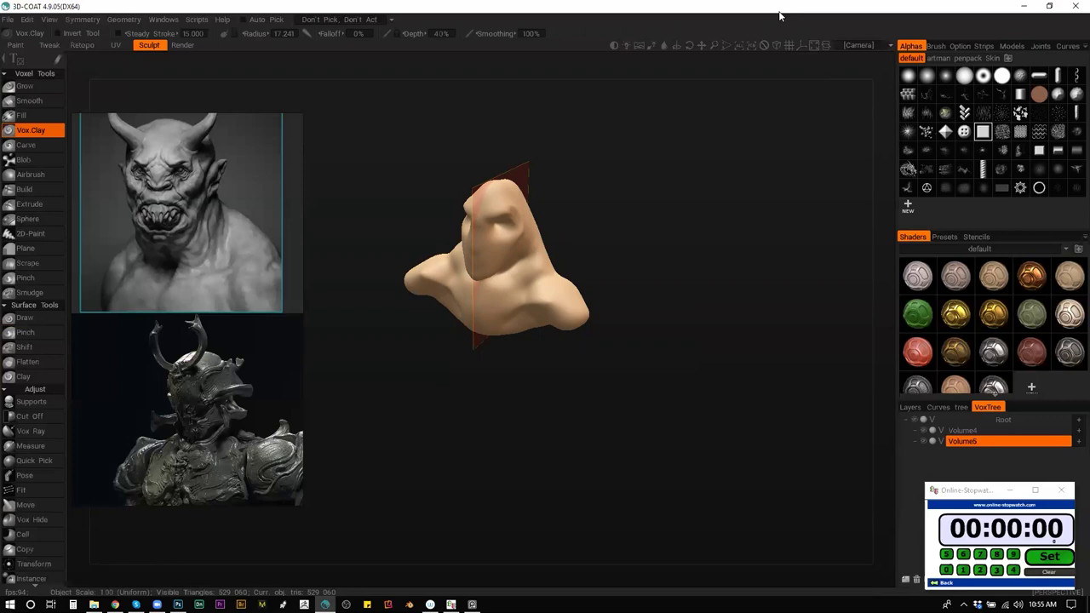
left_click_drag(577, 241, 610, 336)
left_click_drag(647, 295, 607, 254)
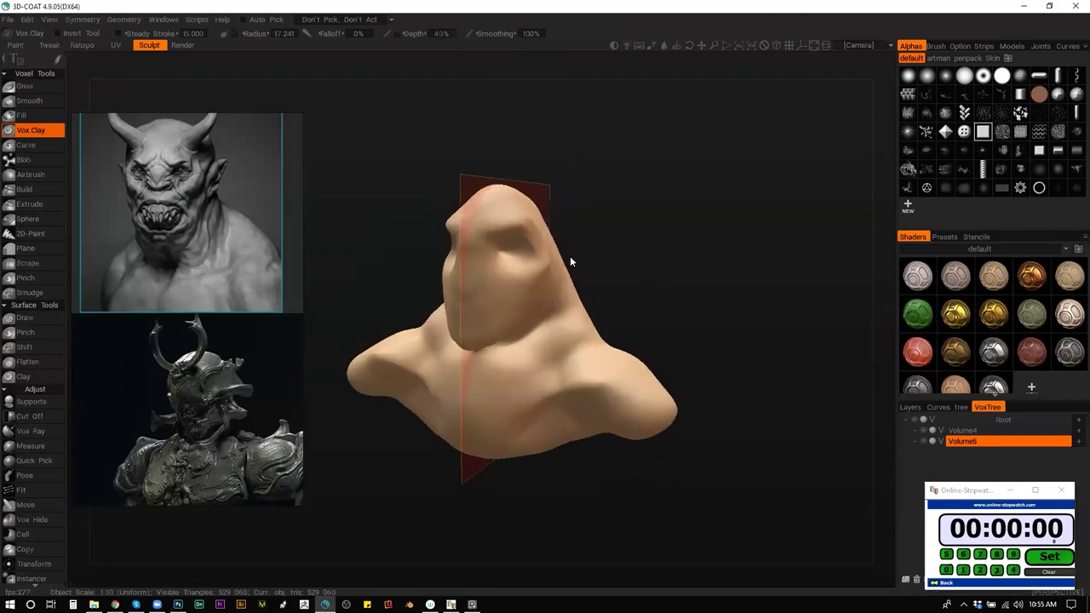
mouse_move(514, 253)
left_mouse_down()
mouse_move(501, 247)
mouse_move(511, 251)
left_mouse_up()
scroll(511, 251, "down", 6)
left_click(965, 76)
key("bracketright")
key("bracketright")
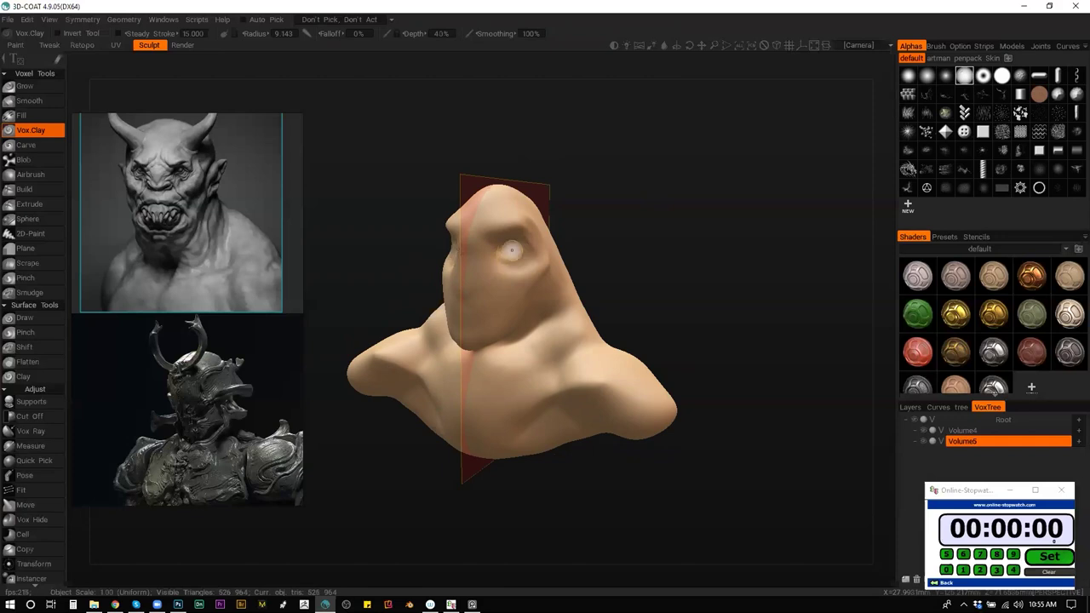
mouse_move(503, 246)
left_mouse_down()
mouse_move(514, 254)
mouse_move(505, 258)
left_mouse_up()
left_click_drag(681, 242, 671, 240)
Define the eyelids and socket creases with a smaller Pinch brush at 1361% depth.
key("2")
mouse_move(499, 252)
left_mouse_down()
mouse_move(509, 257)
mouse_move(476, 259)
left_mouse_up()
key("bracketleft")
key("bracketleft")
key("bracketleft")
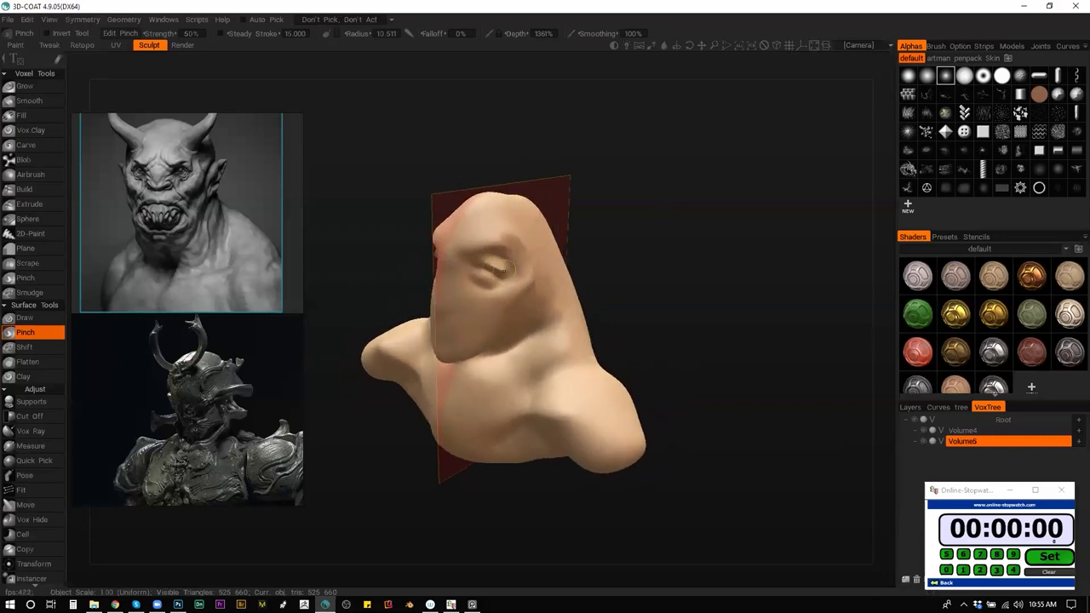
left_click_drag(489, 282, 676, 182, "alt")
mouse_move(483, 271)
left_mouse_down()
mouse_move(679, 275)
mouse_move(517, 277)
mouse_move(538, 282)
left_mouse_up()
Work the brow area with Vox Clay at 40% depth using the square alpha and undo the unwanted stroke.
key("1")
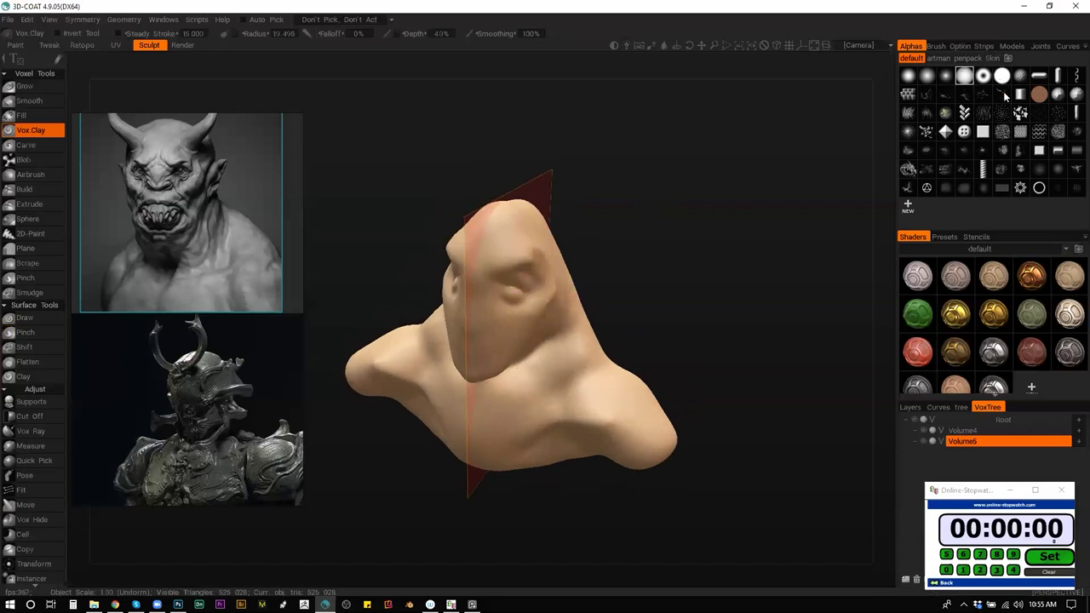
left_click(984, 132)
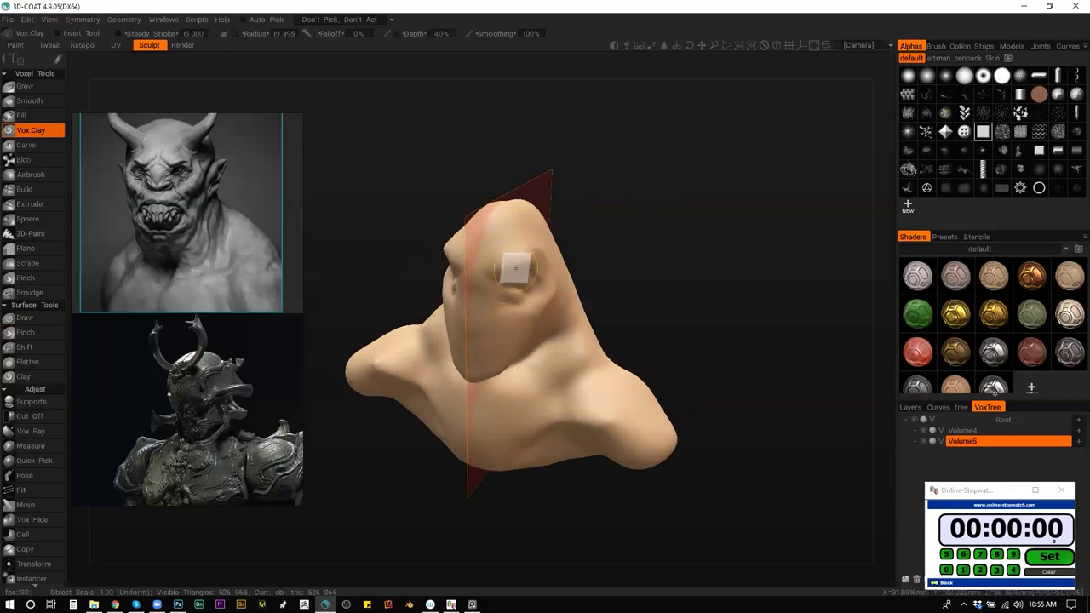
mouse_move(509, 269)
left_mouse_down()
mouse_move(501, 246)
mouse_move(511, 277)
mouse_move(534, 271)
mouse_move(493, 288)
left_mouse_up()
key("ctrl+z")
mouse_move(634, 270)
left_mouse_down()
mouse_move(628, 220)
mouse_move(617, 208)
mouse_move(571, 253)
mouse_move(507, 221)
left_mouse_up()
Plane the brow, cheeks and lower face with the Flatten tool at 50% depth.
key("2")
left_click_drag(716, 264, 618, 299)
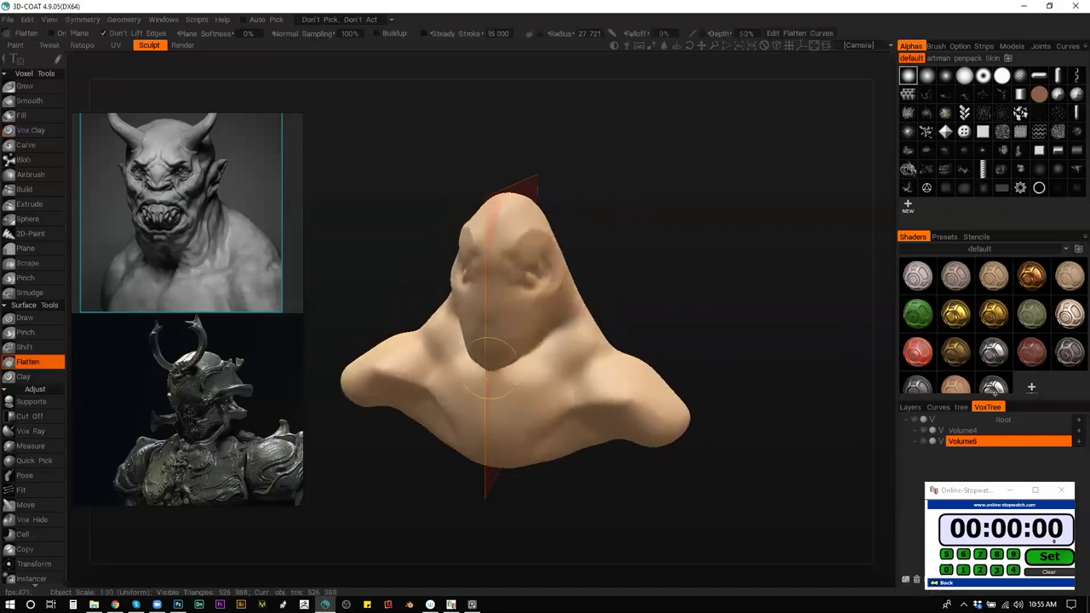
mouse_move(554, 301)
left_mouse_down()
mouse_move(720, 282)
mouse_move(619, 309)
mouse_move(545, 281)
left_mouse_up()
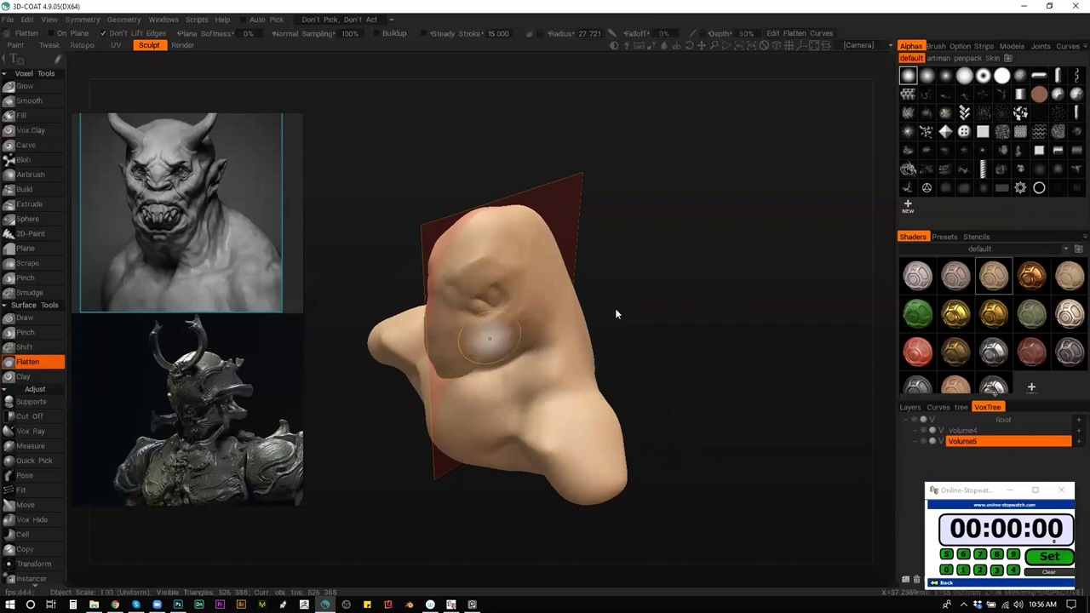
left_click_drag(615, 309, 528, 260)
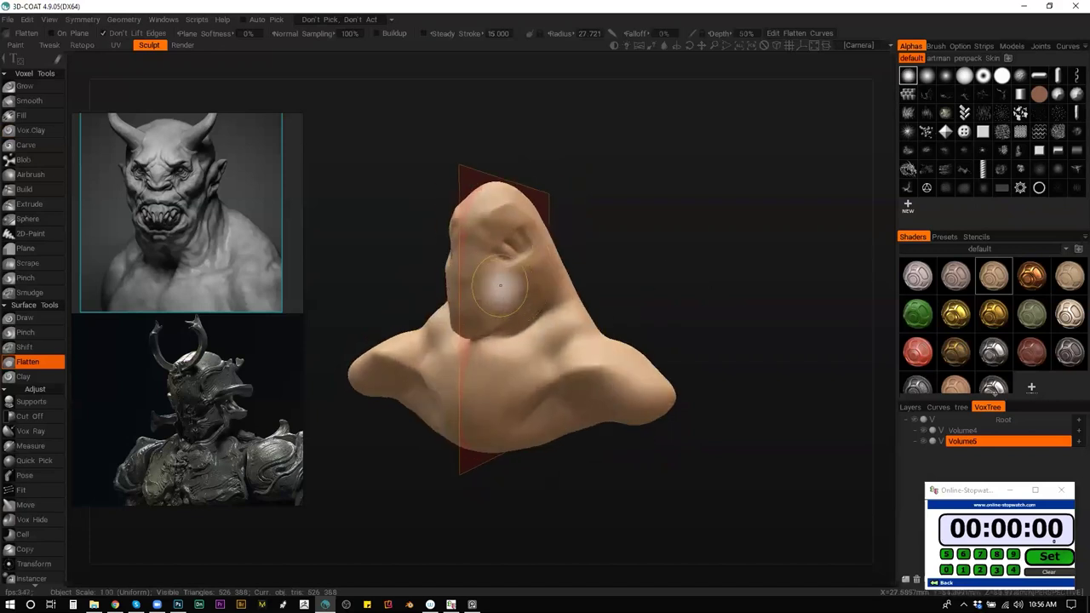
Carve the nostril and cheek creases below the eyes with the Pinch tool at 1361% depth.
key("2")
mouse_move(499, 279)
left_mouse_down()
mouse_move(484, 308)
mouse_move(748, 266)
mouse_move(482, 307)
left_mouse_up()
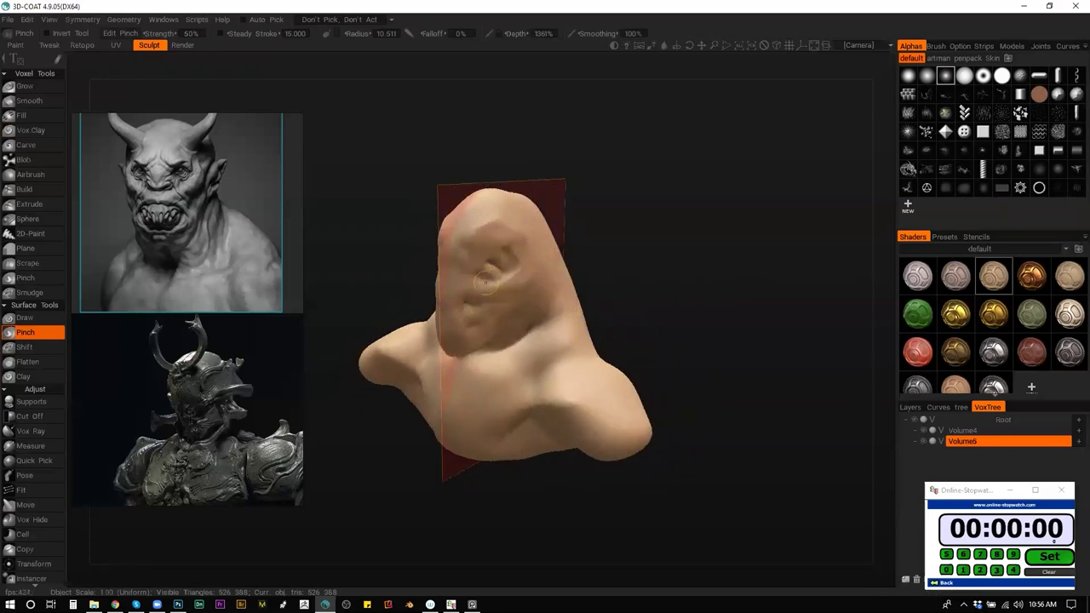
mouse_move(486, 275)
left_mouse_down()
mouse_move(515, 291)
mouse_move(749, 263)
mouse_move(652, 289)
mouse_move(606, 319)
left_mouse_up()
mouse_move(577, 364)
left_mouse_down()
mouse_move(558, 339)
mouse_move(540, 360)
left_mouse_up()
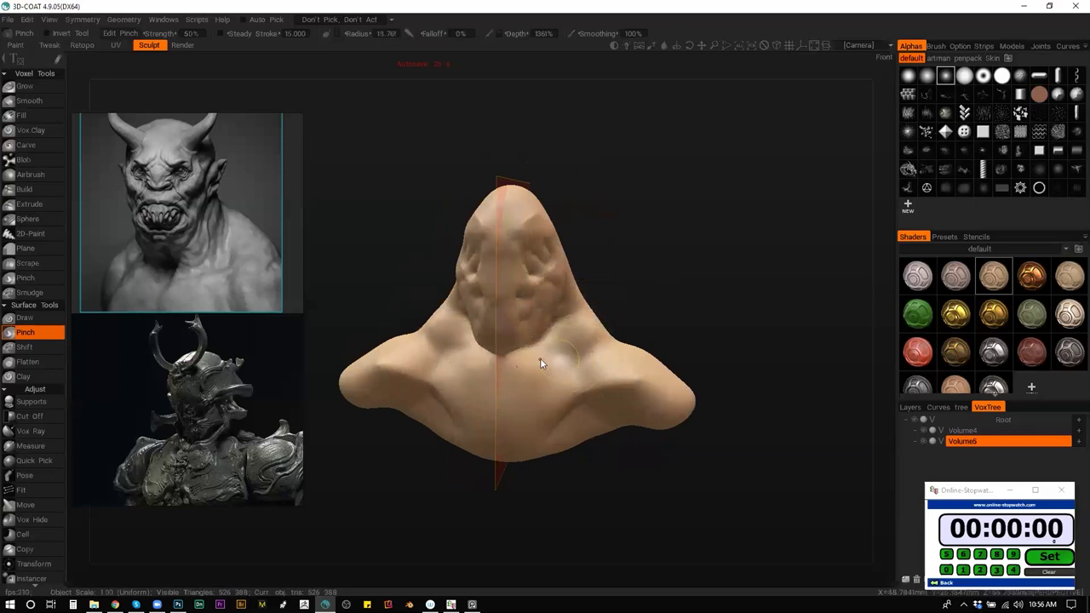
mouse_move(625, 364)
left_mouse_down()
mouse_move(645, 326)
mouse_move(512, 328)
mouse_move(511, 245)
left_mouse_up()
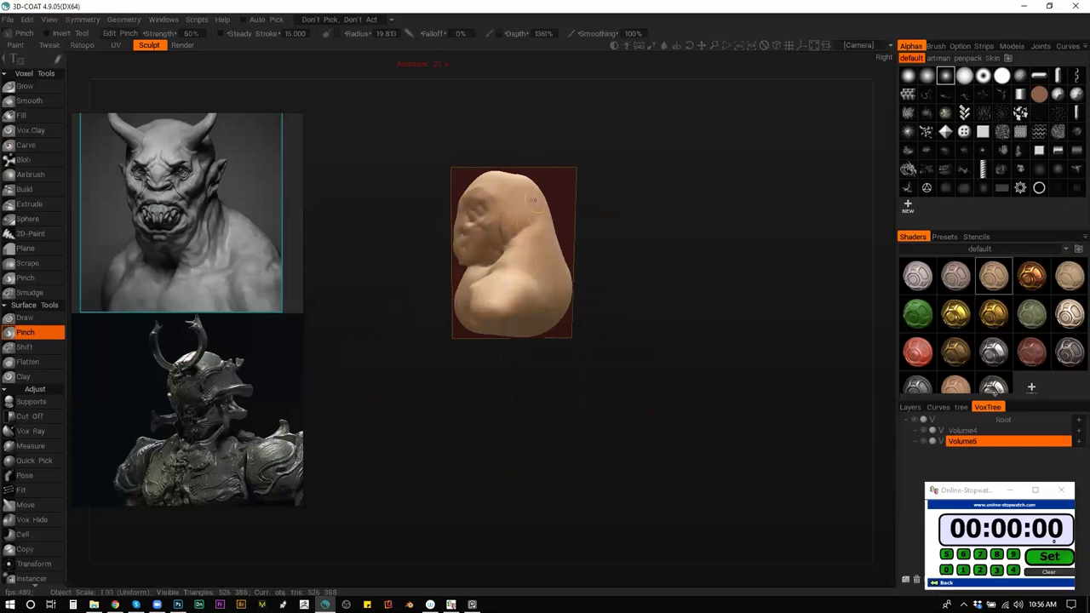
Pinch the neck, collarbone and chest areas to separate the head from the shoulders.
left_click_drag(645, 309, 743, 328)
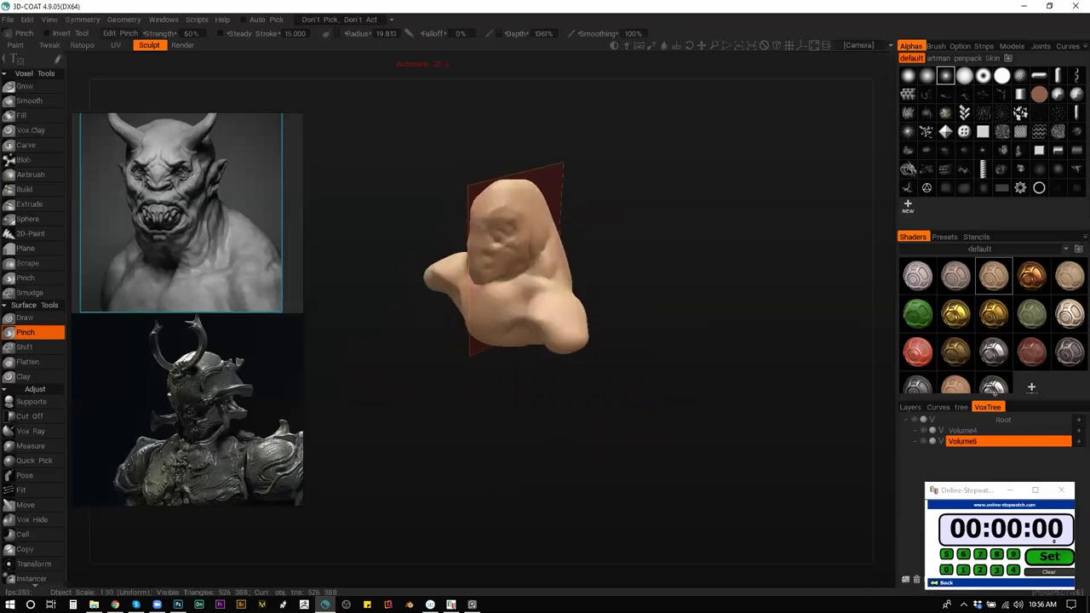
key("2")
mouse_move(517, 316)
left_mouse_down()
mouse_move(552, 289)
mouse_move(518, 290)
mouse_move(547, 294)
mouse_move(531, 302)
mouse_move(533, 332)
mouse_move(521, 322)
left_mouse_up()
left_click_drag(596, 382, 554, 295)
key("2")
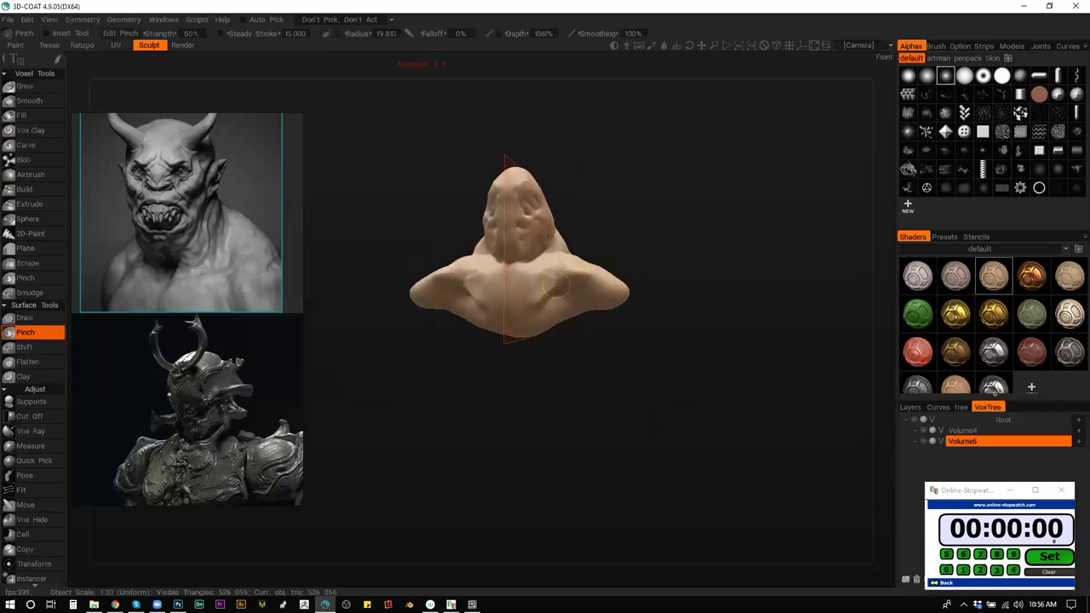
left_click_drag(630, 347, 606, 341)
Reshape the shoulders into a broader, more horizontal mass with a large Move brush.
key("1")
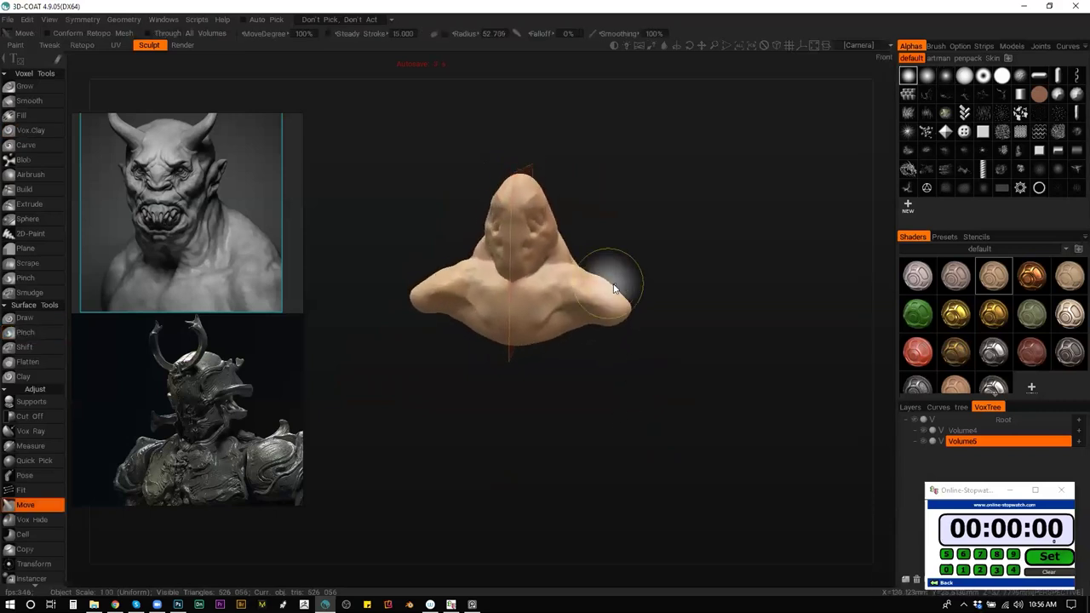
scroll(591, 281, "up", 7)
mouse_move(590, 283)
left_mouse_down()
mouse_move(588, 273)
mouse_move(598, 275)
mouse_move(588, 292)
mouse_move(601, 282)
mouse_move(630, 316)
mouse_move(549, 318)
mouse_move(591, 328)
mouse_move(562, 332)
mouse_move(705, 290)
mouse_move(500, 297)
left_mouse_up()
Build up the back of the shoulder with square-alpha Vox Clay at 82% depth and flatten the strokes.
key("2")
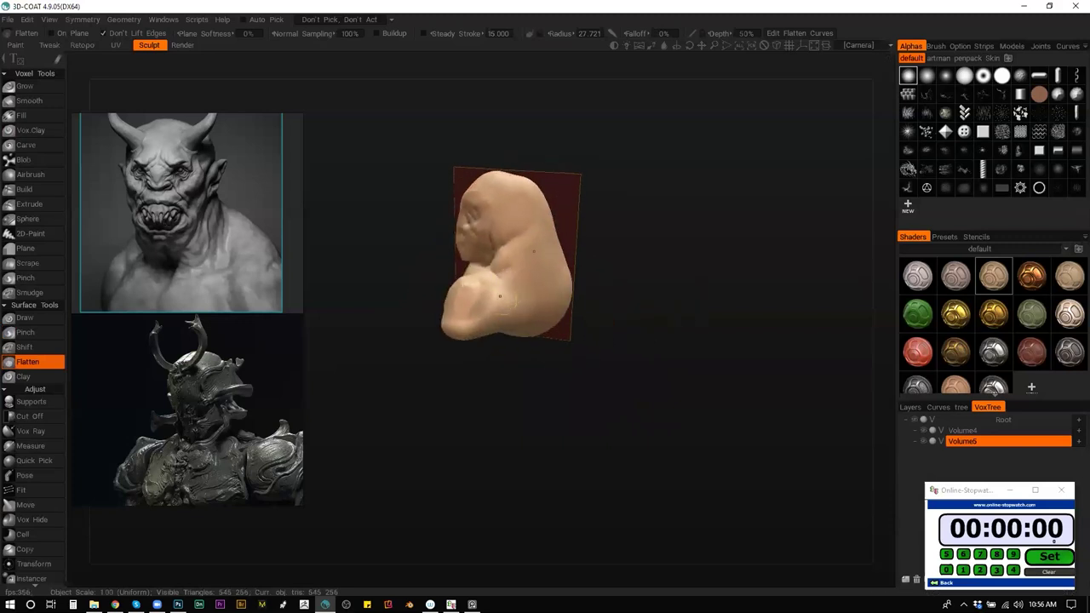
key("1")
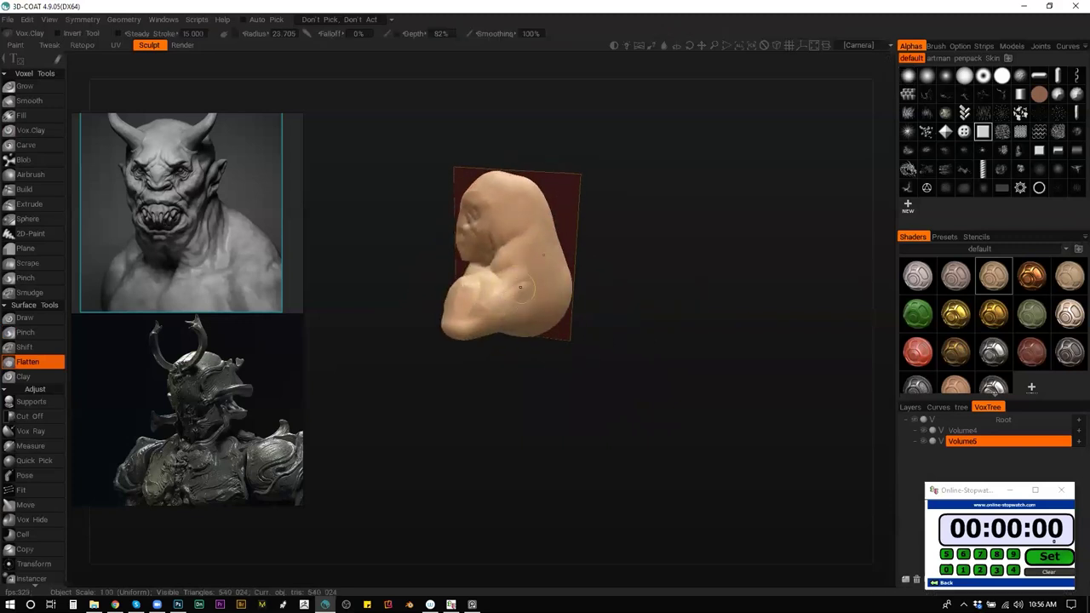
left_click_drag(513, 289, 493, 316)
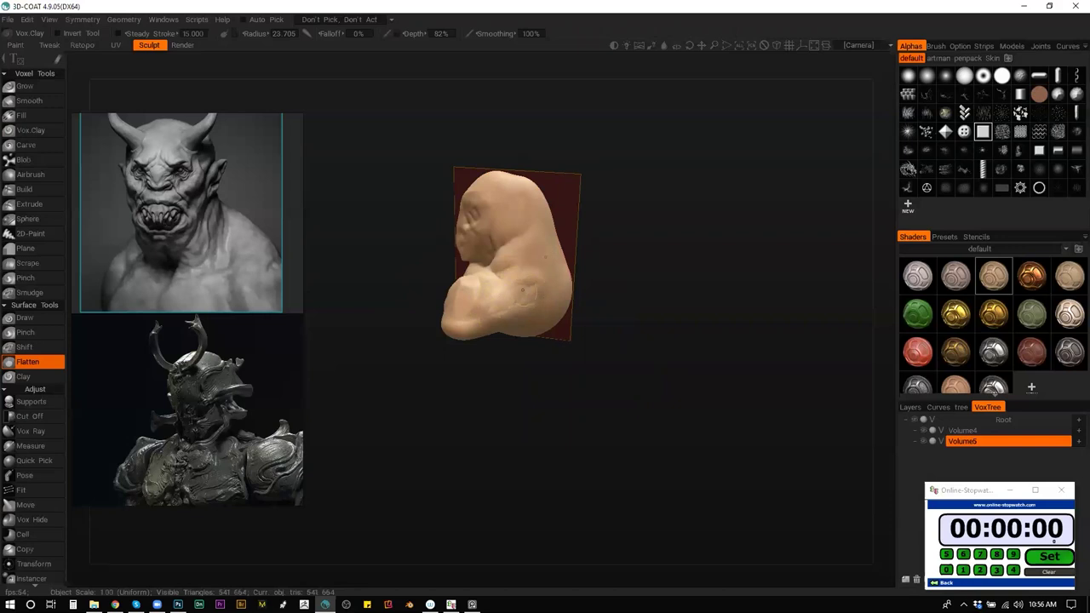
key("1")
left_click_drag(541, 284, 515, 316)
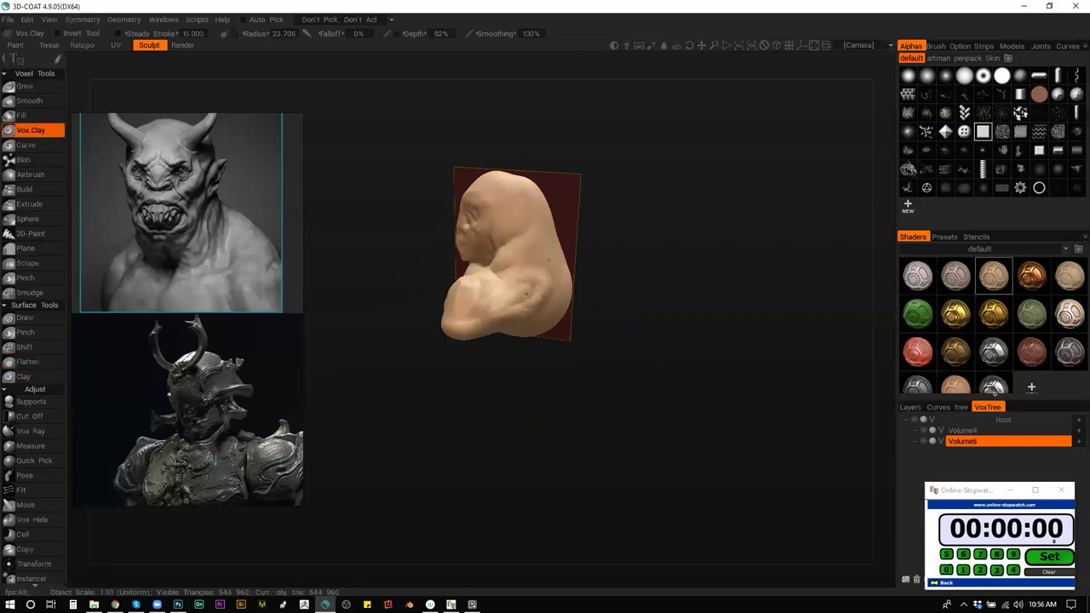
key("2")
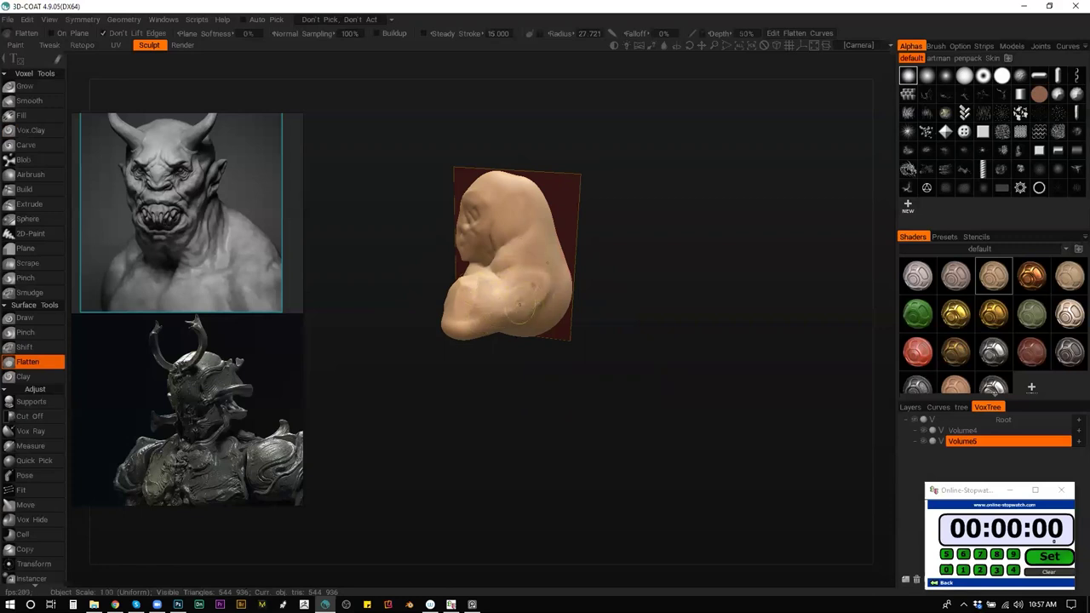
Flatten the face and upper torso and reshape the skull and back of the neck with the Move tool.
mouse_move(597, 300)
left_mouse_down()
mouse_move(834, 256)
mouse_move(700, 325)
mouse_move(621, 244)
mouse_move(591, 275)
mouse_move(499, 257)
mouse_move(504, 249)
left_mouse_up()
key("3")
key("2")
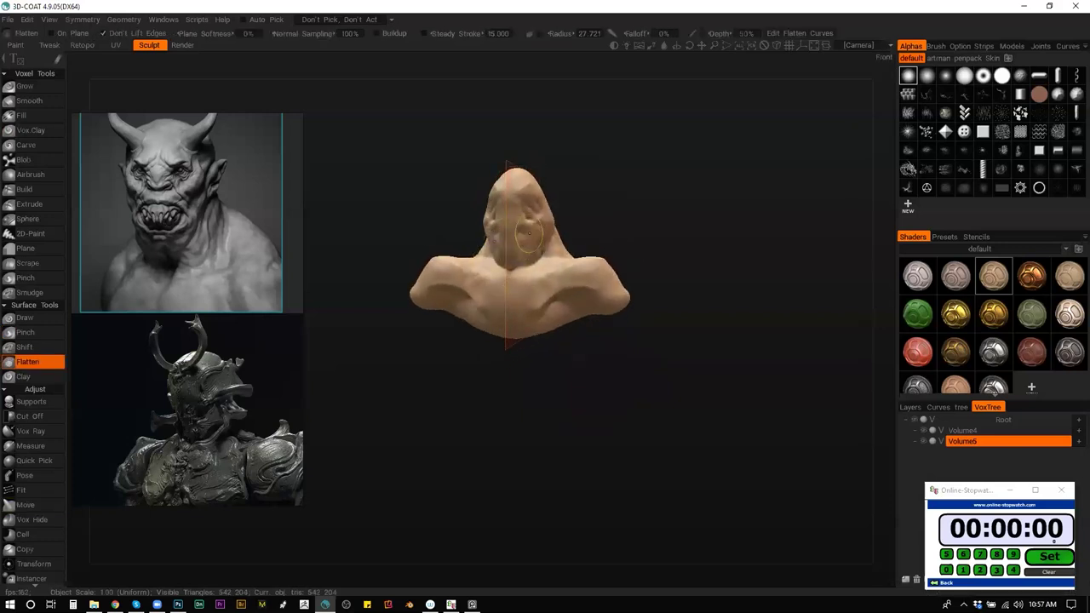
mouse_move(589, 205)
left_mouse_down()
mouse_move(573, 207)
mouse_move(581, 220)
mouse_move(544, 202)
mouse_move(453, 204)
mouse_move(449, 233)
left_mouse_up()
key("1")
mouse_move(532, 180)
left_mouse_down()
mouse_move(519, 193)
mouse_move(548, 201)
left_mouse_up()
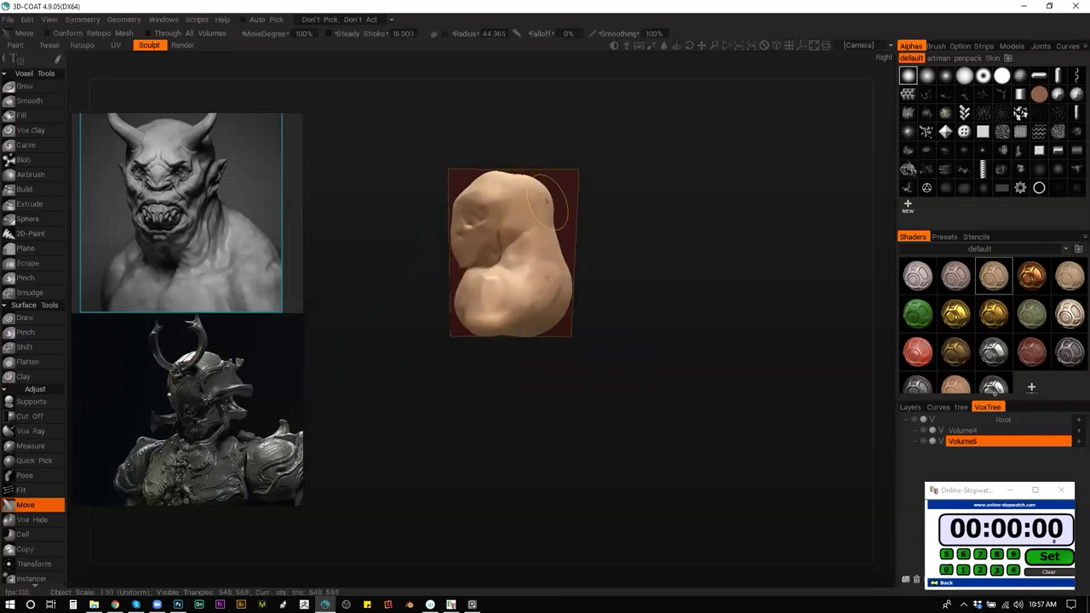
mouse_move(597, 366)
left_mouse_down()
mouse_move(763, 360)
mouse_move(671, 321)
mouse_move(669, 288)
mouse_move(647, 286)
mouse_move(638, 264)
mouse_move(698, 292)
left_mouse_up()
left_click_drag(684, 345, 666, 395)
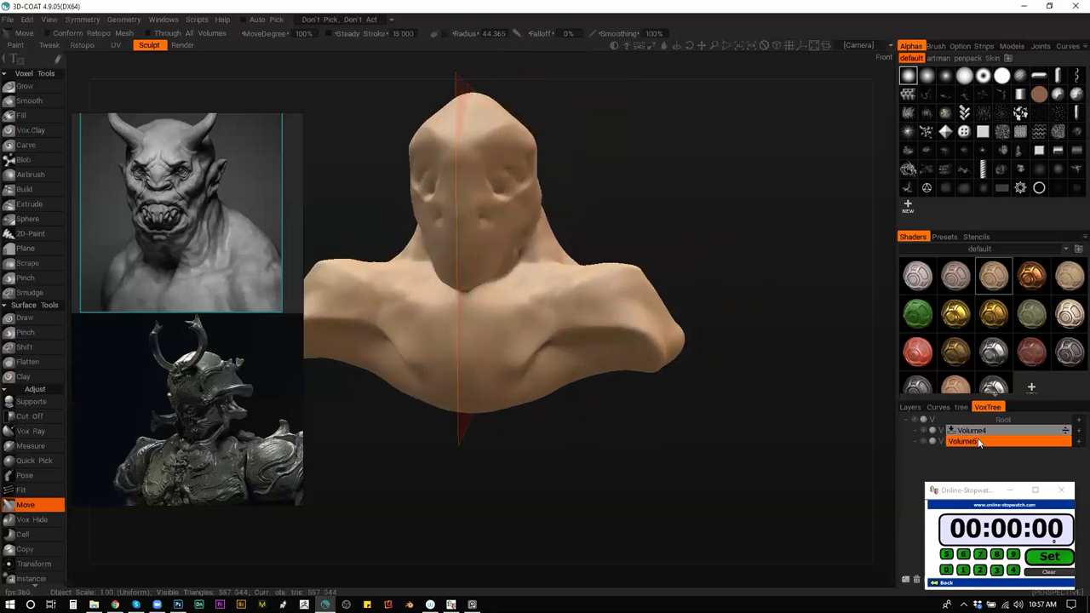
Close the stopwatch window and delete Volume4 from the VoxTree.
left_click(961, 431)
left_click(1061, 490)
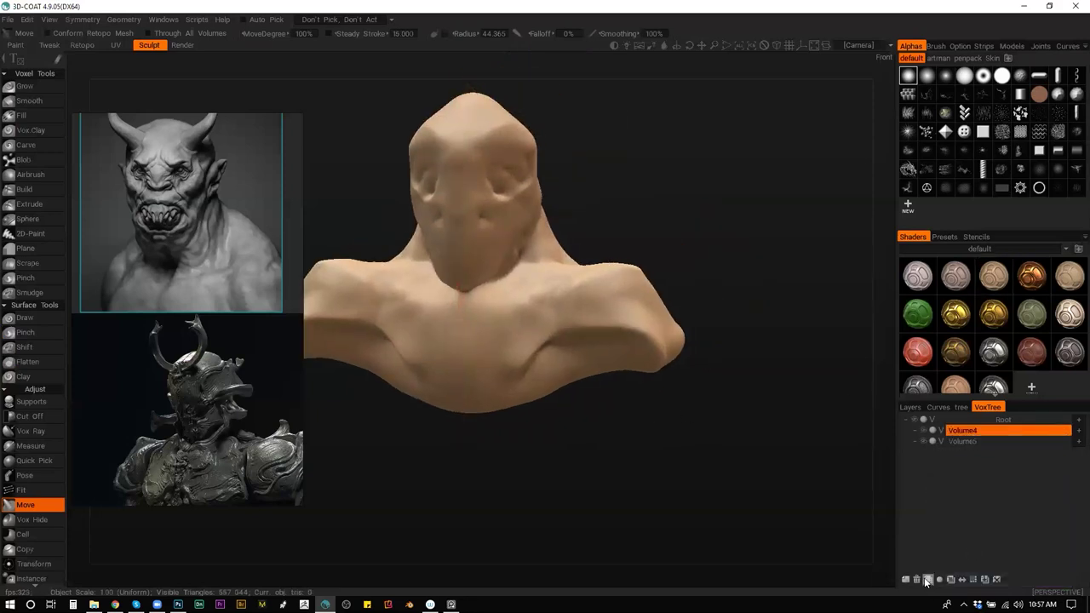
left_click(917, 579)
left_click_drag(638, 255, 687, 248)
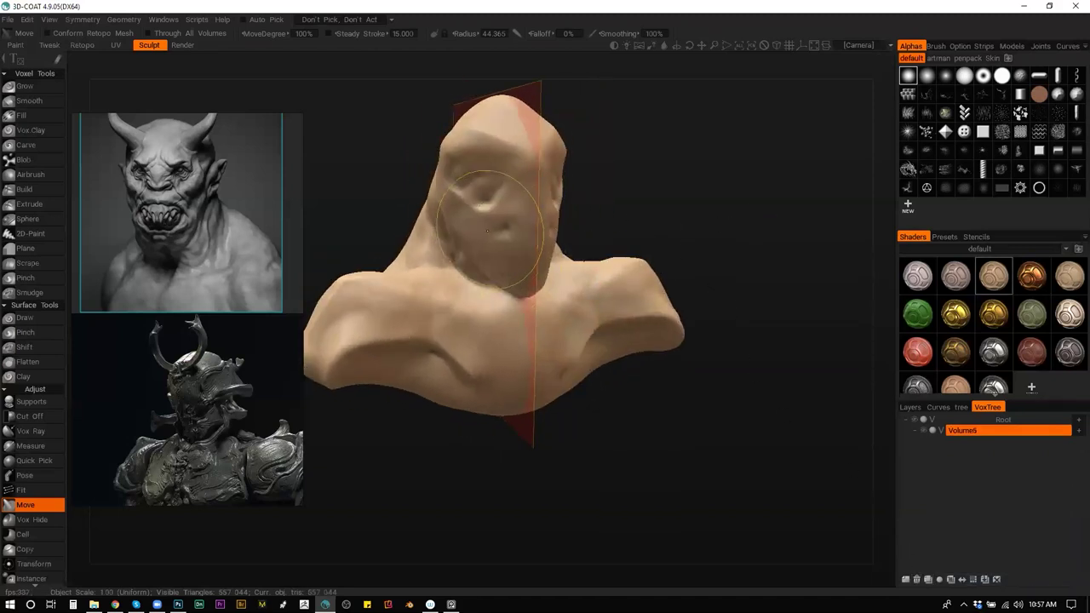
Convert Volume5 from voxel to surface mode.
left_click_drag(660, 262, 615, 234)
left_click(941, 430)
key("s")
left_click(477, 188)
mouse_move(695, 203)
left_mouse_down()
mouse_move(720, 204)
mouse_move(744, 227)
mouse_move(733, 274)
mouse_move(725, 238)
mouse_move(708, 253)
mouse_move(678, 253)
mouse_move(608, 231)
left_mouse_up()
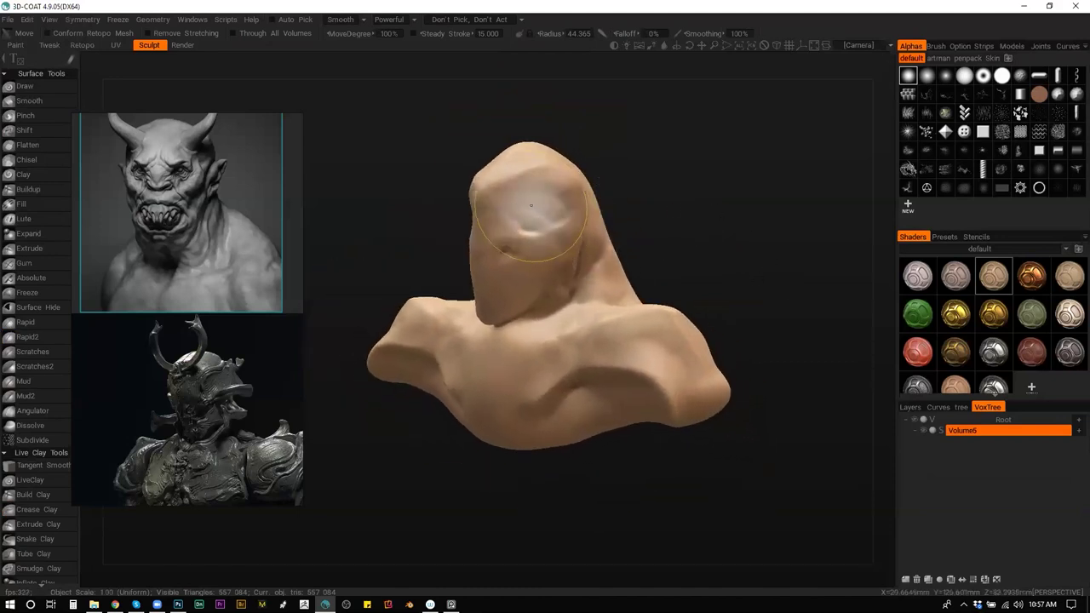
Build up the brow ridge and eyeballs with the surface Clay tool, using the soft white round alpha after testing the square one.
key("2")
scroll(533, 205, "up", 5)
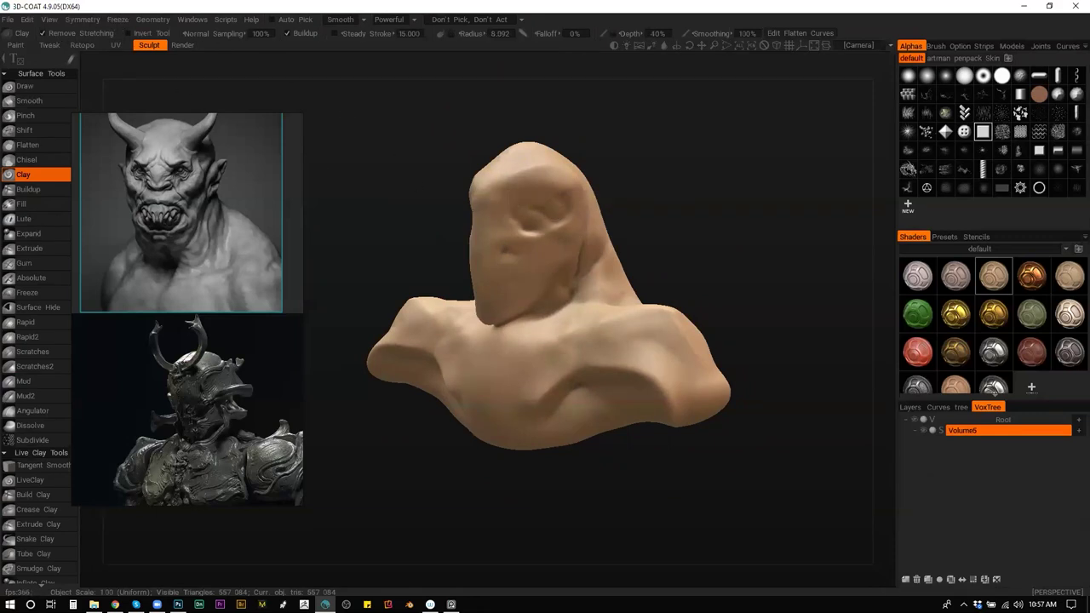
scroll(528, 193, "up", 2)
mouse_move(517, 211)
left_mouse_down()
mouse_move(538, 191)
mouse_move(525, 192)
mouse_move(545, 188)
mouse_move(514, 206)
left_mouse_up()
left_click(965, 78)
mouse_move(520, 195)
left_mouse_down()
mouse_move(512, 204)
mouse_move(518, 196)
left_mouse_up()
scroll(527, 196, "up", 3)
key("ctrl+z")
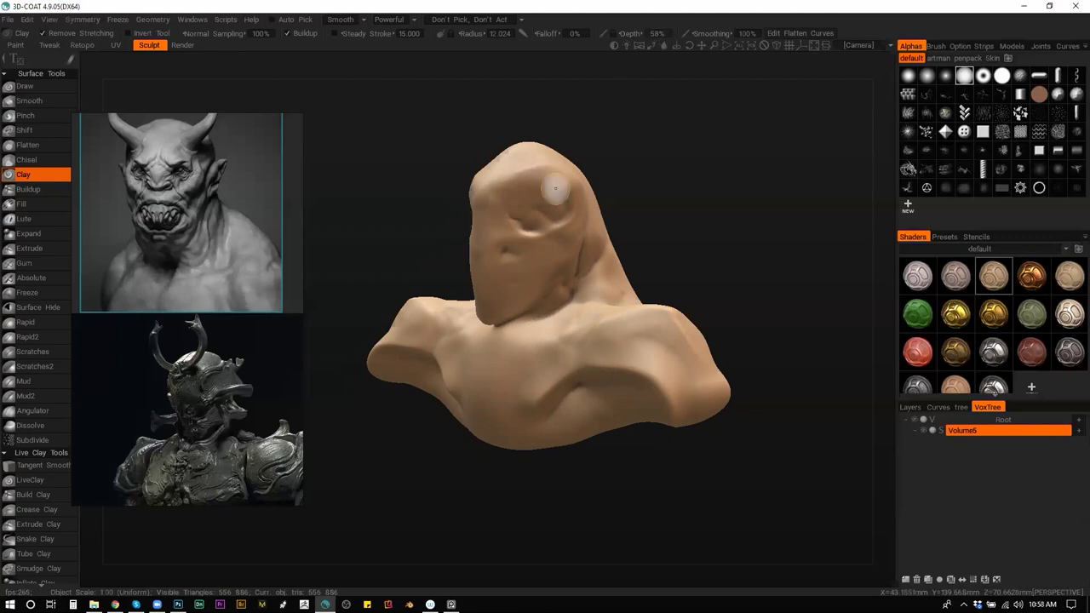
scroll(563, 197, "up", 1)
mouse_move(563, 198)
left_mouse_down()
mouse_move(500, 196)
mouse_move(521, 184)
mouse_move(511, 194)
mouse_move(537, 193)
mouse_move(549, 205)
mouse_move(527, 198)
mouse_move(530, 220)
left_mouse_up()
right_click(522, 194)
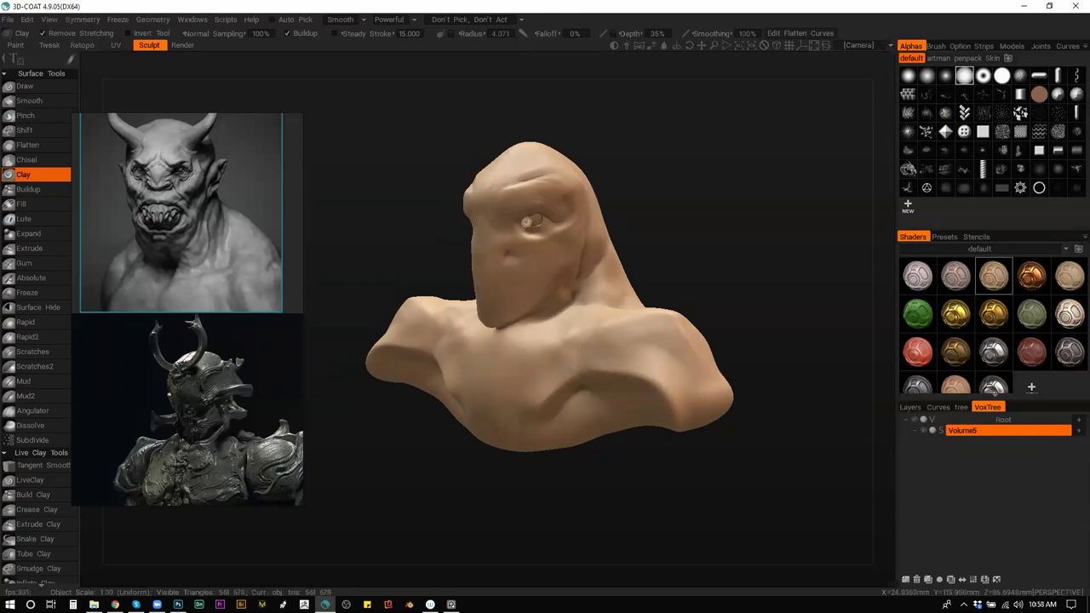
Shape the eyelids and eye sockets with the Clay tool and carve the nostrils and under-eye creases with Pinch.
left_click_drag(514, 233, 494, 228)
left_click_drag(484, 203, 487, 217)
left_click_drag(490, 216, 487, 243)
key("3")
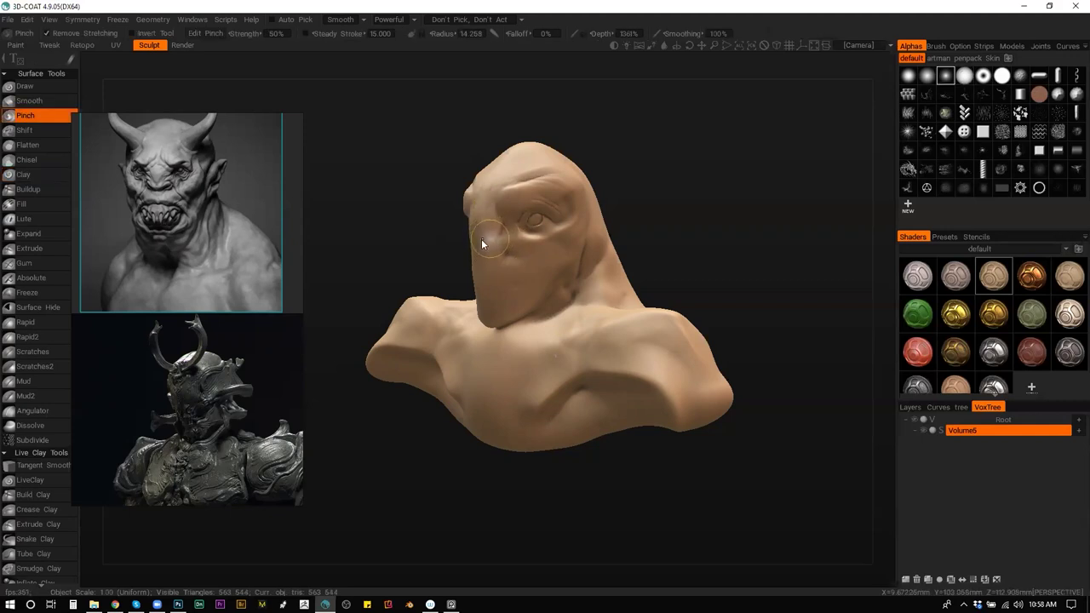
mouse_move(494, 241)
left_mouse_down()
mouse_move(505, 265)
mouse_move(512, 251)
left_mouse_up()
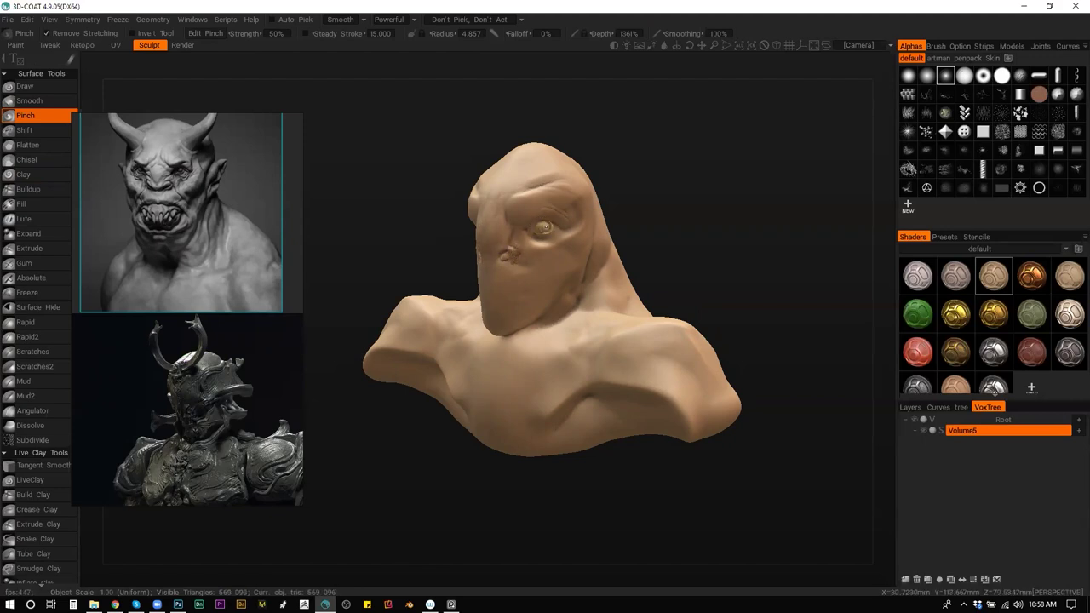
left_click_drag(542, 225, 540, 229)
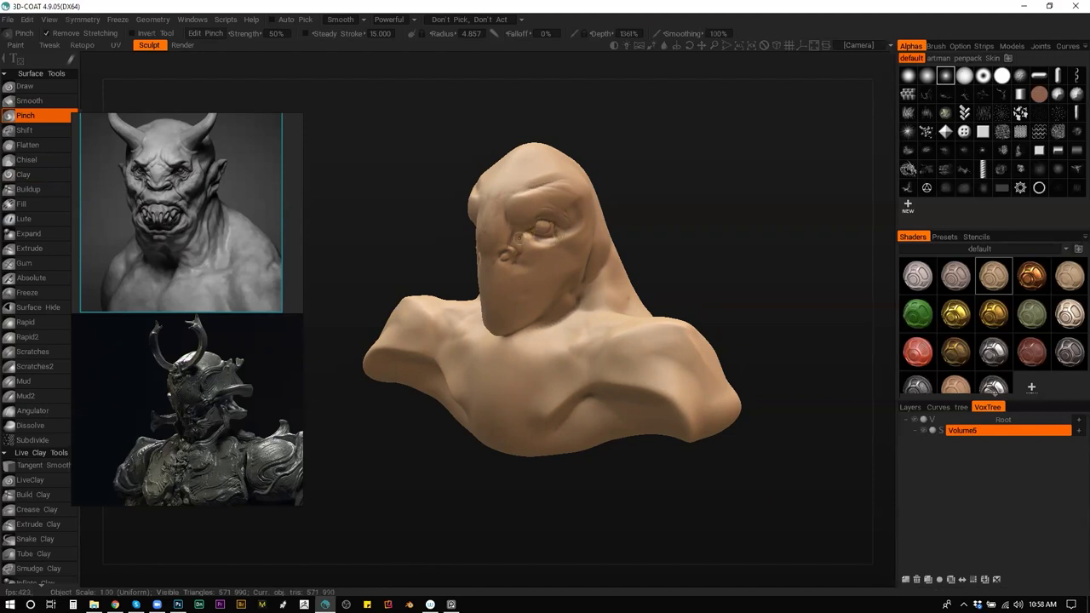
Carve the curved cheek folds around the muzzle, the downturned mouth line and the lip creases with the Pinch tool.
mouse_move(707, 196)
left_mouse_down()
mouse_move(613, 170)
mouse_move(715, 213)
mouse_move(739, 211)
mouse_move(662, 240)
mouse_move(662, 230)
left_mouse_up()
left_click_drag(548, 246, 542, 260)
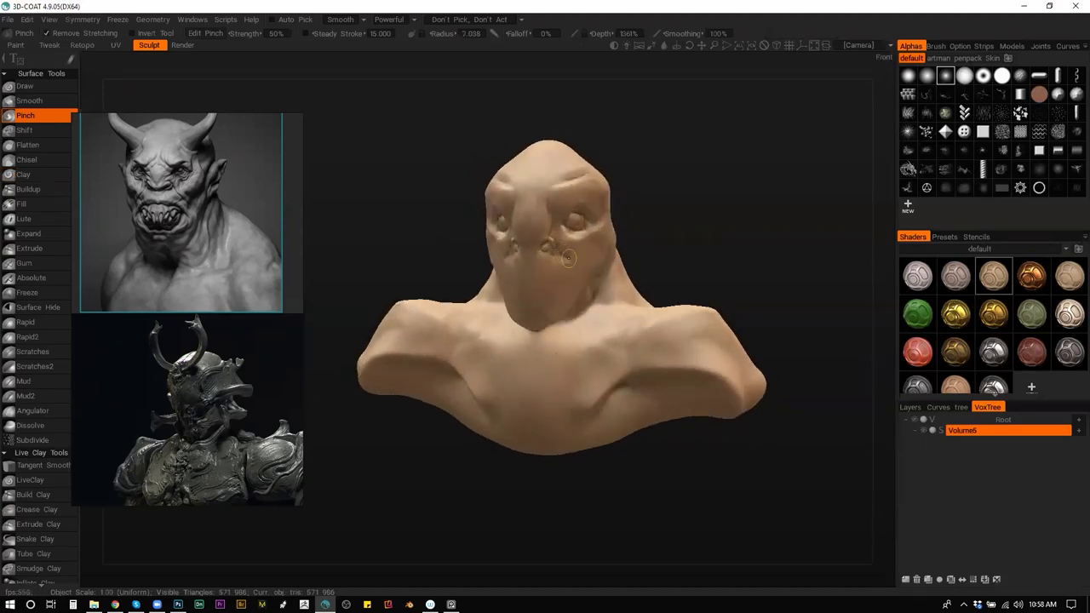
mouse_move(730, 230)
left_mouse_down()
mouse_move(596, 224)
mouse_move(780, 236)
mouse_move(538, 265)
left_mouse_up()
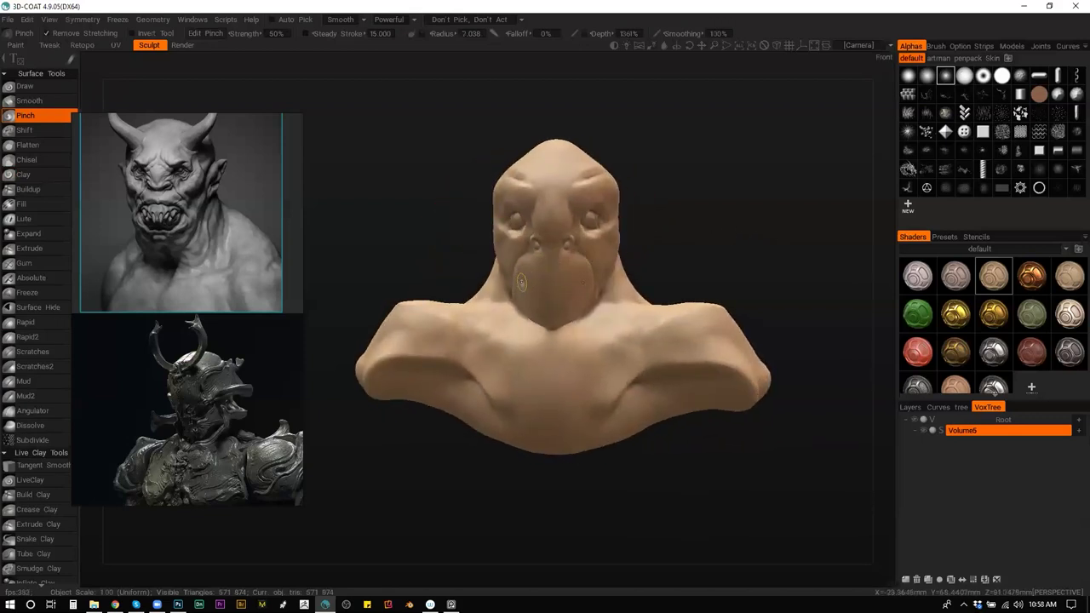
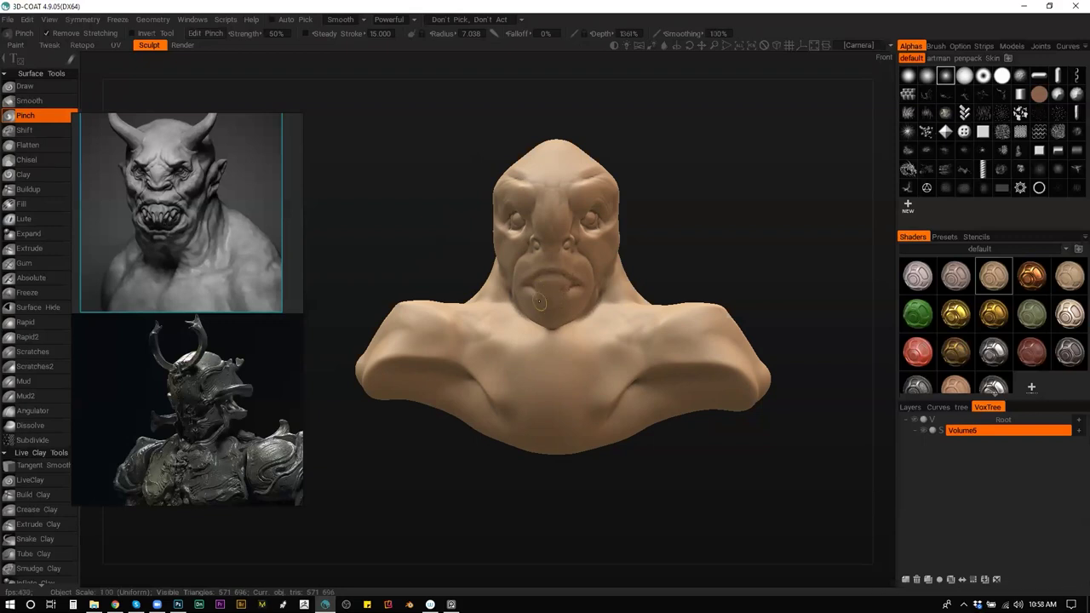
mouse_move(663, 222)
left_mouse_down()
mouse_move(733, 210)
mouse_move(636, 200)
mouse_move(591, 206)
mouse_move(610, 239)
mouse_move(562, 228)
left_mouse_up()
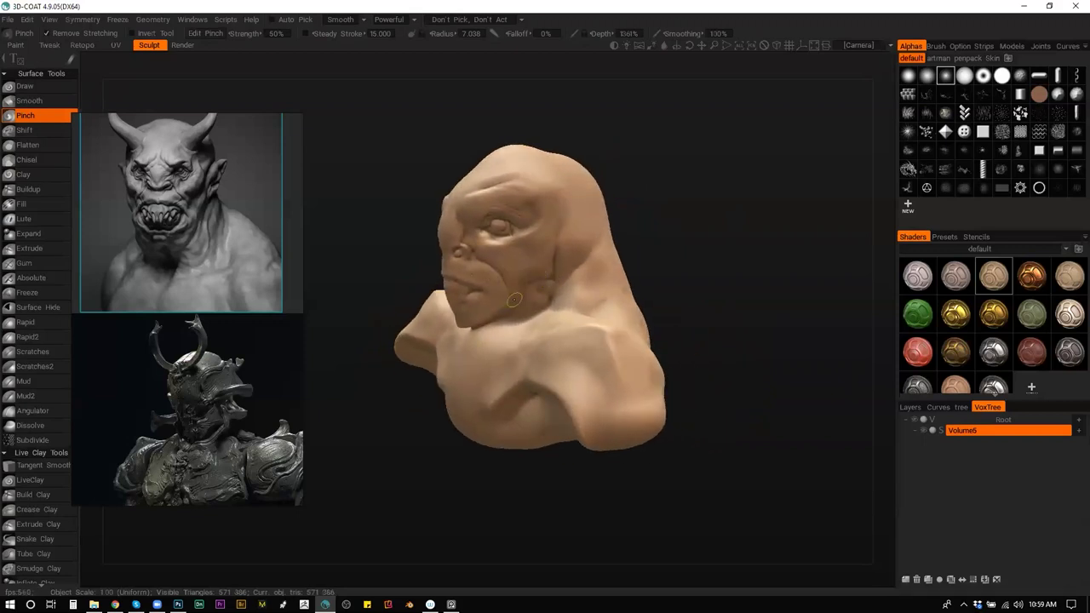
Reshape the cheeks and jaw with a large-radius Move brush, pulling the chin lower and the cheekbones outward.
mouse_move(642, 254)
left_mouse_down()
mouse_move(748, 218)
mouse_move(722, 250)
mouse_move(756, 243)
left_mouse_up()
key("2")
right_click(604, 254)
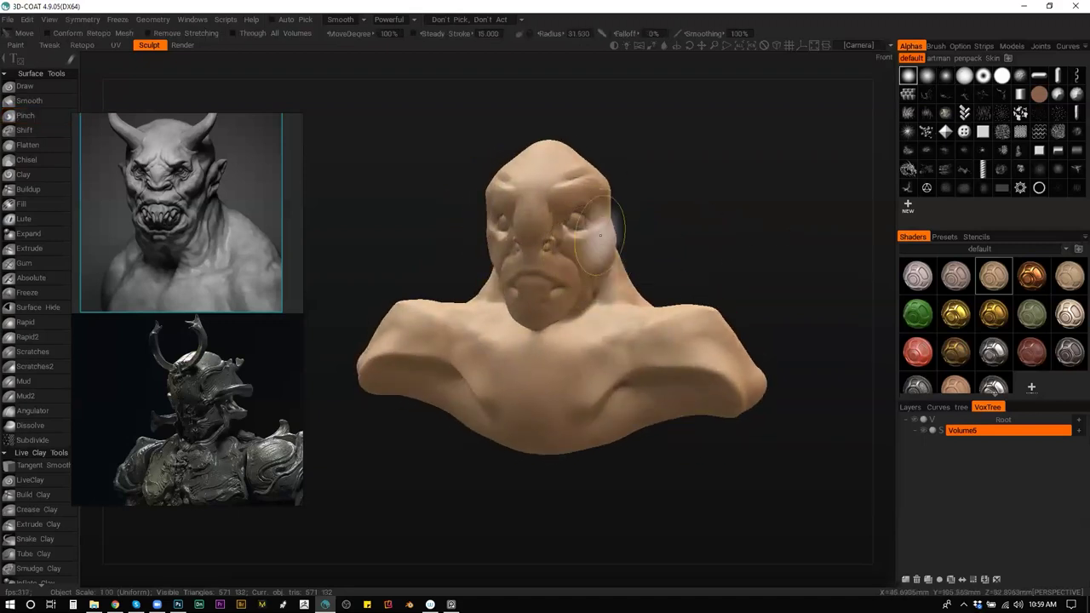
left_click_drag(637, 235, 659, 225)
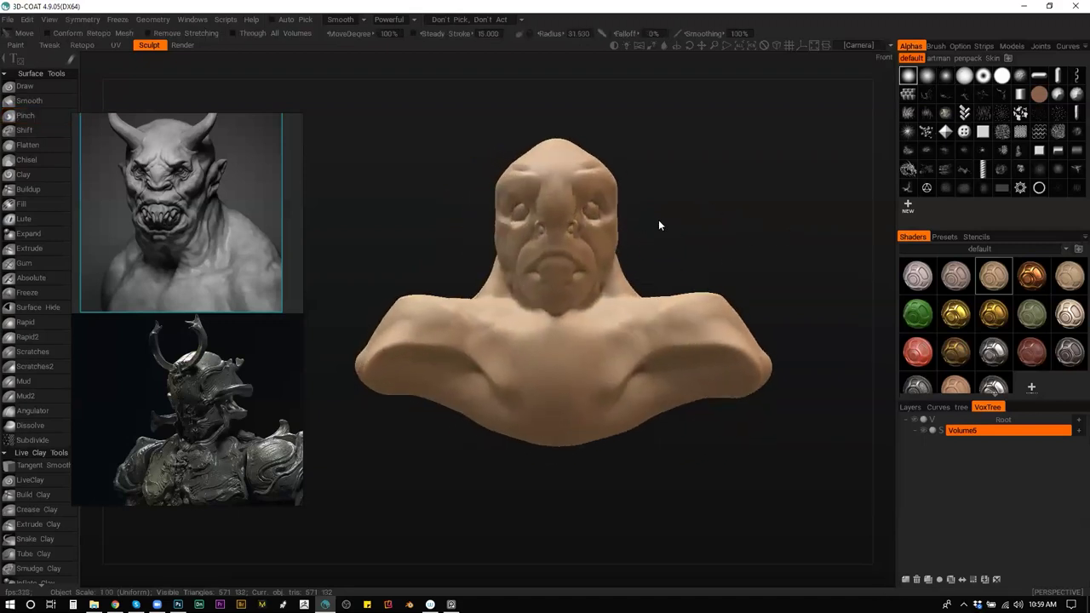
scroll(626, 250, "up", 2)
right_click(620, 251)
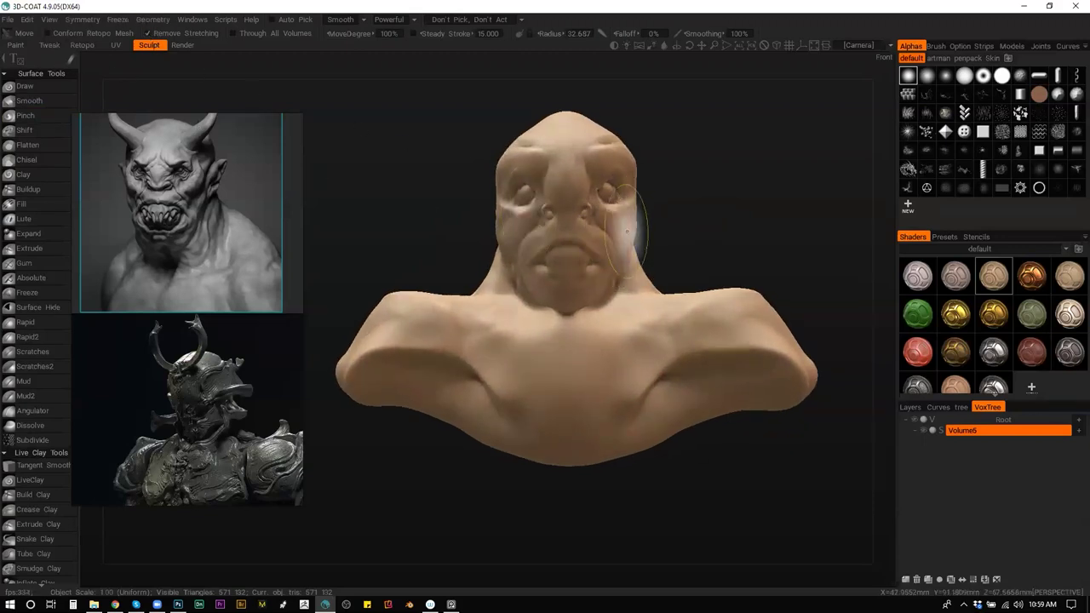
left_click_drag(627, 225, 637, 187)
mouse_move(502, 180)
left_mouse_down()
mouse_move(487, 227)
mouse_move(507, 258)
mouse_move(502, 266)
left_mouse_up()
mouse_move(558, 256)
left_mouse_down()
mouse_move(584, 292)
mouse_move(587, 320)
left_mouse_up()
Refine the brow, eye and cheekbone contours with the Move tool, reducing the brush radius to about 15.7.
mouse_move(583, 204)
left_mouse_down()
mouse_move(563, 196)
mouse_move(585, 214)
mouse_move(587, 186)
left_mouse_up()
left_click_drag(703, 145, 647, 103)
mouse_move(509, 152)
left_mouse_down()
mouse_move(523, 194)
mouse_move(519, 173)
left_mouse_up()
key("[")
mouse_move(652, 132)
left_mouse_down()
mouse_move(784, 185)
mouse_move(770, 194)
left_mouse_up()
left_click_drag(606, 215, 615, 217)
mouse_move(729, 220)
left_mouse_down()
mouse_move(674, 215)
mouse_move(696, 211)
mouse_move(826, 260)
left_mouse_up()
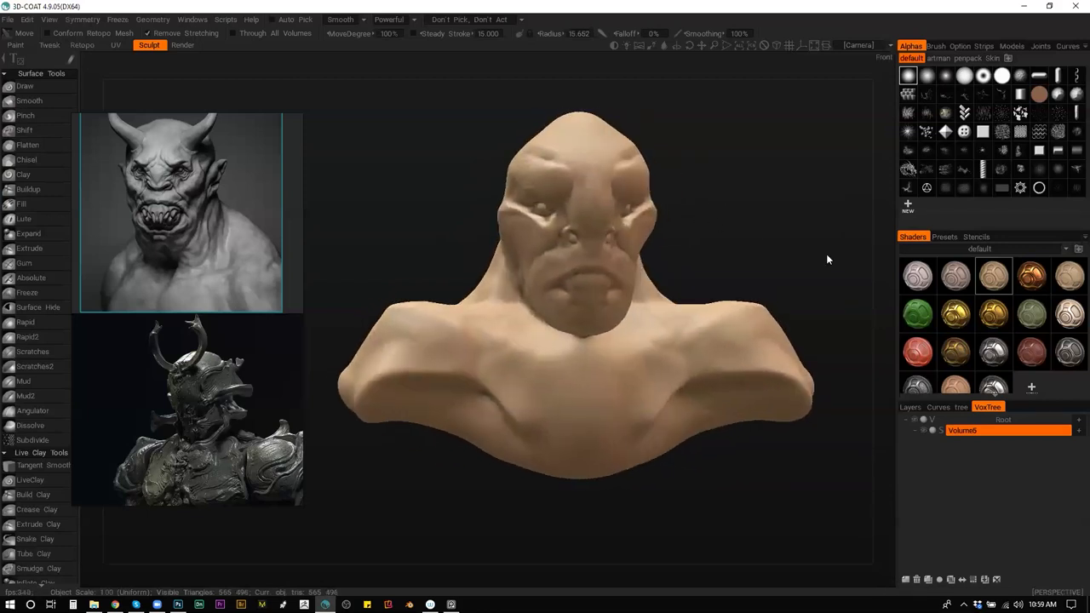
Try several gold, tan, pinkish and pale gray shaders from the default library on the bust.
left_click(962, 318)
left_click_drag(727, 220, 749, 234)
left_click(480, 360)
left_click(993, 313)
left_click(993, 275)
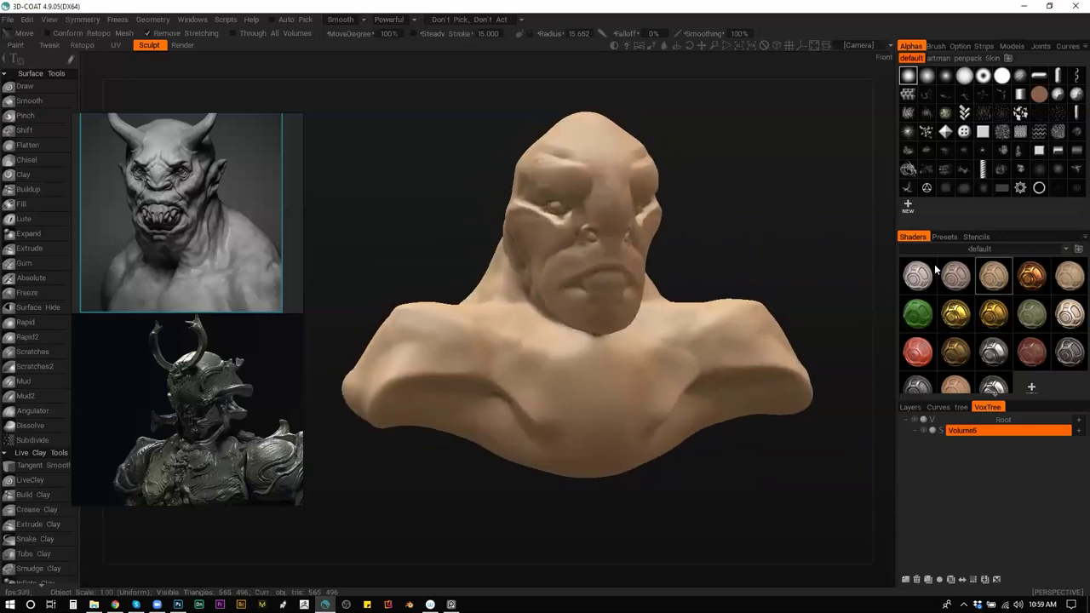
left_click(956, 281)
left_click(1068, 275)
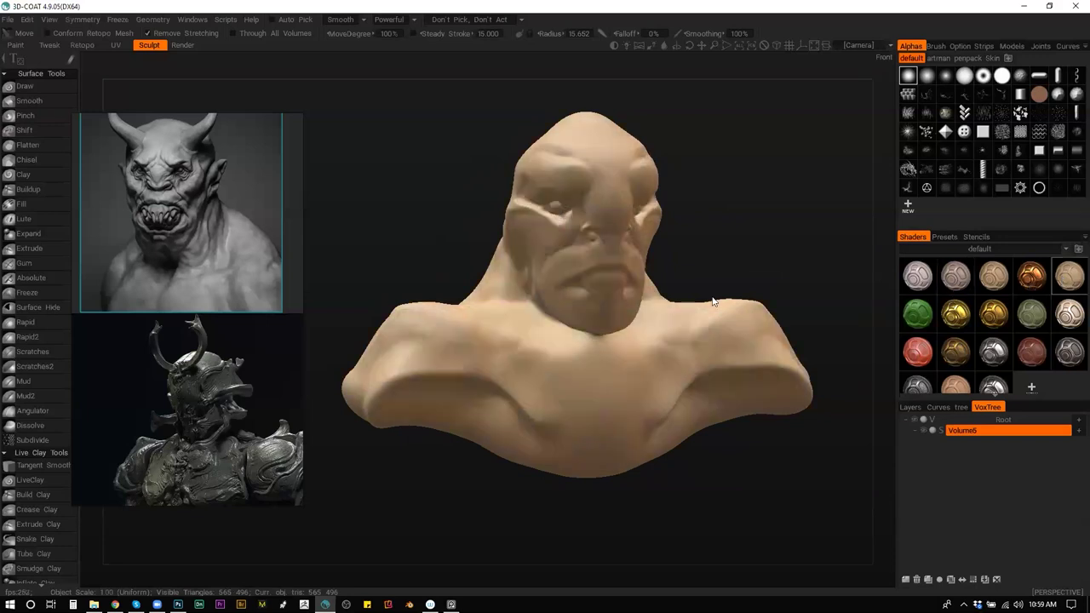
left_click_drag(714, 304, 759, 235)
left_click(941, 274)
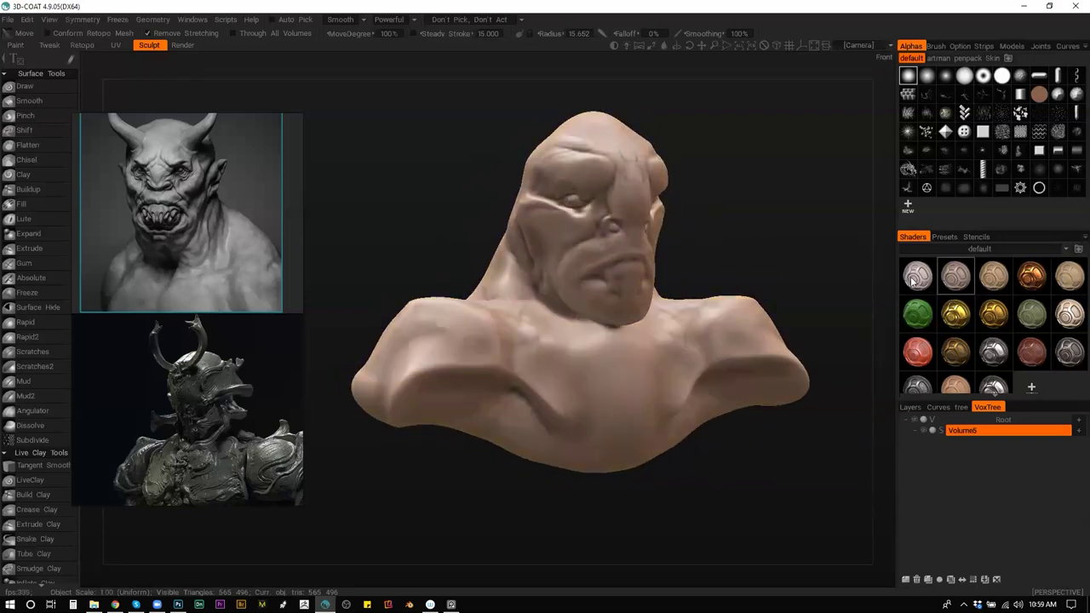
left_click(913, 279)
Try the gray and white shaders from the MyMat library on the bust and return to the default library.
left_click(986, 249)
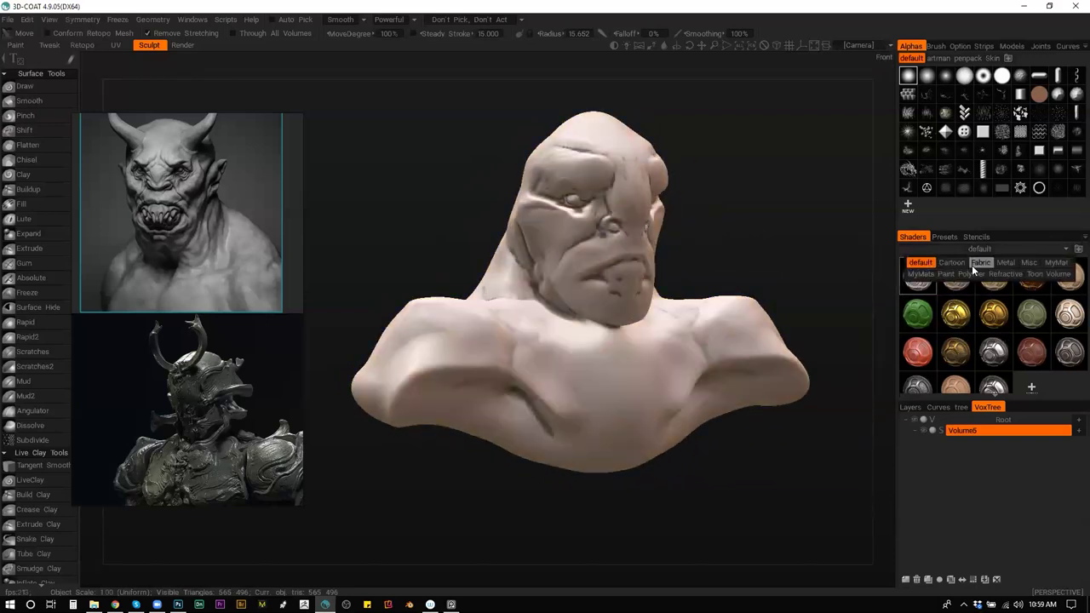
left_click(1052, 265)
left_click(955, 274)
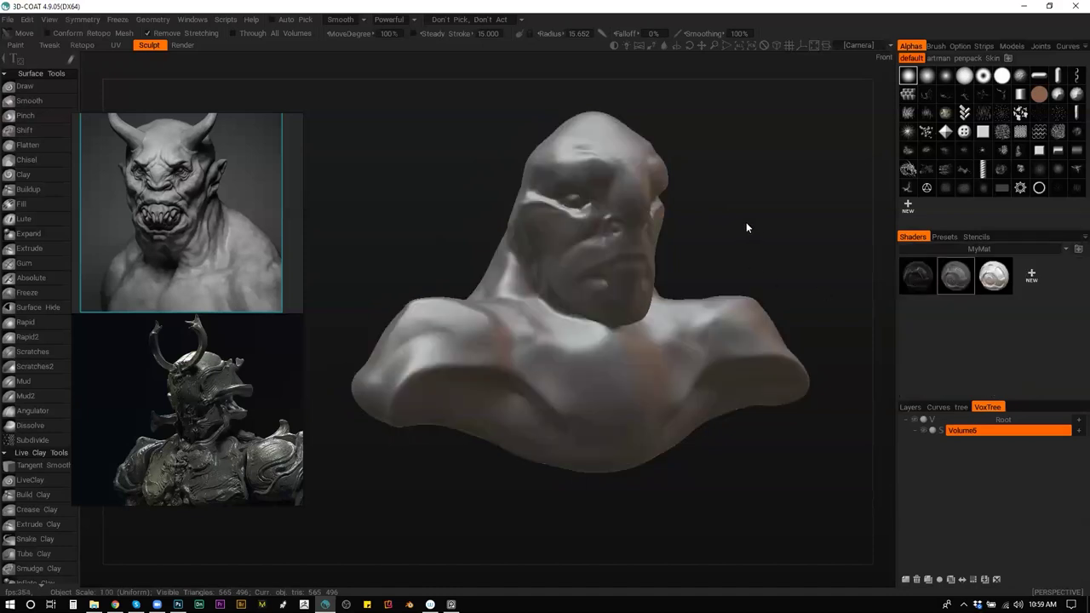
left_click(993, 274)
left_click(1040, 250)
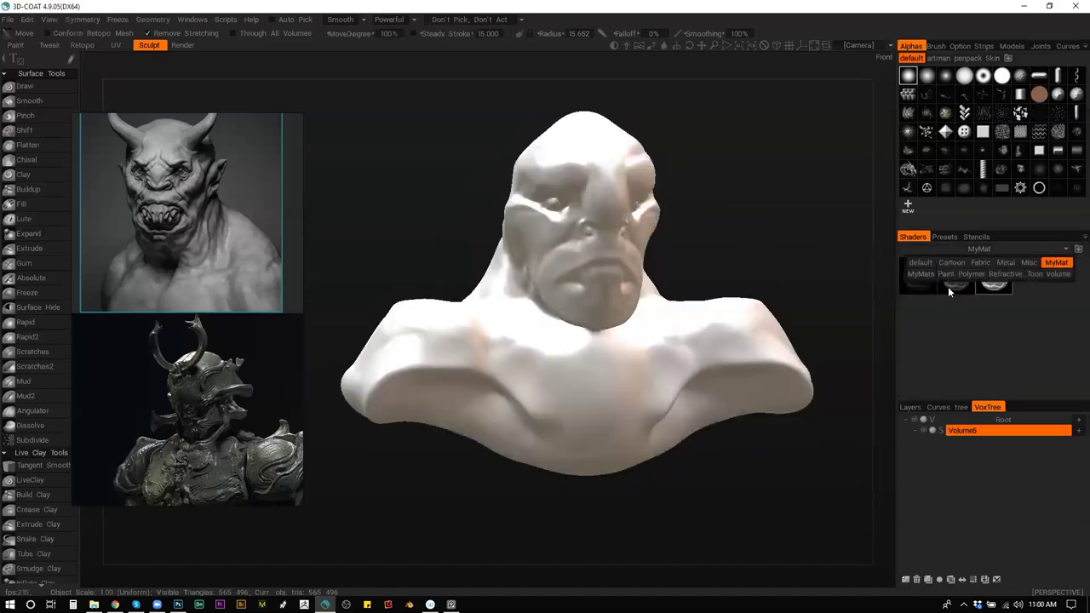
left_click(923, 272)
left_click(986, 249)
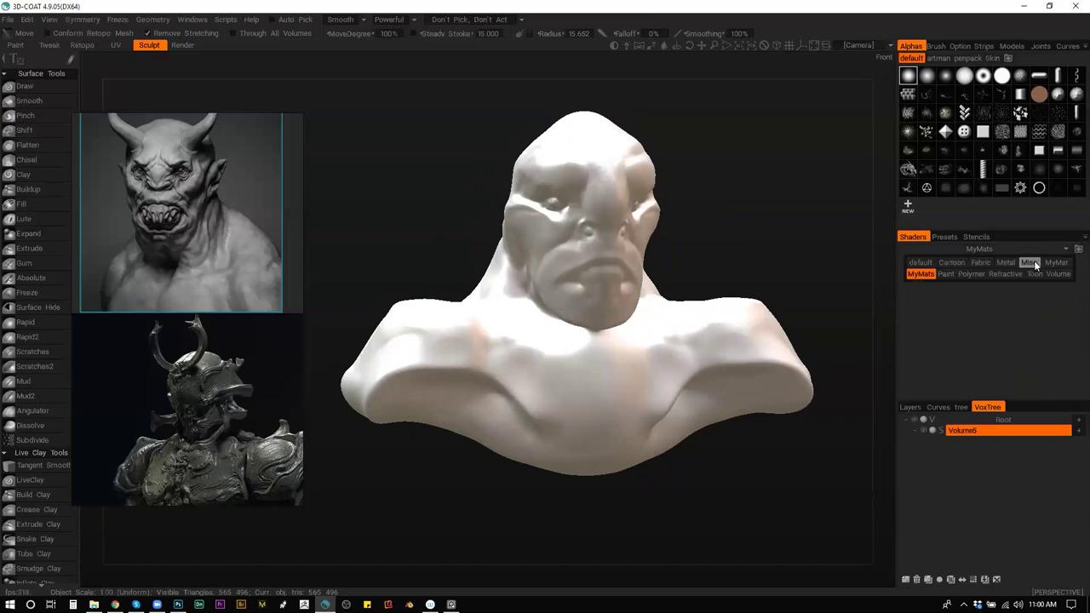
left_click(921, 262)
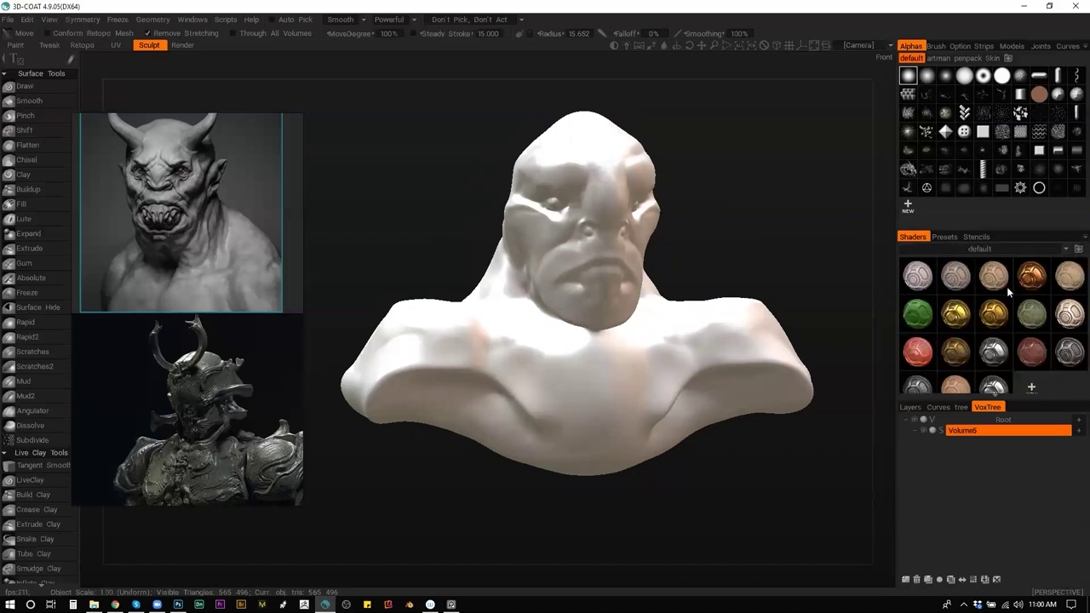
Compare the pale gray, cream, copper and pinkish default shaders on the bust, and reapply the original tan clay shader.
left_click(918, 275)
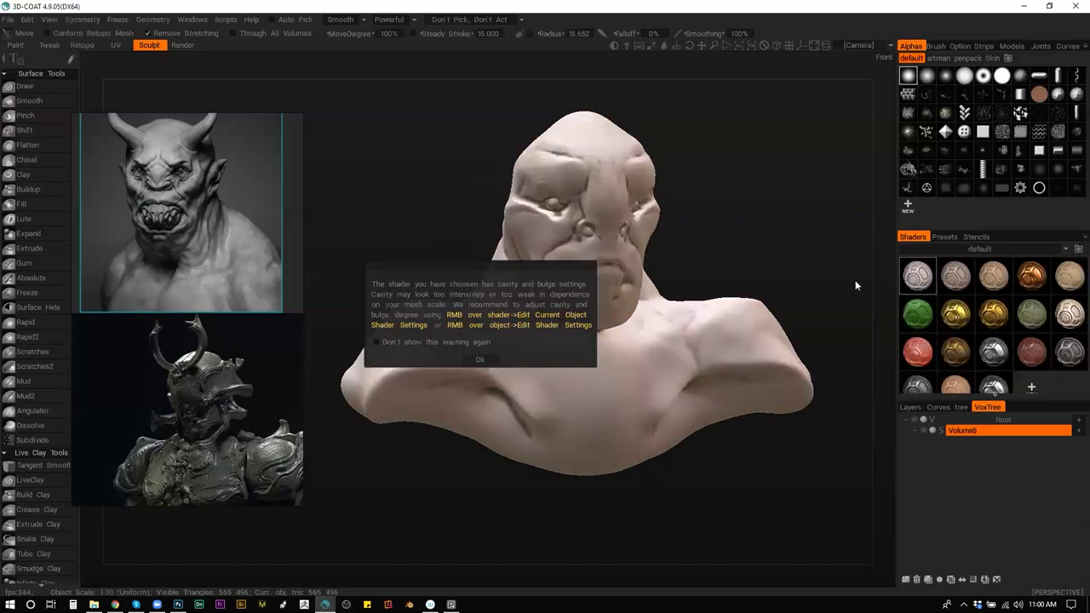
left_click(1062, 322)
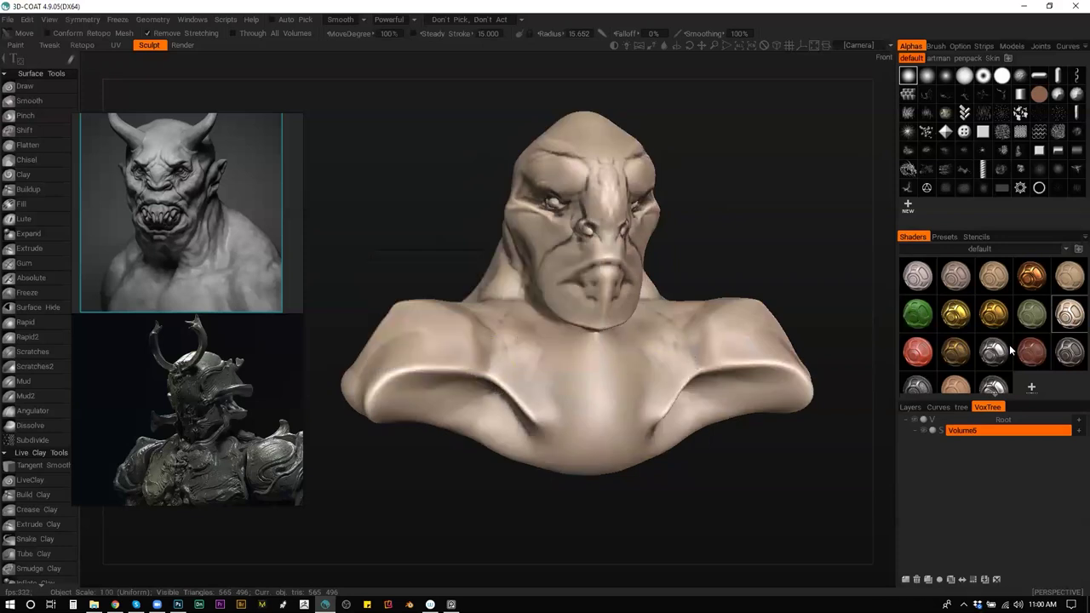
left_click(1038, 318)
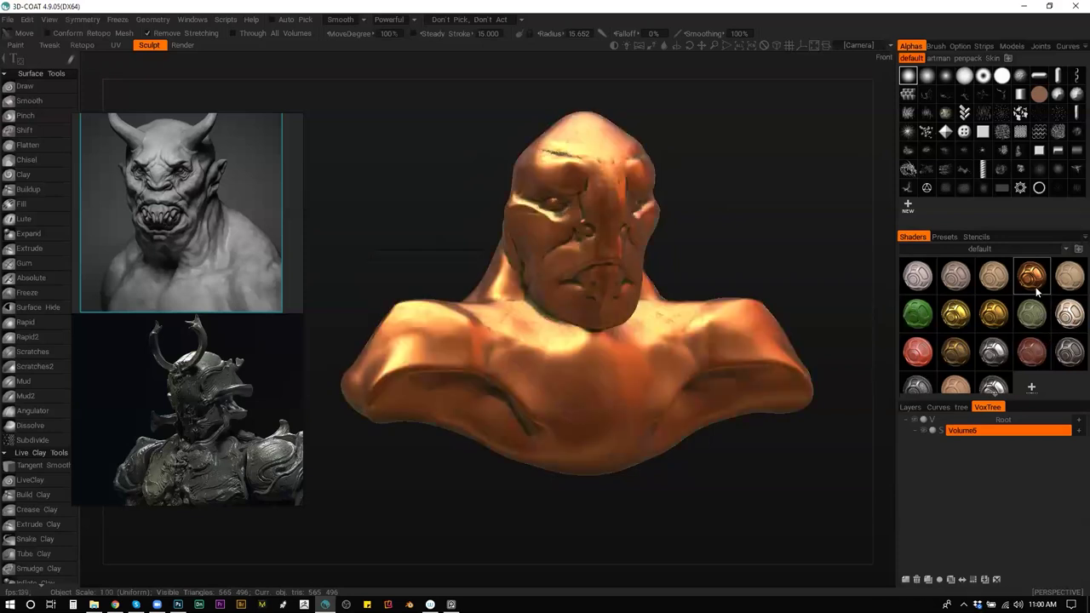
left_click(1069, 288)
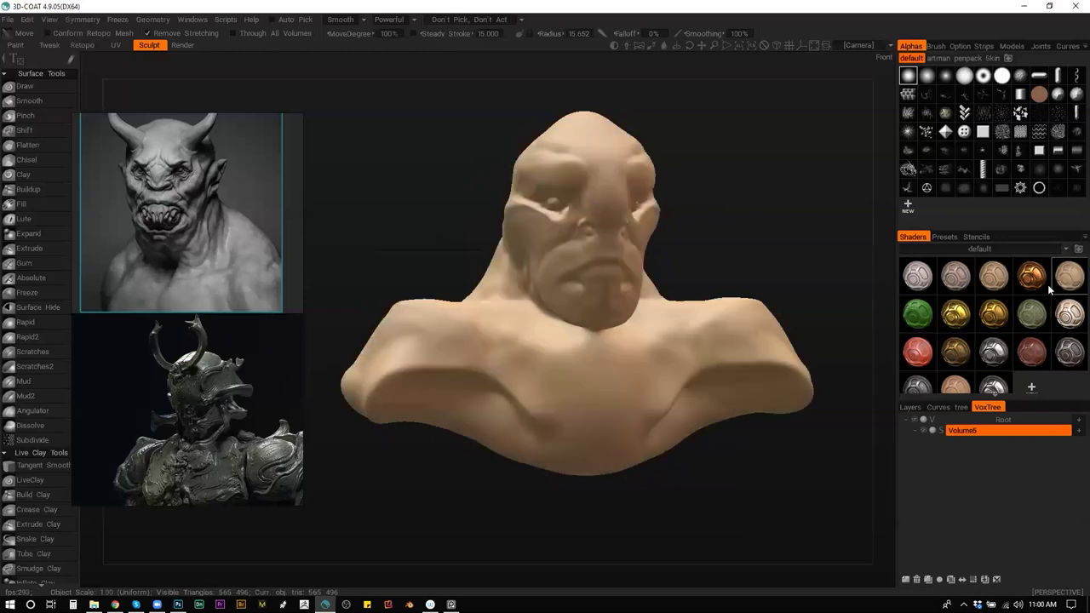
left_click_drag(711, 270, 787, 231)
left_click(1000, 286)
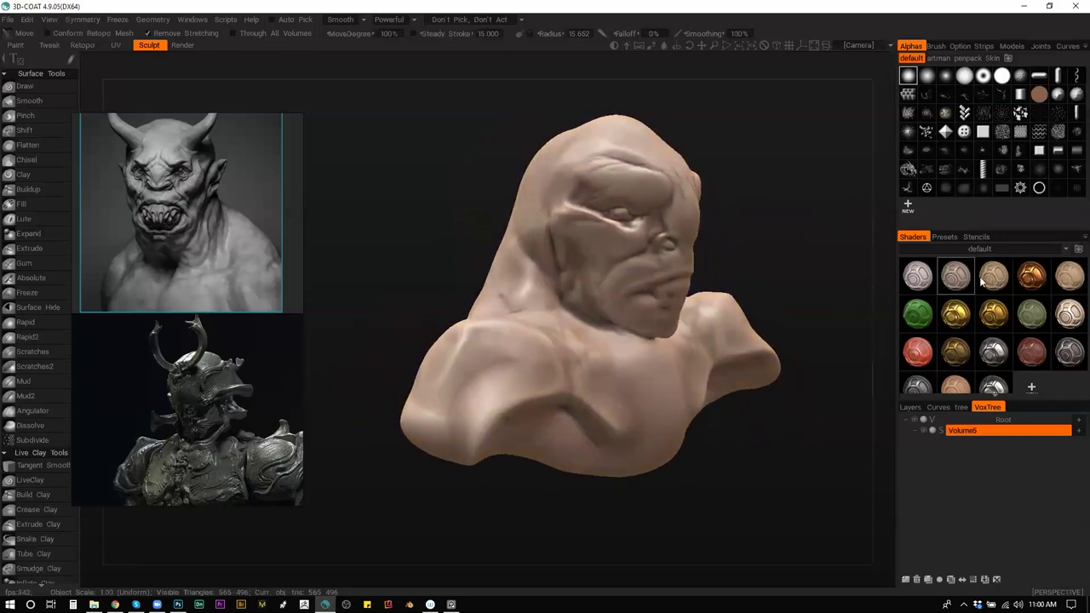
mouse_move(723, 246)
left_mouse_down()
mouse_move(677, 229)
mouse_move(689, 244)
mouse_move(733, 254)
mouse_move(681, 238)
left_mouse_up()
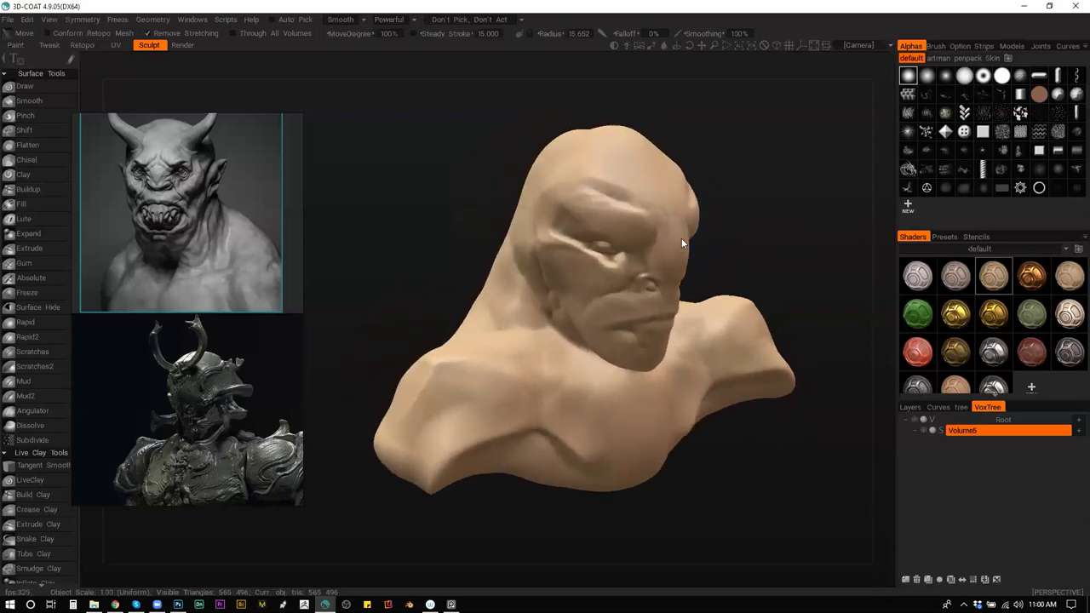
Build up round horn bases with raised rims on the forehead using the Clay tool.
key("3")
mouse_move(600, 186)
left_mouse_down()
mouse_move(629, 193)
mouse_move(592, 184)
left_mouse_up()
scroll(587, 169, "up", 2)
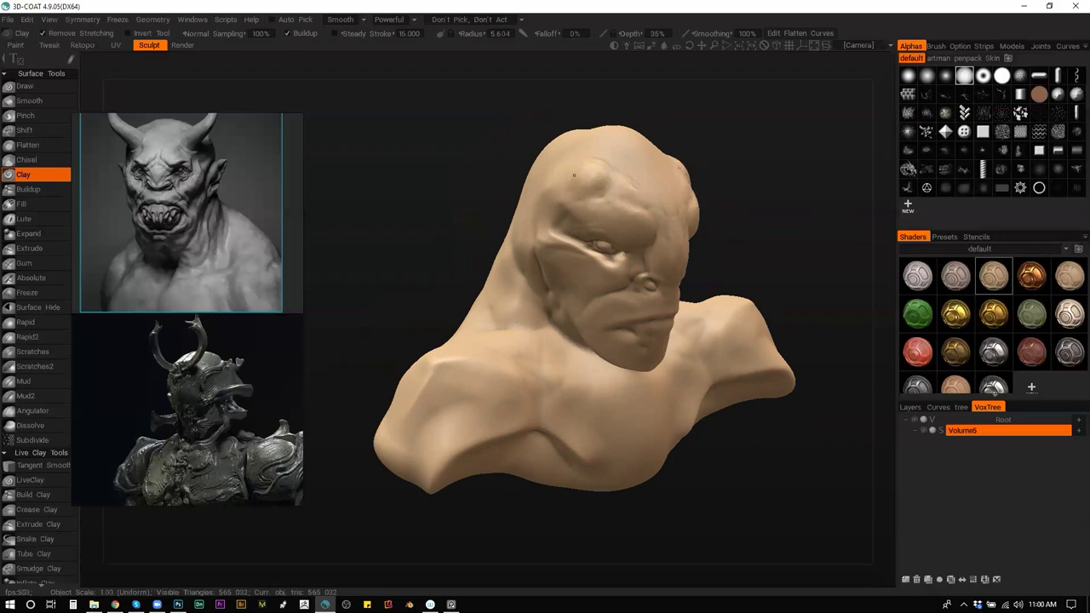
mouse_move(589, 170)
left_mouse_down()
mouse_move(585, 186)
mouse_move(600, 202)
mouse_move(591, 191)
left_mouse_up()
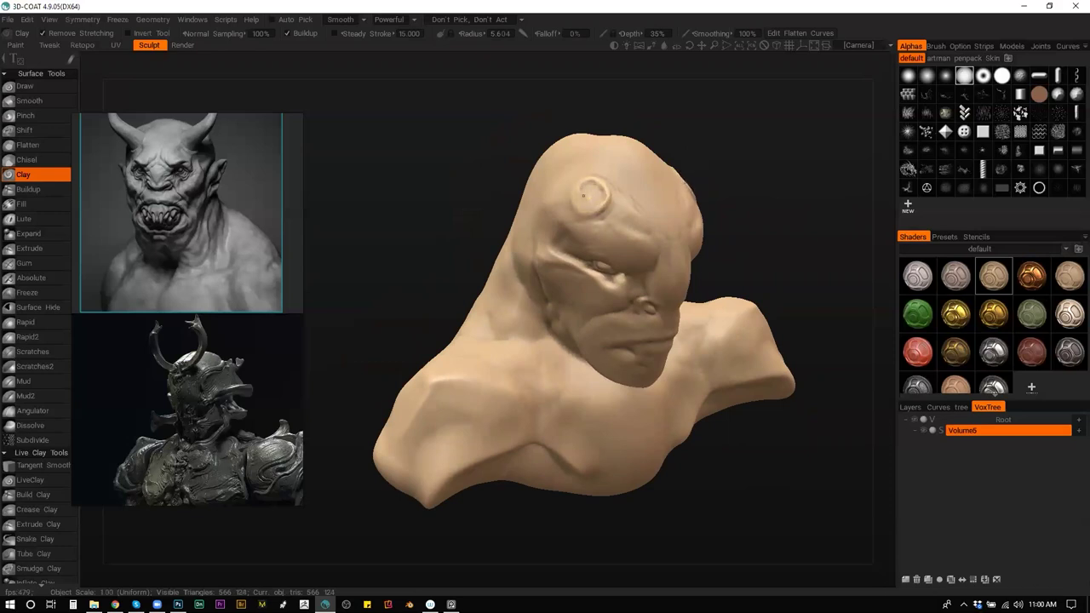
Add fine folds along the eyelids, brow and nose bridge with the Clay tool at a radius of about 2.6.
mouse_move(762, 198)
left_mouse_down()
mouse_move(775, 200)
mouse_move(703, 177)
mouse_move(747, 192)
mouse_move(744, 178)
mouse_move(769, 184)
mouse_move(746, 184)
left_mouse_up()
left_click_drag(389, 219, 398, 238)
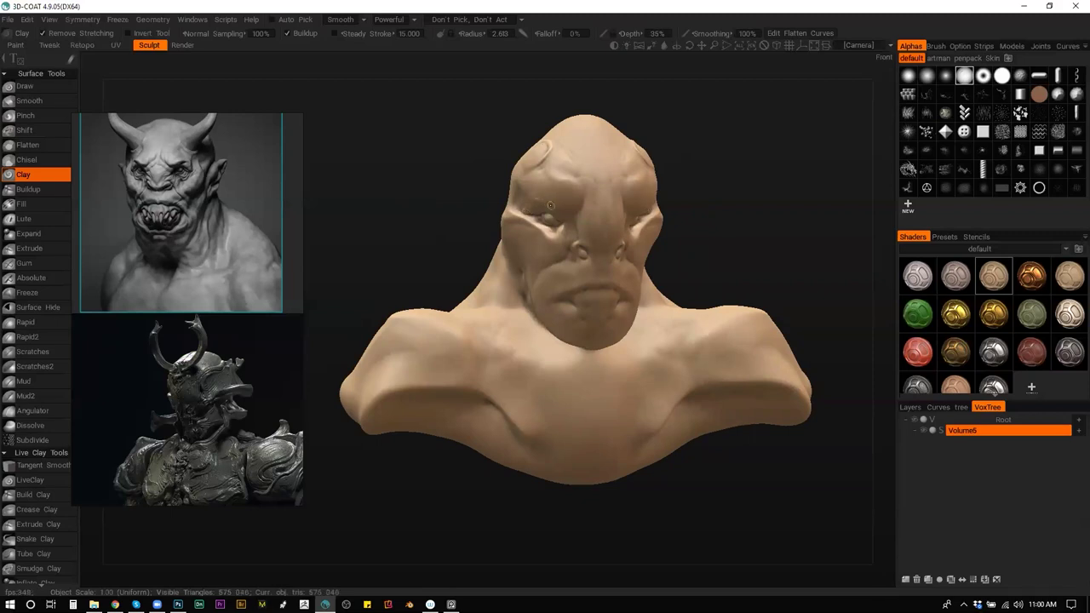
mouse_move(529, 208)
left_mouse_down()
mouse_move(556, 206)
mouse_move(573, 228)
mouse_move(566, 210)
mouse_move(584, 231)
mouse_move(565, 203)
mouse_move(587, 216)
mouse_move(572, 200)
mouse_move(598, 180)
left_mouse_up()
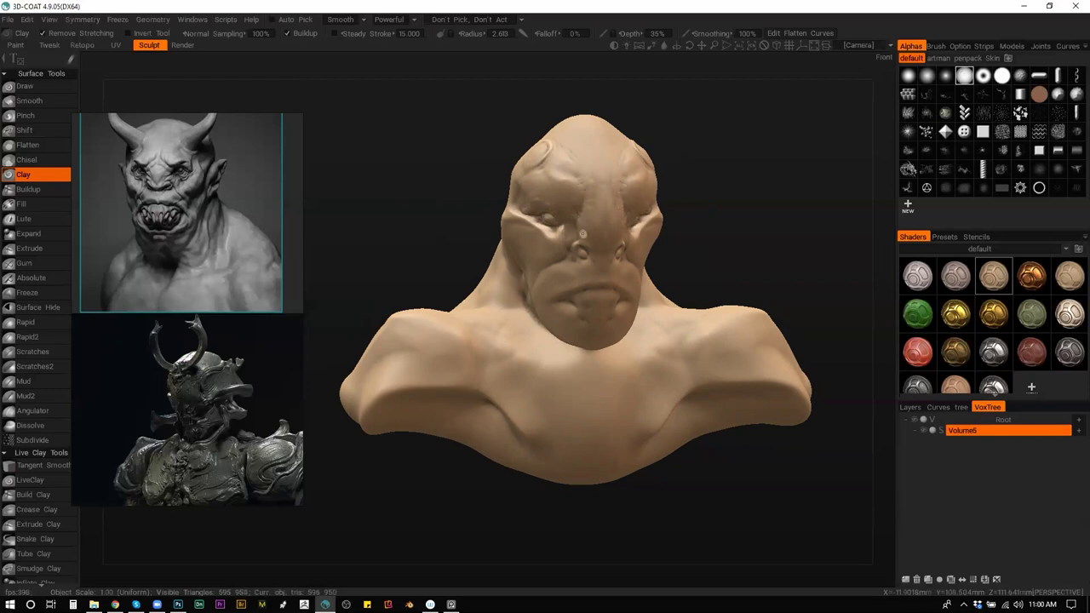
Carve wrinkles around the nostrils and under the eyes with the Pinch tool, raising its depth to 1416%.
key("3")
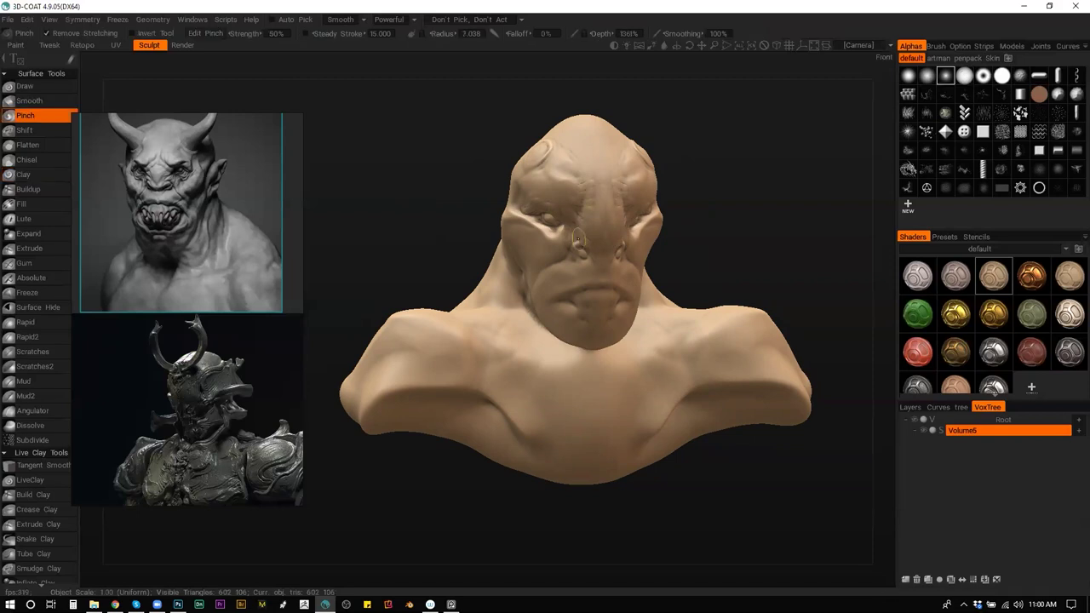
key("plus")
key("plus")
key("plus")
left_click_drag(576, 235, 589, 240)
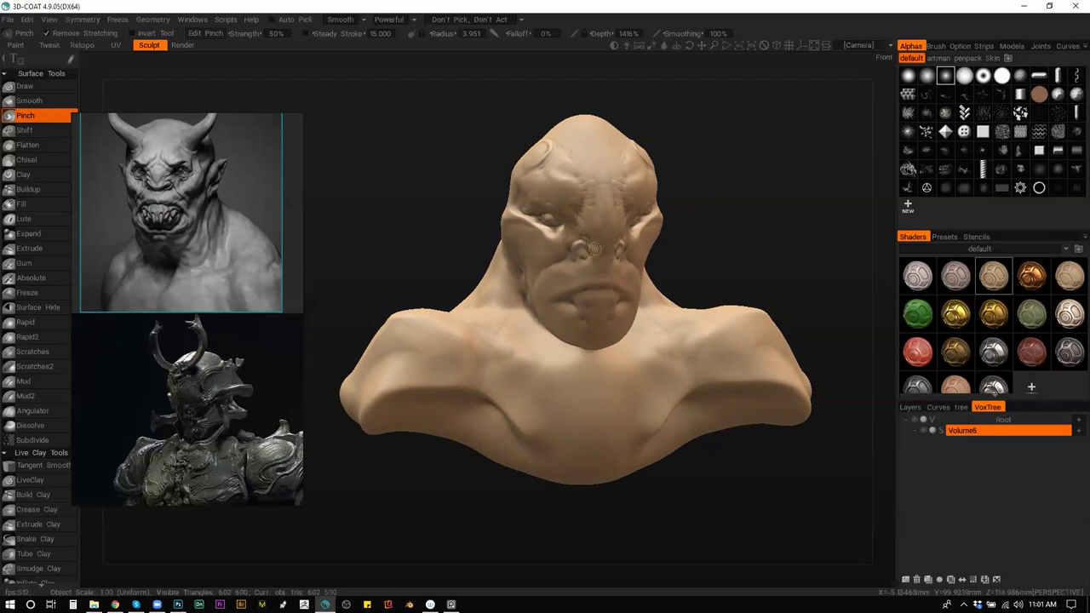
left_click_drag(566, 242, 550, 253)
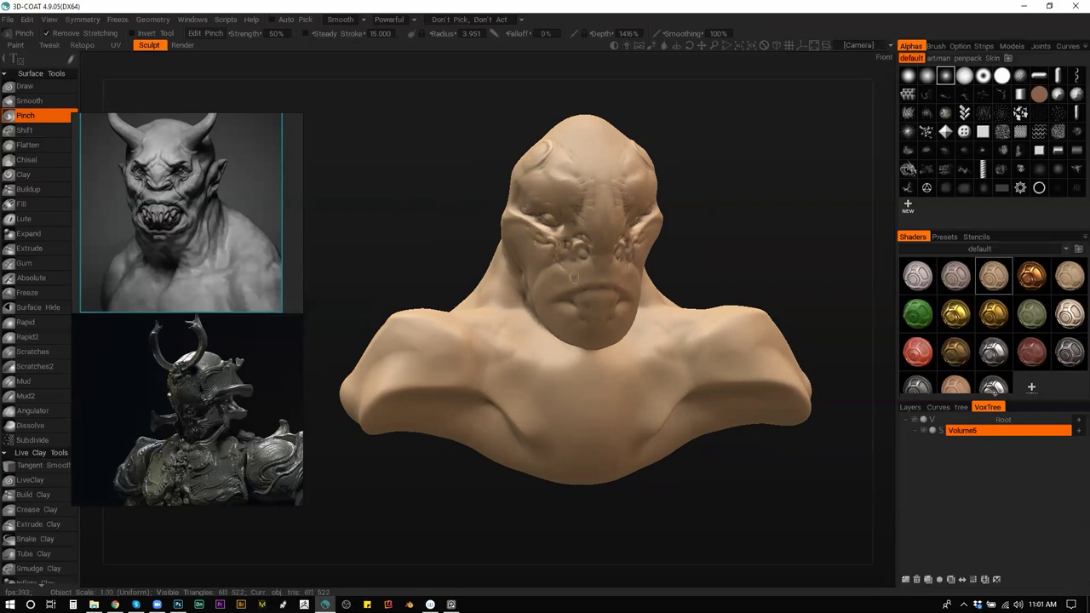
Carve tooth-like vertical creases into the lower lip and deepen the mouth line with the Pinch tool.
mouse_move(582, 289)
left_mouse_down()
mouse_move(547, 274)
mouse_move(563, 293)
left_mouse_up()
mouse_move(594, 287)
left_mouse_down()
mouse_move(567, 292)
mouse_move(570, 270)
mouse_move(603, 259)
mouse_move(593, 277)
mouse_move(576, 279)
mouse_move(585, 287)
left_mouse_up()
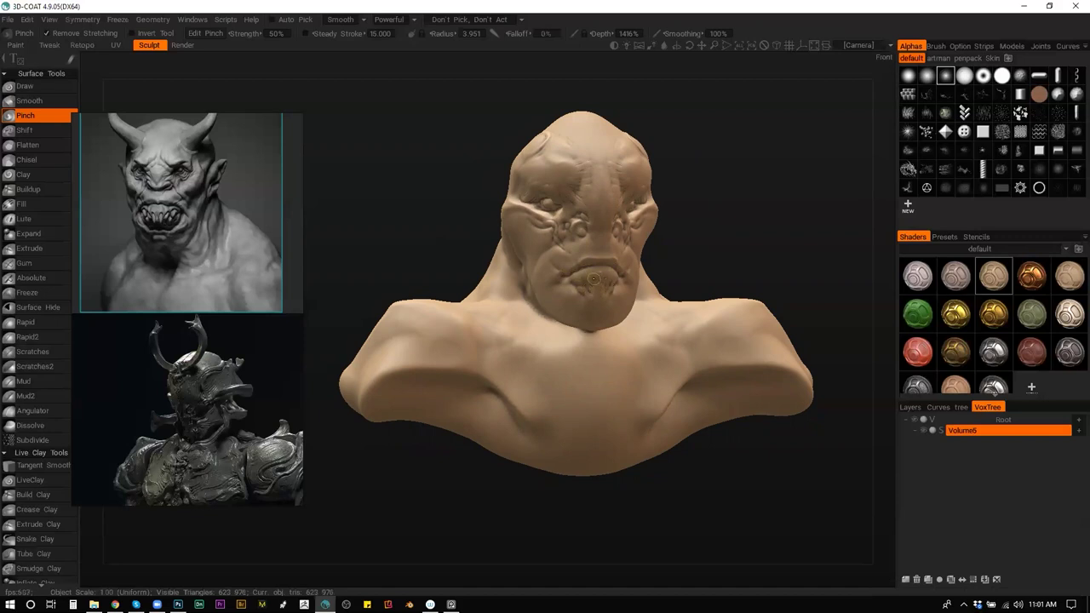
mouse_move(597, 277)
left_mouse_down()
mouse_move(591, 304)
mouse_move(580, 297)
mouse_move(590, 308)
mouse_move(562, 288)
left_mouse_up()
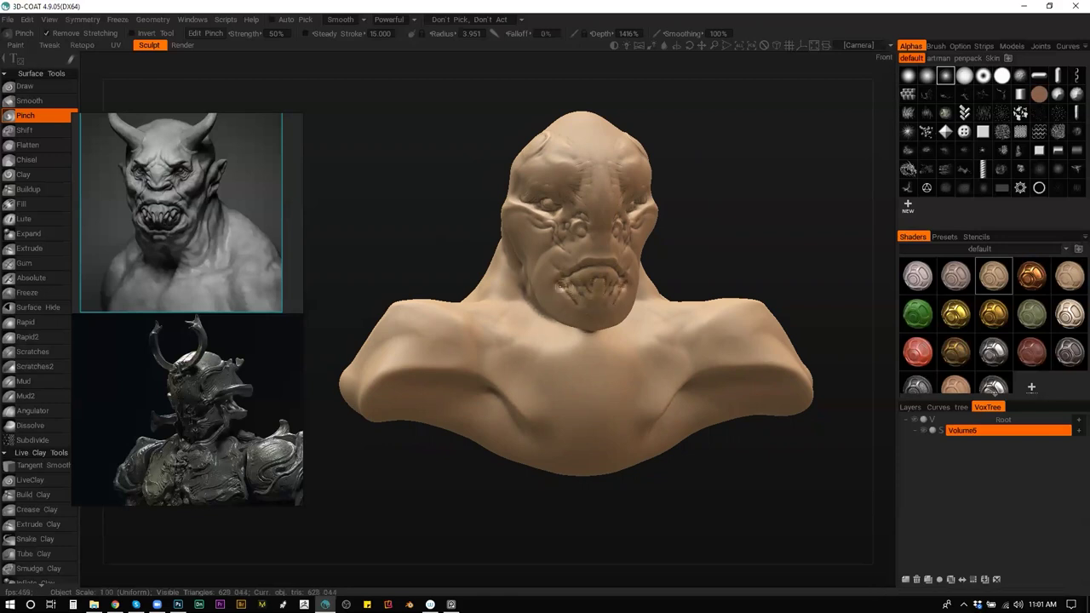
mouse_move(733, 230)
left_mouse_down()
mouse_move(809, 227)
mouse_move(579, 214)
mouse_move(774, 258)
mouse_move(732, 173)
mouse_move(666, 231)
mouse_move(697, 247)
left_mouse_up()
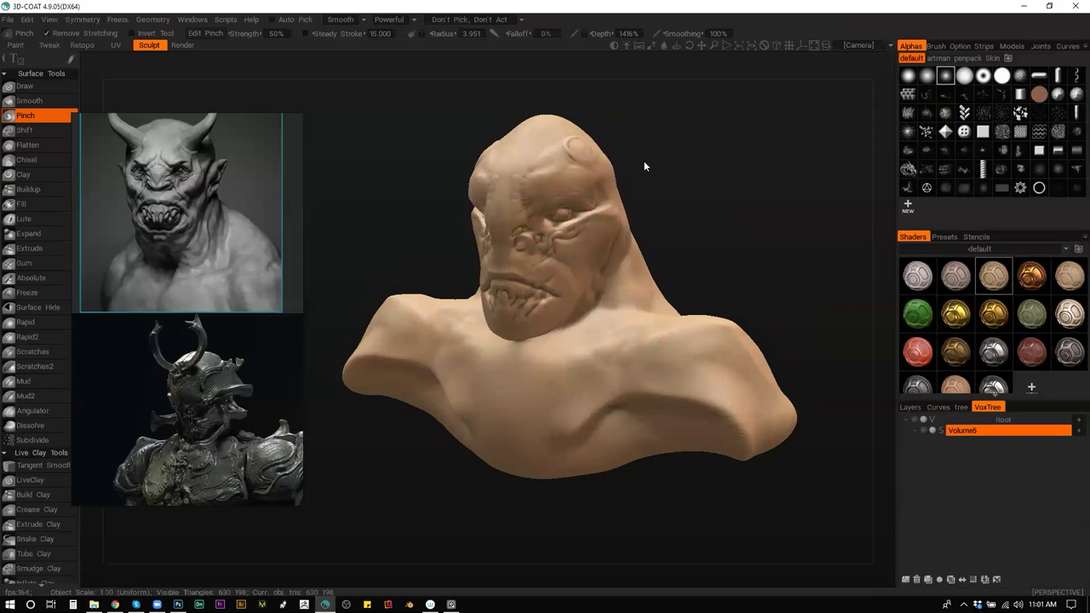
Reshape the creature's nose, mouth and jaw with the Move tool at a radius of about 22.7.
mouse_move(673, 216)
left_mouse_down()
mouse_move(604, 227)
mouse_move(778, 233)
mouse_move(798, 219)
mouse_move(789, 245)
mouse_move(761, 222)
mouse_move(617, 228)
mouse_move(404, 211)
mouse_move(416, 195)
left_mouse_up()
key("m")
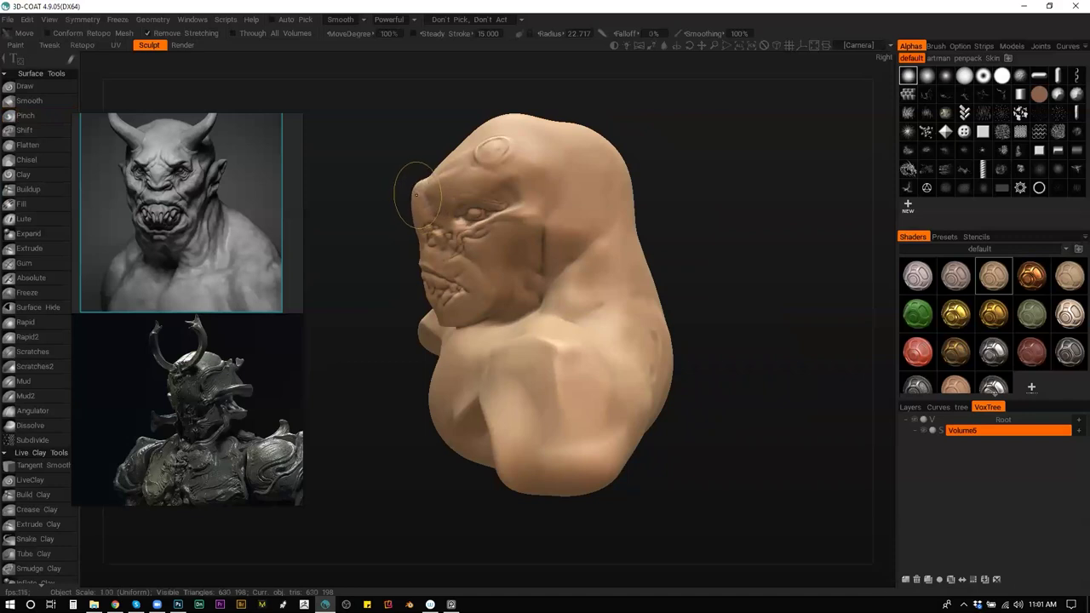
mouse_move(412, 218)
left_mouse_down()
mouse_move(403, 196)
mouse_move(414, 183)
left_mouse_up()
mouse_move(419, 223)
left_mouse_down()
mouse_move(407, 219)
mouse_move(600, 247)
mouse_move(518, 244)
mouse_move(526, 270)
left_mouse_up()
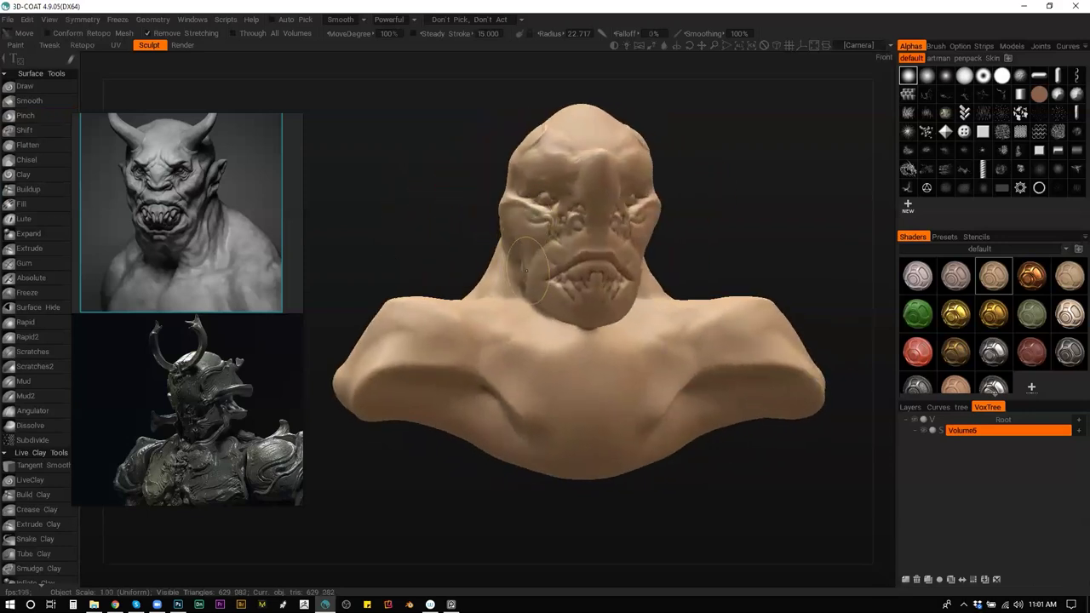
mouse_move(750, 229)
left_mouse_down()
mouse_move(809, 223)
mouse_move(810, 235)
mouse_move(702, 261)
mouse_move(651, 258)
left_mouse_up()
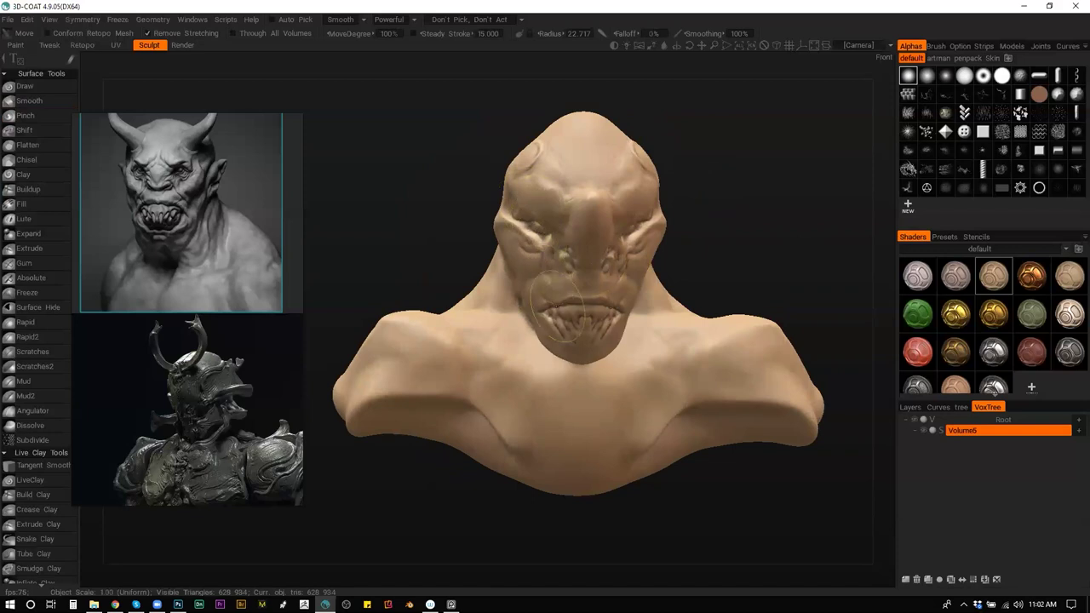
left_click_drag(572, 325, 575, 332)
left_click_drag(730, 245, 702, 243)
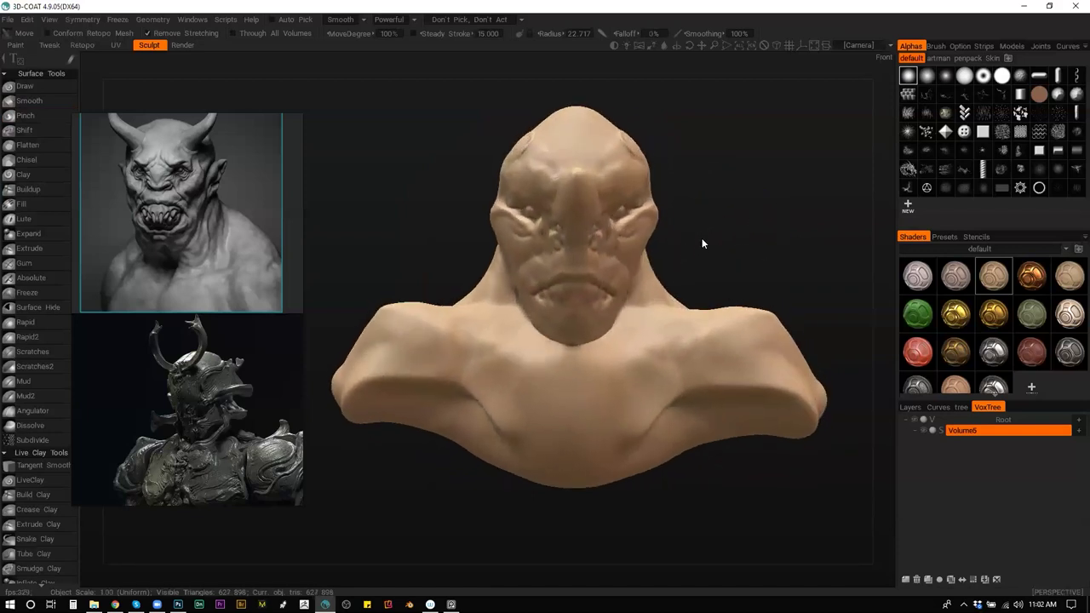
Split the shoulder and chest section off one side of the bust into its own volume with the Split tool.
scroll(716, 238, "down", 5)
left_click_drag(660, 195, 679, 143)
key("s")
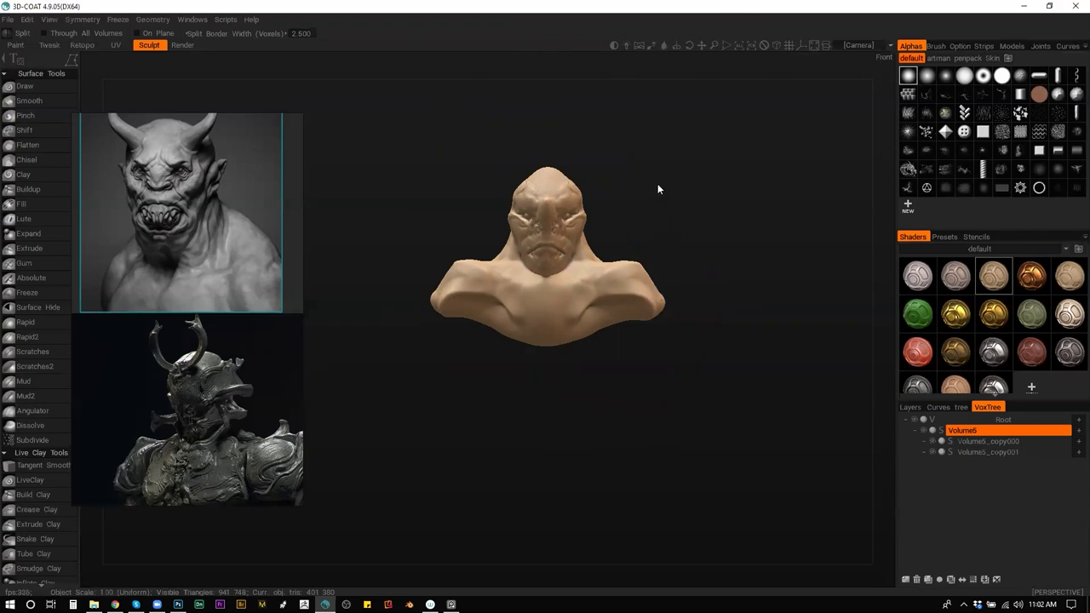
scroll(676, 300, "up", 3)
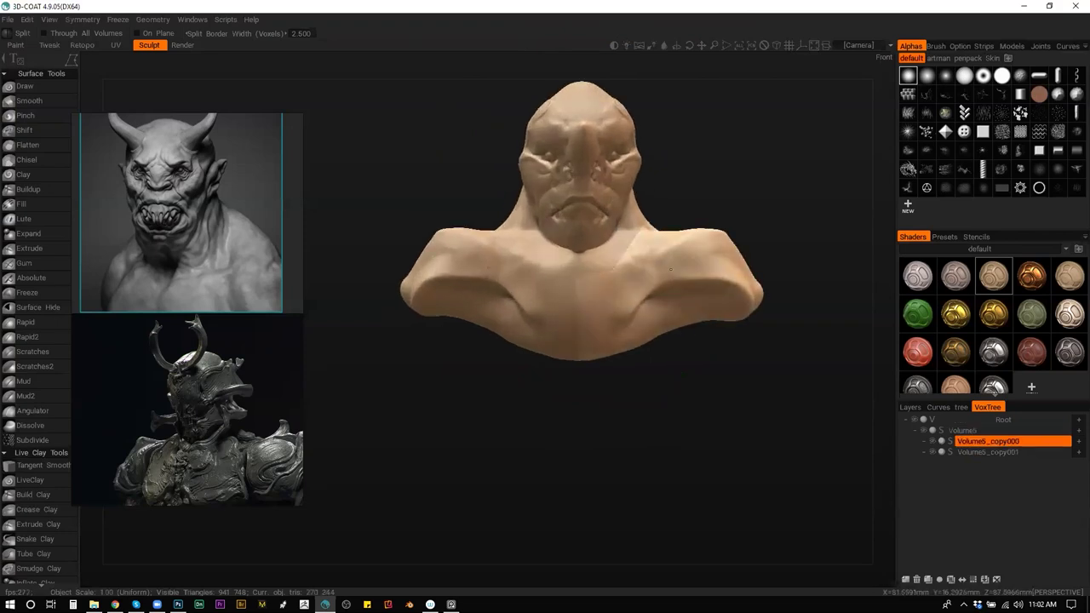
left_click_drag(763, 350, 684, 314)
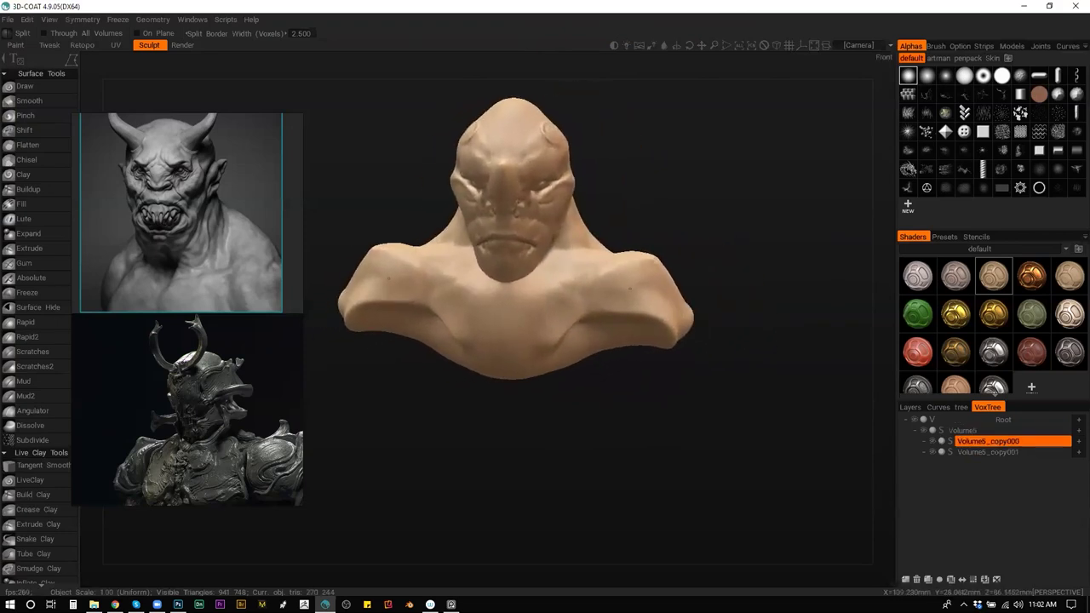
Offset the split shoulder piece from the body with Transform and resample it to 500,000 polygons.
key("t")
left_click_drag(573, 303, 581, 303)
key("Return")
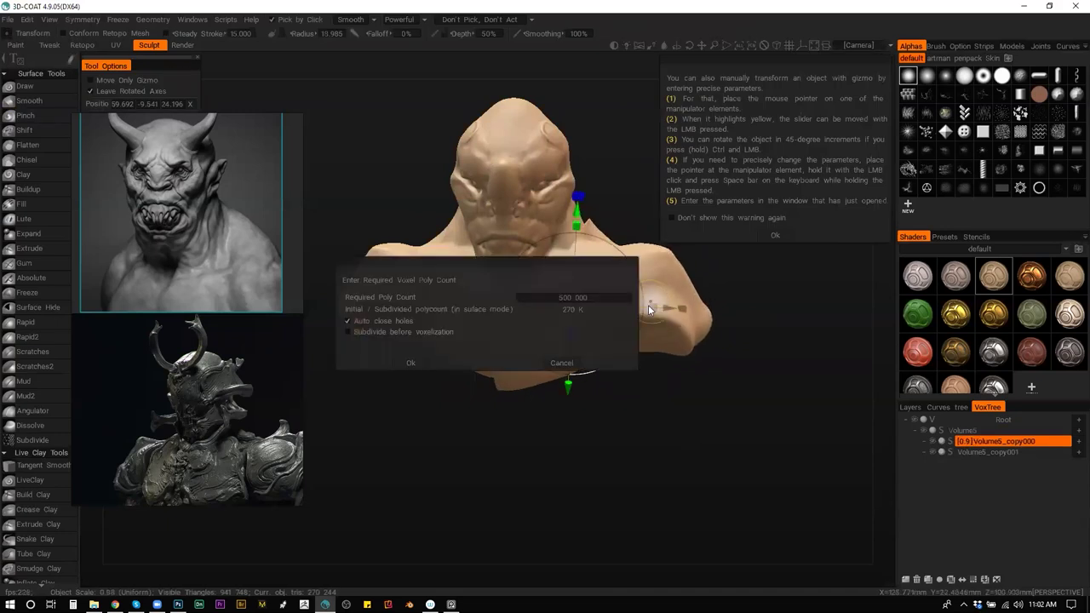
left_click(410, 363)
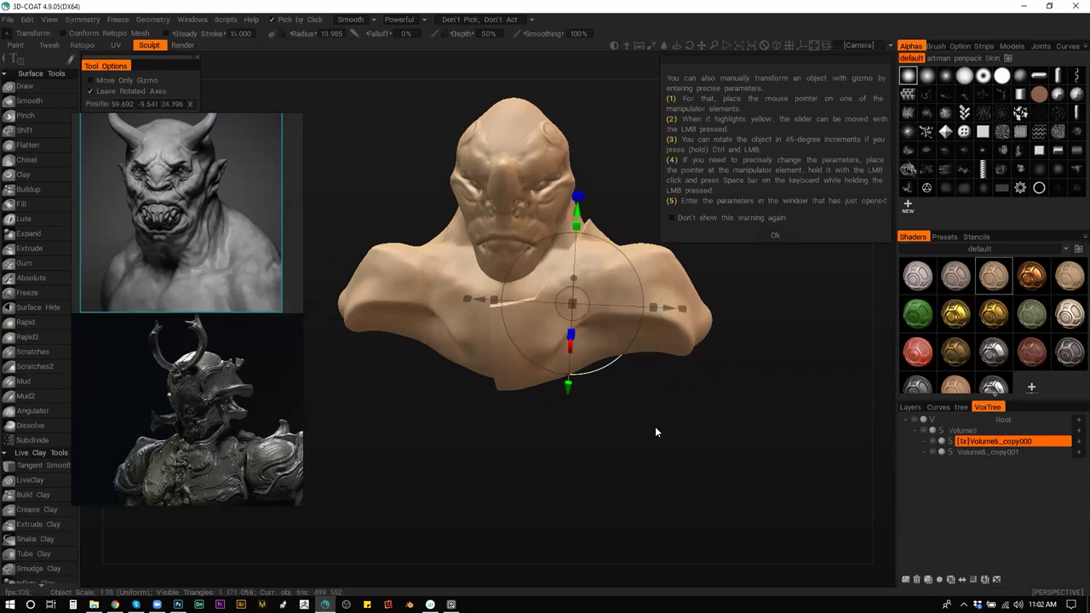
Apply a gold shader to the shoulder piece and convert it to voxels at a poly count of 648,914.
left_click(957, 314)
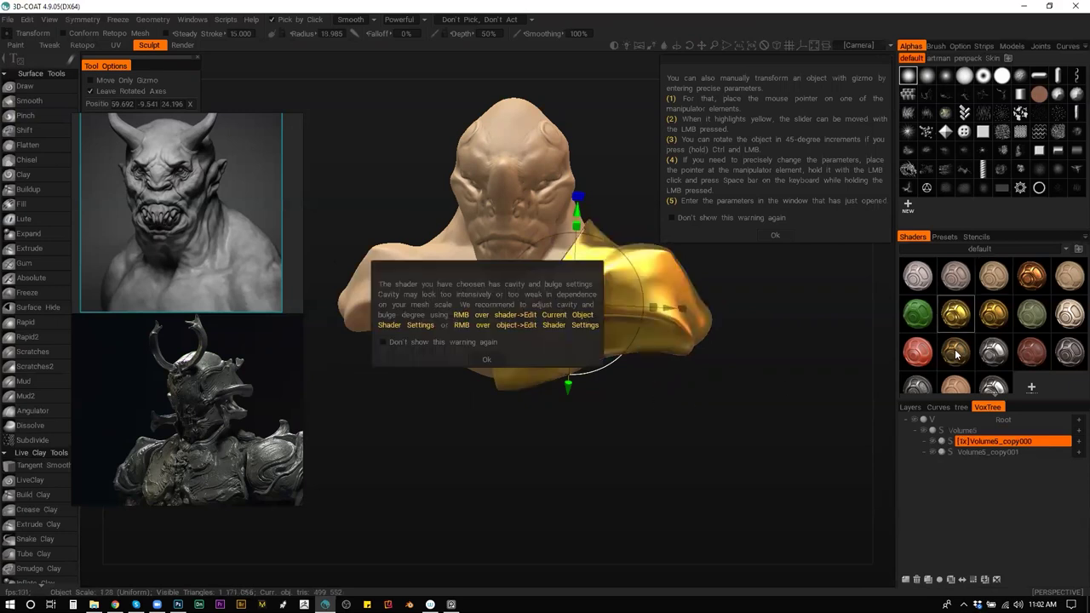
left_click(486, 359)
left_click_drag(725, 407, 767, 385)
left_click(943, 444)
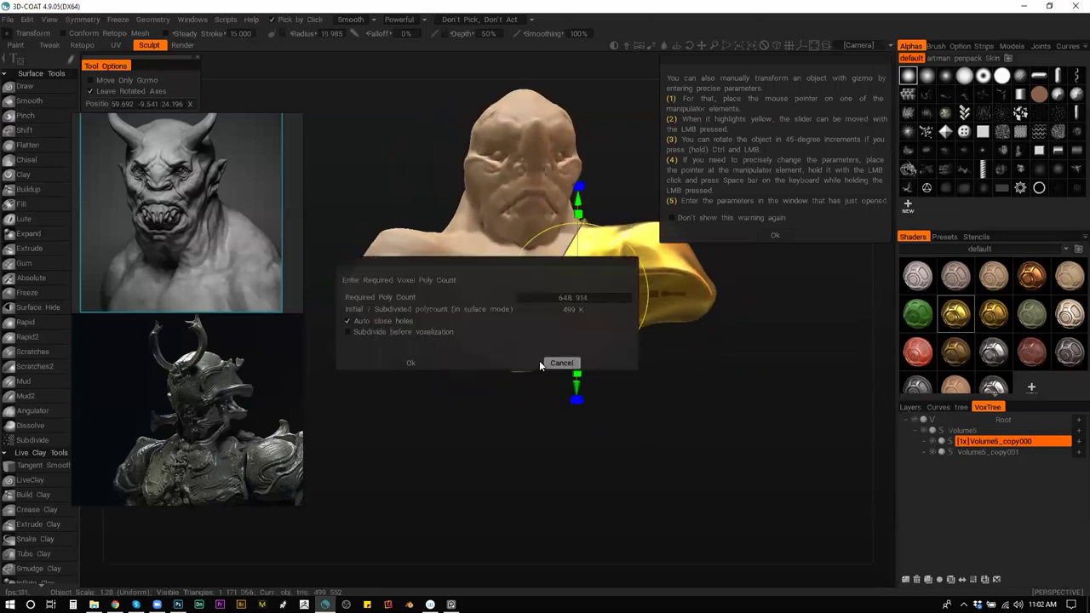
left_click(409, 363)
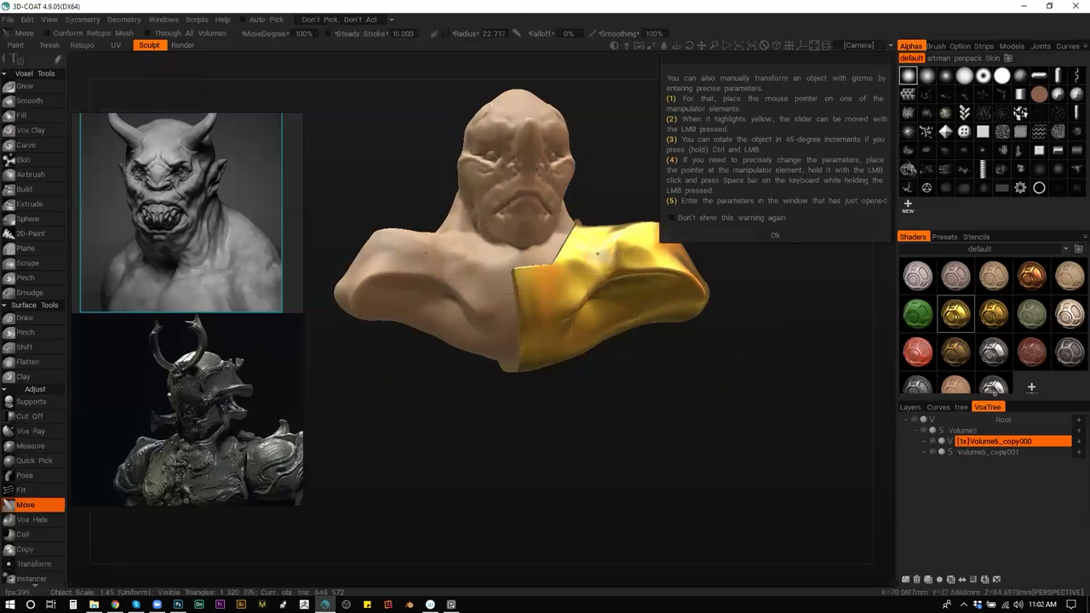
Trim the outer end of the gold shoulder piece and cut a four-sided window through it with Cut Off.
left_click_drag(714, 366, 644, 350)
key("k")
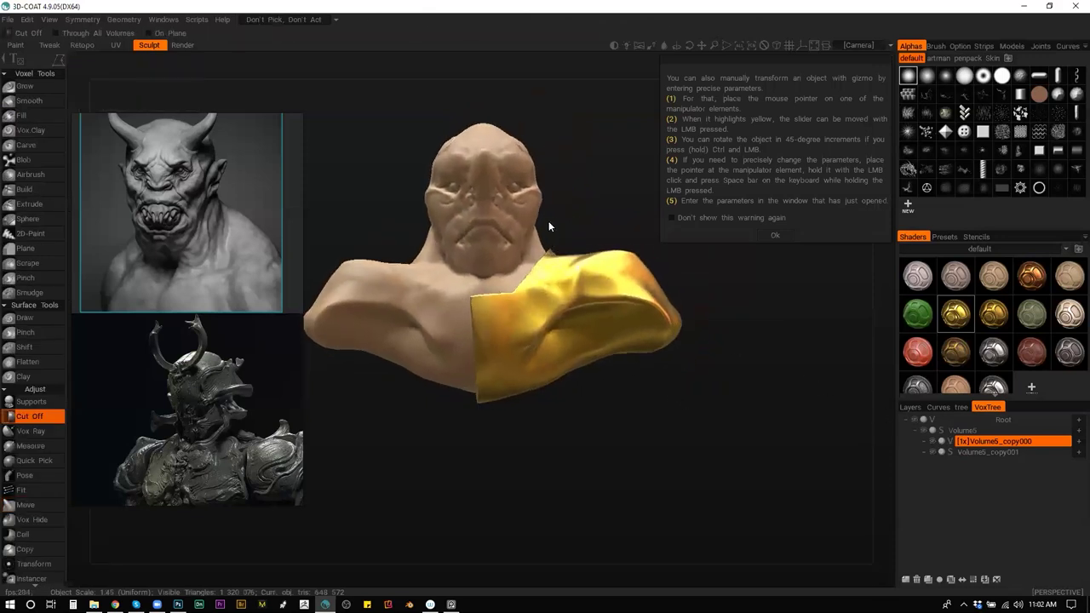
mouse_move(613, 190)
left_mouse_down()
mouse_move(599, 326)
mouse_move(662, 260)
left_mouse_up()
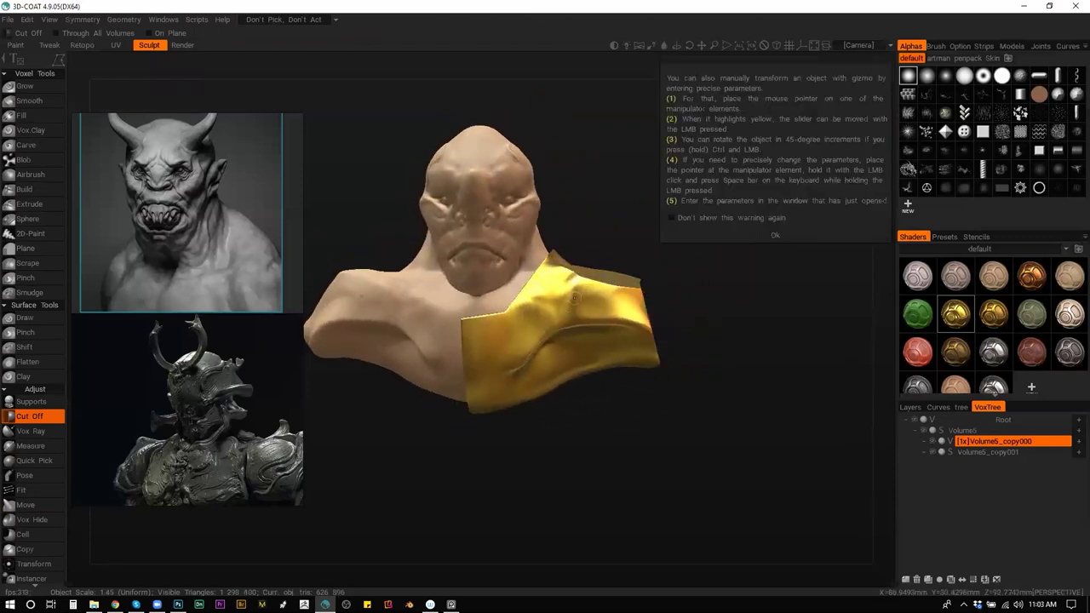
left_click_drag(706, 284, 532, 265)
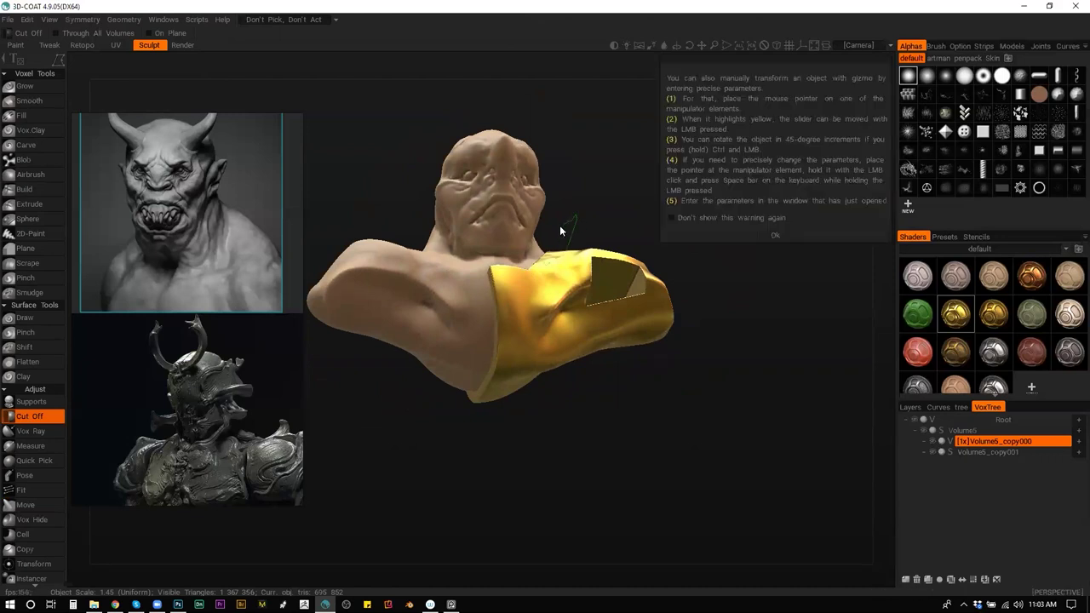
mouse_move(573, 219)
left_mouse_down()
mouse_move(562, 276)
mouse_move(574, 270)
mouse_move(556, 271)
mouse_move(568, 255)
mouse_move(555, 251)
mouse_move(574, 267)
mouse_move(570, 239)
left_mouse_up()
Pull the gold piece's upper edge beside the neck upward into a raised collar with an enlarged Move brush.
key("m")
key("bracketright")
key("bracketright")
key("bracketright")
key("bracketright")
mouse_move(547, 275)
left_mouse_down()
mouse_move(572, 252)
mouse_move(569, 232)
mouse_move(498, 231)
mouse_move(545, 232)
mouse_move(525, 240)
mouse_move(680, 206)
left_mouse_up()
left_click_drag(559, 243, 601, 234)
Trim the raised collar of the gold shoulder piece into an angular edge with Cut Off.
key("k")
left_click_drag(558, 202, 545, 232)
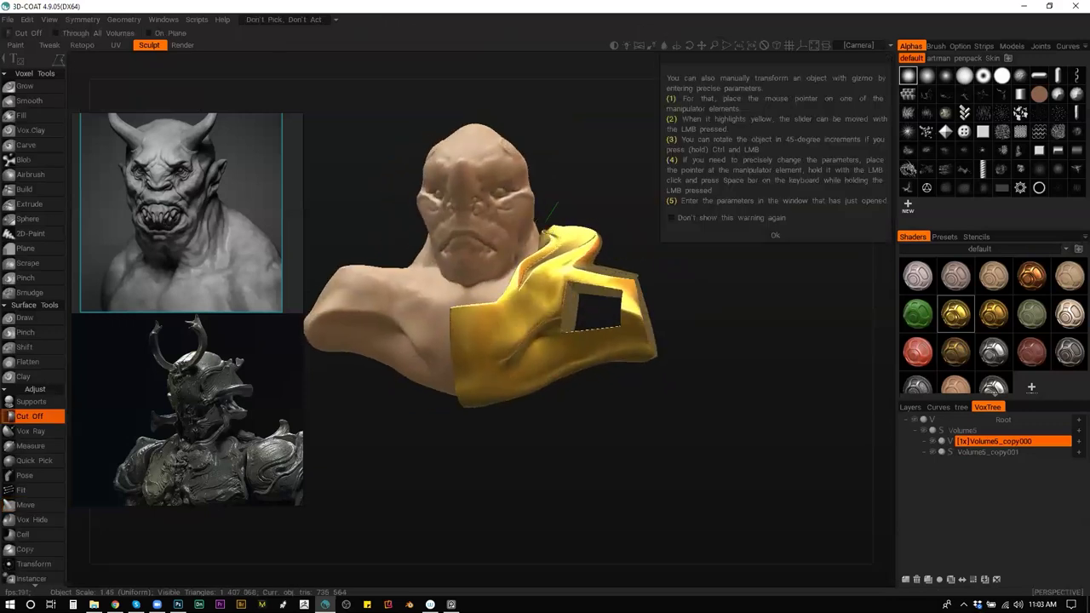
left_click_drag(614, 204, 495, 296)
scroll(579, 297, "up", 3)
scroll(579, 297, "down", 3)
left_click_drag(545, 241, 682, 306)
Open the recent file Alien2_Workfile_v1.3b without saving the current scene.
left_click(10, 19)
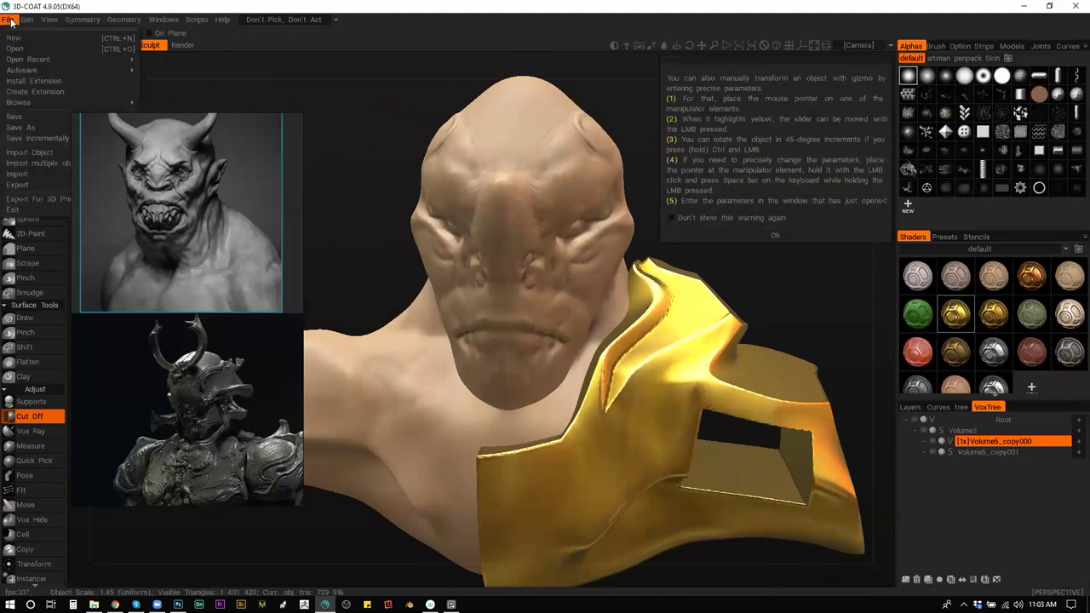
mouse_move(32, 56)
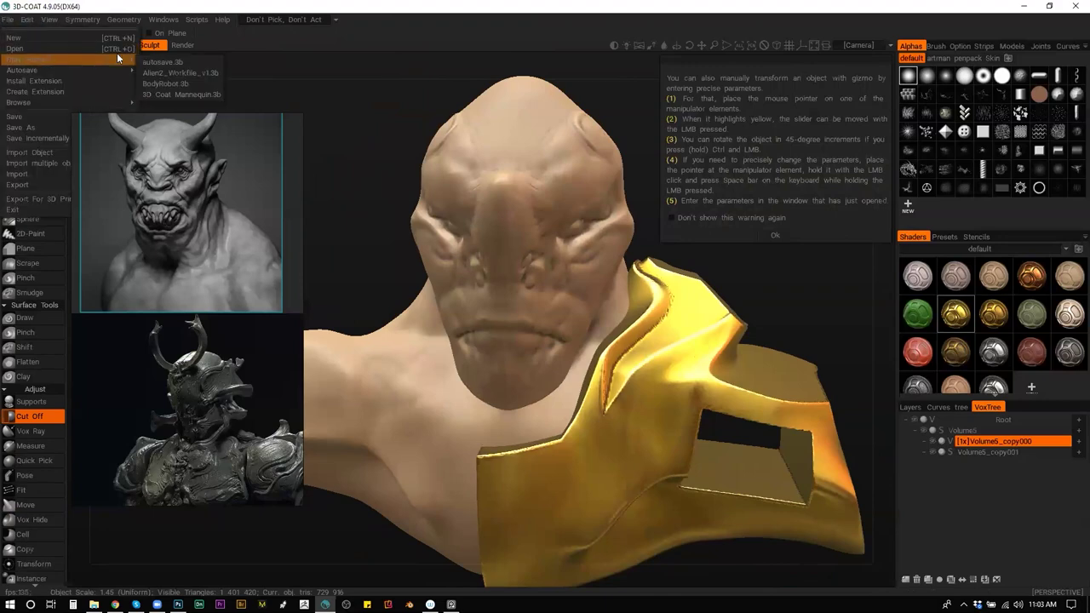
left_click(195, 73)
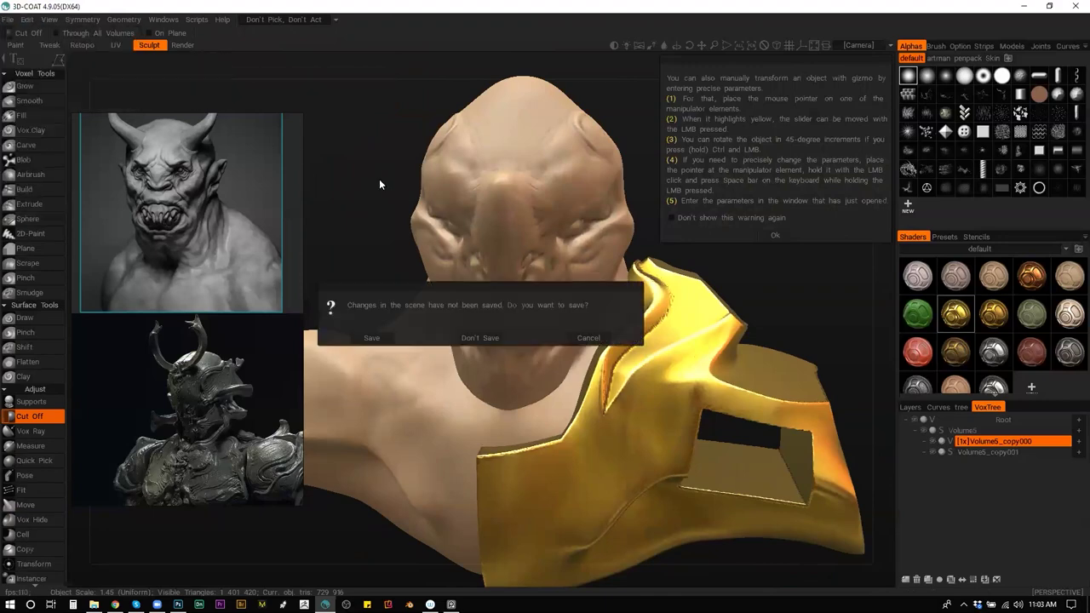
left_click(478, 338)
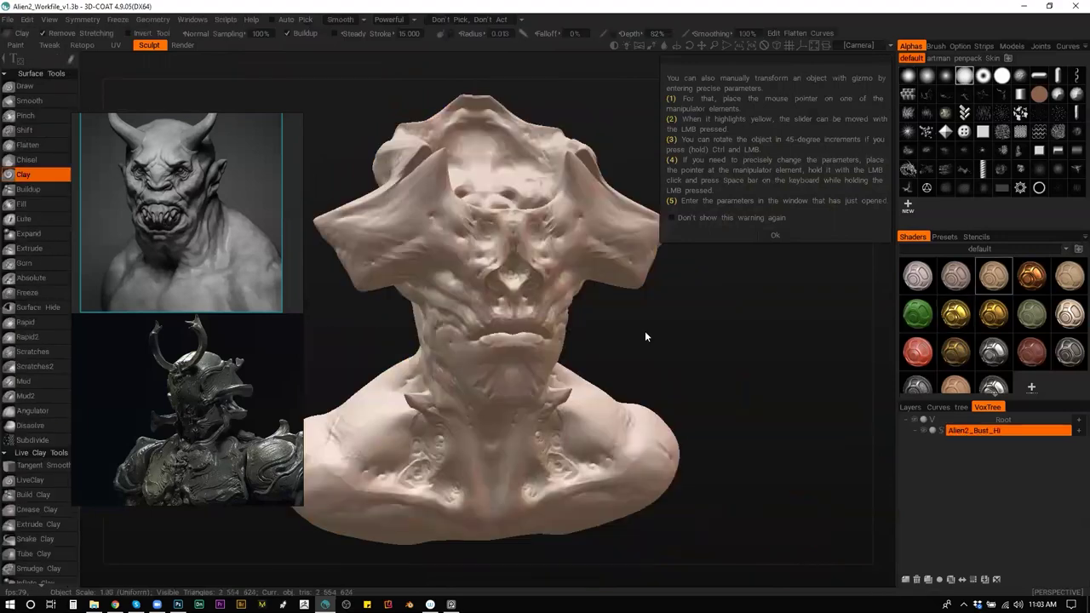
Apply a light grey shader to the alien bust and view it from an angle.
left_click(955, 276)
left_click(486, 359)
left_click_drag(697, 351, 1005, 264)
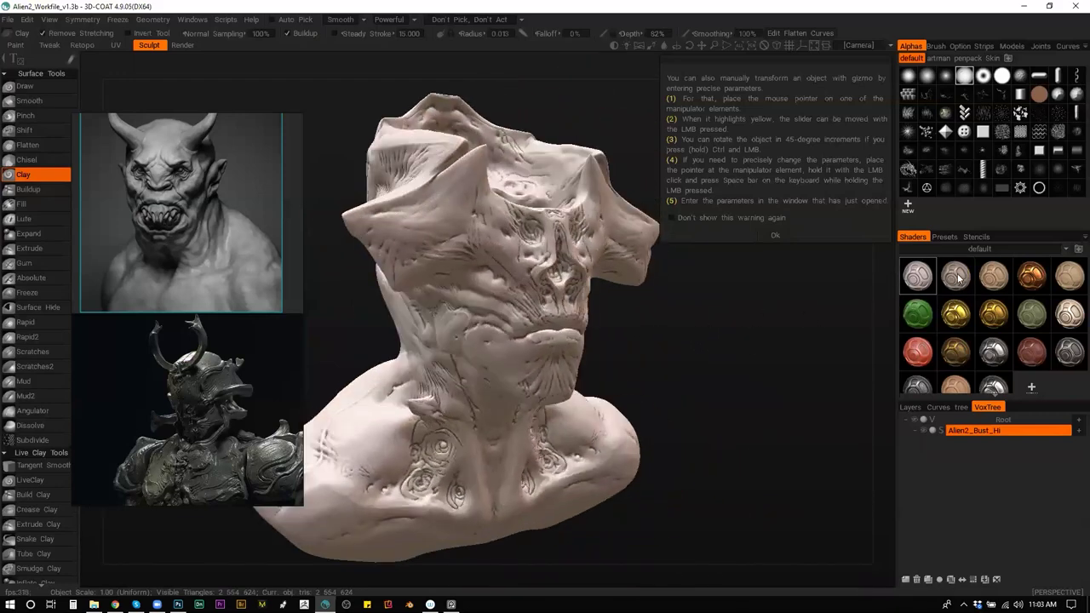
Apply the pale skin-toned shader to the alien bust and switch to the Render workspace.
left_click(1070, 276)
left_click_drag(729, 353, 869, 303)
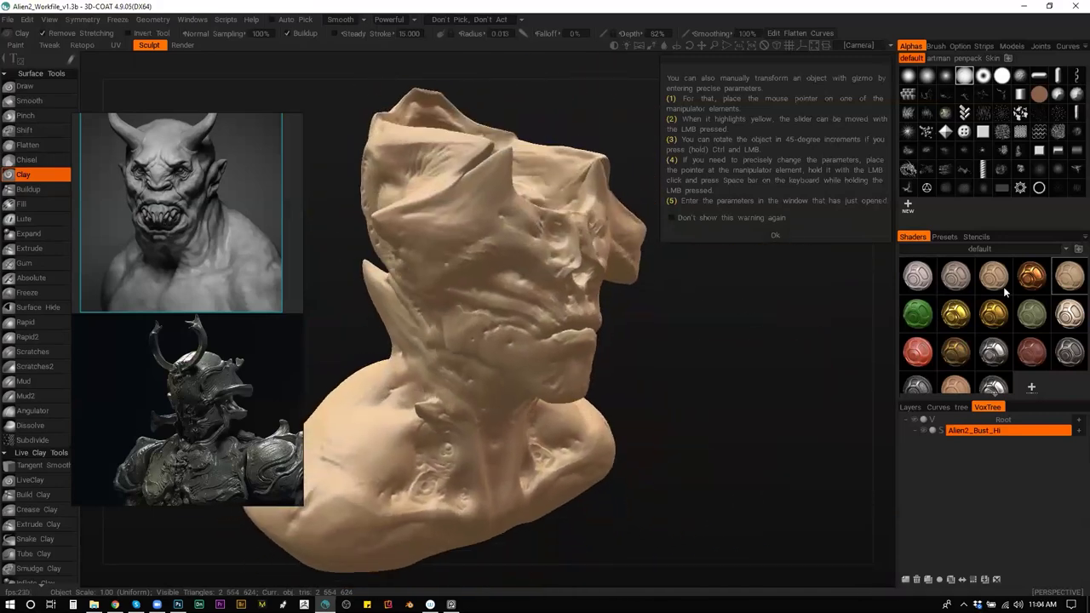
left_click(1071, 317)
left_click(483, 369)
left_click_drag(627, 351, 654, 346)
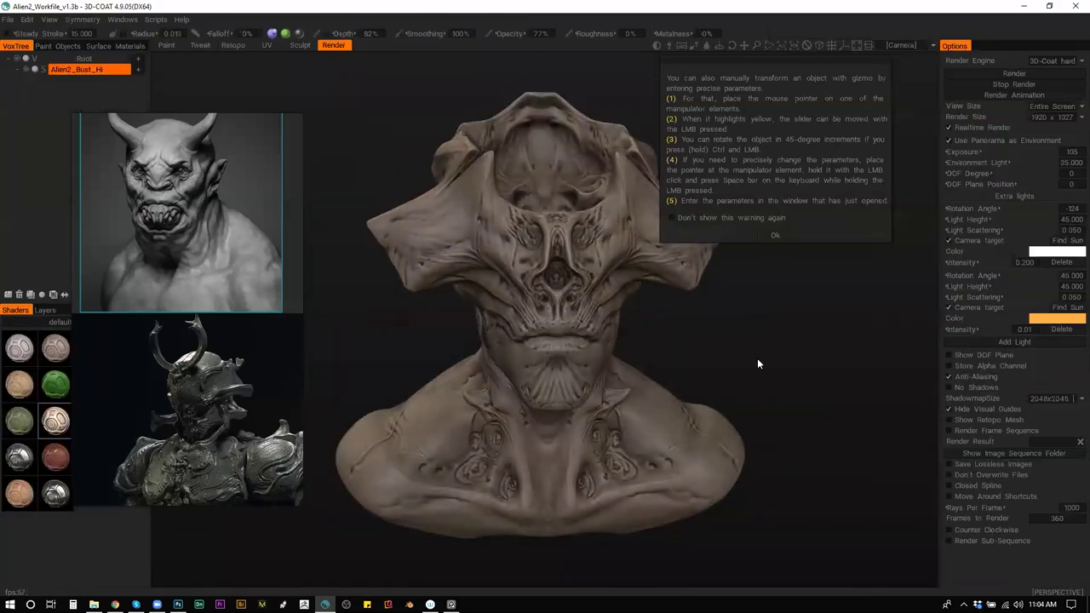
Dismiss the gizmo warning and examine the lit bust from several angles.
left_click_drag(723, 339, 684, 312)
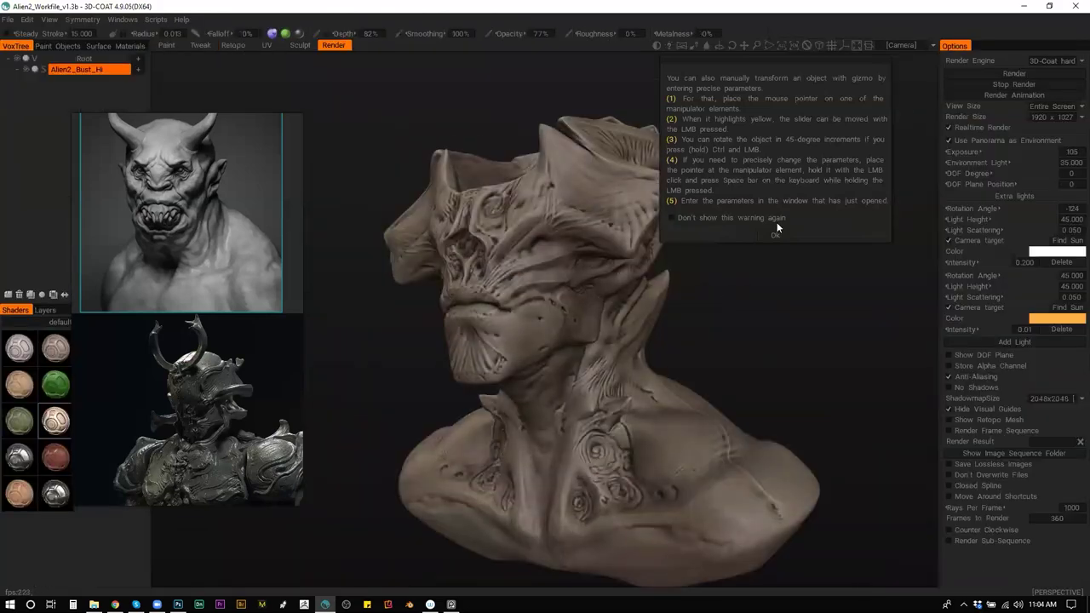
left_click(775, 234)
left_click_drag(756, 313, 825, 321)
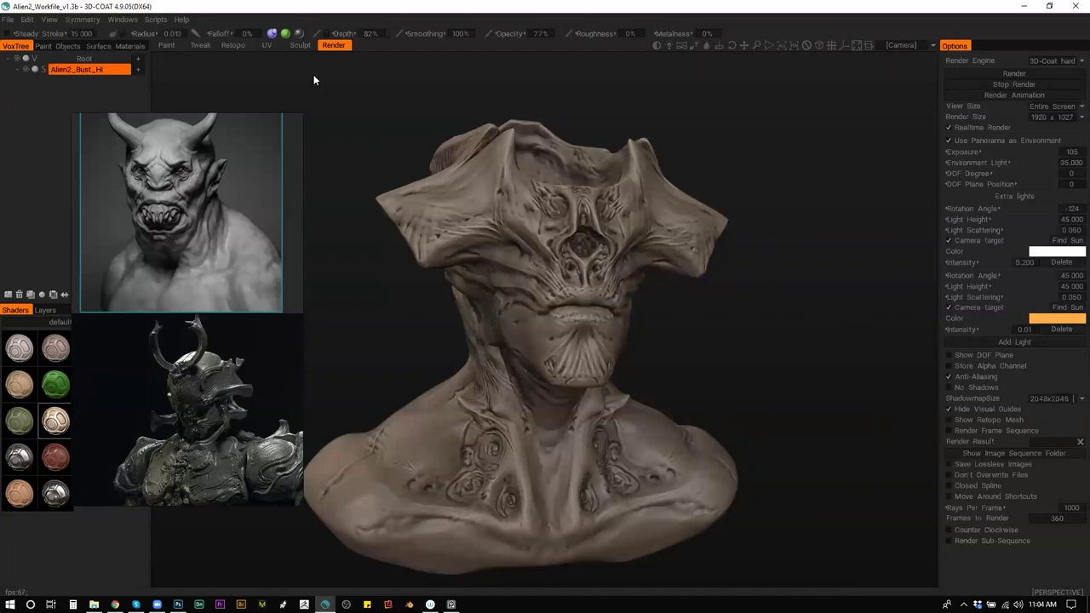
Start a new Voxel Sculpting scene from the largest sphere.
left_click(5, 18)
left_click(34, 36)
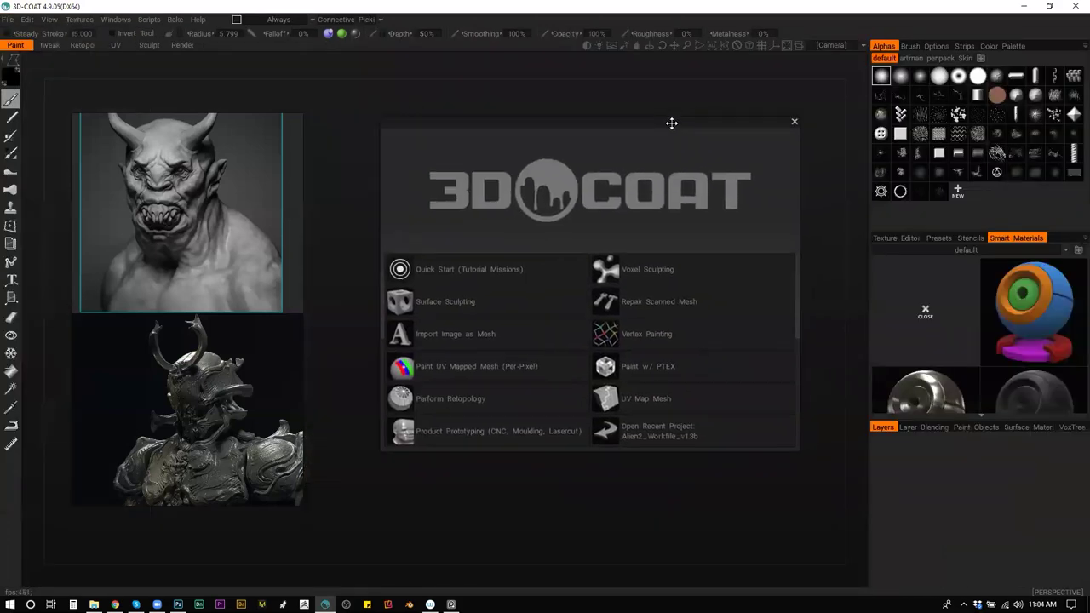
left_click(617, 271)
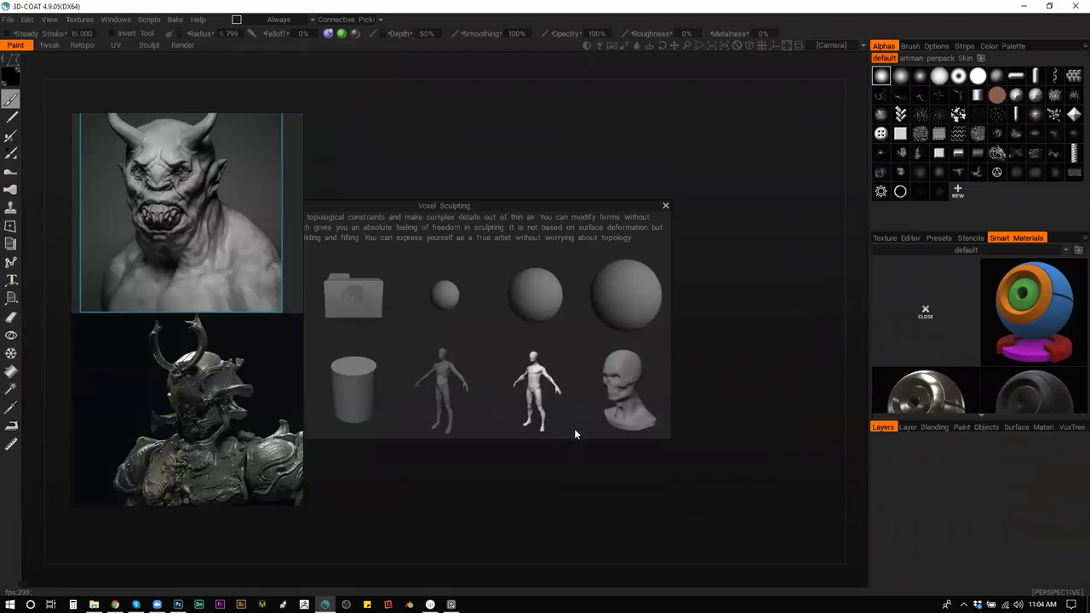
left_click(628, 298)
scroll(546, 332, "up", 3)
scroll(545, 332, "down", 1)
Turn on X-axis mirror symmetry in global space for the sphere, with the symmetry plane shown.
key("m")
mouse_move(478, 275)
left_mouse_down()
mouse_move(482, 267)
mouse_move(450, 289)
mouse_move(493, 280)
left_mouse_up()
key("s")
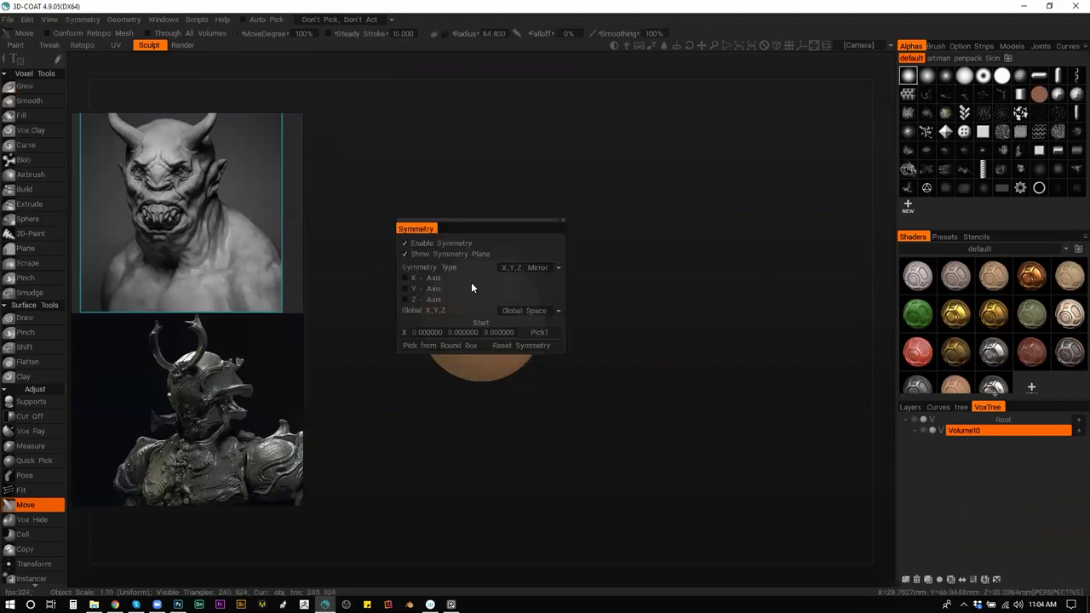
left_click_drag(603, 257, 684, 219)
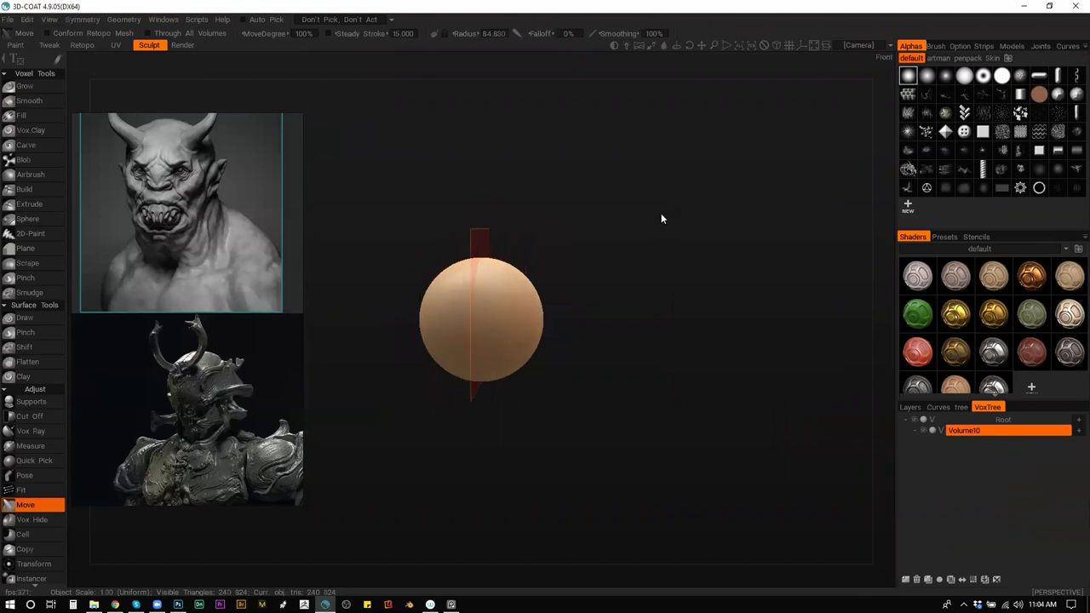
Pull the sphere into a rough skull profile with a rounded cranium and a lowered chin using the Move tool.
right_click(464, 288)
mouse_move(447, 287)
left_mouse_down()
mouse_move(438, 261)
mouse_move(417, 277)
mouse_move(426, 372)
left_mouse_up()
left_click_drag(521, 419, 404, 411)
left_click_drag(434, 345, 421, 366)
left_click_drag(435, 308, 425, 306)
mouse_move(459, 257)
left_mouse_down()
mouse_move(526, 273)
mouse_move(526, 261)
left_mouse_up()
Slice a flat back and a slanted underside off the skull shape with the Cut Off tool in side view.
key("c")
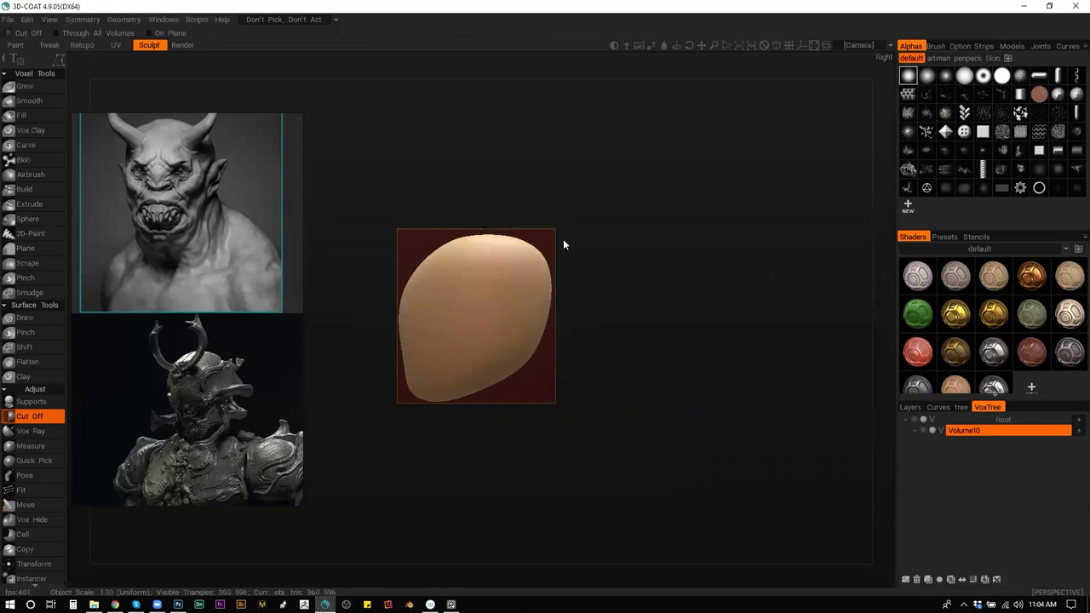
key("m")
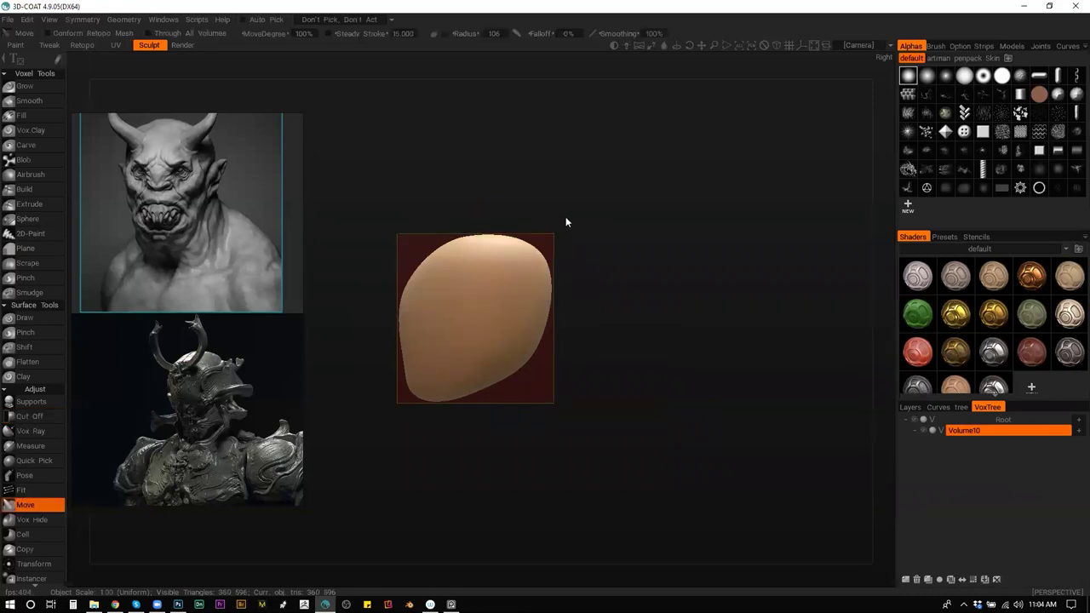
key("ctrl+shift")
left_click(545, 228)
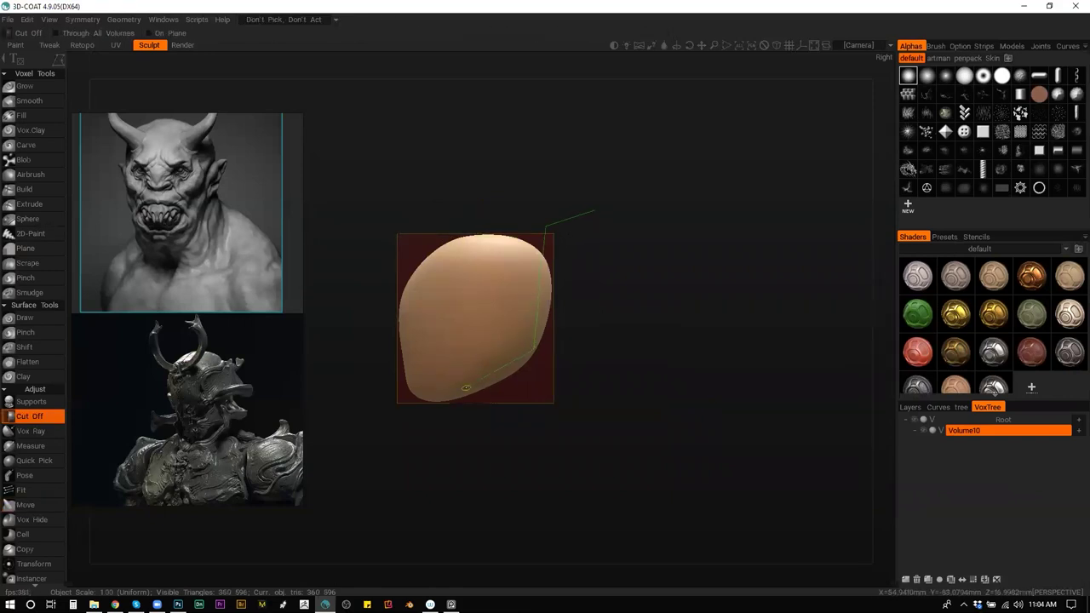
key("Return")
Cut flat planes off both sides of the head in front view, tapering them in toward the chin.
key("KP_2")
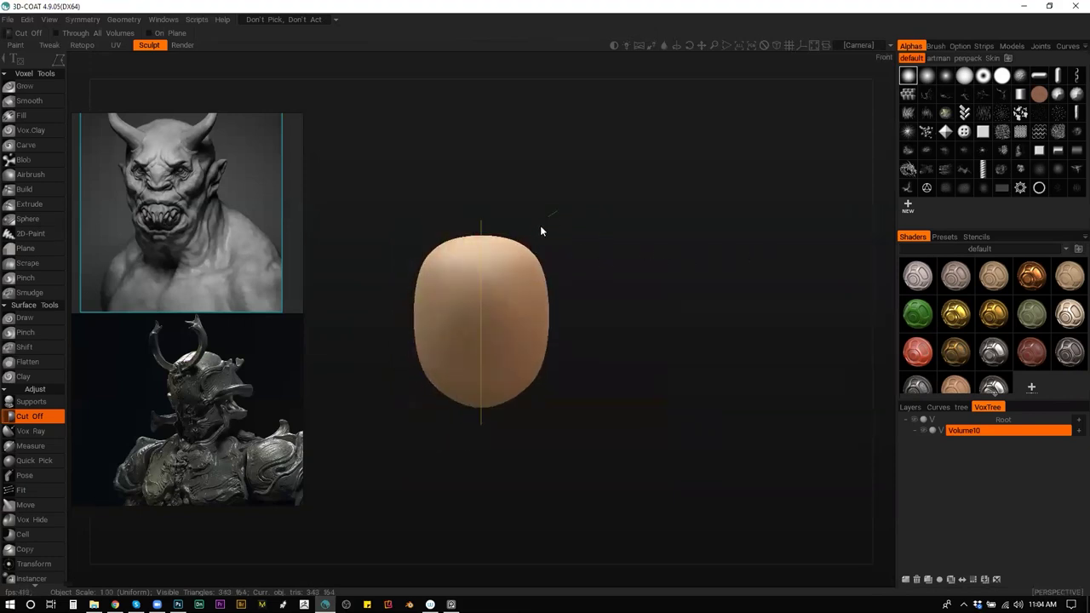
left_click(540, 228)
left_click(509, 400)
left_click(522, 423)
left_click(584, 380)
left_click(585, 216)
mouse_move(579, 233)
left_mouse_down()
mouse_move(442, 281)
mouse_move(646, 286)
mouse_move(612, 344)
left_mouse_up()
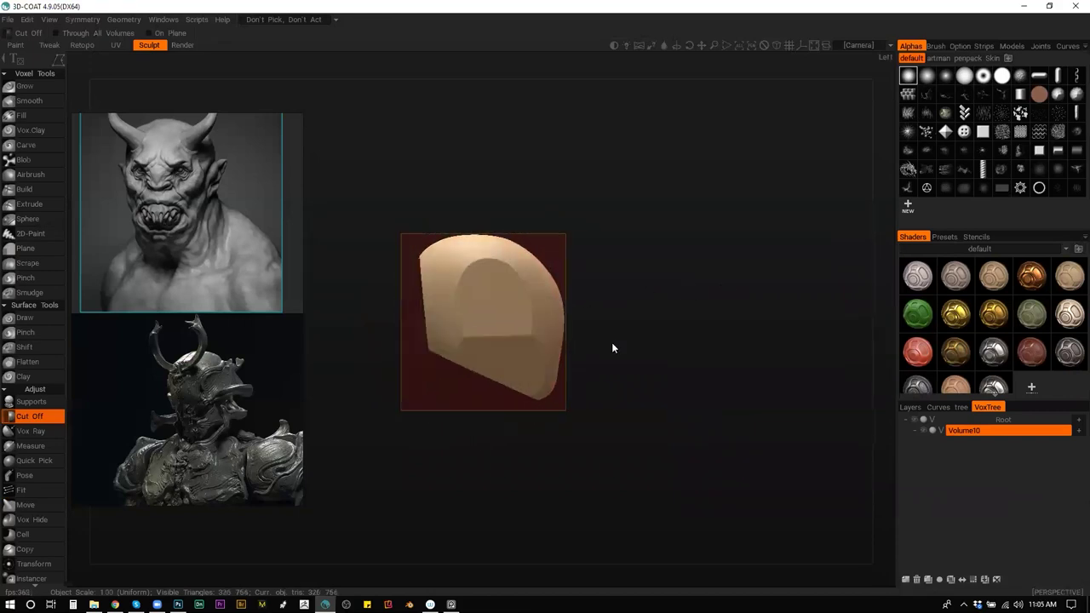
Trim the front of the face and carve the eye recess below the brow with Vox Hide in side view.
left_click(620, 362)
key("h")
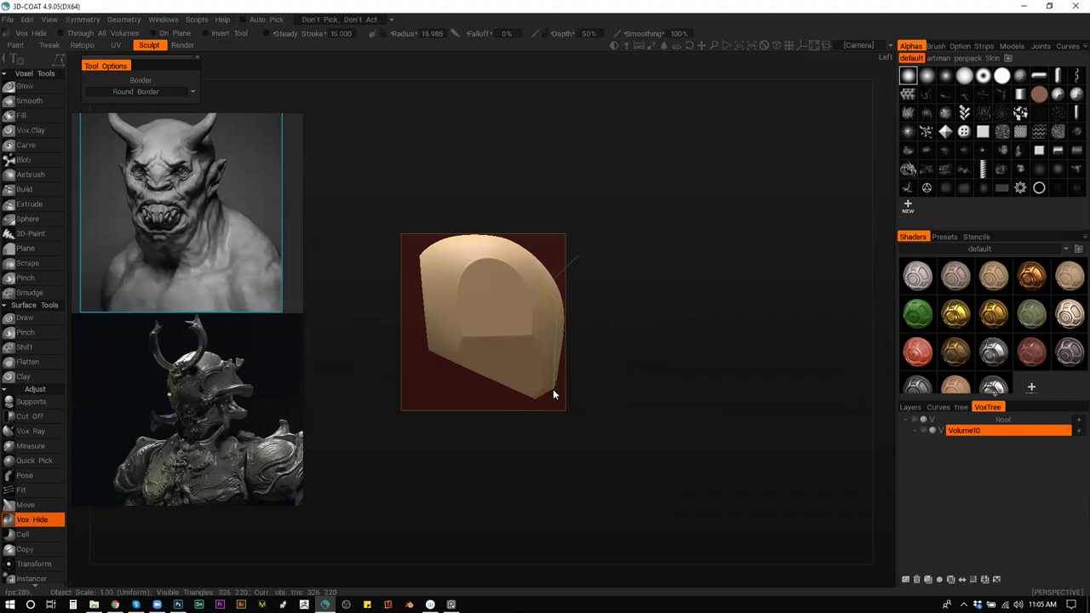
mouse_move(555, 399)
left_mouse_down()
mouse_move(626, 264)
mouse_move(539, 315)
mouse_move(434, 313)
left_mouse_up()
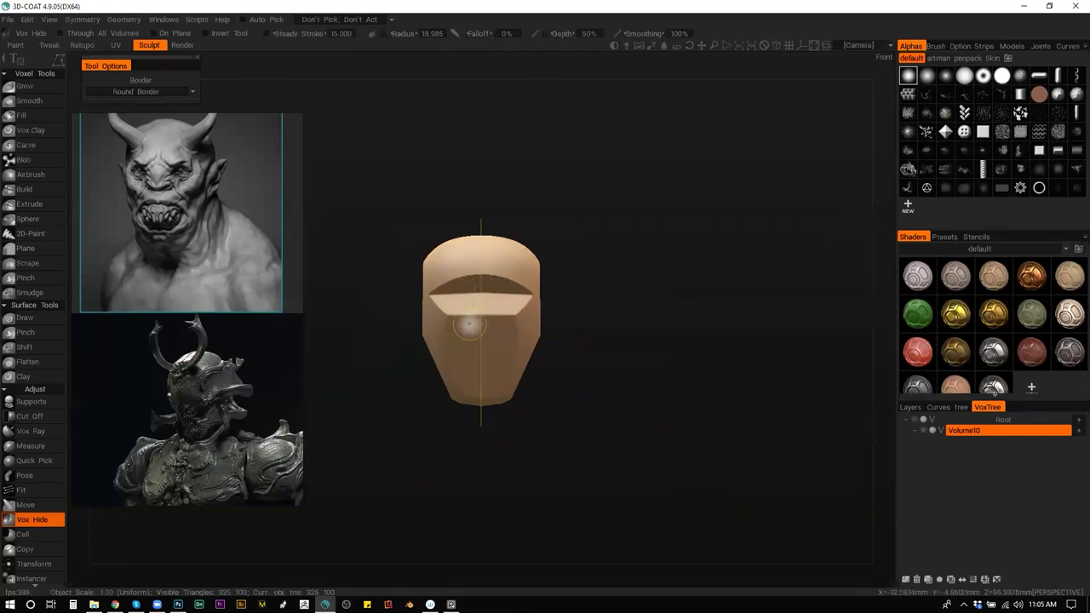
Bring back a nose wedge down the centre of the face with Vox Hide.
left_click_drag(482, 333, 480, 285)
left_click_drag(450, 341, 593, 299)
scroll(605, 301, "up", 5)
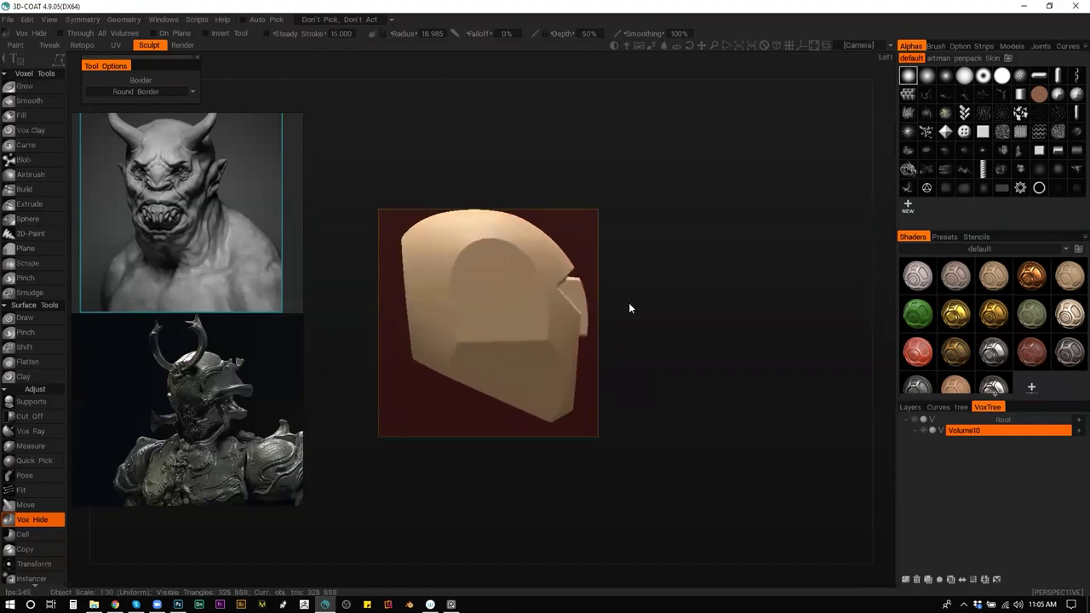
Trim the bridge and front of the nose wedge to a slanted profile with the Cut Off tool.
key("c")
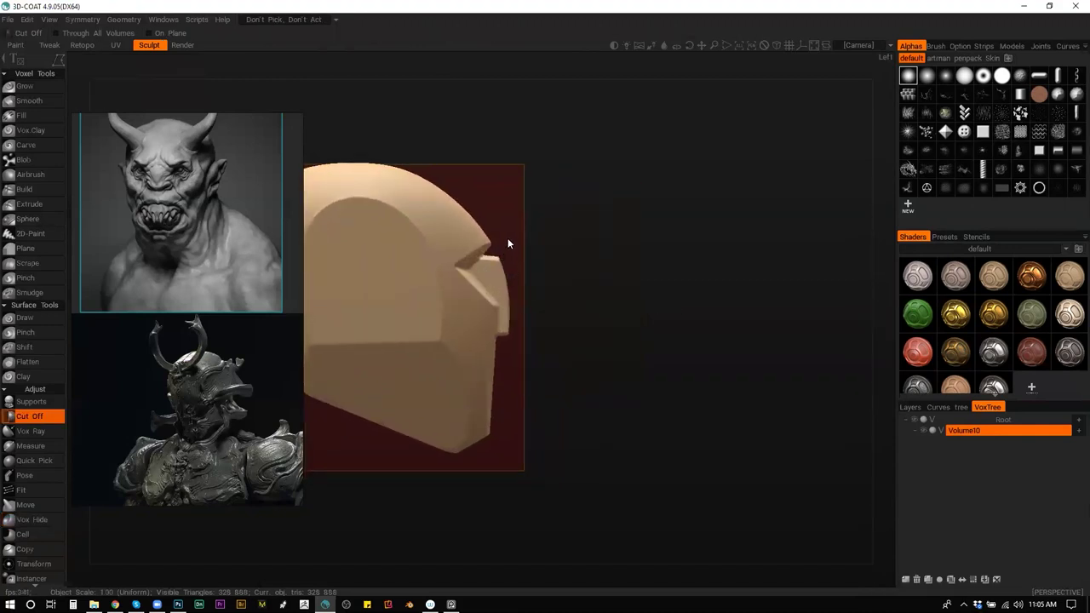
left_click_drag(533, 240, 488, 257)
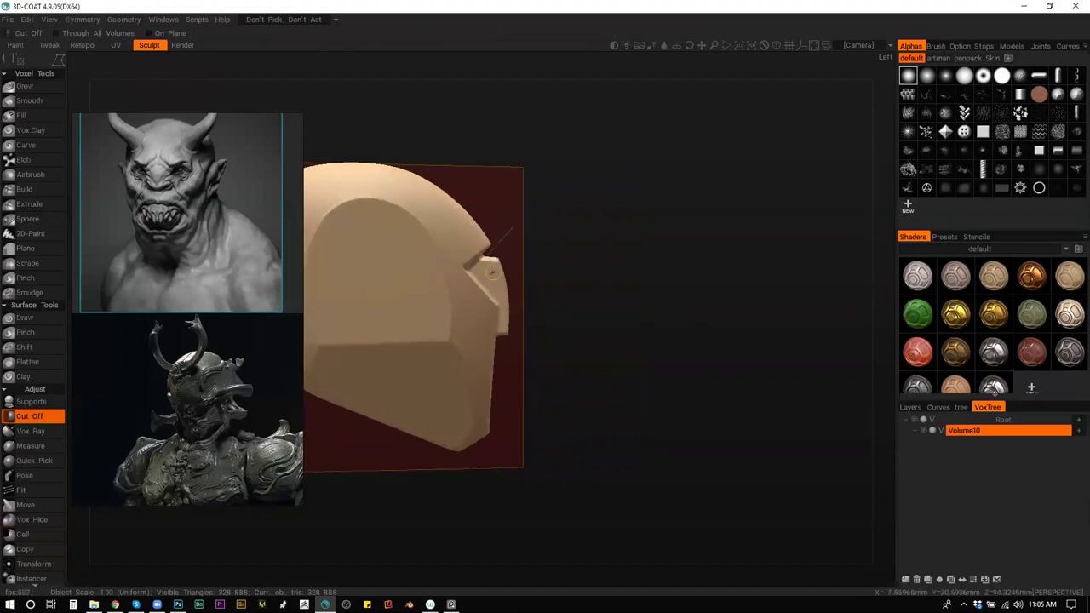
double_click(577, 258)
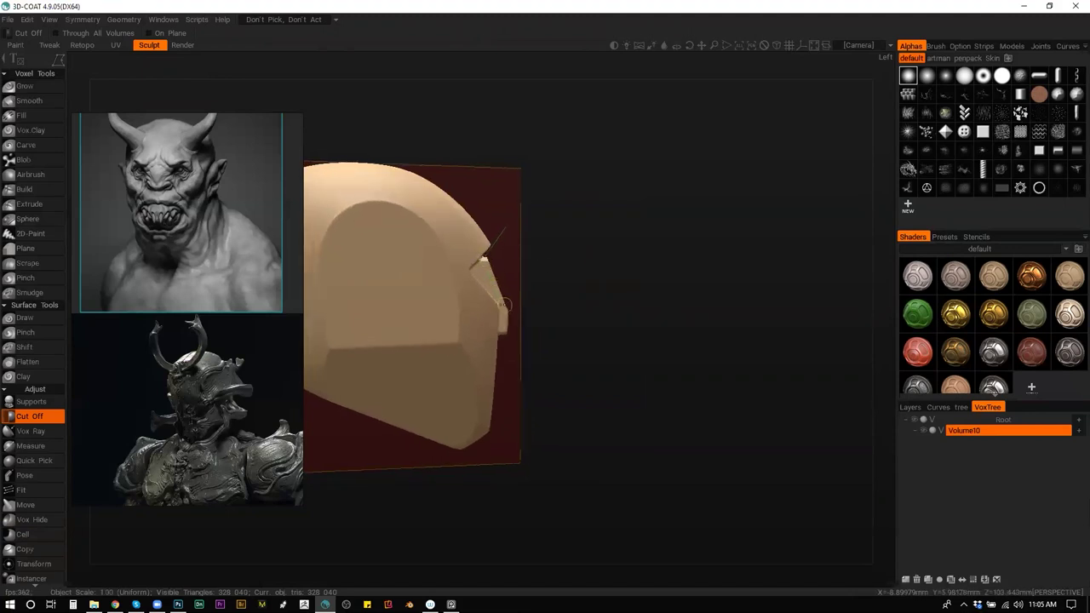
Cut angled planes off both front corners of the face from above to narrow the cheeks.
mouse_move(568, 246)
left_mouse_down()
mouse_move(506, 309)
mouse_move(446, 292)
mouse_move(722, 183)
mouse_move(678, 284)
mouse_move(625, 338)
mouse_move(720, 338)
mouse_move(655, 344)
mouse_move(635, 416)
mouse_move(533, 425)
left_mouse_up()
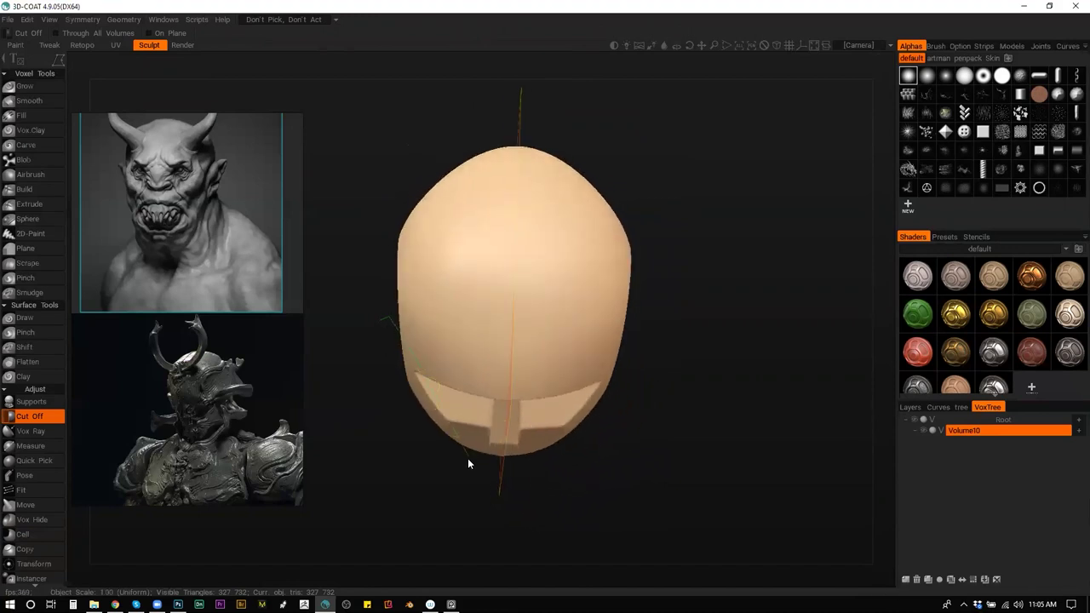
double_click(394, 432)
mouse_move(391, 434)
left_mouse_down()
mouse_move(421, 360)
mouse_move(520, 377)
mouse_move(550, 315)
mouse_move(338, 341)
mouse_move(436, 374)
mouse_move(570, 339)
left_mouse_up()
Reshape the overall contours of the cranium and face with the Move tool.
key("m")
key("c")
key("m")
mouse_move(652, 329)
left_mouse_down()
mouse_move(574, 308)
mouse_move(560, 291)
mouse_move(595, 295)
mouse_move(656, 327)
mouse_move(640, 327)
mouse_move(650, 337)
mouse_move(625, 333)
mouse_move(640, 339)
mouse_move(622, 293)
mouse_move(626, 352)
mouse_move(623, 298)
left_mouse_up()
mouse_move(616, 241)
left_mouse_down()
mouse_move(625, 242)
mouse_move(583, 203)
left_mouse_up()
left_click_drag(472, 242, 466, 233)
left_click_drag(516, 202, 524, 196)
Refine the proportions of the face and brow with the Move tool at a smaller brush radius of about 32.
left_click_drag(668, 234, 788, 269)
left_click_drag(584, 361, 603, 351)
key("[")
key("[")
key("[")
left_click_drag(623, 311, 605, 360)
mouse_move(720, 345)
left_mouse_down()
mouse_move(576, 314)
mouse_move(576, 298)
mouse_move(494, 260)
left_mouse_up()
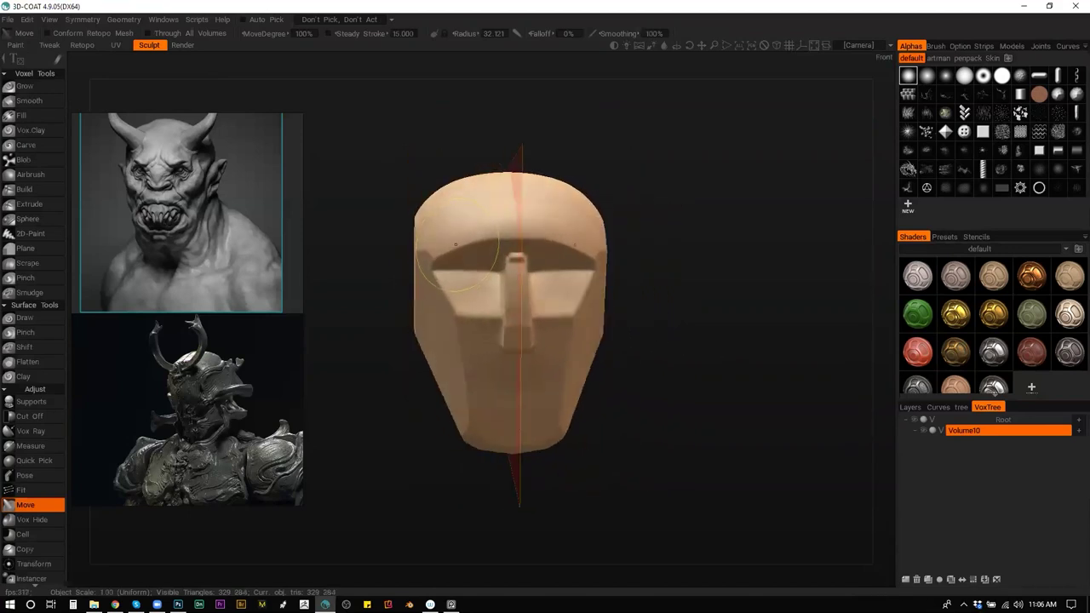
mouse_move(659, 300)
left_mouse_down()
mouse_move(679, 350)
mouse_move(649, 324)
left_mouse_up()
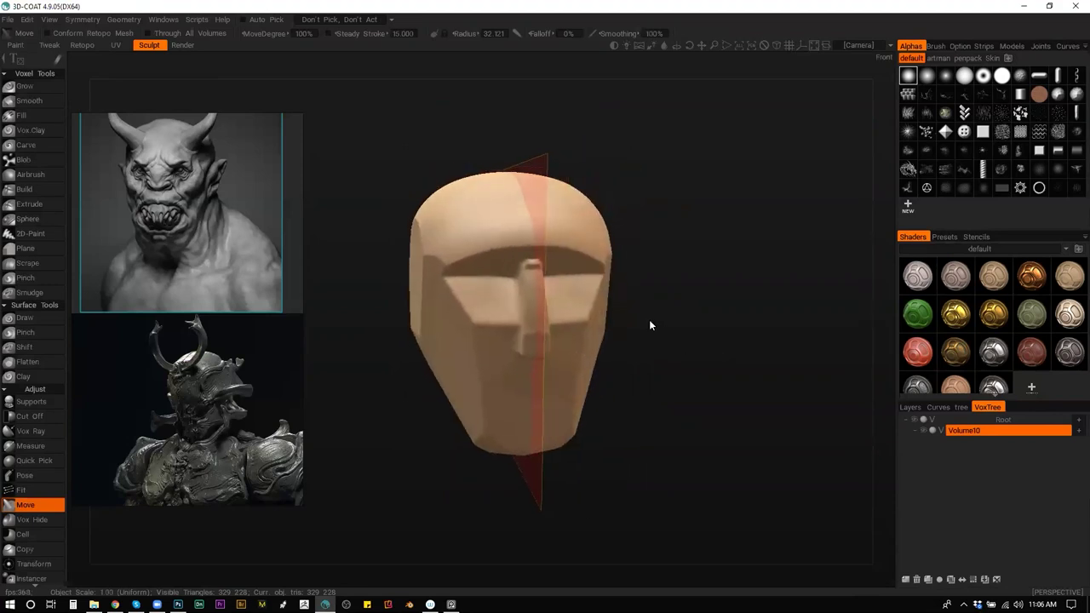
Soften the cheek planes and shape the eye sockets and eyeballs with the Pinch tool.
key("p")
left_click_drag(498, 379, 509, 379)
mouse_move(479, 326)
left_mouse_down()
mouse_move(448, 279)
mouse_move(493, 323)
left_mouse_up()
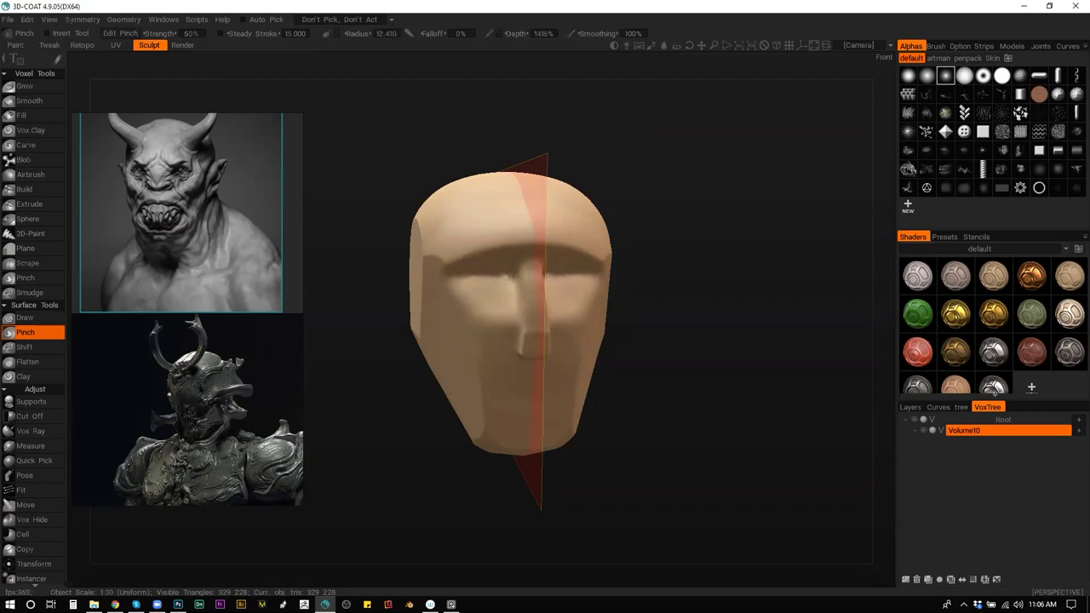
mouse_move(473, 265)
left_mouse_down()
mouse_move(493, 286)
mouse_move(482, 286)
left_mouse_up()
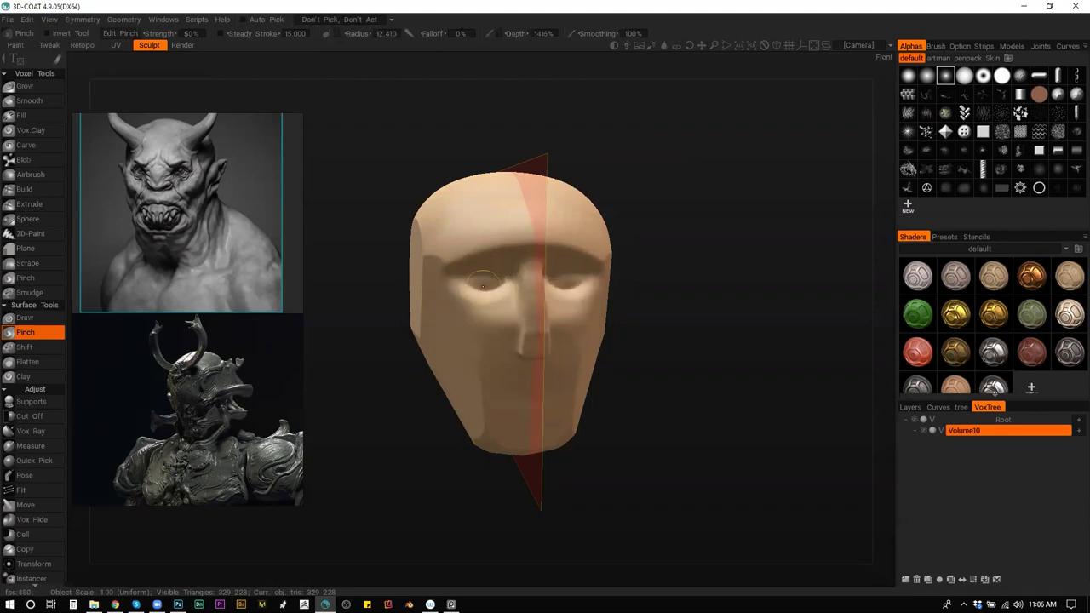
key("1")
left_click_drag(491, 274, 484, 281)
mouse_move(412, 368)
left_mouse_down()
mouse_move(521, 369)
mouse_move(457, 368)
mouse_move(409, 397)
left_mouse_up()
Form the mouth line, lower lip and mouth corners with the Pinch tool at varying brush sizes.
key("2")
key("bracketright")
key("bracketright")
key("bracketright")
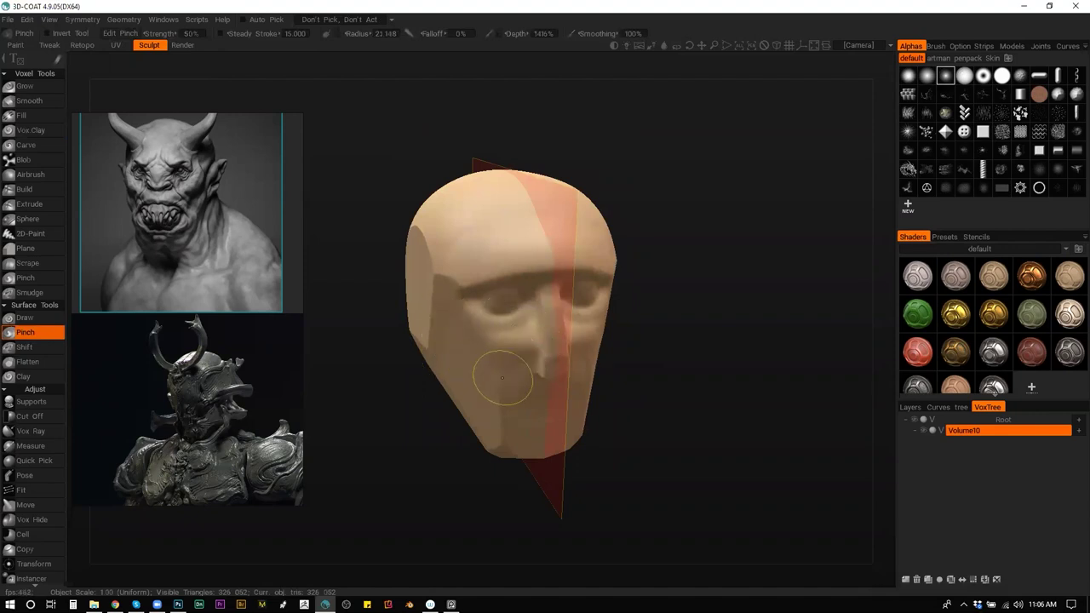
mouse_move(486, 415)
left_mouse_down()
mouse_move(523, 408)
mouse_move(526, 392)
mouse_move(511, 404)
left_mouse_up()
mouse_move(511, 408)
left_mouse_down()
mouse_move(530, 372)
mouse_move(469, 380)
mouse_move(519, 365)
mouse_move(546, 367)
mouse_move(525, 373)
mouse_move(558, 384)
mouse_move(520, 376)
left_mouse_up()
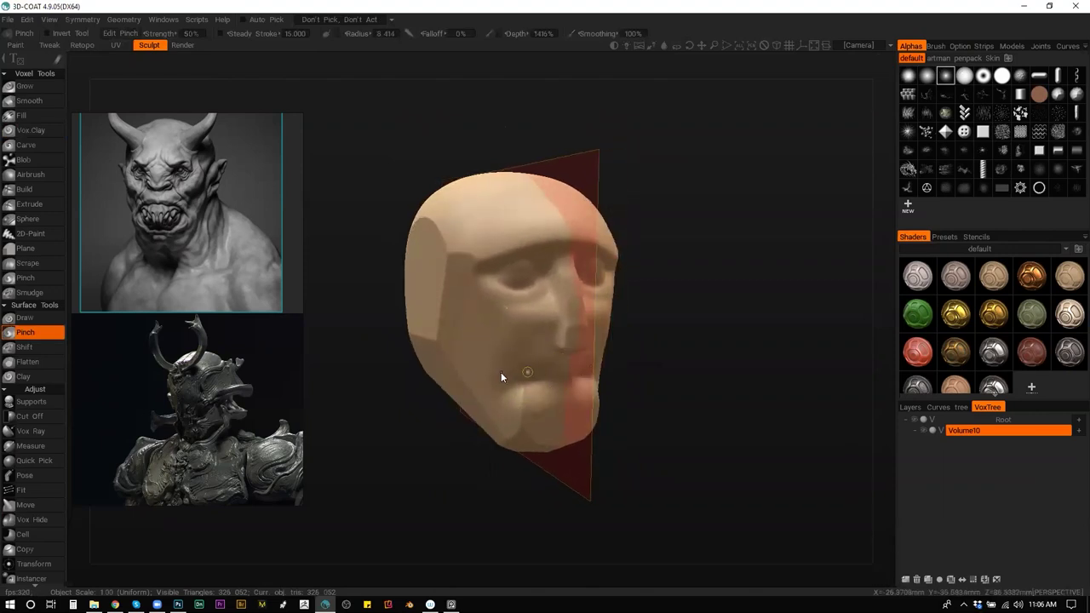
left_click_drag(556, 376, 509, 395)
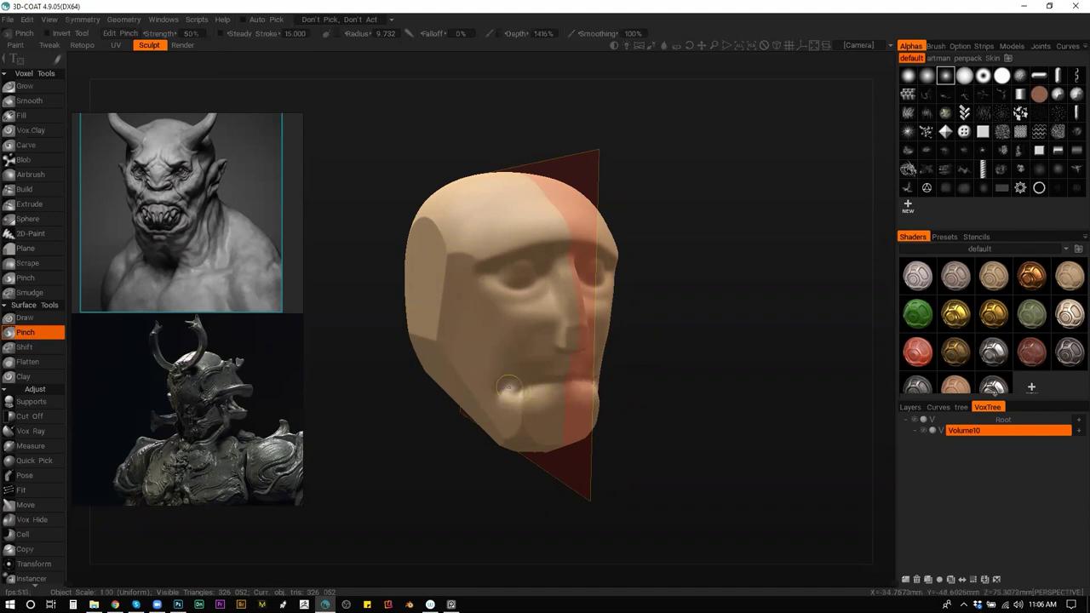
Shape the cheeks and cheekbones on both sides of the face with a larger Pinch brush.
left_click_drag(509, 353, 545, 354)
left_click_drag(455, 315, 530, 375)
mouse_move(708, 365)
left_mouse_down()
mouse_move(610, 355)
mouse_move(525, 304)
mouse_move(513, 348)
left_mouse_up()
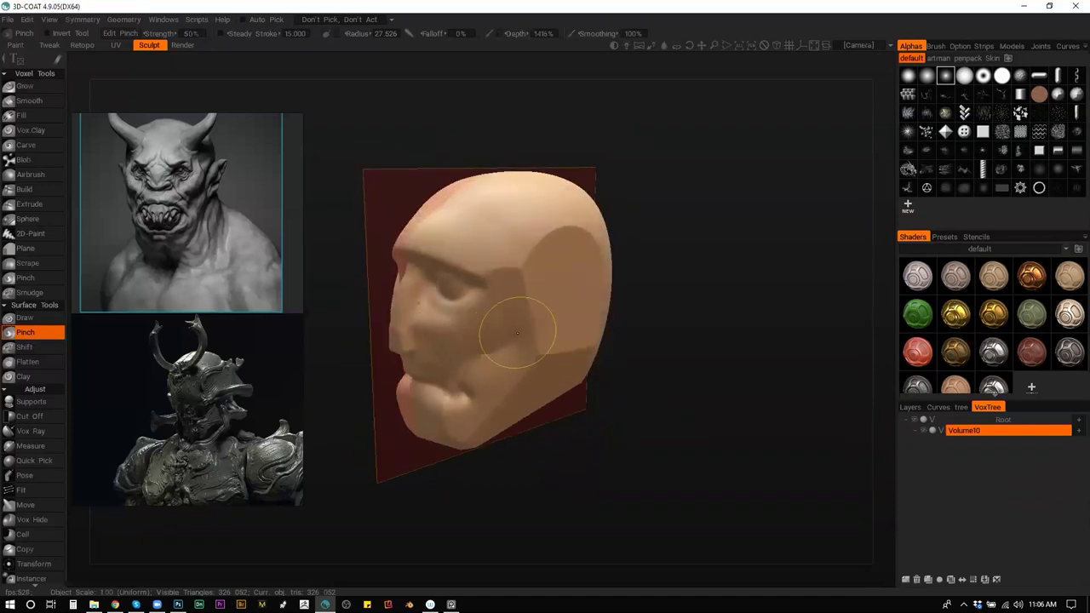
left_click_drag(640, 310, 803, 316)
left_click_drag(672, 380, 573, 435)
Level the jaw and temple planes along the sides of the head with the Flatten tool.
mouse_move(464, 430)
left_mouse_down()
mouse_move(453, 438)
mouse_move(486, 428)
mouse_move(464, 413)
left_mouse_up()
mouse_move(420, 311)
left_mouse_down()
mouse_move(432, 334)
mouse_move(417, 281)
mouse_move(435, 337)
mouse_move(419, 339)
mouse_move(423, 255)
mouse_move(420, 271)
mouse_move(428, 246)
left_mouse_up()
key("f")
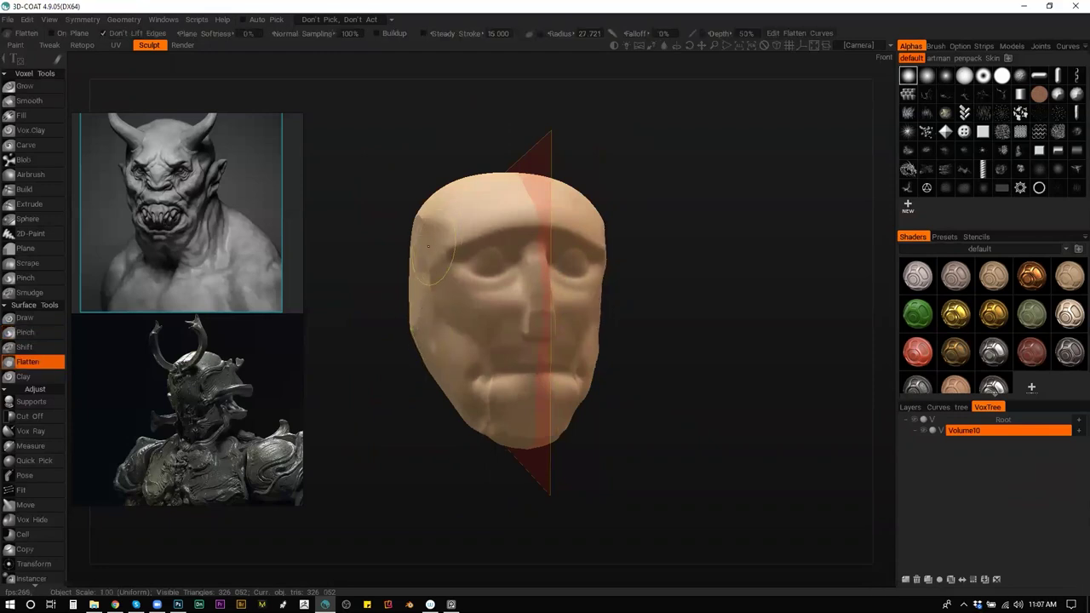
left_click_drag(688, 394, 807, 363)
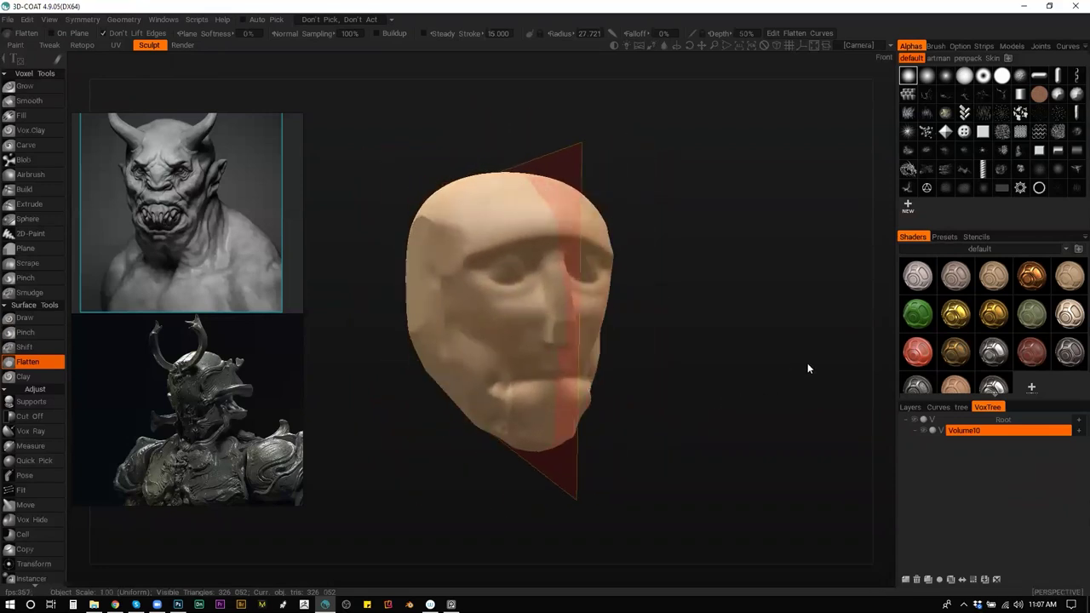
Convert the head volume to surface mode and hide the symmetry plane.
left_click(939, 430)
key("s")
left_click(524, 257)
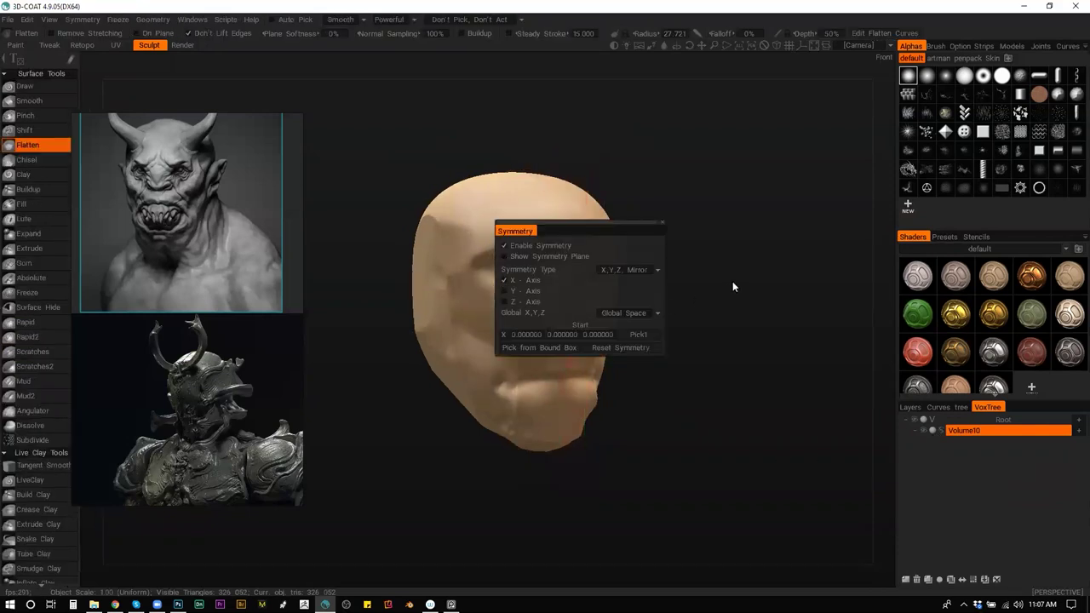
left_click(732, 282)
Define the inner eye corners, upper eyelids and nostrils with a small Pinch brush.
key("3")
mouse_move(493, 269)
left_mouse_down()
mouse_move(519, 288)
mouse_move(530, 270)
left_mouse_up()
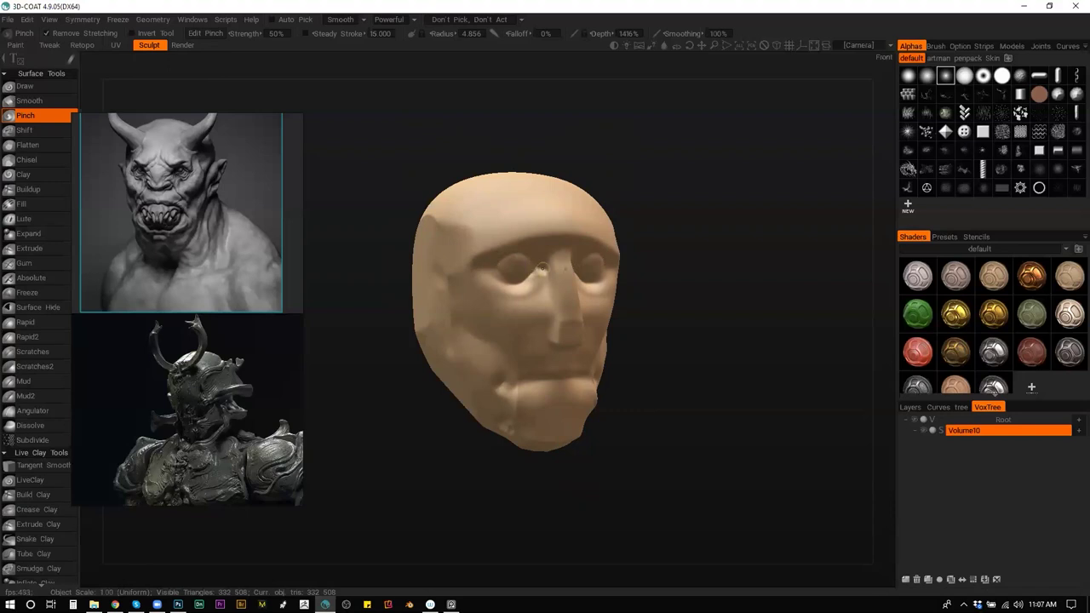
right_click(550, 257)
key("Escape")
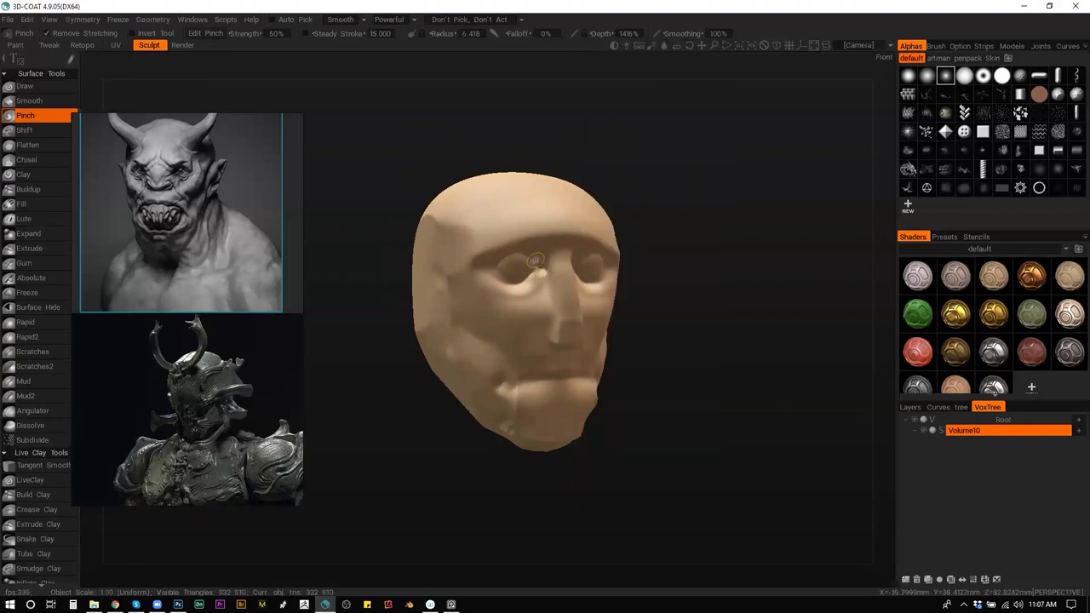
left_click_drag(509, 250, 548, 253)
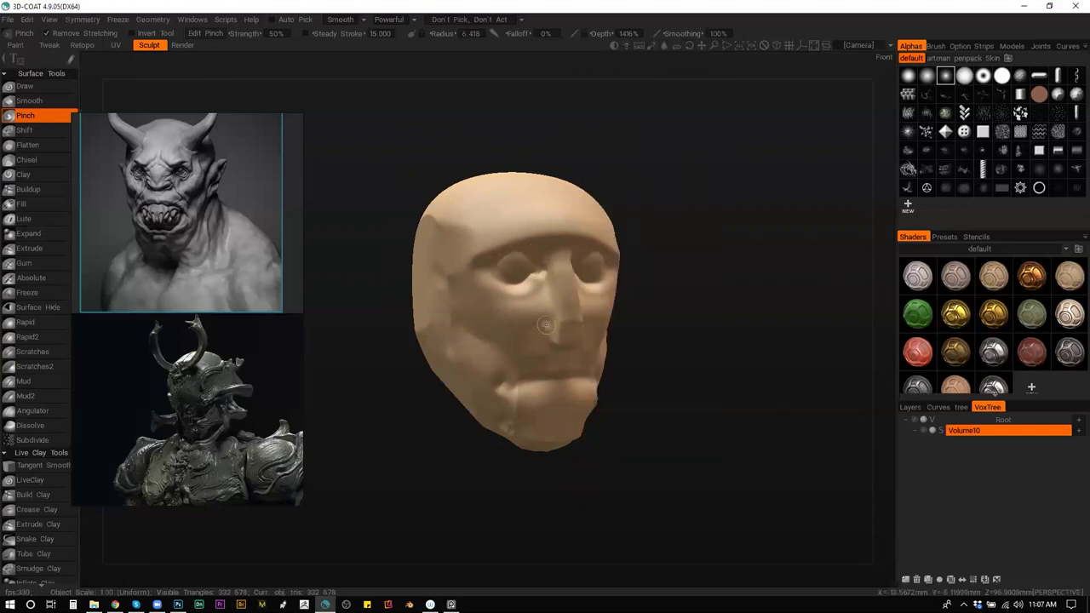
mouse_move(707, 332)
left_mouse_down()
mouse_move(666, 312)
mouse_move(595, 342)
mouse_move(528, 327)
left_mouse_up()
key("3")
mouse_move(470, 307)
left_mouse_down()
mouse_move(467, 317)
mouse_move(433, 290)
left_mouse_up()
key("ctrl+z")
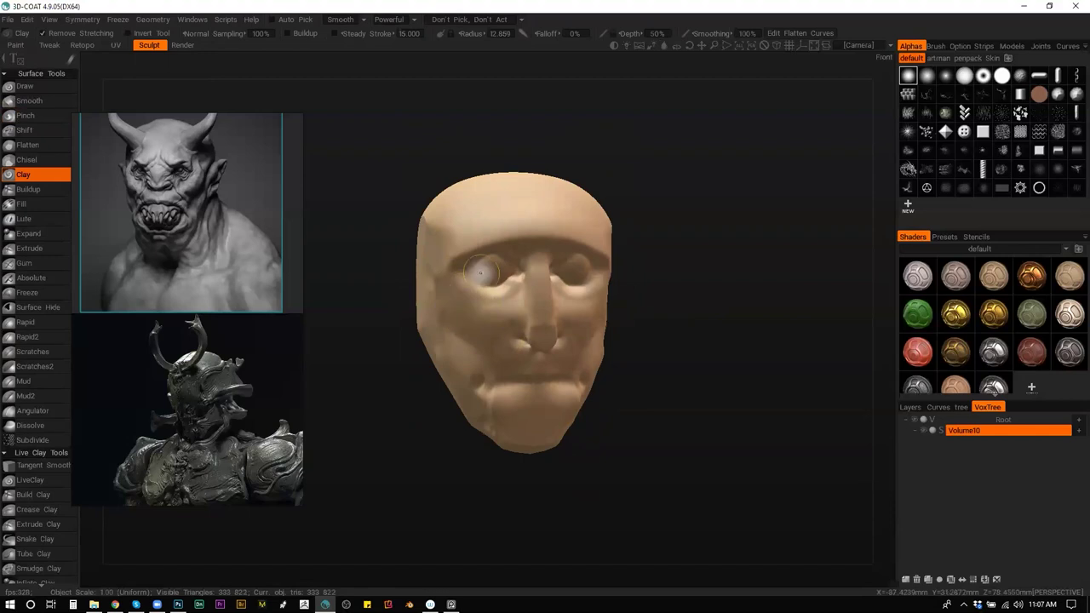
Build up the brow, cheek folds and mouth area with the Clay tool, using a square alpha and 7% depth.
left_click(982, 131)
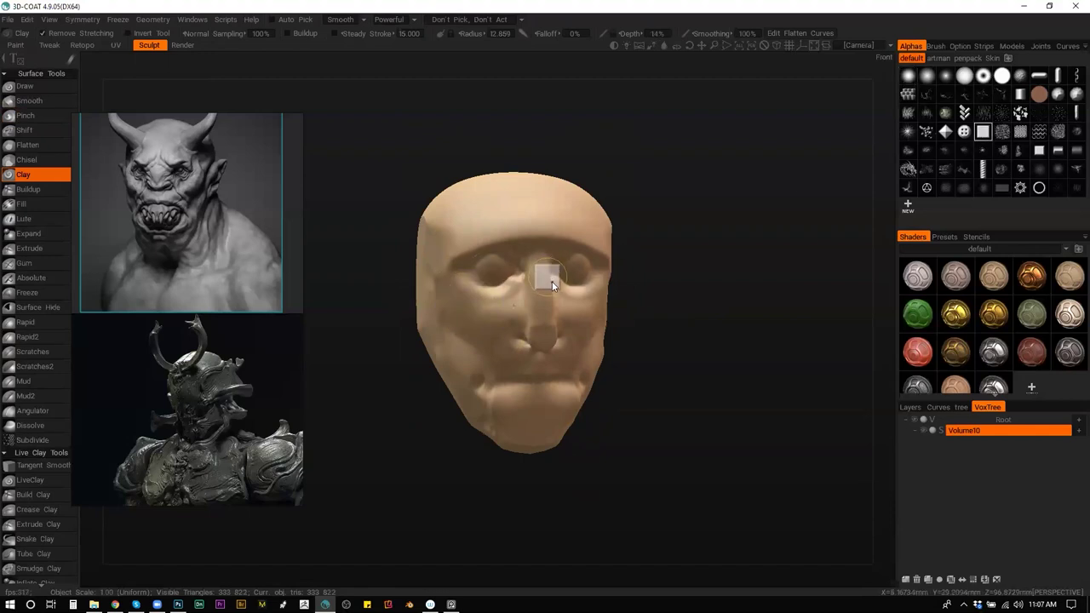
mouse_move(457, 304)
left_mouse_down()
mouse_move(509, 285)
mouse_move(484, 322)
mouse_move(451, 284)
mouse_move(516, 372)
mouse_move(486, 307)
mouse_move(511, 294)
mouse_move(484, 327)
left_mouse_up()
key("ctrl+z")
mouse_move(479, 243)
left_mouse_down()
mouse_move(469, 247)
mouse_move(516, 230)
left_mouse_up()
left_click_drag(516, 230, 489, 227)
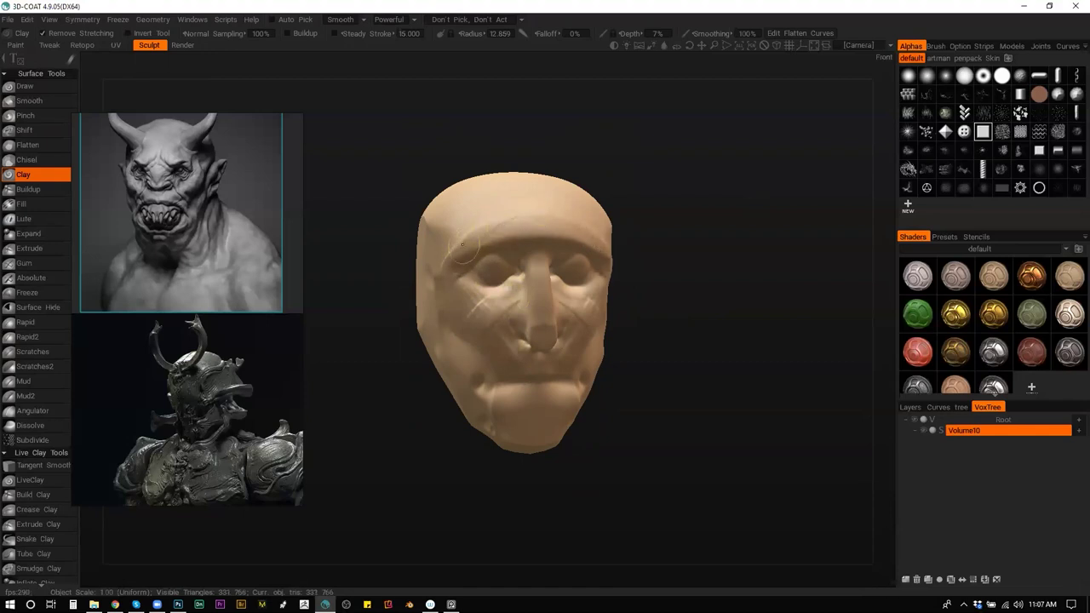
mouse_move(484, 327)
left_mouse_down()
mouse_move(459, 343)
mouse_move(483, 370)
mouse_move(446, 342)
mouse_move(514, 400)
left_mouse_up()
scroll(517, 390, "down", 4)
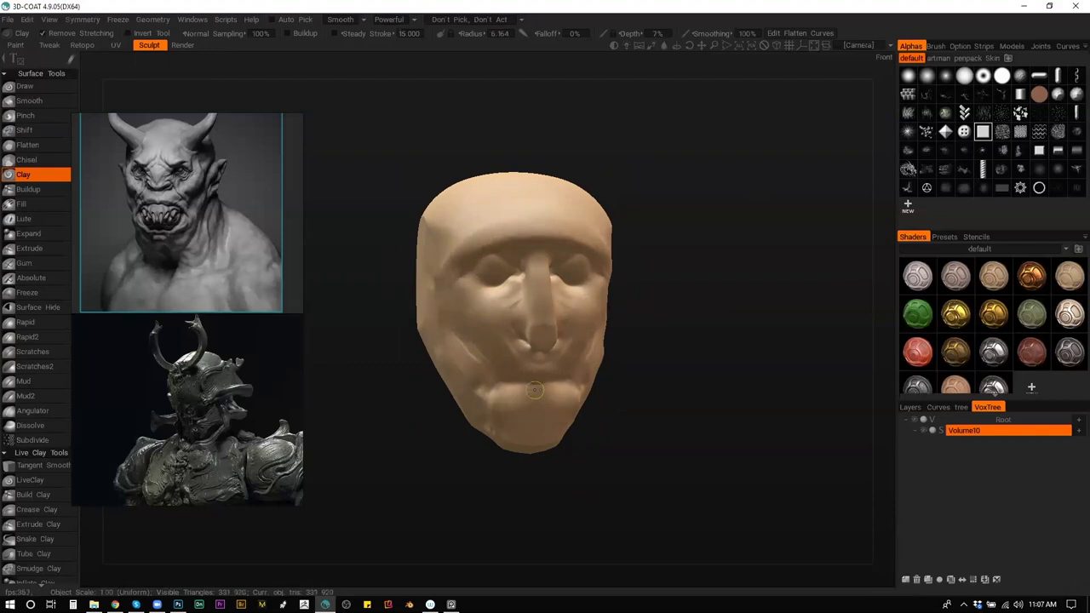
mouse_move(528, 391)
left_mouse_down()
mouse_move(511, 391)
mouse_move(519, 402)
left_mouse_up()
Apply the pinkish-grey shader to the head and sharpen the eyelids, cheek folds and lips with the Pinch tool.
key("2")
mouse_move(639, 393)
left_mouse_down()
mouse_move(729, 378)
mouse_move(633, 384)
mouse_move(628, 418)
left_mouse_up()
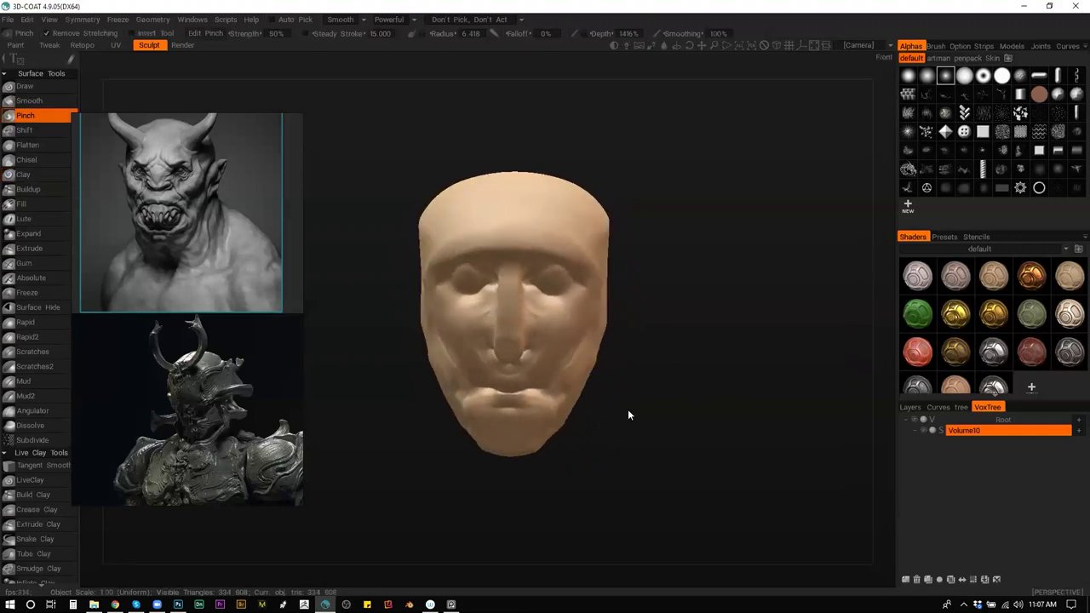
left_click(956, 275)
left_click(484, 359)
left_click_drag(623, 370, 506, 299)
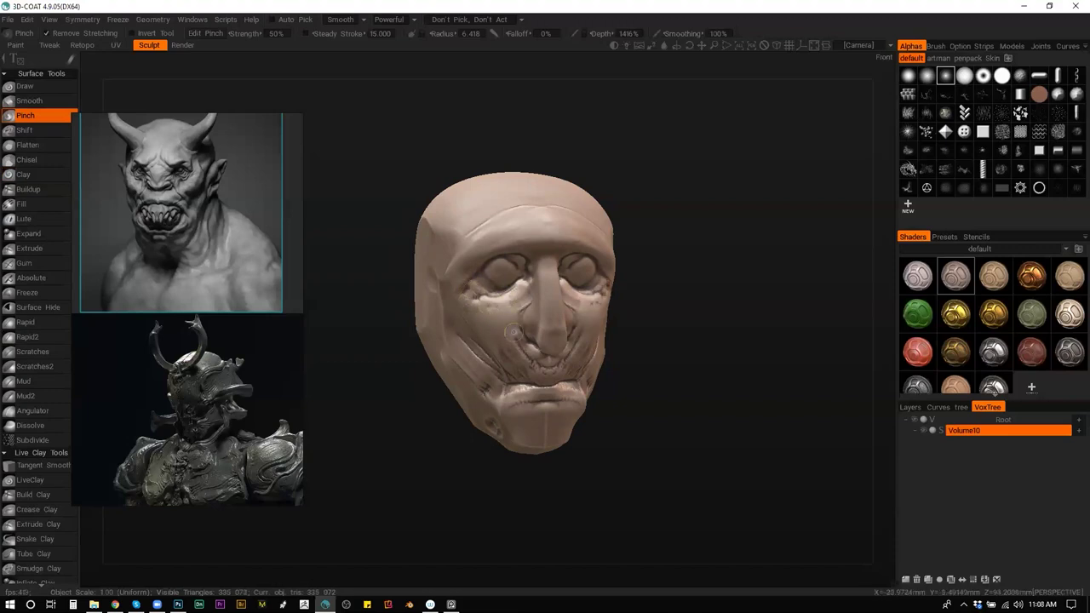
left_click_drag(511, 325, 503, 322)
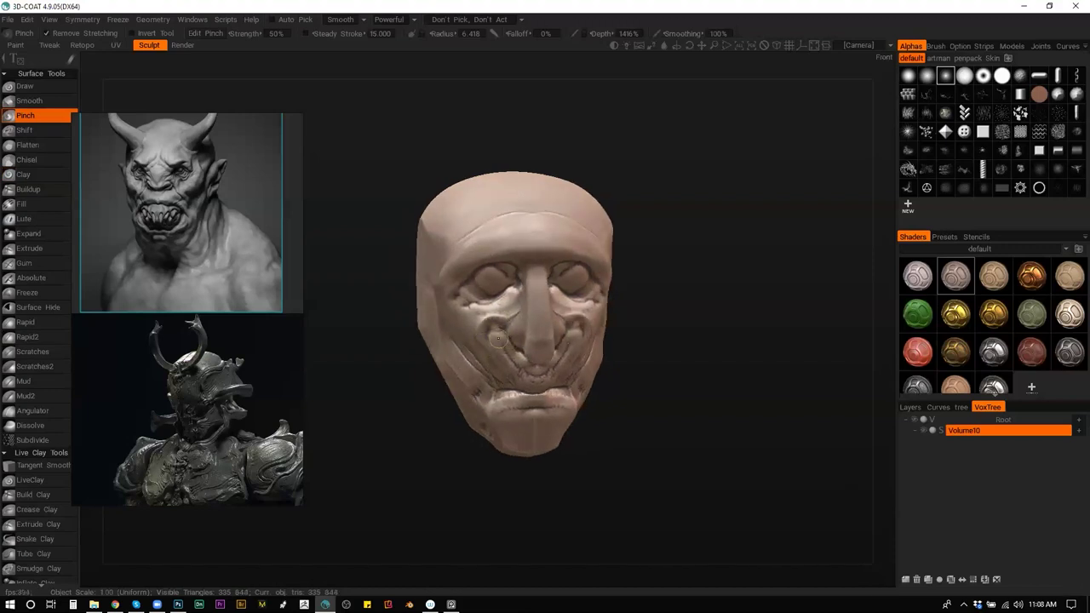
Pinch small raised folds into the forehead above the inner ends of the brows.
left_click_drag(527, 250, 469, 265)
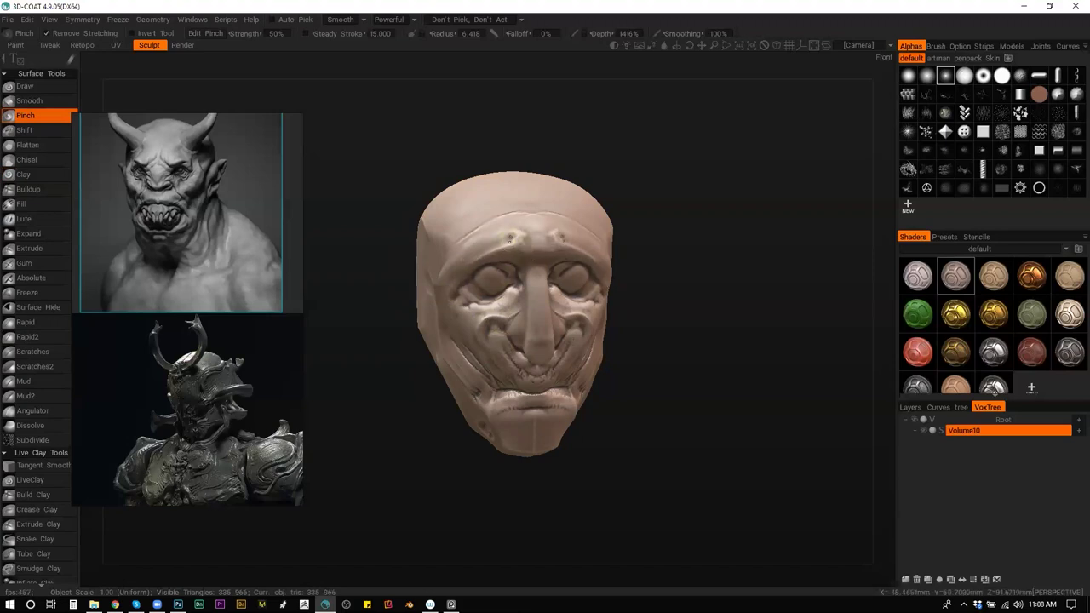
left_click_drag(522, 222, 509, 235)
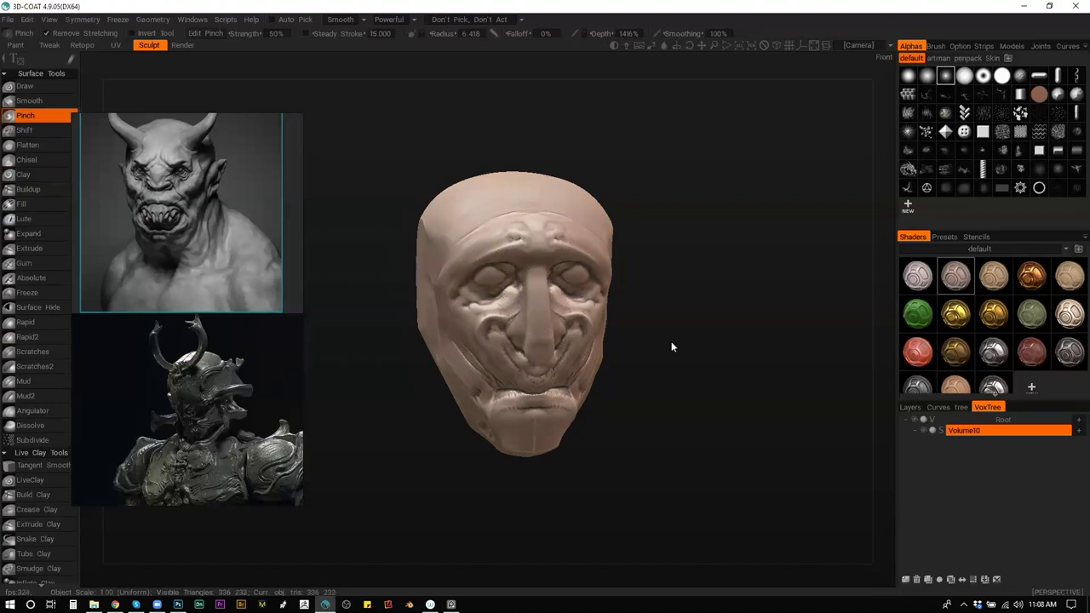
left_click_drag(671, 347, 715, 342)
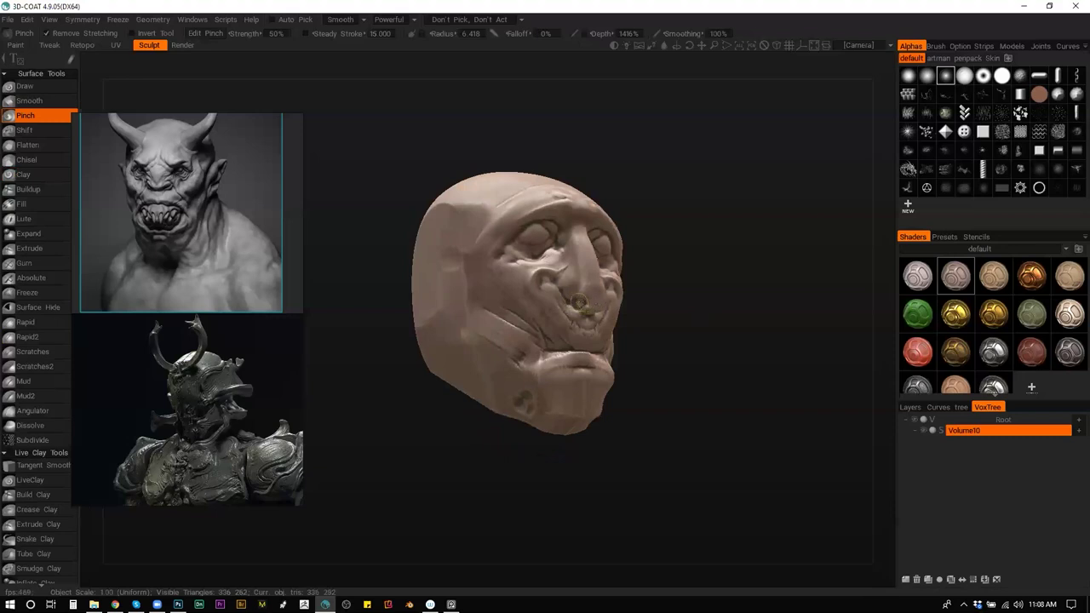
left_click_drag(677, 311, 703, 326)
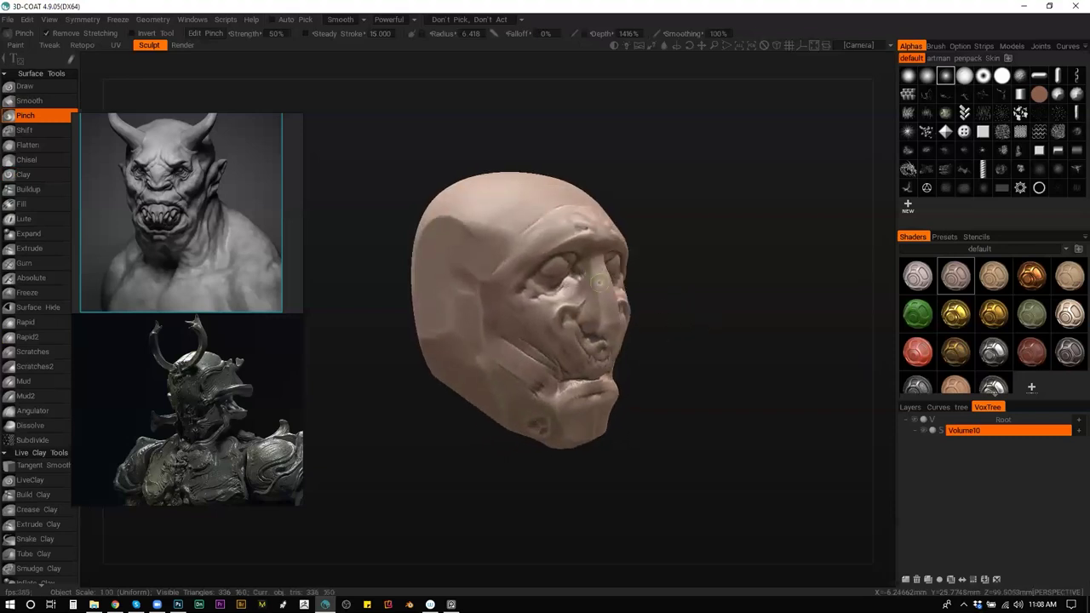
mouse_move(685, 308)
left_mouse_down()
mouse_move(587, 318)
mouse_move(625, 313)
mouse_move(574, 331)
mouse_move(589, 331)
left_mouse_up()
Try resampling the head at a density modulation factor of 1.750 with Good quality and pinching the side of the nose.
key("Return")
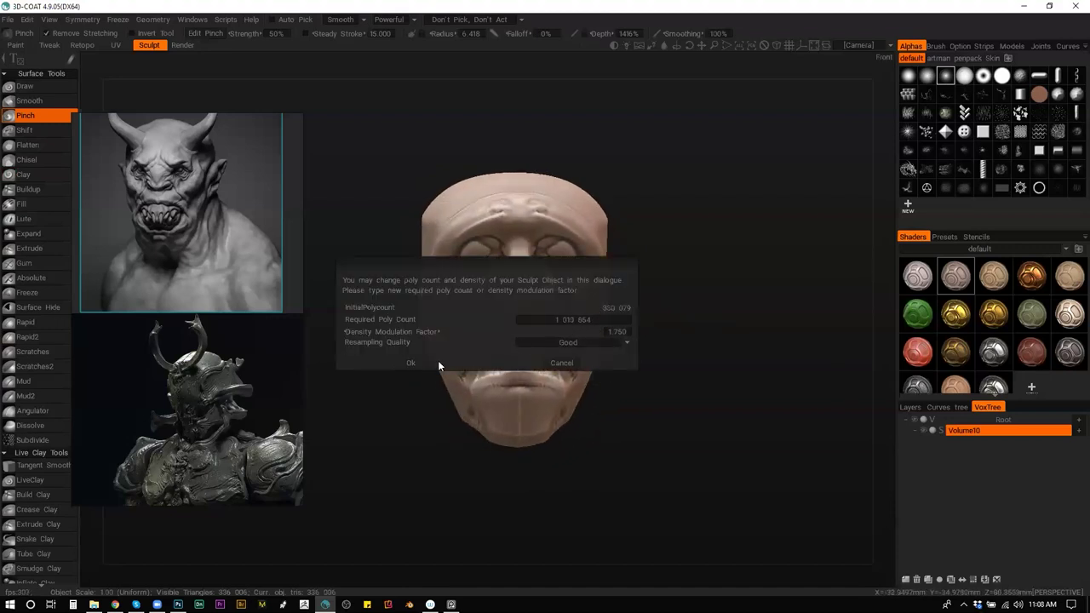
left_click(411, 363)
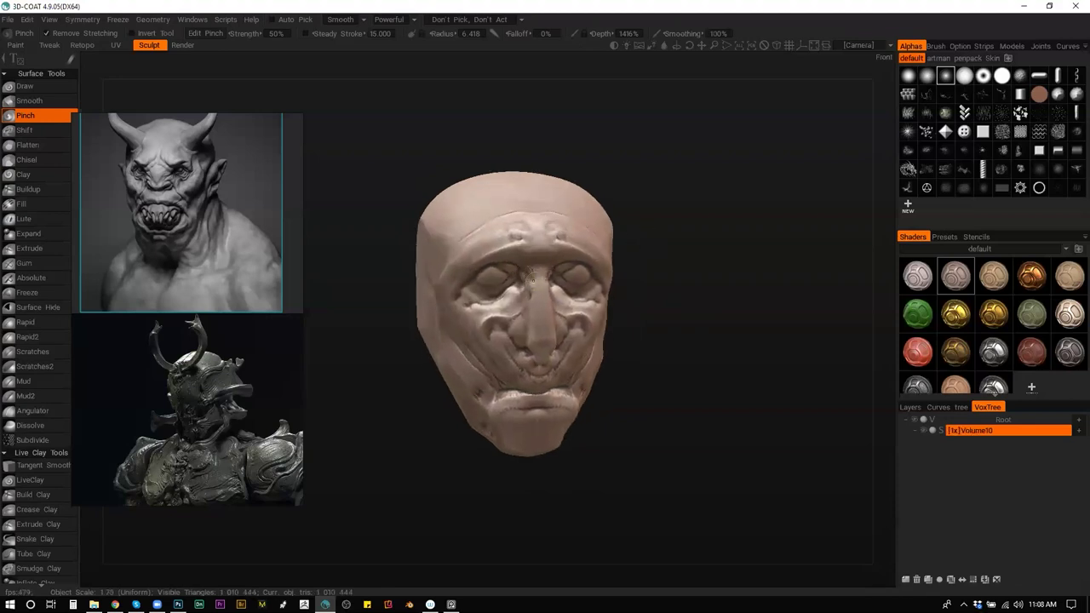
left_click_drag(529, 294, 536, 310)
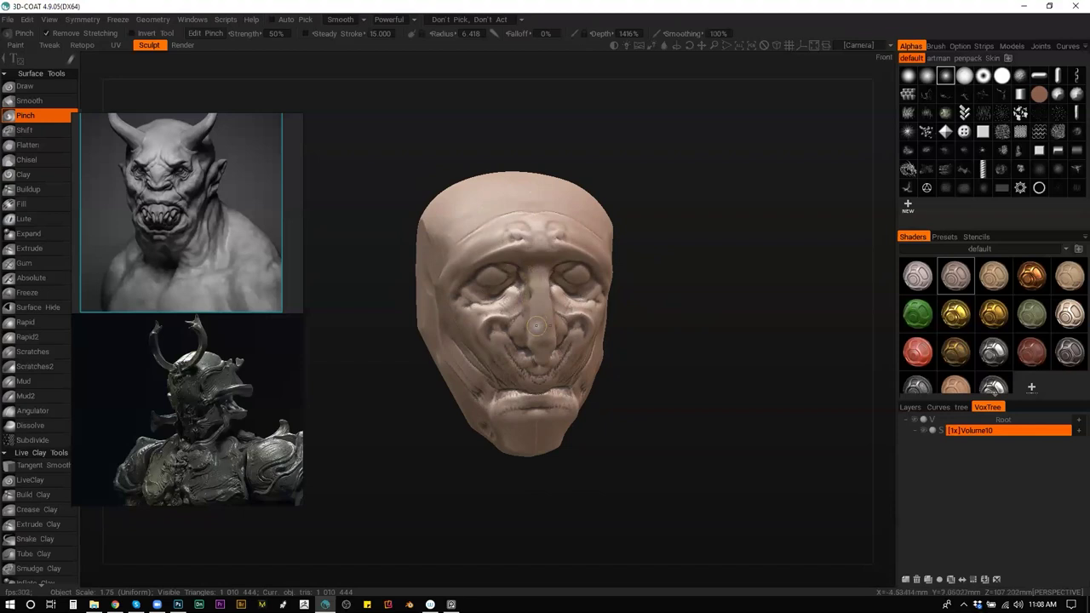
key("ctrl+z")
Voxelize the head with a required poly count of 500,000 and request a Good-quality resample at about double density.
left_click(941, 430)
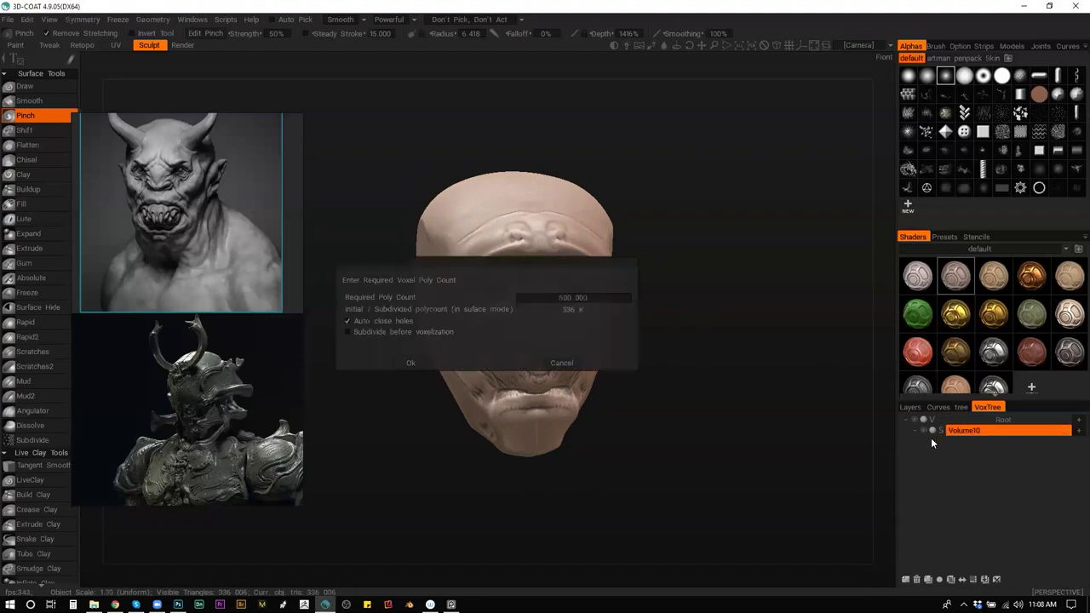
left_click(412, 362)
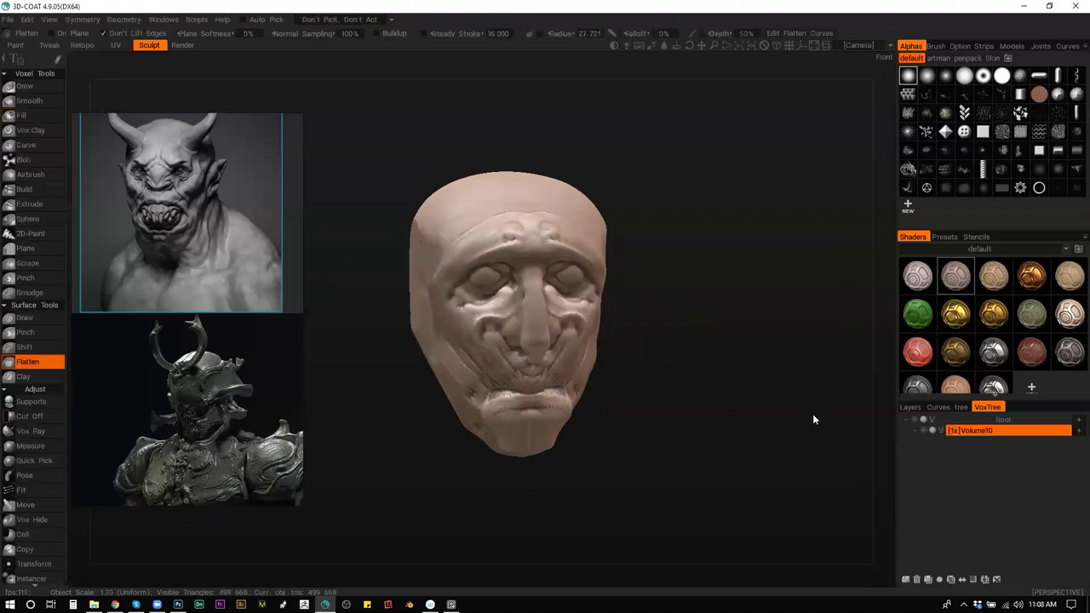
key("Return")
left_click_drag(525, 333, 555, 331)
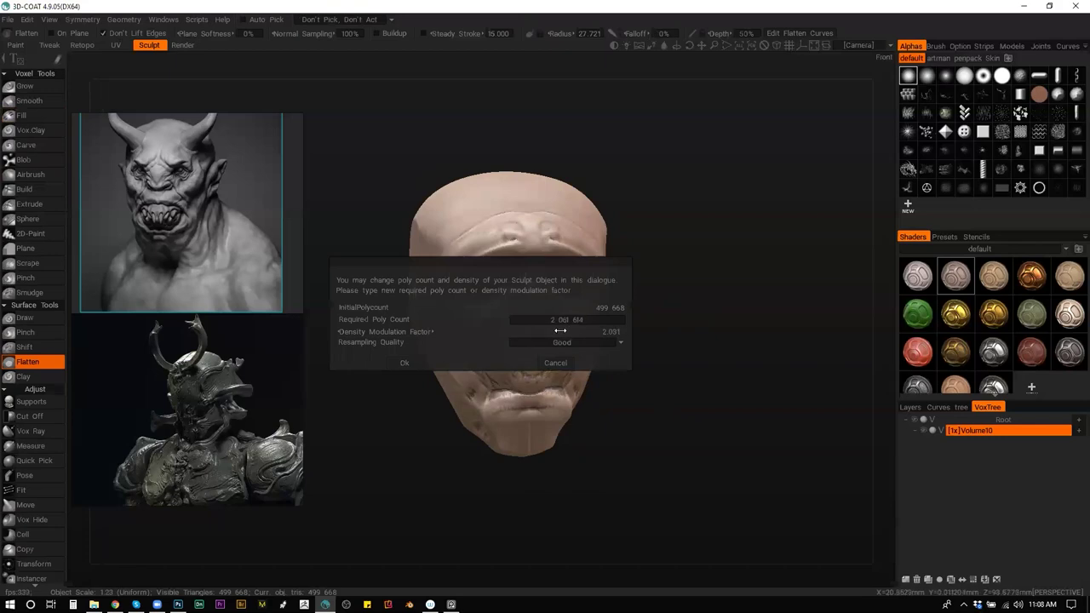
left_click(468, 363)
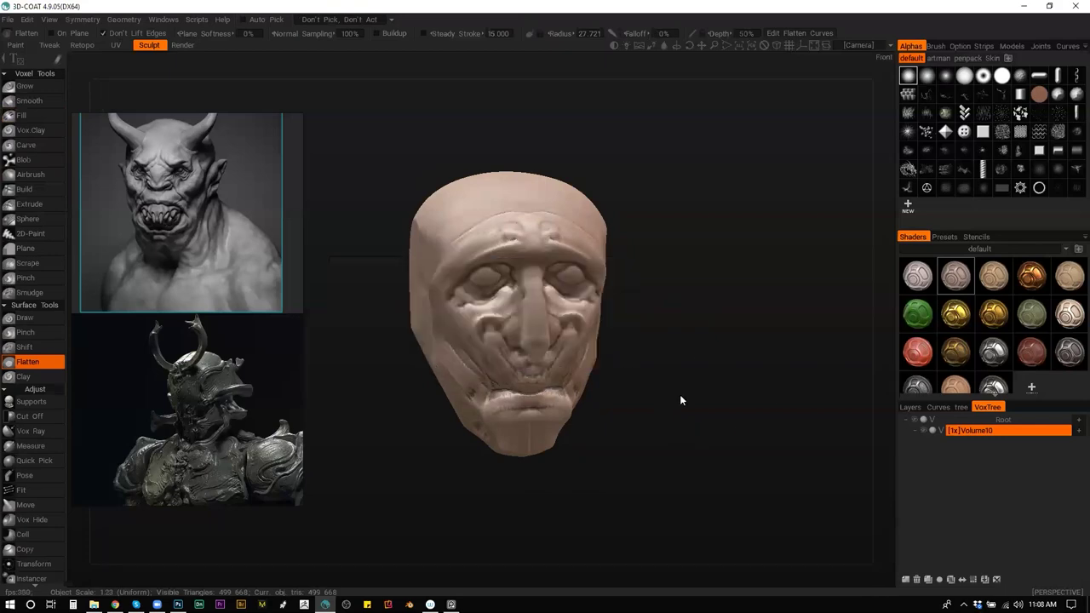
Switch to the browser and look through the boards on the Pinterest profile for new references.
key("alt+Tab")
left_click(600, 281)
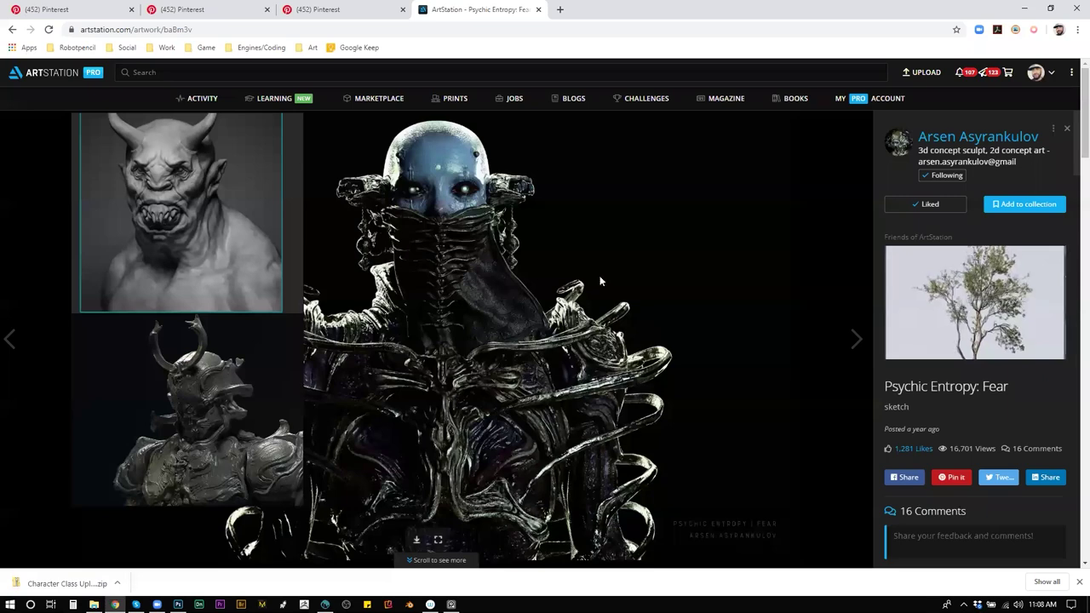
left_click(204, 10)
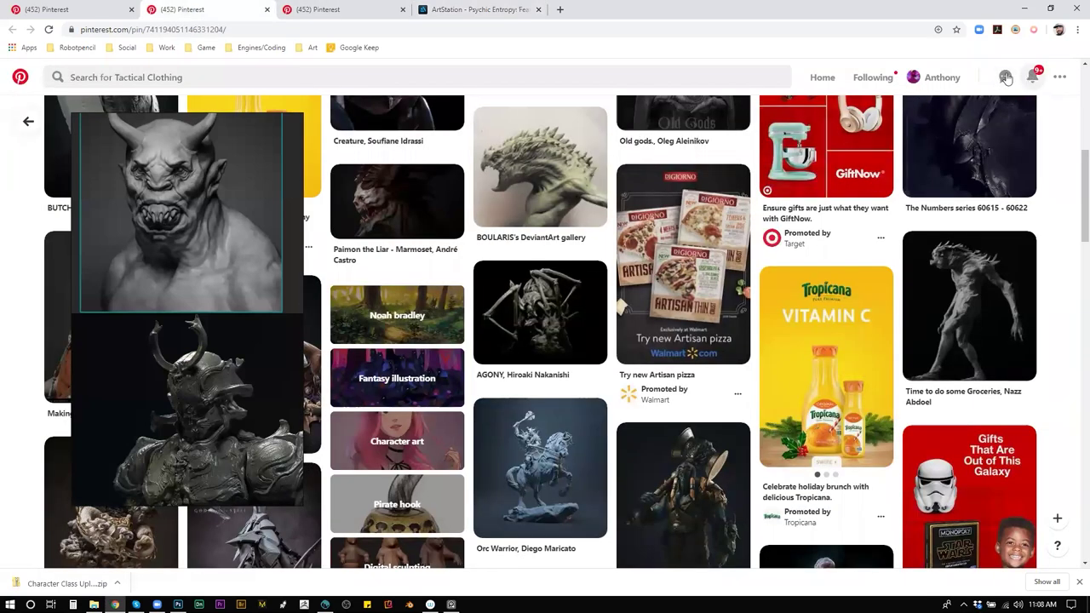
left_click(942, 76)
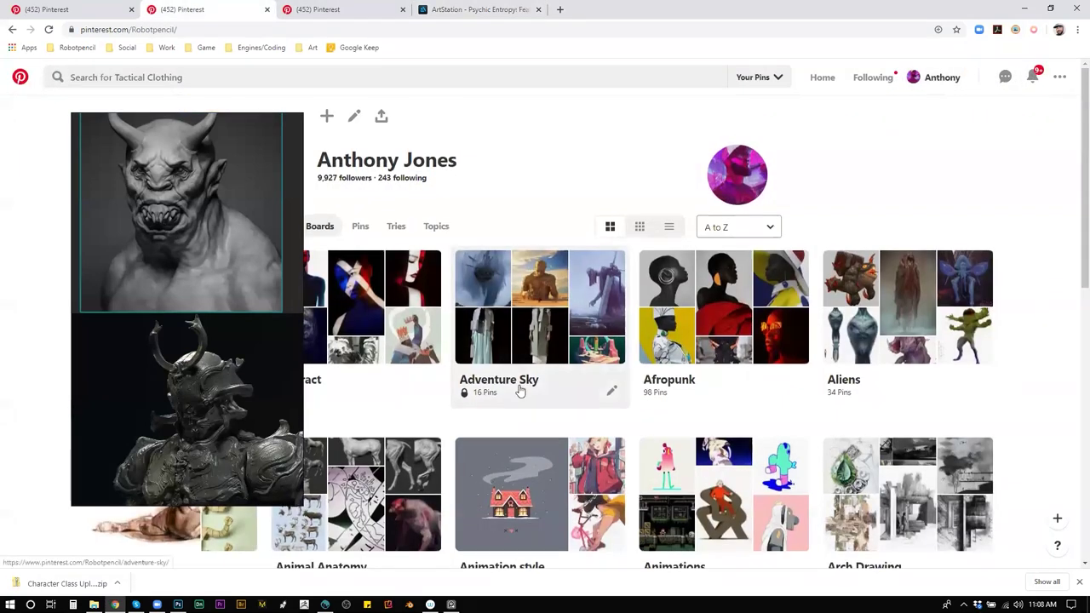
scroll(521, 391, "down", 1)
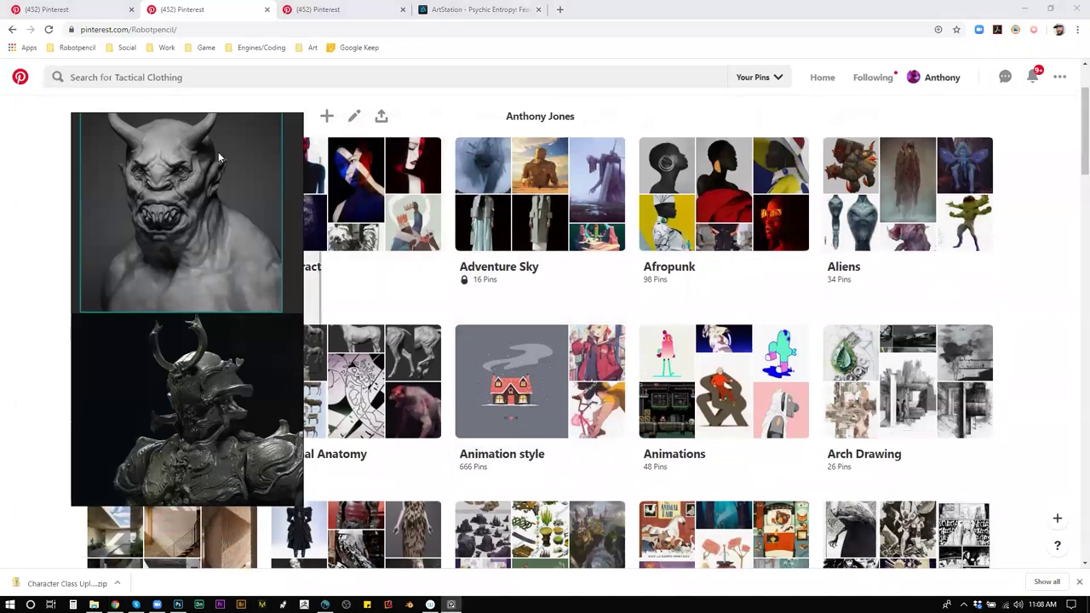
Close the floating reference image board without saving its changes.
right_click(218, 151)
left_click(239, 364)
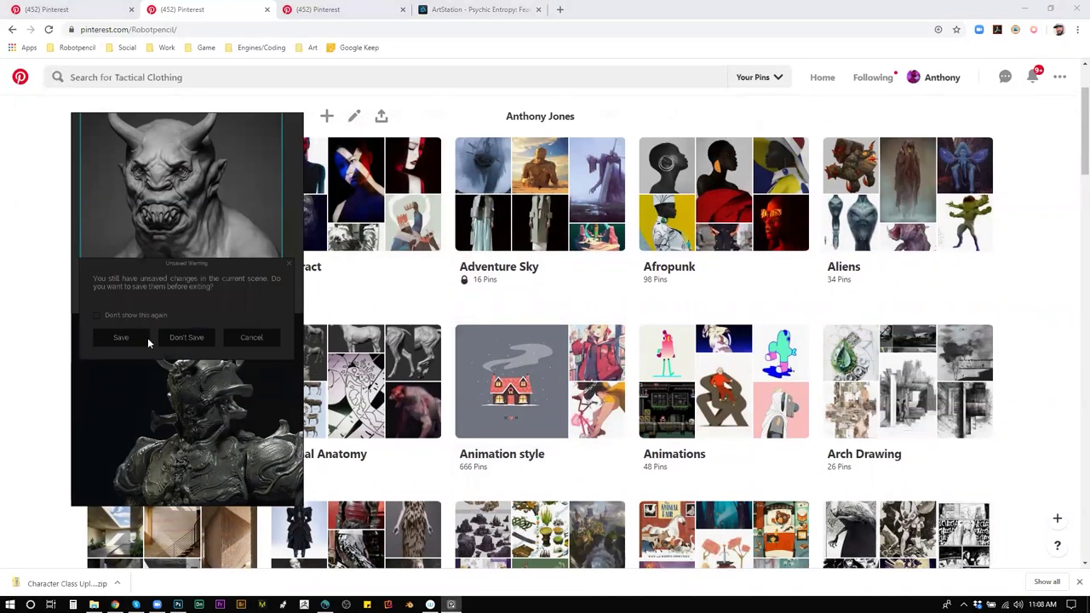
left_click(190, 338)
Browse the 3D inspiration board and open the Court of the Dead Great Osteomancer pin.
left_click(154, 190)
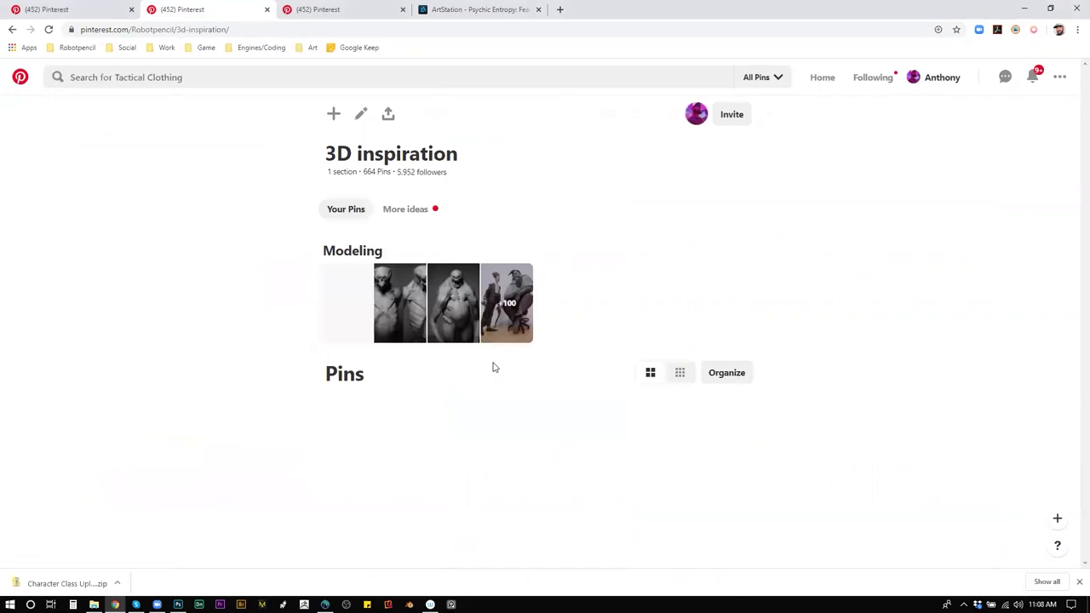
scroll(521, 344, "down", 10)
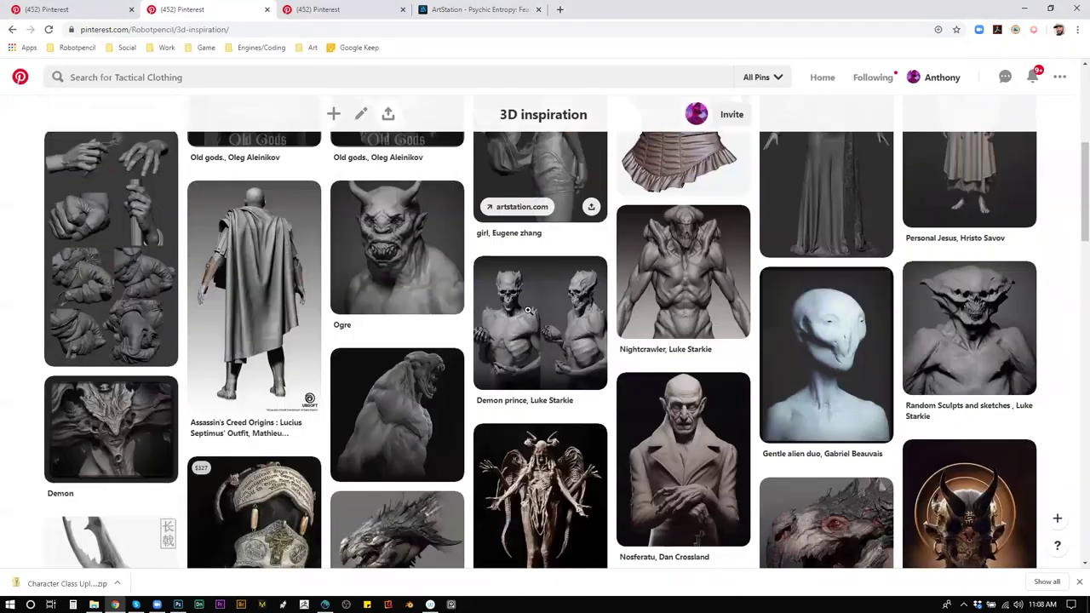
scroll(534, 308, "down", 3)
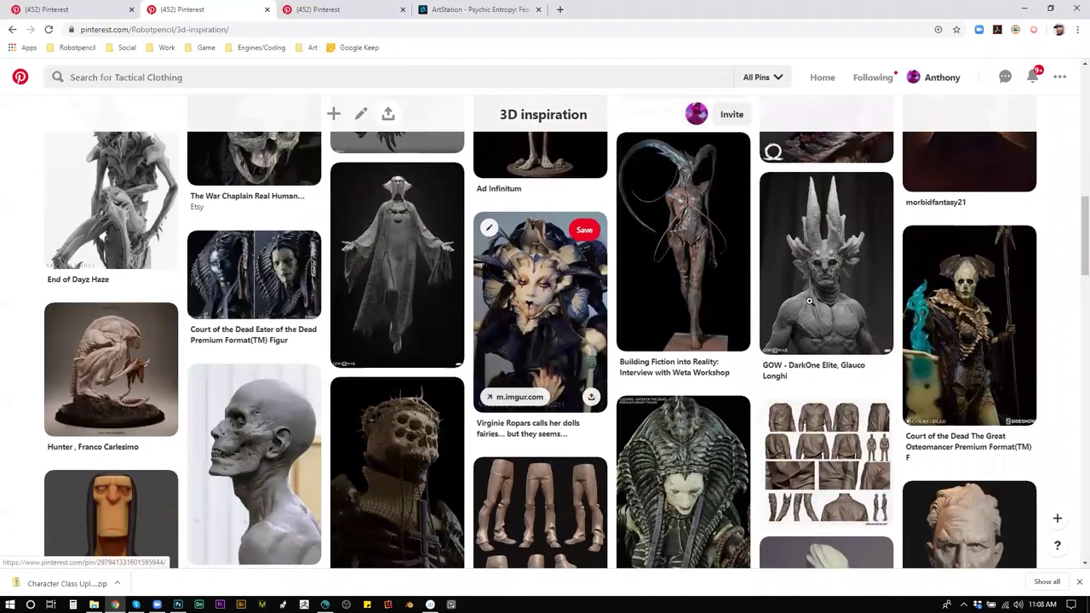
left_click(985, 295)
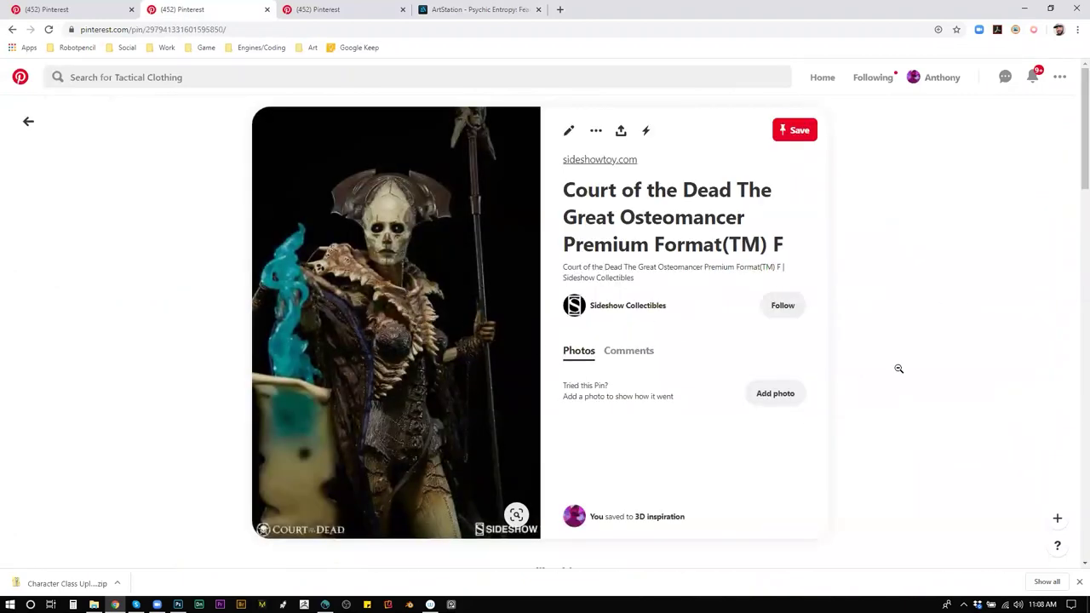
Look through the pins related to the Osteomancer and open the Dark Attorney pin.
scroll(873, 359, "down", 4)
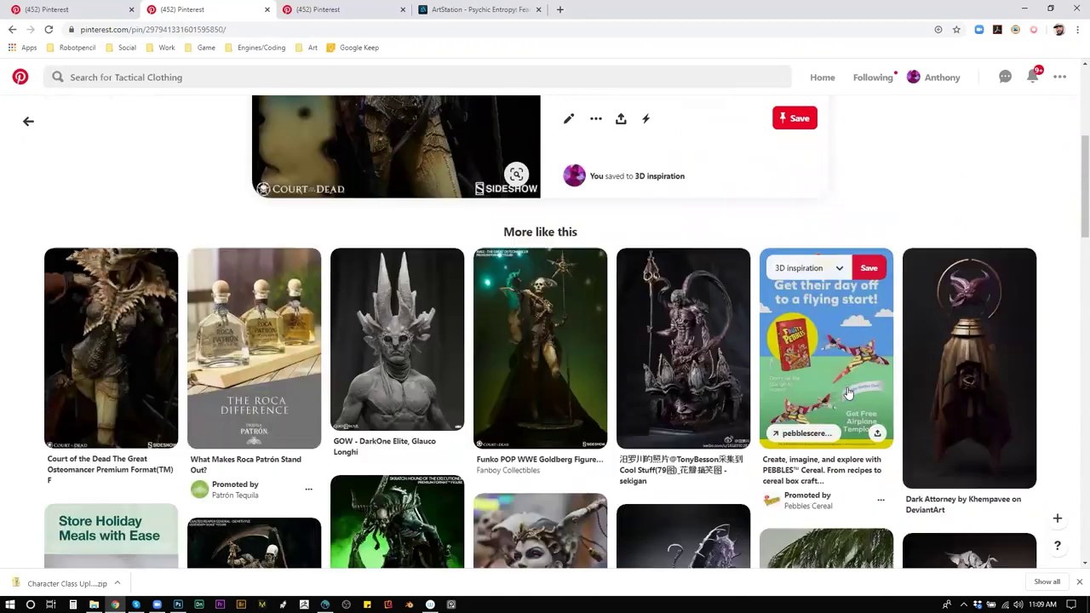
scroll(937, 366, "down", 1)
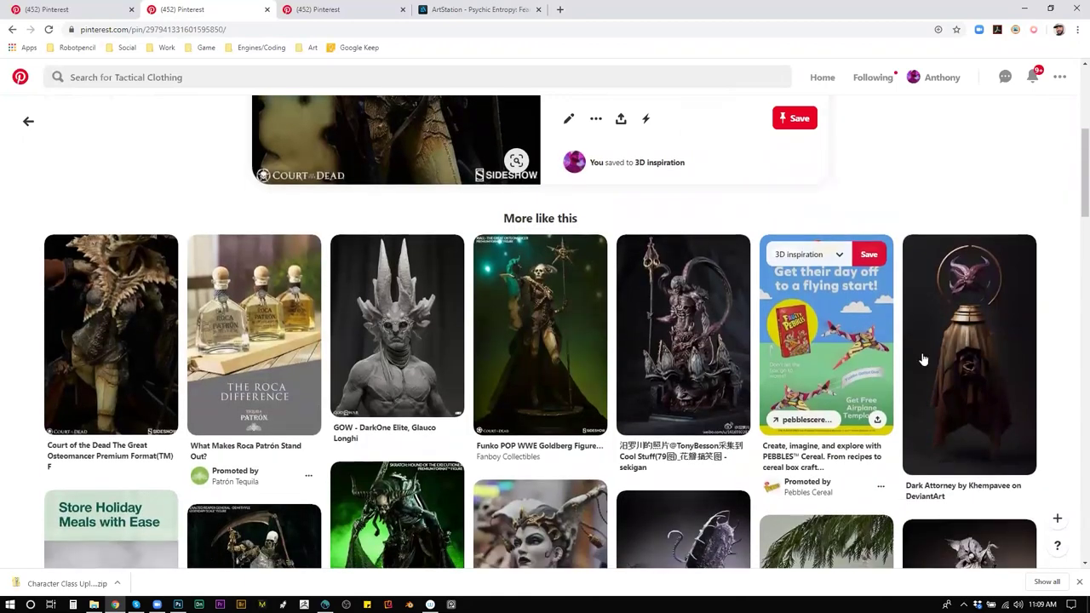
left_click(971, 341)
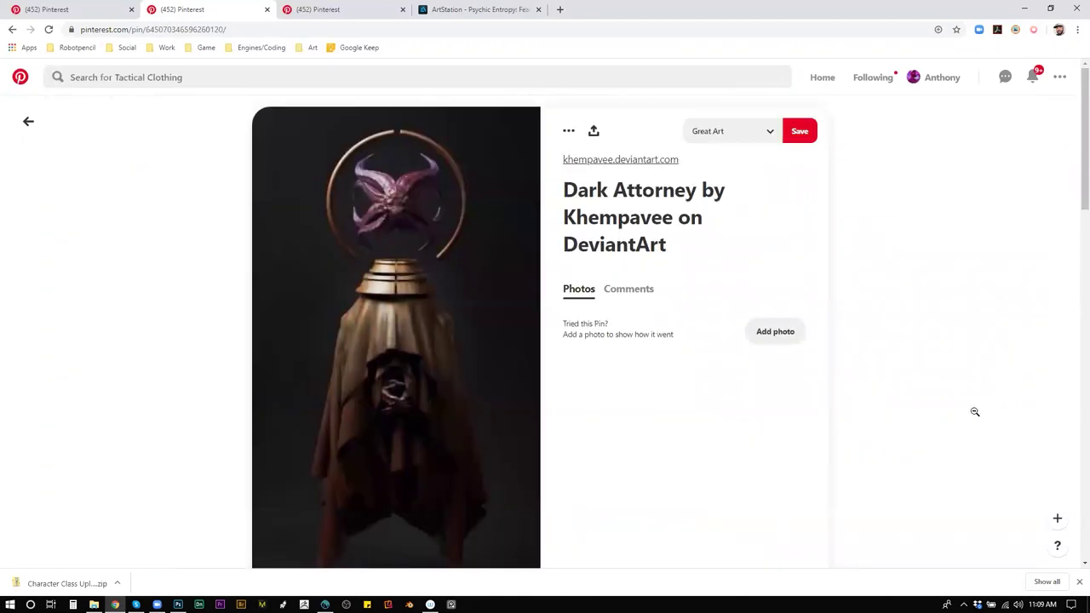
left_click(728, 126)
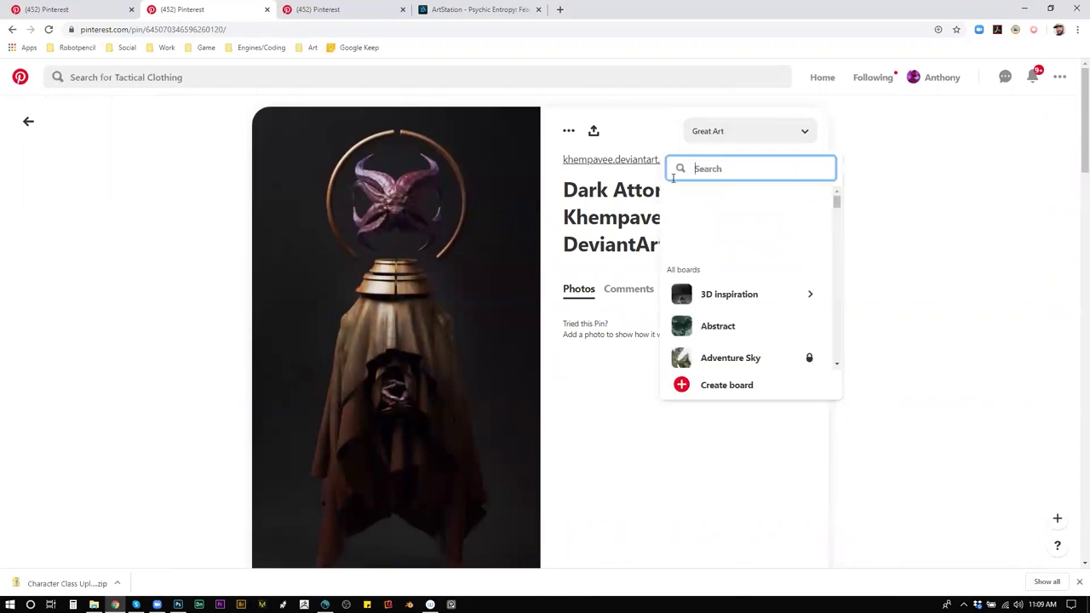
left_click(755, 224)
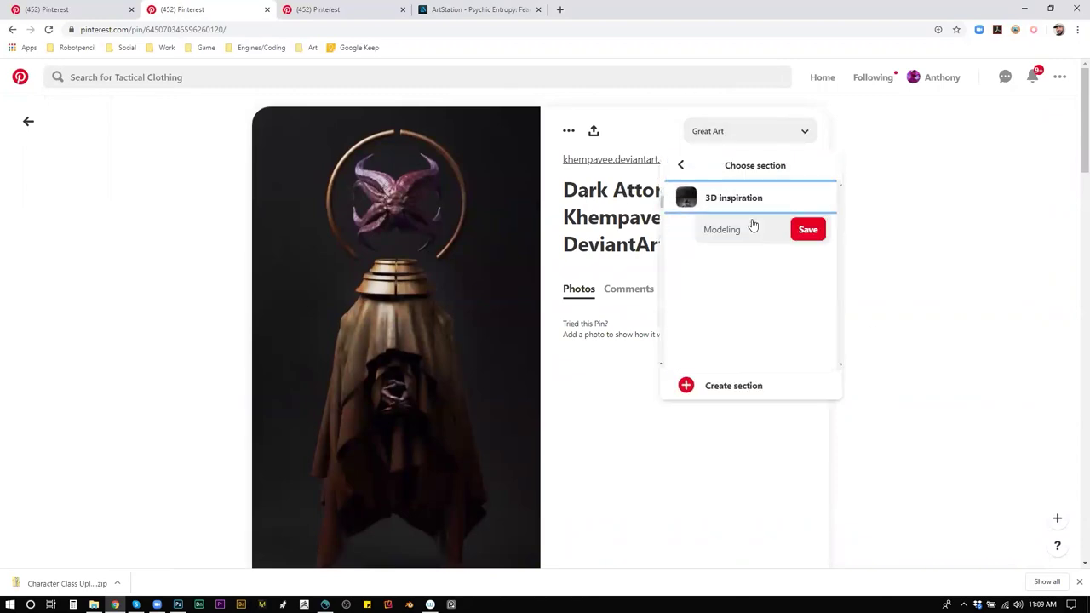
left_click(894, 293)
left_click(953, 204)
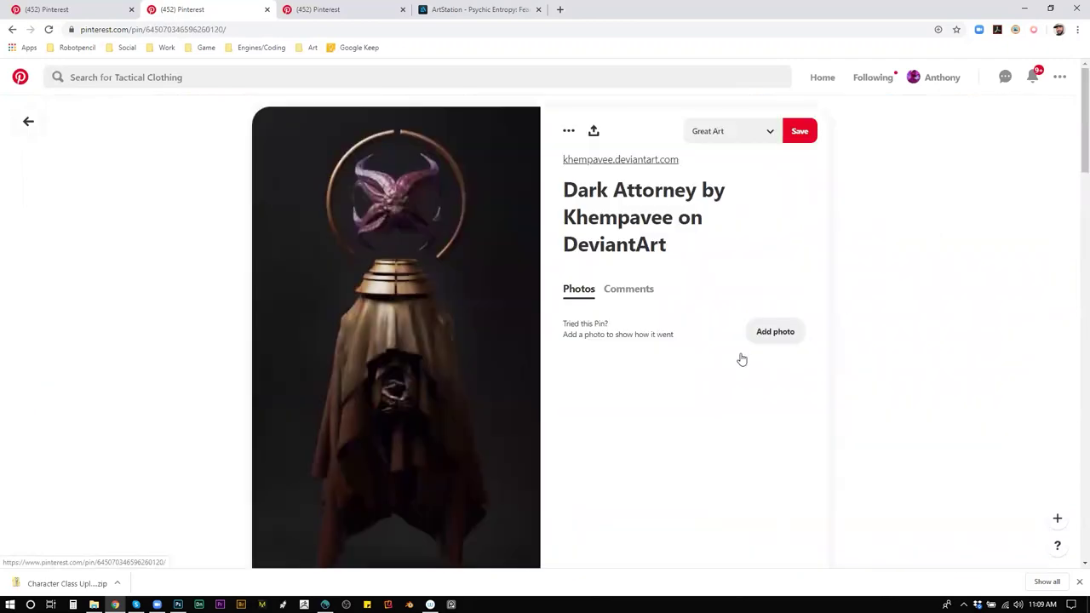
Browse the pins related to Dark Attorney for character and creature design references.
scroll(669, 383, "down", 5)
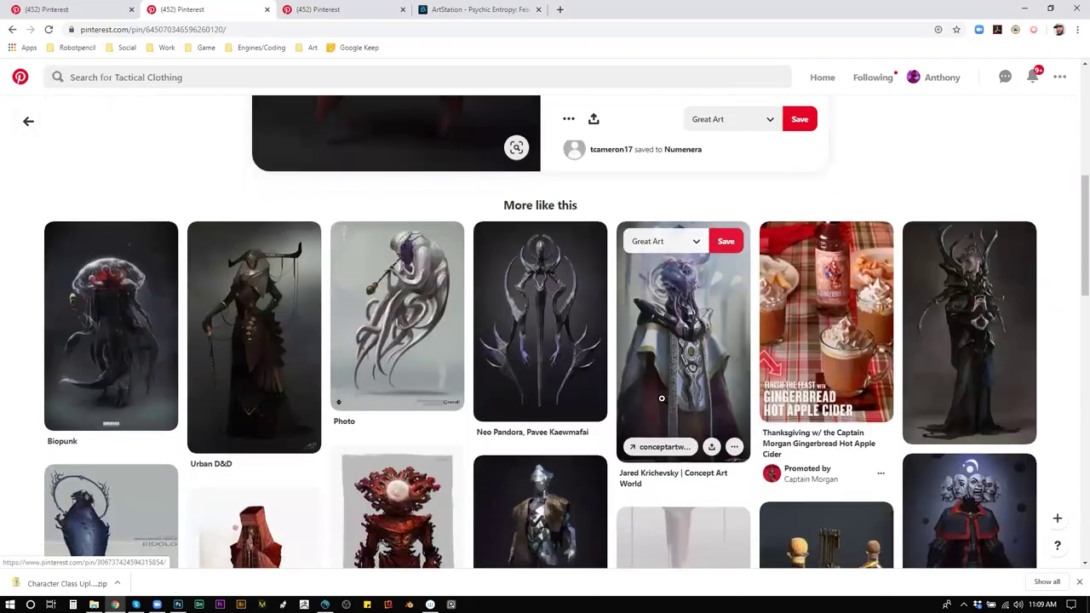
scroll(661, 397, "down", 2)
scroll(659, 404, "down", 1)
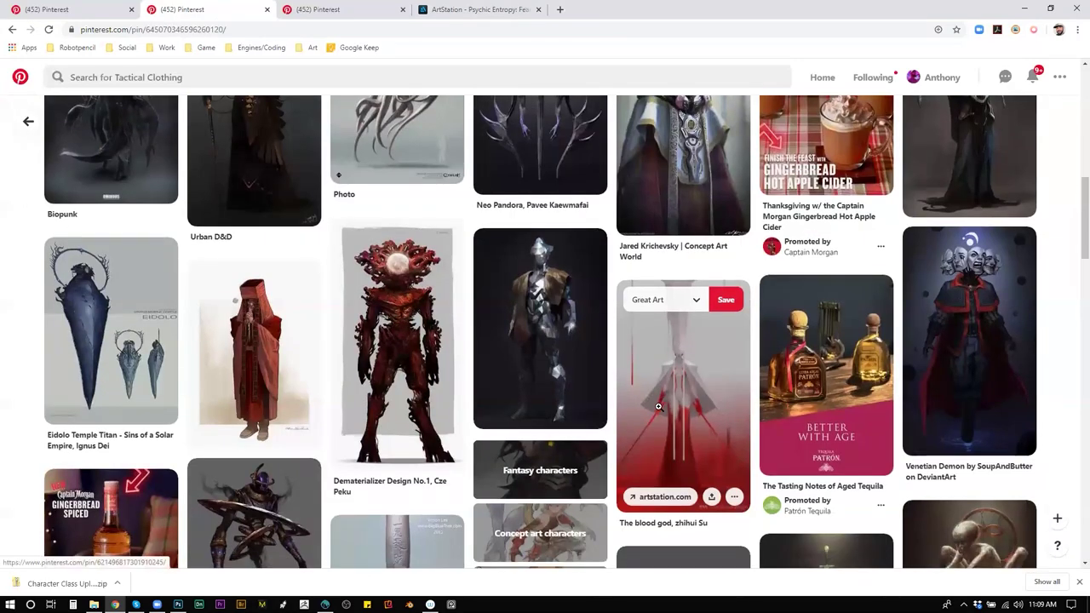
scroll(658, 406, "down", 3)
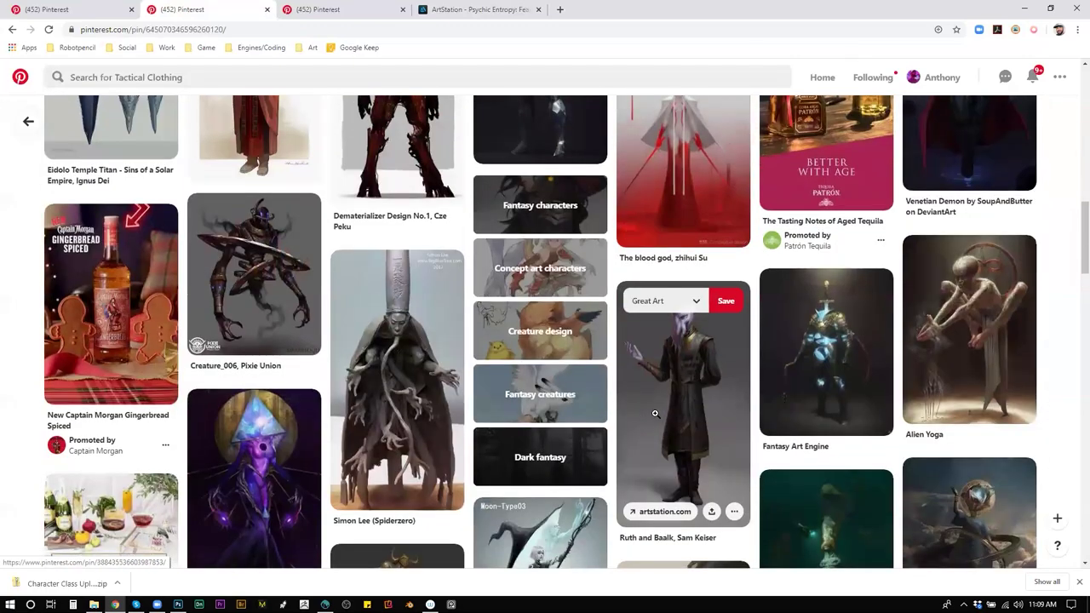
Open the pin showing the robed sculpture with a tall hat and many hands, and study the whole figure.
scroll(655, 413, "down", 1)
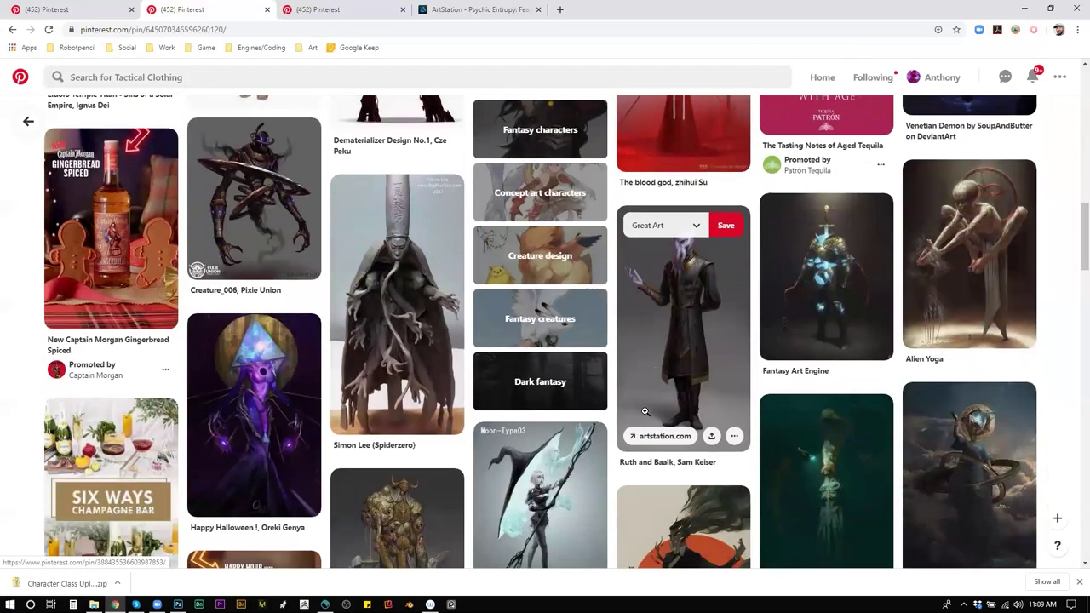
left_click(415, 359)
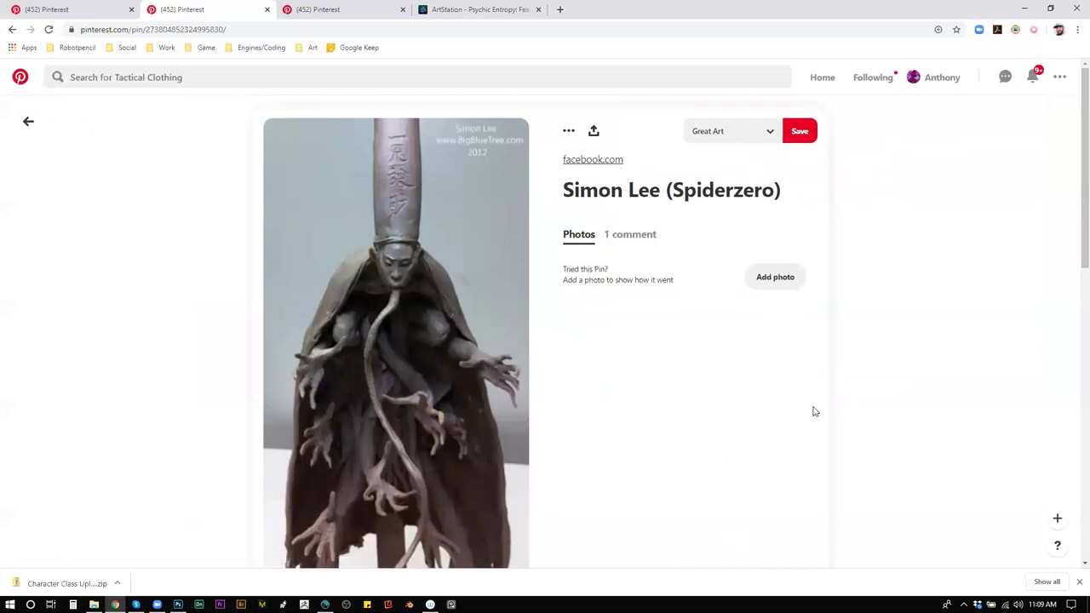
scroll(814, 412, "down", 1)
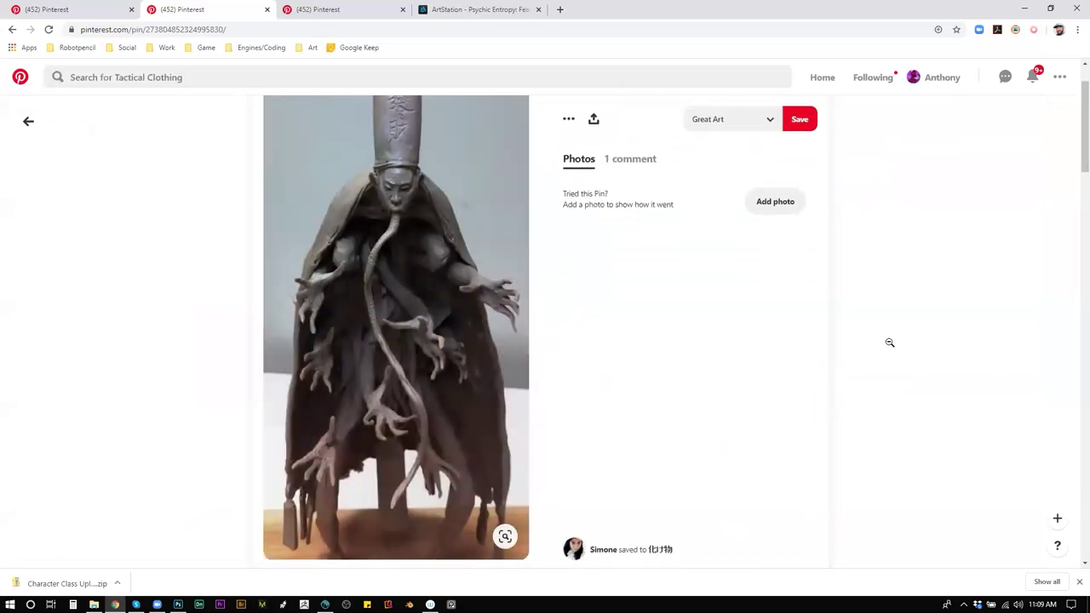
Switch to 3D-Coat, change the head volume to surface mode, and work fine wrinkles around the eyes with Pinch.
key("alt+Tab")
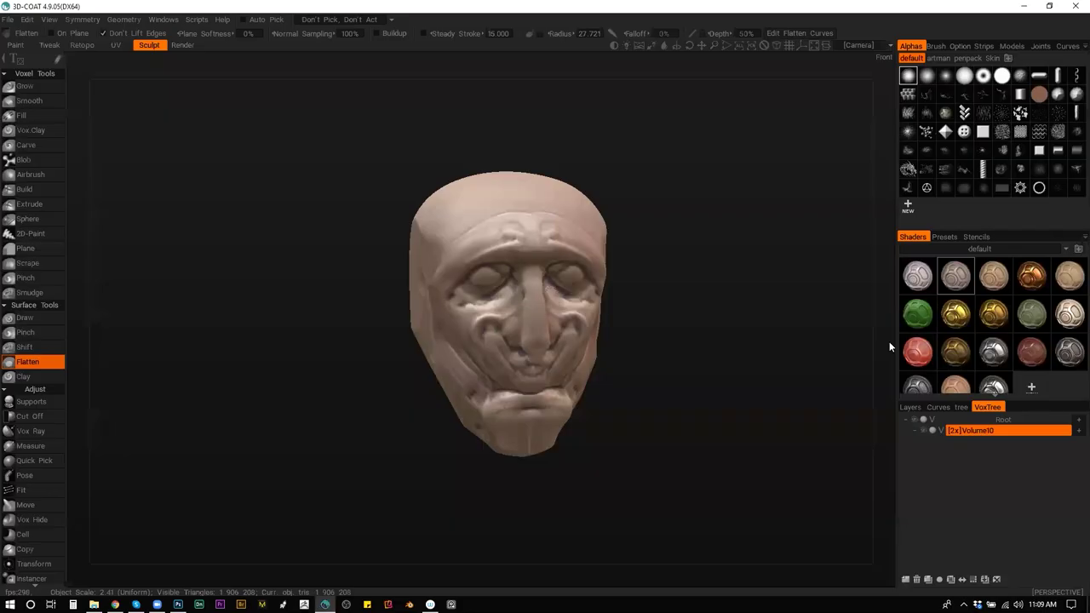
left_click_drag(679, 345, 676, 332)
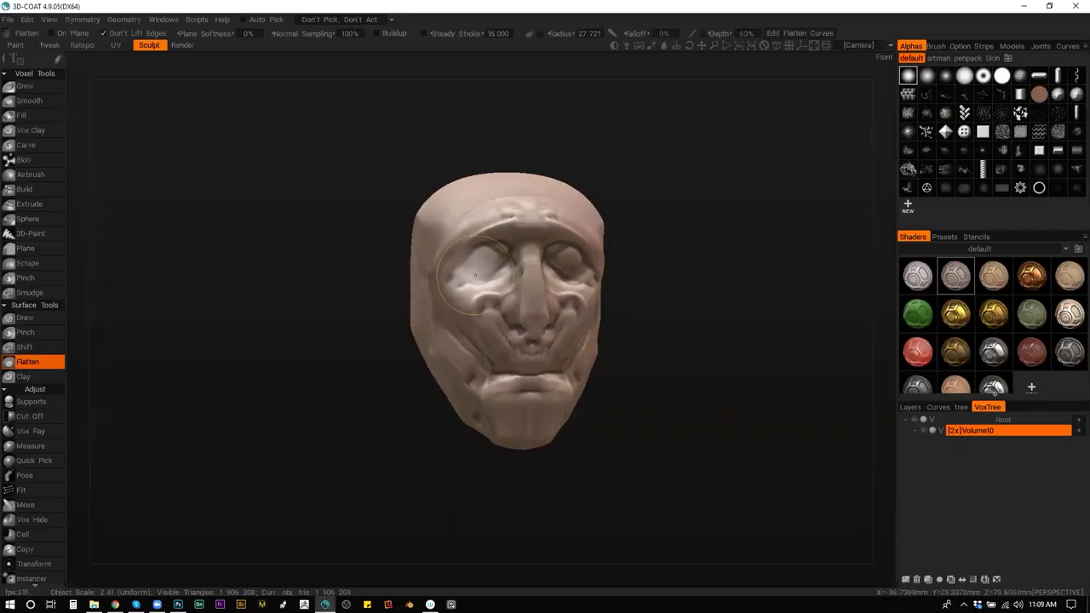
left_click_drag(454, 257, 471, 265)
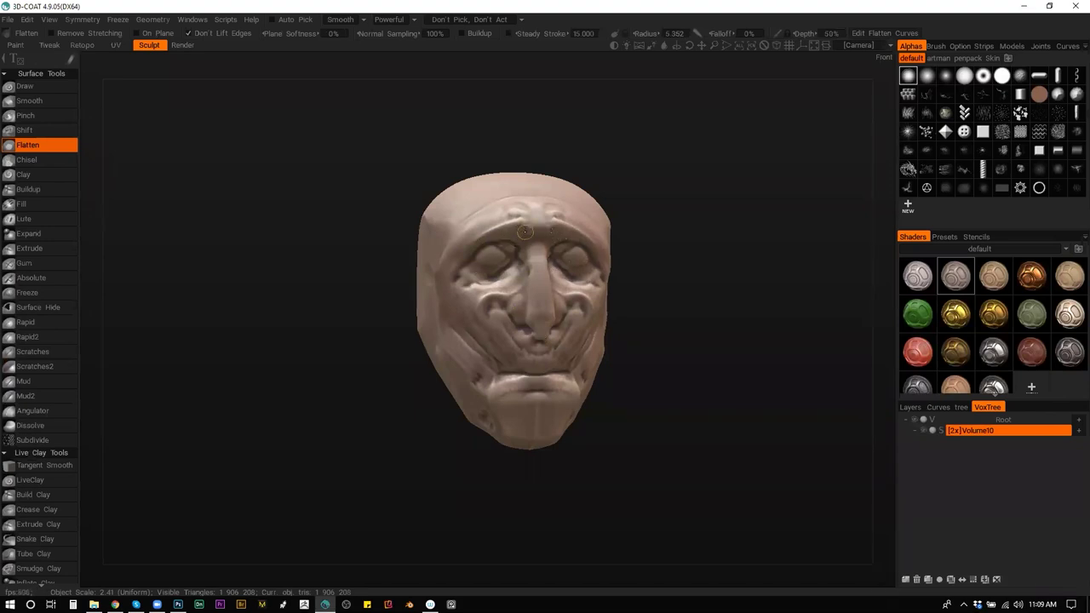
left_click_drag(655, 227, 678, 239)
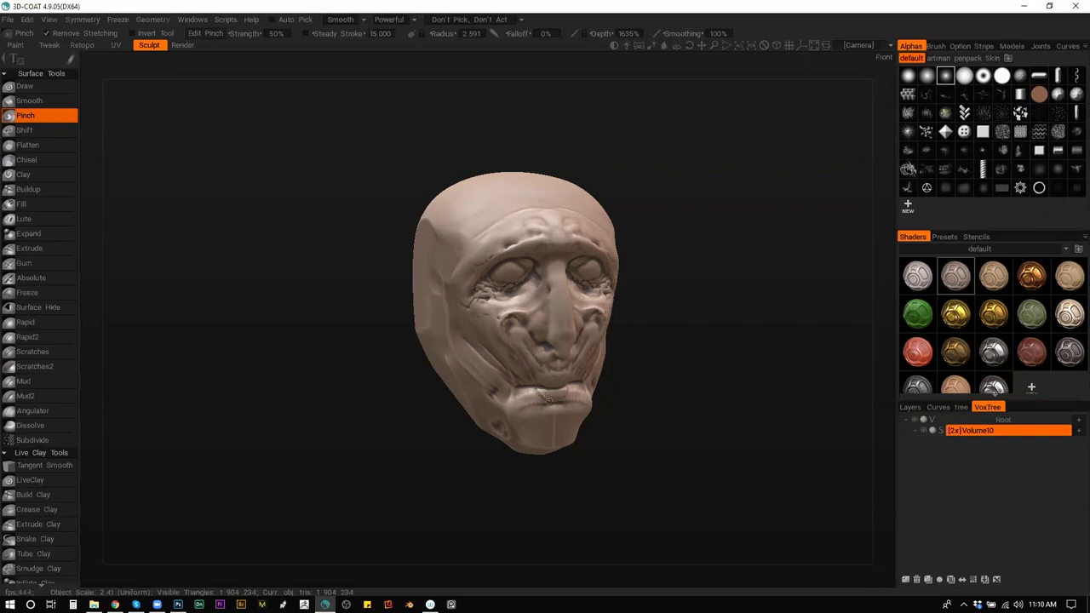
Pinch creases into the lips and cheeks, and refine the area around the nose bridge with Clay.
mouse_move(549, 390)
left_mouse_down()
mouse_move(550, 403)
mouse_move(531, 405)
left_mouse_up()
key("2")
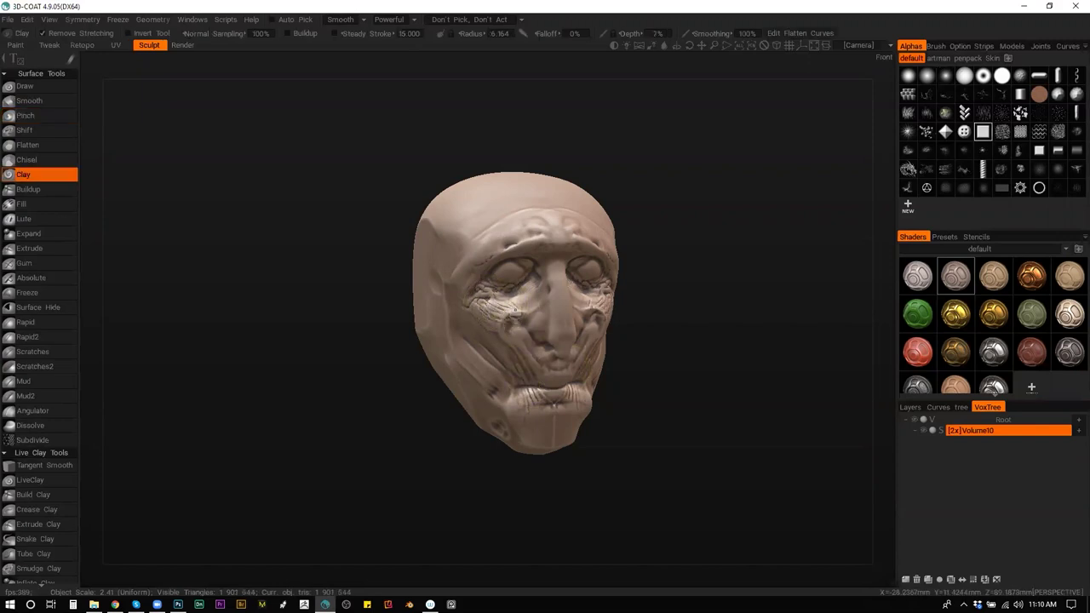
mouse_move(548, 305)
left_mouse_down()
mouse_move(637, 283)
mouse_move(624, 268)
mouse_move(560, 266)
left_mouse_up()
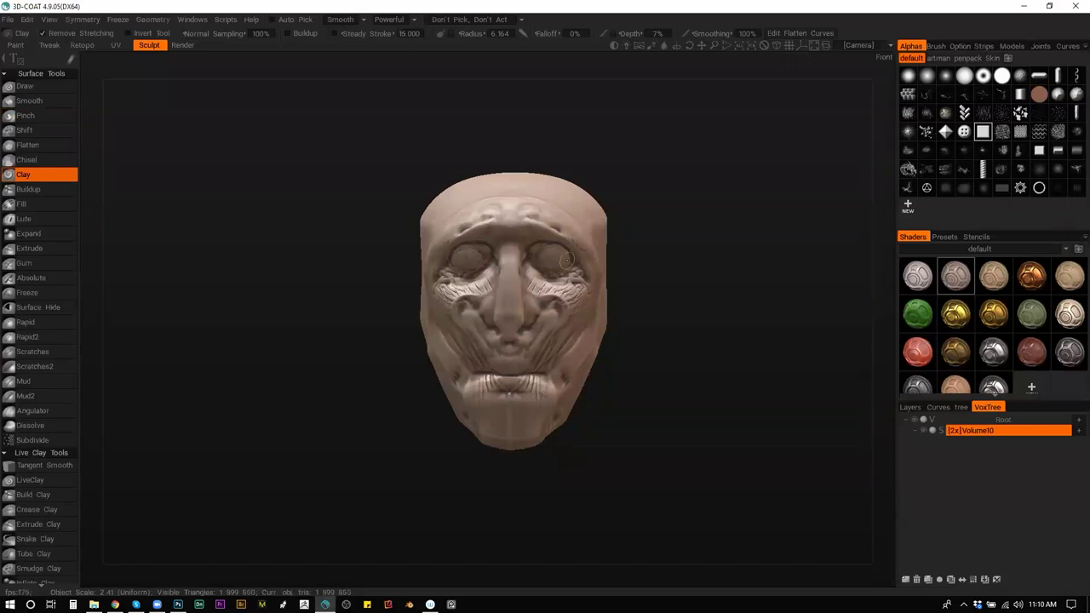
Reshape the brow and forehead with the Move tool, using a large brush from side and three-quarter views.
mouse_move(654, 310)
left_mouse_down()
mouse_move(757, 309)
mouse_move(639, 241)
mouse_move(587, 321)
mouse_move(715, 348)
mouse_move(746, 316)
left_mouse_up()
key("m")
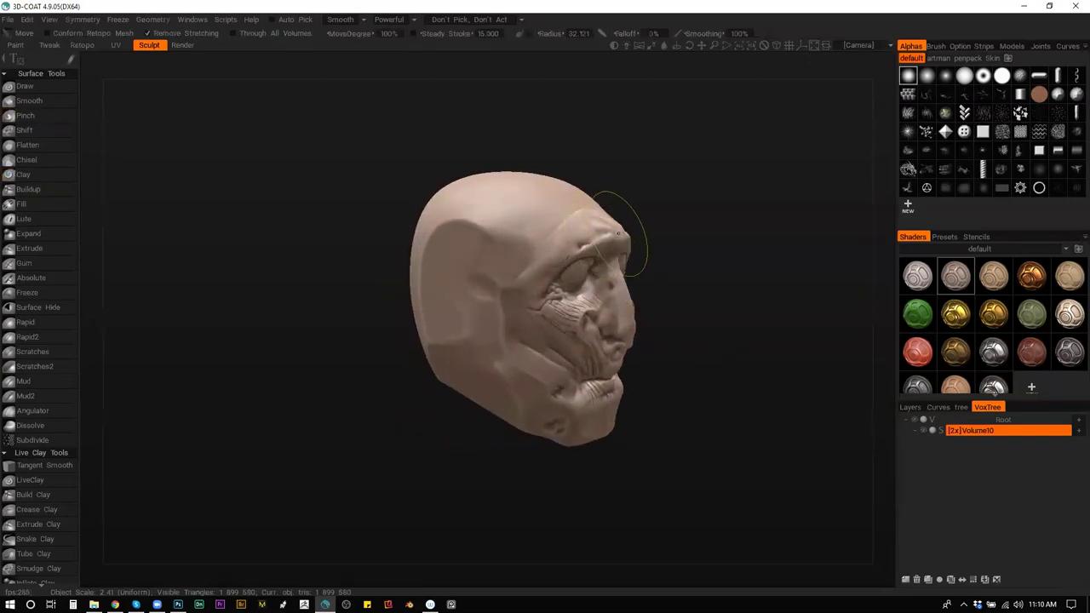
mouse_move(669, 233)
left_mouse_down()
mouse_move(608, 192)
mouse_move(507, 183)
mouse_move(441, 238)
mouse_move(404, 244)
mouse_move(410, 233)
mouse_move(381, 234)
left_mouse_up()
key("ctrl+z")
key("bracketright")
mouse_move(334, 281)
left_mouse_down()
mouse_move(379, 301)
mouse_move(559, 307)
mouse_move(505, 303)
left_mouse_up()
left_click_drag(599, 228, 579, 246)
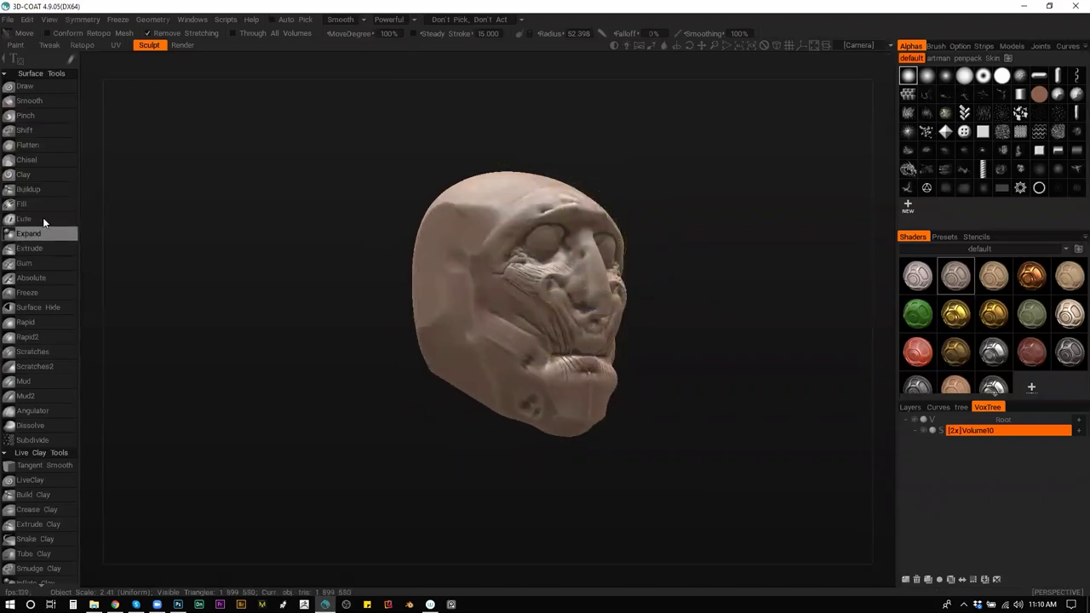
scroll(53, 498, "down", 10)
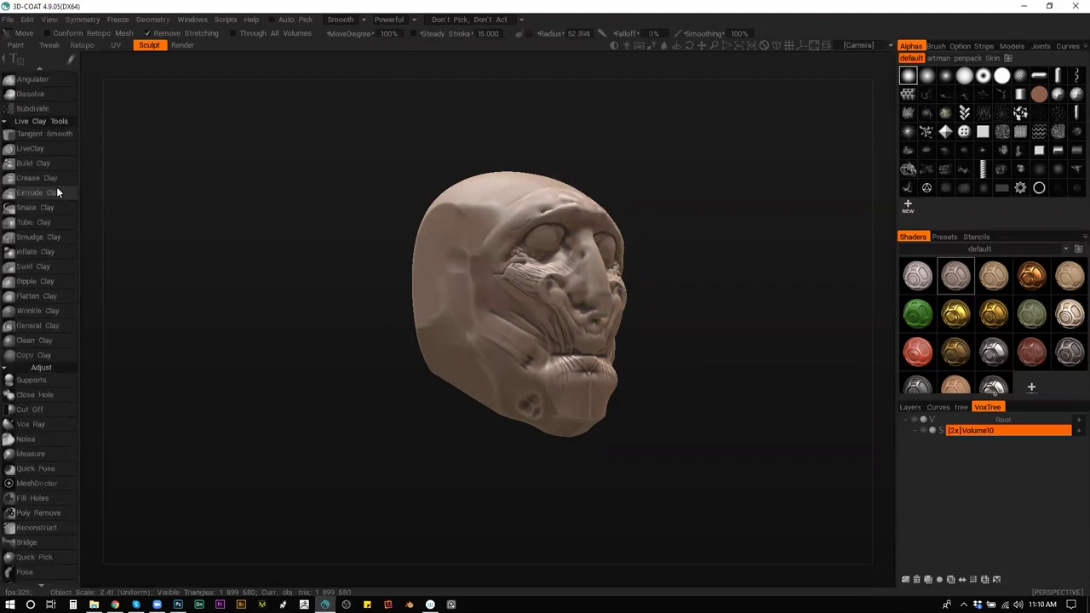
left_click_drag(49, 409, 66, 333)
mouse_move(521, 212)
left_mouse_down()
mouse_move(470, 272)
mouse_move(469, 253)
mouse_move(444, 254)
mouse_move(494, 231)
mouse_move(460, 242)
left_mouse_up()
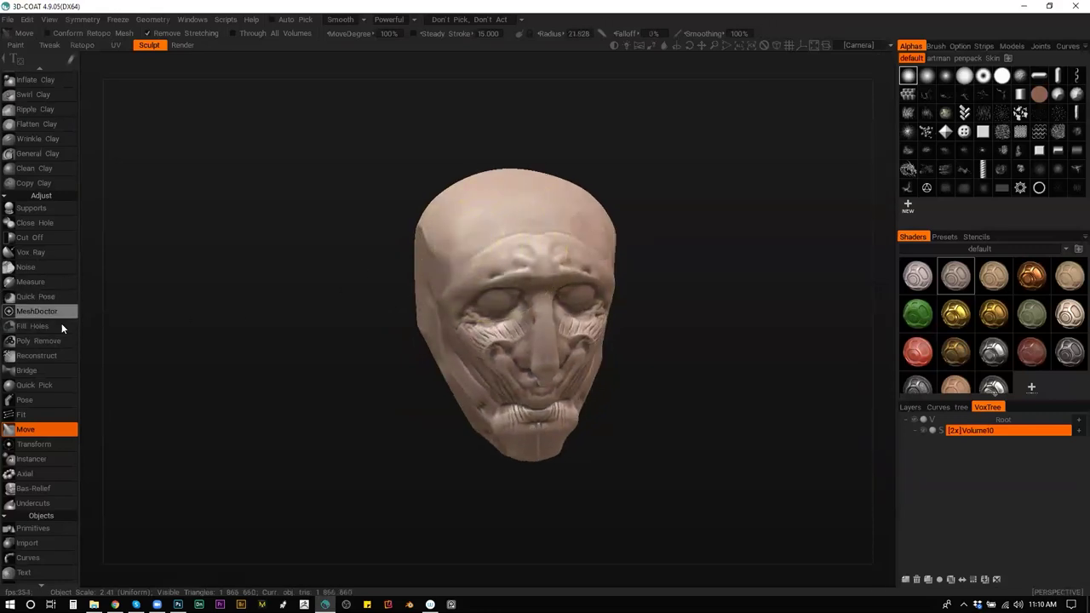
Try the LiveClay and Build Clay brushes on the forehead above the brow.
scroll(63, 345, "down", 5)
scroll(47, 212, "down", 2)
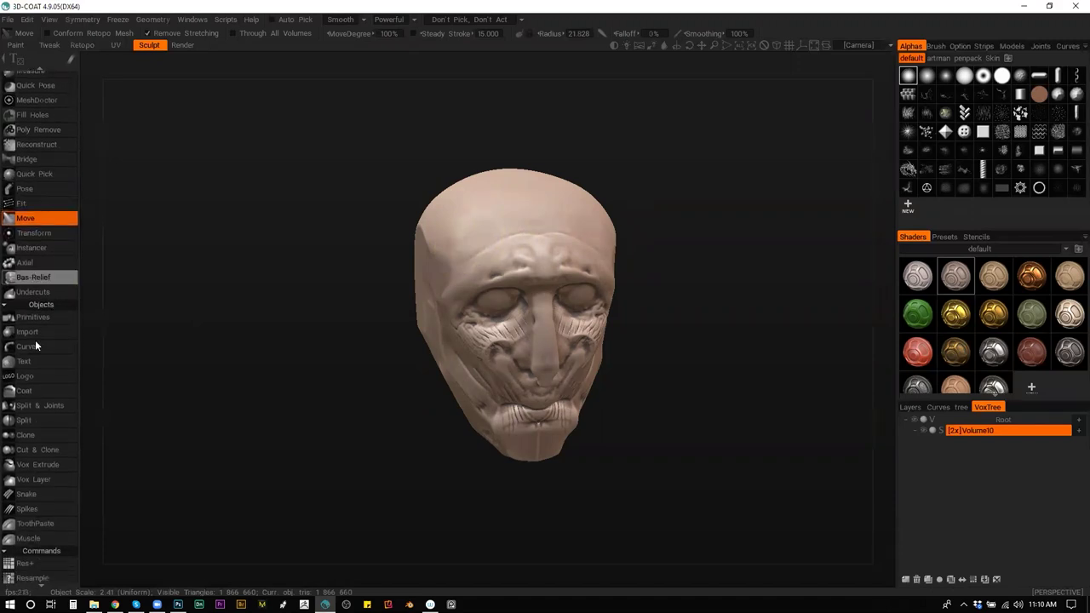
scroll(58, 295, "up", 1)
scroll(56, 332, "down", 10)
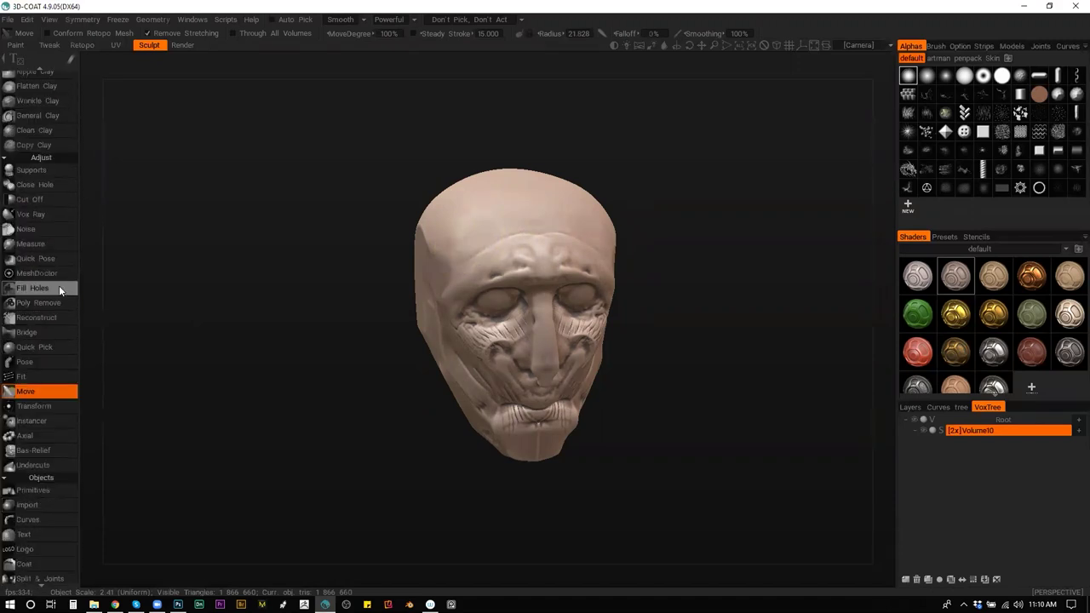
scroll(48, 281, "up", 6)
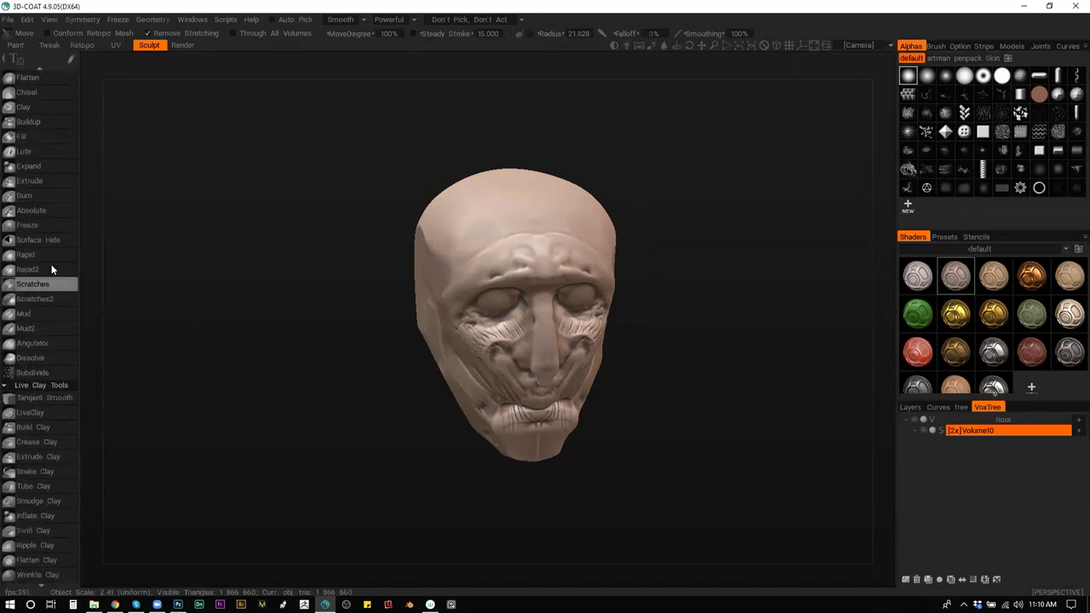
scroll(54, 367, "down", 5)
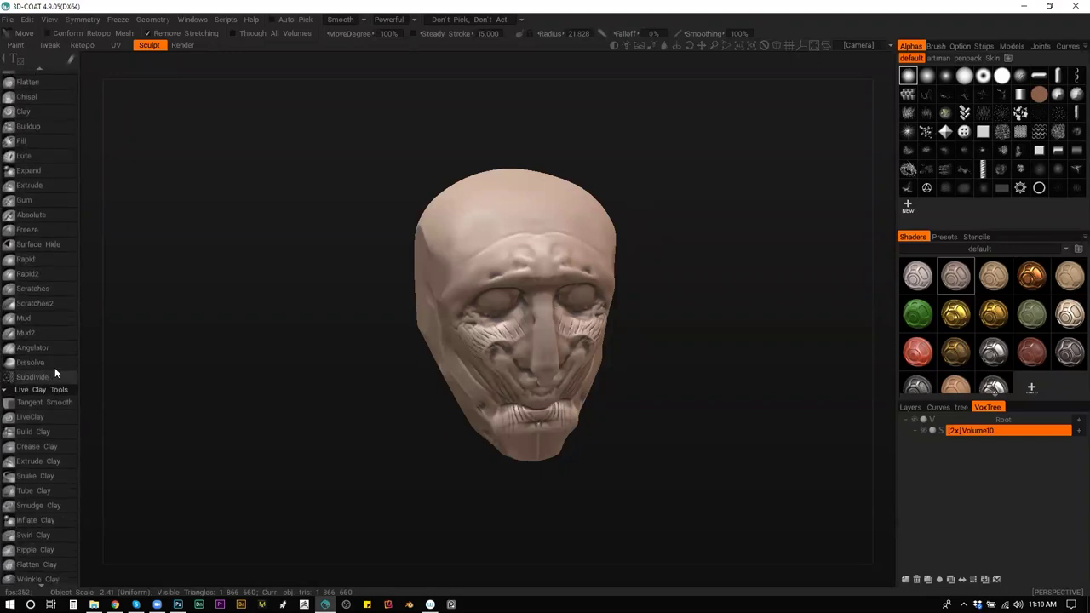
left_click(54, 264)
left_click(53, 264)
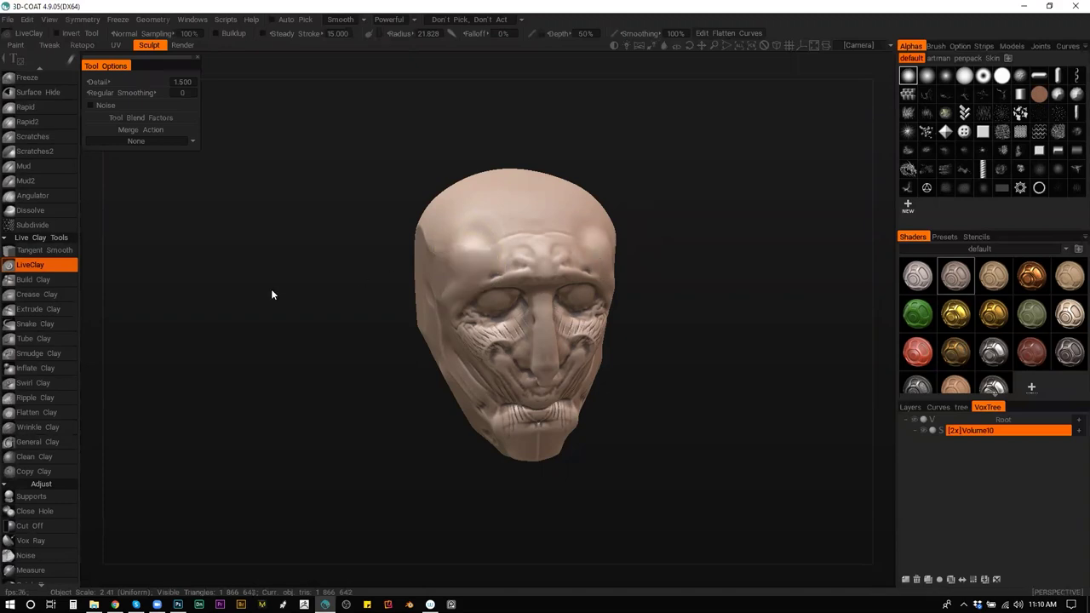
left_click(58, 278)
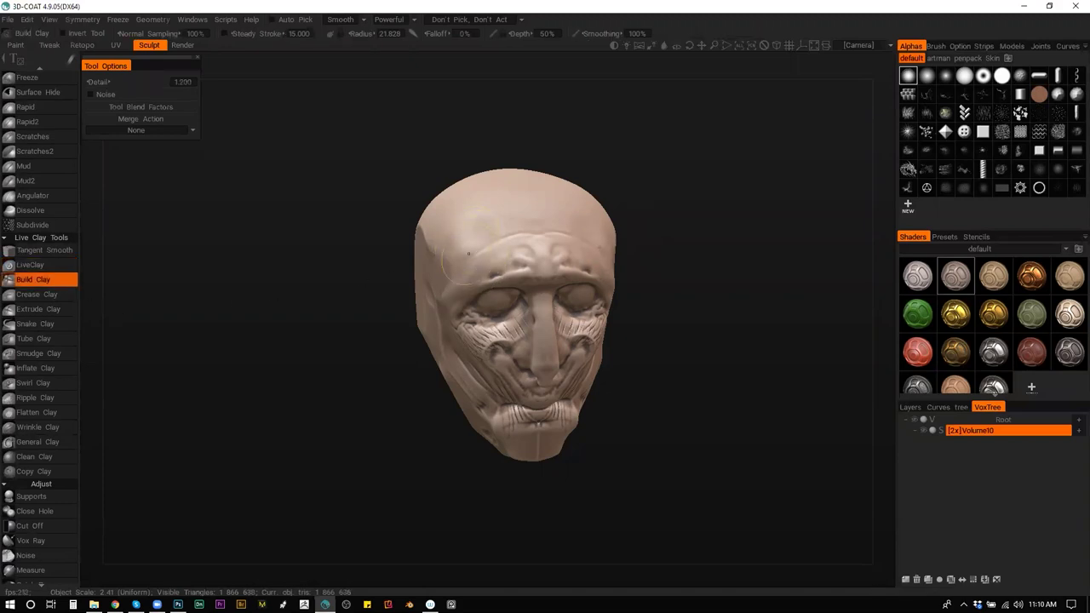
Mask a large patch on each side of the forehead above the eyes with the Freeze tool.
scroll(58, 358, "down", 4)
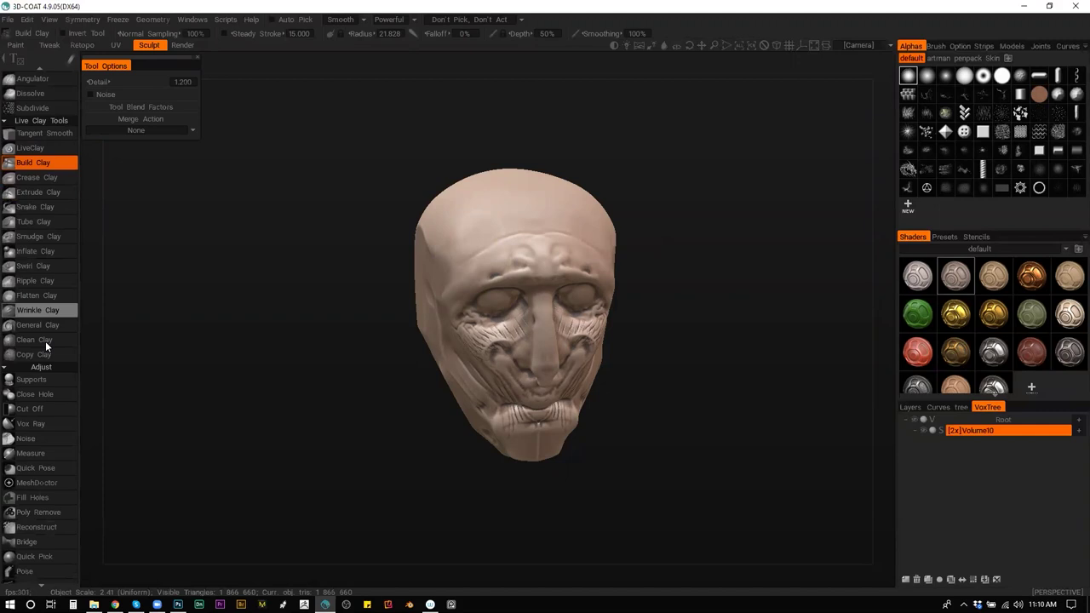
scroll(62, 354, "down", 1)
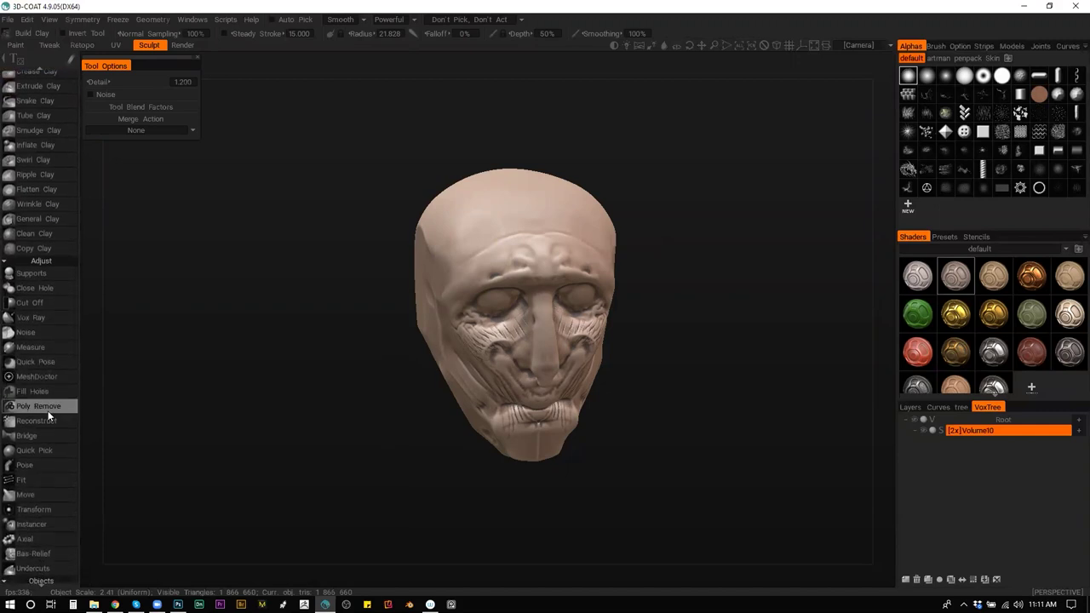
scroll(58, 465, "down", 1)
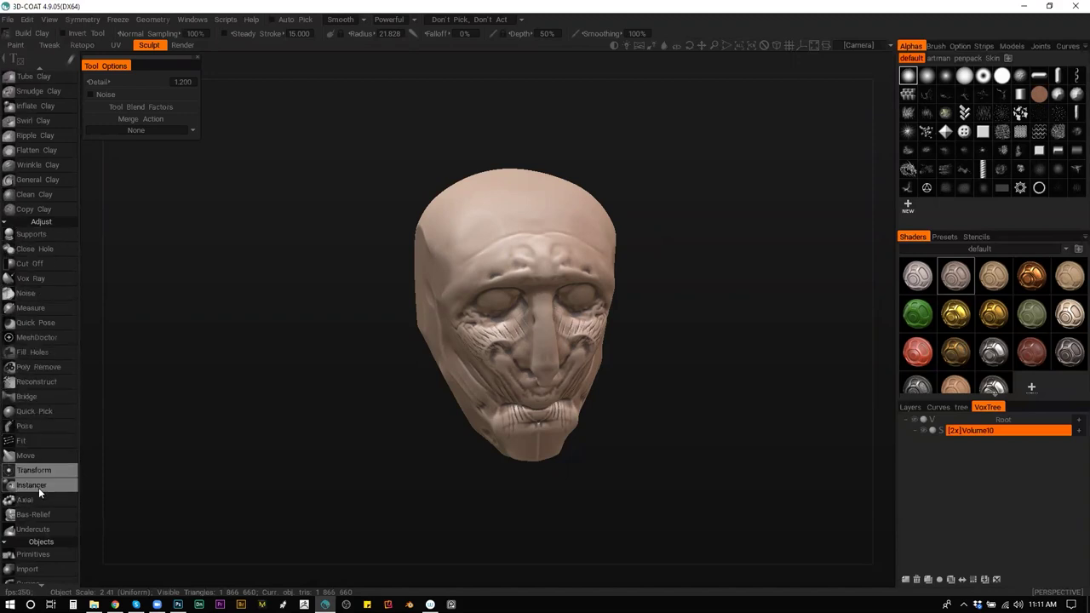
scroll(49, 456, "down", 7)
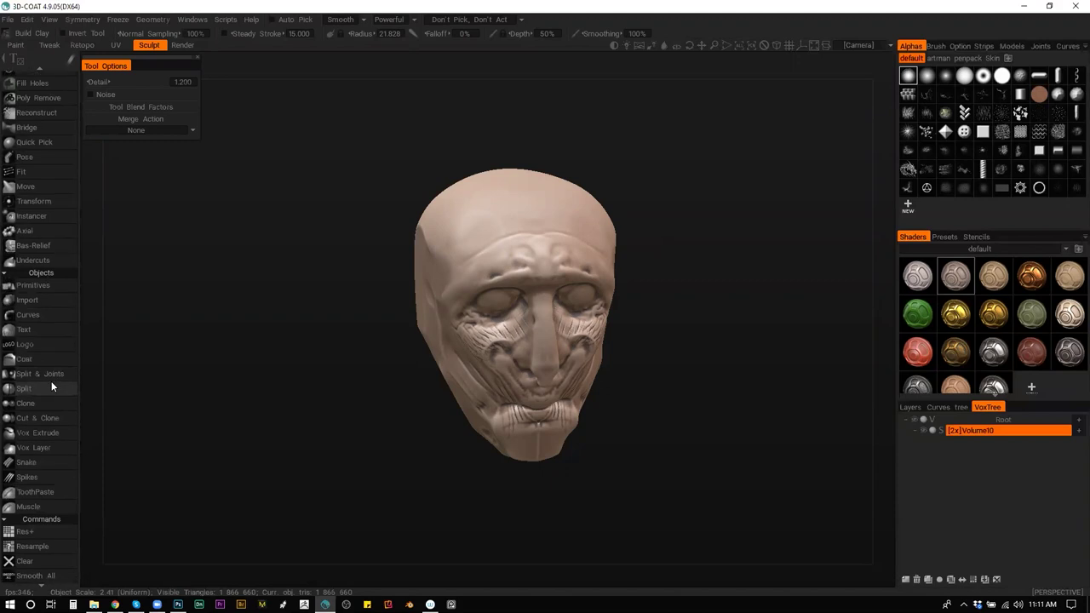
scroll(49, 327, "up", 10)
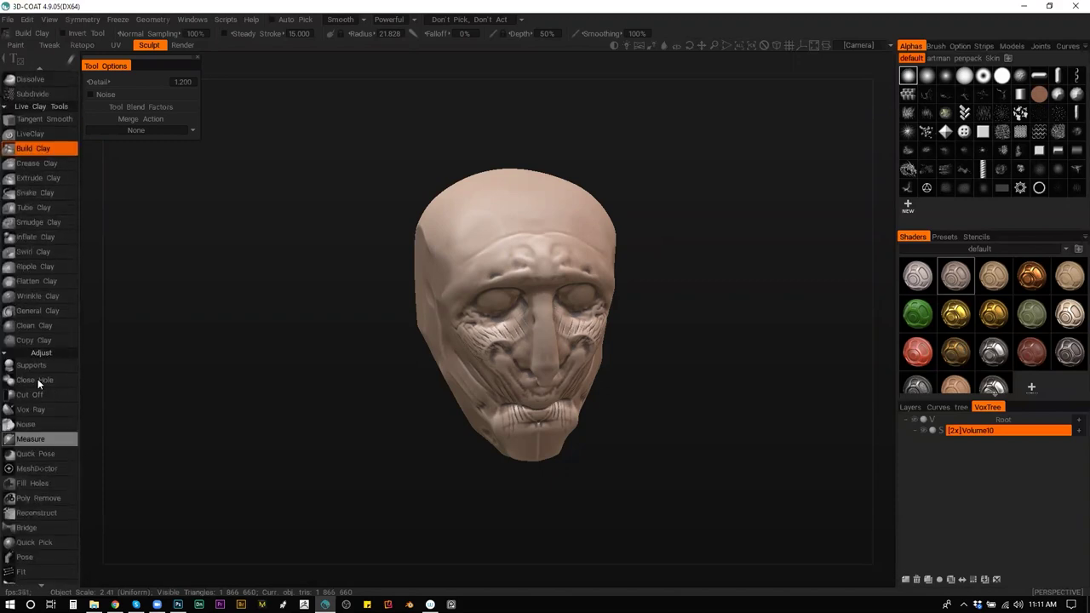
scroll(53, 294, "up", 7)
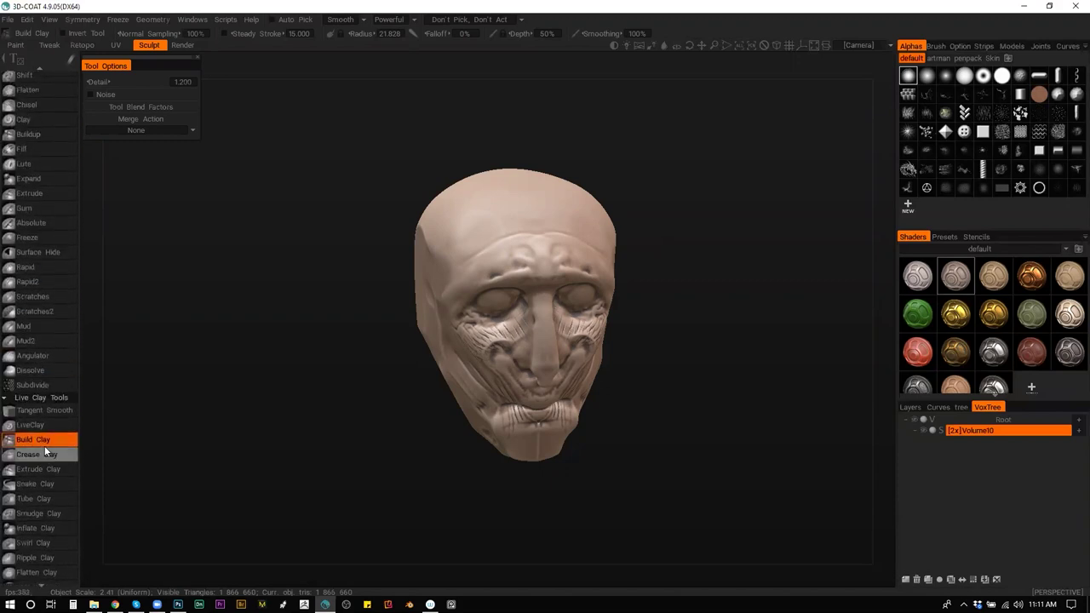
scroll(53, 260, "up", 2)
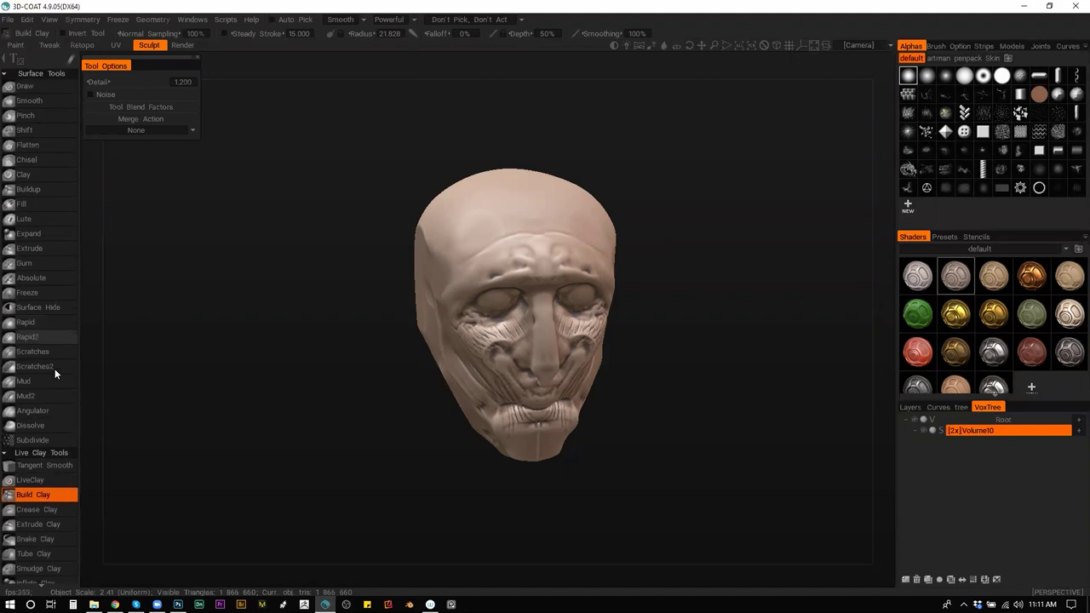
left_click(49, 294)
mouse_move(489, 252)
left_mouse_down()
mouse_move(583, 251)
mouse_move(490, 255)
mouse_move(505, 246)
left_mouse_up()
mouse_move(653, 303)
left_mouse_down()
mouse_move(675, 271)
mouse_move(651, 293)
left_mouse_up()
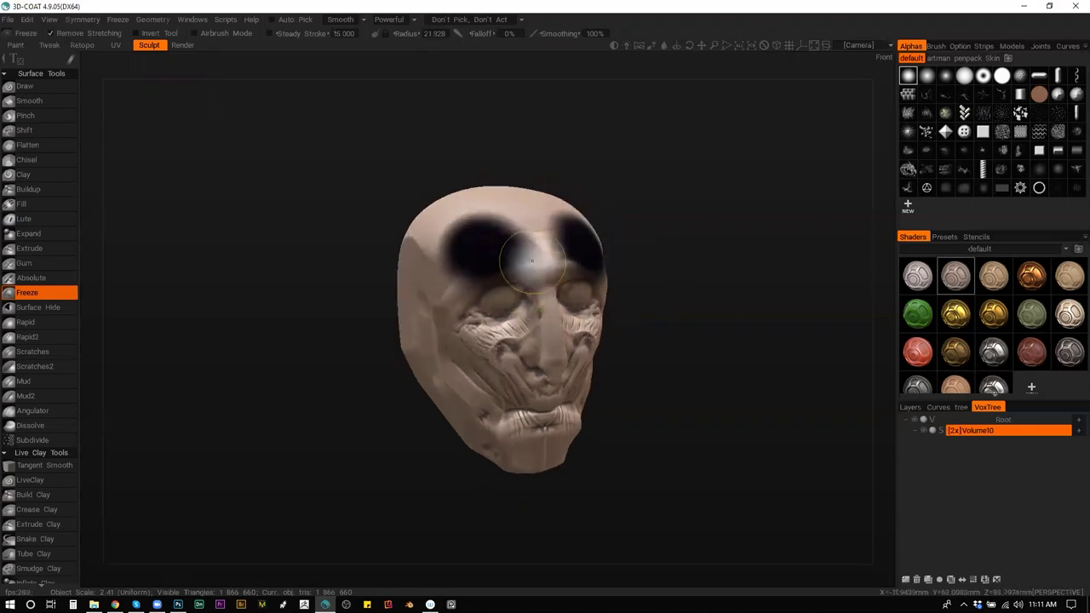
Pull the unmasked centre of the forehead forward into a protruding ridge with the Move tool.
key("m")
mouse_move(614, 201)
left_mouse_down()
mouse_move(491, 175)
mouse_move(482, 217)
mouse_move(493, 214)
left_mouse_up()
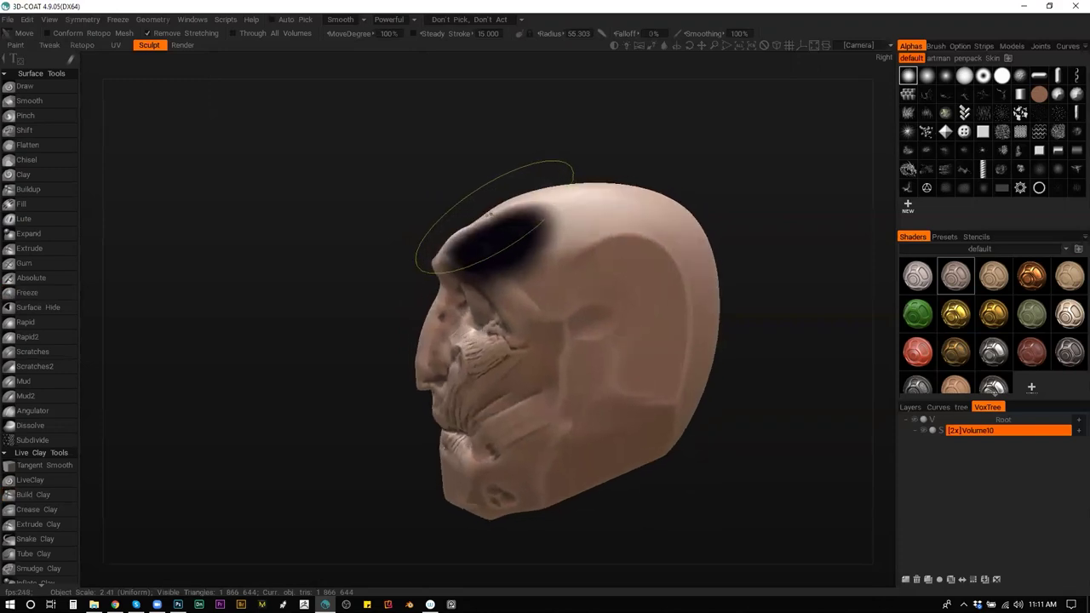
scroll(430, 253, "down", 3)
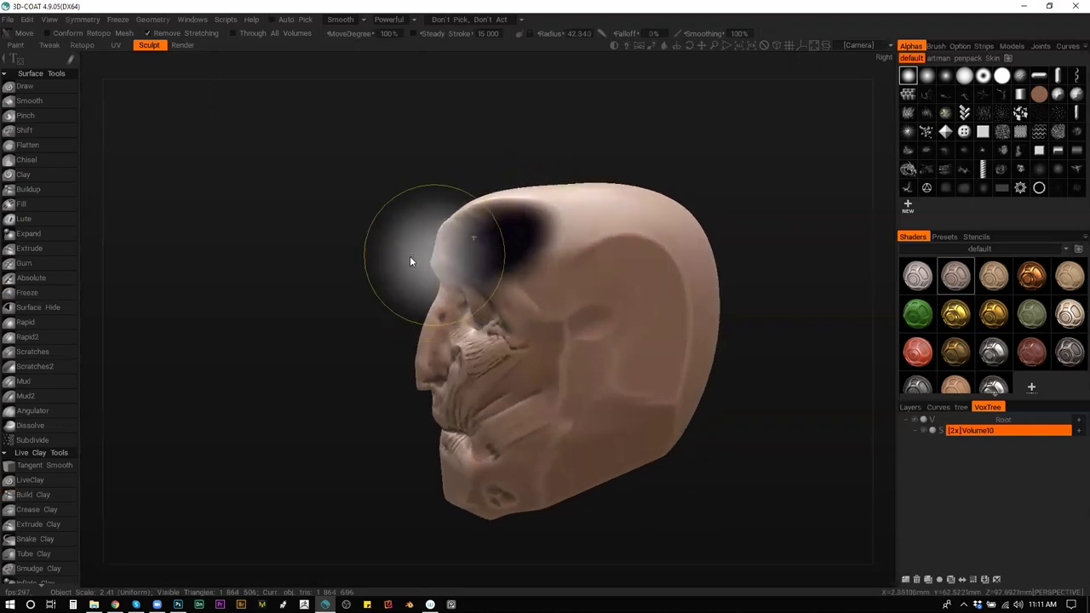
left_click_drag(435, 256, 420, 262)
left_click_drag(482, 207, 462, 213)
mouse_move(375, 247)
left_mouse_down()
mouse_move(417, 267)
mouse_move(597, 271)
left_mouse_up()
mouse_move(527, 223)
left_mouse_down()
mouse_move(516, 213)
mouse_move(554, 252)
mouse_move(579, 260)
mouse_move(520, 245)
left_mouse_up()
Flatten the front of the forehead ridge above the nose and adjust its shape with the Move tool.
key("2")
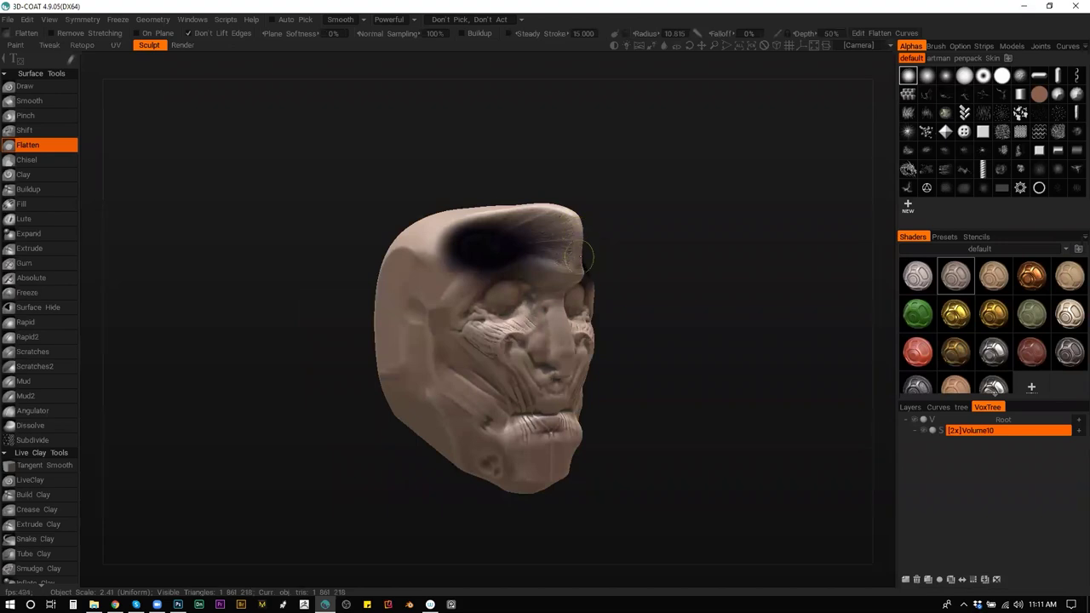
left_click_drag(582, 270, 576, 273)
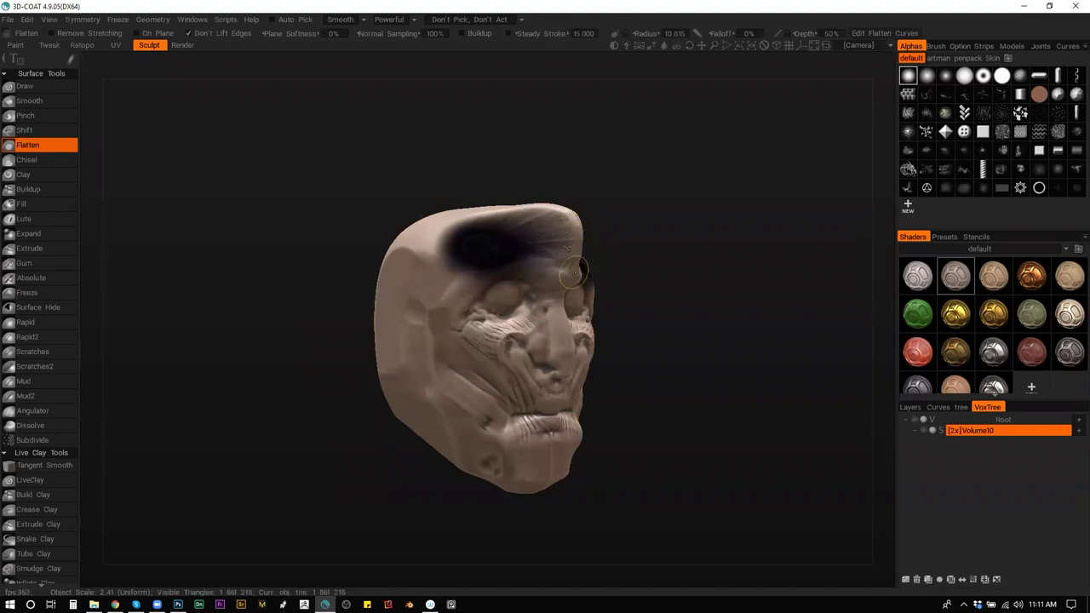
left_click_drag(654, 261, 654, 308)
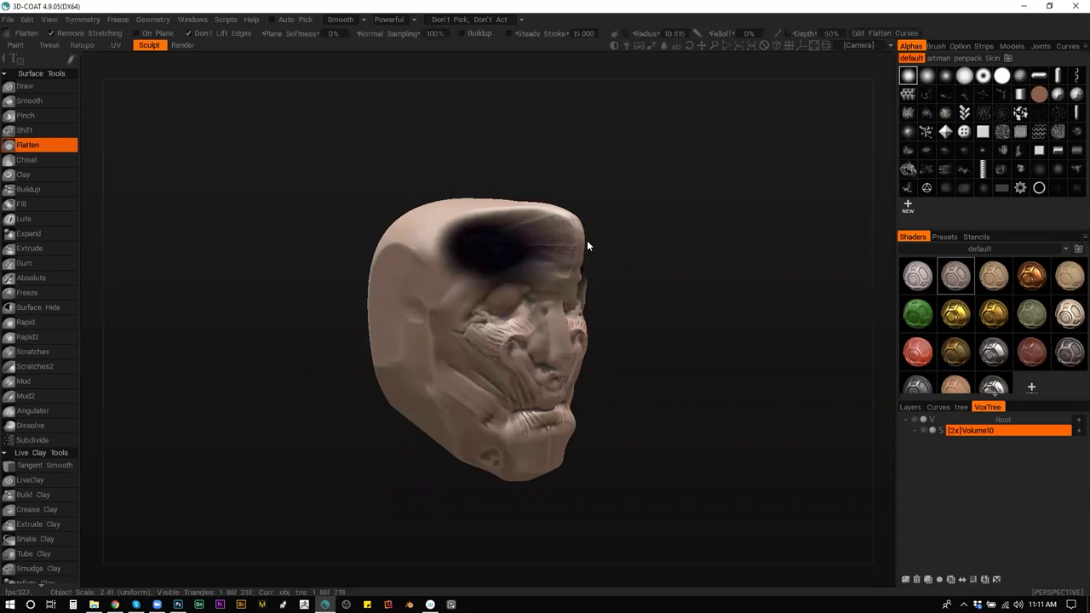
key("m")
mouse_move(581, 236)
left_mouse_down()
mouse_move(540, 236)
mouse_move(536, 249)
left_mouse_up()
left_click_drag(536, 252, 599, 263)
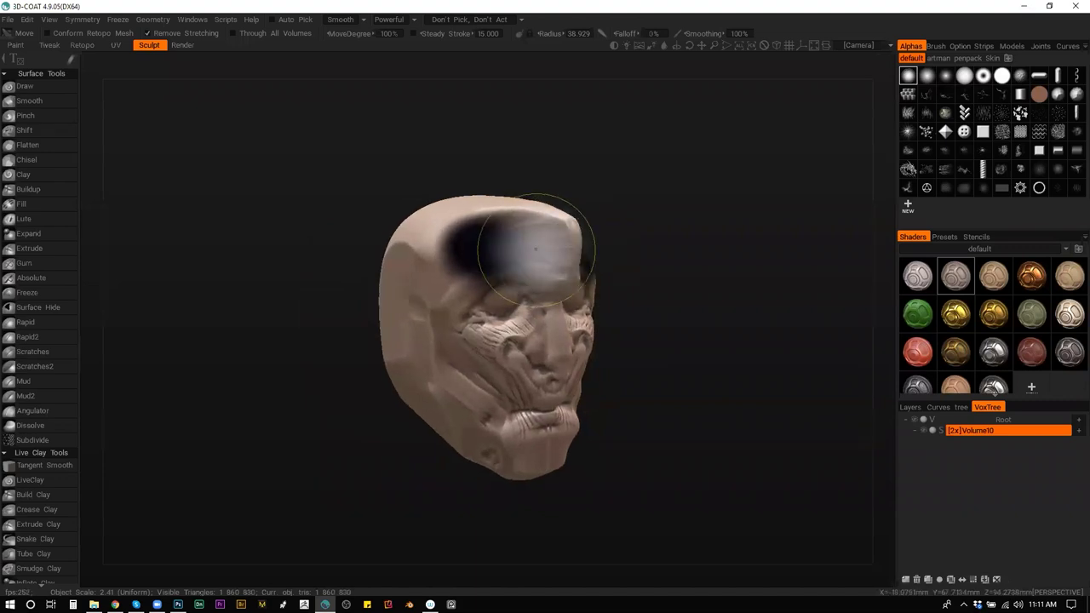
Clear the frozen mask from the forehead and sharpen the forms above the eyes with the Pinch brush.
left_click_drag(665, 252, 724, 243)
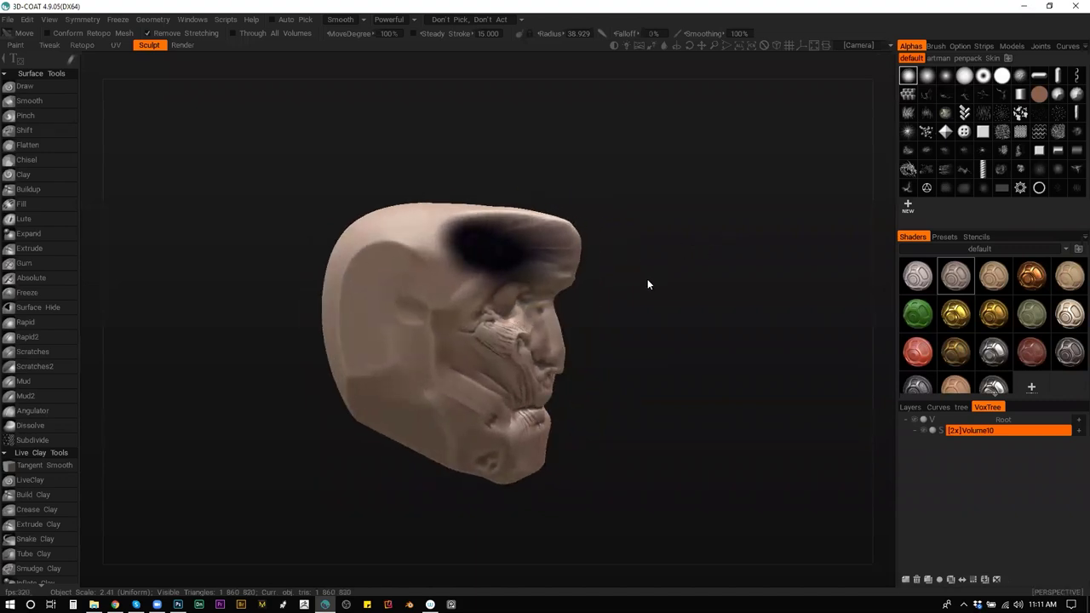
mouse_move(645, 290)
left_mouse_down()
mouse_move(481, 303)
mouse_move(481, 224)
left_mouse_up()
key("3")
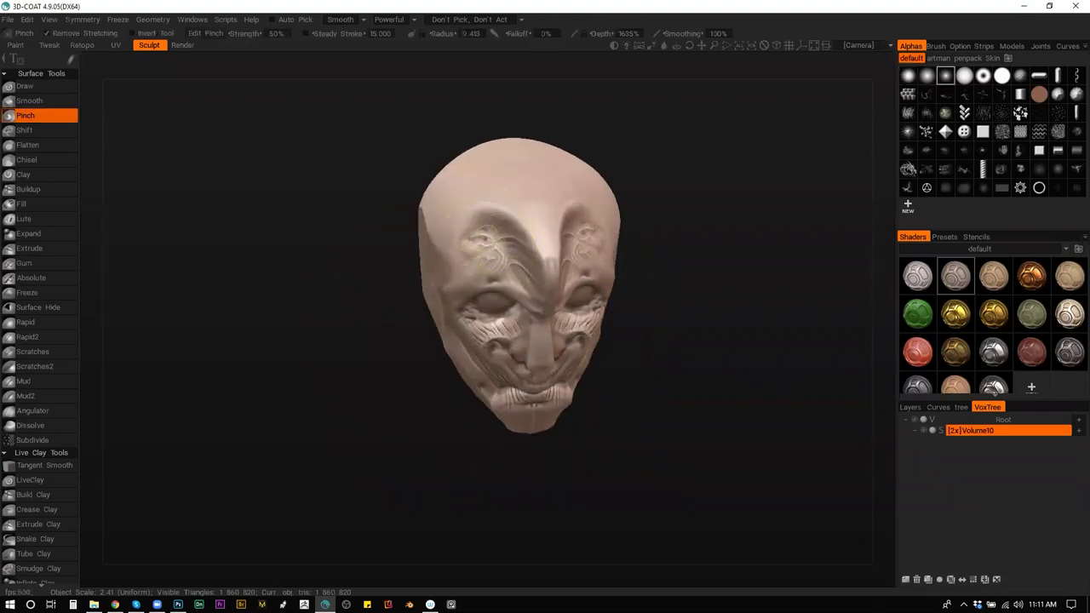
mouse_move(453, 229)
left_mouse_down()
mouse_move(472, 211)
mouse_move(506, 217)
mouse_move(544, 266)
left_mouse_up()
mouse_move(660, 294)
left_mouse_down()
mouse_move(681, 244)
mouse_move(584, 244)
mouse_move(659, 258)
mouse_move(694, 246)
mouse_move(635, 242)
mouse_move(665, 256)
left_mouse_up()
Pull the cheekbones beside the eyes outward with the Move tool, adjusting the brush radius between strokes.
key("m")
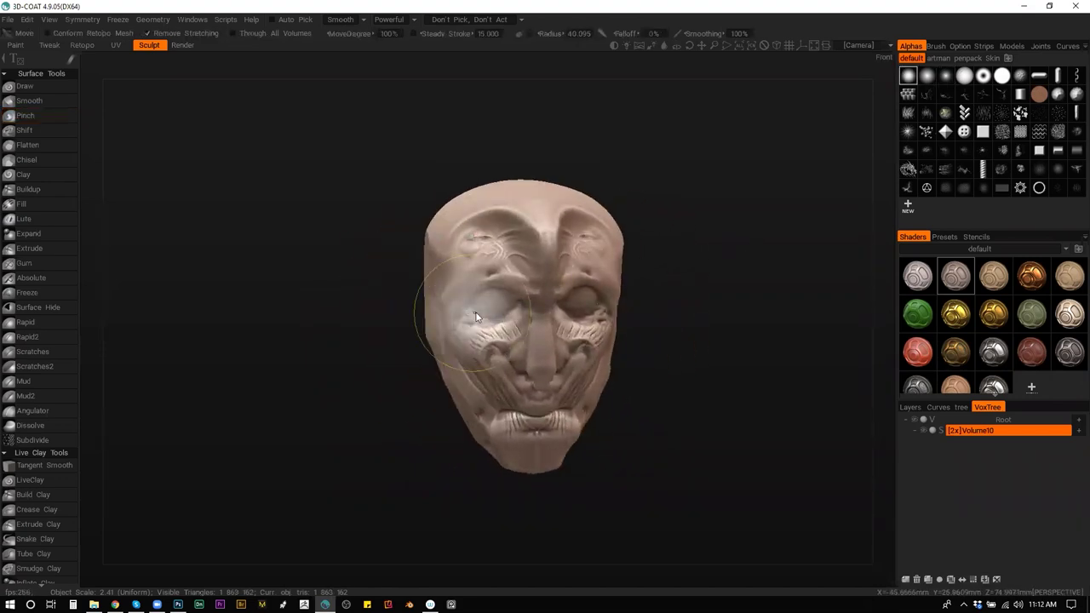
left_click_drag(450, 304, 429, 310)
key("bracketleft")
key("bracketleft")
key("bracketleft")
key("bracketleft")
key("bracketleft")
key("bracketleft")
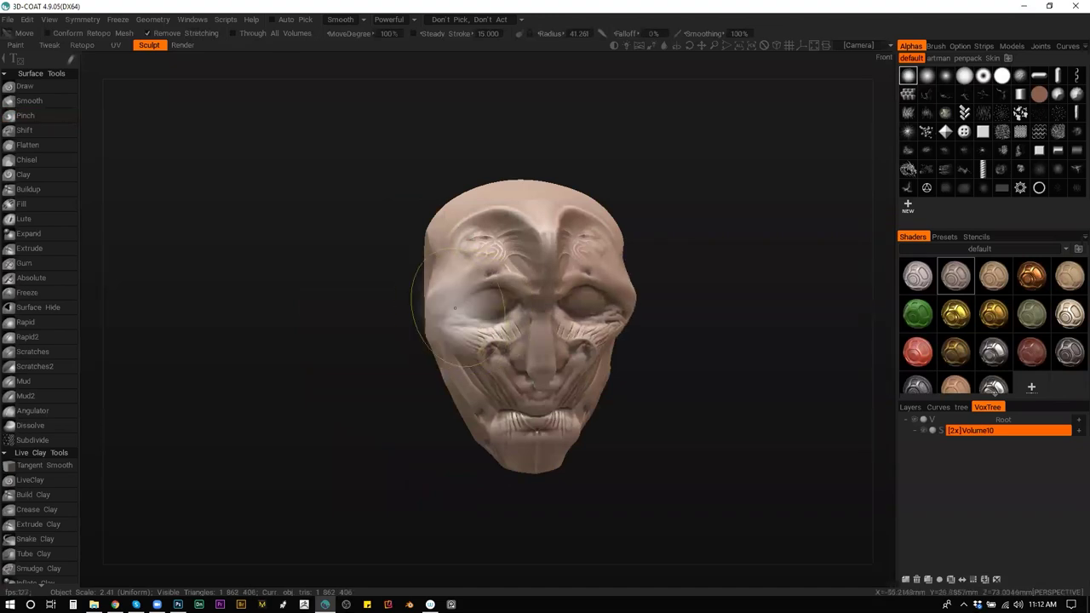
mouse_move(451, 311)
left_mouse_down()
mouse_move(483, 300)
mouse_move(484, 320)
mouse_move(502, 313)
left_mouse_up()
Reshape the nose and the cheek folds beside it using the Move tool with a smaller brush.
mouse_move(639, 266)
left_mouse_down()
mouse_move(664, 271)
mouse_move(601, 284)
mouse_move(647, 281)
left_mouse_up()
left_click_drag(516, 359, 523, 353)
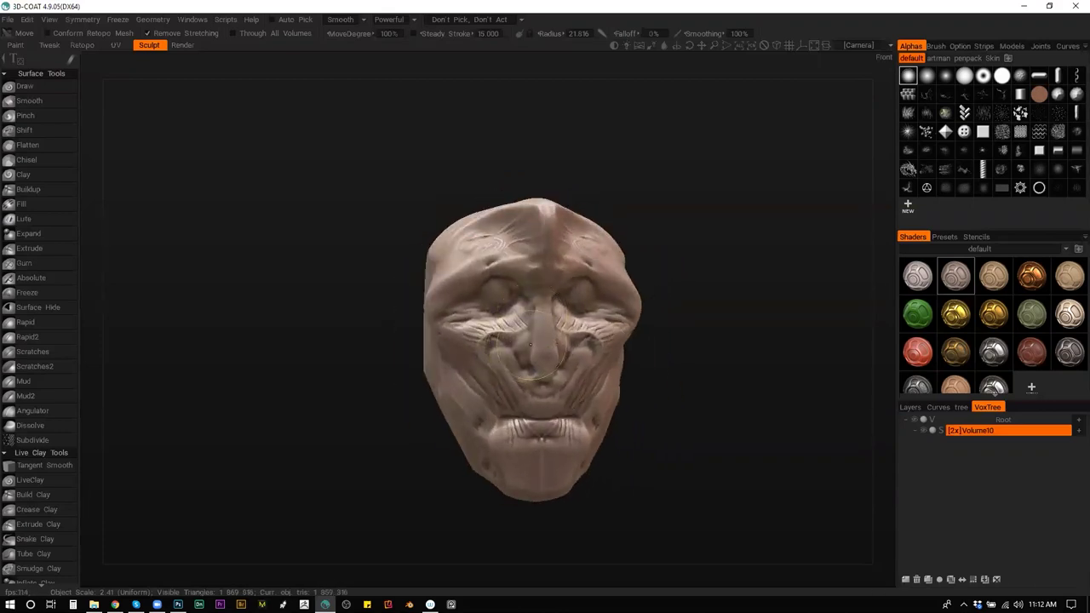
left_click_drag(509, 336, 540, 380)
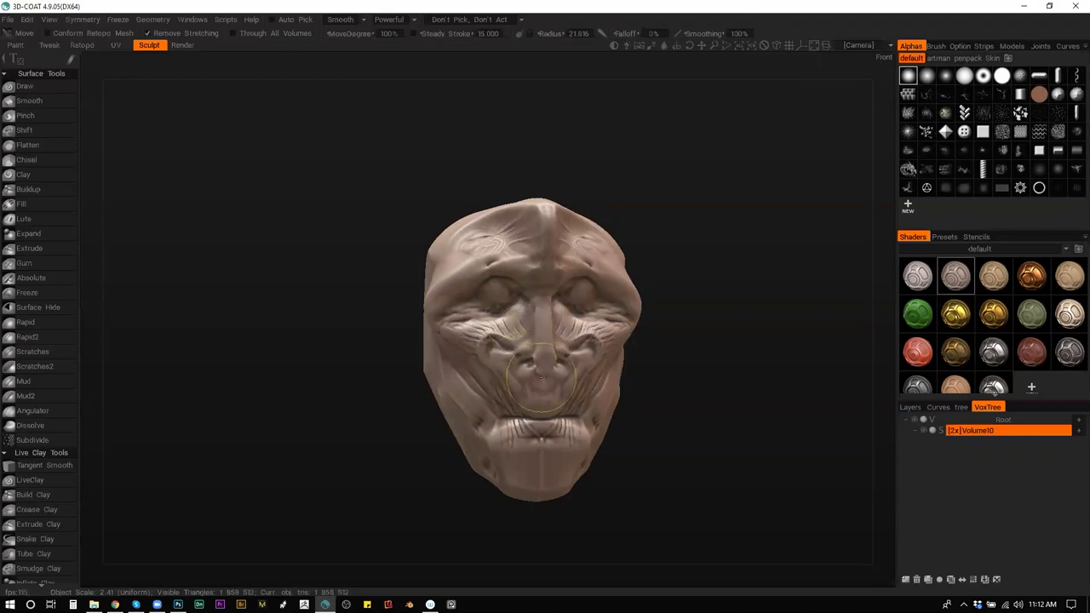
left_click_drag(491, 353, 480, 344)
Examine the reshaped head's proportions from the front, from the sides and from a distance.
mouse_move(670, 345)
left_mouse_down()
mouse_move(767, 347)
mouse_move(662, 348)
mouse_move(673, 347)
mouse_move(665, 329)
left_mouse_up()
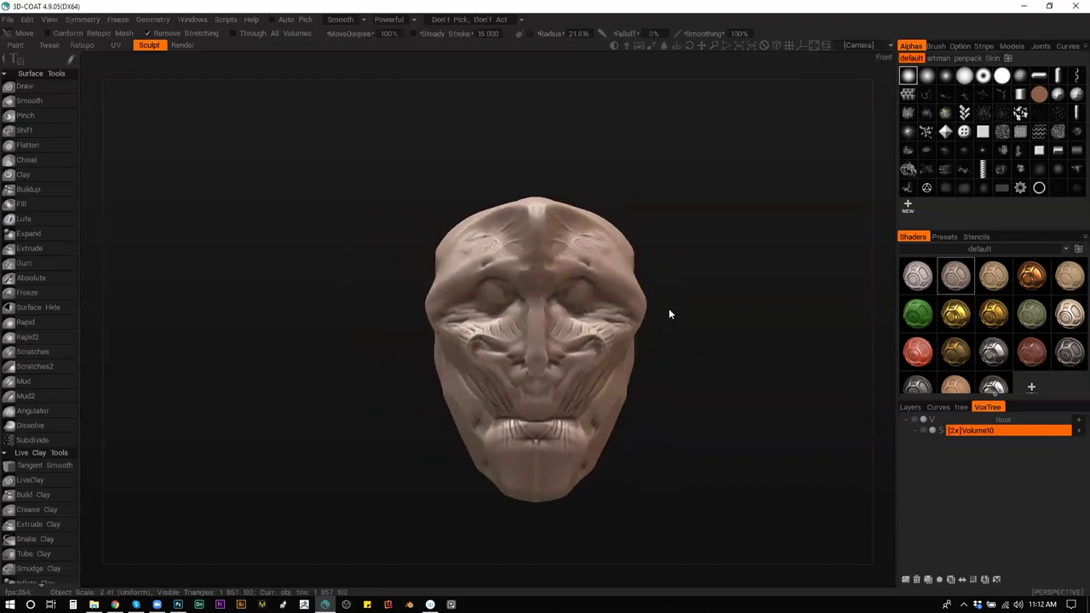
left_click_drag(673, 343, 650, 353)
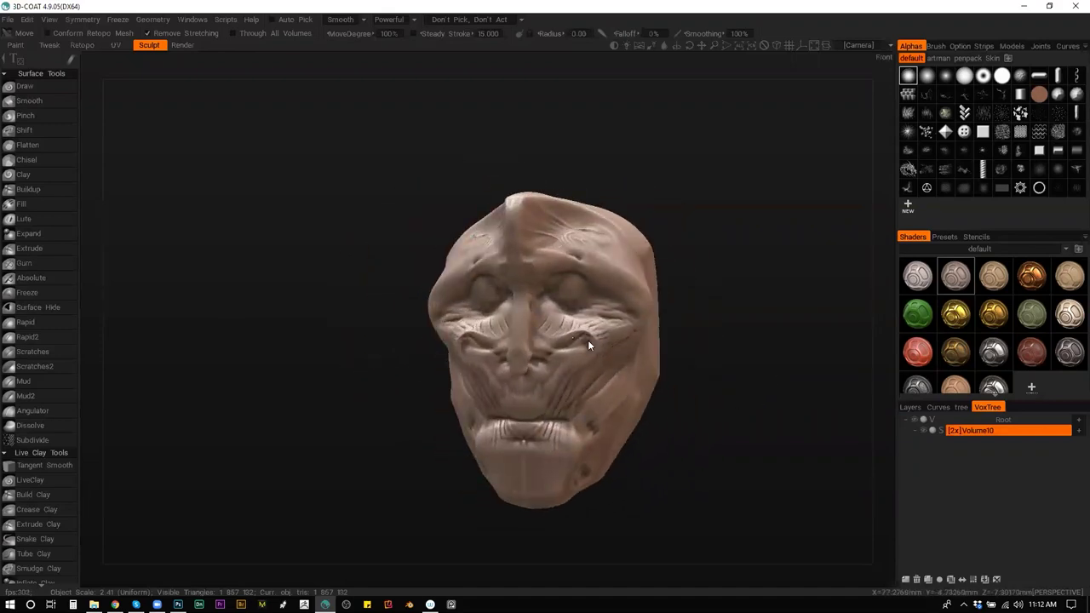
left_click_drag(683, 289, 557, 285)
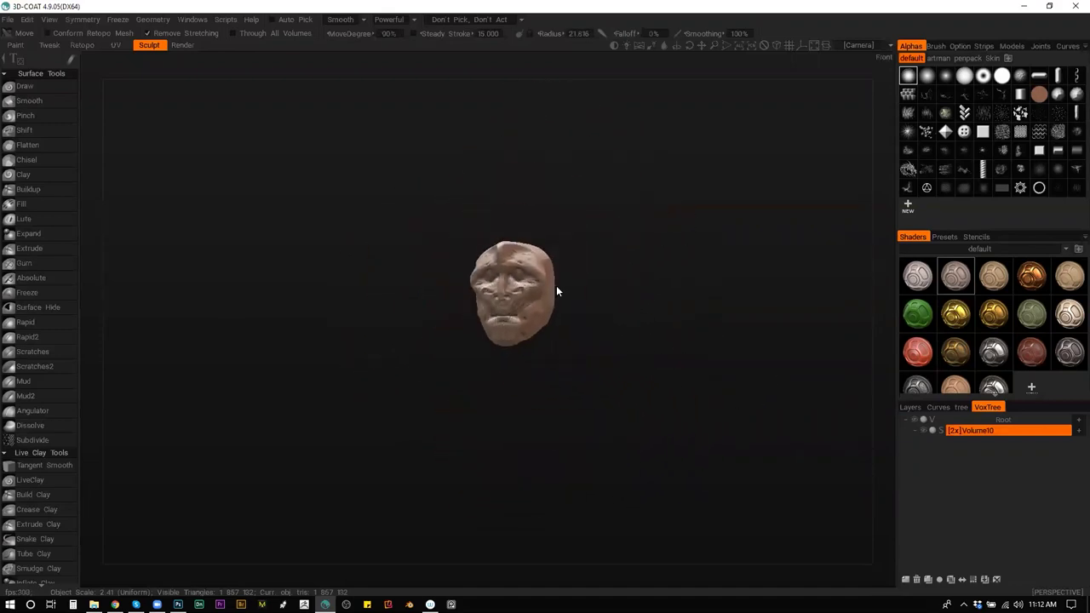
left_click_drag(611, 320, 518, 343)
scroll(611, 324, "up", 3)
left_click_drag(610, 323, 655, 215)
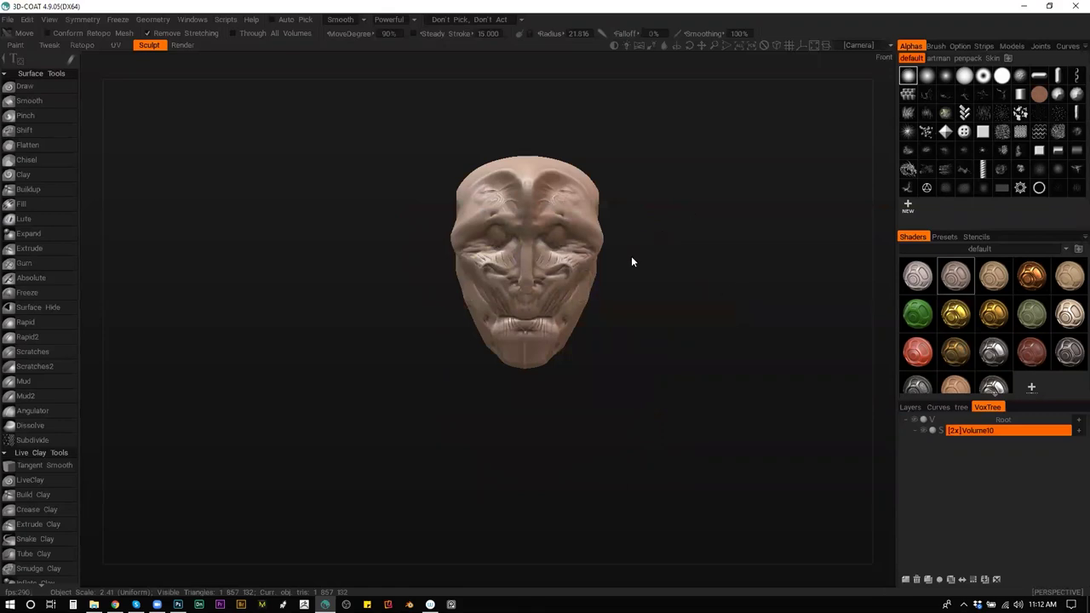
mouse_move(627, 286)
left_mouse_down()
mouse_move(652, 307)
mouse_move(740, 298)
mouse_move(601, 242)
mouse_move(514, 294)
mouse_move(574, 372)
mouse_move(572, 299)
mouse_move(684, 311)
mouse_move(678, 184)
left_mouse_up()
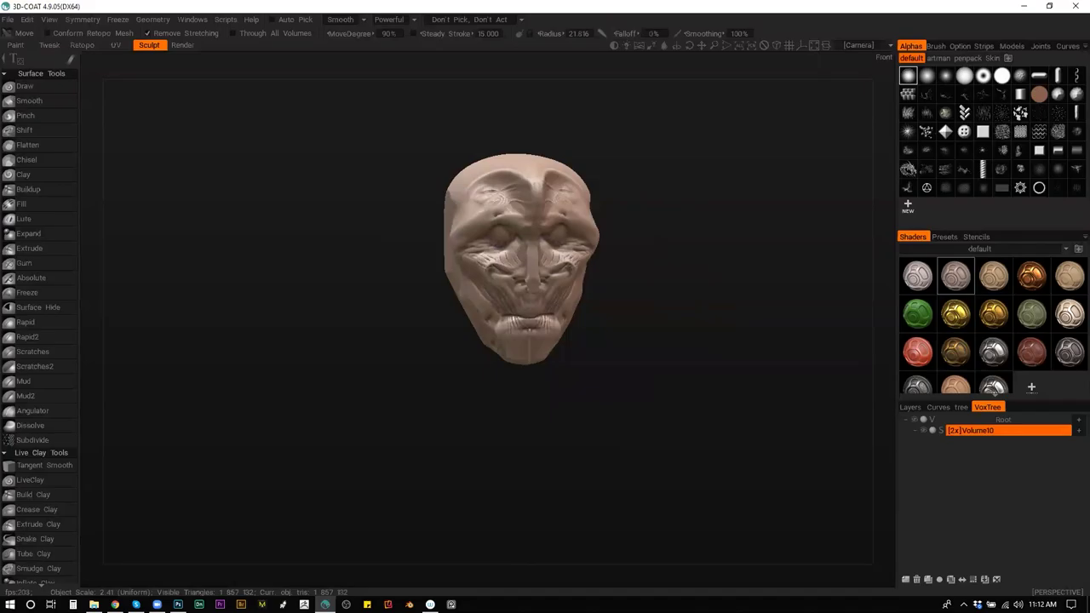
Switch to the browser, go to the account's own ArtStation portfolio and open the Lilith Game Project artwork.
key("alt+Tab")
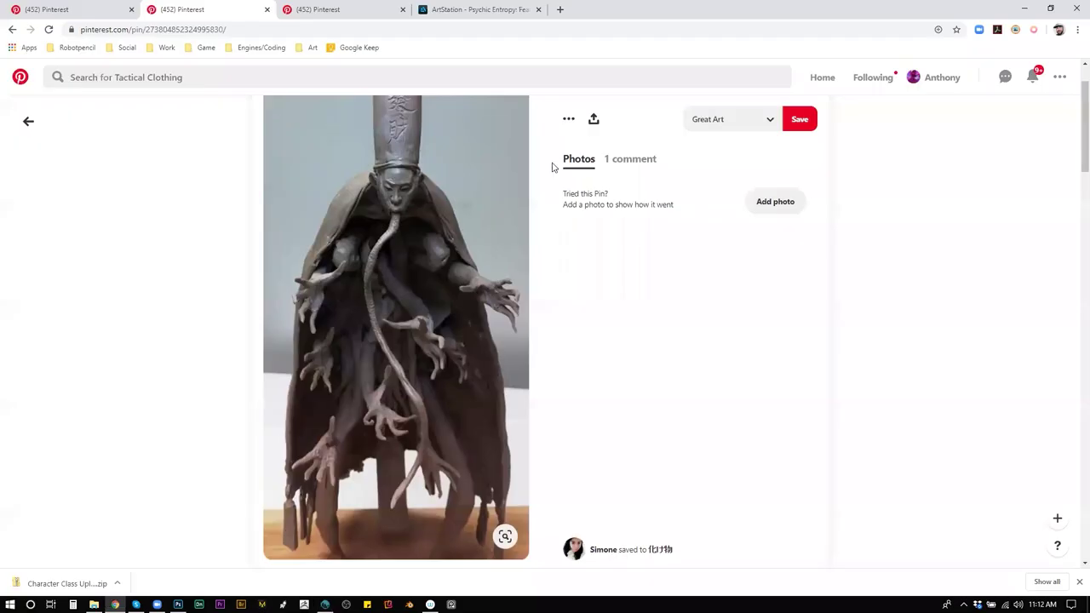
left_click(500, 10)
mouse_move(1035, 73)
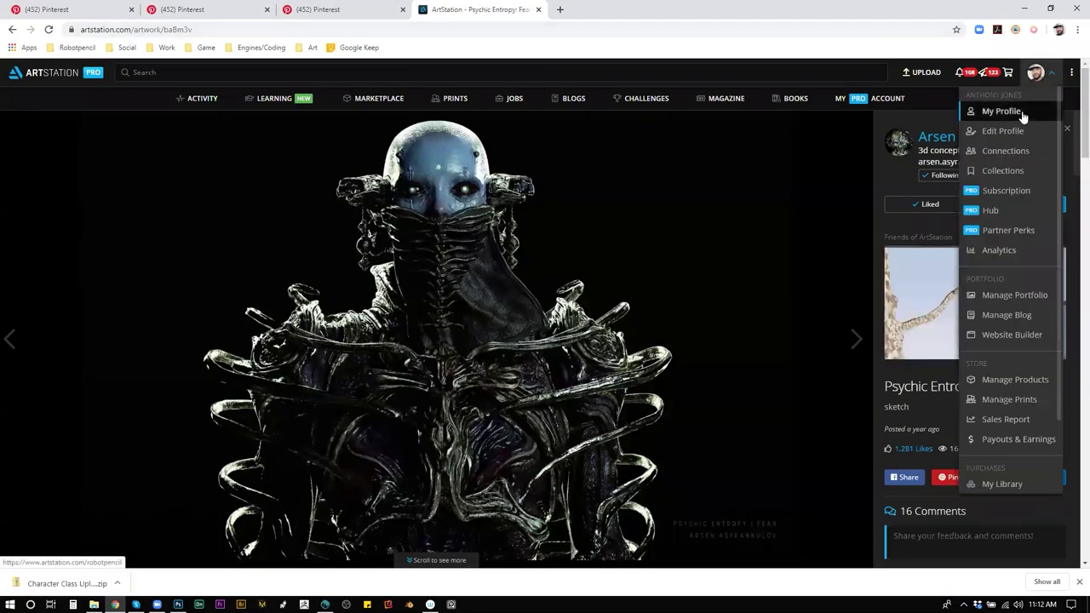
left_click(1001, 112)
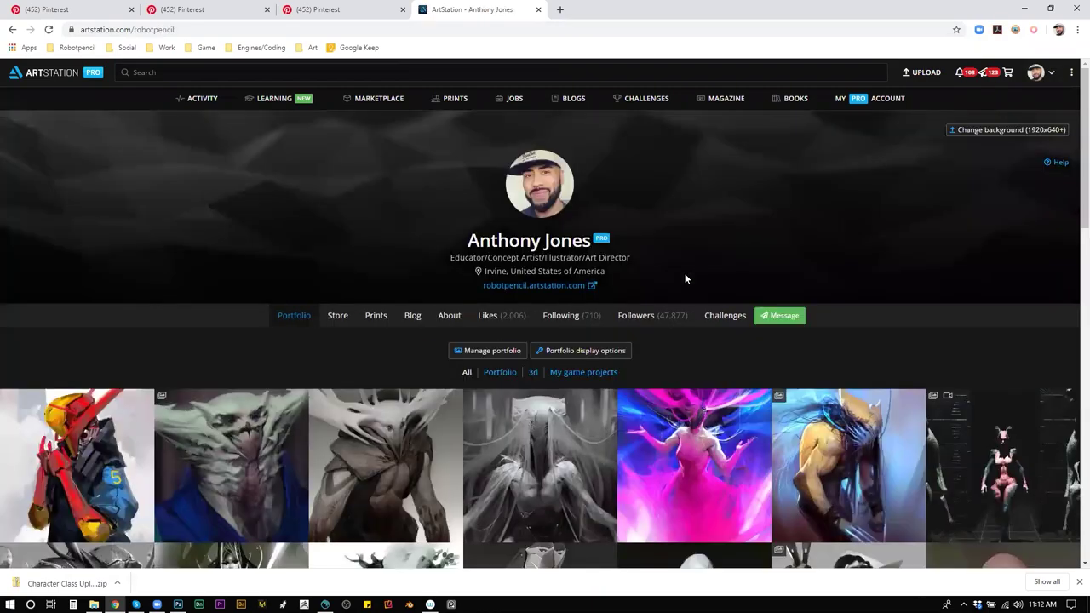
scroll(685, 278, "down", 10)
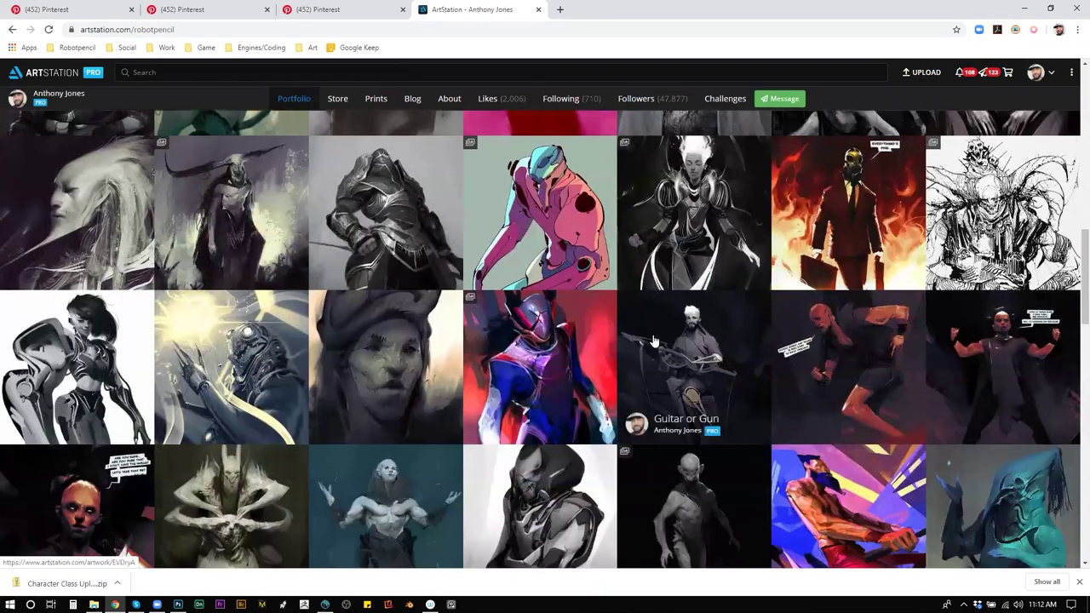
scroll(654, 340, "down", 2)
scroll(654, 339, "up", 10)
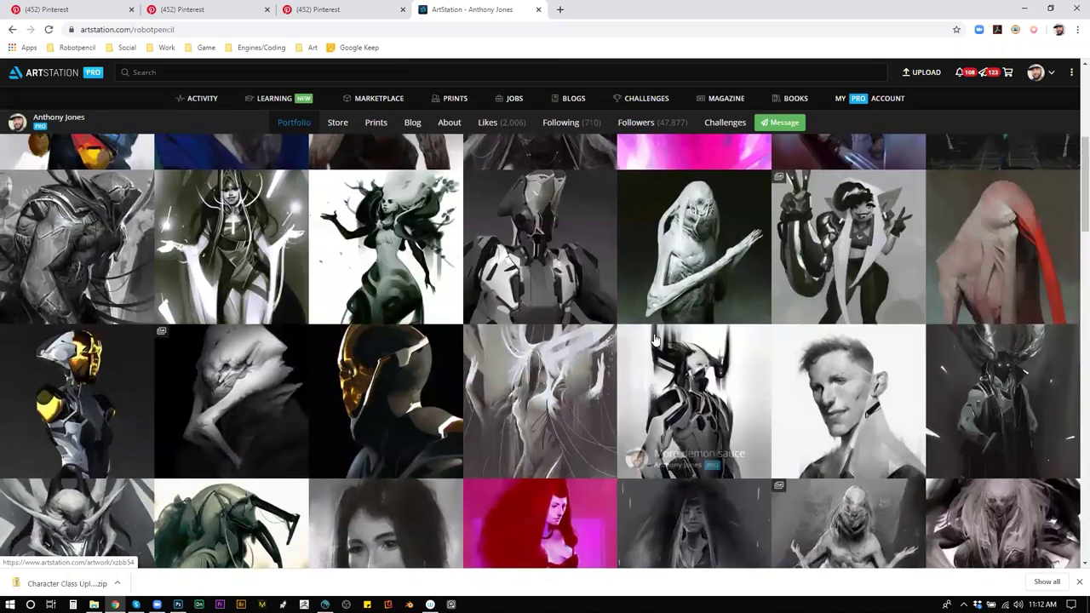
scroll(654, 339, "up", 5)
left_click(654, 339)
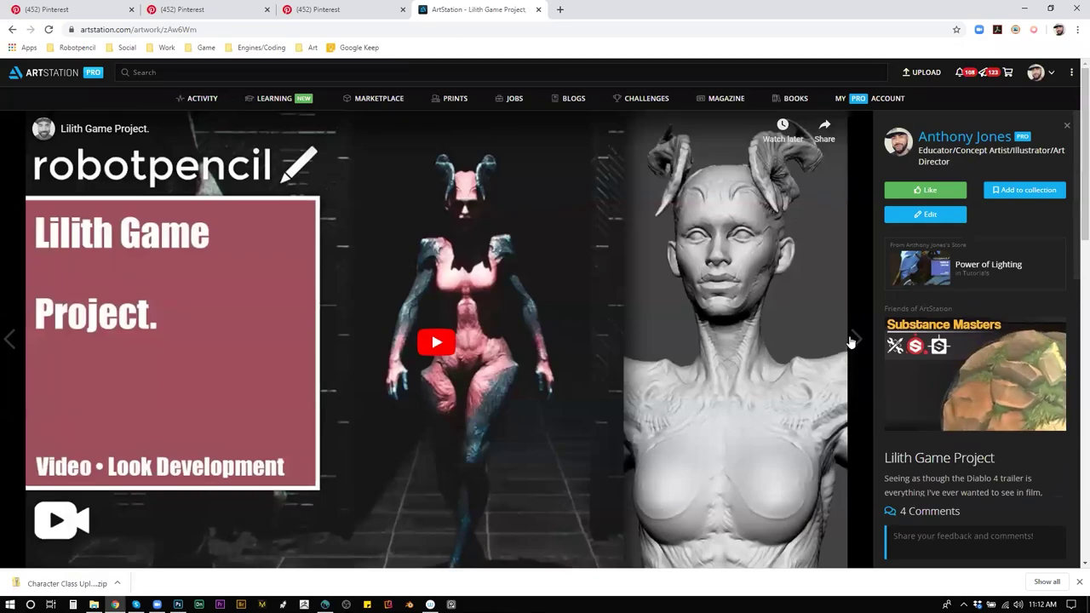
Return to the artist's portfolio, browse the artworks and open the 3d Coat Design tutorial post in a separate tab.
left_click(968, 137)
scroll(681, 369, "down", 7)
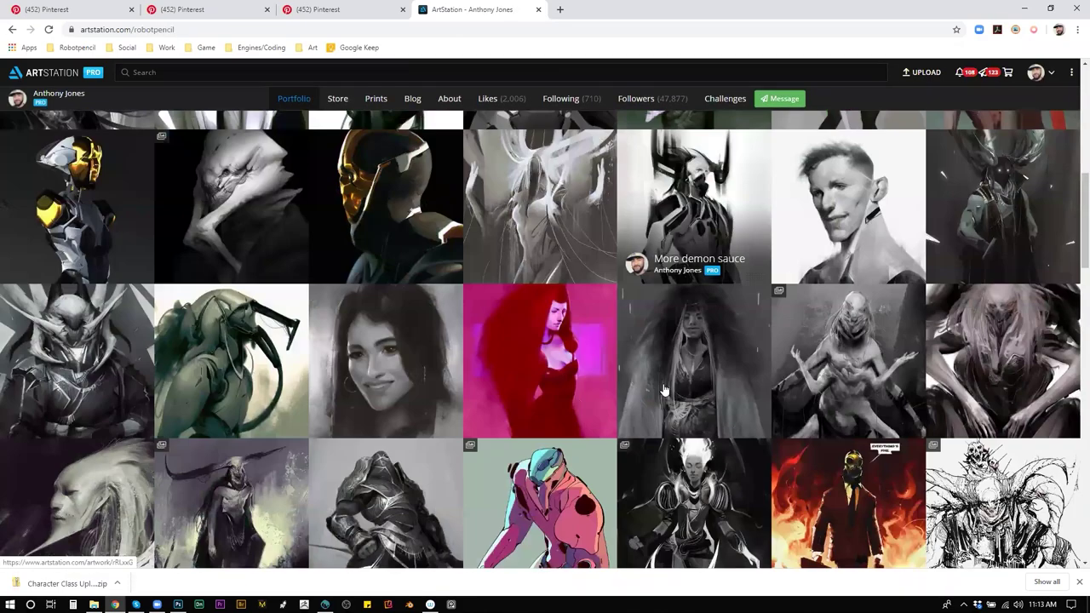
scroll(665, 390, "down", 10)
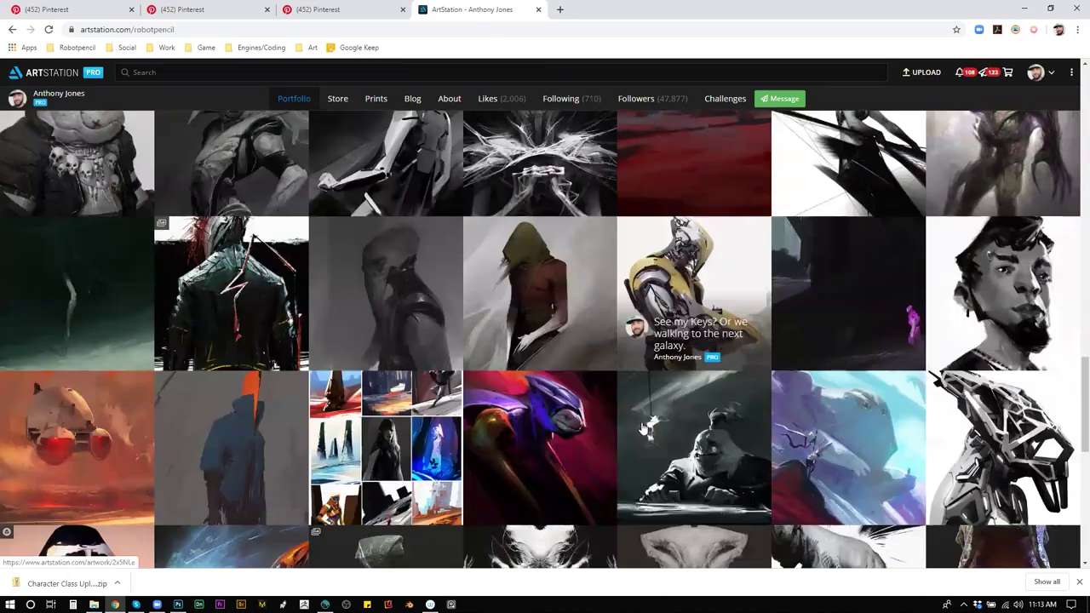
scroll(645, 430, "down", 8)
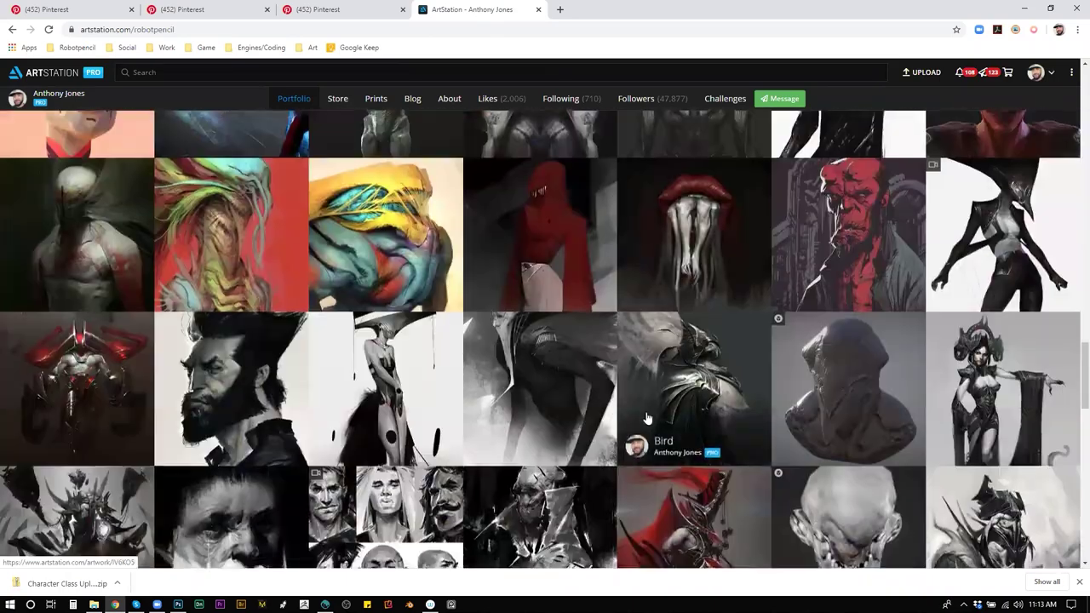
scroll(644, 409, "down", 5)
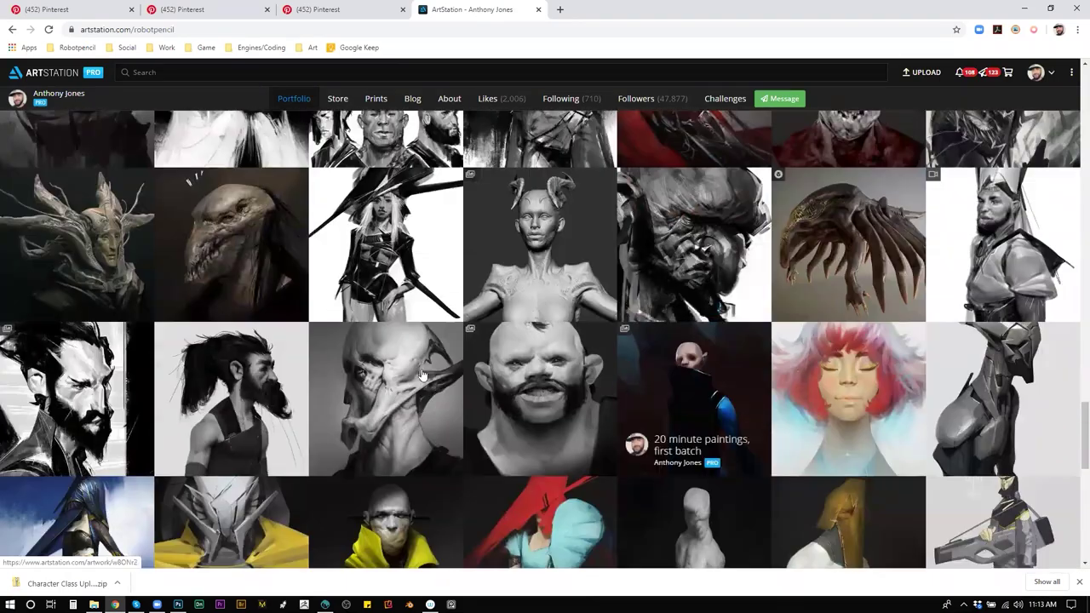
scroll(650, 358, "down", 5)
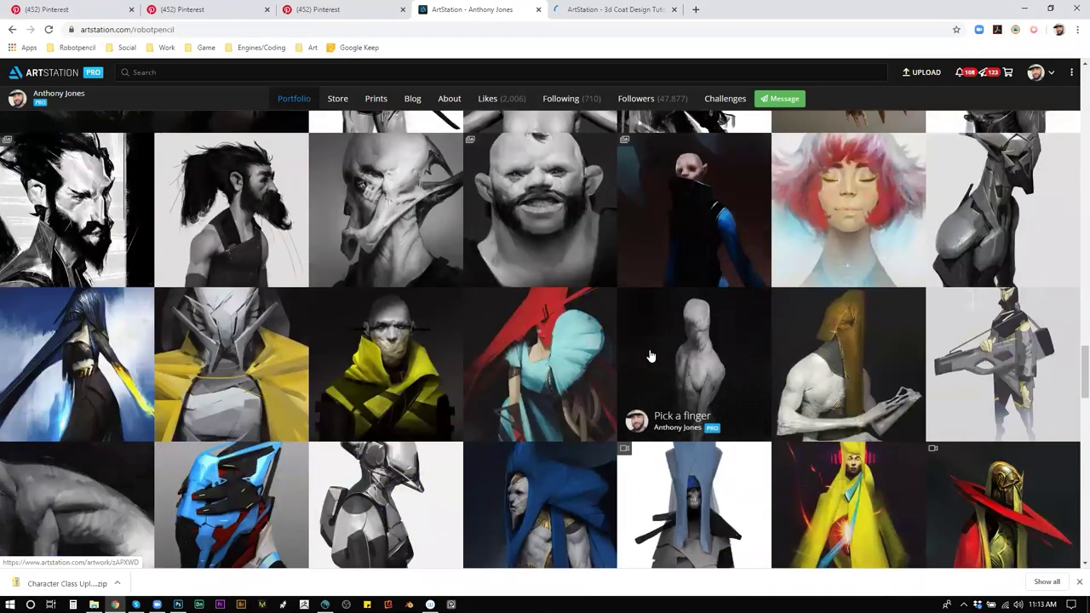
Look through the older portfolio works for the grey horned character sculpt and open the Fawn artwork.
scroll(650, 356, "down", 5)
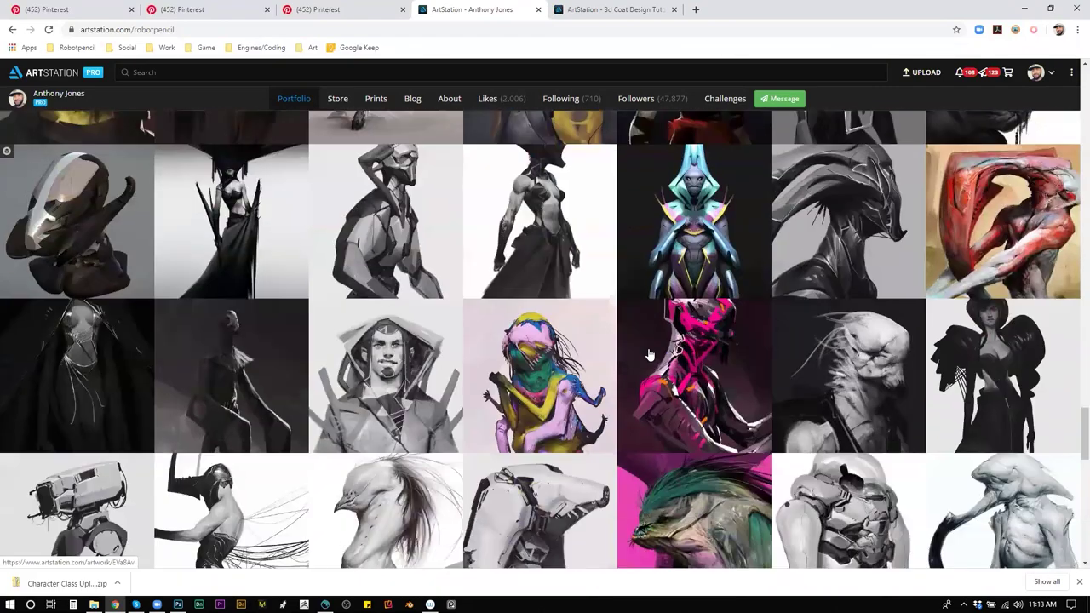
scroll(649, 354, "down", 5)
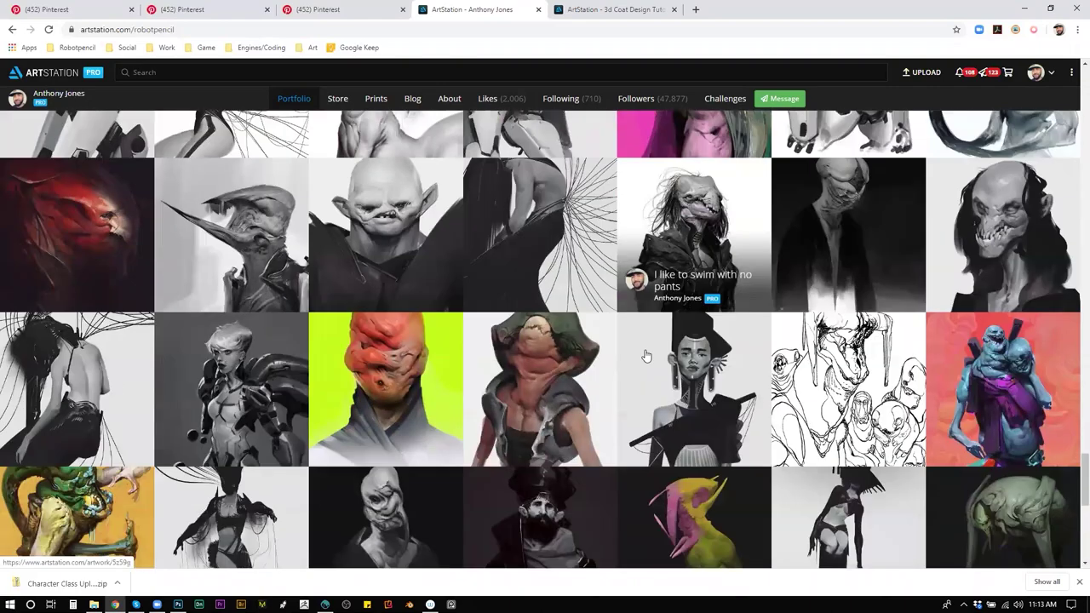
scroll(645, 364, "down", 4)
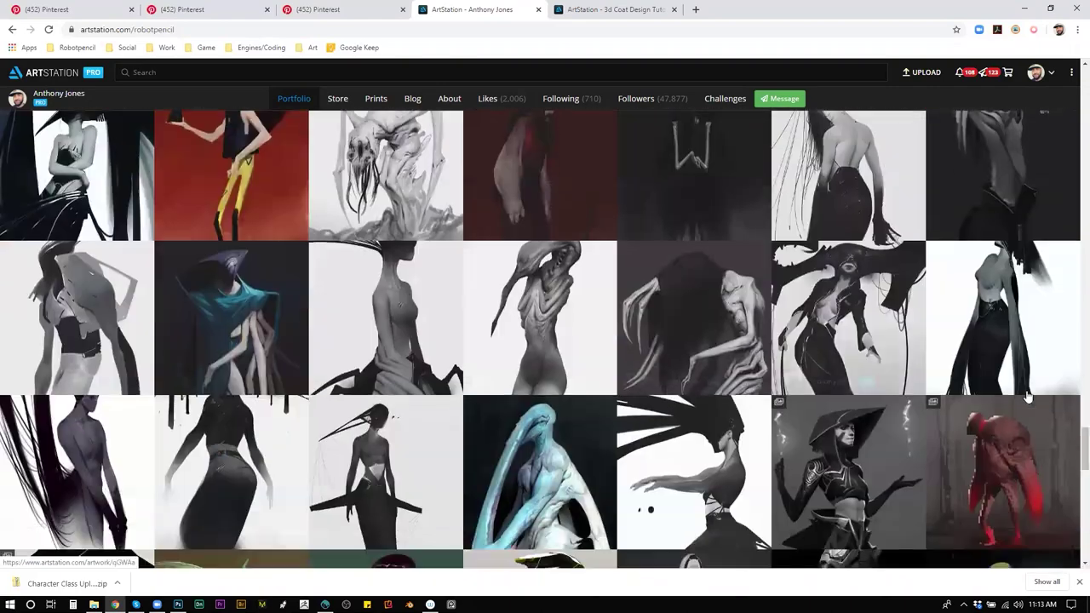
scroll(1073, 451, "up", 12)
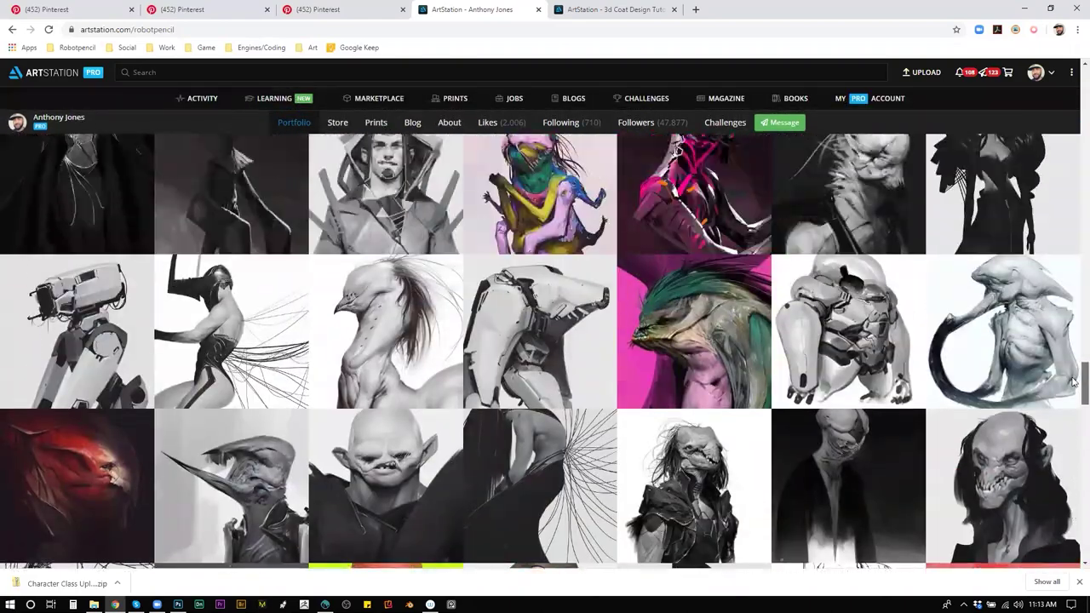
scroll(1072, 372, "up", 5)
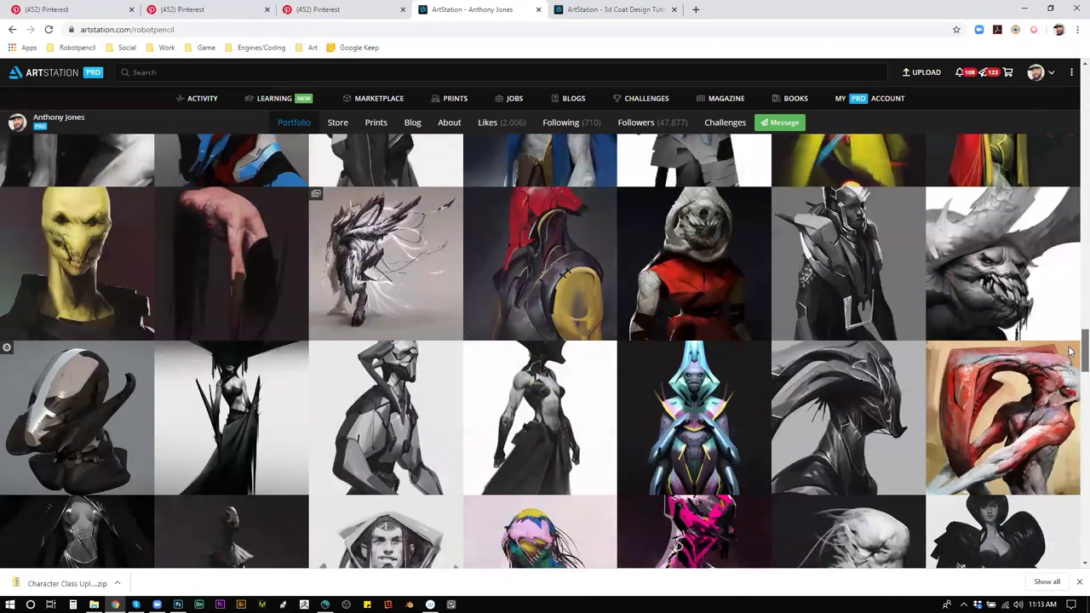
scroll(1072, 338, "up", 8)
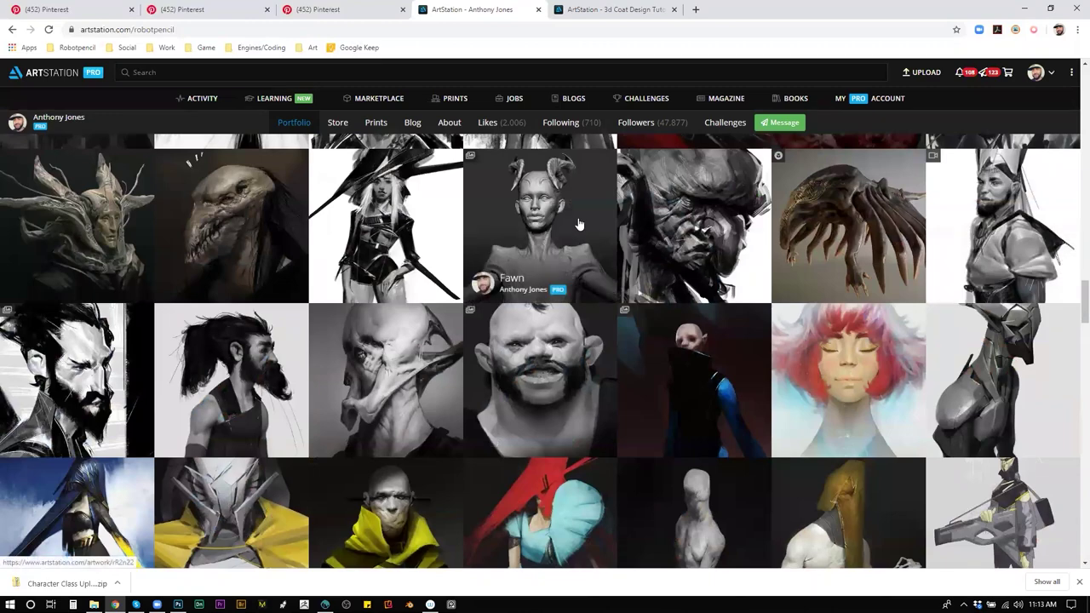
scroll(656, 313, "up", 2)
left_click(574, 389)
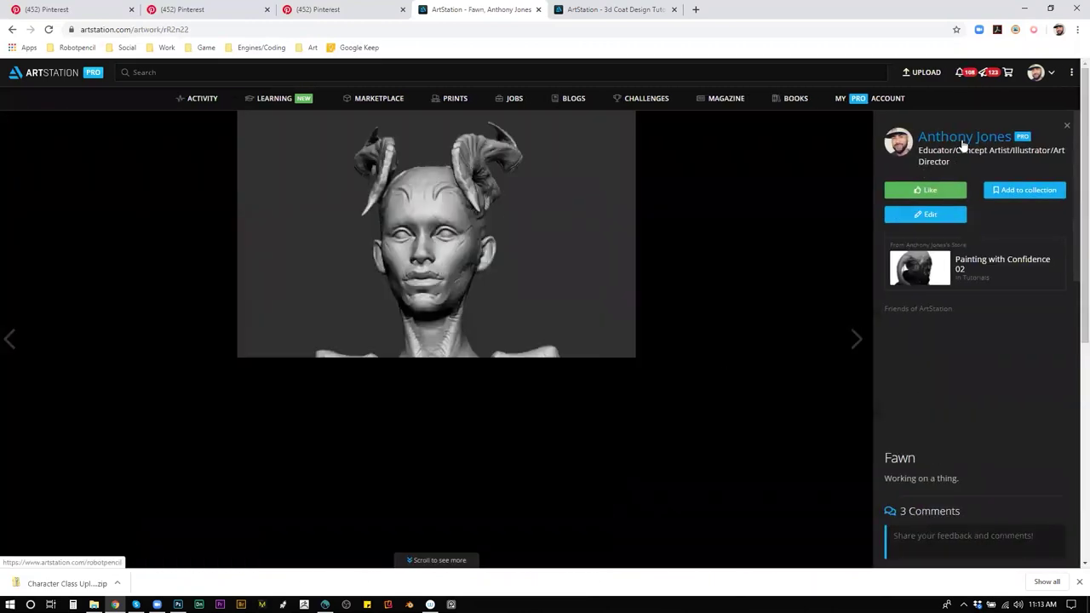
Review the front, full-body and back renders of the Fawn sculpt.
scroll(653, 315, "down", 10)
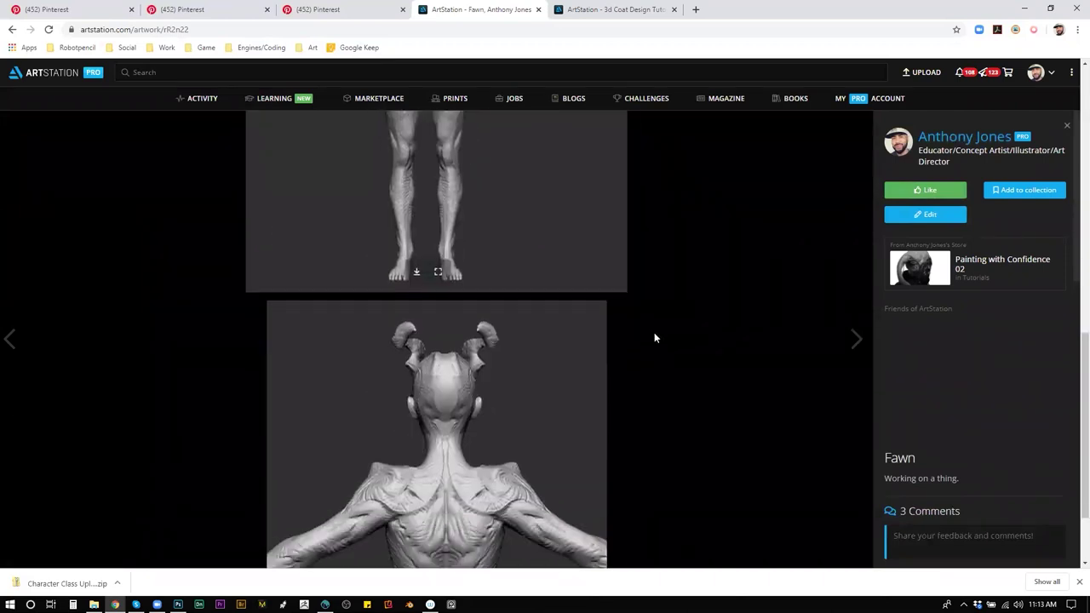
scroll(654, 333, "up", 10)
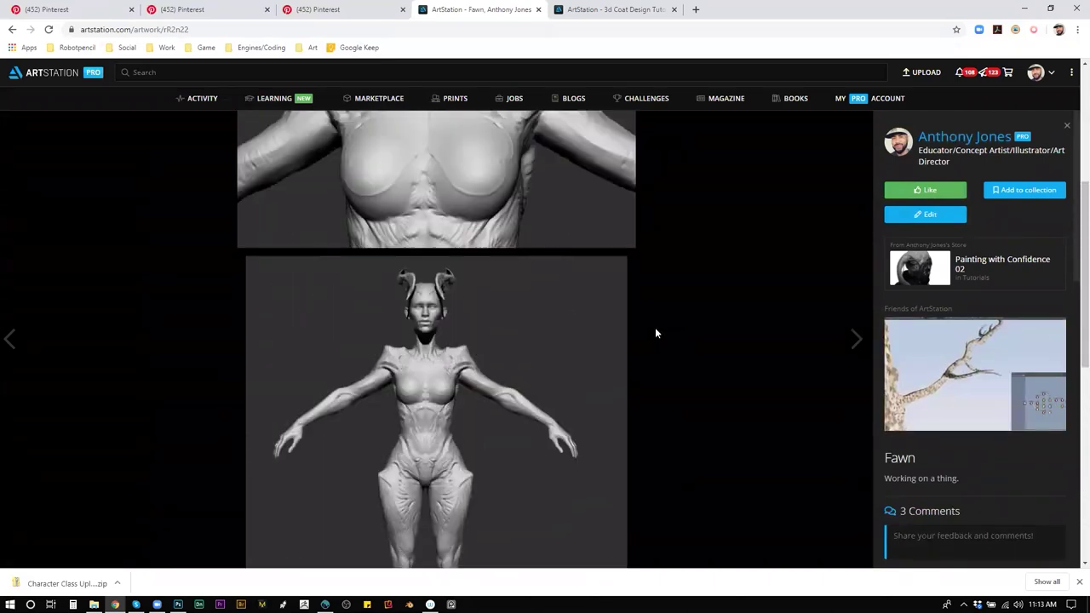
scroll(656, 331, "up", 3)
Go back to the portfolio, open Project: Sin Vida and view the red horned character's renders.
left_click(13, 29)
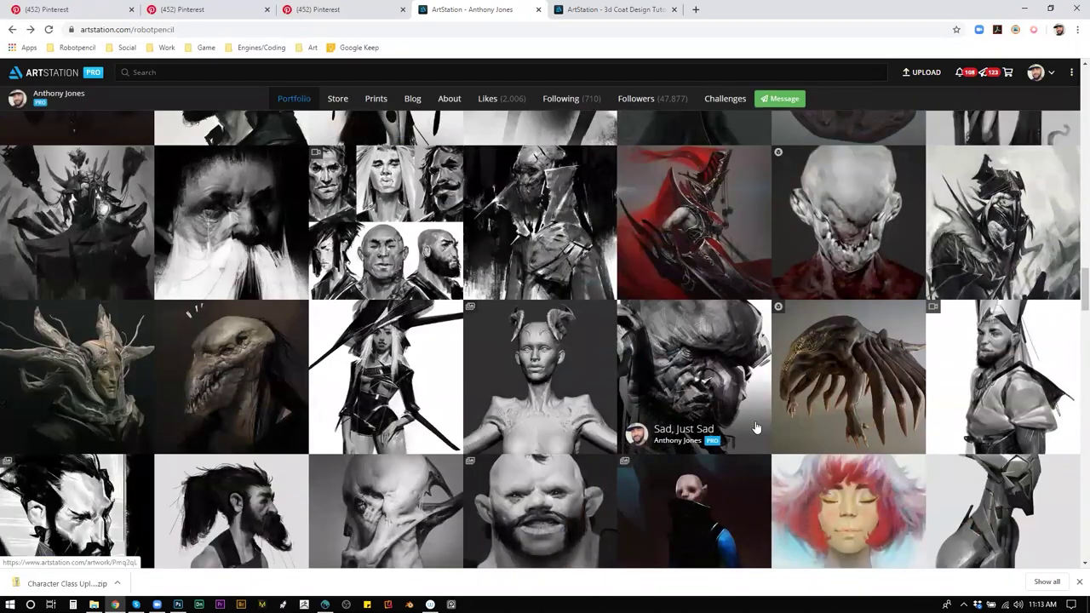
scroll(756, 427, "up", 10)
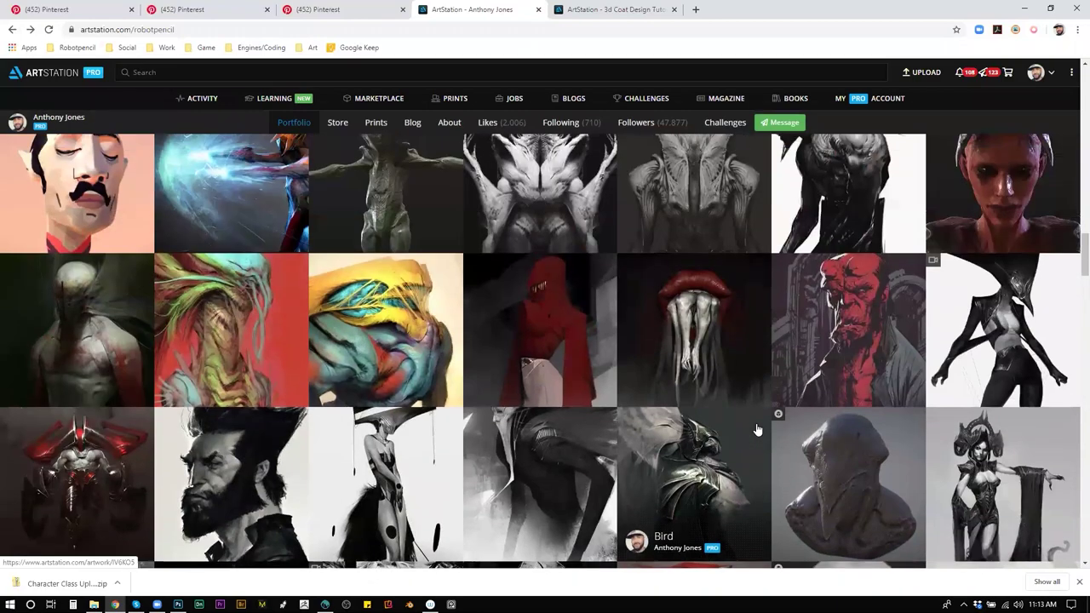
scroll(756, 429, "up", 2)
left_click(756, 429)
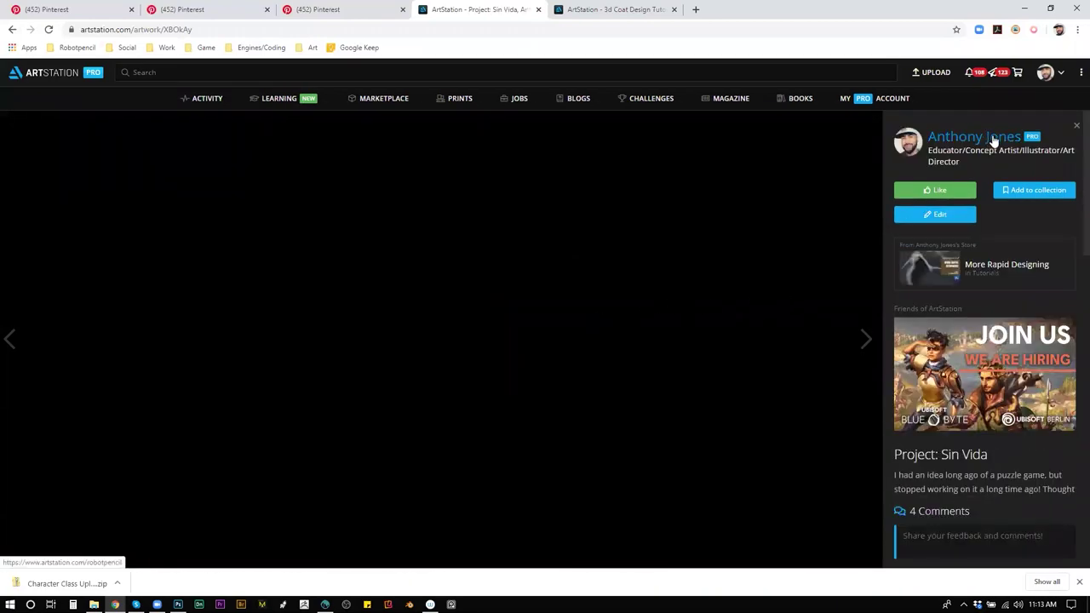
mouse_move(995, 139)
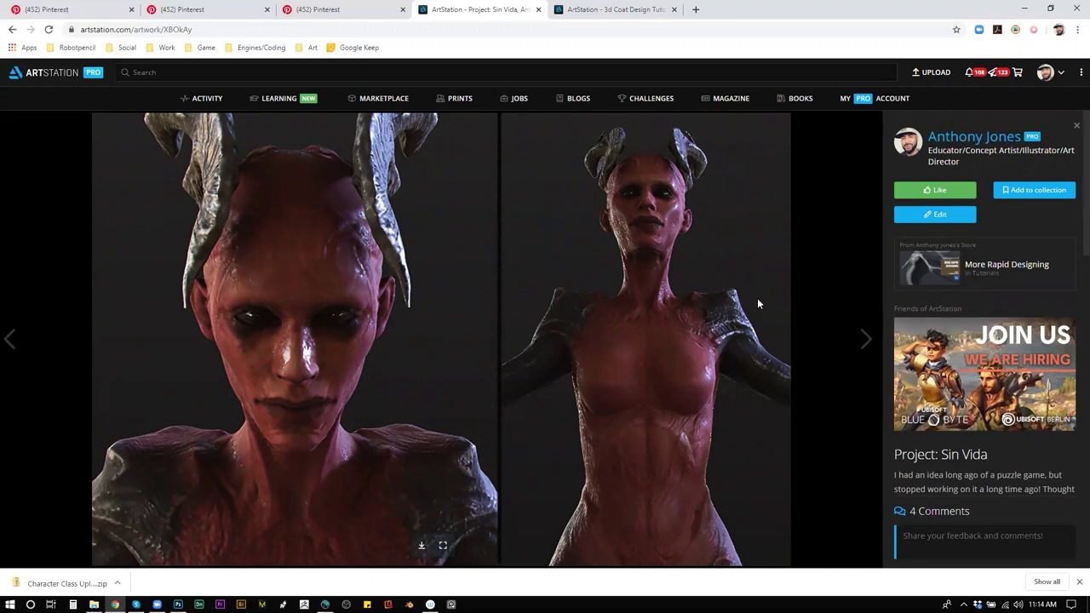
Compare the Project: Sin Vida renders with the 3d Coat Design Tutorial artwork and check both posts' descriptions.
scroll(1072, 472, "down", 2)
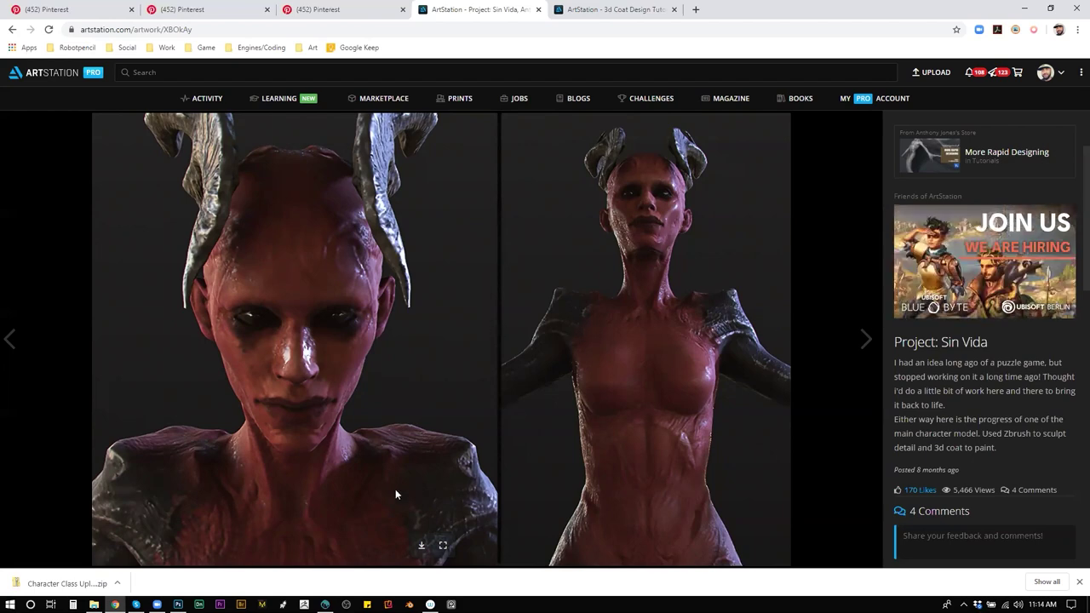
left_click(596, 11)
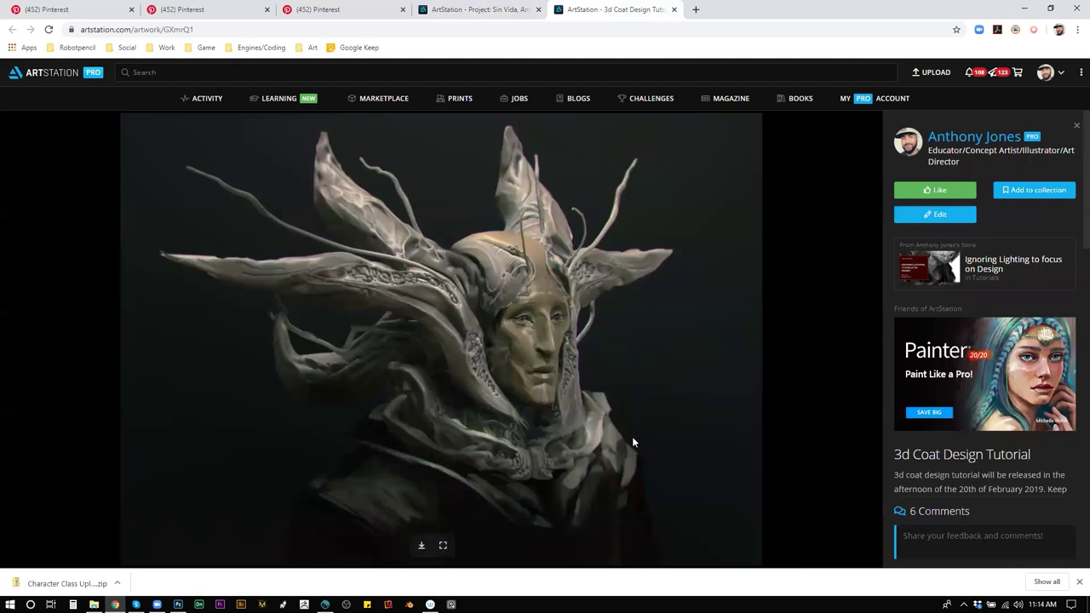
left_click(478, 9)
left_click(612, 5)
scroll(946, 477, "down", 2)
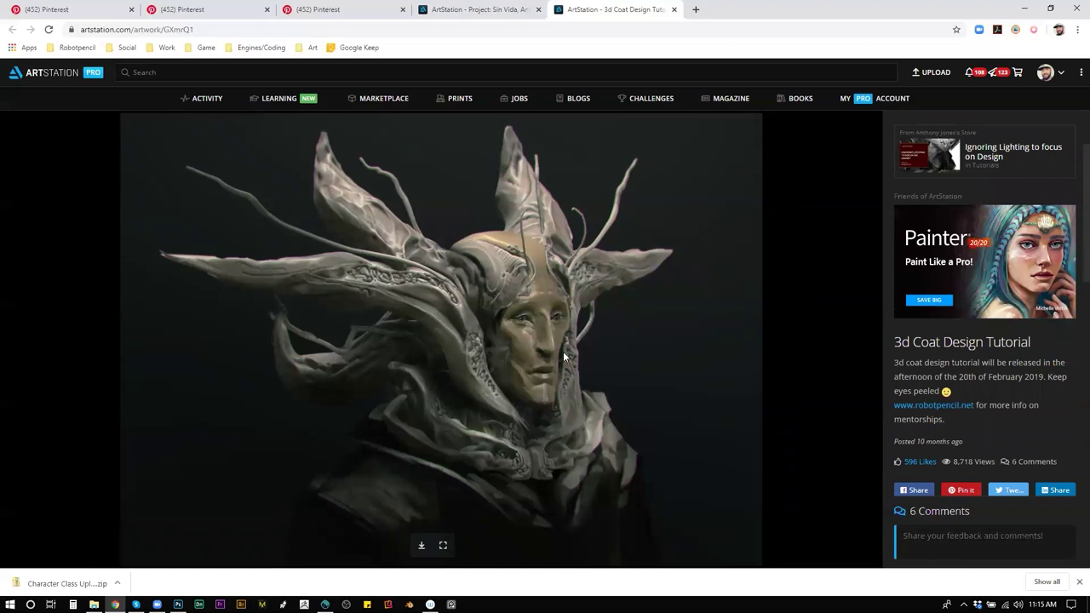
scroll(894, 426, "down", 2)
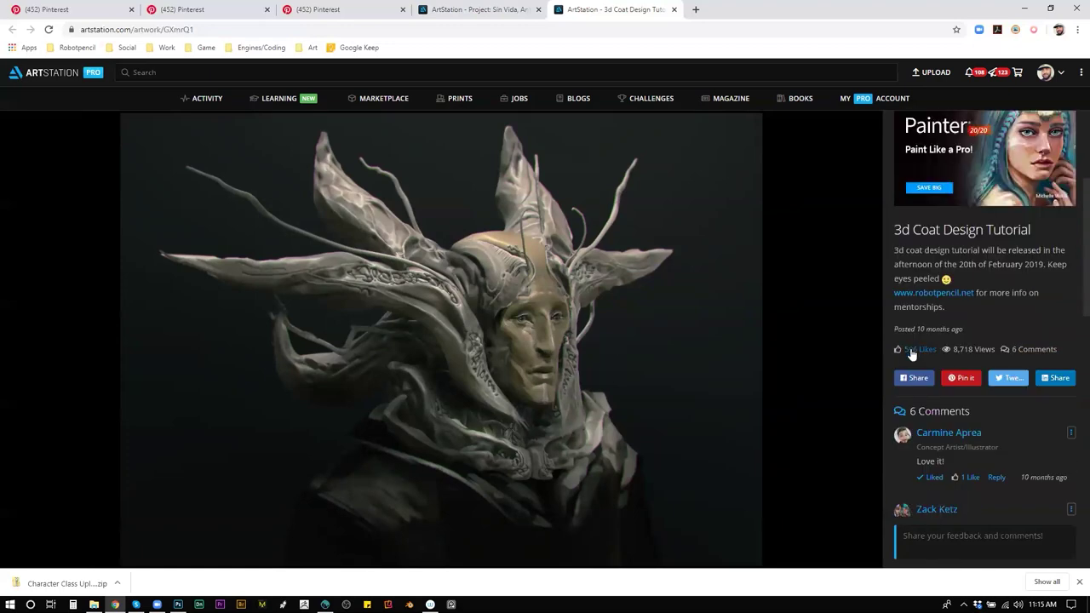
left_click(488, 13)
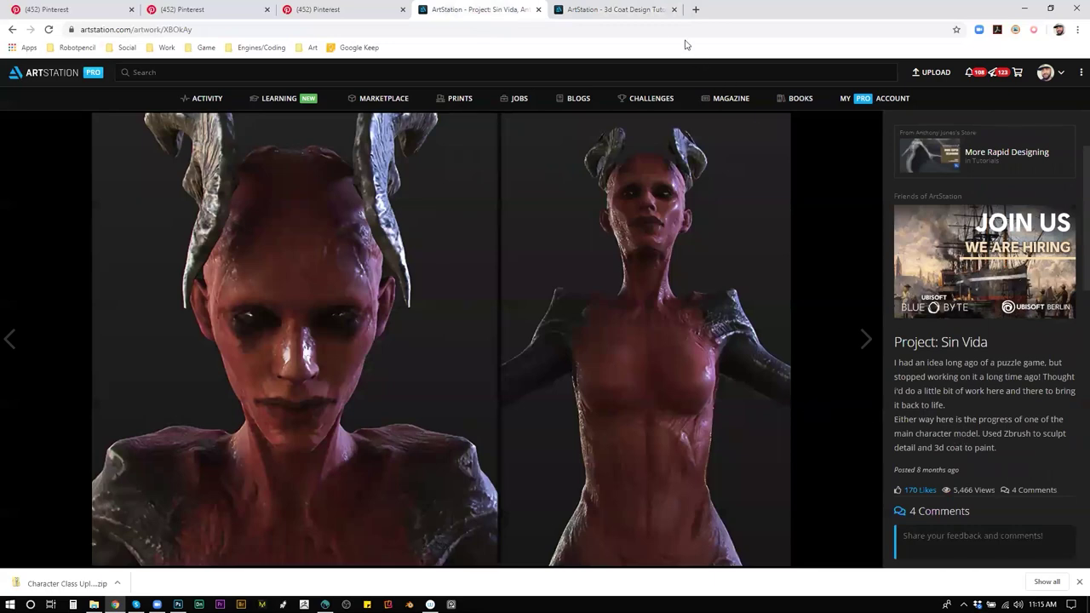
left_click(629, 11)
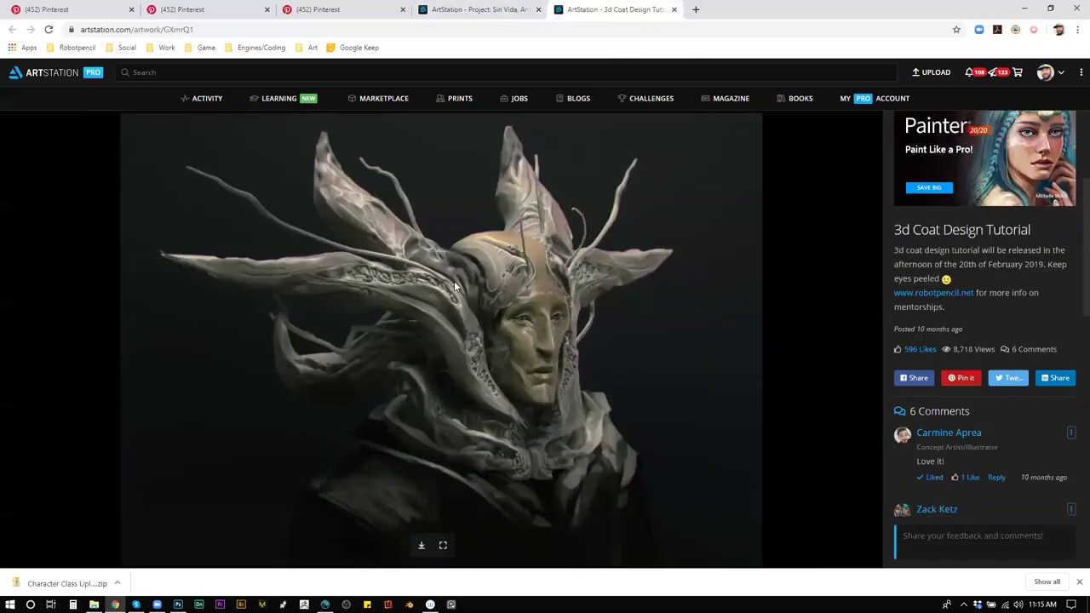
left_click(515, 12)
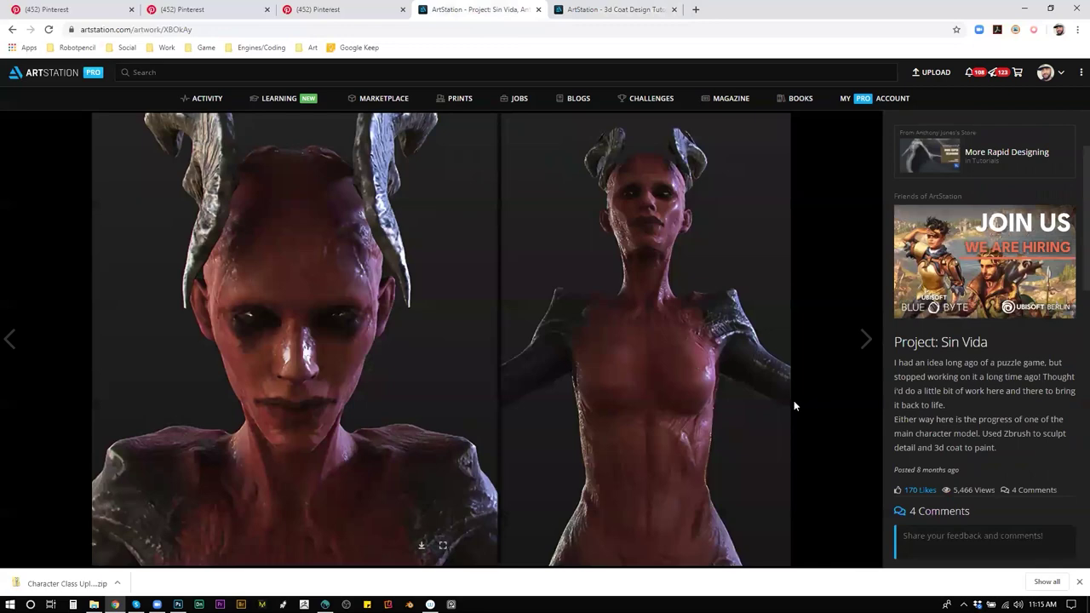
left_click(614, 14)
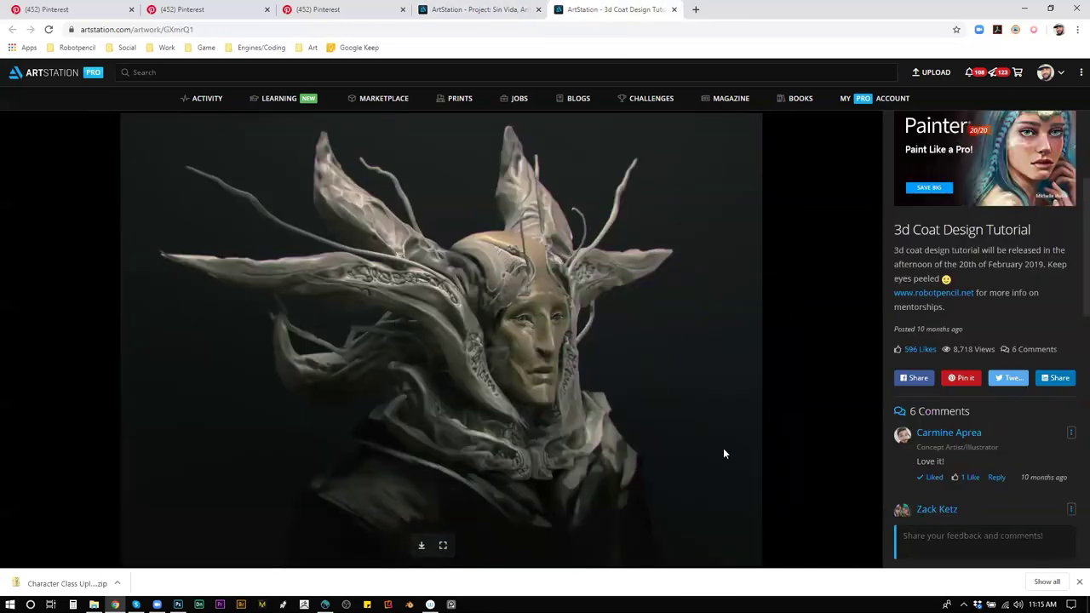
Close the 3d Coat Design Tutorial post and switch to 3D-Coat to view the sculpted head from an angle.
left_click(672, 9)
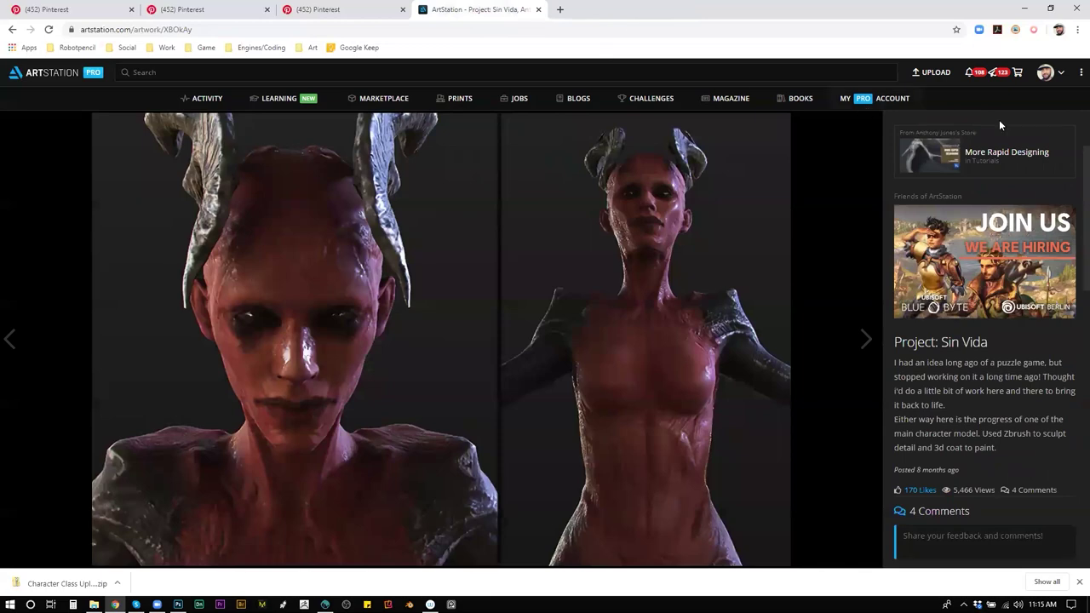
scroll(925, 284, "up", 2)
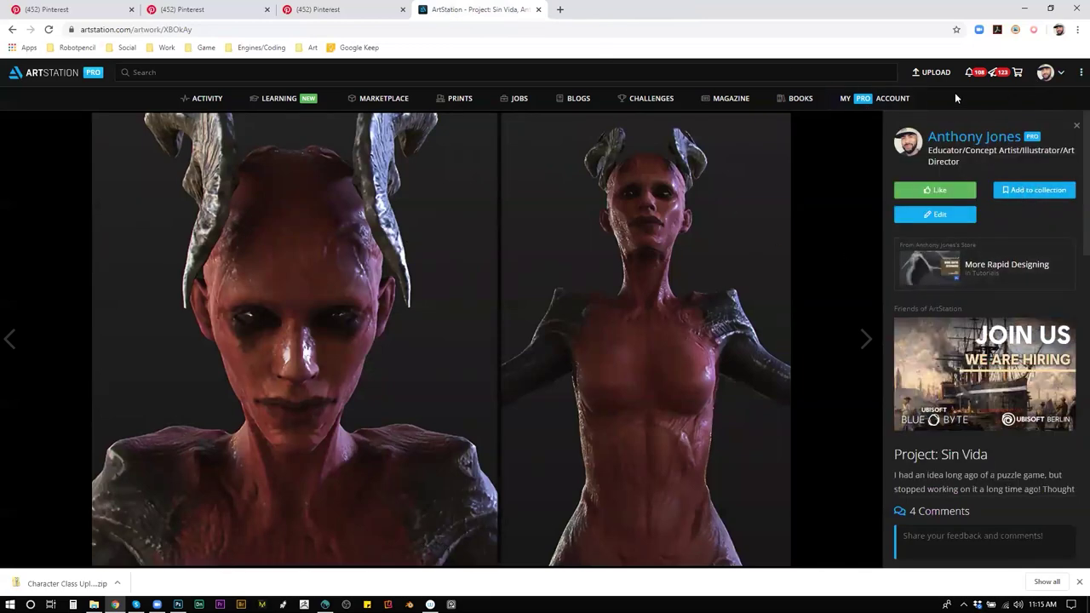
left_click(324, 604)
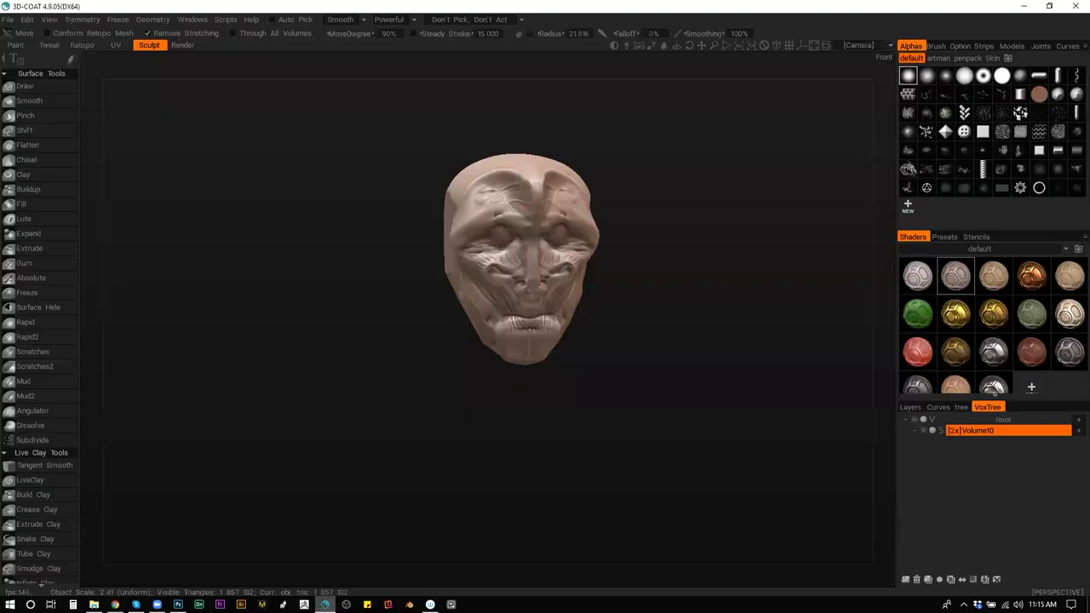
mouse_move(644, 377)
left_mouse_down()
mouse_move(529, 372)
mouse_move(610, 358)
mouse_move(655, 376)
mouse_move(583, 432)
mouse_move(511, 357)
left_mouse_up()
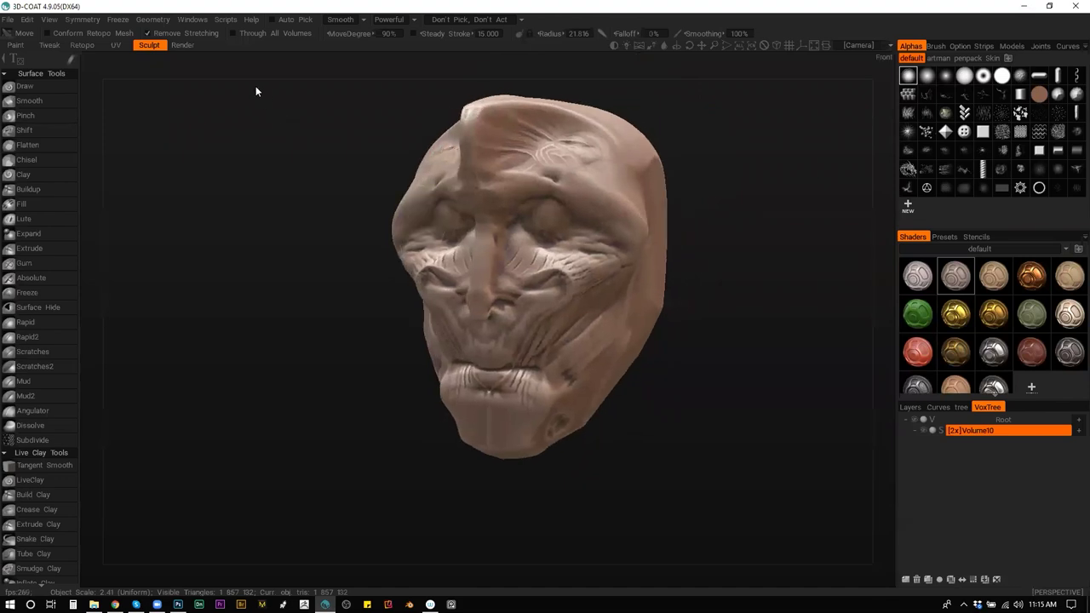
Show the head in the Render room and set the environment light to 96.5.
left_click(176, 45)
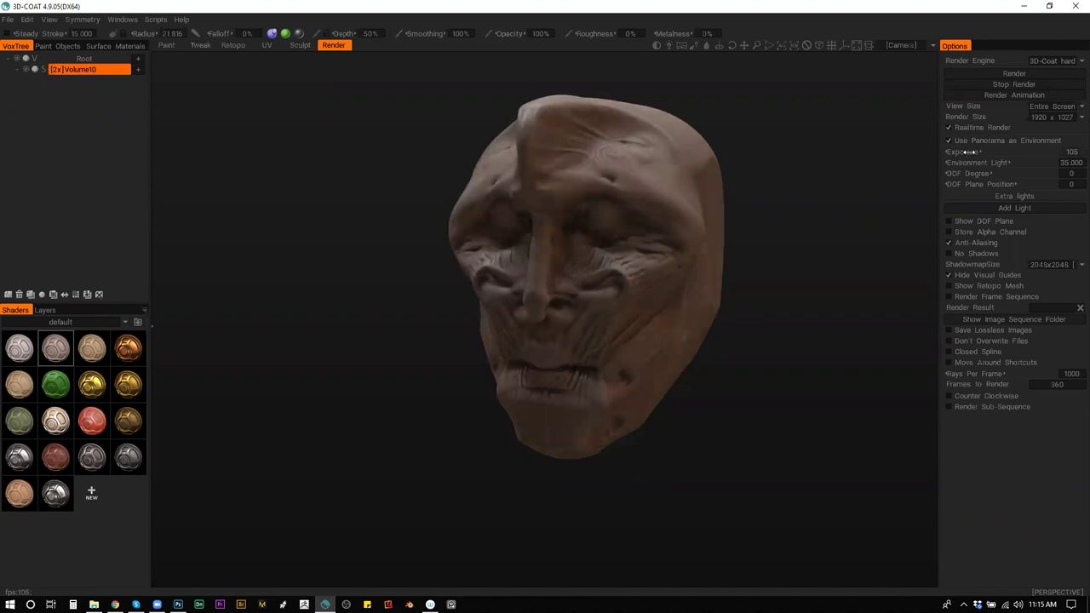
mouse_move(716, 364)
left_mouse_down()
mouse_move(805, 362)
mouse_move(731, 351)
left_mouse_up()
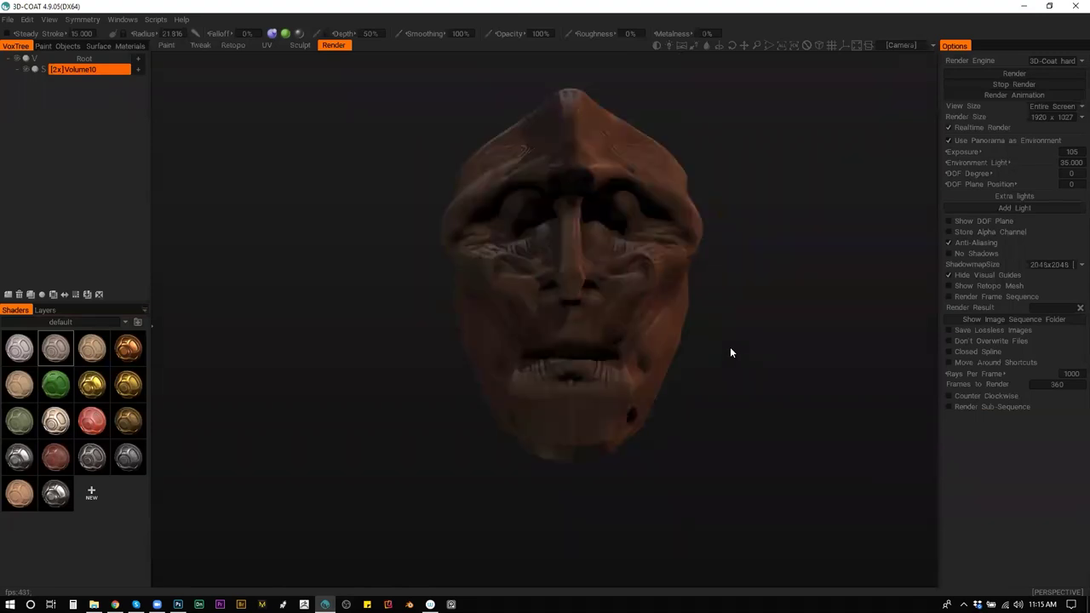
left_click_drag(764, 346, 718, 401)
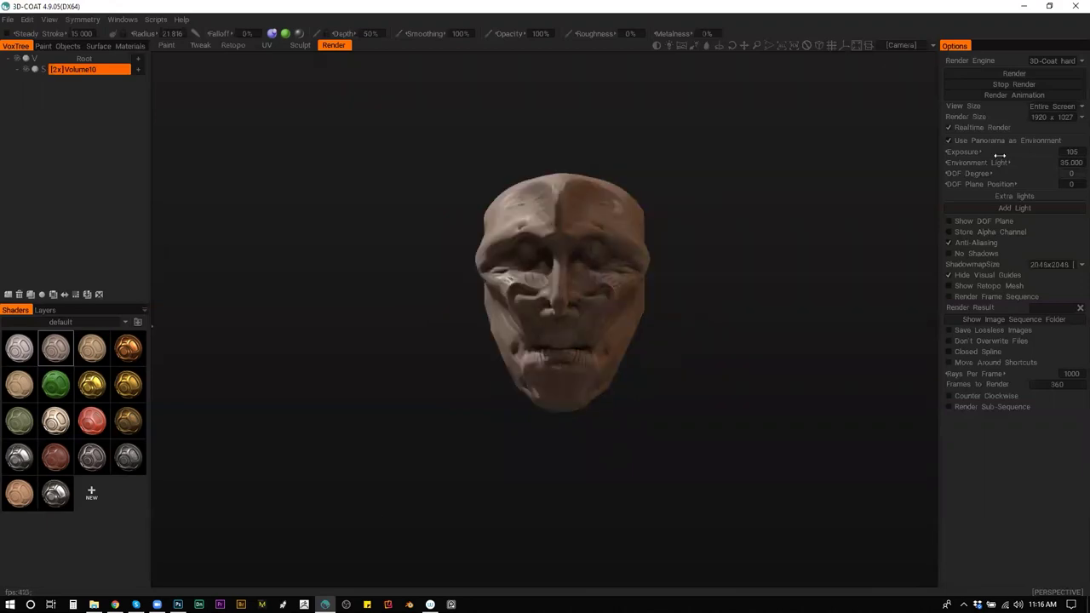
left_click_drag(993, 164, 1070, 177)
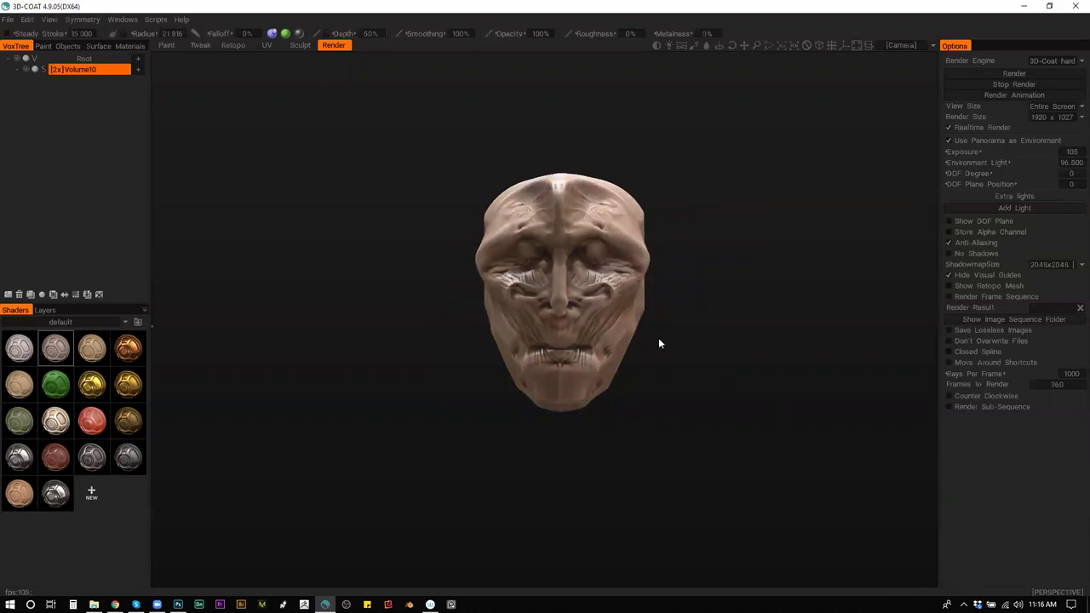
Examine the lit head up close from several angles and from a distance.
scroll(677, 342, "up", 5)
mouse_move(716, 360)
left_mouse_down()
mouse_move(766, 343)
mouse_move(749, 338)
left_mouse_up()
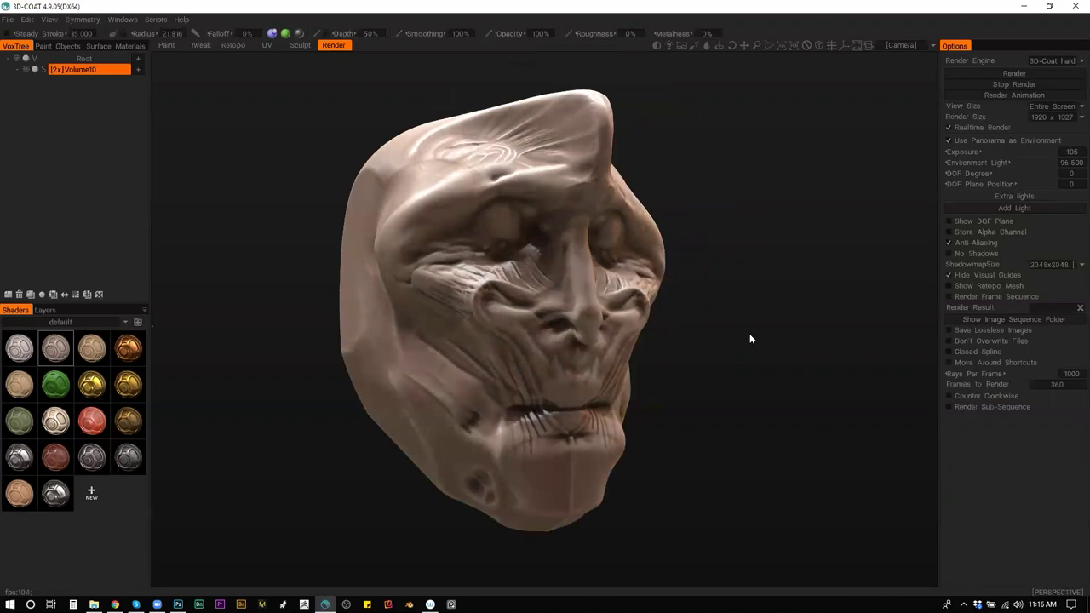
left_click_drag(683, 350, 740, 331)
scroll(688, 325, "down", 5)
scroll(688, 324, "down", 1)
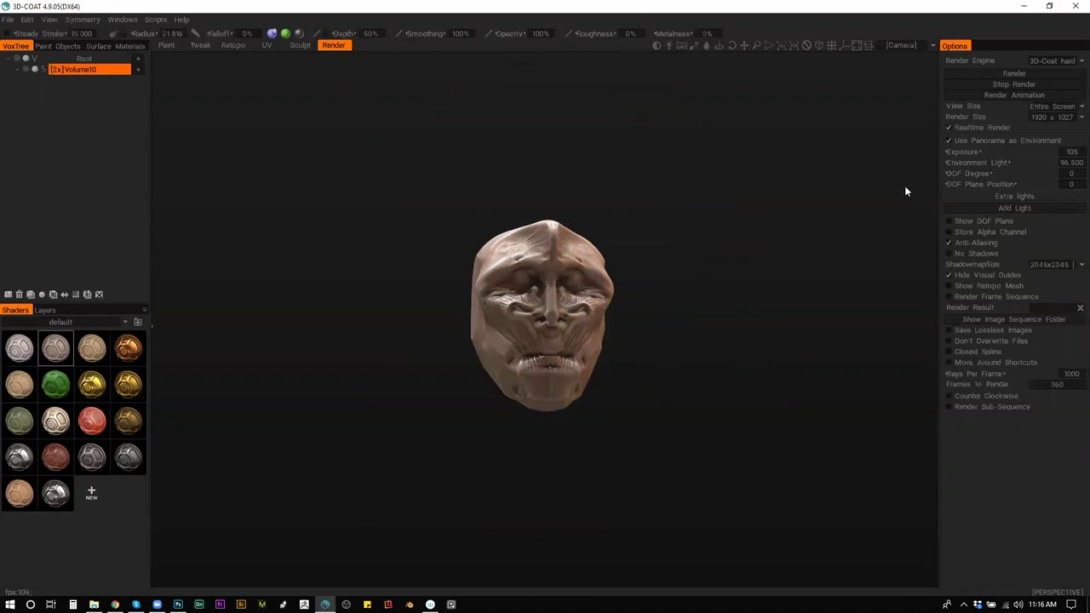
Quit 3D-Coat without saving the scene and switch to the bearded head painting in Photoshop.
left_click(1074, 6)
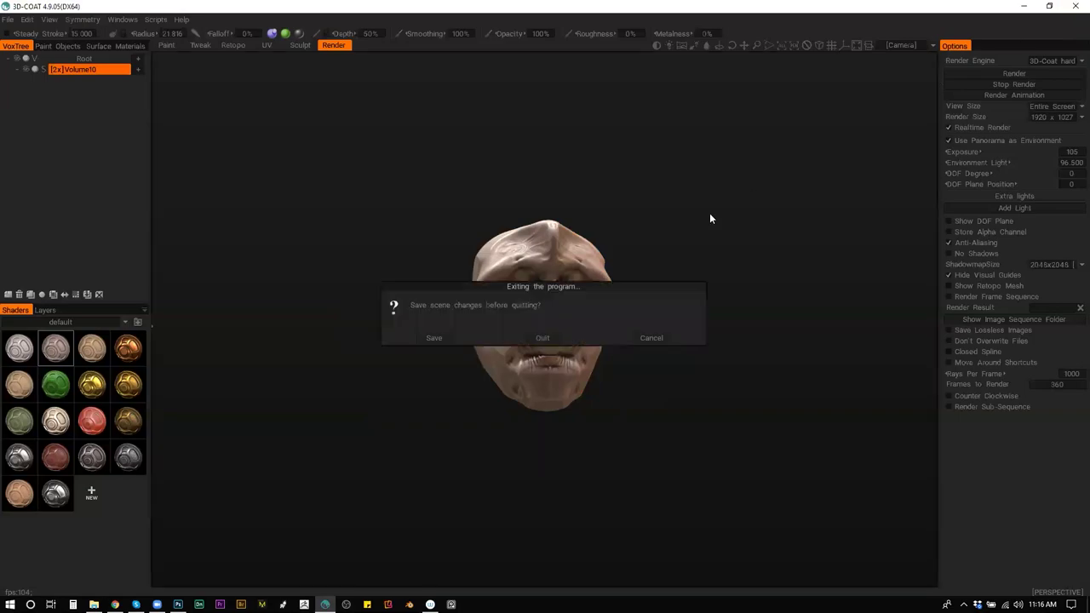
left_click(545, 338)
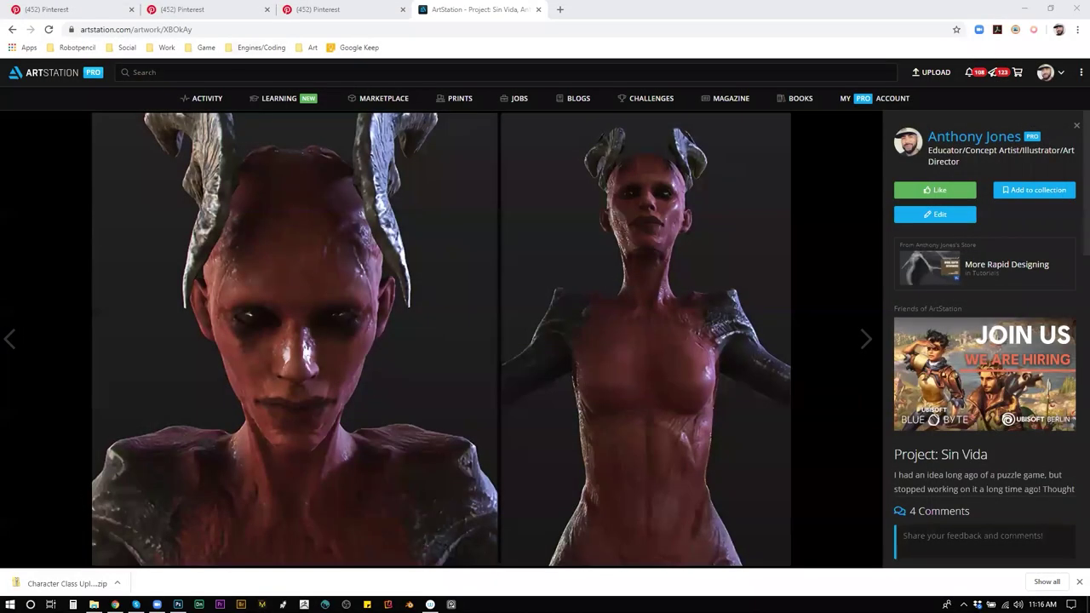
mouse_move(117, 604)
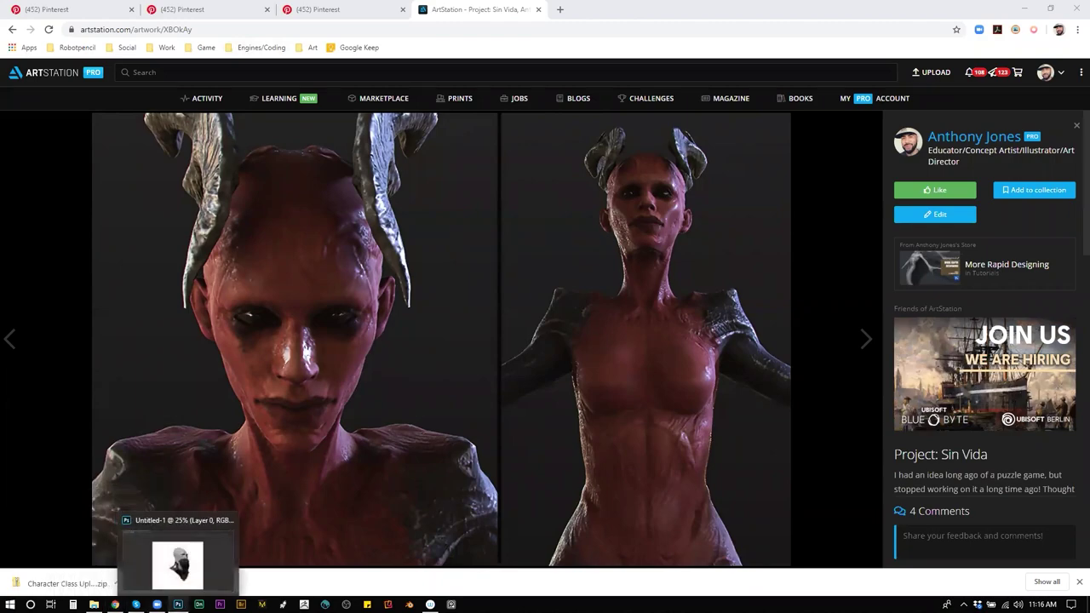
left_click(178, 605)
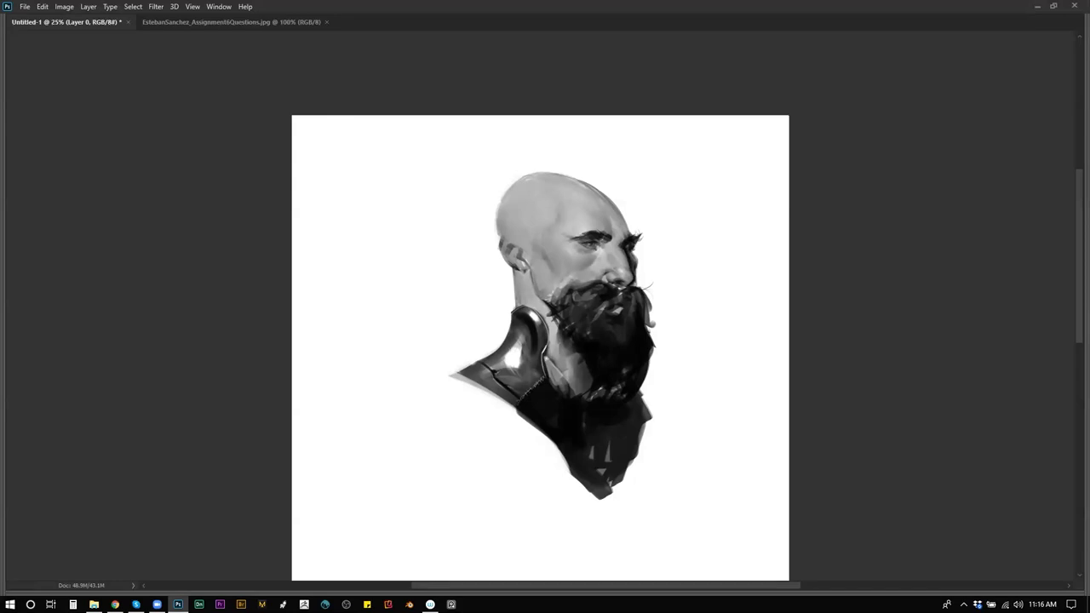
Read the assignment questions image and close it.
left_click(220, 23)
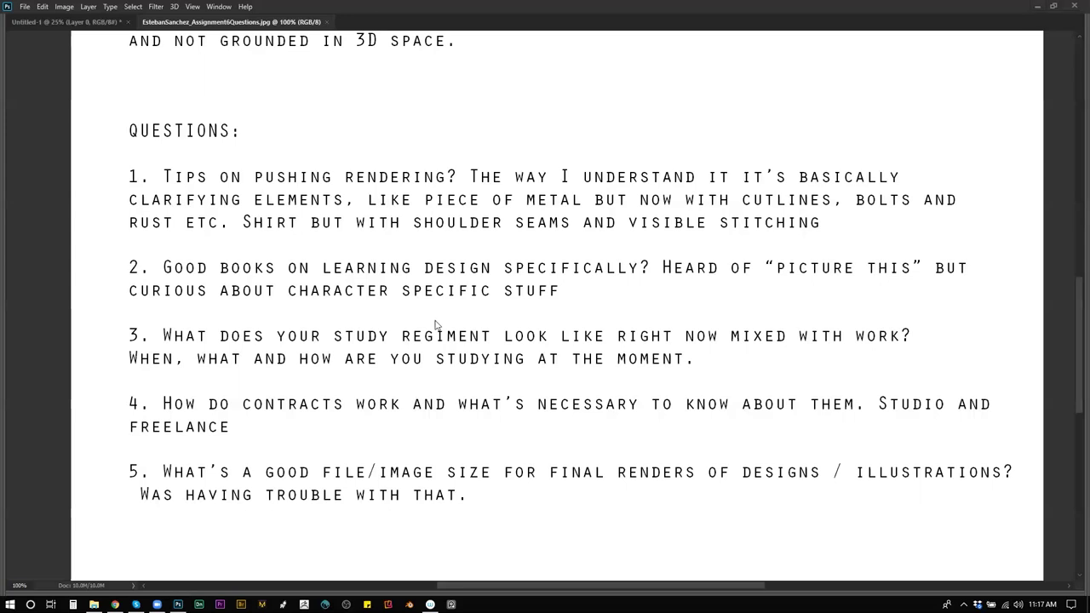
left_click(326, 21)
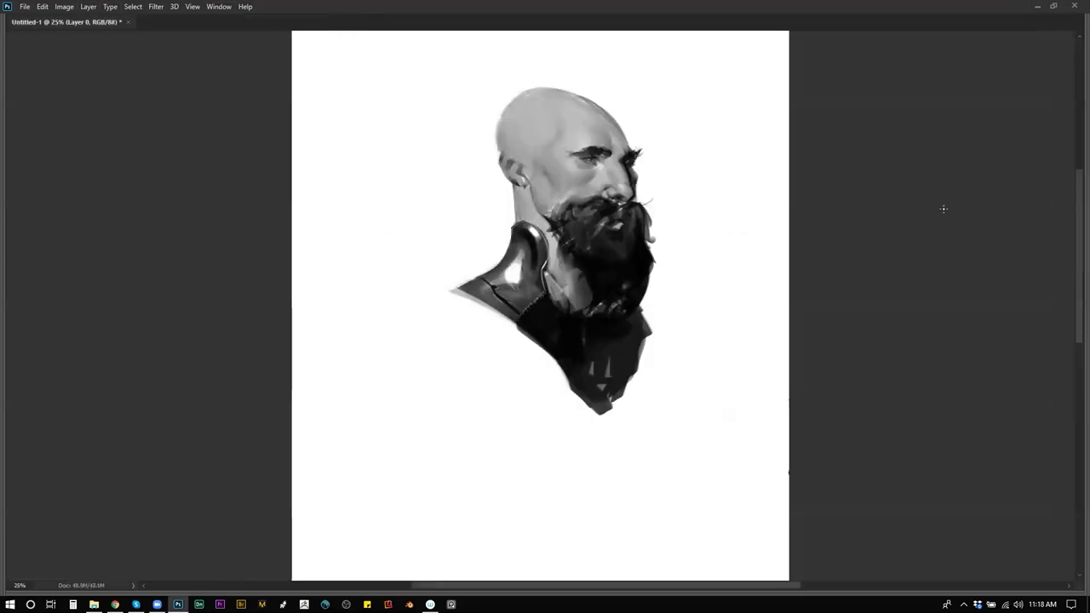
Add a new layer above the bearded head painting and fill it with white.
key("Tab")
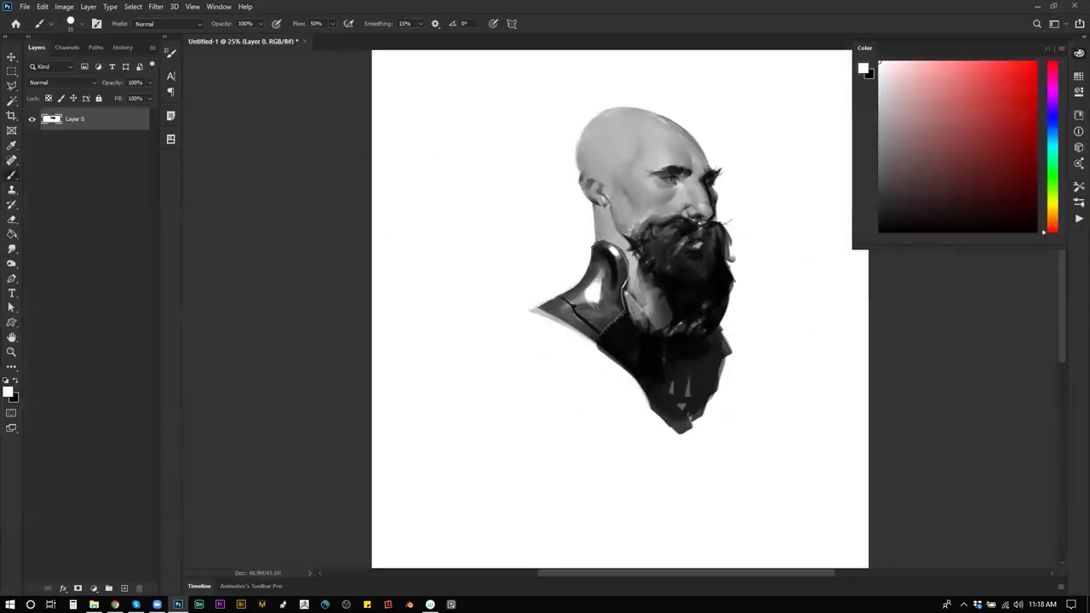
key("ctrl+shift+alt+n")
key("g")
key("x")
key("x")
left_click(504, 143)
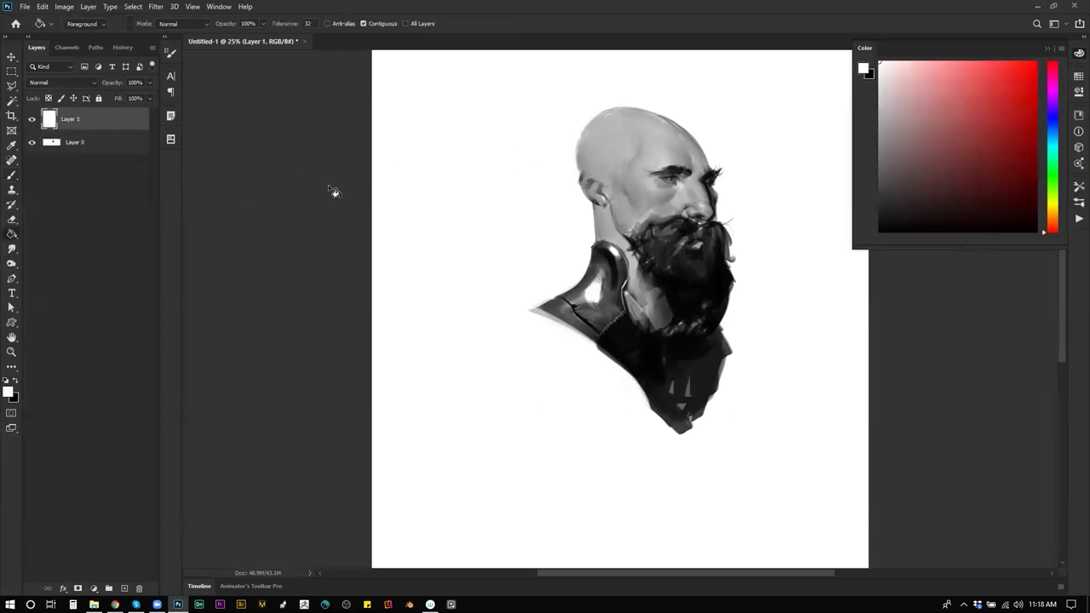
Fit the whole blank canvas in view and make Layer 1 the only selected layer.
left_click(100, 152, "shift")
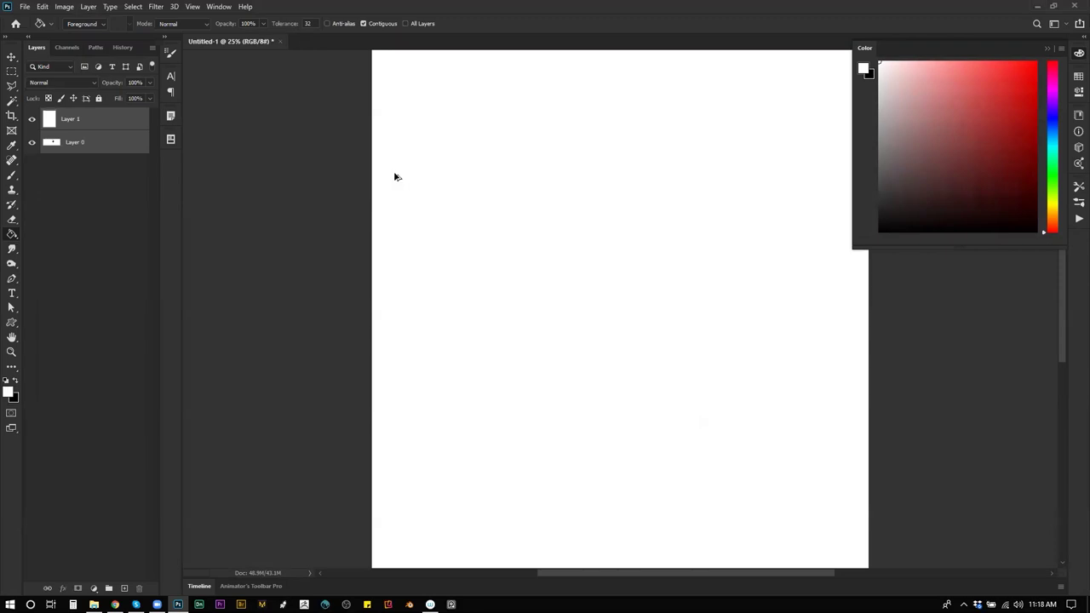
key("Tab")
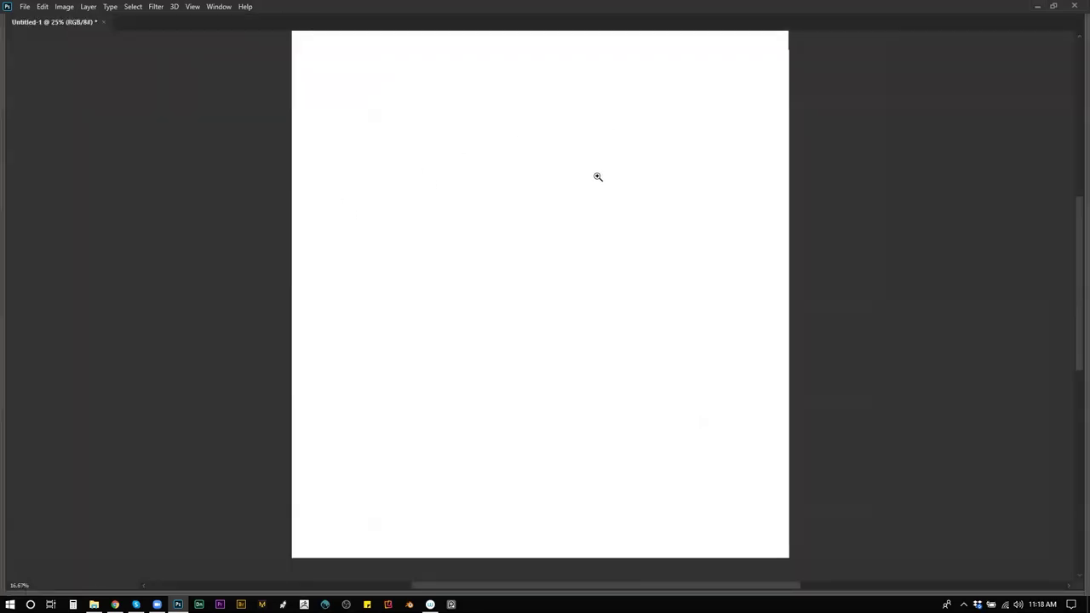
key("ctrl+minus")
right_click(600, 170)
left_click(650, 249)
left_click(549, 148)
left_click(533, 231)
key("Tab")
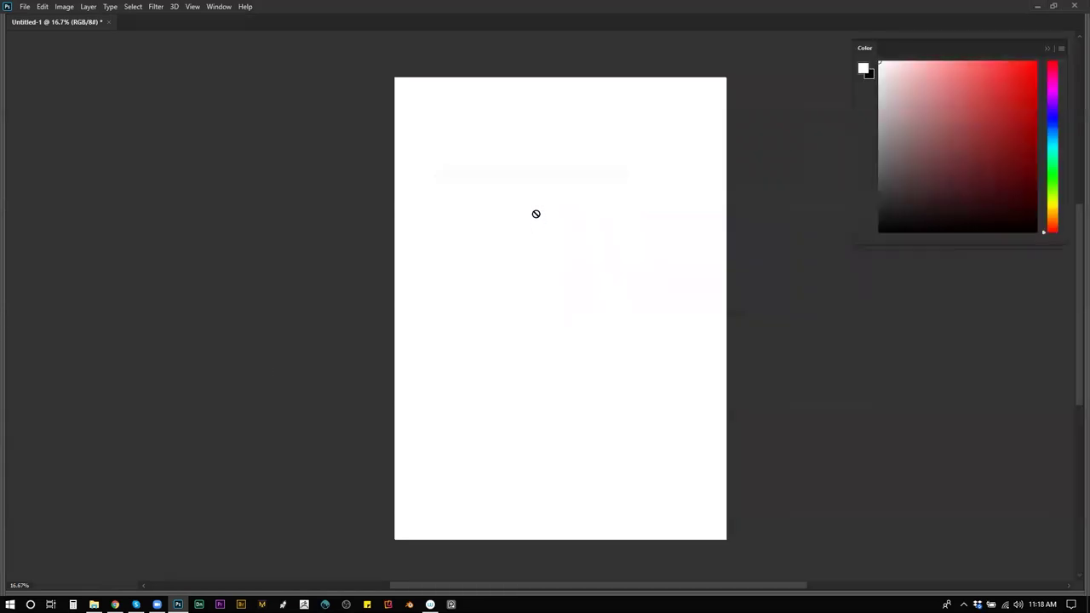
key("Tab")
key("Tab")
left_click(63, 124)
key("Tab")
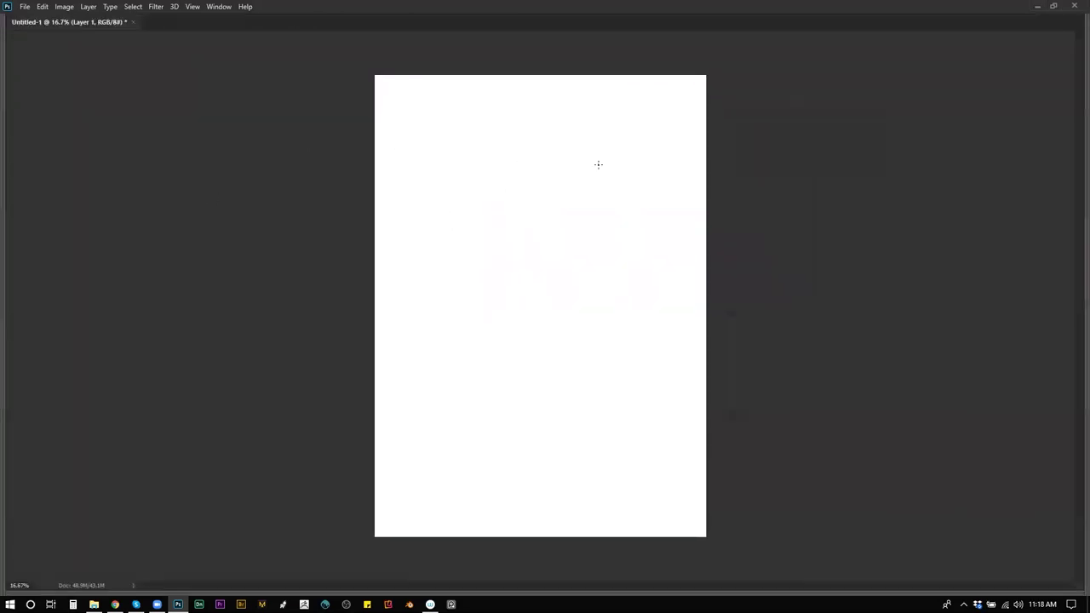
Undo the test stroke and choose the flat 100 px brush from the STANDARD brush set.
mouse_move(570, 119)
left_mouse_down()
mouse_move(511, 142)
mouse_move(511, 195)
mouse_move(552, 125)
left_mouse_up()
key("ctrl+z")
right_click(553, 160)
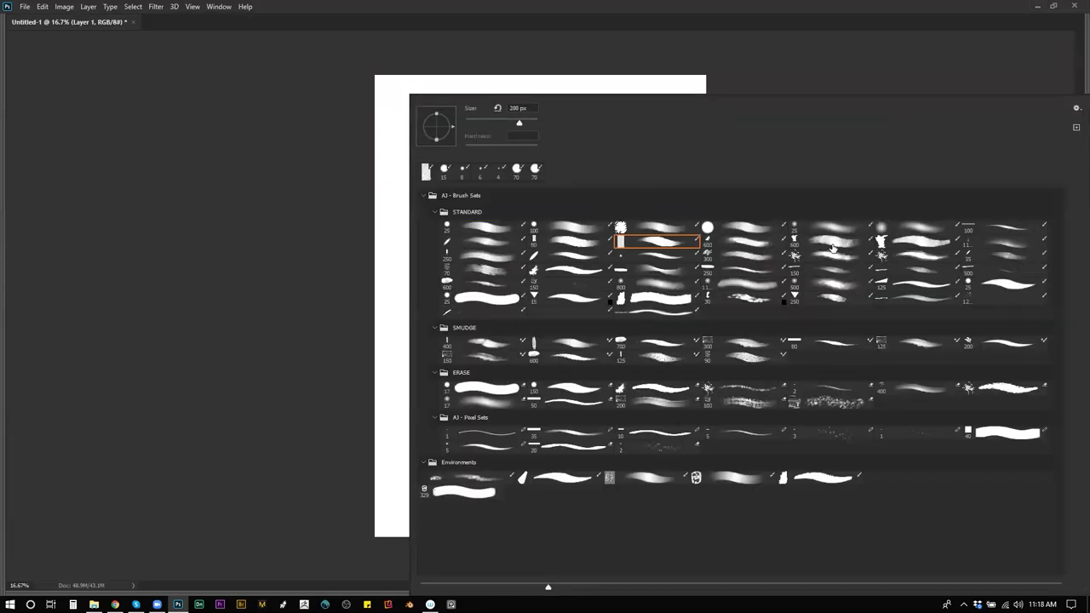
left_click(1019, 229)
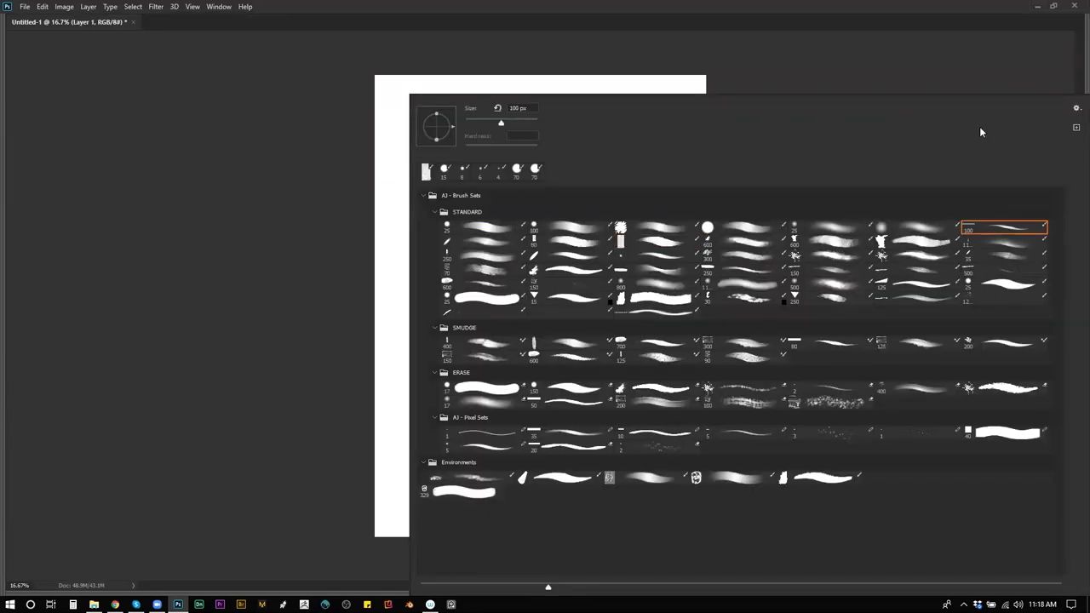
key("Return")
Block in a head with broad grey strokes, adding a dark tapered neck and rough eye marks.
mouse_move(579, 127)
left_mouse_down()
mouse_move(524, 122)
mouse_move(500, 172)
mouse_move(523, 235)
left_mouse_up()
key("ctrl+z")
left_click_drag(553, 101, 494, 130)
mouse_move(533, 92)
left_mouse_down()
mouse_move(506, 148)
mouse_move(521, 178)
mouse_move(497, 136)
mouse_move(502, 112)
mouse_move(521, 181)
mouse_move(538, 186)
mouse_move(516, 132)
mouse_move(511, 172)
mouse_move(561, 101)
mouse_move(552, 92)
mouse_move(587, 116)
mouse_move(579, 107)
mouse_move(574, 172)
mouse_move(581, 103)
mouse_move(578, 169)
mouse_move(559, 185)
mouse_move(545, 155)
mouse_move(525, 162)
mouse_move(534, 165)
mouse_move(571, 107)
mouse_move(559, 187)
mouse_move(535, 168)
mouse_move(523, 196)
mouse_move(505, 180)
mouse_move(531, 206)
mouse_move(517, 214)
mouse_move(551, 217)
mouse_move(532, 258)
mouse_move(514, 210)
mouse_move(541, 223)
mouse_move(539, 245)
mouse_move(512, 186)
mouse_move(532, 174)
mouse_move(501, 159)
mouse_move(514, 110)
mouse_move(520, 137)
mouse_move(553, 147)
left_mouse_up()
left_click(553, 147)
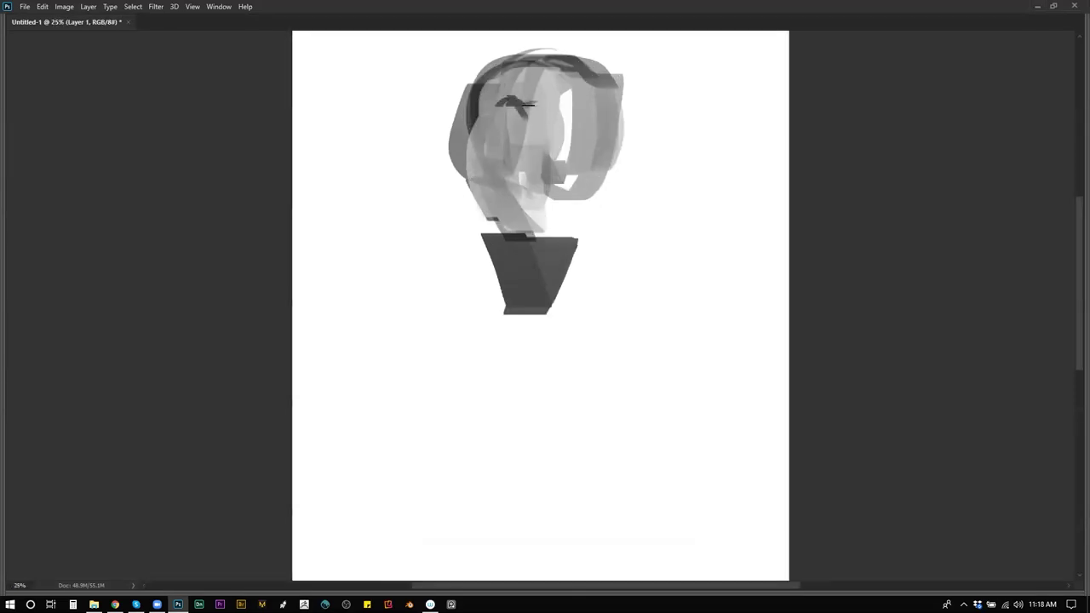
mouse_move(491, 99)
left_mouse_down()
mouse_move(482, 106)
mouse_move(511, 77)
mouse_move(519, 85)
mouse_move(493, 99)
mouse_move(532, 100)
mouse_move(569, 71)
mouse_move(539, 100)
mouse_move(512, 106)
left_mouse_up()
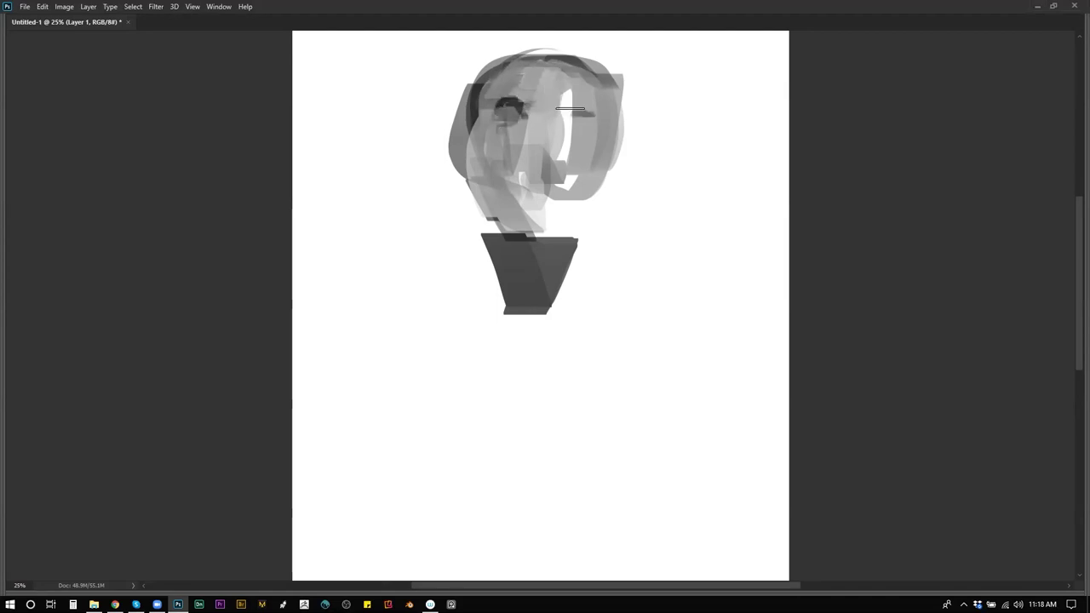
right_click(593, 119)
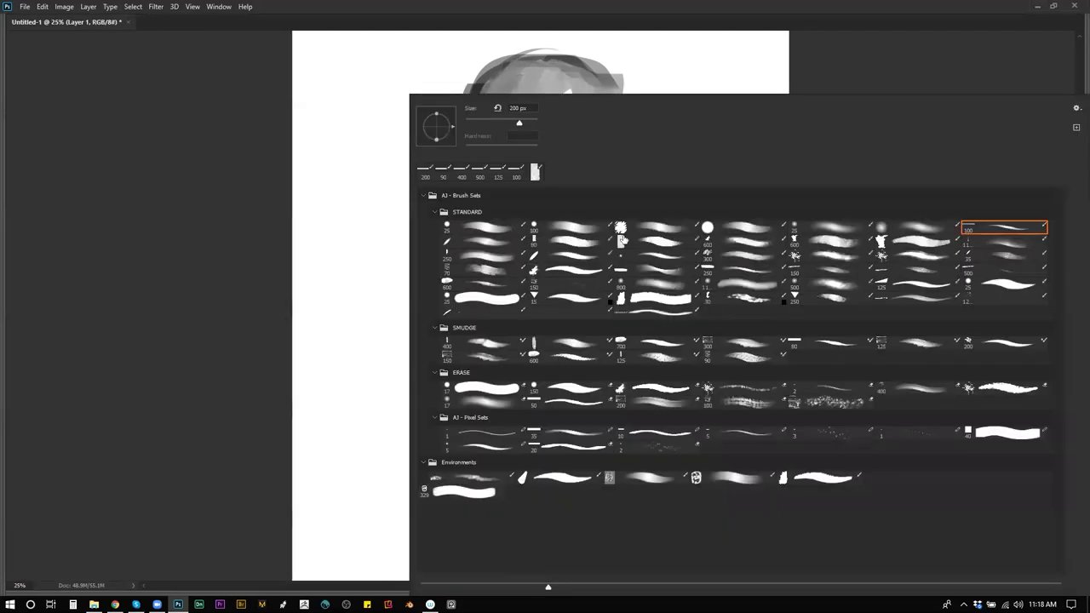
left_click(596, 241)
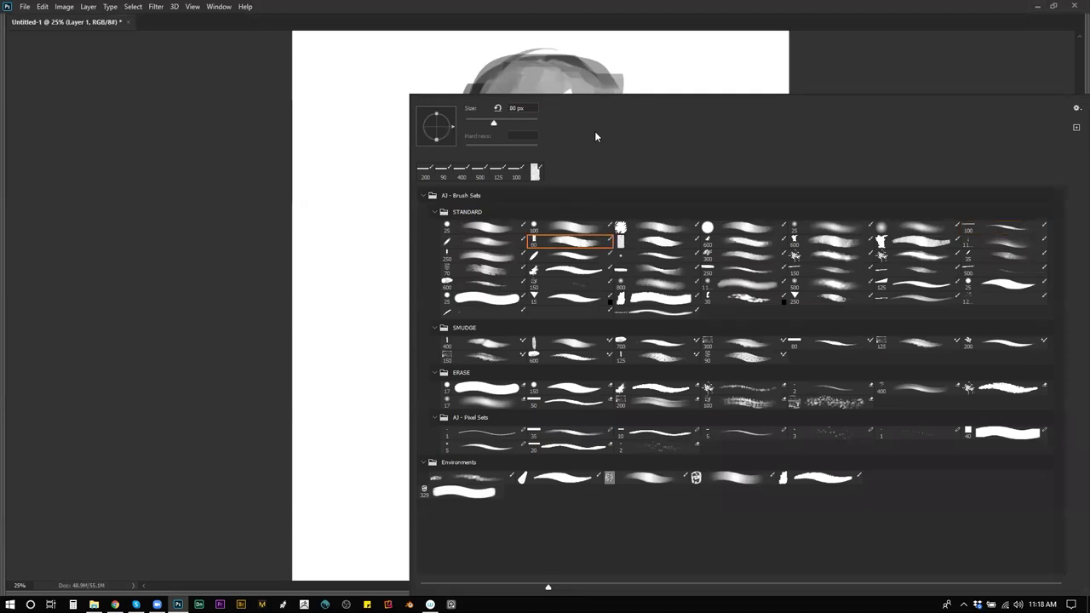
left_click(739, 242)
left_click(552, 90)
left_click(557, 92, "alt")
left_click_drag(516, 95, 483, 114)
mouse_move(586, 77)
left_mouse_down()
mouse_move(518, 132)
mouse_move(542, 214)
left_mouse_up()
key("ctrl+z")
key("ctrl+z")
Choose the 80 px brush from the STANDARD set, blend the forehead, and shape dark eye sockets and a tapered jaw.
right_click(585, 189)
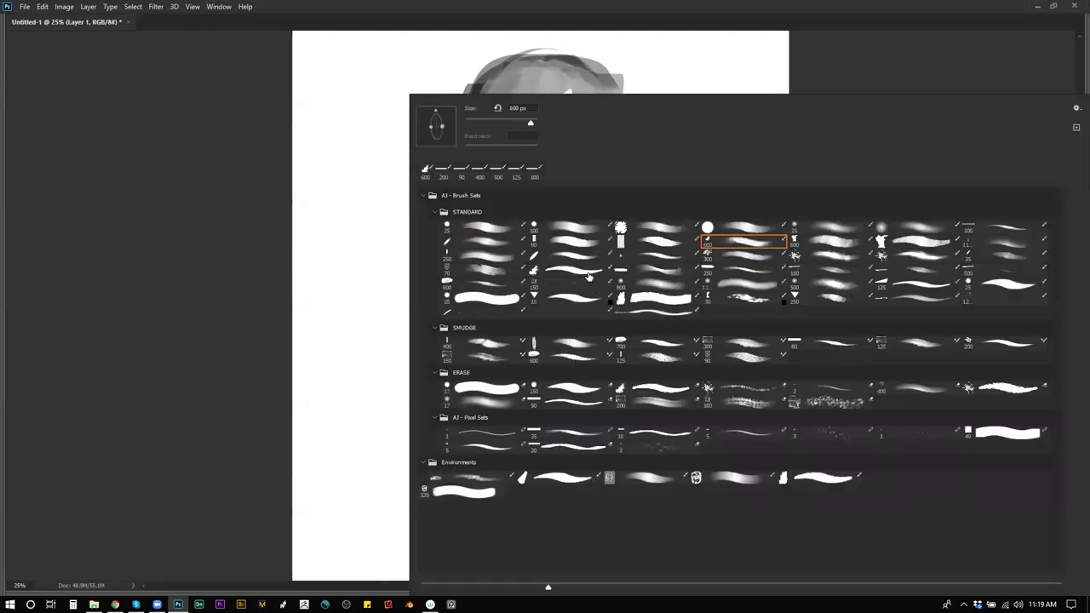
left_click(578, 245)
left_click(539, 74)
mouse_move(519, 108)
left_mouse_down()
mouse_move(546, 93)
mouse_move(473, 112)
mouse_move(518, 68)
mouse_move(589, 85)
mouse_move(524, 116)
left_mouse_up()
mouse_move(574, 78)
left_mouse_down()
mouse_move(578, 104)
mouse_move(609, 89)
mouse_move(580, 105)
left_mouse_up()
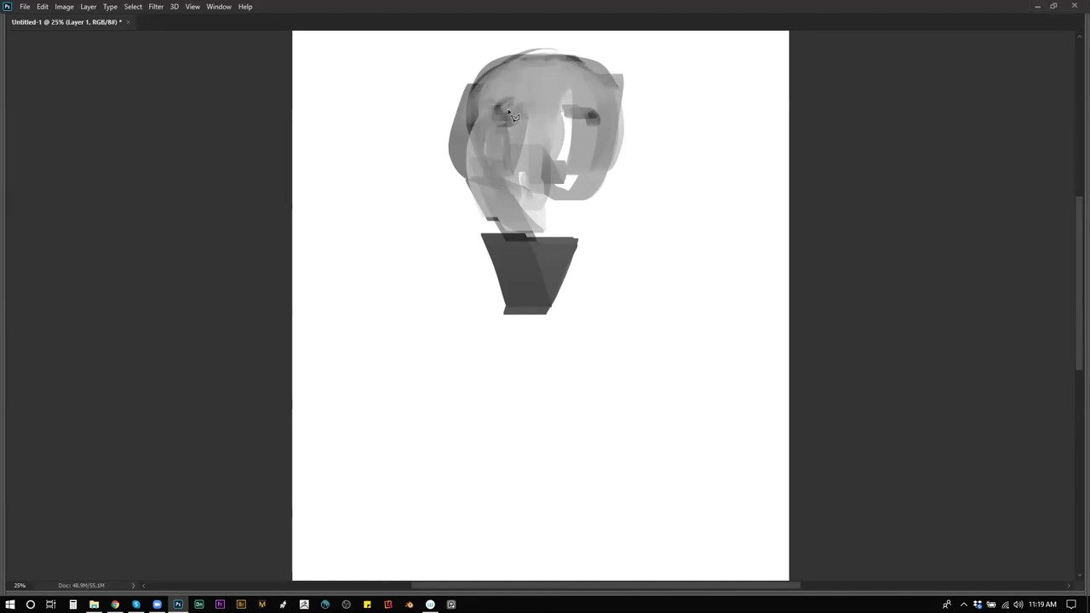
mouse_move(498, 119)
left_mouse_down()
mouse_move(508, 121)
mouse_move(498, 127)
mouse_move(512, 97)
mouse_move(528, 117)
mouse_move(579, 124)
mouse_move(567, 112)
mouse_move(603, 124)
mouse_move(590, 157)
mouse_move(578, 142)
mouse_move(538, 192)
mouse_move(527, 189)
mouse_move(545, 213)
mouse_move(585, 207)
mouse_move(557, 197)
left_mouse_up()
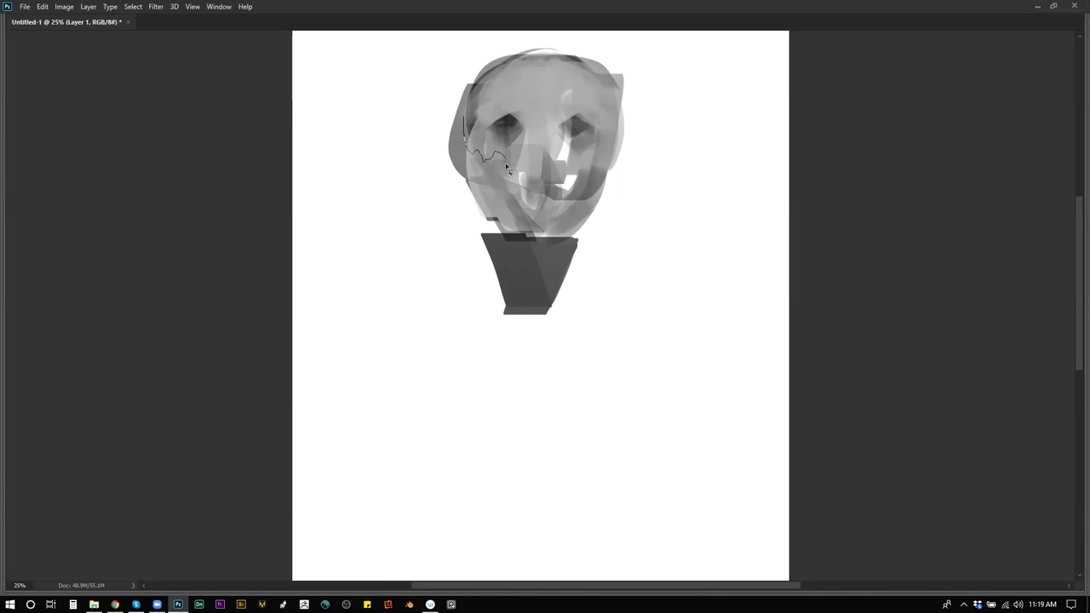
Lasso the left cheek below the eye socket, paint a near-black hollow inside it, and clear the selection.
mouse_move(513, 245)
left_mouse_down()
mouse_move(456, 200)
mouse_move(461, 128)
mouse_move(502, 149)
mouse_move(504, 186)
mouse_move(496, 177)
left_mouse_up()
mouse_move(507, 120)
left_mouse_down()
mouse_move(510, 191)
mouse_move(520, 186)
mouse_move(505, 124)
mouse_move(504, 189)
left_mouse_up()
key("ctrl+d")
Lasso the right cheek and jaw side with an irregular upper edge and darken the area inside the selection.
key("l")
mouse_move(558, 226)
left_mouse_down()
mouse_move(593, 233)
mouse_move(618, 109)
left_mouse_up()
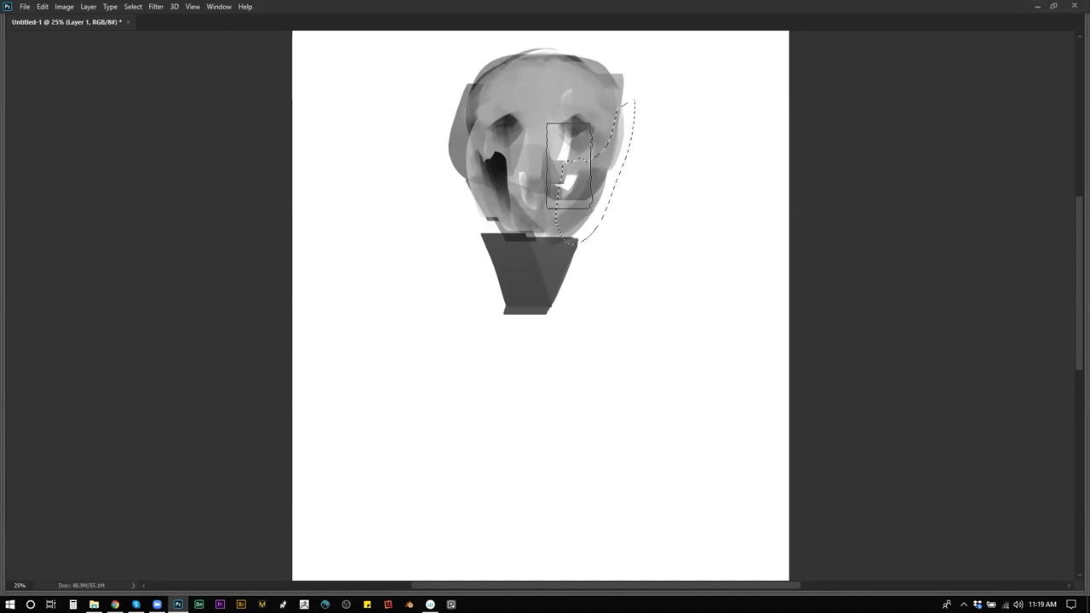
mouse_move(567, 173)
left_mouse_down()
mouse_move(591, 94)
mouse_move(542, 219)
mouse_move(563, 113)
mouse_move(550, 197)
left_mouse_up()
Invert the cheek selection and paint the muzzle, nose and mouth area in soft grey tones.
key("ctrl+shift+i")
mouse_move(539, 215)
left_mouse_down()
mouse_move(558, 195)
mouse_move(521, 184)
mouse_move(554, 186)
mouse_move(526, 172)
mouse_move(542, 150)
left_mouse_up()
mouse_move(538, 208)
left_mouse_down()
mouse_move(524, 156)
mouse_move(536, 206)
left_mouse_up()
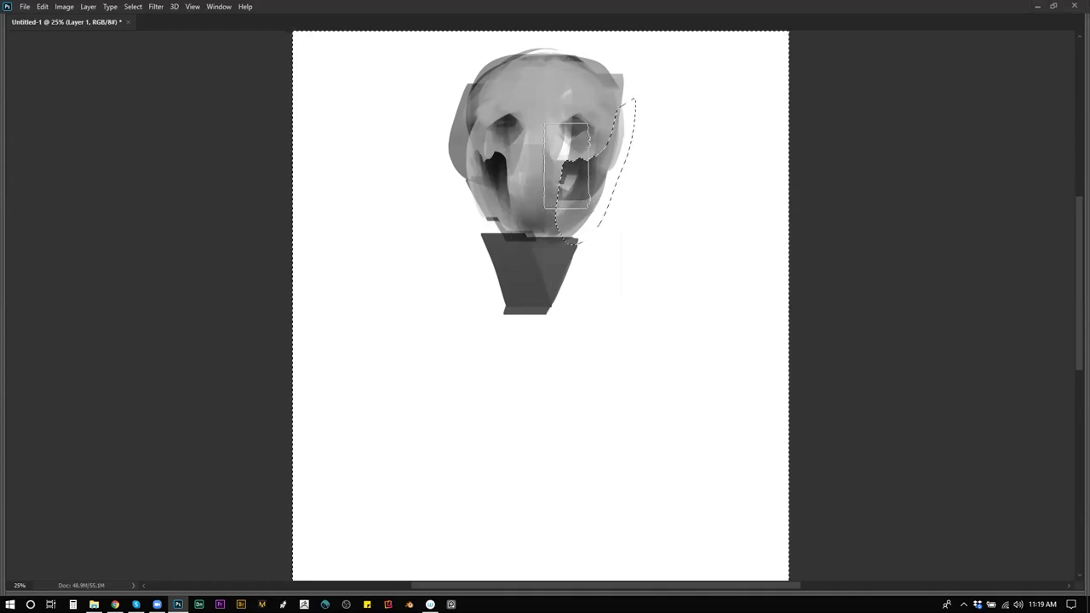
mouse_move(517, 191)
left_mouse_down()
mouse_move(517, 112)
mouse_move(559, 110)
mouse_move(548, 102)
mouse_move(539, 157)
left_mouse_up()
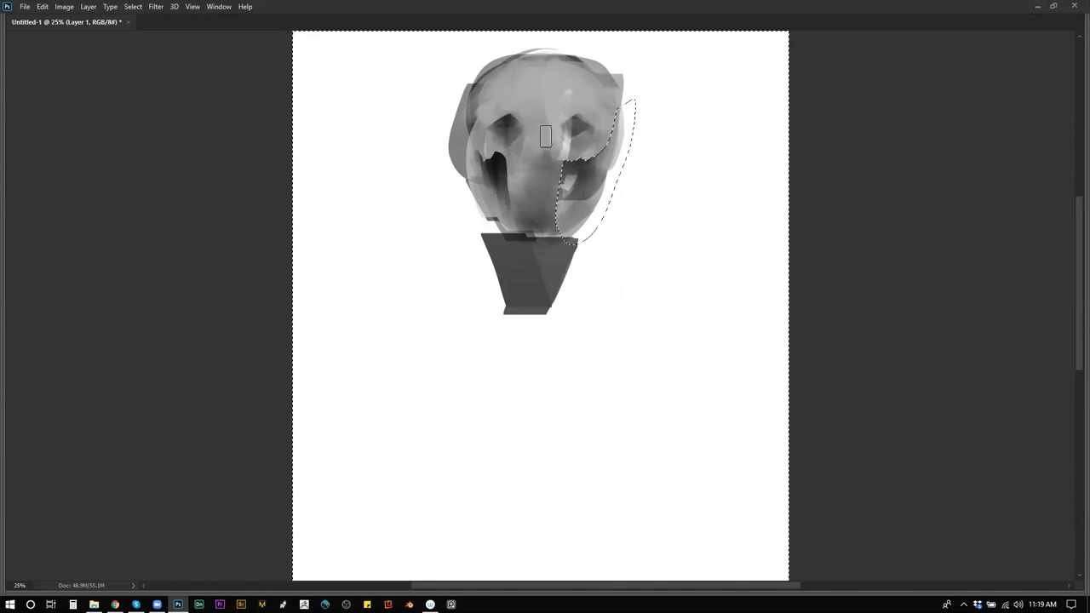
left_click_drag(546, 167, 558, 186)
Invert the selection back to deepen the right cheek hollow, deselect, and blend the surrounding cheeks and chin.
key("ctrl+shift+i")
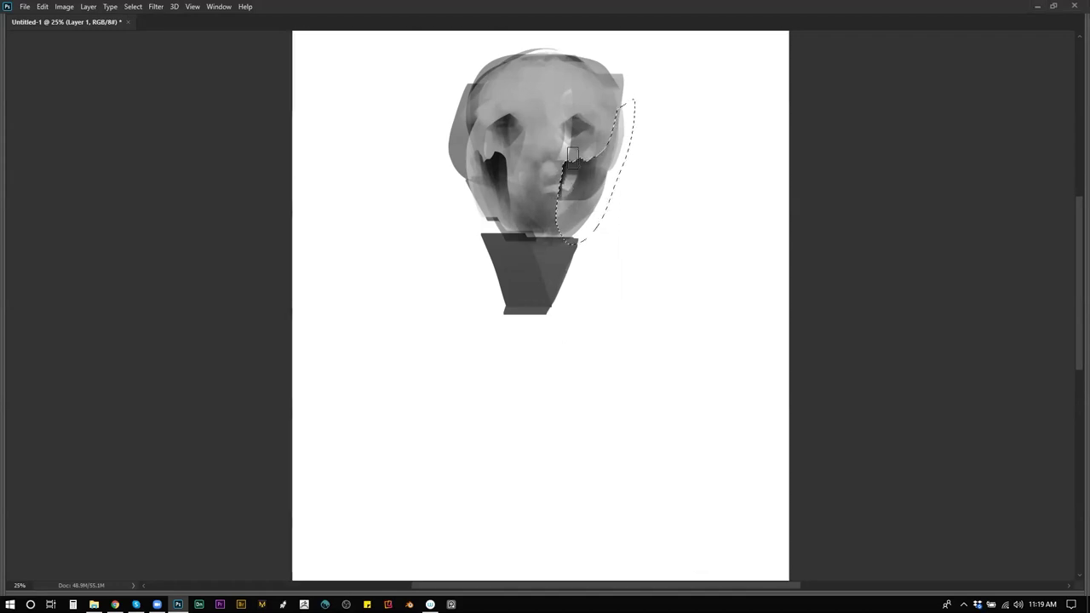
left_click_drag(584, 155, 556, 216)
key("ctrl+d")
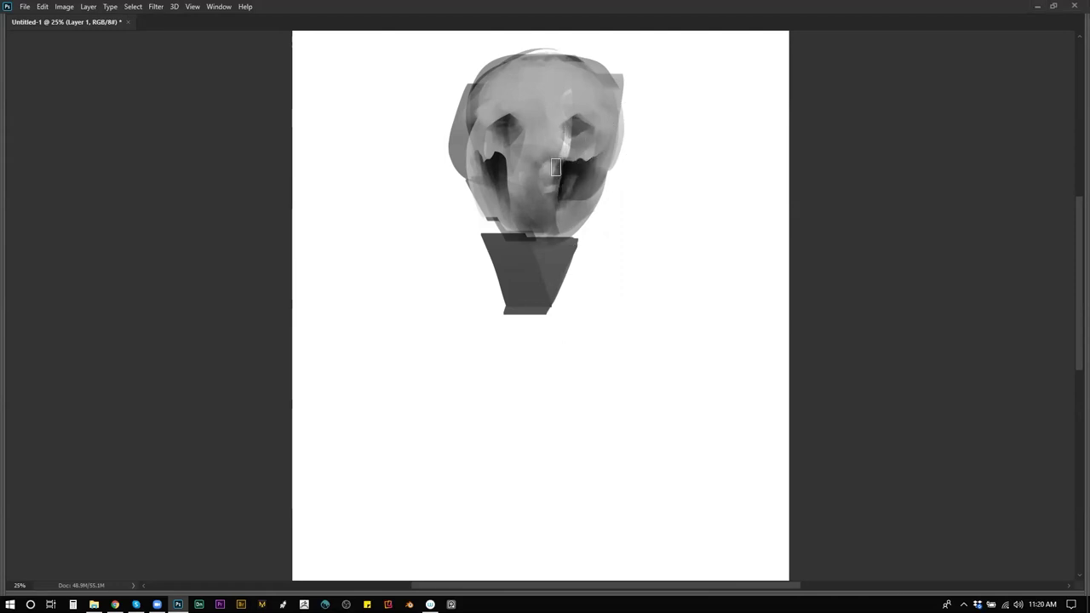
left_click_drag(605, 140, 585, 157)
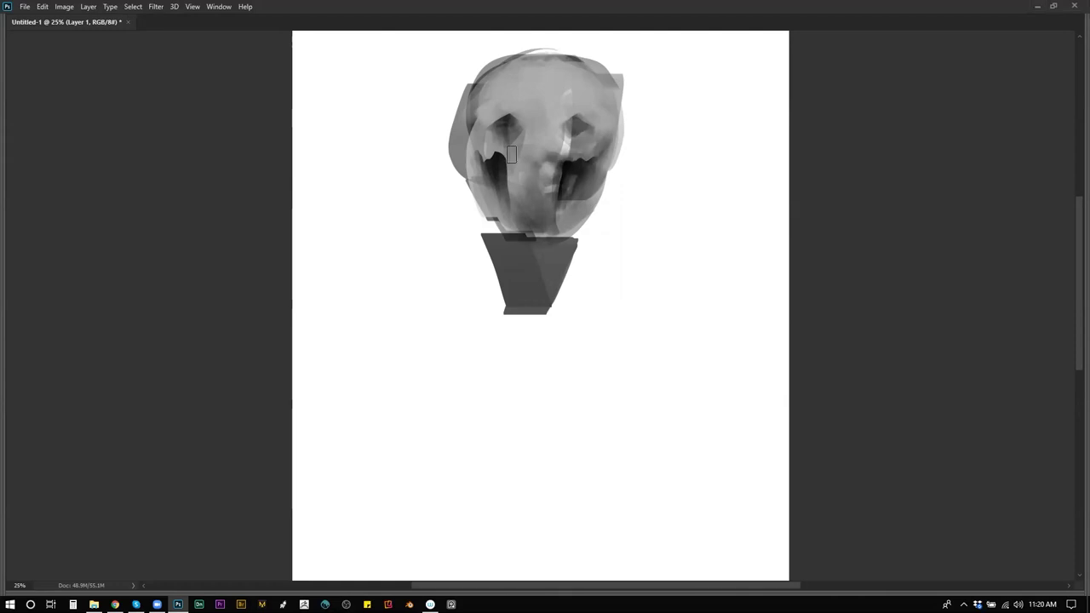
left_click_drag(514, 177, 529, 192)
mouse_move(516, 210)
left_mouse_down()
mouse_move(531, 231)
mouse_move(561, 237)
left_mouse_up()
Flip the canvas horizontally and repaint the left eye socket and cheek with lighter and darker strokes.
key("ctrl+shift+h")
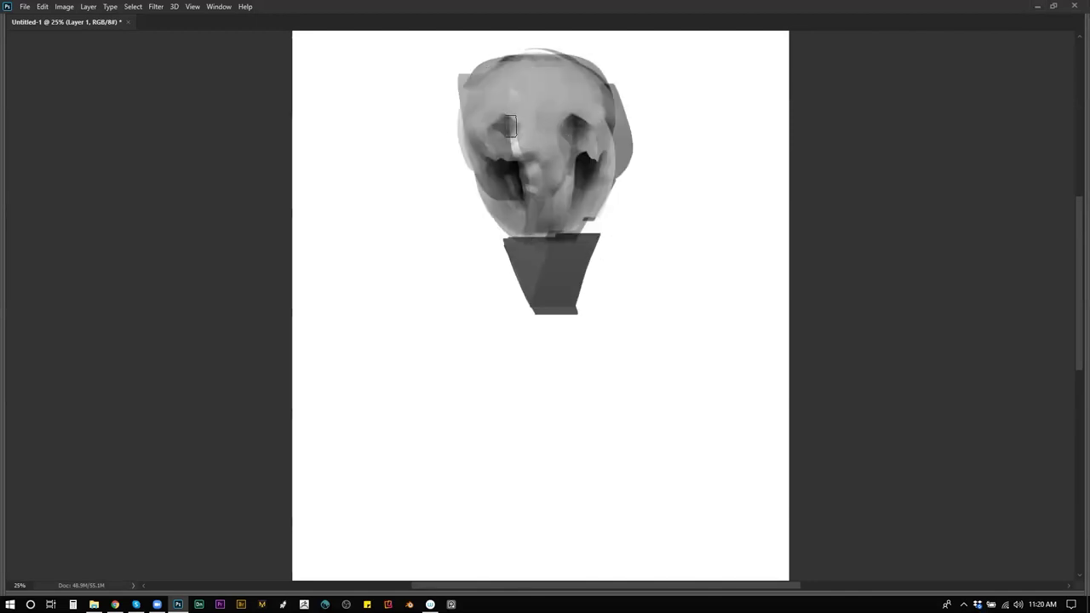
mouse_move(510, 139)
left_mouse_down()
mouse_move(481, 130)
mouse_move(508, 149)
left_mouse_up()
mouse_move(500, 124)
left_mouse_down()
mouse_move(534, 141)
mouse_move(518, 170)
mouse_move(480, 157)
mouse_move(506, 225)
left_mouse_up()
Paint a black neck and shoulder mass, and trim the protruding right side of the head with sampled white.
mouse_move(485, 171)
left_mouse_down()
mouse_move(477, 207)
mouse_move(532, 265)
mouse_move(488, 231)
mouse_move(492, 248)
mouse_move(473, 279)
mouse_move(460, 302)
left_mouse_up()
mouse_move(506, 338)
left_mouse_down()
mouse_move(499, 261)
mouse_move(510, 244)
mouse_move(533, 254)
mouse_move(552, 243)
mouse_move(567, 319)
left_mouse_up()
left_click_drag(579, 259, 579, 280)
left_click(656, 93, "alt")
left_click_drag(650, 84, 621, 237)
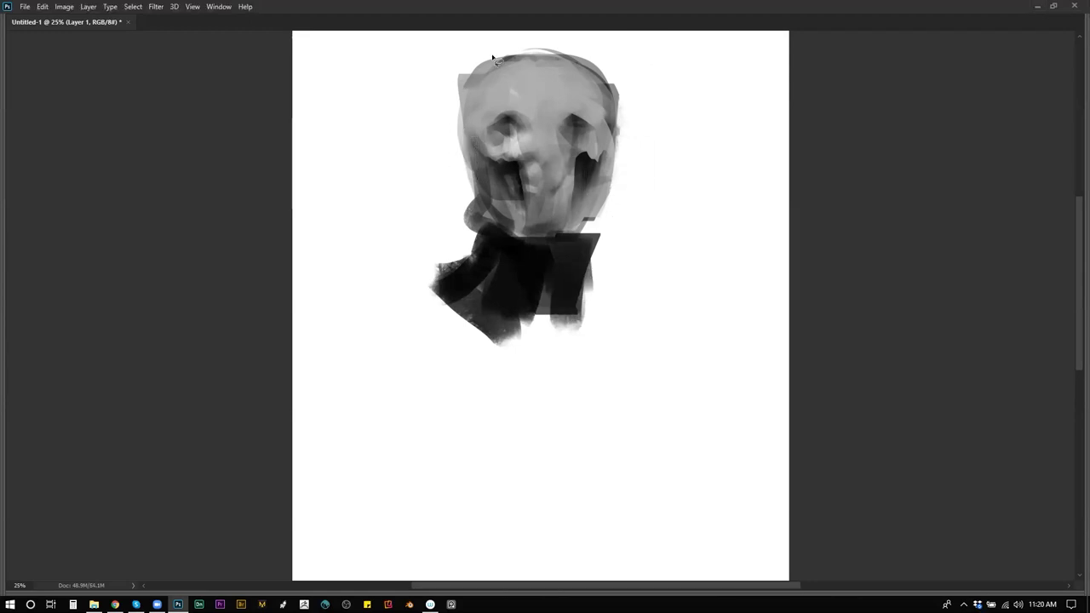
Lasso two huge horn shapes curving outward and down from both sides of the skull as one selection.
mouse_move(487, 62)
left_mouse_down()
mouse_move(308, 111)
mouse_move(281, 163)
mouse_move(268, 292)
mouse_move(350, 364)
mouse_move(360, 270)
left_mouse_up()
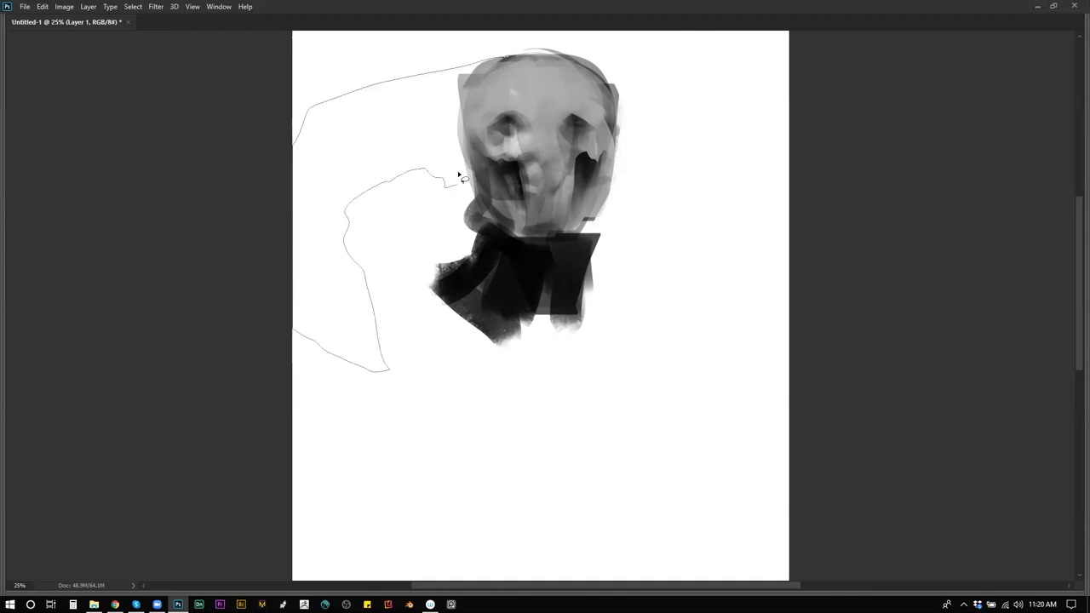
left_click_drag(567, 56, 597, 114)
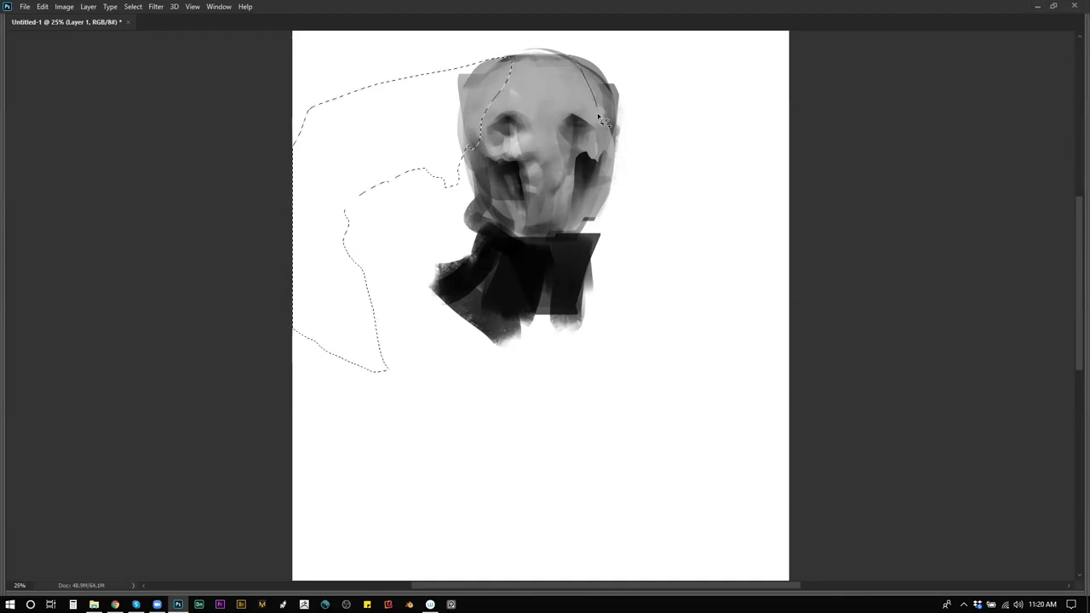
mouse_move(648, 372)
left_mouse_down()
mouse_move(726, 328)
mouse_move(802, 262)
mouse_move(794, 147)
mouse_move(733, 88)
left_mouse_up()
left_click_drag(619, 53, 569, 57)
Fill both selected horn shapes with mid grey sampled from the head, using an enlarged brush.
key("b")
left_click(506, 67, "alt")
mouse_move(486, 70)
left_mouse_down()
mouse_move(453, 87)
mouse_move(445, 170)
mouse_move(477, 122)
mouse_move(483, 81)
mouse_move(419, 182)
mouse_move(367, 204)
mouse_move(380, 71)
mouse_move(238, 186)
mouse_move(274, 276)
mouse_move(360, 354)
mouse_move(386, 399)
mouse_move(374, 278)
mouse_move(332, 340)
mouse_move(562, 310)
mouse_move(683, 355)
mouse_move(672, 313)
mouse_move(636, 360)
mouse_move(639, 284)
mouse_move(641, 367)
mouse_move(737, 221)
mouse_move(671, 175)
mouse_move(603, 91)
mouse_move(644, 87)
mouse_move(584, 71)
mouse_move(662, 91)
mouse_move(763, 193)
mouse_move(673, 328)
mouse_move(772, 245)
mouse_move(740, 301)
mouse_move(772, 194)
mouse_move(728, 233)
mouse_move(700, 315)
mouse_move(693, 303)
mouse_move(746, 139)
mouse_move(705, 198)
mouse_move(659, 154)
mouse_move(633, 166)
left_mouse_up()
key("]")
key("]")
key("]")
key("]")
key("]")
key("]")
key("]")
key("]")
key("]")
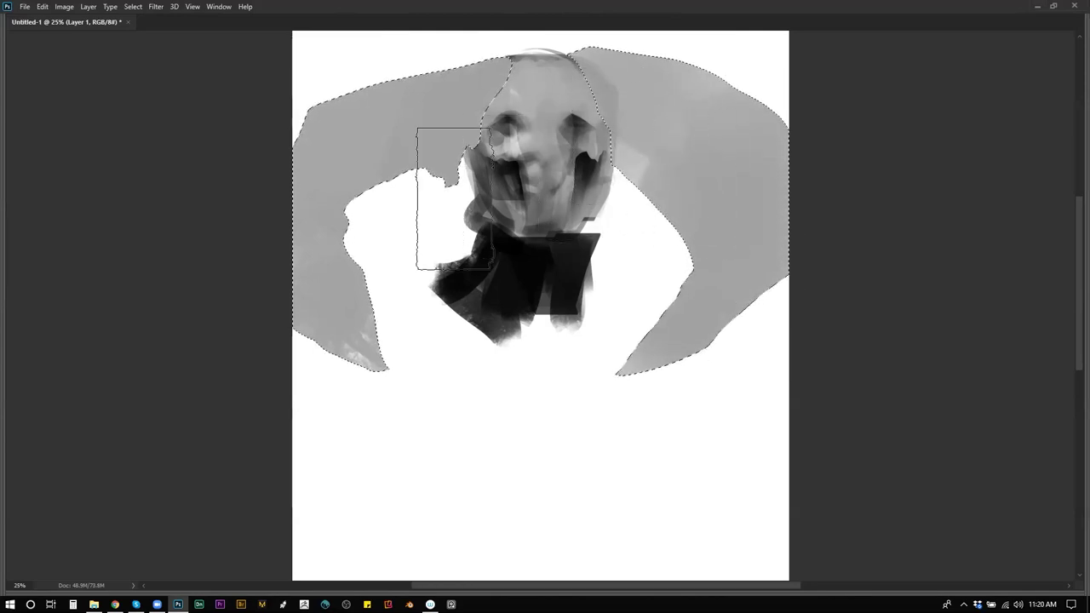
Reduce the brush size and paint a dark shadow under the left horn where it meets the head.
key("[")
key("[")
key("[")
key("[")
key("[")
left_click_drag(466, 156, 434, 178)
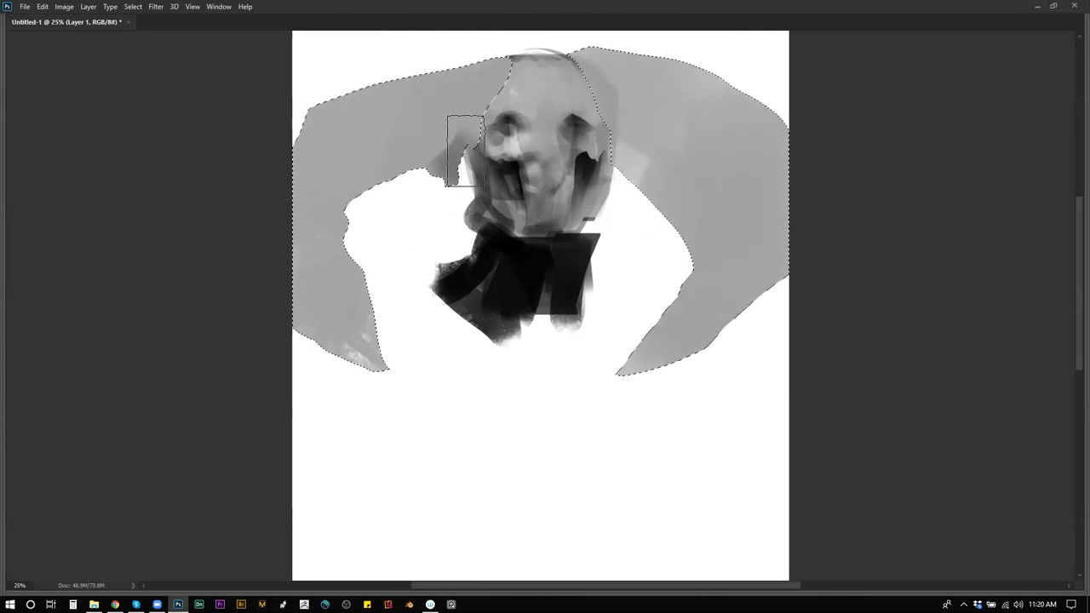
Choose the soft round 25 px brush, enlarge it to 400 px, and shade the horns' undersides and tips.
right_click(413, 205)
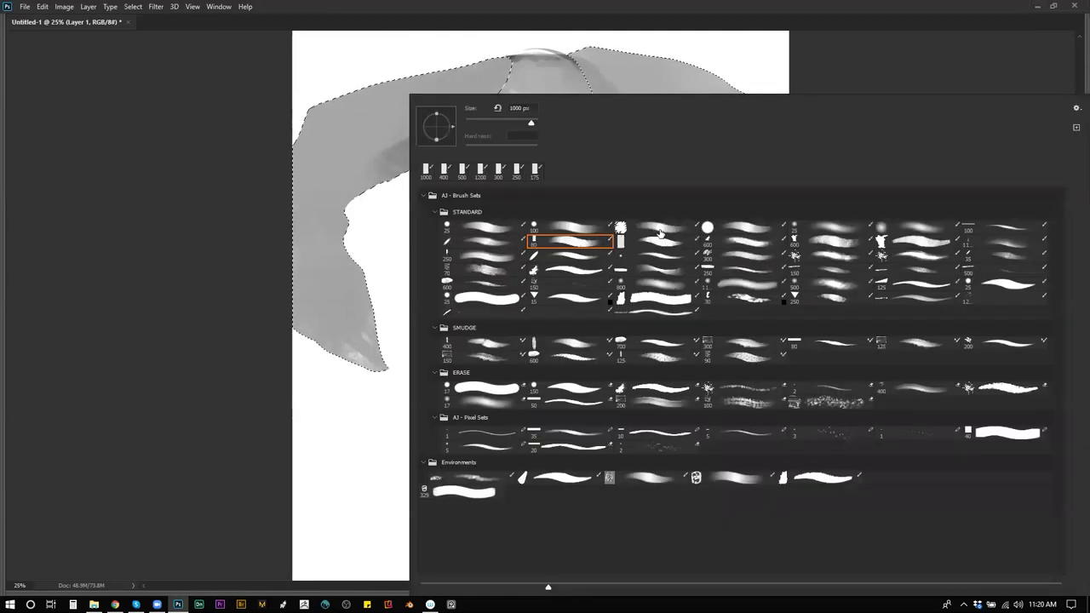
double_click(850, 228)
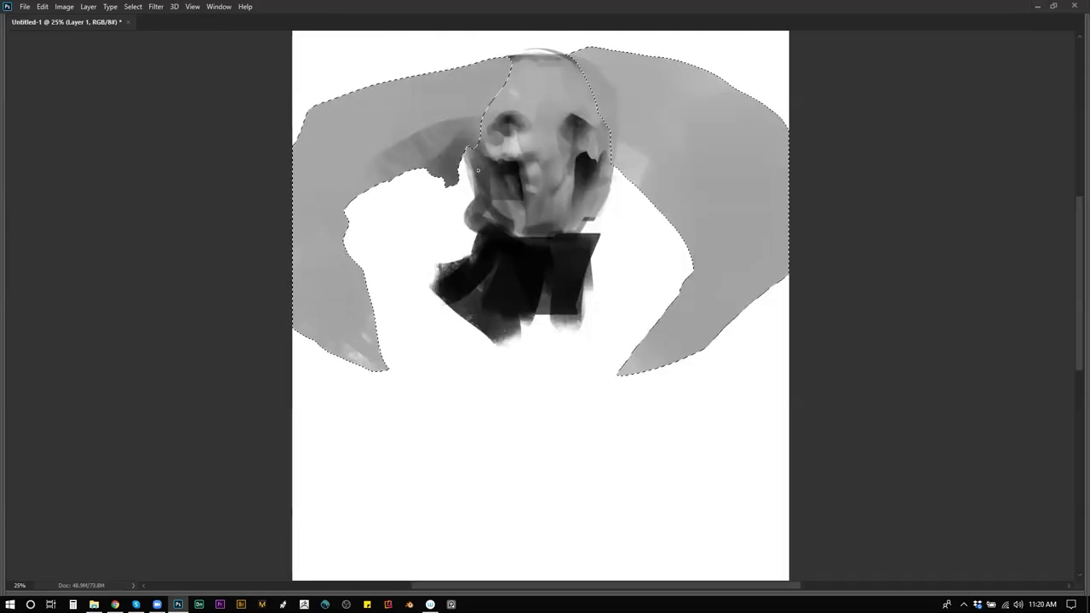
key("]")
key("]")
key("]")
key("]")
key("]")
key("]")
key("]")
key("]")
key("]")
key("]")
key("]")
key("]")
key("]")
left_click_drag(465, 166, 416, 212)
left_click_drag(426, 369, 380, 364)
left_click_drag(657, 382, 805, 257)
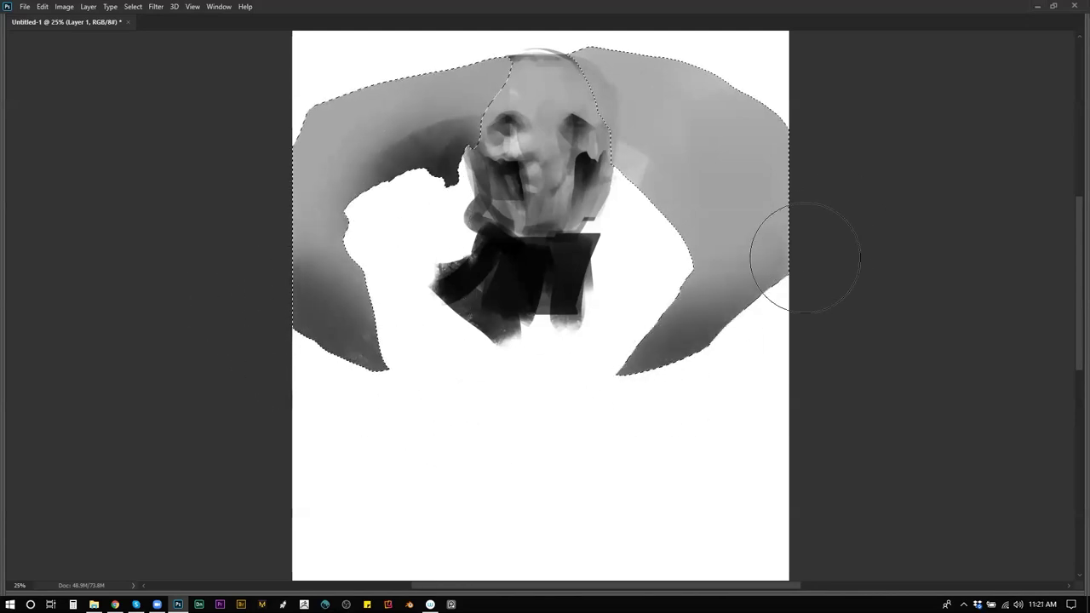
mouse_move(668, 220)
left_mouse_down()
mouse_move(644, 194)
mouse_move(706, 190)
left_mouse_up()
Return to the 80 px STANDARD brush, paint firmer light planes and shadow edges across both horns, and deselect.
right_click(682, 197)
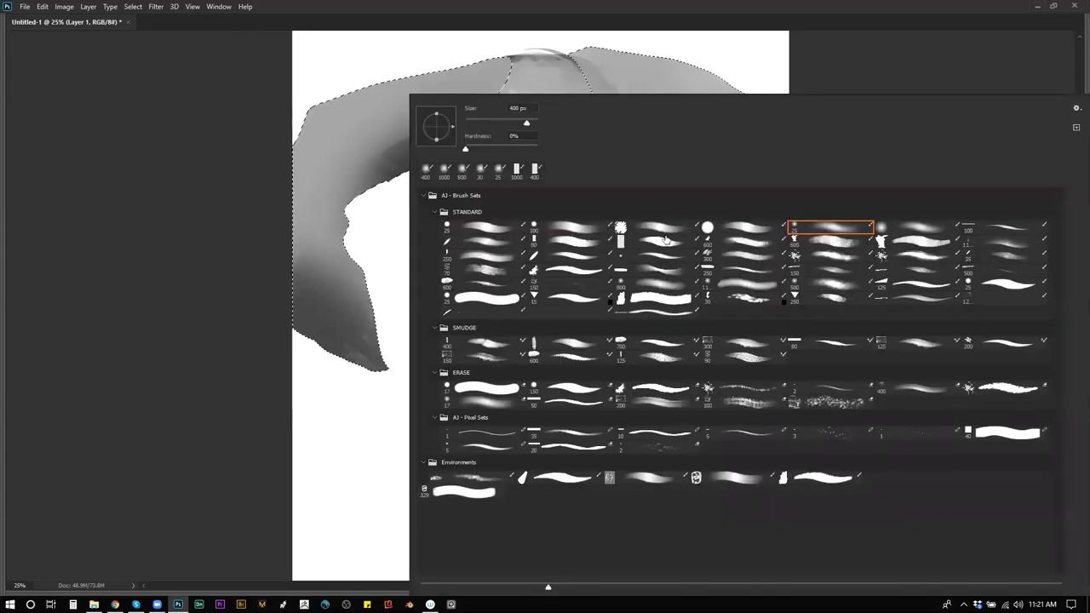
left_click(572, 241)
left_click(898, 53)
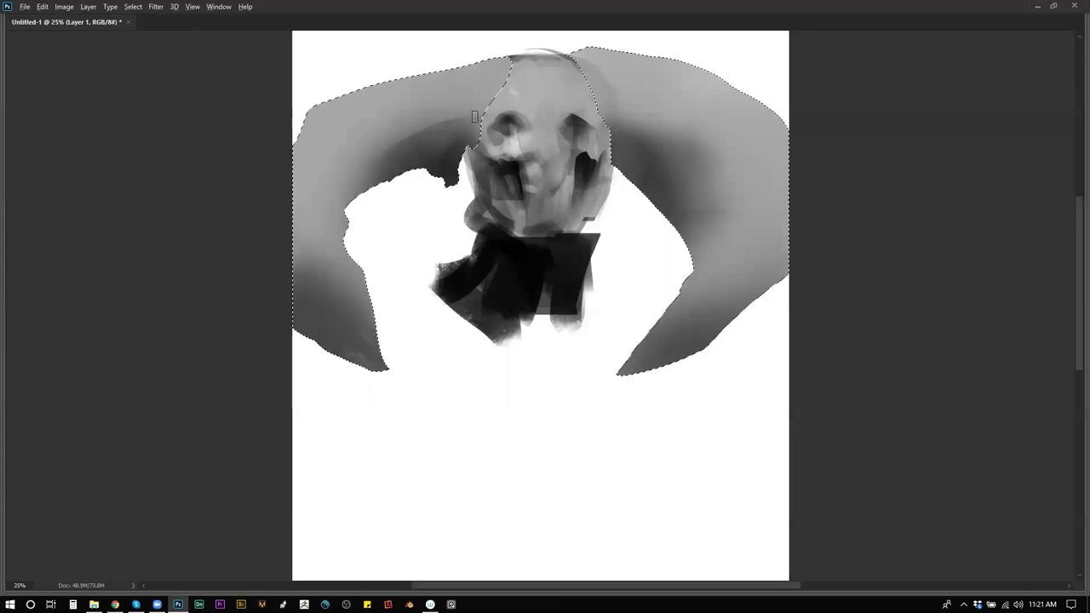
left_click_drag(437, 120, 393, 126)
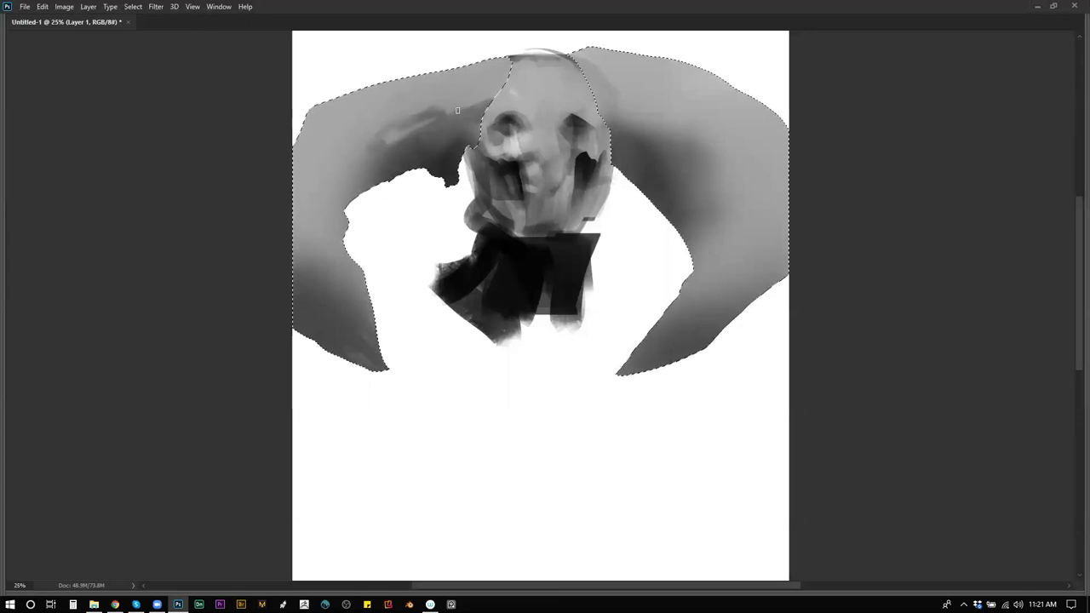
key("]")
key("]")
key("]")
key("]")
key("]")
key("]")
key("]")
key("]")
key("]")
key("]")
key("]")
key("]")
key("]")
key("]")
key("]")
left_click_drag(397, 116, 394, 128)
left_click_drag(281, 220, 362, 320)
key("[")
key("[")
key("[")
key("[")
key("[")
mouse_move(666, 119)
left_mouse_down()
mouse_move(605, 90)
mouse_move(596, 102)
mouse_move(602, 69)
mouse_move(676, 127)
mouse_move(758, 239)
mouse_move(704, 115)
mouse_move(757, 190)
mouse_move(723, 159)
mouse_move(719, 269)
mouse_move(705, 264)
mouse_move(689, 307)
mouse_move(765, 244)
mouse_move(720, 312)
mouse_move(667, 348)
mouse_move(791, 199)
mouse_move(778, 138)
left_mouse_up()
key("ctrl+d")
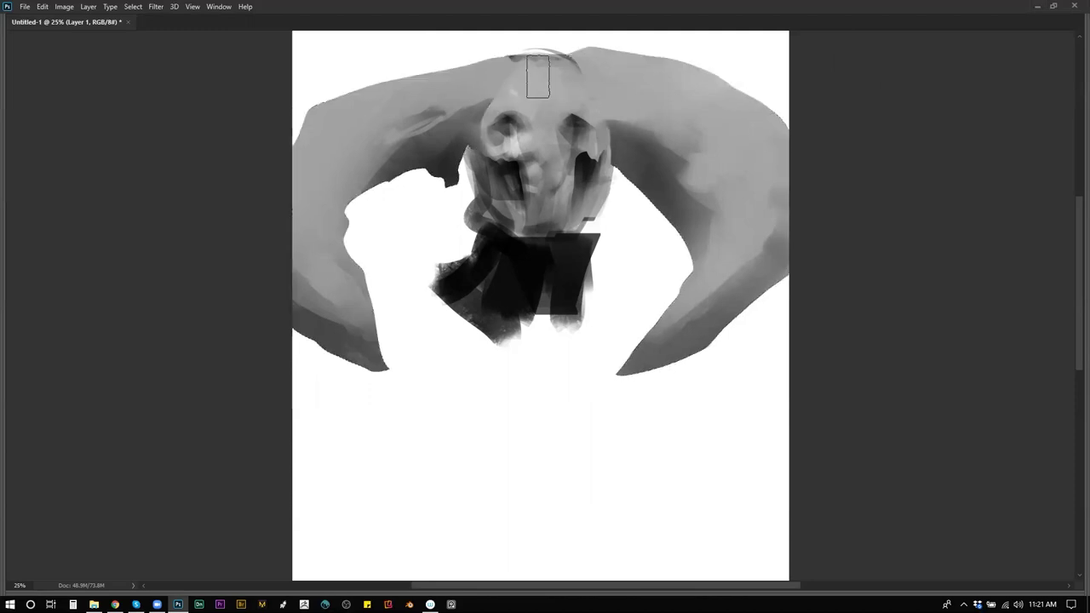
Blend the left horn into the brow and cover the skull's top edge with grey to join both horns.
mouse_move(457, 82)
left_mouse_down()
mouse_move(383, 88)
mouse_move(307, 132)
left_mouse_up()
key("bracketleft")
key("bracketleft")
key("bracketleft")
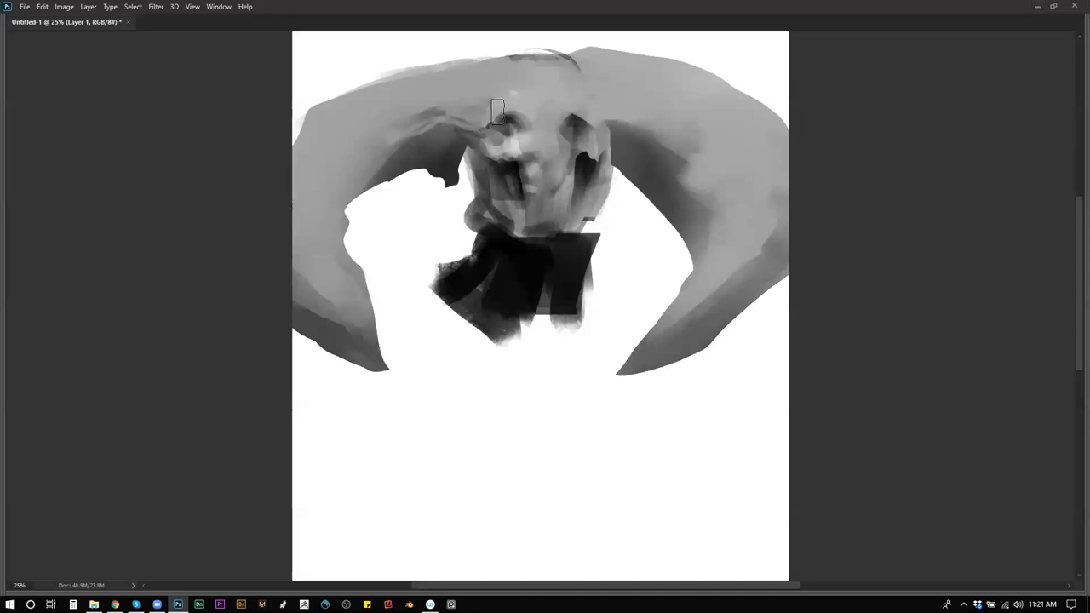
mouse_move(590, 64)
left_mouse_down()
mouse_move(587, 54)
mouse_move(601, 60)
mouse_move(455, 76)
mouse_move(611, 58)
mouse_move(481, 47)
left_mouse_up()
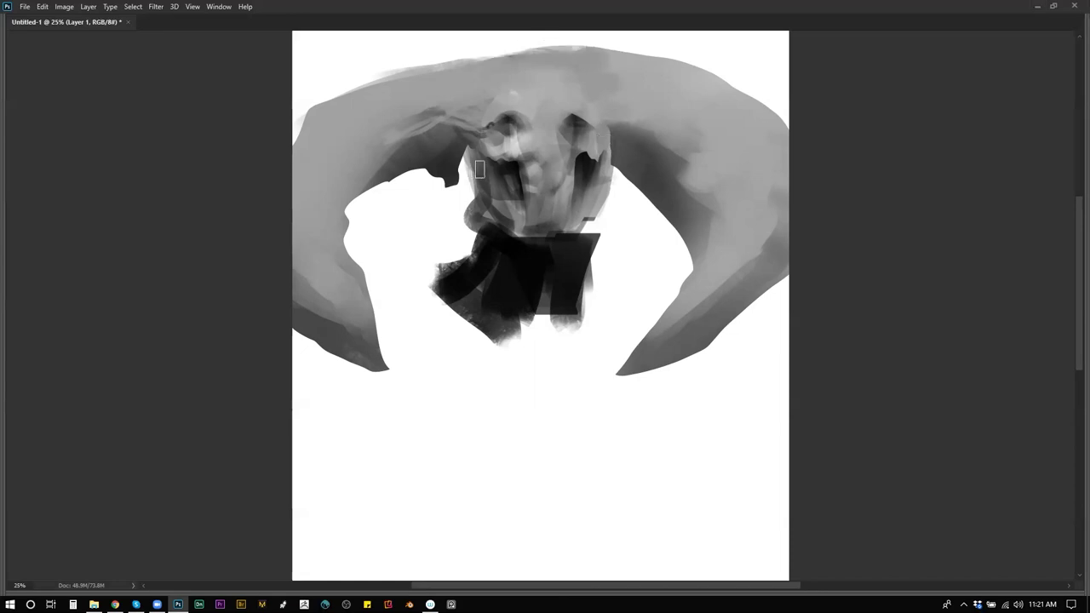
Lasso a pointed spike on each side of the jaw, fill both with dark grey, and clear the selection.
mouse_move(471, 173)
left_mouse_down()
mouse_move(451, 226)
mouse_move(482, 201)
left_mouse_up()
mouse_move(464, 153)
left_mouse_down()
mouse_move(469, 196)
mouse_move(437, 251)
mouse_move(485, 215)
mouse_move(489, 168)
left_mouse_up()
mouse_move(610, 152)
left_mouse_down()
mouse_move(626, 261)
mouse_move(596, 210)
mouse_move(609, 153)
left_mouse_up()
key("b")
mouse_move(464, 184)
left_mouse_down()
mouse_move(491, 177)
mouse_move(461, 224)
mouse_move(475, 192)
mouse_move(499, 198)
mouse_move(430, 258)
mouse_move(465, 223)
mouse_move(479, 195)
left_mouse_up()
key("ctrl+z")
mouse_move(606, 189)
left_mouse_down()
mouse_move(631, 262)
mouse_move(599, 186)
mouse_move(595, 196)
mouse_move(600, 186)
mouse_move(613, 219)
mouse_move(607, 183)
left_mouse_up()
key("ctrl+d")
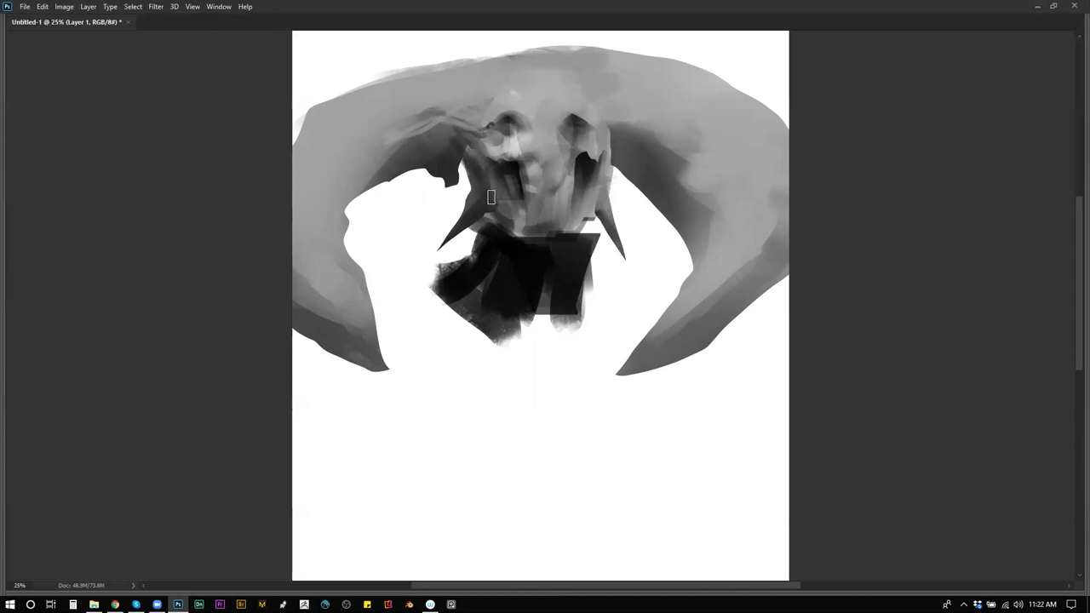
Paint light tendon-like bands from the horns down to the jaw, with small dark bumps at their upper ends.
left_click_drag(453, 137, 497, 195)
mouse_move(602, 155)
left_mouse_down()
mouse_move(610, 167)
mouse_move(612, 123)
left_mouse_up()
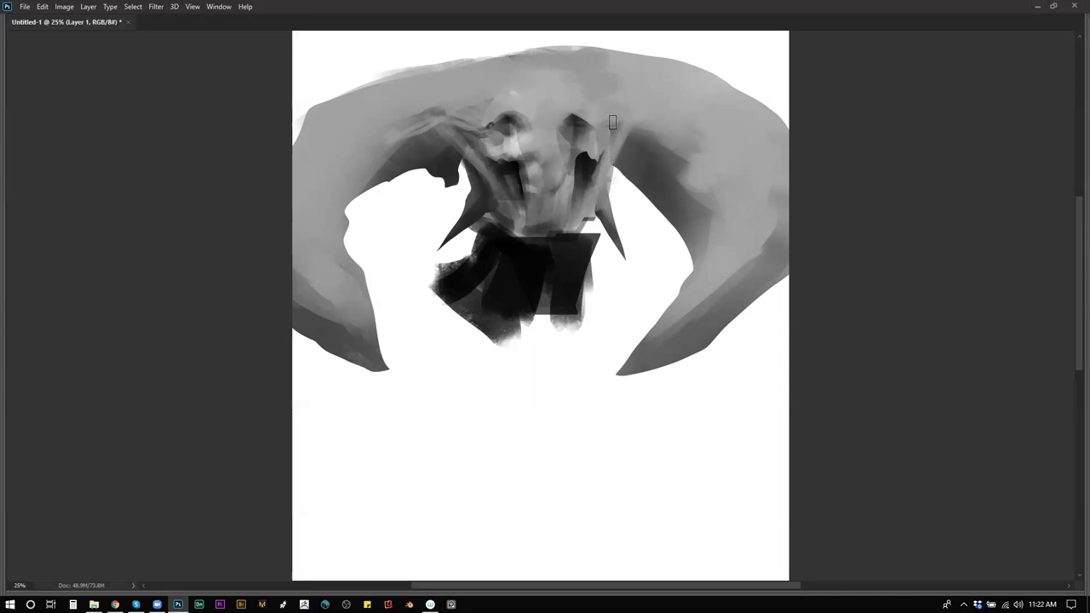
left_click(467, 147, "alt")
mouse_move(472, 151)
left_mouse_down()
mouse_move(425, 111)
mouse_move(460, 145)
mouse_move(431, 139)
mouse_move(456, 157)
left_mouse_up()
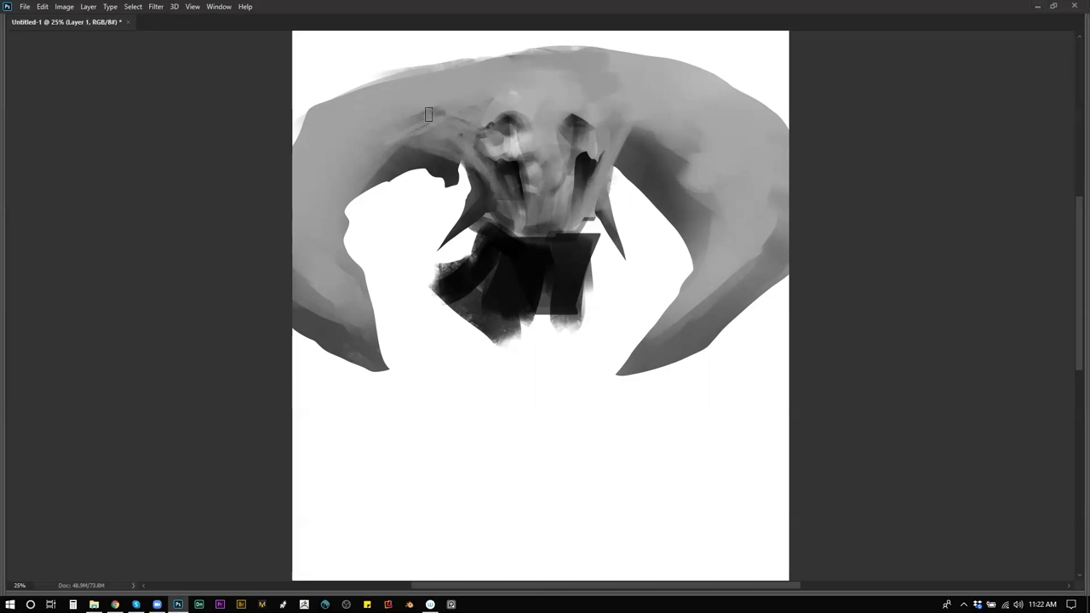
left_click_drag(431, 111, 452, 113)
mouse_move(629, 99)
left_mouse_down()
mouse_move(638, 107)
mouse_move(645, 91)
mouse_move(652, 126)
left_mouse_up()
Enlarge the brush to 500 px and add a new layer above Layer 1.
key("]")
key("]")
key("]")
key("]")
key("]")
key("]")
key("]")
key("]")
key("]")
key("]")
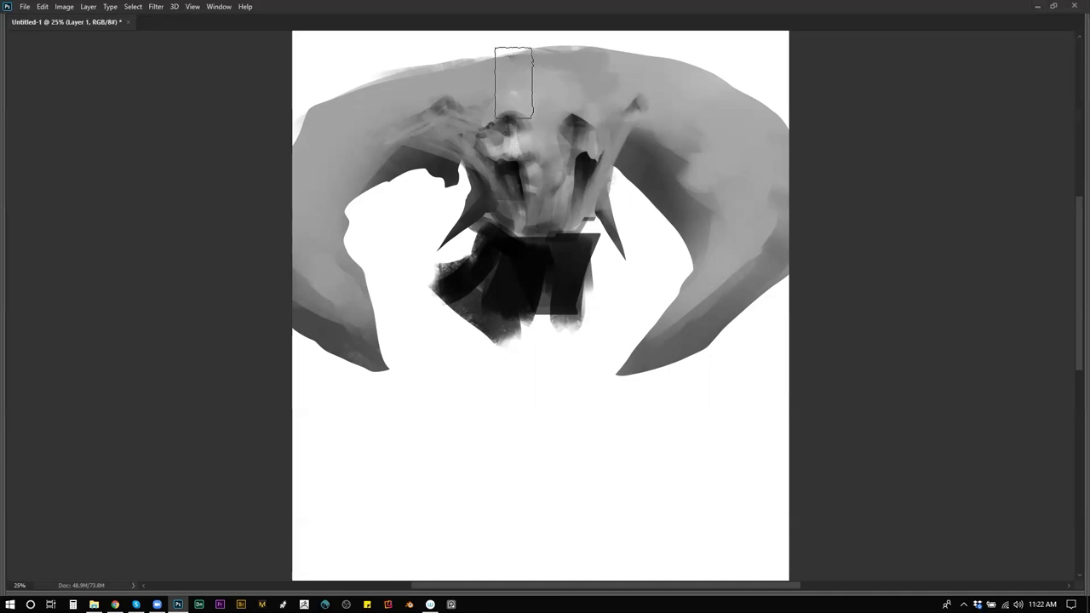
left_click_drag(513, 90, 517, 125)
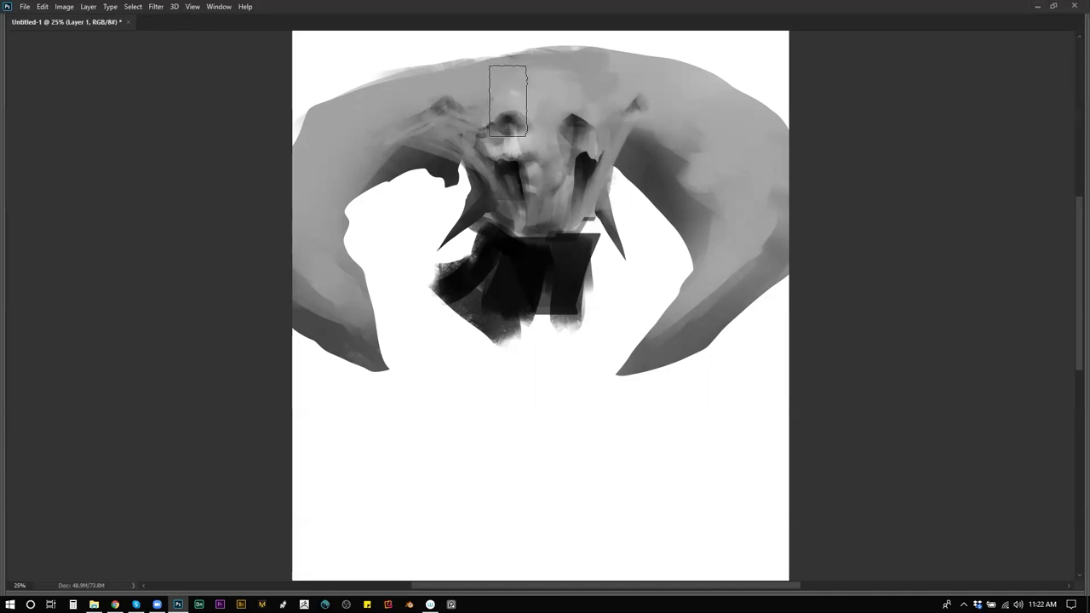
key("Tab")
key("ctrl+shift+alt+n")
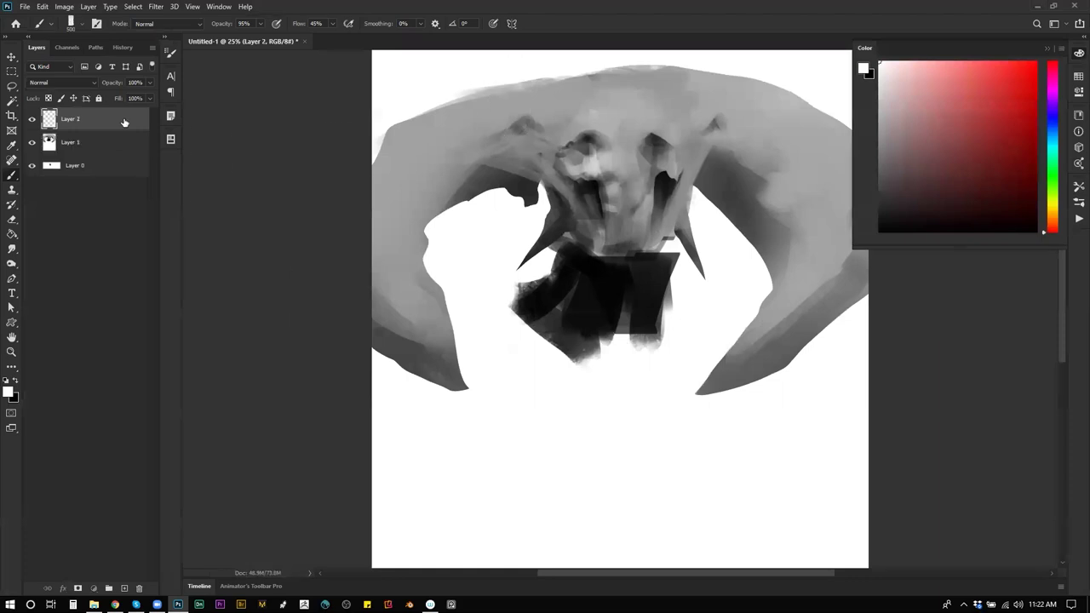
In Layer 2's blending options, split the Underlying Layer black slider to 22 / 82 and apply it.
key("h")
key("F2")
mouse_move(804, 331)
left_mouse_down()
mouse_move(825, 329)
mouse_move(816, 330)
left_mouse_up()
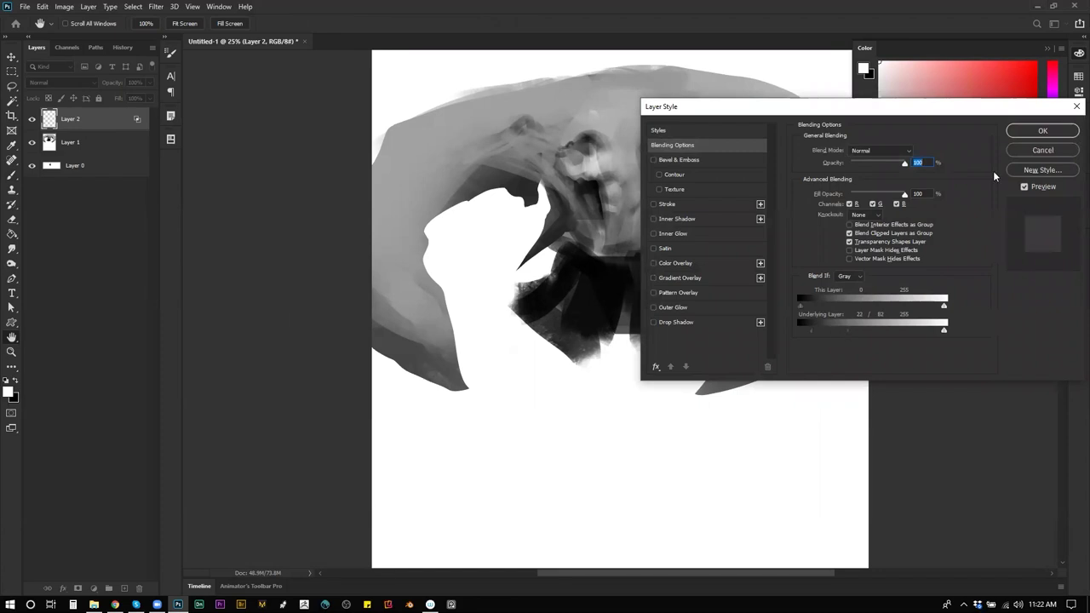
left_click(1042, 131)
Readjust Layer 2's Underlying Layer black slider in the blending options to a split of 61 / 109 and apply it.
key("b")
mouse_move(575, 145)
left_mouse_down()
mouse_move(594, 158)
mouse_move(600, 181)
left_mouse_up()
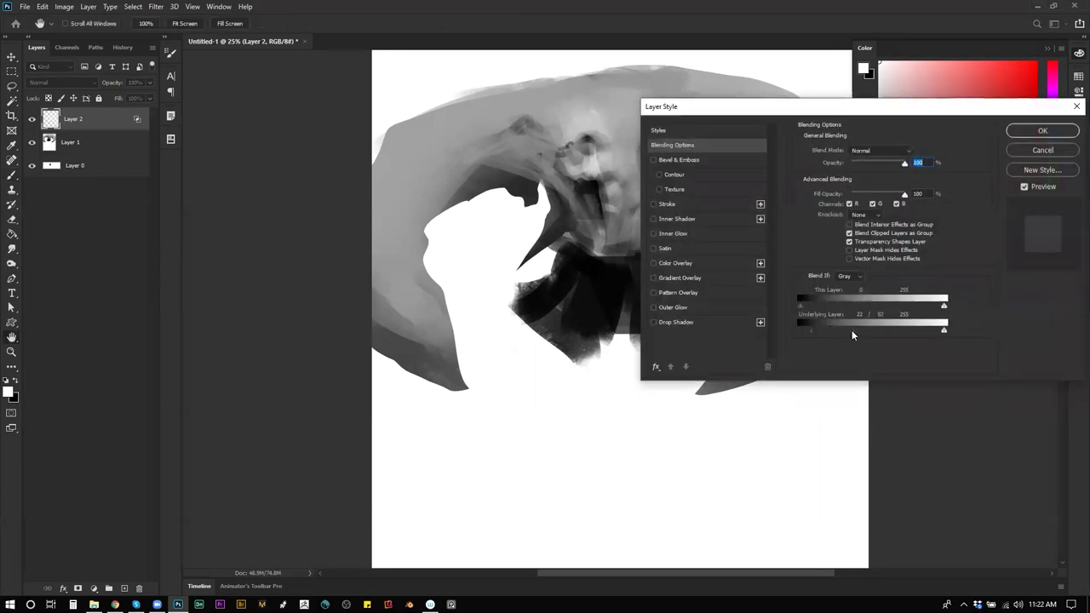
left_click_drag(825, 332, 852, 333)
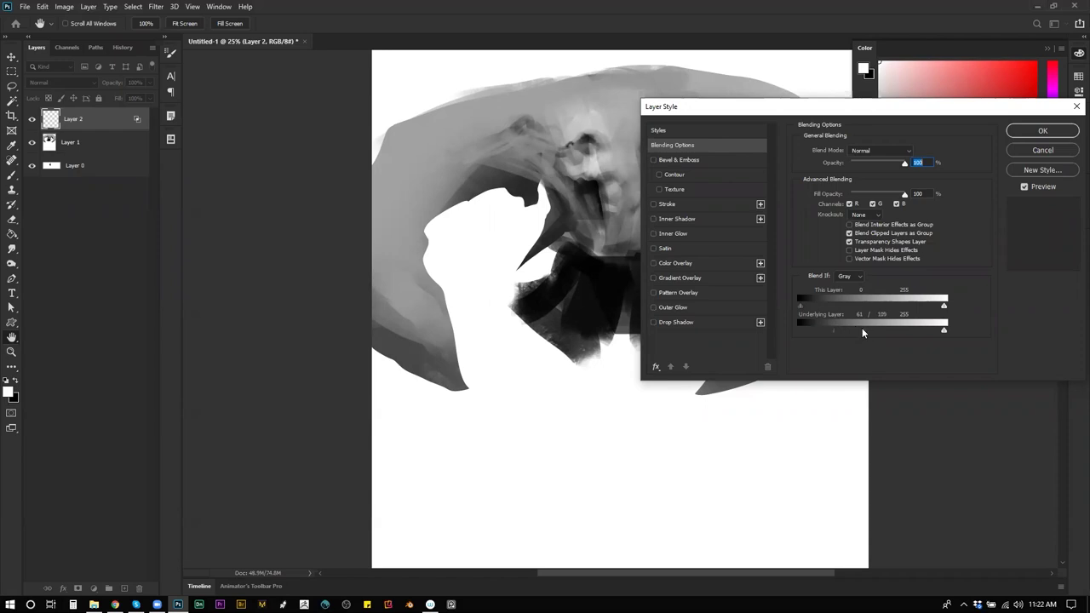
left_click(1042, 130)
Sample light grey and brush soft strokes across the forehead, the face and the left horn on Layer 2.
key("b")
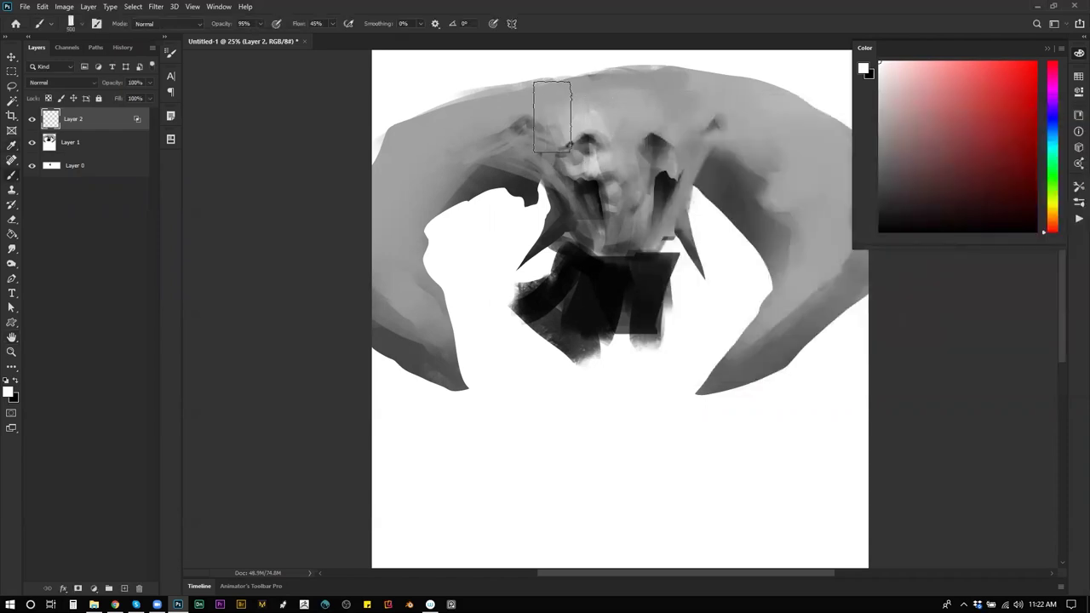
left_click(569, 124, "alt")
mouse_move(565, 111)
left_mouse_down()
mouse_move(608, 128)
mouse_move(642, 125)
mouse_move(636, 140)
mouse_move(589, 114)
mouse_move(637, 112)
mouse_move(651, 138)
mouse_move(647, 171)
mouse_move(671, 115)
mouse_move(665, 161)
mouse_move(614, 242)
mouse_move(592, 156)
mouse_move(618, 153)
left_mouse_up()
key("[")
key("d")
key("x")
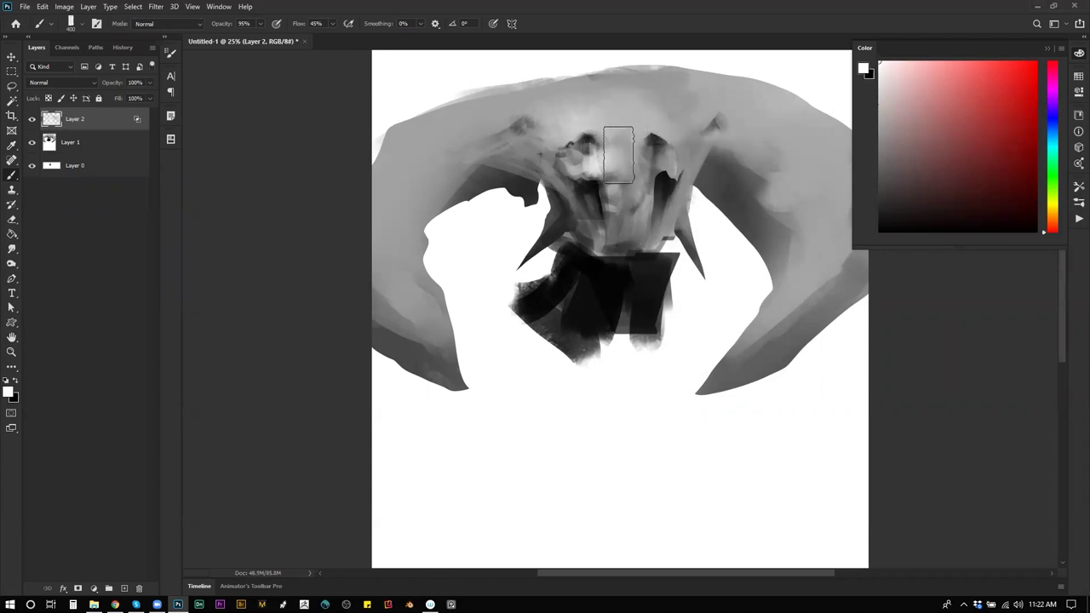
mouse_move(608, 207)
left_mouse_down()
mouse_move(588, 240)
mouse_move(590, 268)
mouse_move(622, 243)
mouse_move(596, 235)
mouse_move(611, 168)
mouse_move(572, 171)
mouse_move(562, 155)
mouse_move(476, 137)
mouse_move(505, 170)
left_mouse_up()
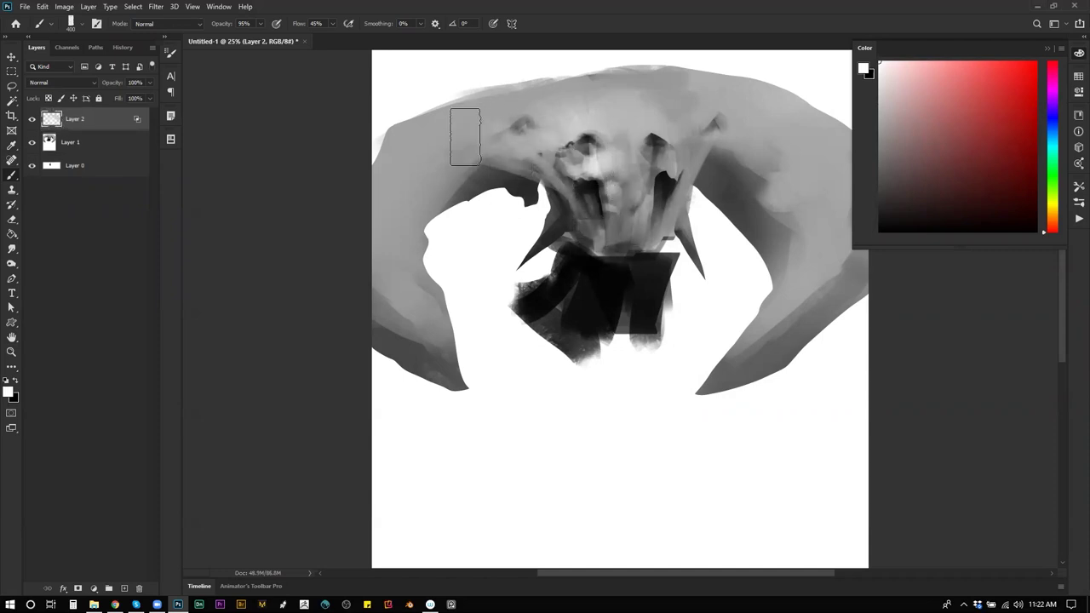
left_click(539, 105, "alt")
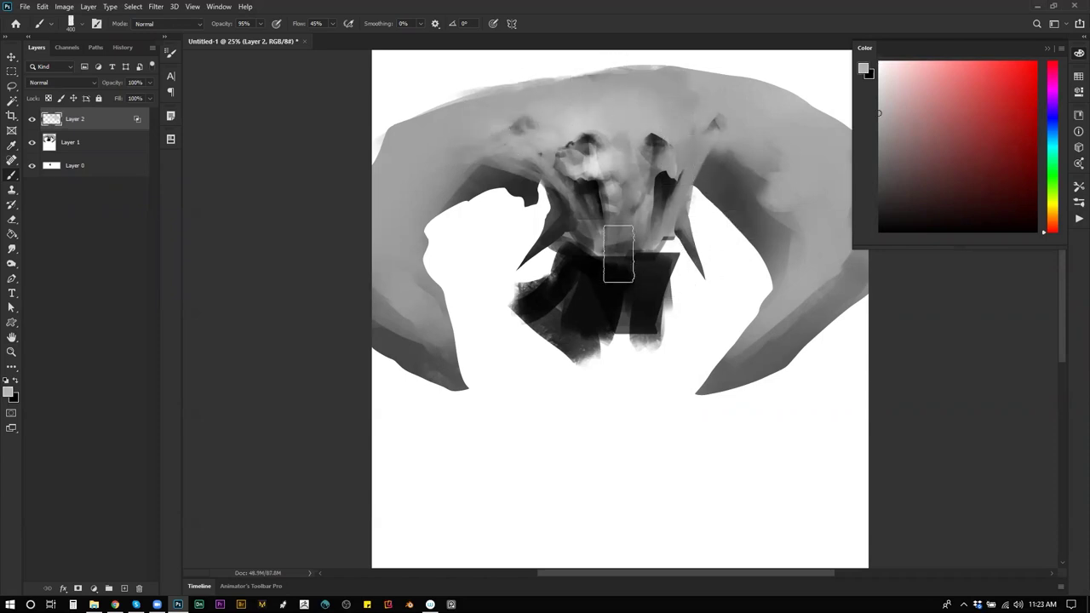
left_click_drag(471, 165, 413, 218)
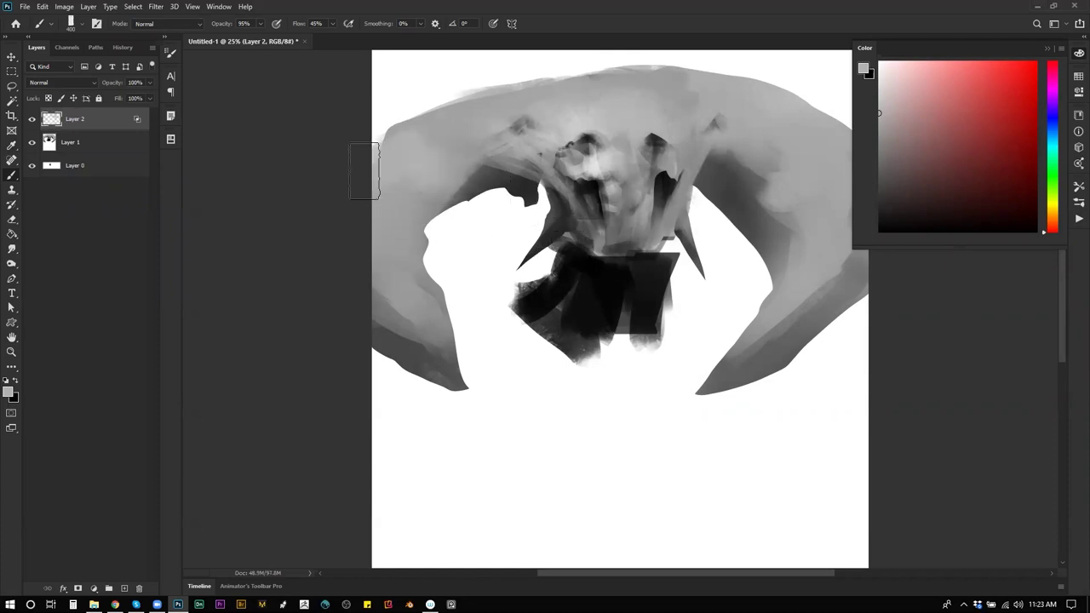
Hide the interface panels and rework the shading in both eye sockets with a much smaller brush.
key("Tab")
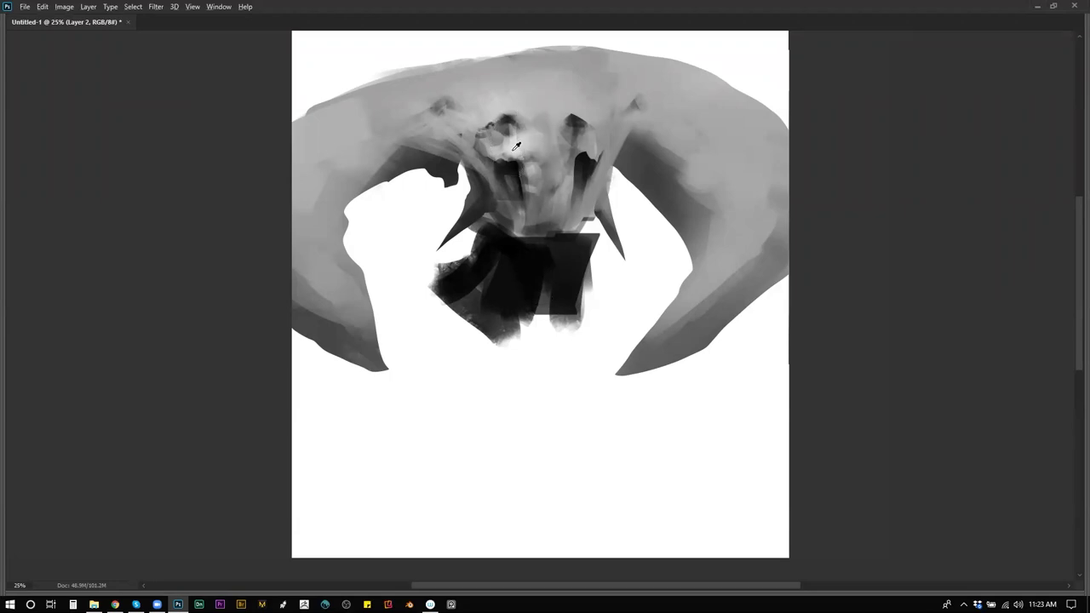
key("[")
key("[")
key("[")
key("[")
key("[")
key("[")
key("[")
key("[")
key("[")
key("[")
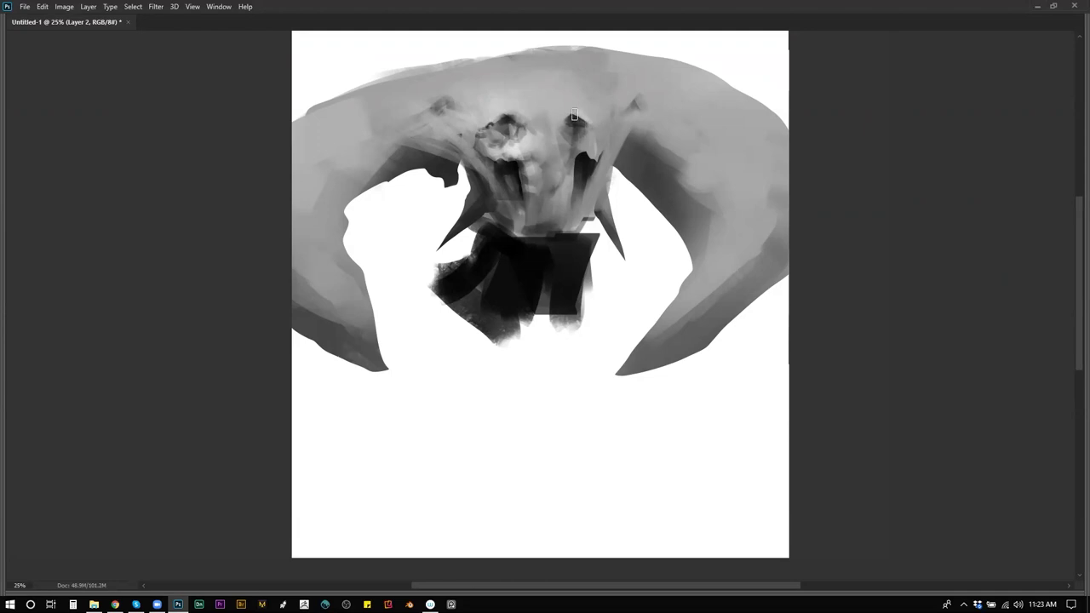
mouse_move(566, 122)
left_mouse_down()
mouse_move(579, 126)
mouse_move(576, 103)
left_mouse_up()
Select a row of jagged teeth on the lower jaw, paint them light, and clear the selection.
key("v")
key("b")
key("v")
mouse_move(530, 181)
left_mouse_down()
mouse_move(556, 192)
mouse_move(545, 223)
mouse_move(555, 179)
mouse_move(554, 196)
mouse_move(547, 190)
mouse_move(568, 175)
mouse_move(563, 202)
mouse_move(577, 177)
mouse_move(544, 224)
mouse_move(540, 181)
left_mouse_up()
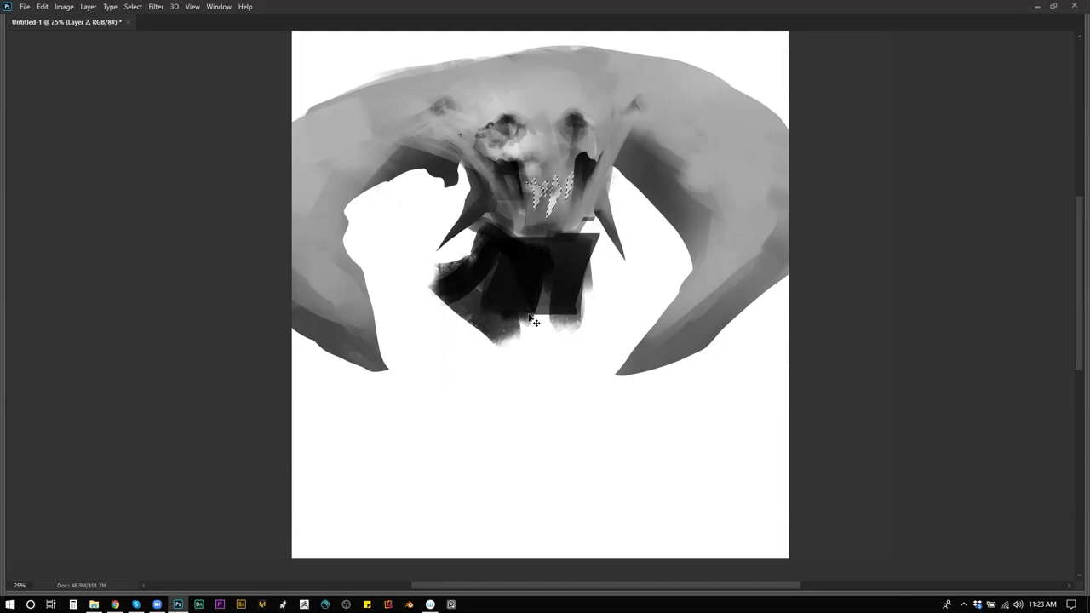
key("ctrl+d")
Add a new layer and build longer light fangs rising from the lower jaw with lasso selections and a small brush.
key("bracketleft")
key("bracketleft")
key("bracketleft")
key("bracketleft")
key("bracketleft")
key("bracketleft")
mouse_move(572, 197)
left_mouse_down()
mouse_move(581, 172)
mouse_move(571, 211)
mouse_move(549, 209)
mouse_move(537, 189)
mouse_move(543, 220)
mouse_move(533, 175)
mouse_move(518, 180)
mouse_move(524, 206)
mouse_move(511, 174)
mouse_move(523, 203)
mouse_move(512, 176)
mouse_move(524, 182)
mouse_move(511, 170)
mouse_move(525, 200)
left_mouse_up()
key("ctrl+shift+alt+n")
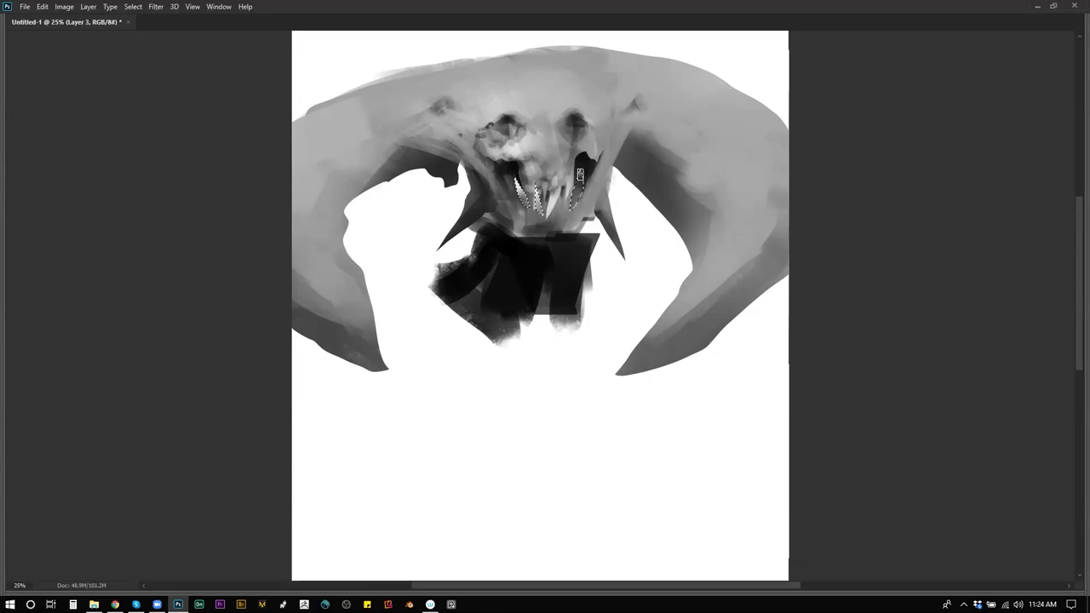
key("ctrl+d")
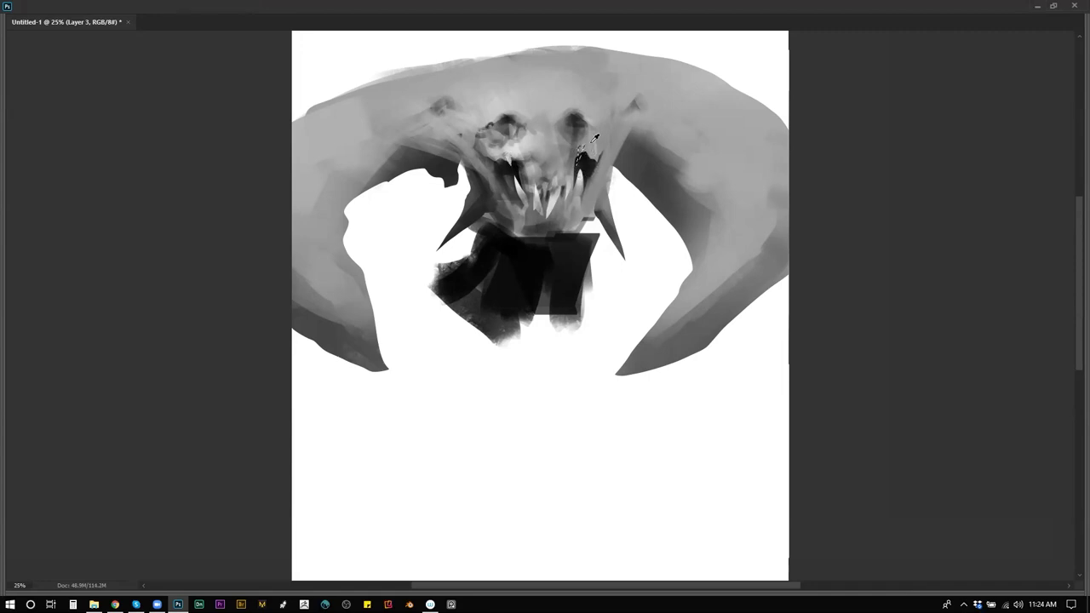
Lasso and paint small upper fangs at both corners of the mouth, and paint round grey forms in the eye sockets.
left_click_drag(574, 169, 595, 159)
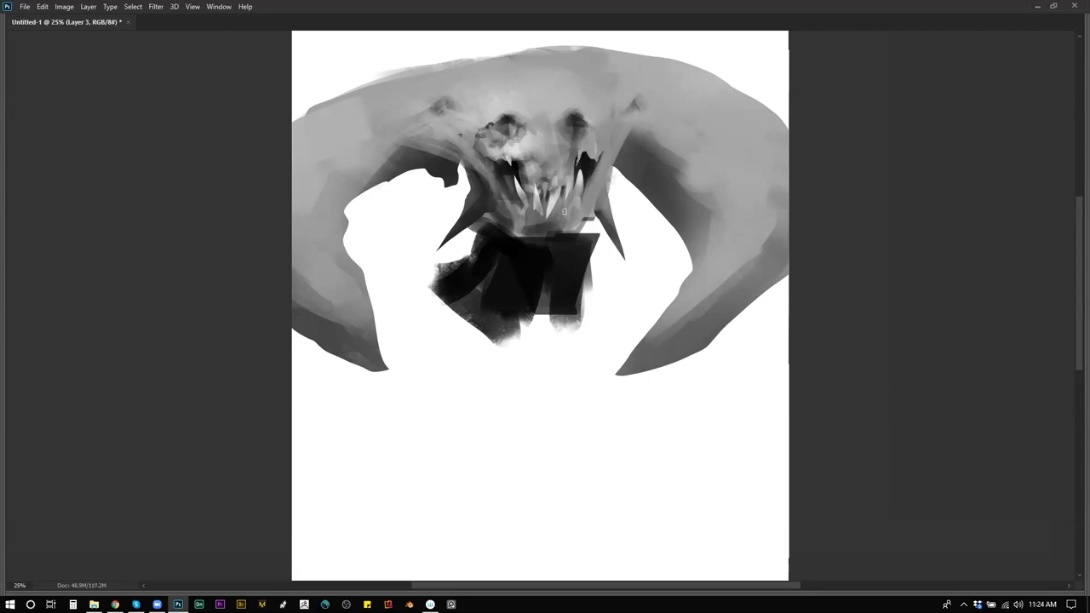
left_click_drag(484, 156, 499, 179)
key("b")
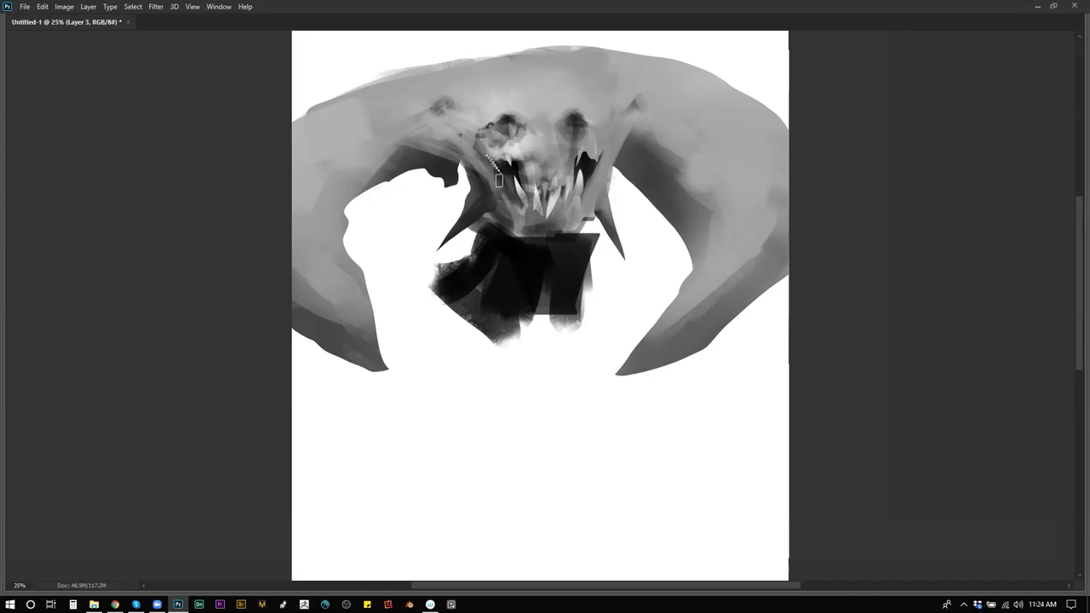
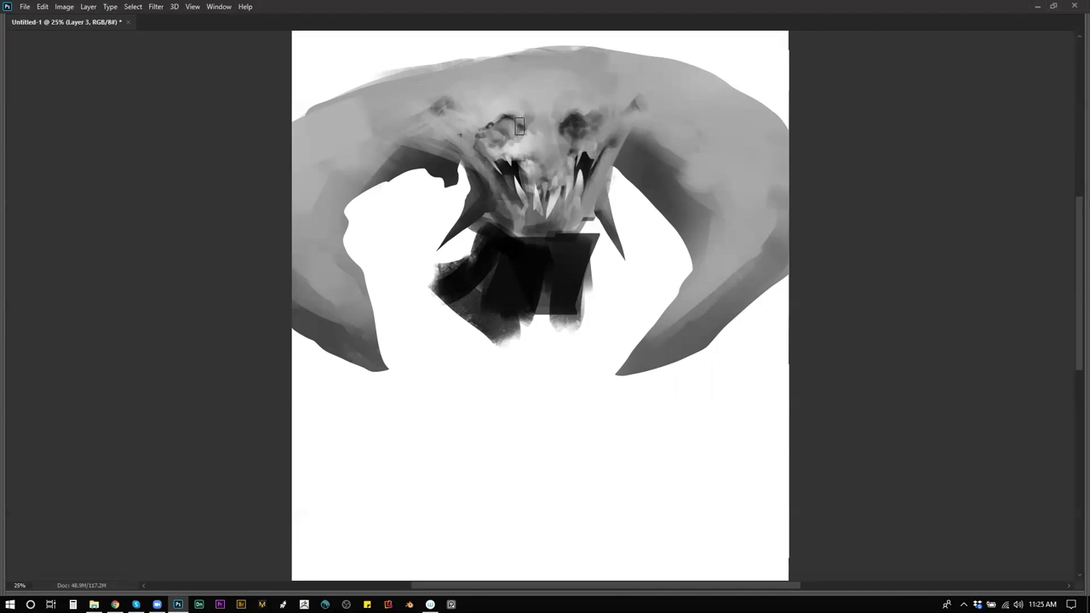
mouse_move(571, 128)
left_mouse_down()
mouse_move(580, 125)
mouse_move(574, 135)
mouse_move(495, 127)
mouse_move(512, 136)
left_mouse_up()
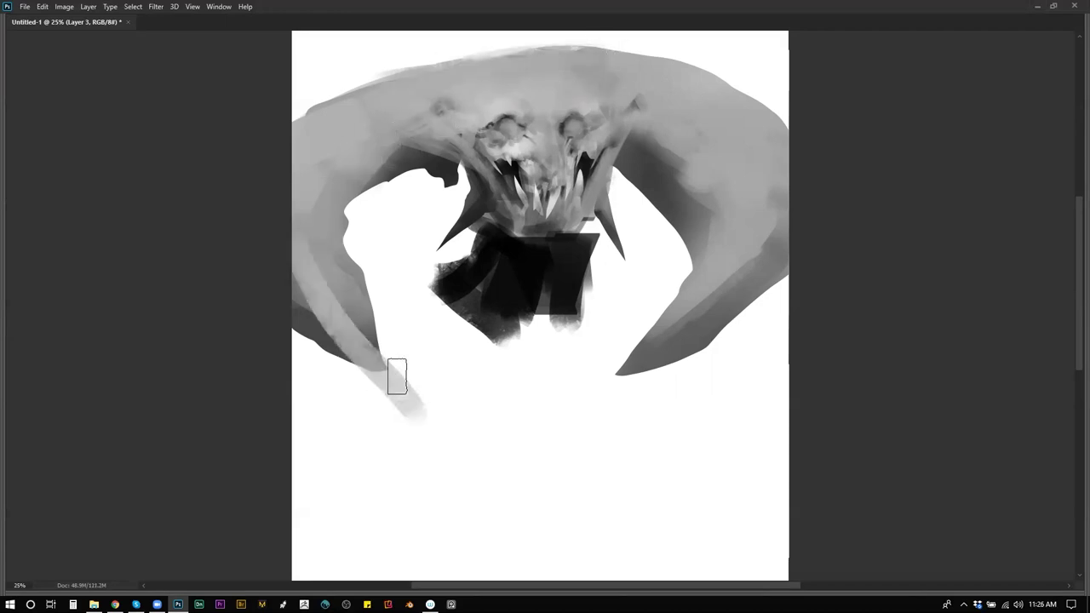
Paint a grey band from the left horn down toward the chest, and fill a lassoed triangular collar with near-black.
mouse_move(339, 260)
left_mouse_down()
mouse_move(397, 353)
mouse_move(485, 445)
left_mouse_up()
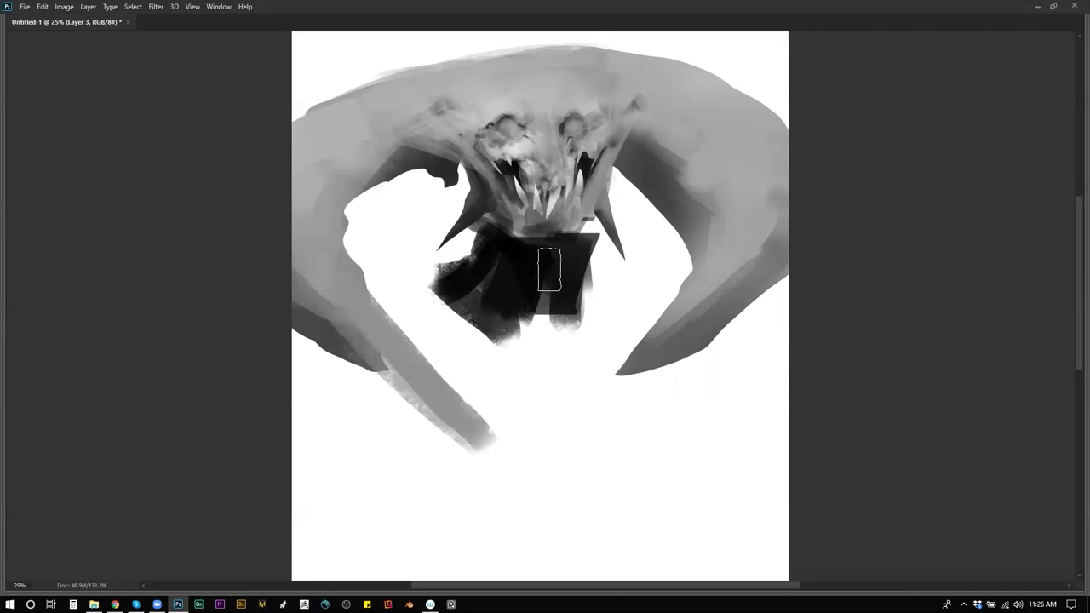
left_click(492, 247)
left_click(369, 251)
left_click(550, 417)
mouse_move(490, 235)
left_mouse_down()
mouse_move(433, 276)
mouse_move(415, 332)
mouse_move(468, 366)
mouse_move(565, 373)
left_mouse_up()
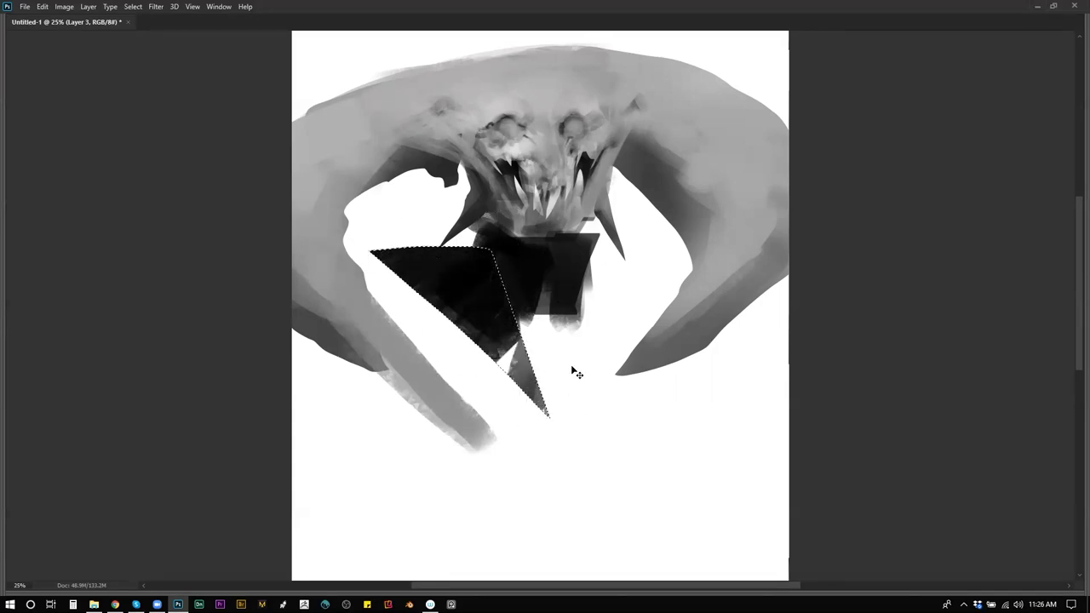
Lasso a large torso shape below the head and paint a dark right collar spike and vertical grey streaks inside it.
key("l")
mouse_move(511, 249)
left_mouse_down()
mouse_move(682, 393)
mouse_move(596, 540)
mouse_move(477, 522)
mouse_move(388, 477)
mouse_move(499, 310)
mouse_move(435, 297)
left_mouse_up()
key("b")
mouse_move(569, 257)
left_mouse_down()
mouse_move(462, 287)
mouse_move(677, 253)
mouse_move(532, 311)
left_mouse_up()
left_click_drag(660, 286, 600, 370)
mouse_move(556, 317)
left_mouse_down()
mouse_move(531, 395)
mouse_move(546, 339)
mouse_move(520, 425)
left_mouse_up()
left_click_drag(577, 290, 647, 453)
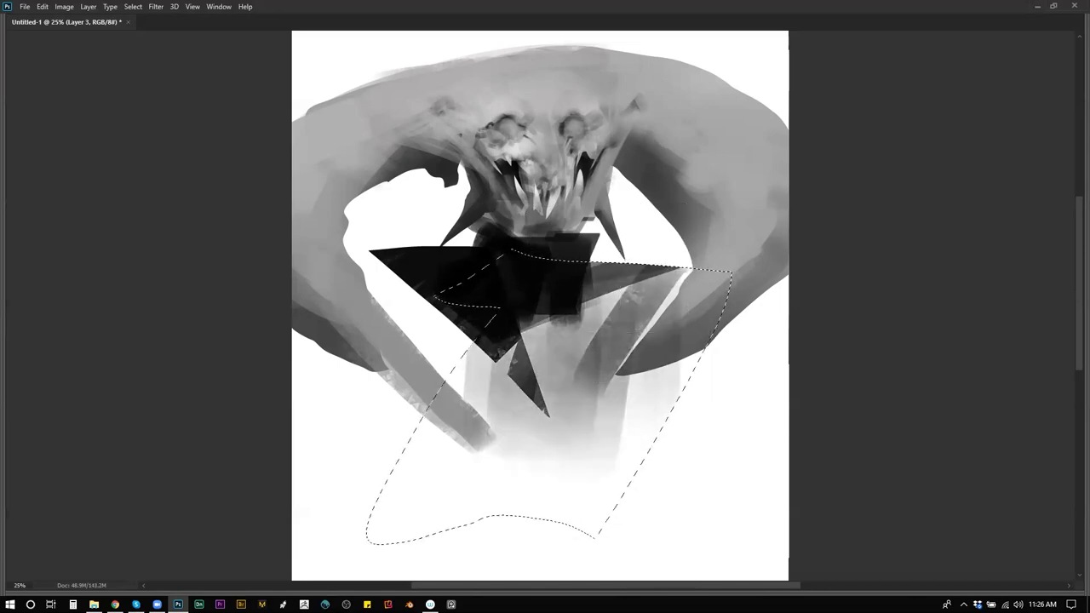
Darken the torso column and the right flank inside the restored torso selection, and clear the selection.
key("ctrl+d")
key("ctrl+z")
mouse_move(540, 374)
left_mouse_down()
mouse_move(538, 298)
mouse_move(544, 463)
mouse_move(539, 367)
mouse_move(503, 332)
mouse_move(550, 328)
left_mouse_up()
mouse_move(670, 302)
left_mouse_down()
mouse_move(657, 398)
mouse_move(687, 426)
mouse_move(614, 463)
left_mouse_up()
key("ctrl+d")
Brush translucent grey strokes into the gaps between the left horn, the collar and the torso.
mouse_move(503, 317)
left_mouse_down()
mouse_move(435, 313)
mouse_move(375, 301)
mouse_move(443, 291)
mouse_move(344, 383)
left_mouse_up()
mouse_move(492, 234)
left_mouse_down()
mouse_move(462, 283)
mouse_move(442, 223)
mouse_move(481, 293)
left_mouse_up()
mouse_move(419, 207)
left_mouse_down()
mouse_move(414, 265)
mouse_move(347, 189)
mouse_move(301, 218)
mouse_move(310, 111)
left_mouse_up()
key("ctrl+z")
Sample the horn's grey and broaden and smooth both horns, covering the dark bumps above the tendons.
key("[")
key("[")
key("[")
key("[")
key("[")
mouse_move(454, 114)
left_mouse_down()
mouse_move(299, 262)
mouse_move(322, 227)
mouse_move(474, 103)
mouse_move(596, 73)
mouse_move(414, 134)
mouse_move(472, 101)
mouse_move(179, 246)
left_mouse_up()
left_click(440, 118, "alt")
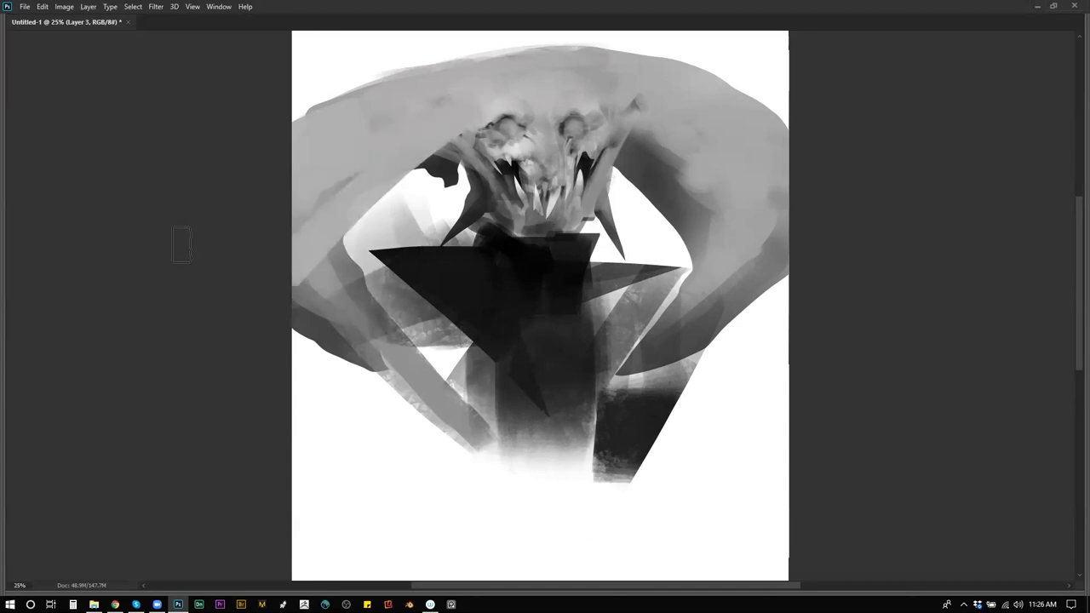
left_click_drag(482, 68, 209, 136)
left_click_drag(645, 104, 608, 153)
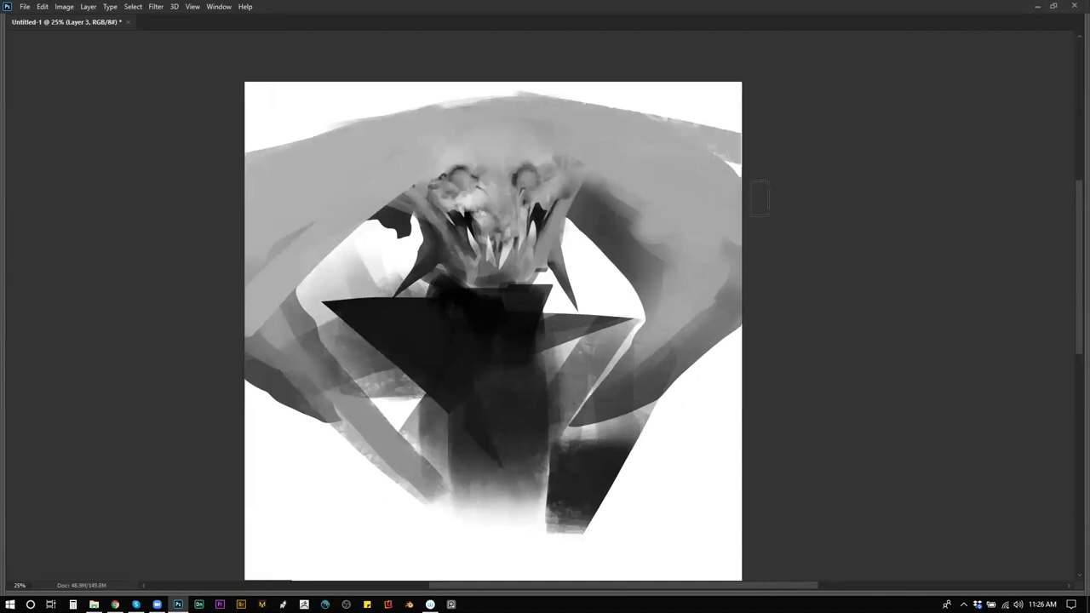
Extend both horns downward as grey arm-like bands converging below the torso.
left_click_drag(253, 347, 442, 510)
left_click_drag(266, 368, 490, 536)
left_click(664, 325, "alt")
left_click_drag(649, 359, 537, 538)
left_click_drag(728, 298, 541, 536)
Paint a black band along the outer edge of the right arm and enlarge the brush.
left_click_drag(646, 396, 730, 325)
left_click_drag(692, 377, 572, 545)
mouse_move(573, 545)
left_mouse_down()
mouse_move(742, 339)
mouse_move(700, 488)
left_mouse_up()
key("bracketright")
key("bracketright")
key("bracketright")
left_click_drag(652, 314, 654, 308)
Try to fill the empty white area below the arms with black.
key("ctrl+minus")
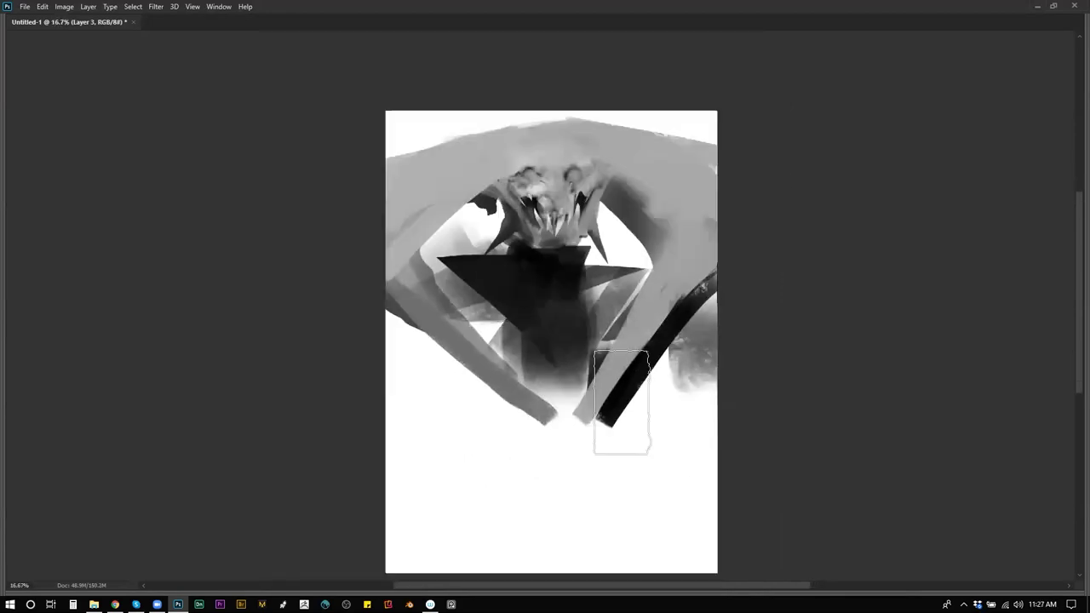
left_click(573, 504)
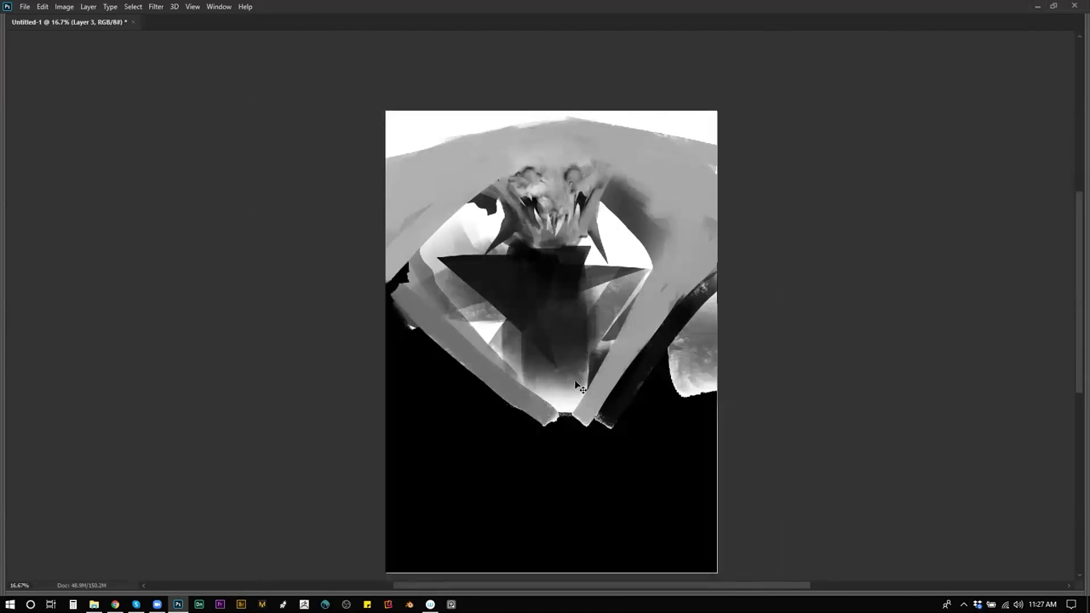
key("ctrl+z")
Tint the blank lower area light grey, fade the torso's base into it, and soften the collar's lower edges with sampled grey.
key("b")
left_click_drag(557, 339, 558, 334)
left_click_drag(558, 419, 558, 302)
left_click_drag(557, 385, 553, 313)
key("ctrl+z")
key("ctrl+z")
left_click_drag(573, 399, 564, 275)
left_click(536, 284, "alt")
key("b")
left_click_drag(486, 311, 547, 332)
Paint a dark mass and a short grey band outside the left arm, and reduce the brush size.
key("[")
key("[")
key("[")
key("[")
key("[")
key("[")
key("[")
key("[")
key("[")
key("[")
key("[")
key("[")
key("[")
key("[")
mouse_move(389, 311)
left_mouse_down()
mouse_move(456, 369)
mouse_move(392, 341)
mouse_move(416, 369)
mouse_move(420, 351)
mouse_move(364, 409)
mouse_move(497, 418)
left_mouse_up()
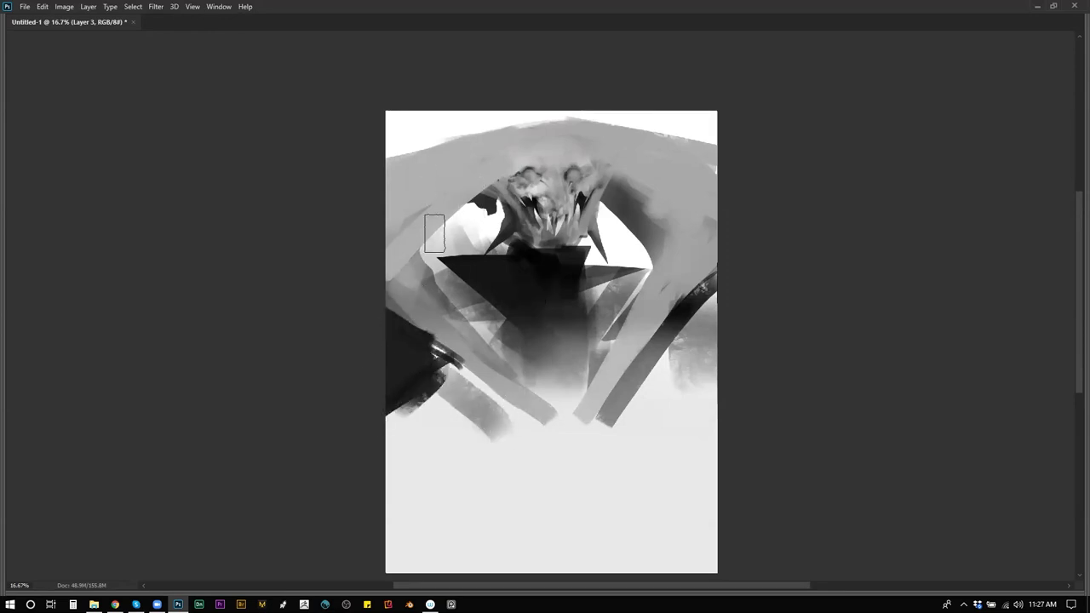
Paint a thin grey cord hanging in a curve from each side of the head.
mouse_move(497, 181)
left_mouse_down()
mouse_move(460, 332)
mouse_move(417, 339)
left_mouse_up()
left_click_drag(608, 169, 640, 269)
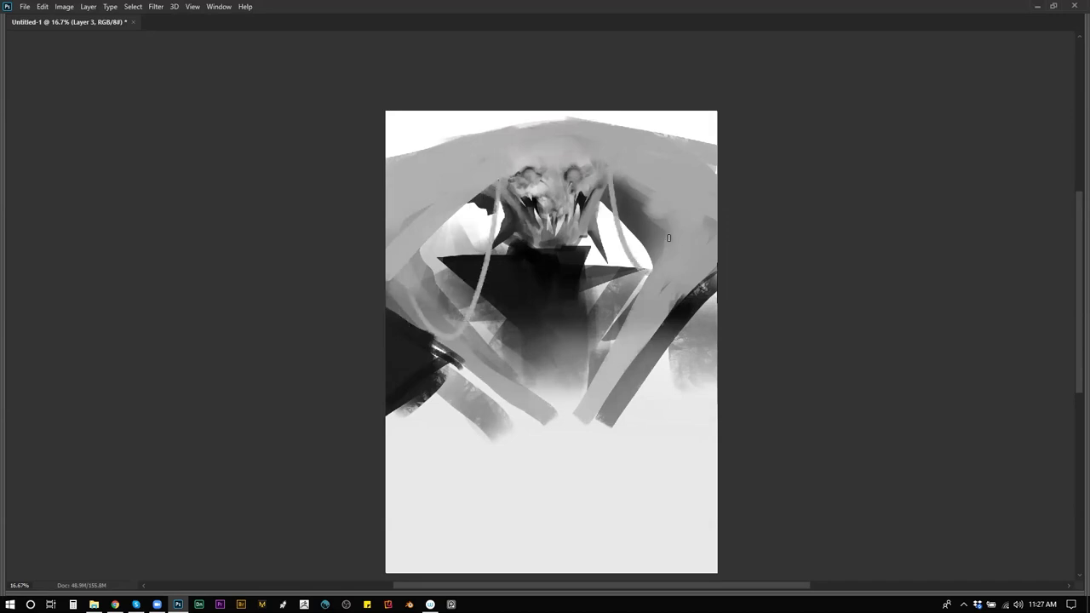
Lasso a pointed spike and a blocky crest on top of the head, fill them with horn grey, and deselect.
scroll(525, 177, "up", 2)
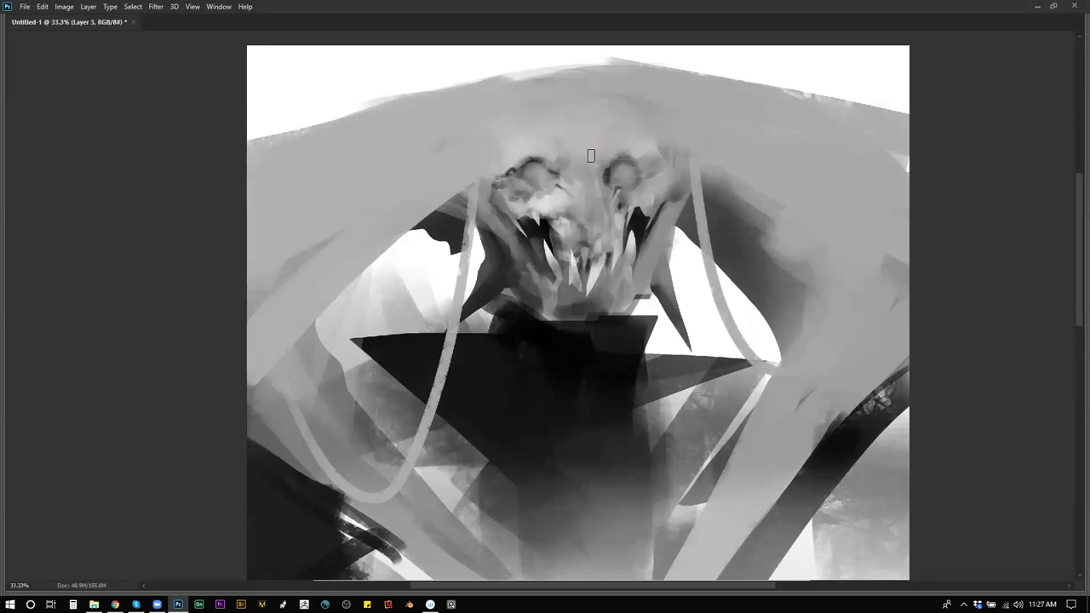
key("l")
left_click_drag(475, 99, 492, 48)
left_click_drag(563, 109, 570, 156)
mouse_move(471, 152)
left_mouse_down()
mouse_move(499, 96)
mouse_move(519, 154)
left_mouse_up()
mouse_move(608, 138)
left_mouse_down()
mouse_move(651, 104)
mouse_move(685, 146)
left_mouse_up()
mouse_move(496, 147)
left_mouse_down()
mouse_move(504, 95)
mouse_move(489, 123)
mouse_move(508, 141)
left_mouse_up()
mouse_move(637, 109)
left_mouse_down()
mouse_move(628, 128)
mouse_move(662, 105)
mouse_move(689, 169)
left_mouse_up()
key("ctrl+d")
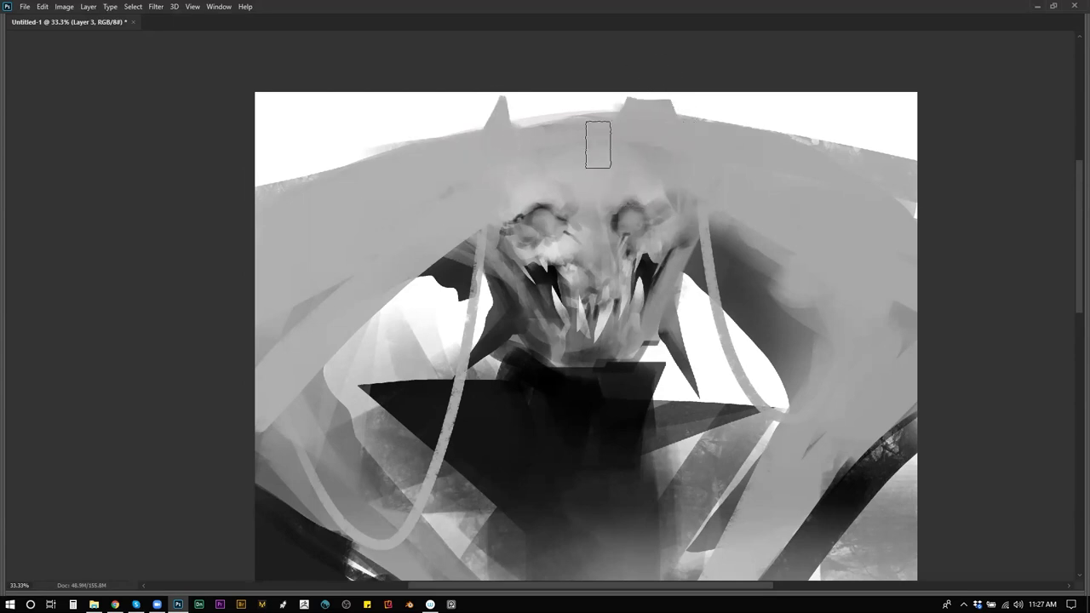
Brush soft grey bumps and strokes along the upper edge of both horns and around the crest.
mouse_move(435, 162)
left_mouse_down()
mouse_move(384, 128)
mouse_move(365, 134)
left_mouse_up()
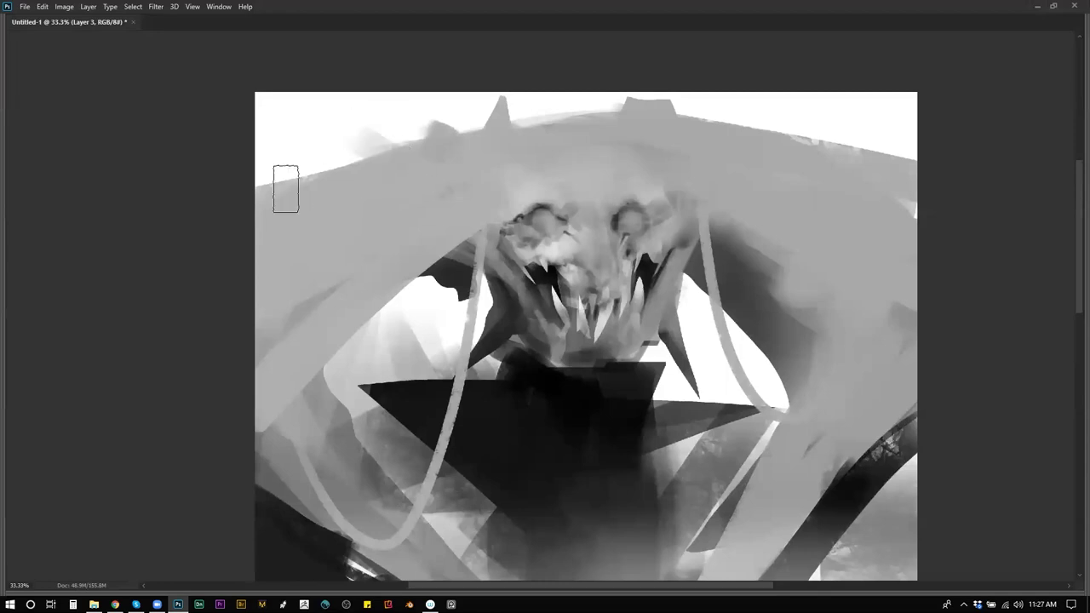
left_click_drag(780, 126, 723, 120)
left_click_drag(676, 88, 637, 96)
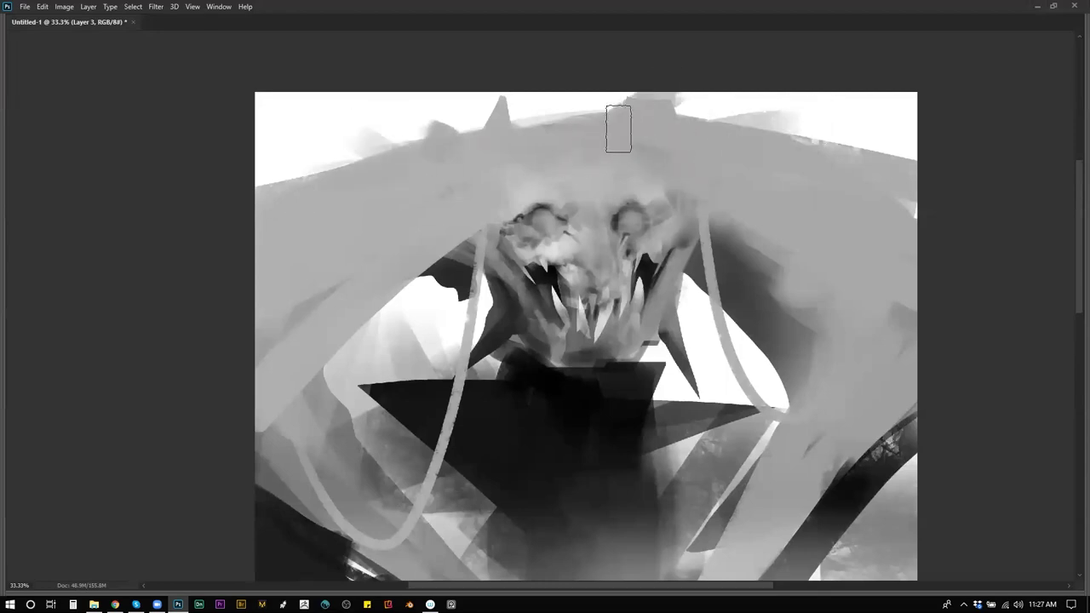
mouse_move(528, 136)
left_mouse_down()
mouse_move(409, 126)
mouse_move(221, 202)
left_mouse_up()
left_click_drag(377, 177, 188, 210)
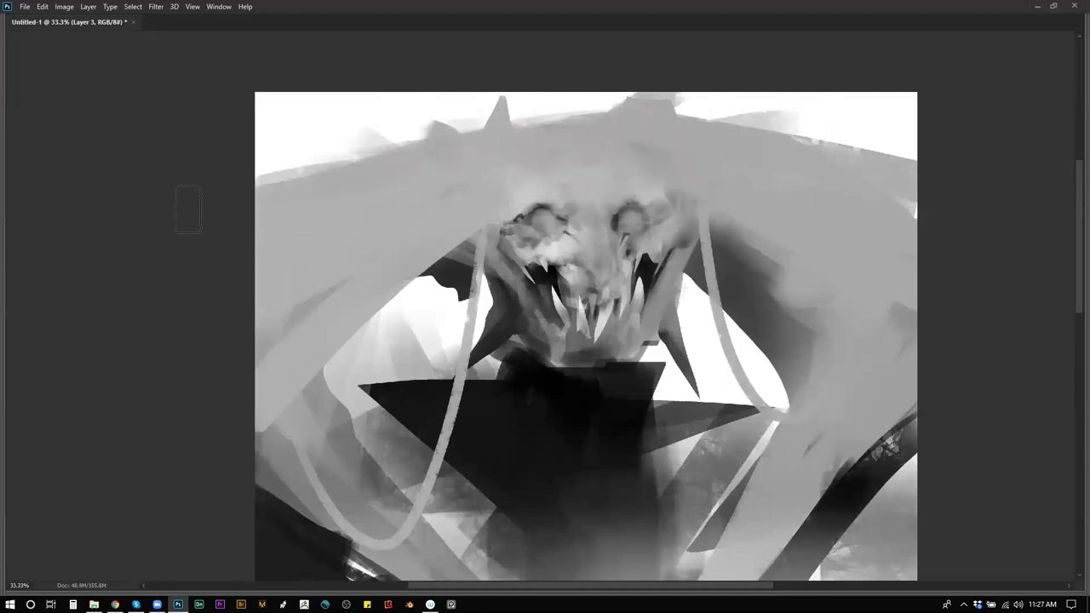
Add small dark touches to the inner edges of the eye sockets.
left_click(692, 212, "alt")
left_click(693, 212, "alt")
left_click(692, 212, "alt")
left_click(703, 246, "ctrl")
left_click(702, 248, "ctrl")
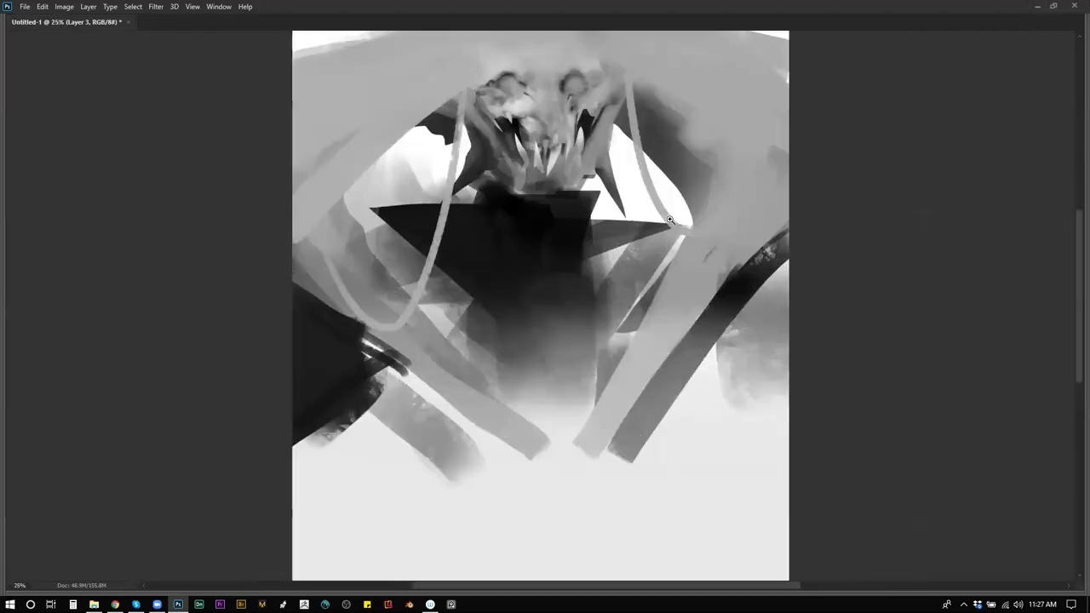
left_click(566, 173, "ctrl")
mouse_move(524, 104)
left_mouse_down()
mouse_move(506, 223)
mouse_move(514, 247)
left_mouse_up()
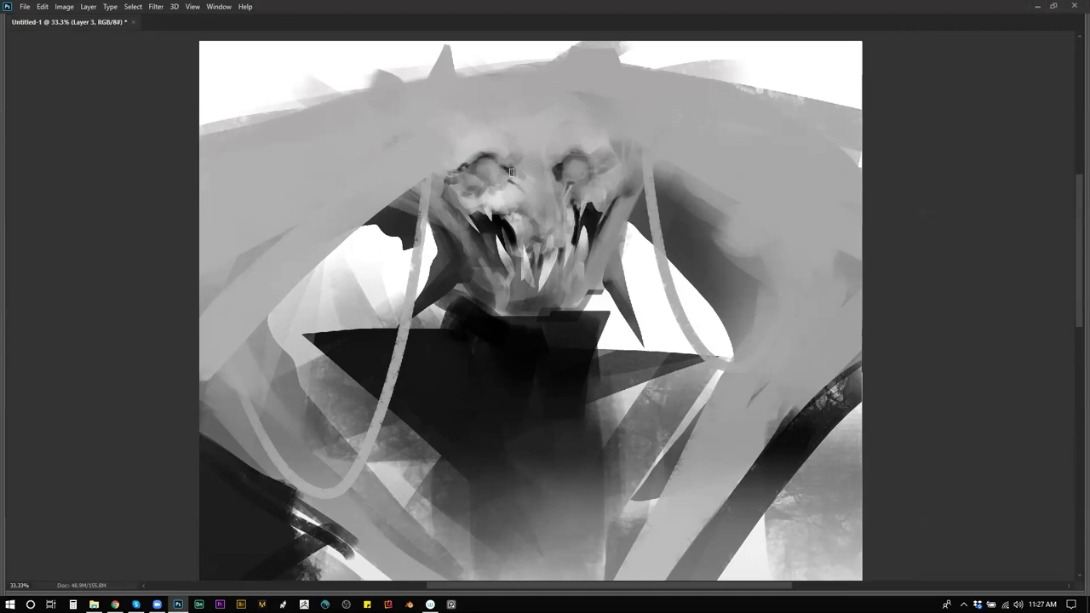
Flip the canvas horizontally, bring back the interface panels, and add a new layer above Layer 3.
scroll(530, 236, "down", 3)
key("F2")
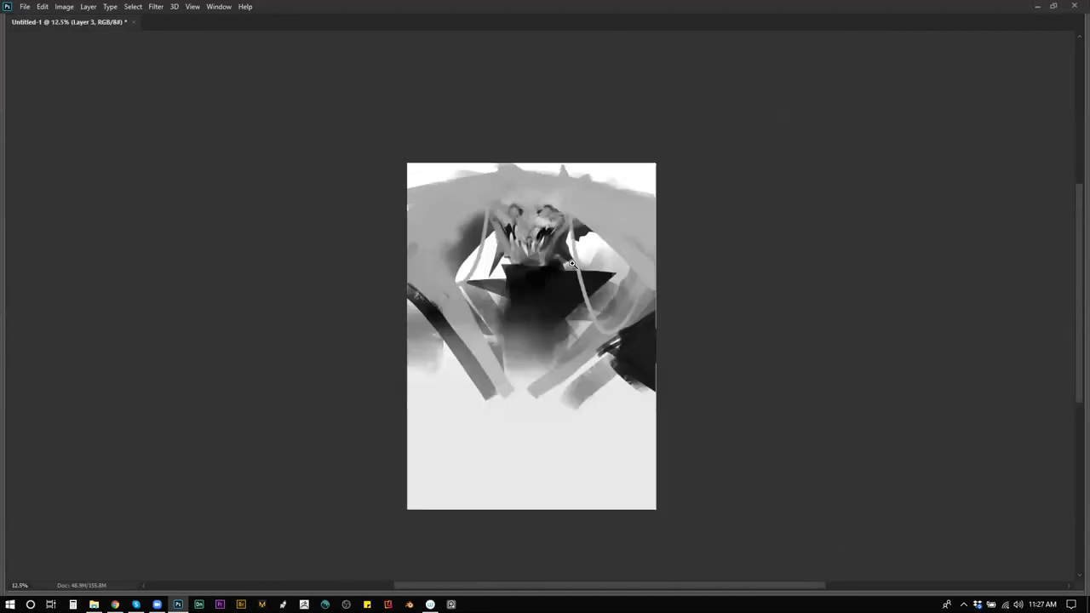
left_click(574, 252, "ctrl")
scroll(573, 252, "up", 2)
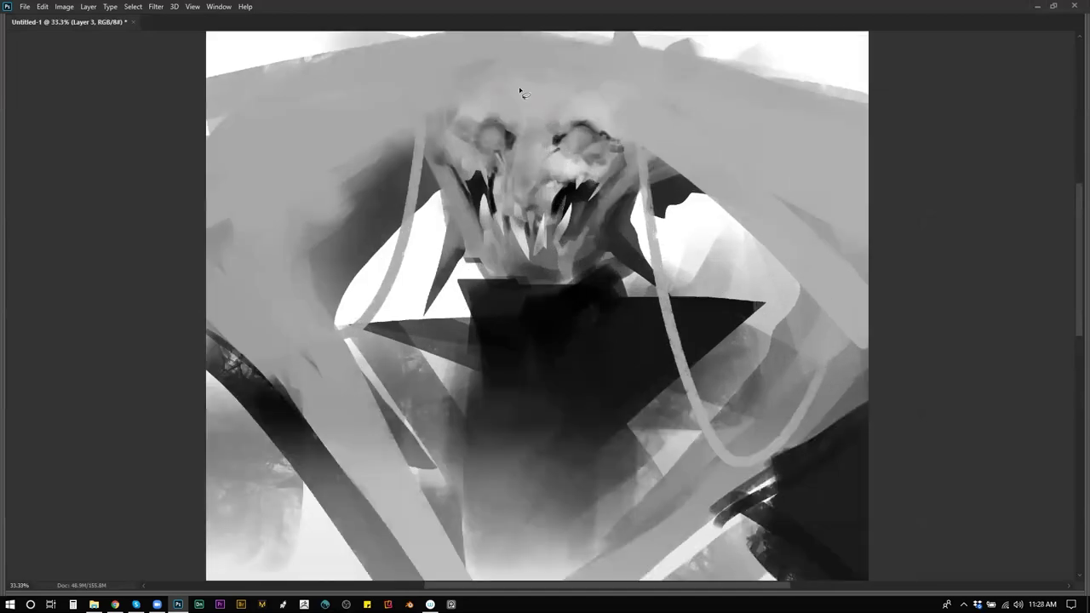
key("Tab")
key("ctrl+shift+alt+n")
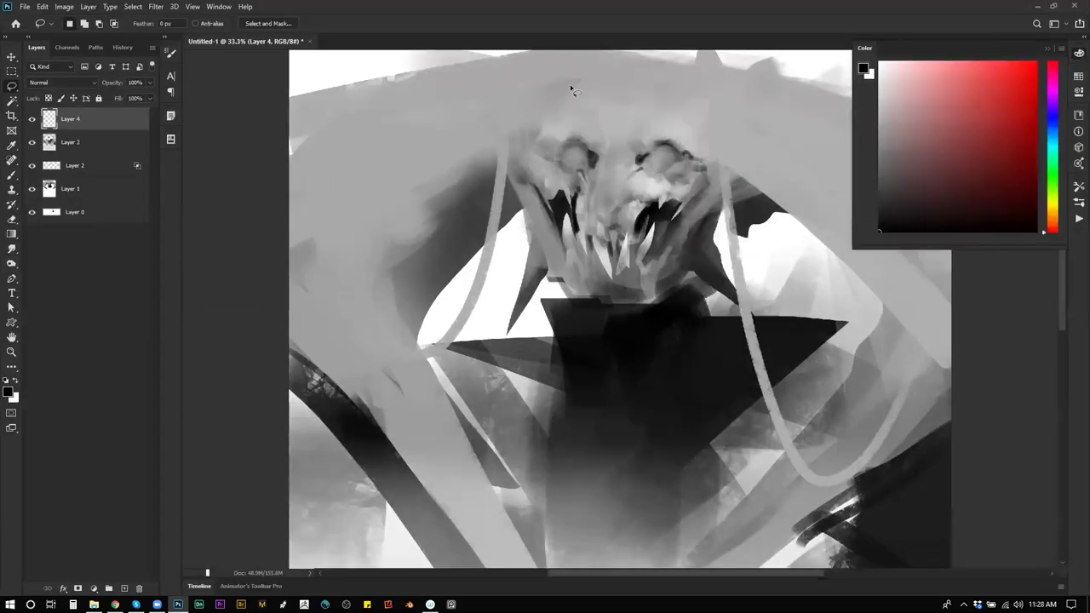
Merge the painted layers above Layer 0 into one and add a new layer above it.
left_click(109, 192, "shift")
key("ctrl+e")
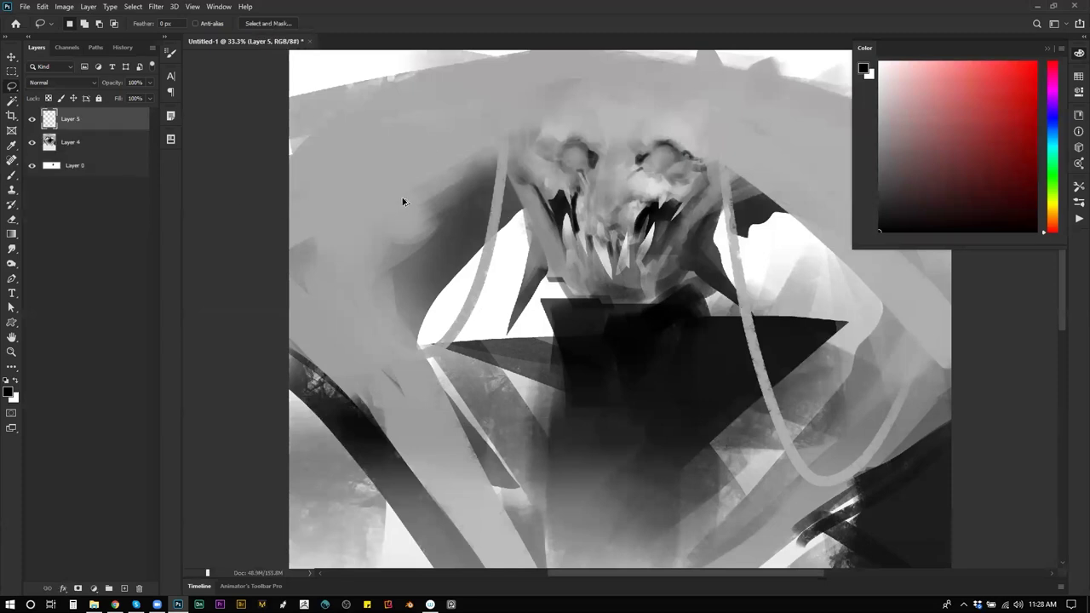
key("ctrl+shift+alt+n")
key("Tab")
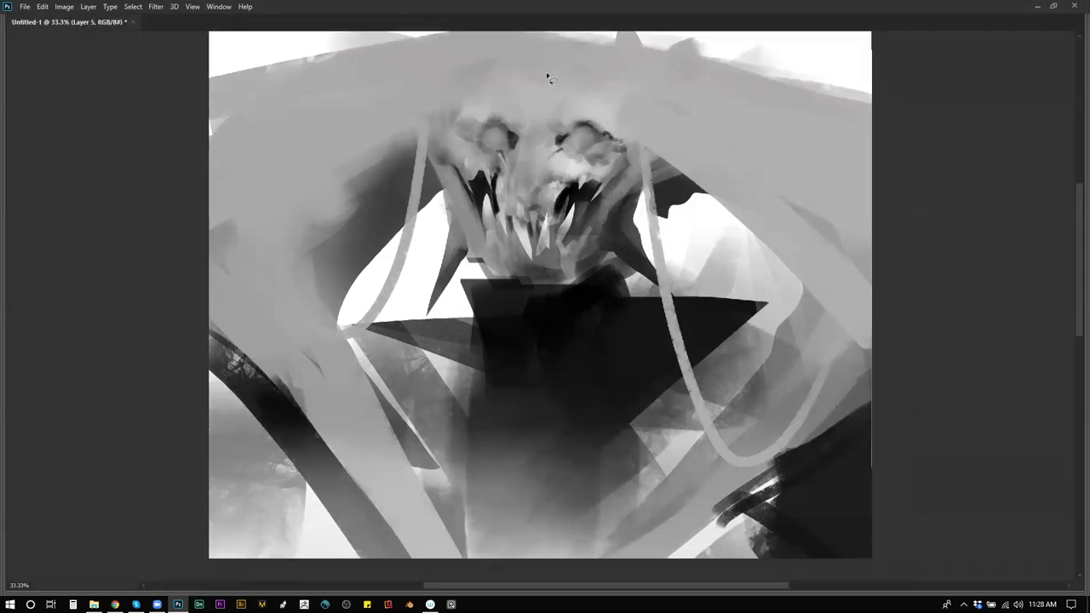
key("Tab")
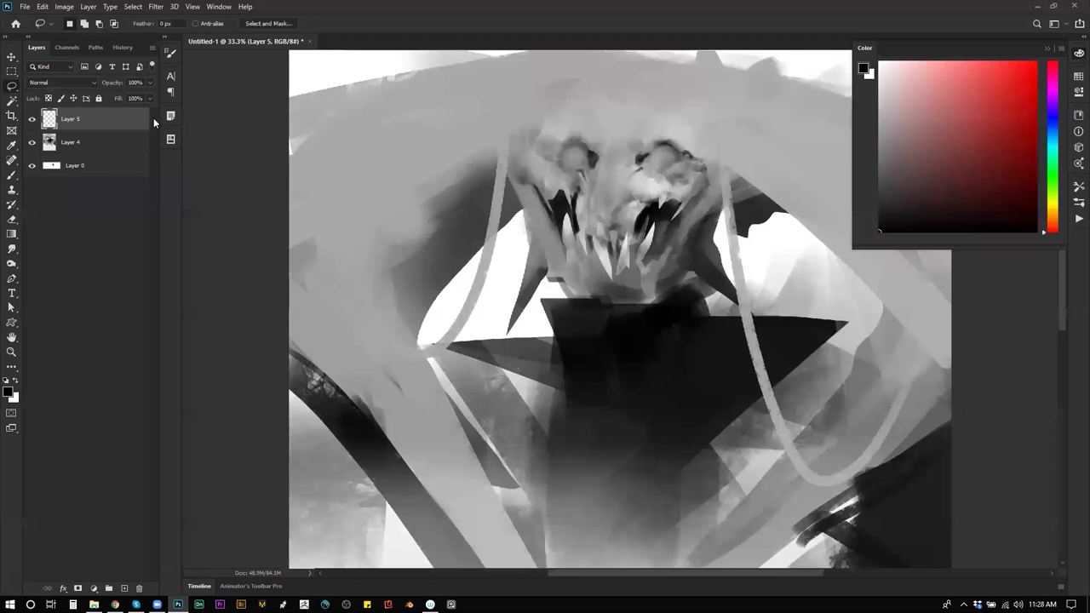
Raise the new layer's underlying-layer black Blend If value to about 45.
key("ctrl+shift+alt+b")
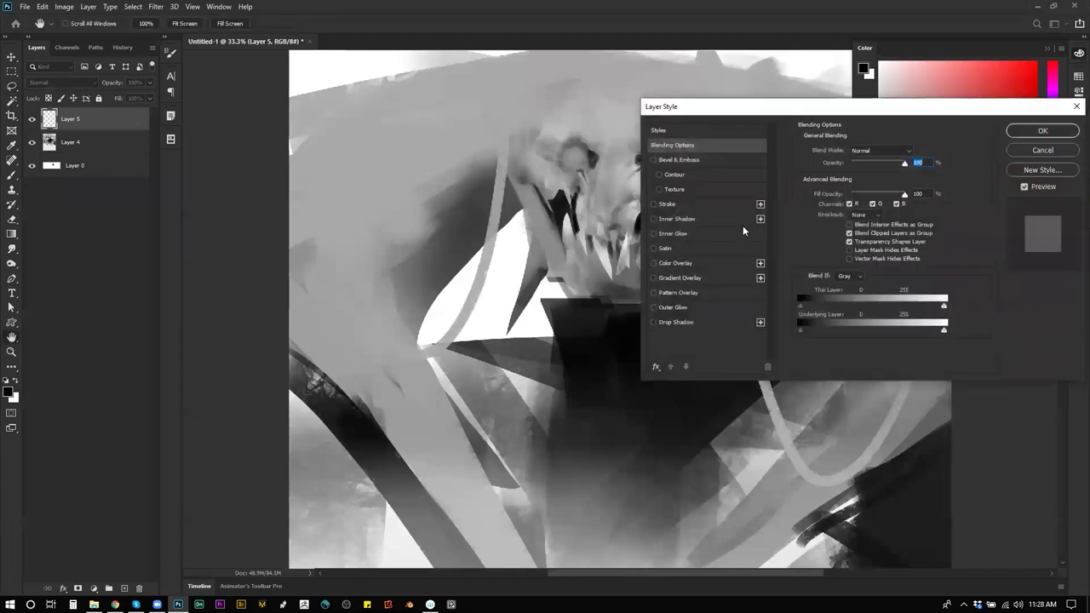
left_click_drag(805, 337, 821, 333)
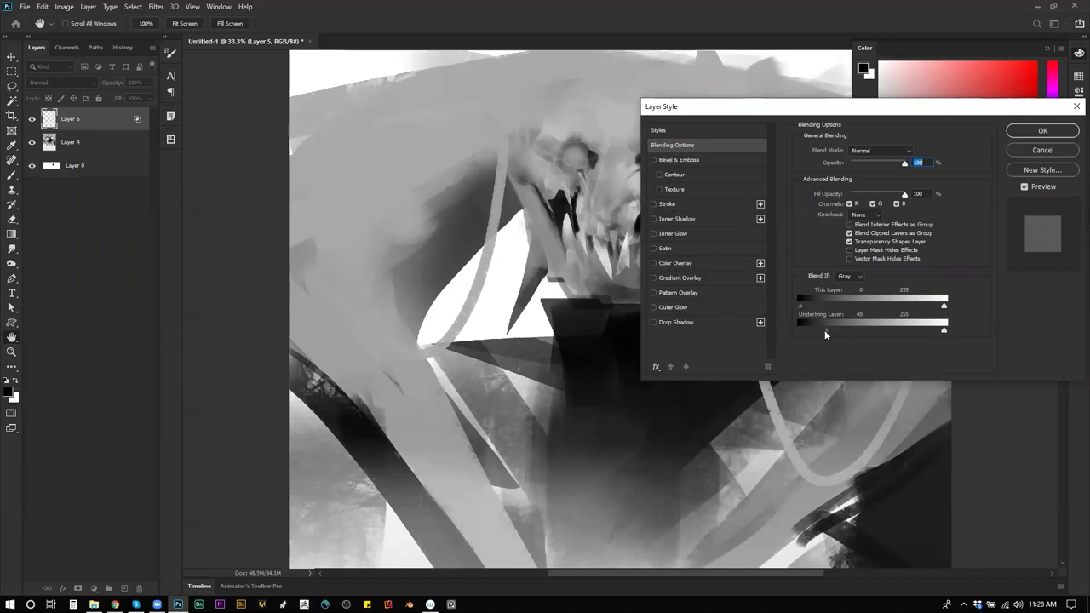
left_click(1043, 130)
Try white and light grey strokes with a much larger textured brush over the eye and brow, undoing unwanted ones.
key("b")
key("bracketright")
key("bracketright")
key("bracketright")
key("bracketright")
key("bracketright")
key("bracketright")
key("bracketright")
key("bracketright")
key("bracketright")
key("bracketright")
key("bracketright")
key("bracketright")
key("bracketright")
key("bracketright")
key("bracketright")
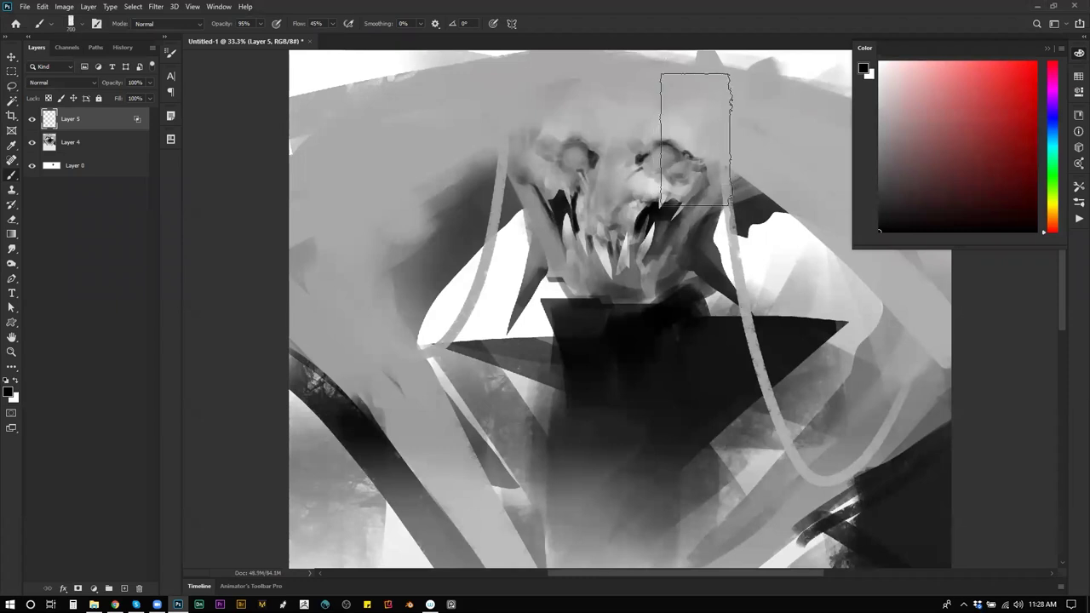
key("x")
left_click_drag(681, 139, 639, 175)
key("ctrl+z")
left_click_drag(653, 155, 696, 119)
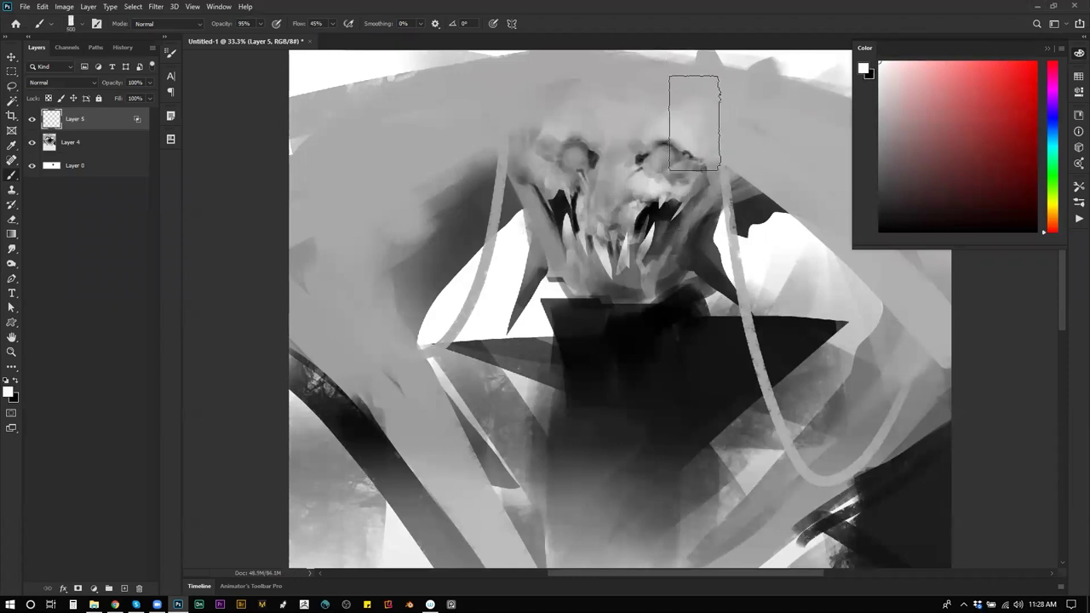
left_click(687, 126, "alt")
key("ctrl+z")
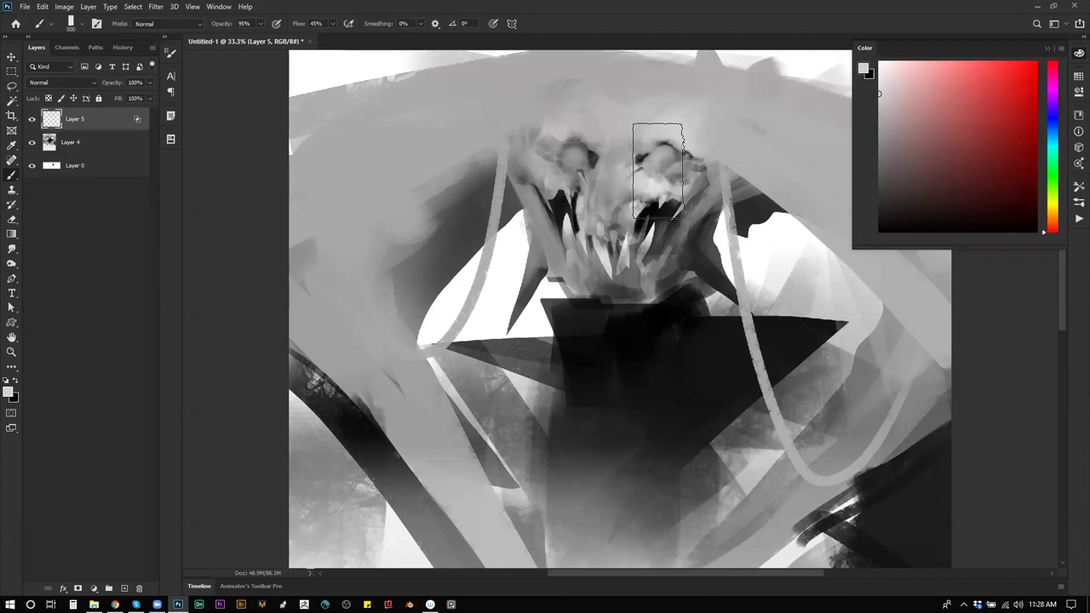
key("ctrl+z")
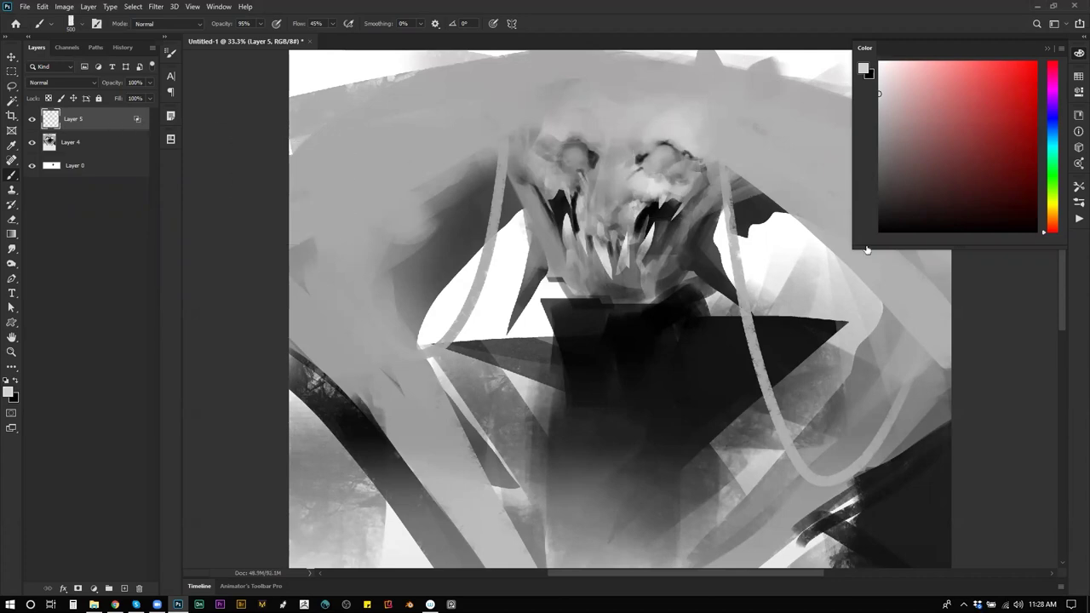
Split Layer 5's underlying-layer black Blend If value to about 58 / 150.
left_click_drag(878, 108, 815, 295)
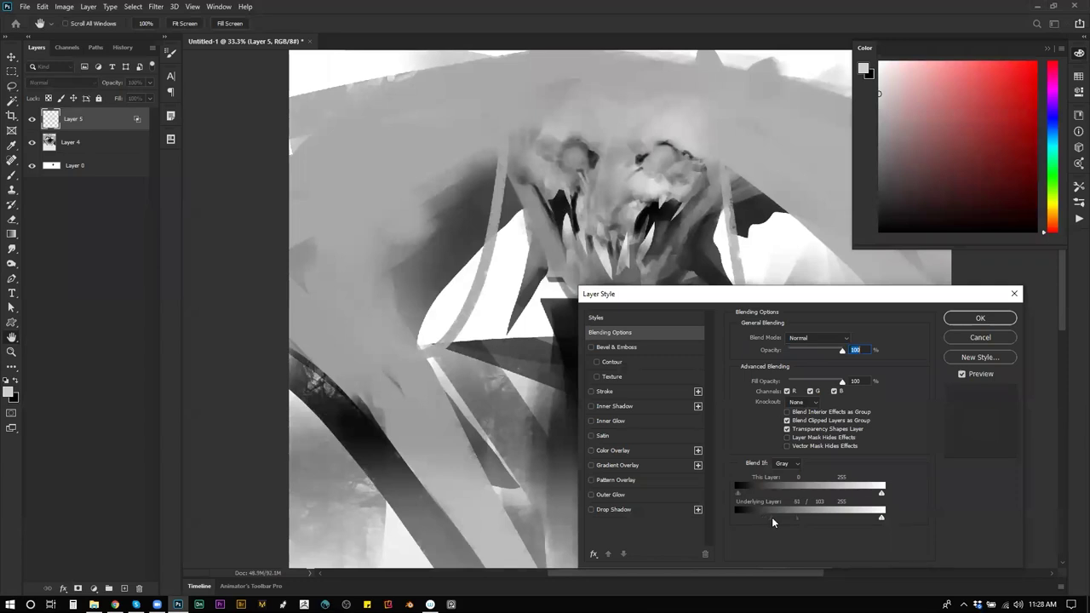
left_click_drag(769, 519, 769, 519)
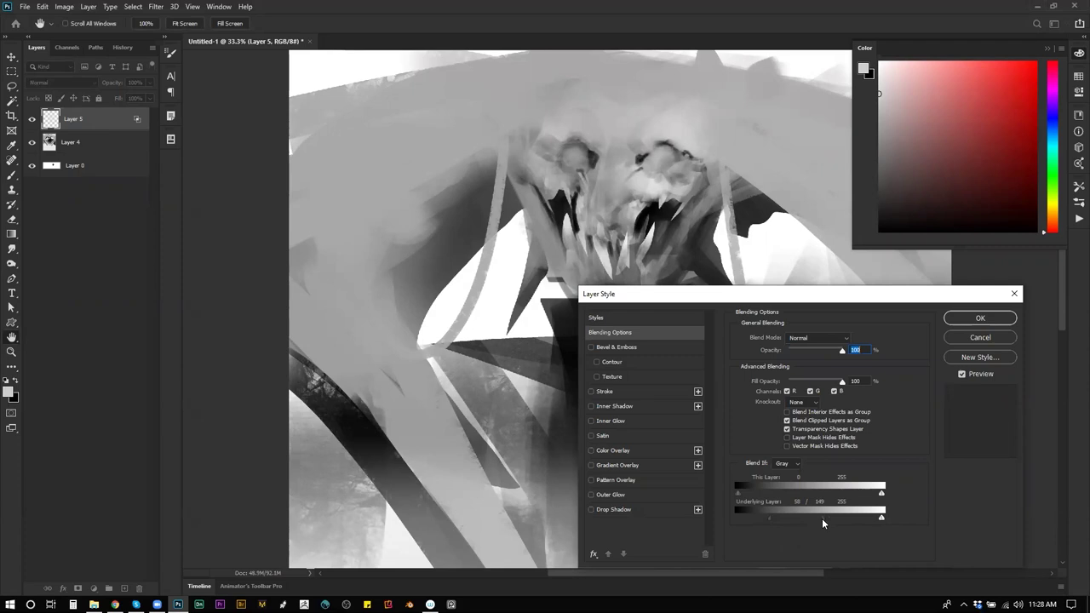
left_click(980, 318)
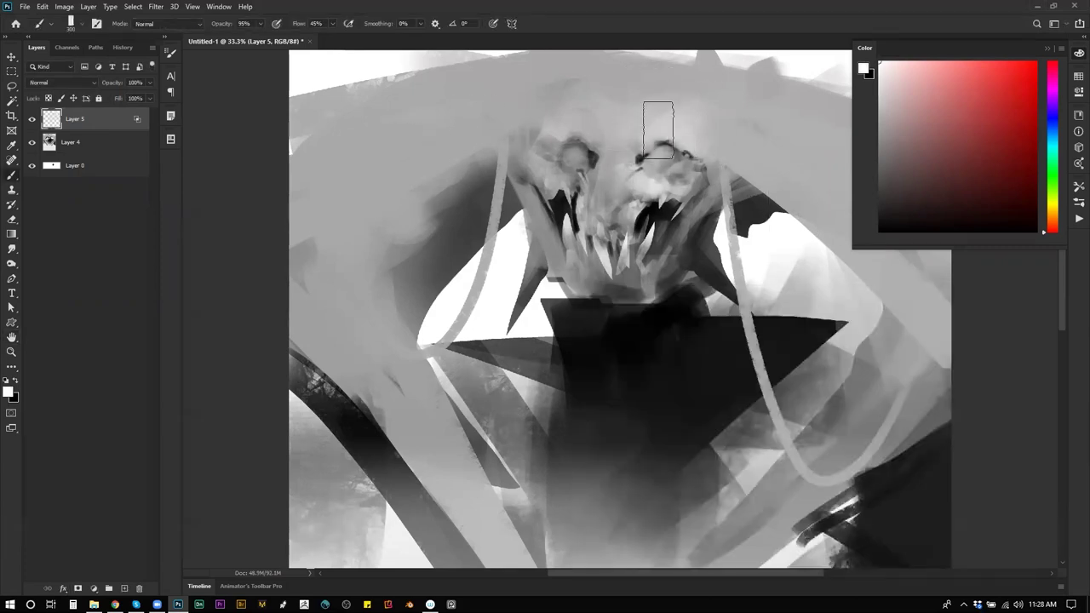
Brush sampled light grey over the forehead and try a black stroke across the face, undoing the last stroke.
left_click(609, 140, "alt")
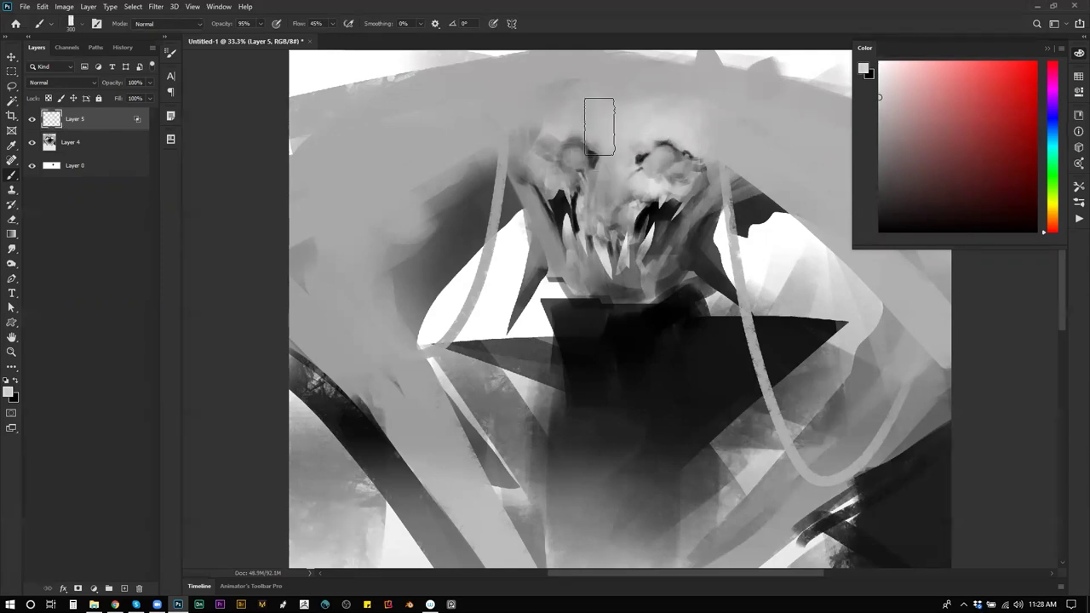
key("d")
mouse_move(550, 147)
left_mouse_down()
mouse_move(552, 133)
mouse_move(588, 223)
mouse_move(639, 216)
left_mouse_up()
key("]")
key("ctrl+z")
Flip the canvas horizontally to check the whole creature.
key("alt+space")
key("z")
left_click(660, 258, "alt")
left_click(666, 257, "alt")
left_click(672, 256, "alt")
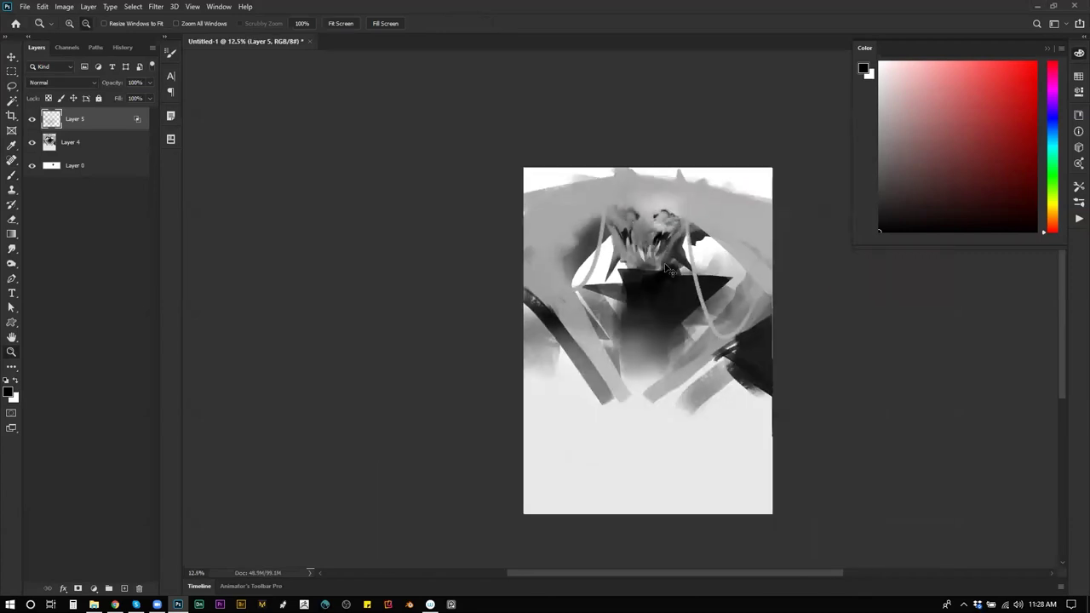
left_click(669, 271)
key("b")
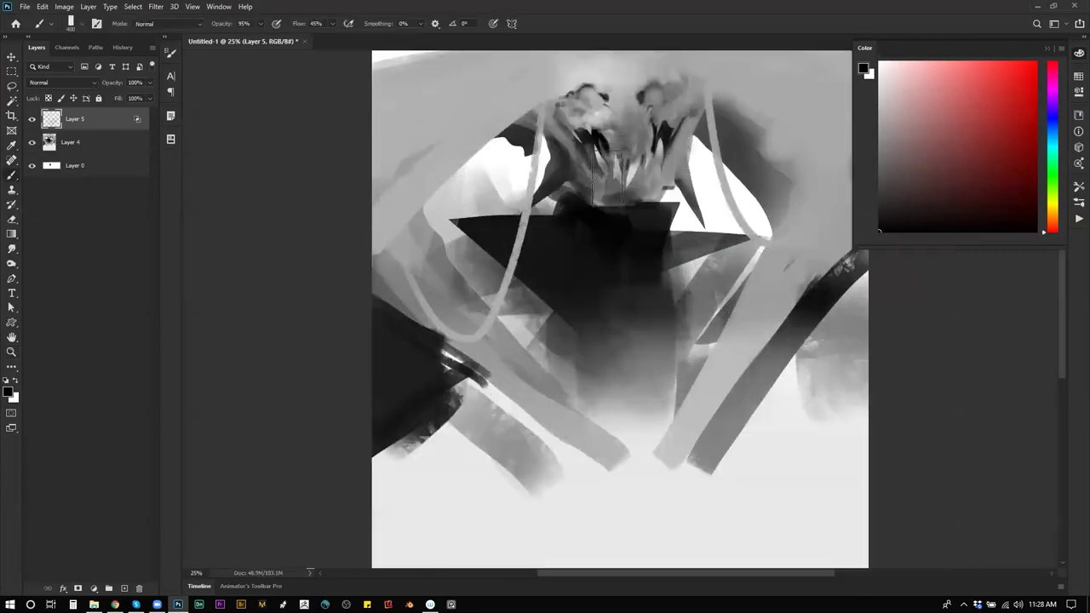
left_click_drag(579, 147, 565, 241)
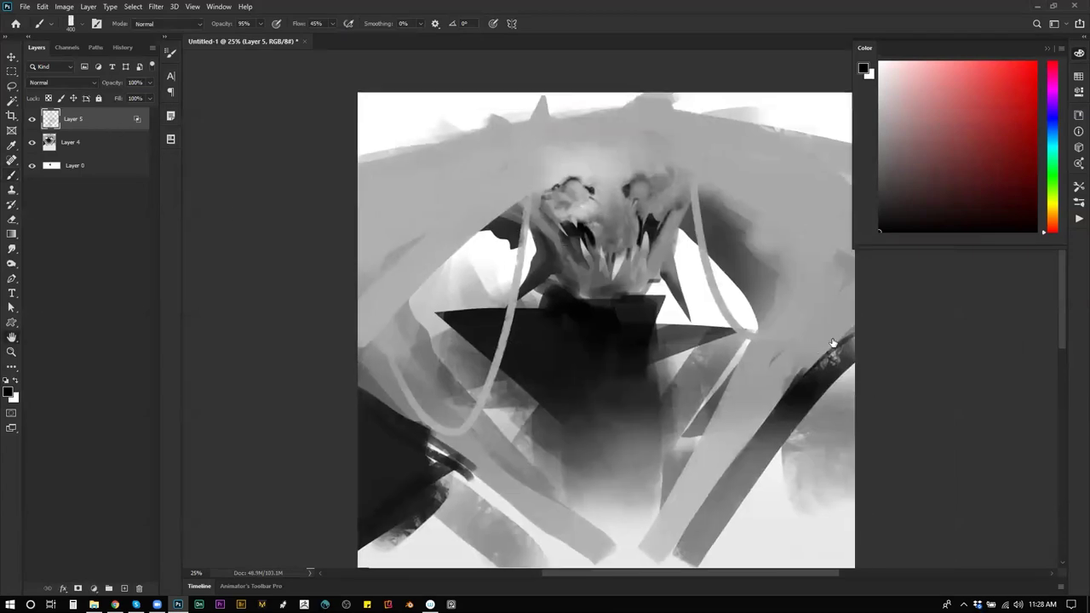
Split Layer 5's underlying-layer white Blend If value to about 188 / 232.
key("ctrl+alt+b")
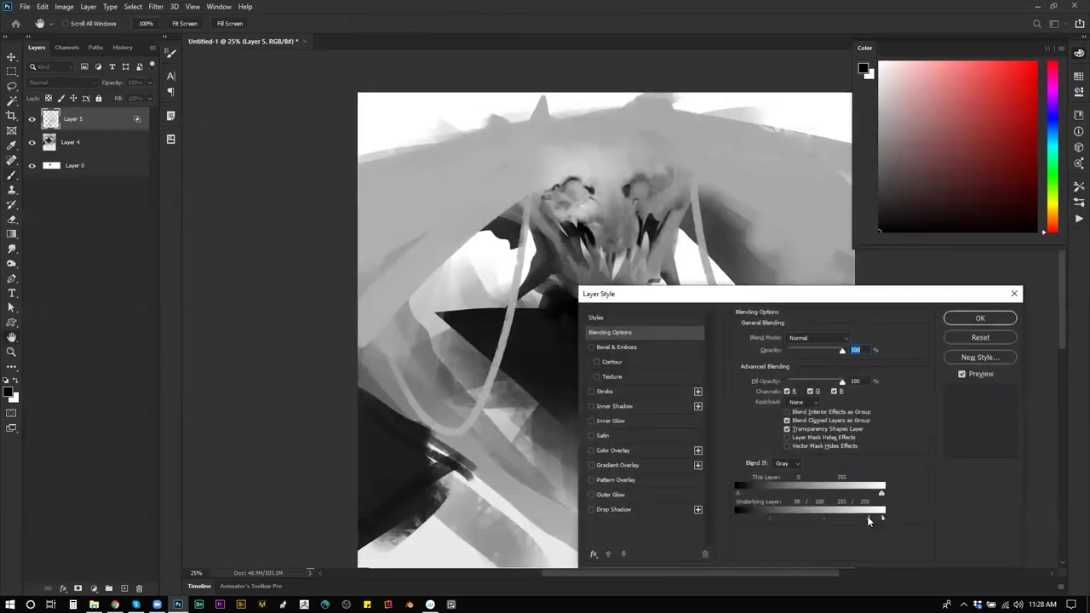
mouse_move(855, 519)
left_mouse_down()
mouse_move(843, 519)
mouse_move(868, 518)
left_mouse_up()
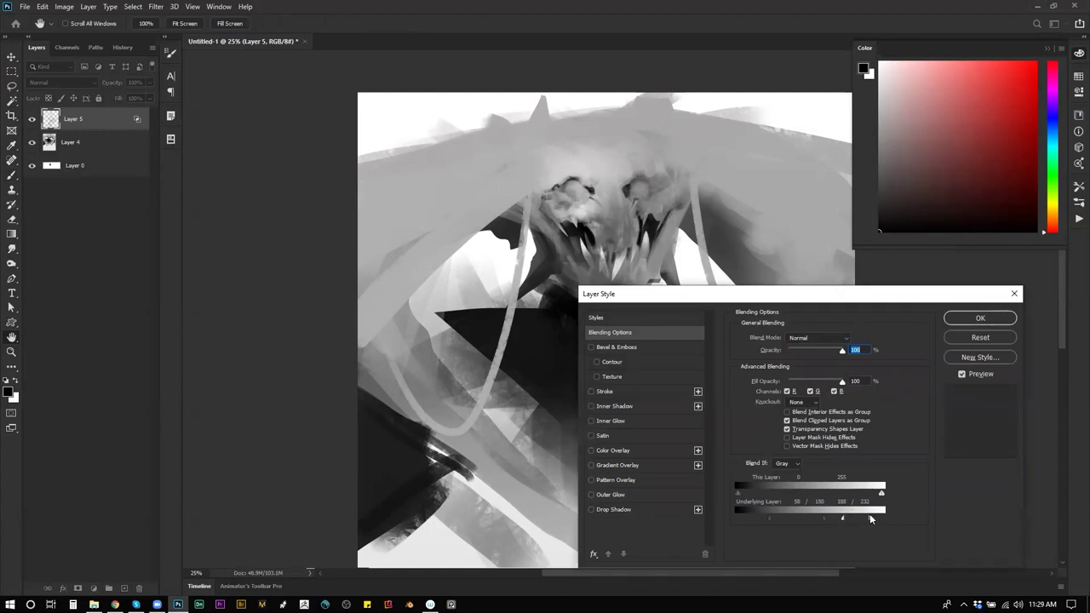
left_click_drag(870, 519, 868, 519)
key("alt")
left_click(980, 317)
Paint small white highlights on the eye, muzzle and outer side of the head on Layer 4 with a much smaller brush.
key("z")
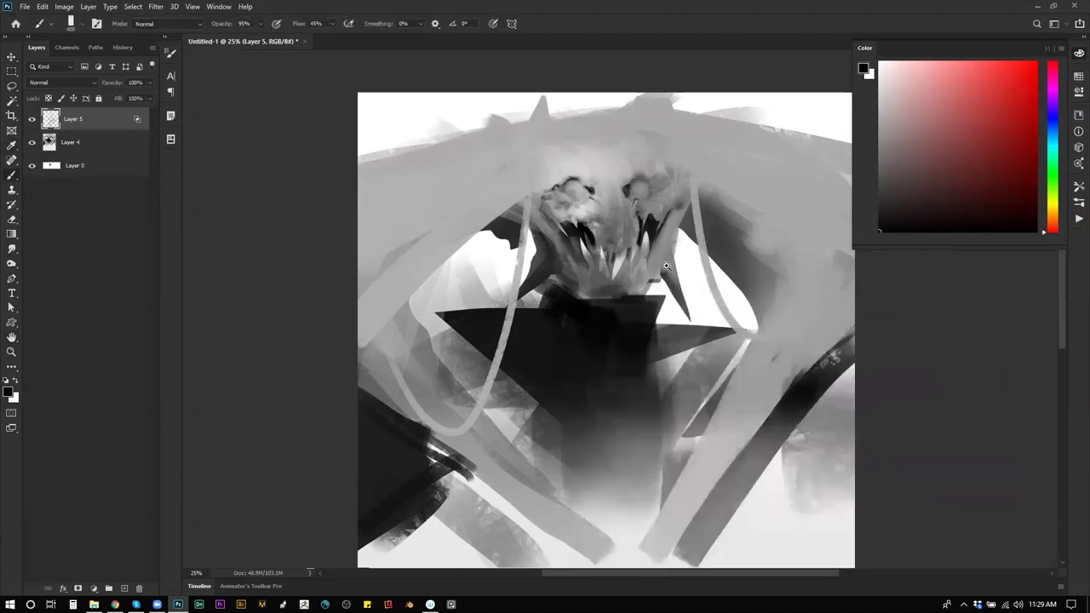
left_click(667, 261)
key("b")
left_click(100, 149)
key("x")
key("[")
key("[")
key("[")
key("[")
key("[")
key("[")
key("[")
key("[")
key("[")
key("[")
key("[")
key("[")
key("[")
key("[")
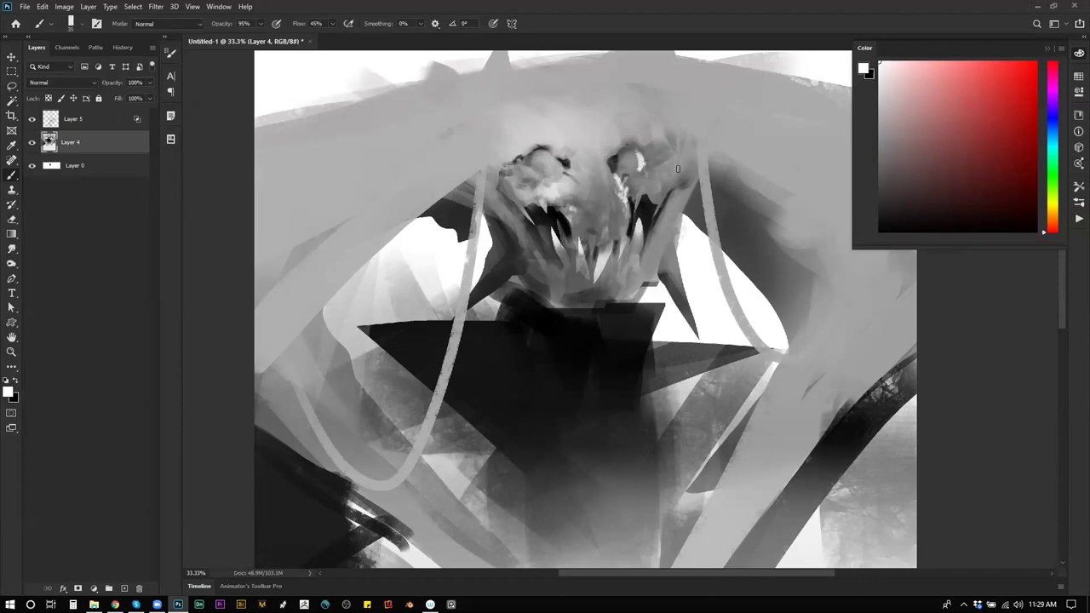
mouse_move(667, 173)
left_mouse_down()
mouse_move(654, 200)
mouse_move(669, 174)
left_mouse_up()
left_click_drag(661, 130, 680, 154)
left_click(674, 134, "alt")
Flip the canvas horizontally to review the new highlights.
key("z")
left_click(628, 281, "alt")
left_click(626, 293, "alt")
left_click(620, 316, "alt")
key("ctrl+shift+h")
left_click(579, 298)
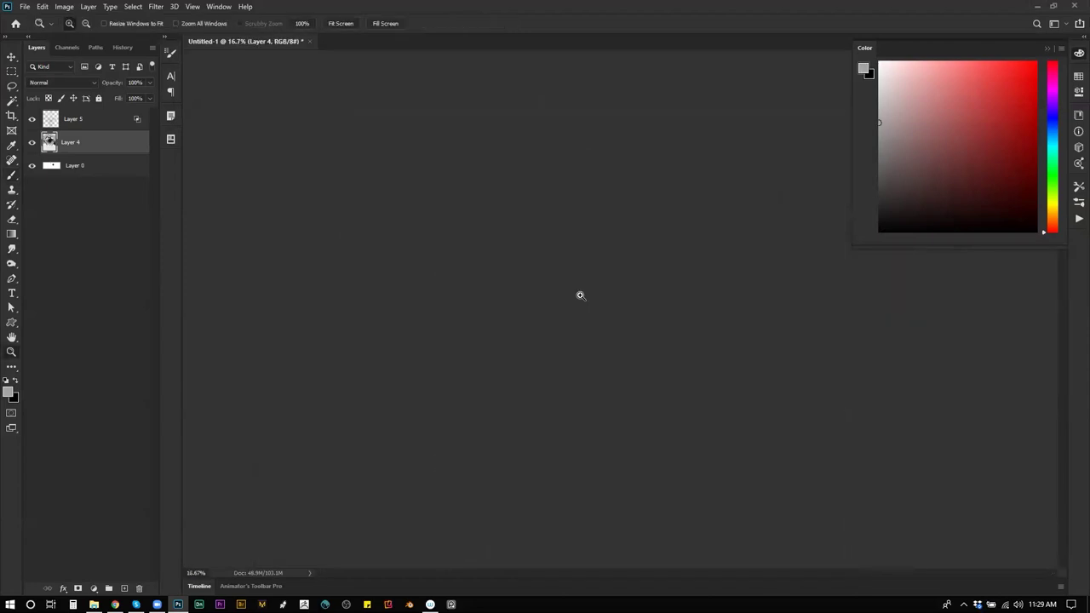
left_click(580, 295)
Paint sampled light and mid grey strokes down the outer edge of the jaw.
key("b")
left_click_drag(581, 163, 570, 275)
left_click(530, 242, "alt")
left_click_drag(528, 199, 549, 255)
mouse_move(533, 203)
left_mouse_down()
mouse_move(560, 271)
mouse_move(533, 205)
left_mouse_up()
left_click(546, 220, "alt")
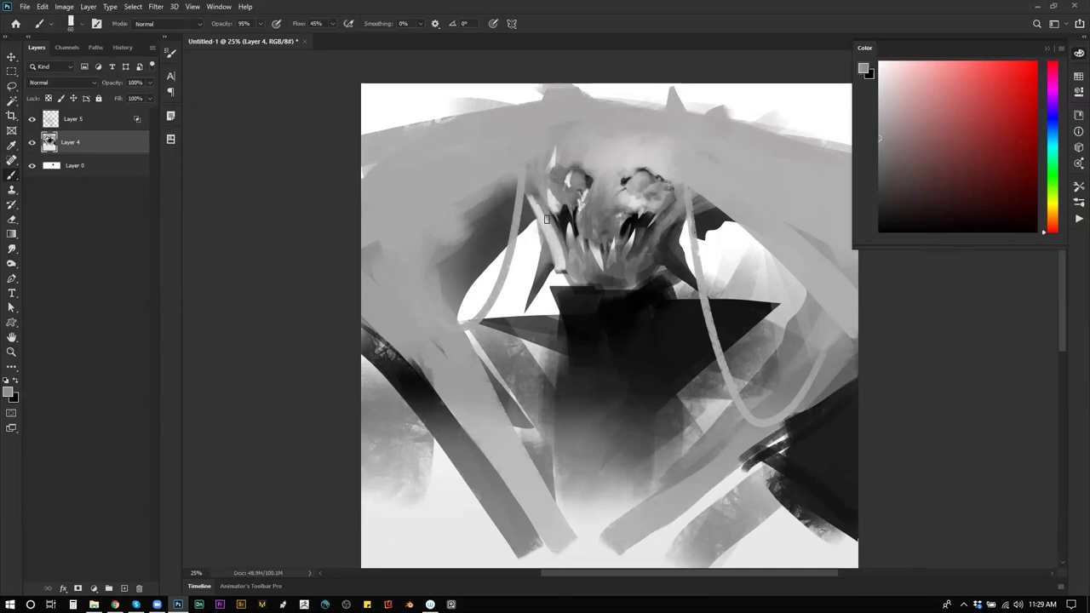
left_click(560, 260, "alt")
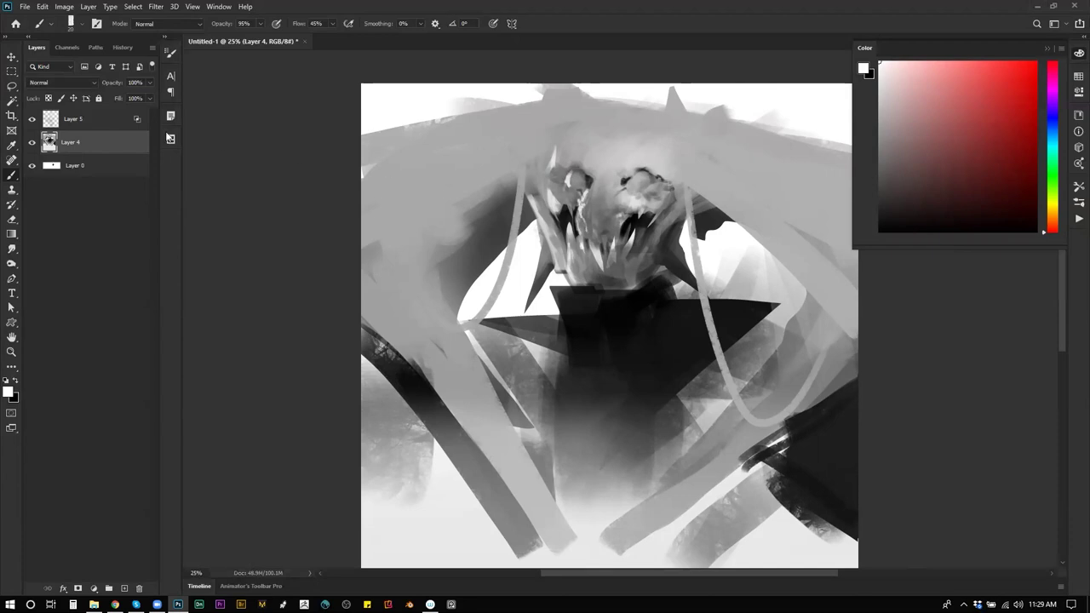
On Layer 5, brush sampled grey and black over the area around the eye and muzzle to tone the highlights.
left_click(97, 125)
key("x")
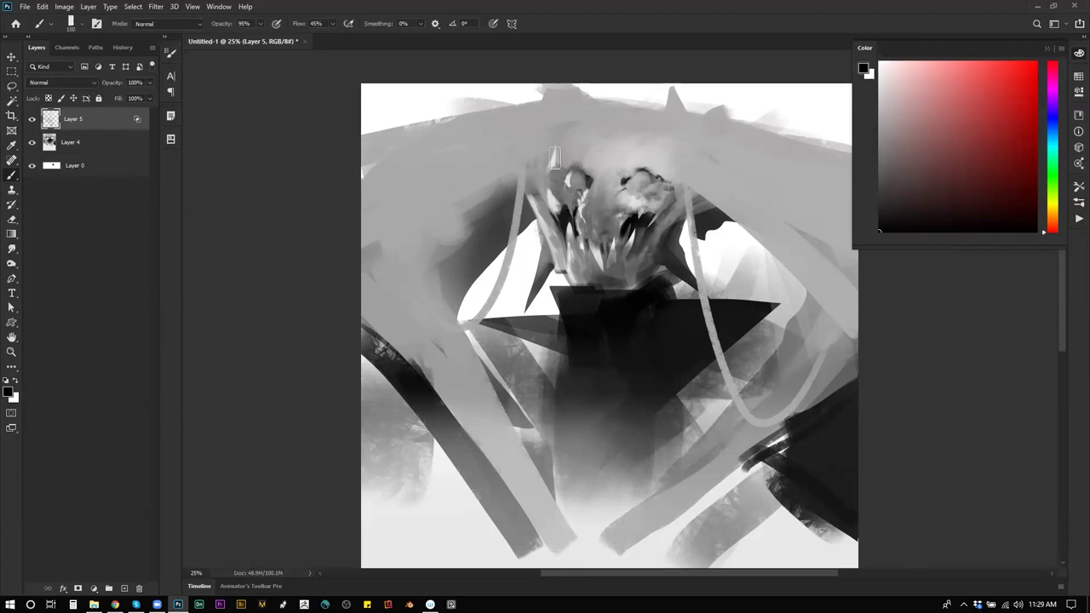
left_click(567, 153, "alt")
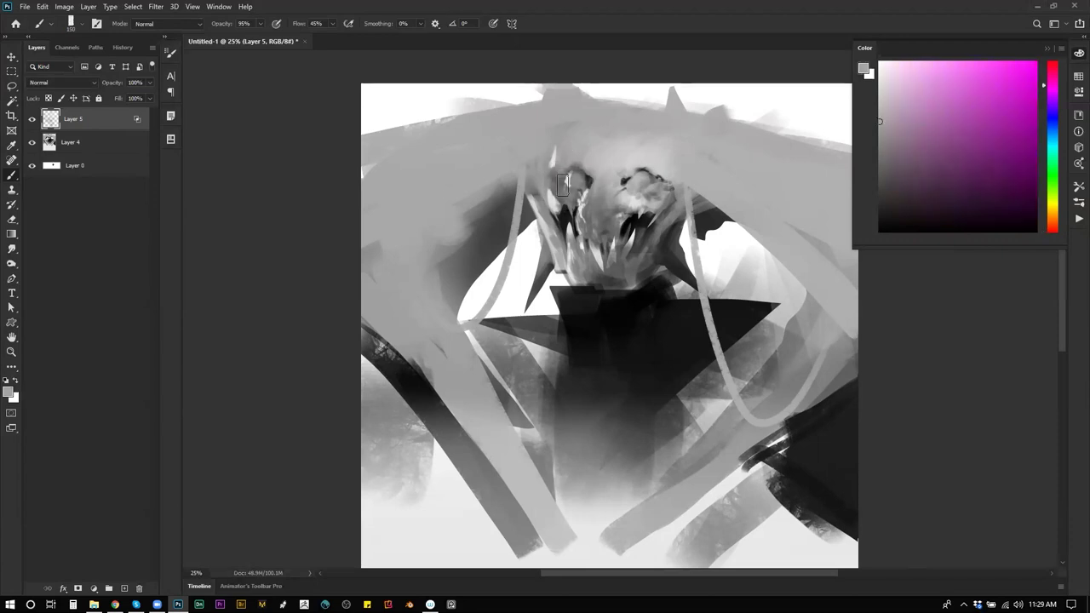
key("d")
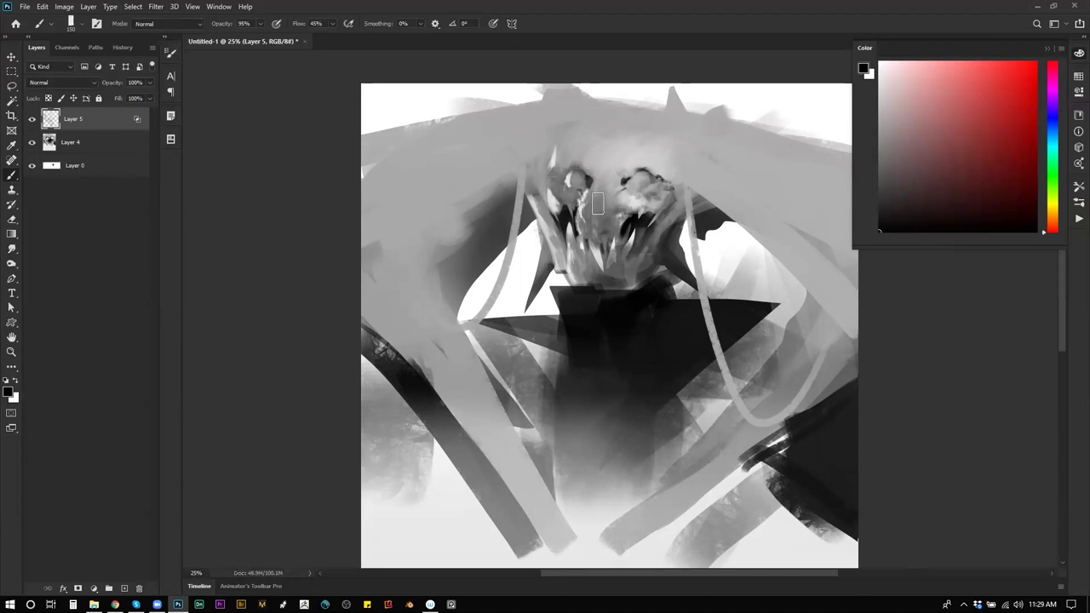
Flip the canvas horizontally back and forth to compare the whole composition, leaving it mirrored.
key("z")
left_click(638, 245, "alt")
left_click(639, 245, "alt")
key("ctrl+shift+h")
key("b")
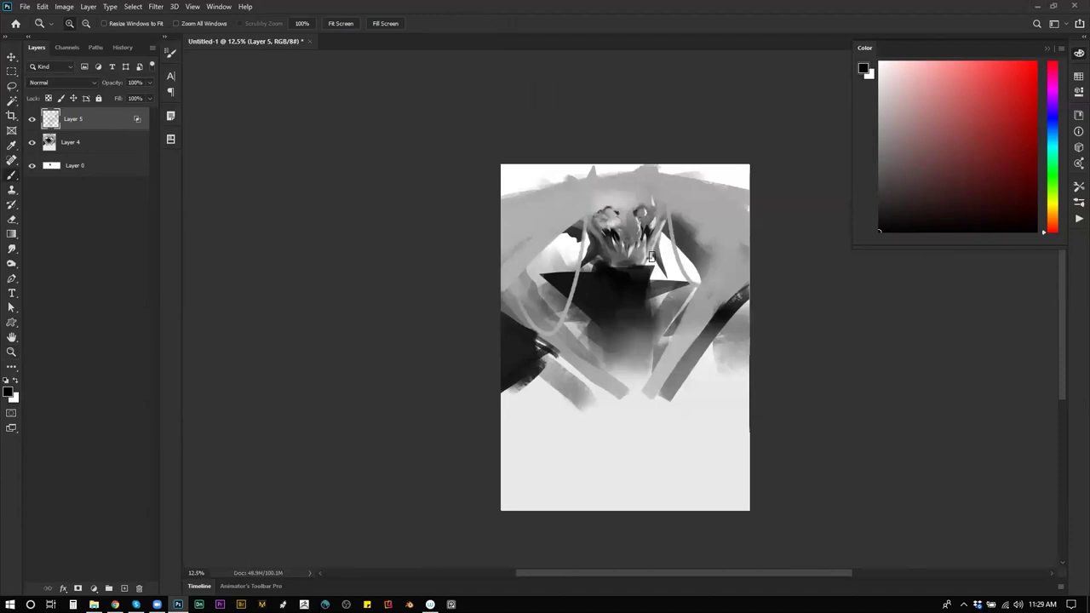
key("z")
left_click(649, 259)
key("ctrl+shift+h")
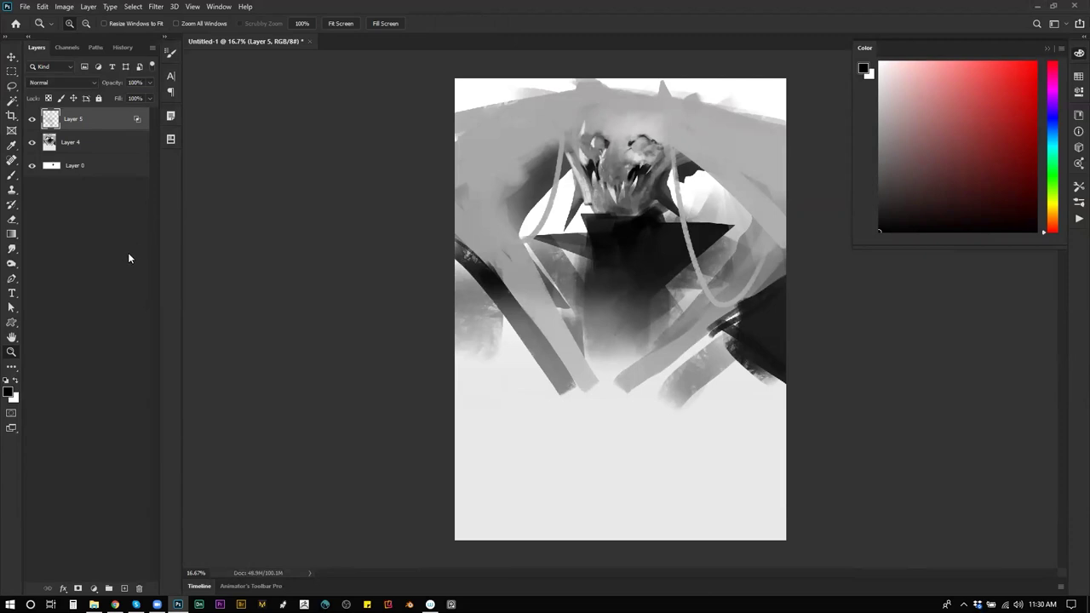
key("ctrl+shift+h")
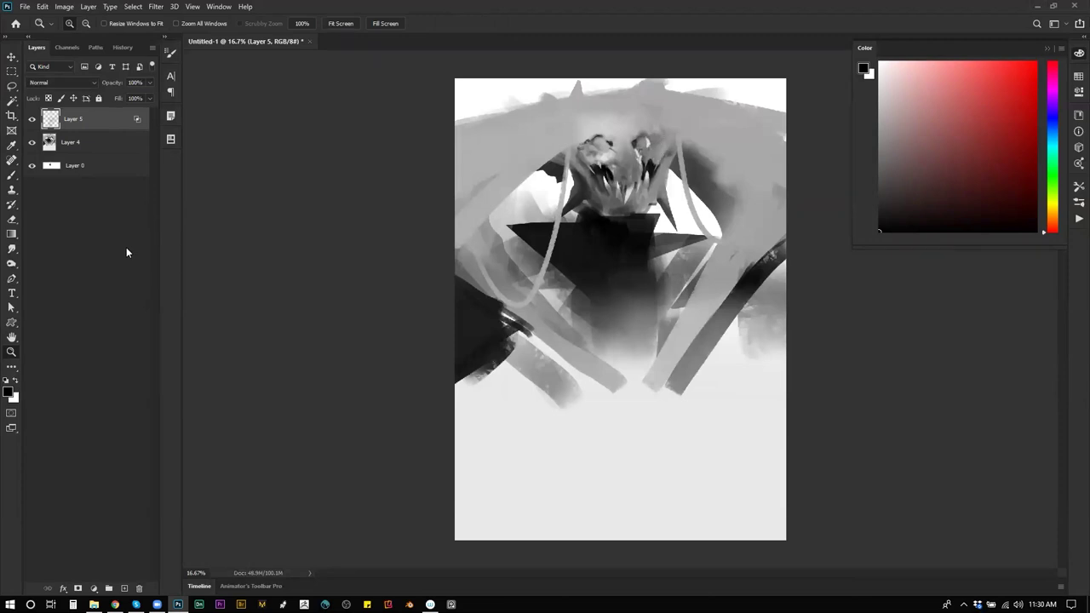
Merge Layer 5 with Layer 4, and brush sampled grey over the white muzzle highlights.
left_click(91, 139, "shift")
key("ctrl+e")
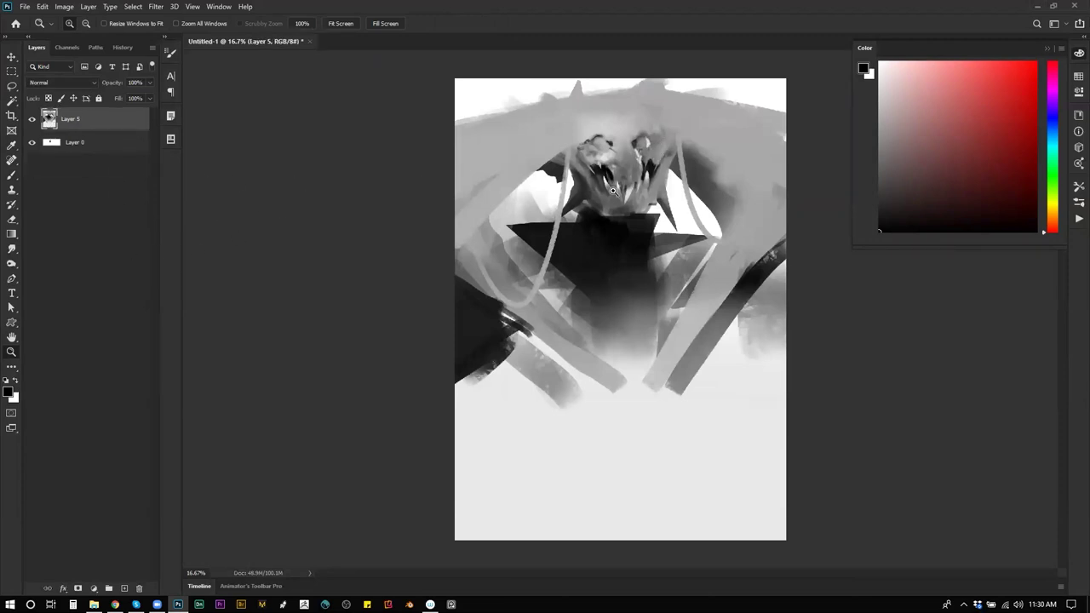
left_click(640, 188)
left_click(641, 188)
left_click_drag(641, 187, 563, 250)
key("b")
left_click(576, 209, "alt")
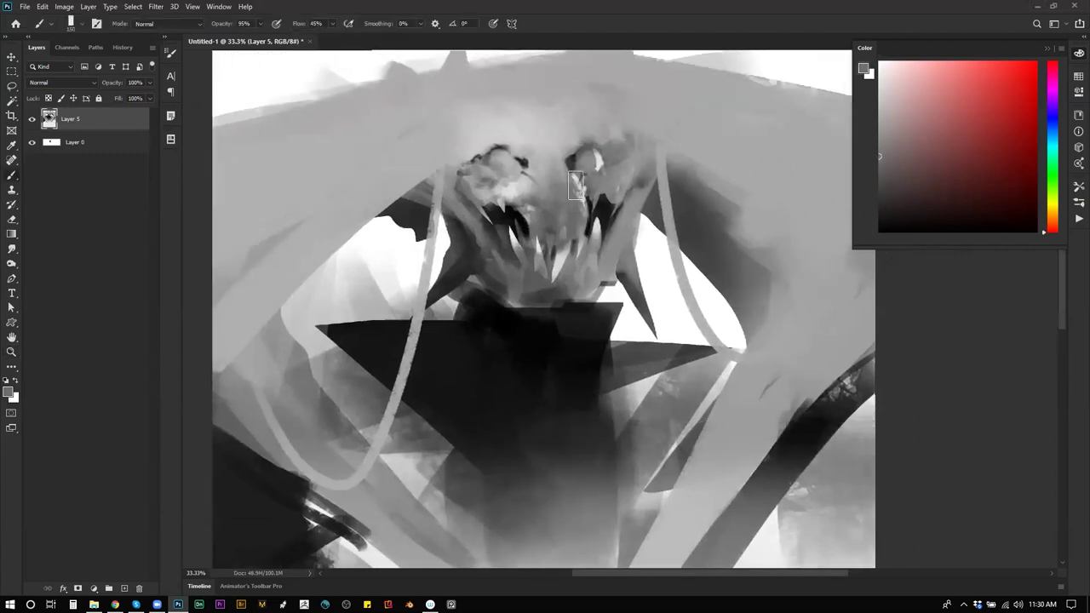
key("d")
Lasso the fanged mouth area below the eye, brush black shading inside the selection with a progressively smaller brush, and deselect.
key("z")
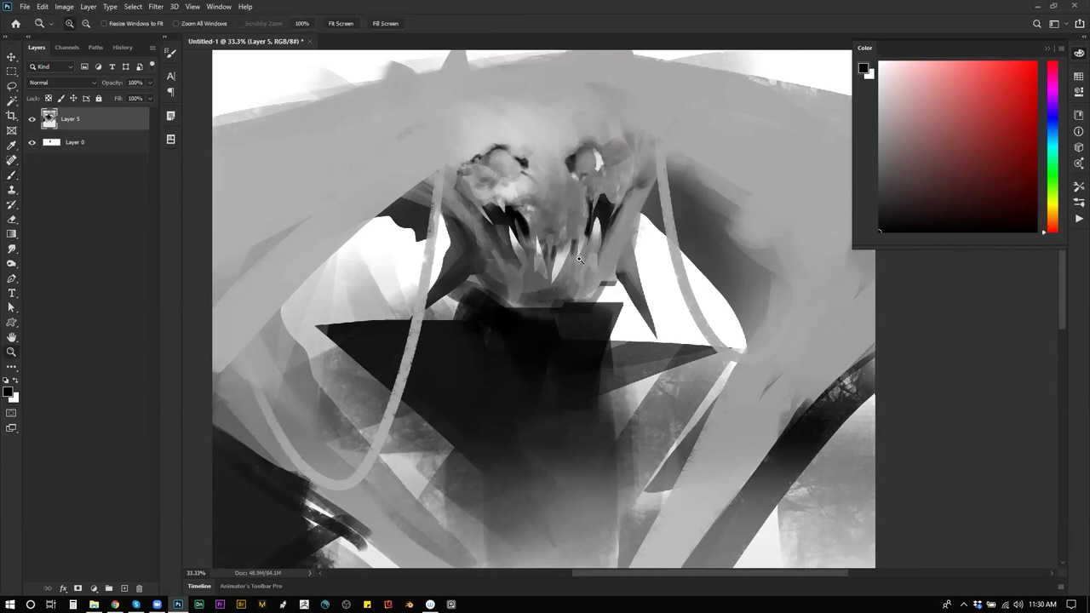
left_click(587, 253, "alt")
left_click(588, 253, "alt")
left_click(552, 276)
left_click(600, 210)
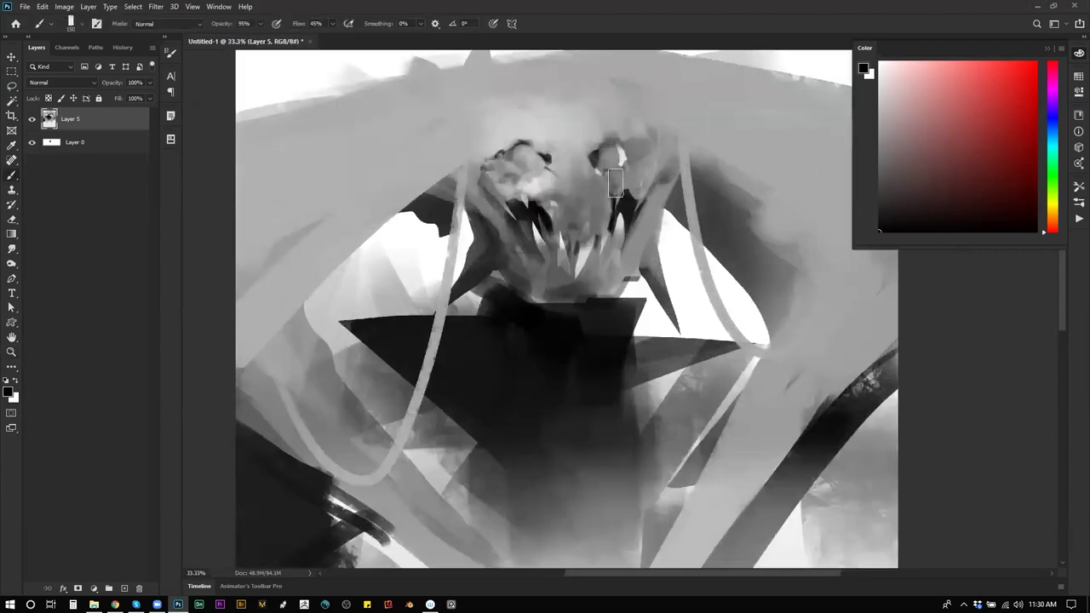
key("l")
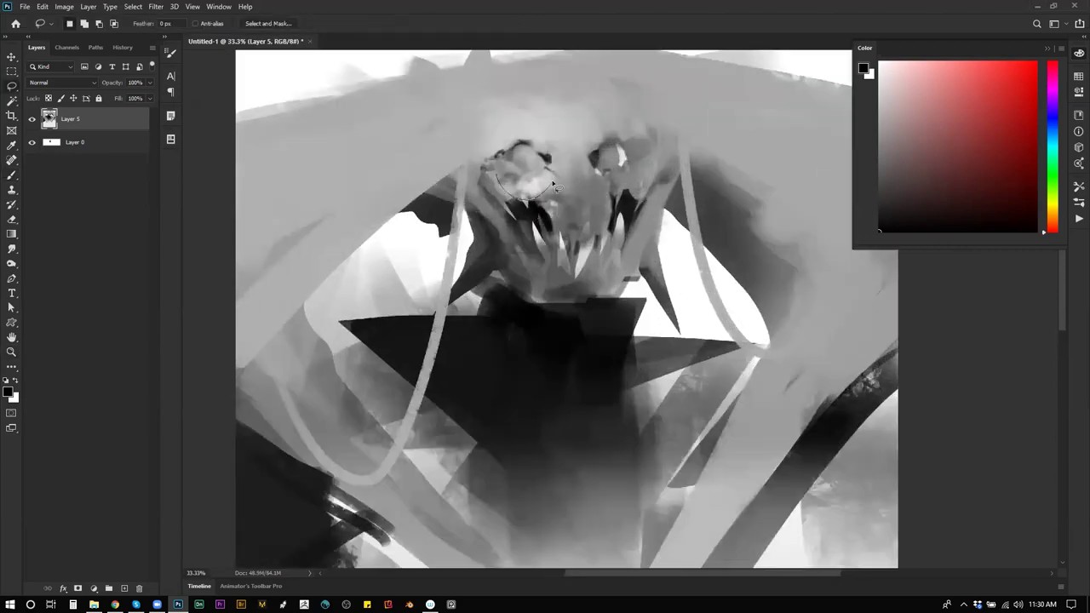
mouse_move(577, 190)
left_mouse_down()
mouse_move(582, 224)
mouse_move(507, 275)
left_mouse_up()
key("b")
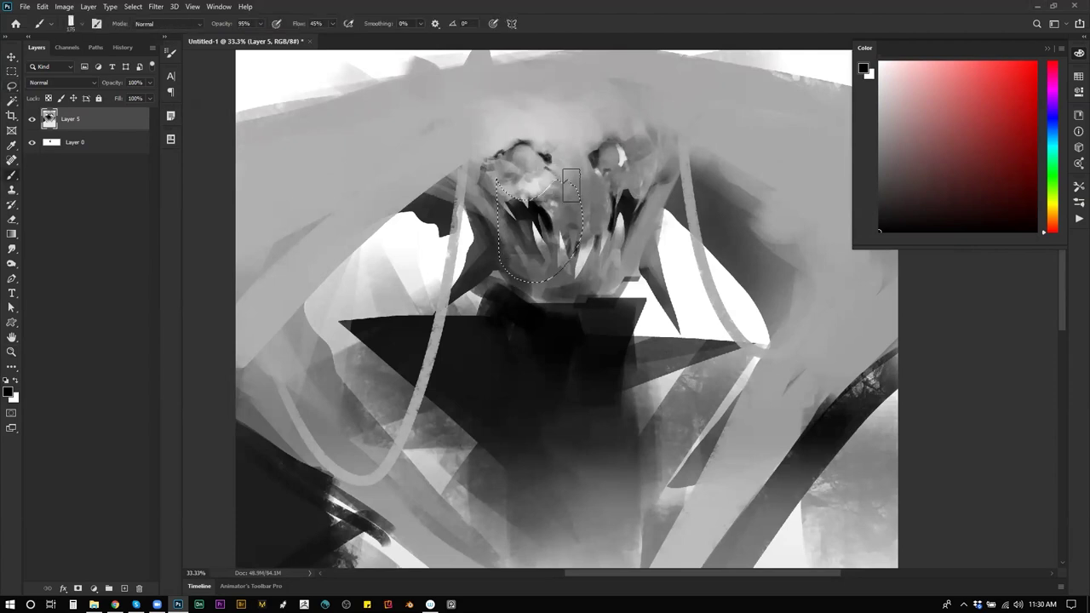
key("ctrl+d")
key("ctrl+z")
key("ctrl+z")
key("bracketleft")
key("bracketleft")
key("bracketleft")
key("bracketleft")
key("bracketleft")
key("bracketleft")
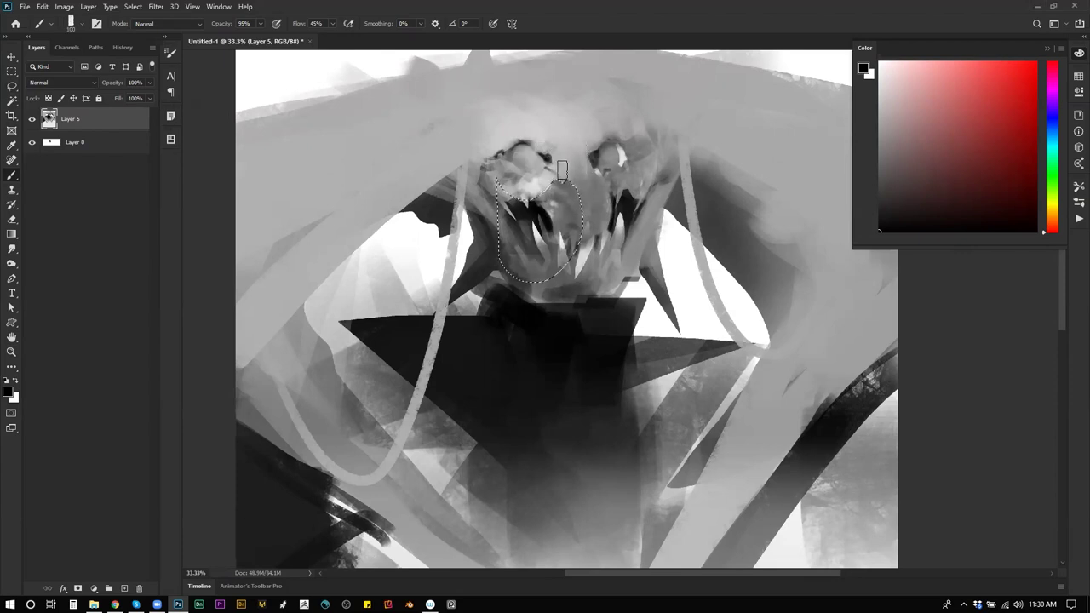
key("ctrl+d")
Brush fine sampled grey strokes over the cheek and muzzle, and a small black stroke along the eye socket's upper rim.
left_click(552, 170, "alt")
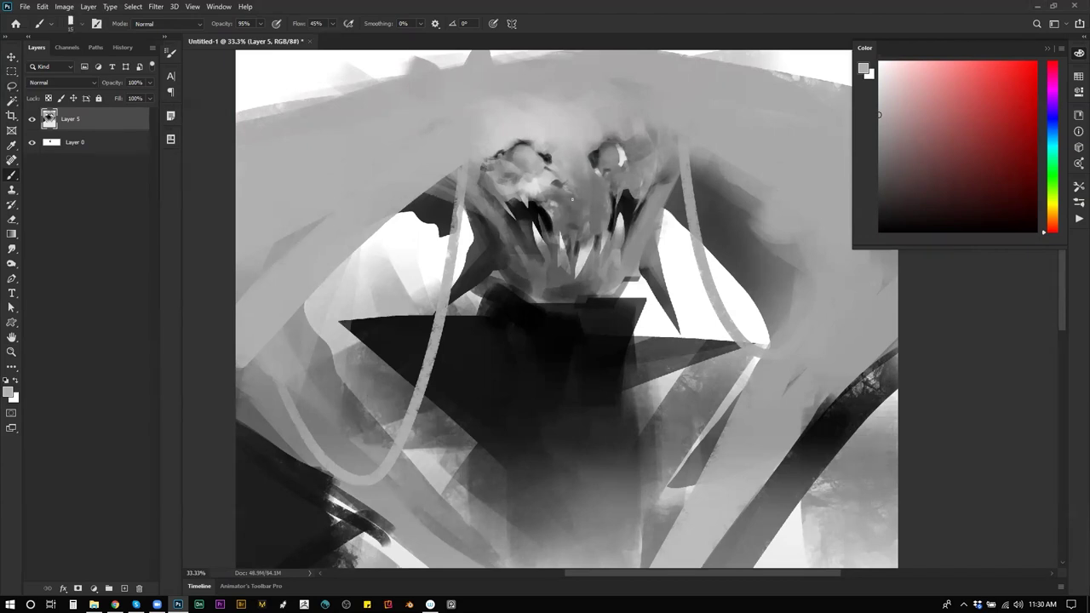
key("d")
left_click(562, 177, "alt")
key("]")
key("]")
key("d")
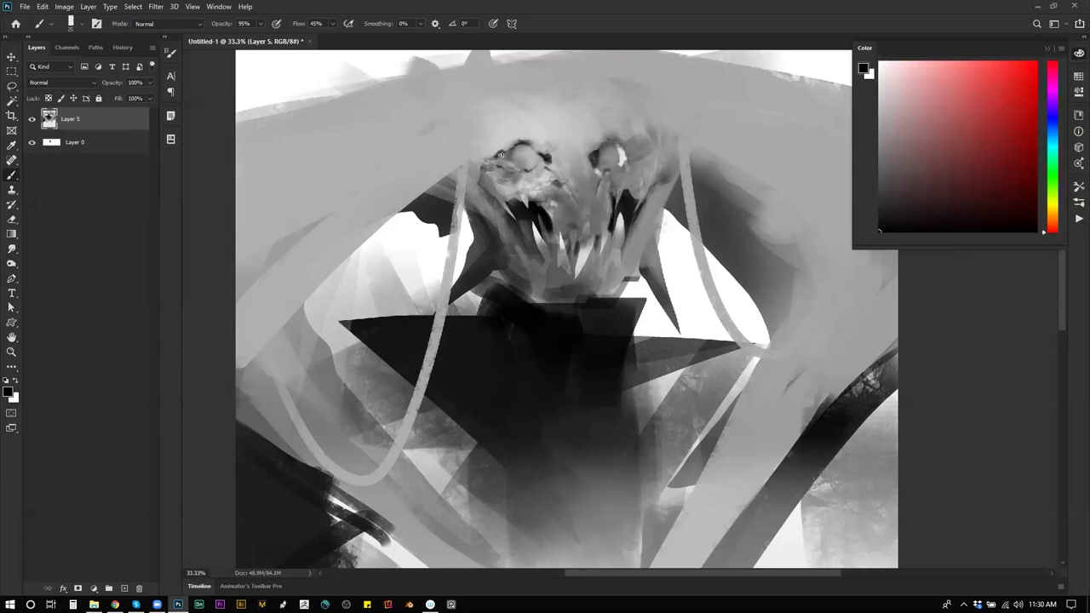
left_click_drag(522, 143, 495, 158)
Enlarge the brush and paint sampled light greys over the brow and forehead above the eye.
key("]")
key("]")
key("]")
key("]")
key("]")
key("]")
key("]")
key("]")
key("]")
left_click(499, 146, "alt")
left_click(516, 118, "alt")
left_click(472, 143, "alt")
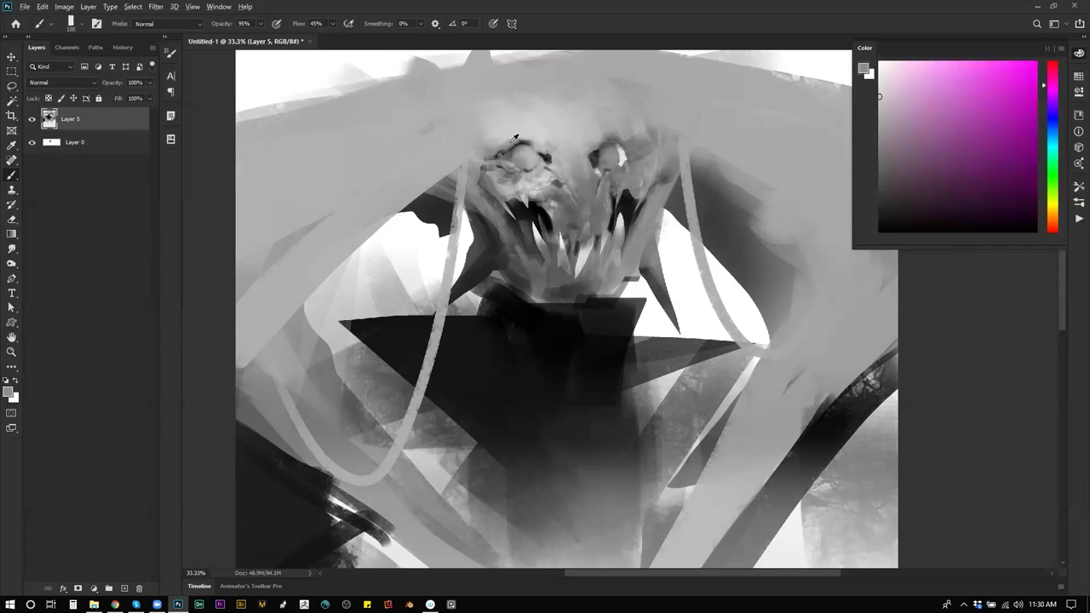
left_click(501, 106, "alt")
key("]")
key("]")
key("]")
key("]")
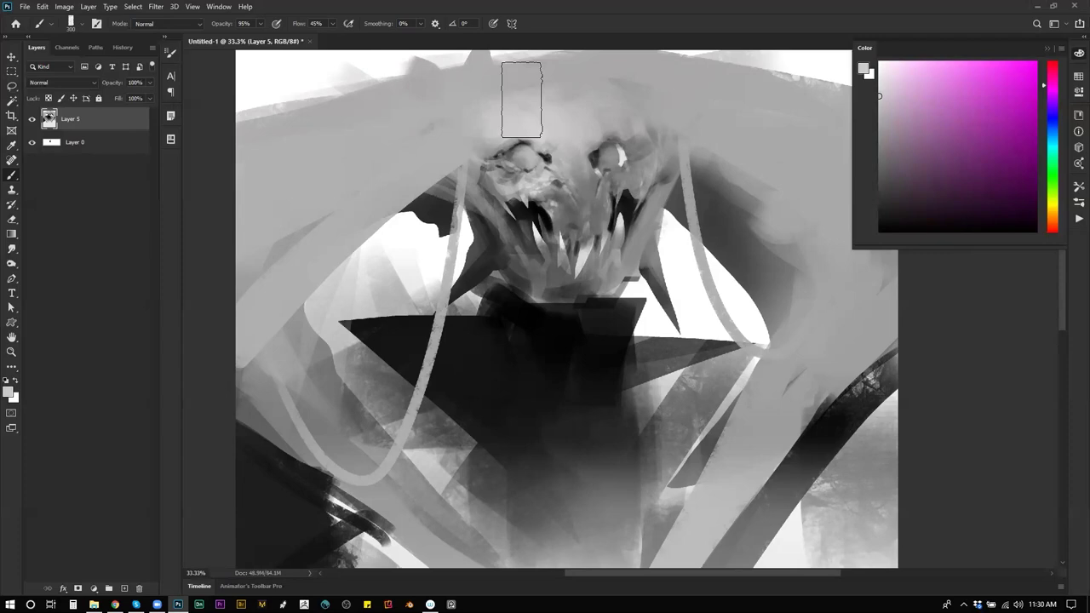
left_click(489, 96, "alt")
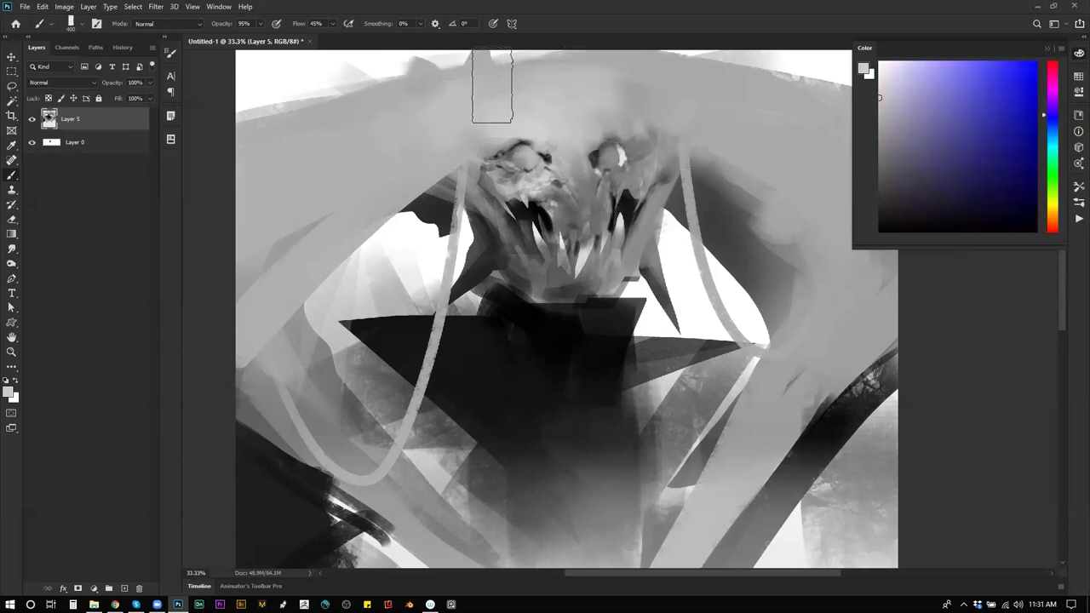
Flip the canvas horizontally and brush light grey from the forehead along the adjoining shoulder.
key("z")
left_click(677, 209, "alt")
key("ctrl+shift+h")
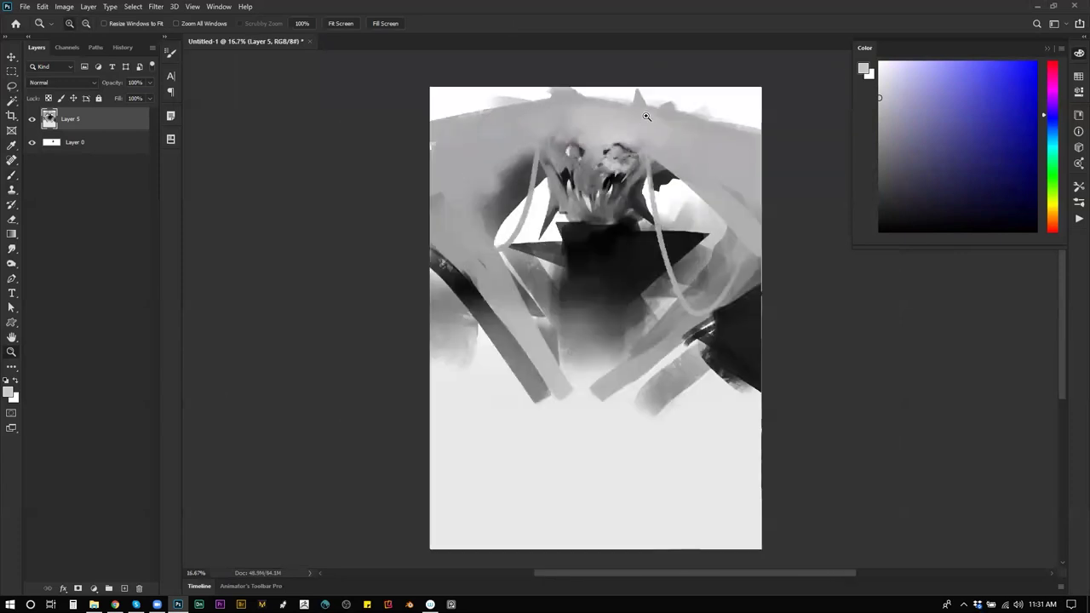
key("b")
mouse_move(667, 115)
left_mouse_down()
mouse_move(745, 116)
mouse_move(807, 146)
left_mouse_up()
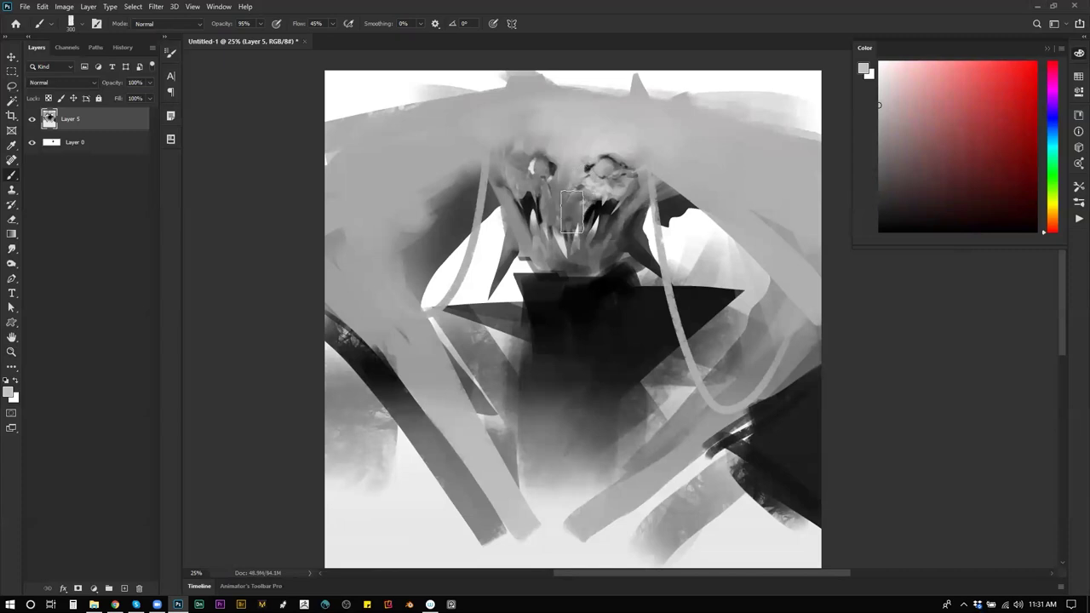
Brush black shading around the muzzle and mouth corner, and undo the last stroke.
left_click(559, 230)
key("d")
key("[")
left_click_drag(597, 208, 560, 231)
key("]")
key("ctrl+z")
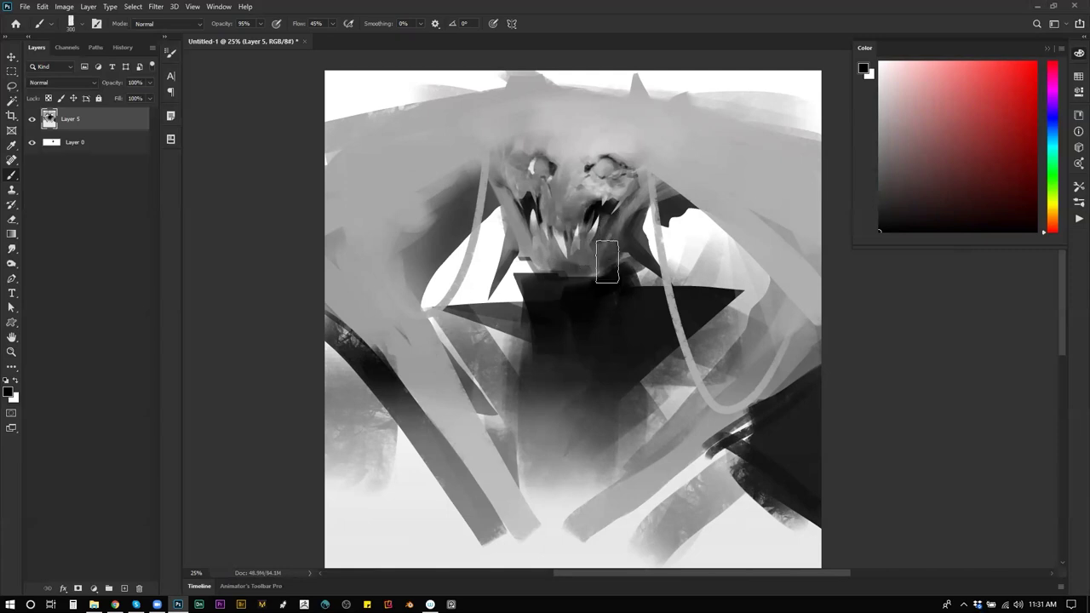
Brush sampled black strokes down the side of the neck, from the jaw corner beside the hanging cord onto the collar.
left_click(594, 263, "alt")
key("[")
key("[")
key("[")
key("[")
left_click_drag(643, 239, 640, 299)
left_click_drag(644, 218, 654, 323)
key("ctrl+z")
left_click(647, 284, "alt")
mouse_move(639, 217)
left_mouse_down()
mouse_move(653, 323)
mouse_move(656, 306)
left_mouse_up()
left_click_drag(640, 253, 617, 291)
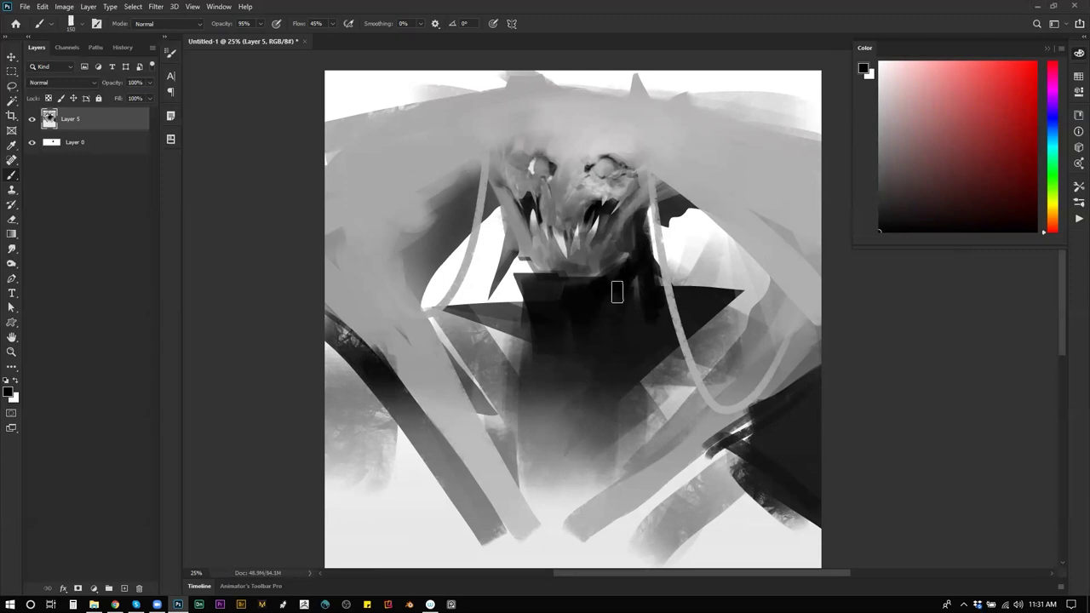
Try a narrow black stroke down the opposite jaw spike and undo it.
key("[")
key("[")
key("[")
mouse_move(511, 229)
left_mouse_down()
mouse_move(528, 280)
mouse_move(514, 270)
mouse_move(516, 255)
mouse_move(502, 298)
left_mouse_up()
key("ctrl+z")
key("ctrl+z")
Paint thick black strokes from the jaw along the collar and diagonally across the chest.
key("]")
key("]")
mouse_move(524, 258)
left_mouse_down()
mouse_move(511, 298)
mouse_move(524, 279)
mouse_move(456, 327)
left_mouse_up()
mouse_move(455, 326)
left_mouse_down()
mouse_move(530, 305)
mouse_move(494, 315)
mouse_move(624, 451)
left_mouse_up()
key("]")
key("]")
key("]")
key("]")
key("]")
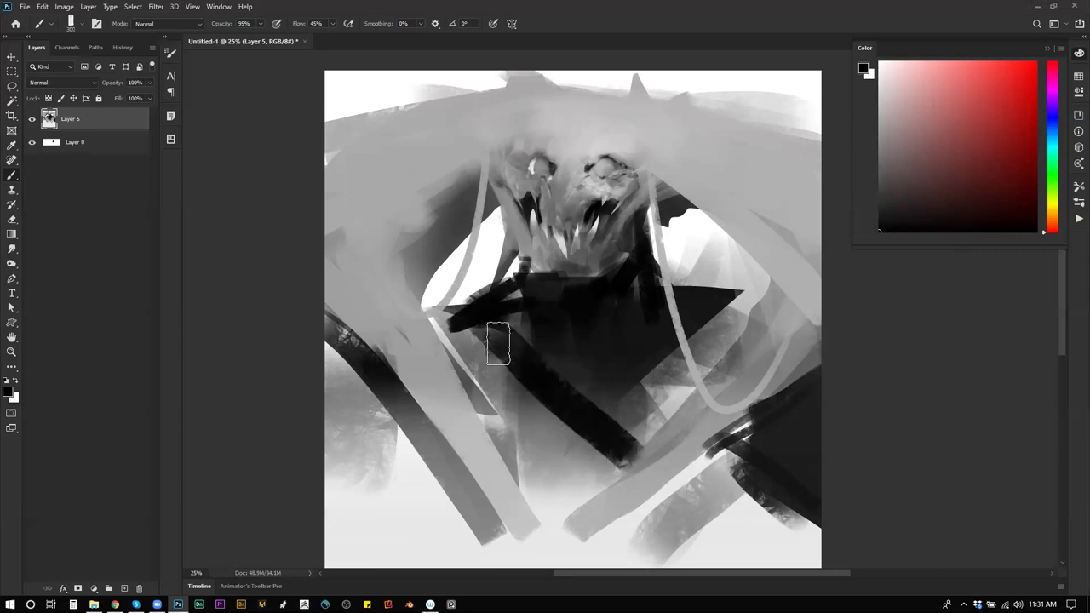
left_click_drag(499, 345, 508, 399)
Flip the canvas horizontally and paint a sampled light grey band rising from the dark arm to the shoulder.
key("ctrl+shift+h")
left_click(458, 166, "alt")
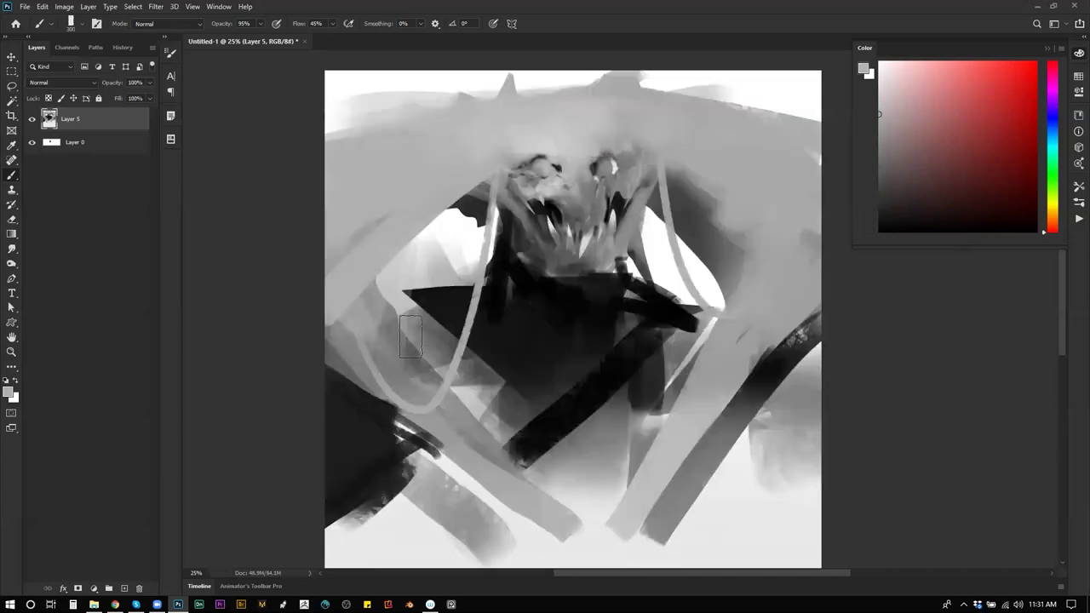
left_click_drag(378, 466, 452, 206)
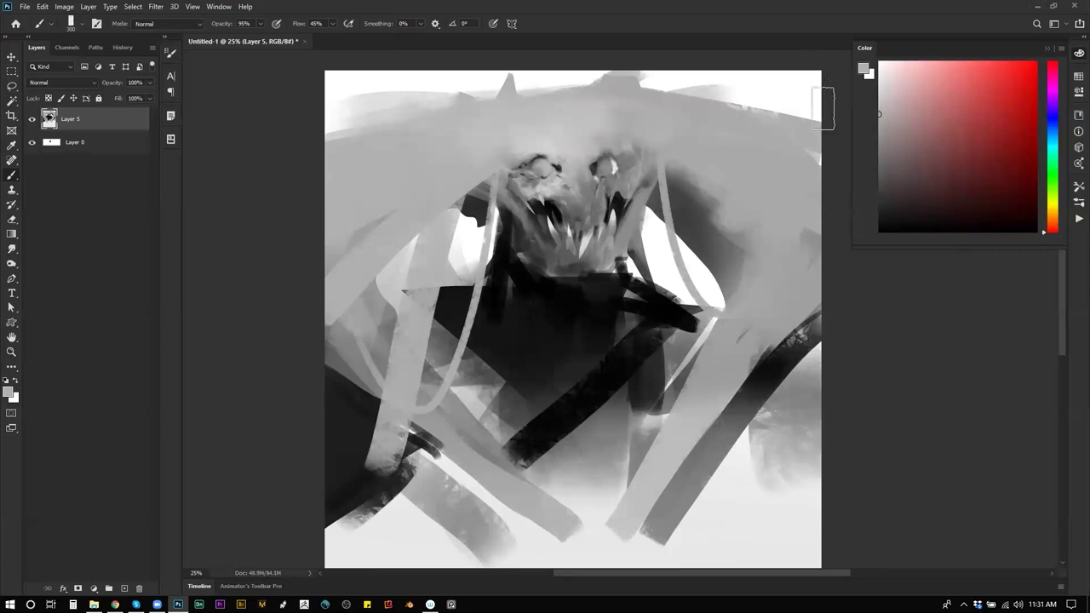
Brush sampled grey over the white background above both shoulders.
left_click(448, 129, "alt")
mouse_move(396, 116)
left_mouse_down()
mouse_move(337, 110)
mouse_move(388, 92)
left_mouse_up()
left_click_drag(744, 119, 769, 110)
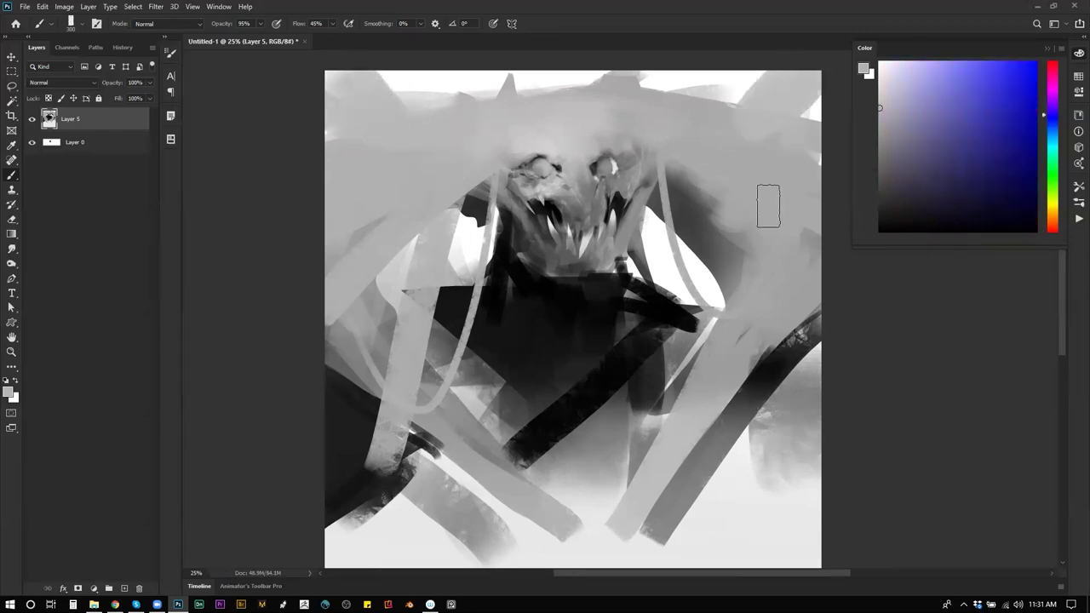
Lasso a large rounded shape over the shoulder beside the cord, shade it with a 1500 px black brush, and deselect.
mouse_move(322, 124)
left_mouse_down()
mouse_move(386, 157)
mouse_move(477, 418)
mouse_move(302, 507)
left_mouse_up()
key("b")
key("d")
key("bracketright")
mouse_move(365, 147)
left_mouse_down()
mouse_move(408, 157)
mouse_move(438, 284)
mouse_move(340, 122)
mouse_move(432, 383)
mouse_move(409, 205)
left_mouse_up()
key("bracketright")
key("bracketright")
key("bracketright")
key("bracketright")
key("bracketright")
key("bracketright")
key("bracketright")
key("bracketright")
key("bracketright")
key("bracketright")
key("bracketright")
key("ctrl+d")
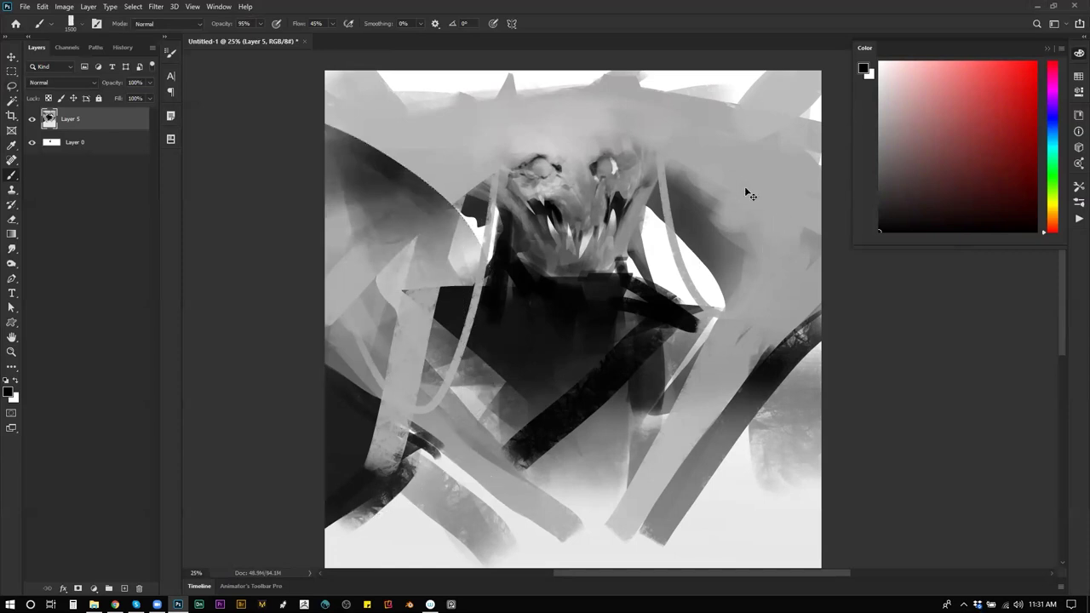
Lasso a tall curved shape over the opposite shoulder, brush black and dark grey shading into it, and deselect.
key("l")
left_click_drag(817, 66, 819, 518)
key("b")
mouse_move(766, 98)
left_mouse_down()
mouse_move(747, 235)
mouse_move(736, 148)
mouse_move(734, 173)
mouse_move(756, 293)
mouse_move(779, 136)
mouse_move(749, 134)
mouse_move(757, 420)
mouse_move(757, 394)
mouse_move(781, 445)
left_mouse_up()
key("ctrl+d")
left_click(793, 145, "alt")
mouse_move(793, 145)
left_mouse_down()
mouse_move(808, 243)
mouse_move(797, 277)
left_mouse_up()
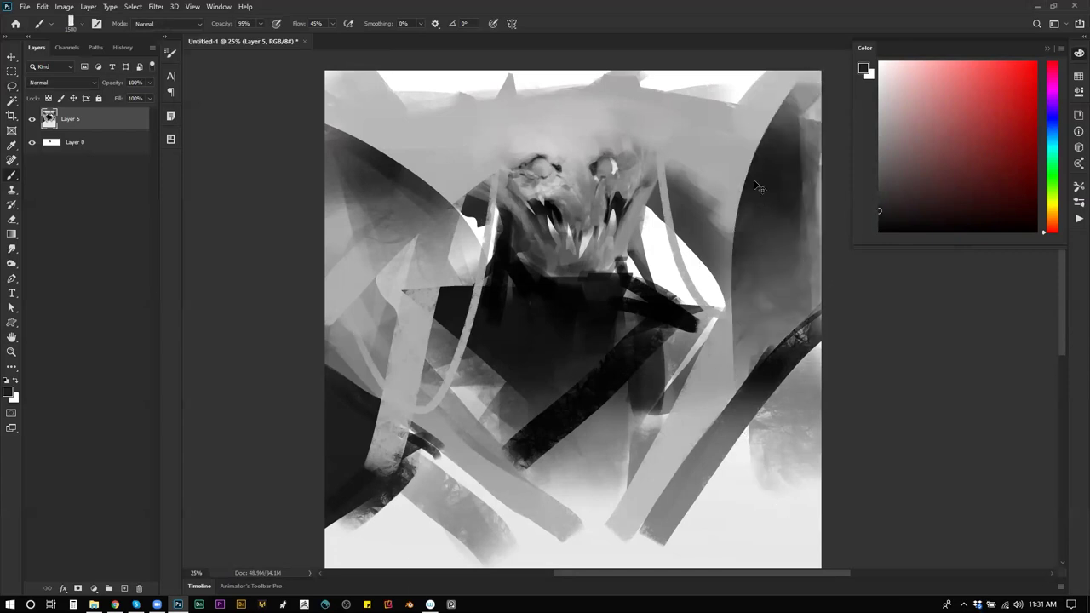
Switch to a soft round brush, enlarge it, and brush soft dark tone over the shoulder and arm beside the long cord.
right_click(682, 289)
left_click(830, 228)
left_click(397, 152)
key("bracketright")
key("bracketright")
key("bracketright")
key("bracketright")
key("bracketright")
key("bracketright")
key("bracketright")
key("bracketright")
key("bracketright")
key("bracketright")
key("bracketright")
key("bracketright")
key("bracketright")
key("bracketright")
key("bracketright")
key("bracketright")
key("bracketright")
key("bracketright")
key("bracketright")
key("bracketright")
key("bracketright")
key("bracketright")
mouse_move(418, 304)
left_mouse_down()
mouse_move(352, 255)
mouse_move(369, 339)
left_mouse_up()
left_click_drag(446, 399, 463, 432)
Brush soft sampled tone over the lower chest and down the opposite arm.
left_click(581, 403, "alt")
left_click_drag(557, 436, 516, 380)
mouse_move(776, 184)
left_mouse_down()
mouse_move(817, 112)
mouse_move(803, 414)
mouse_move(707, 520)
left_mouse_up()
Reduce the soft brush to 175 px and brush near-black tone around the upper sides of the face.
key("bracketleft")
key("bracketleft")
key("bracketleft")
key("bracketleft")
key("bracketleft")
key("bracketleft")
key("bracketleft")
key("bracketleft")
key("bracketleft")
key("bracketleft")
key("bracketleft")
key("bracketleft")
key("bracketleft")
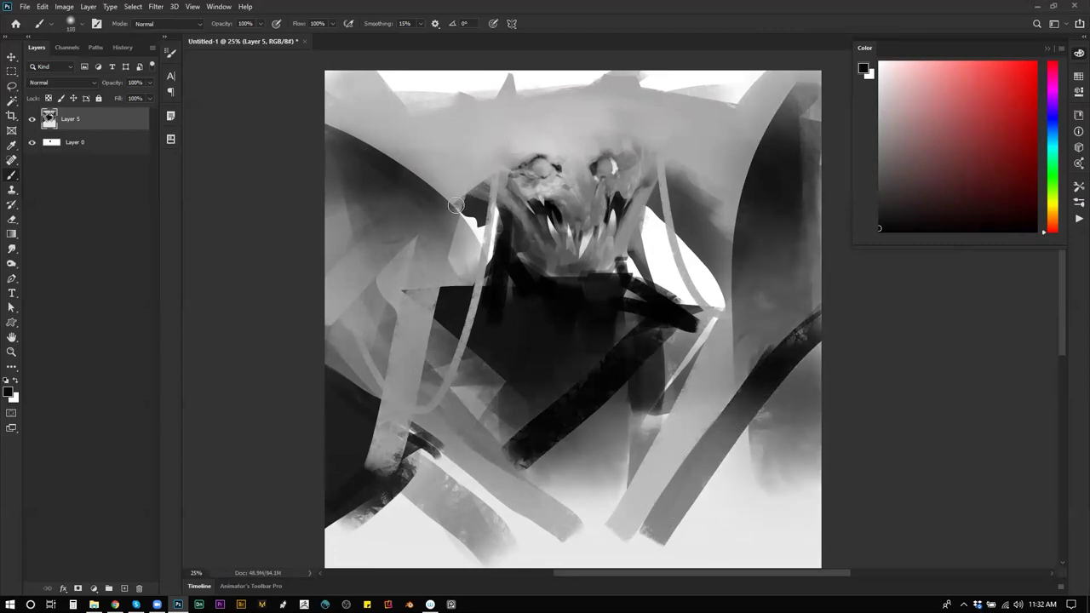
key("bracketright")
mouse_move(505, 178)
left_mouse_down()
mouse_move(558, 160)
mouse_move(639, 161)
left_mouse_up()
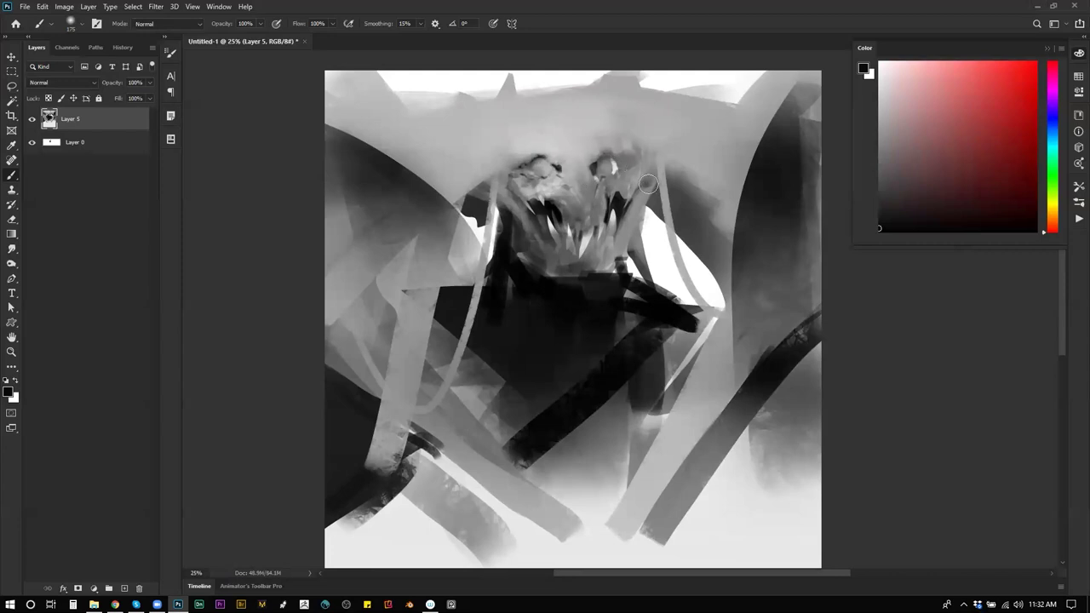
Enlarge the soft round brush to 1000 px and brush faint black tone over both shoulders, the chest and the canvas's upper sides.
key("bracketright")
key("bracketright")
key("bracketright")
key("bracketright")
key("bracketright")
key("bracketright")
key("bracketright")
key("bracketright")
key("bracketright")
key("bracketright")
key("bracketright")
key("bracketright")
key("bracketright")
key("bracketright")
mouse_move(731, 213)
left_mouse_down()
mouse_move(715, 194)
mouse_move(705, 278)
left_mouse_up()
mouse_move(483, 284)
left_mouse_down()
mouse_move(435, 349)
mouse_move(451, 424)
mouse_move(511, 361)
mouse_move(531, 312)
mouse_move(610, 303)
mouse_move(580, 305)
mouse_move(551, 364)
left_mouse_up()
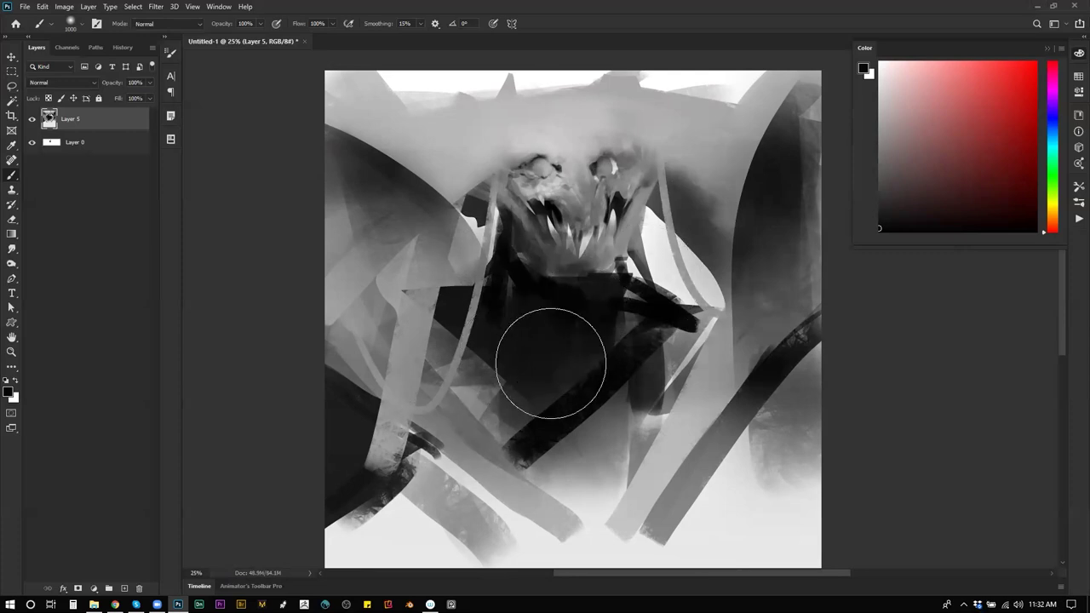
left_click_drag(361, 182, 377, 142)
left_click_drag(741, 110, 780, 153)
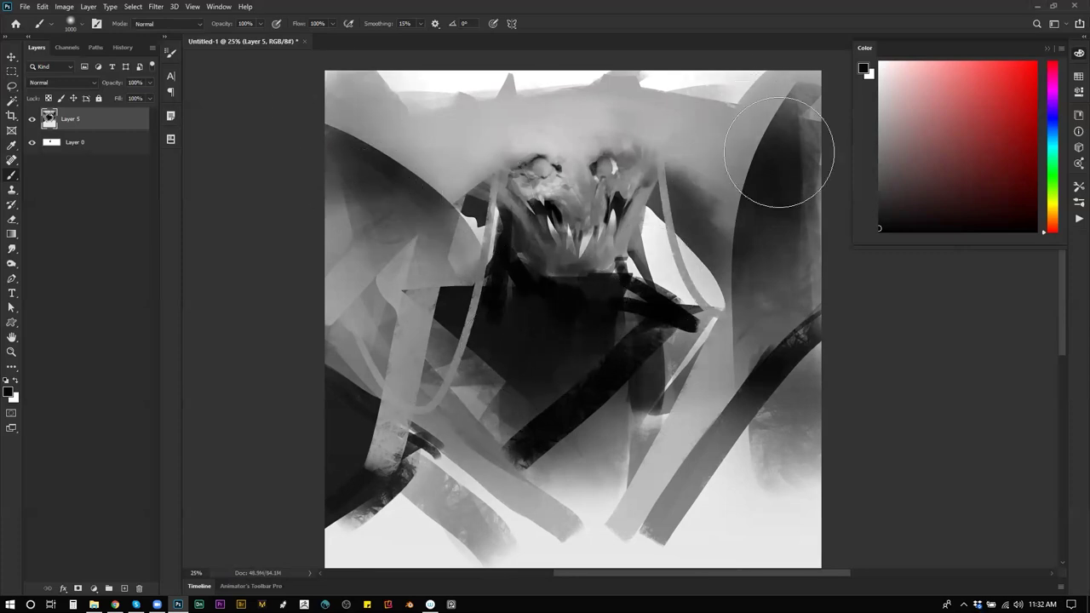
Switch to the flat rectangular brush, tone down the bright eye with sampled mid grey, and reset the foreground colour to black.
right_click(779, 183)
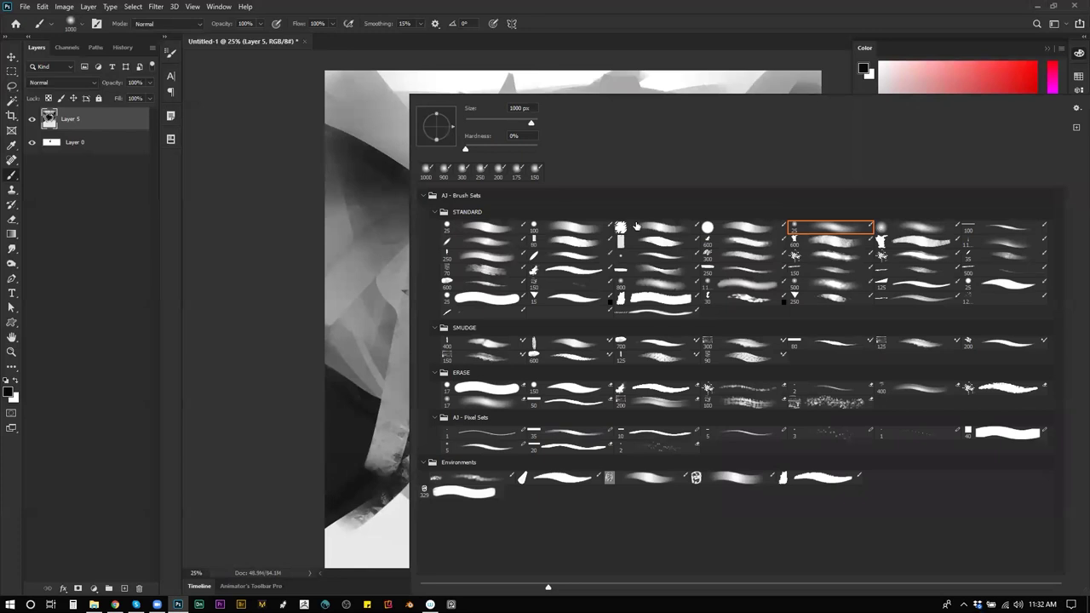
left_click(590, 239)
left_click(280, 327)
key("ctrl+space")
left_click(619, 170)
left_click(604, 166, "alt")
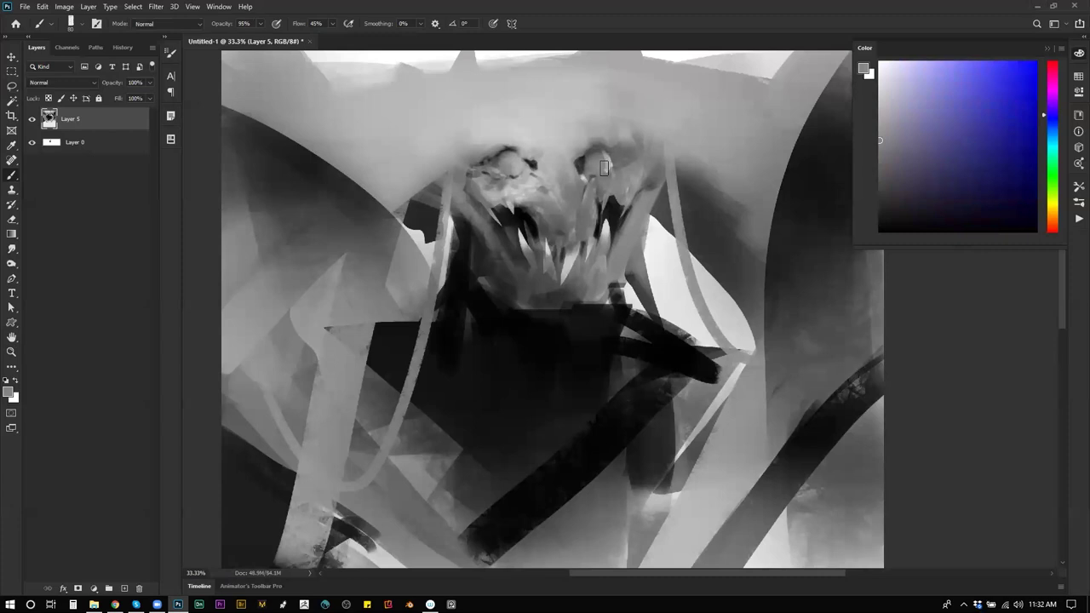
key("d")
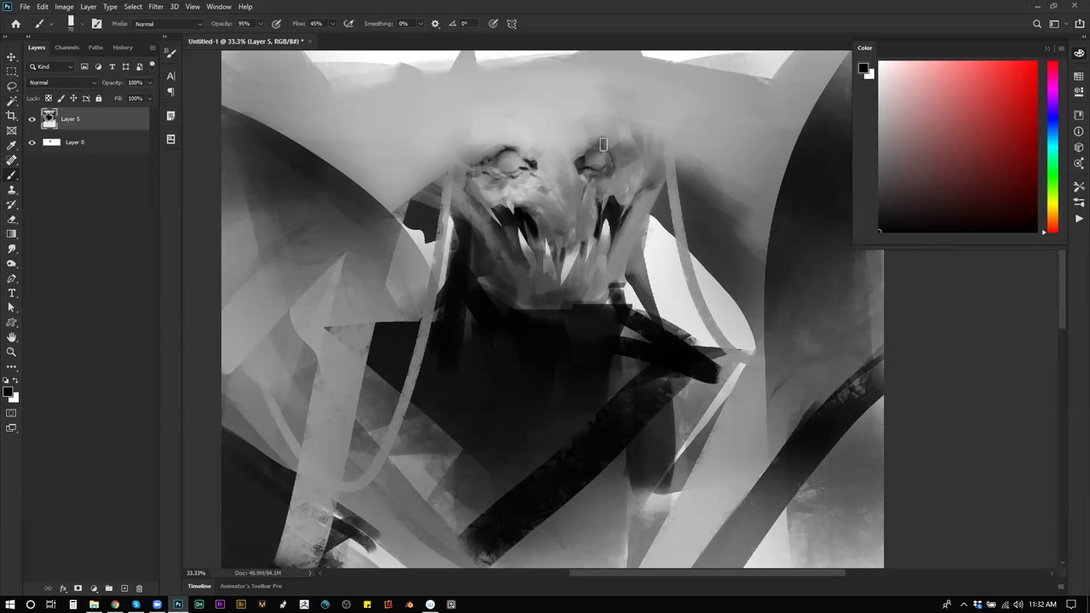
Blend the edge of the creature's face beside its right eye with light grey sampled from the brow, using a 100 px brush.
left_click(607, 147, "alt")
key("d")
left_click(487, 149, "alt")
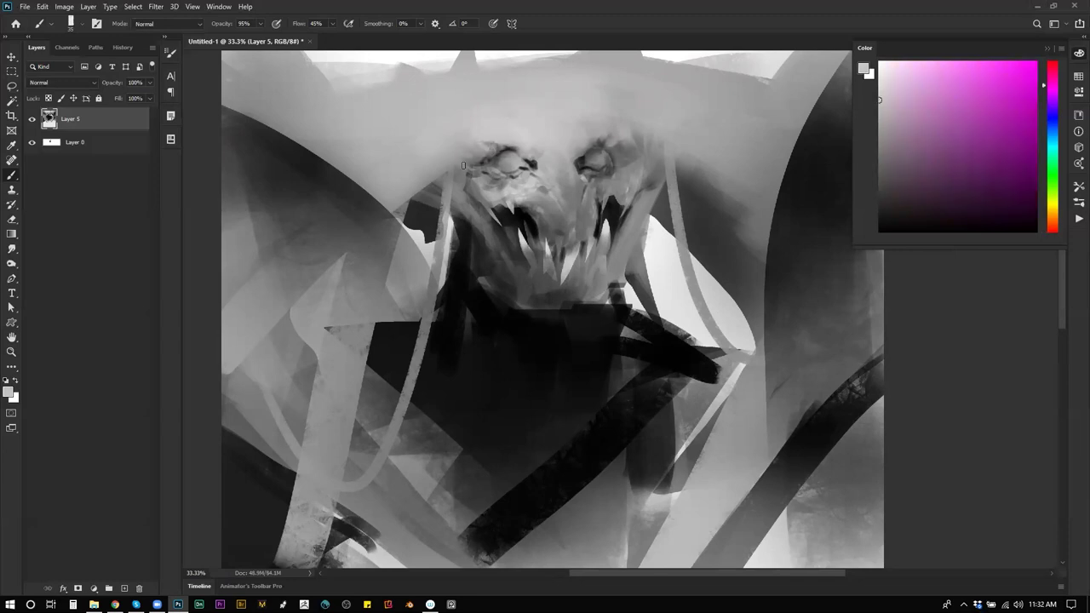
key("bracketright")
key("bracketright")
key("bracketright")
key("bracketright")
key("bracketright")
key("bracketright")
key("bracketright")
key("bracketright")
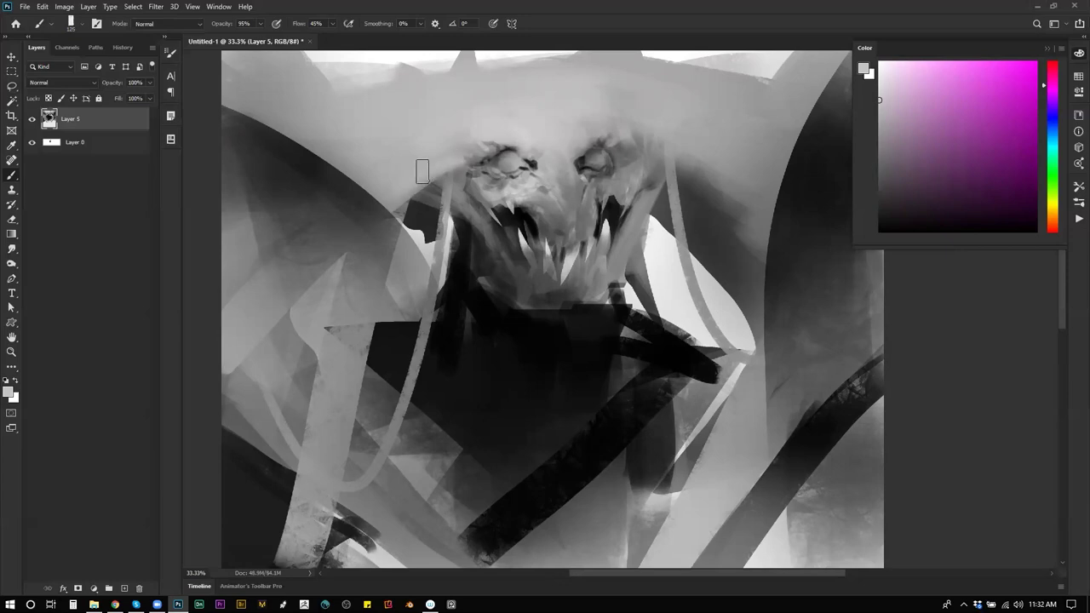
key("bracketleft")
mouse_move(655, 158)
left_mouse_down()
mouse_move(642, 139)
mouse_move(638, 165)
mouse_move(661, 192)
left_mouse_up()
Mirror the canvas horizontally and retouch the creature's eye and cheek tones with values sampled from the face.
key("z")
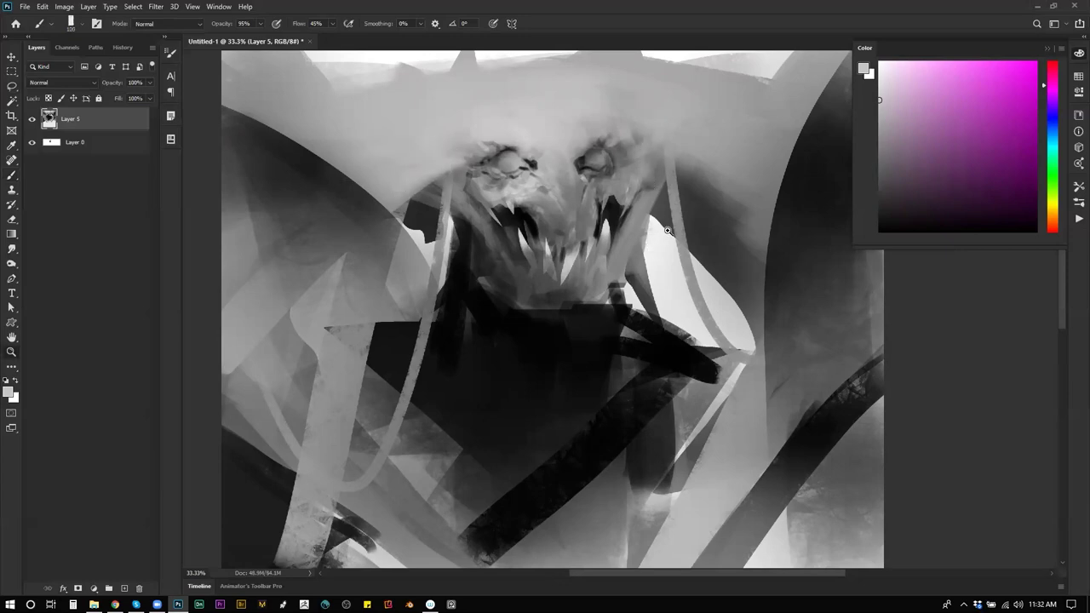
left_click(669, 229, "alt")
left_click(669, 229, "alt")
left_click(670, 229, "alt")
key("b")
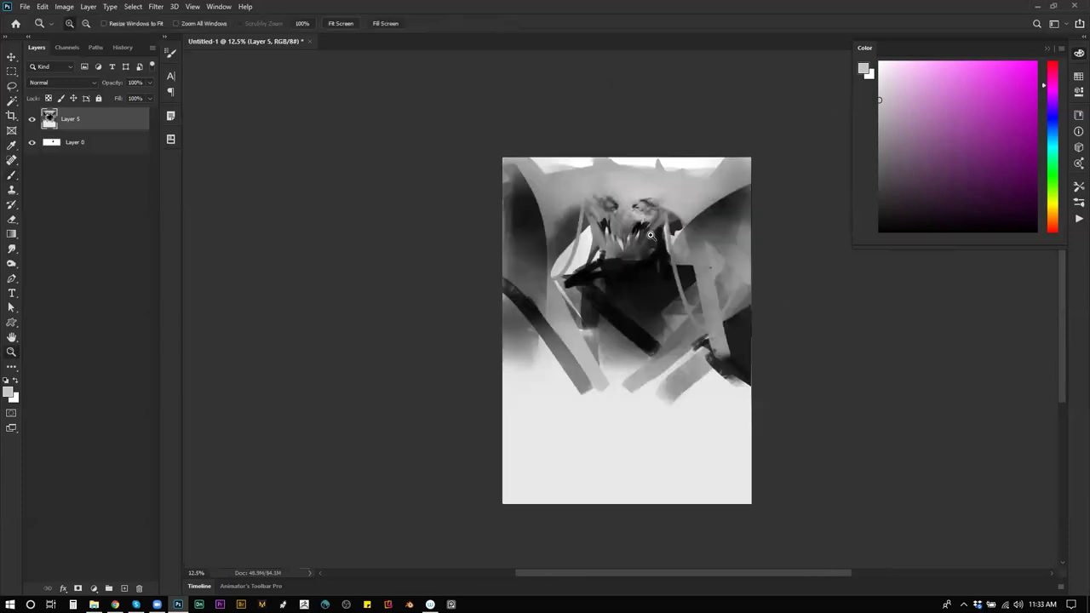
key("ctrl+plus")
left_click_drag(575, 145, 536, 165)
left_click(525, 177, "alt")
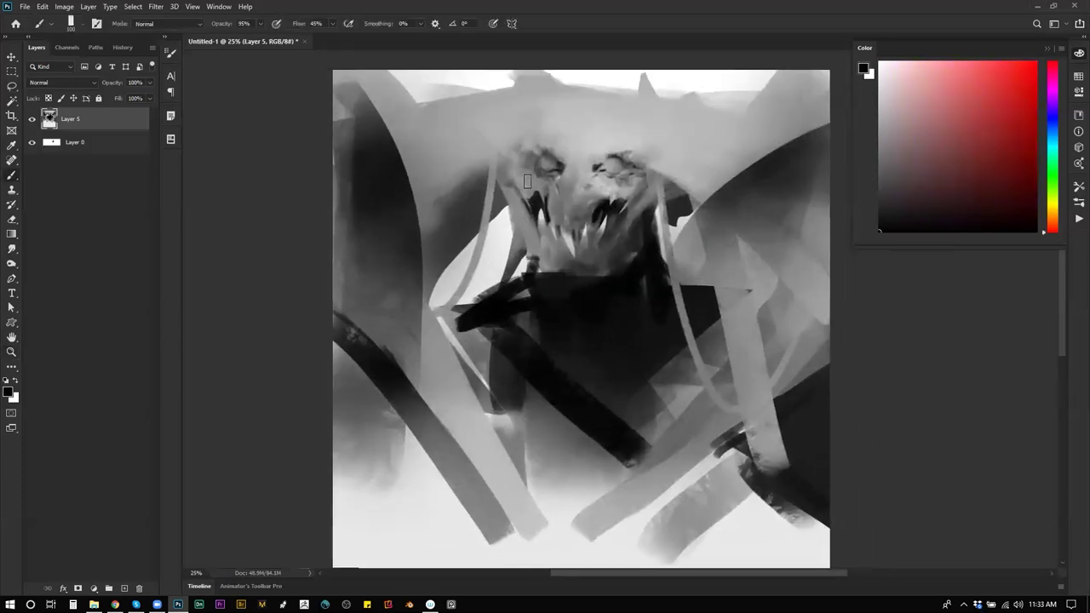
left_click(531, 194, "alt")
key("bracketright")
left_click_drag(597, 180, 611, 204)
Mirror the canvas back and refine the creature's left eyeball with mid grey sampled from the eye.
key("z")
left_click(601, 259, "alt")
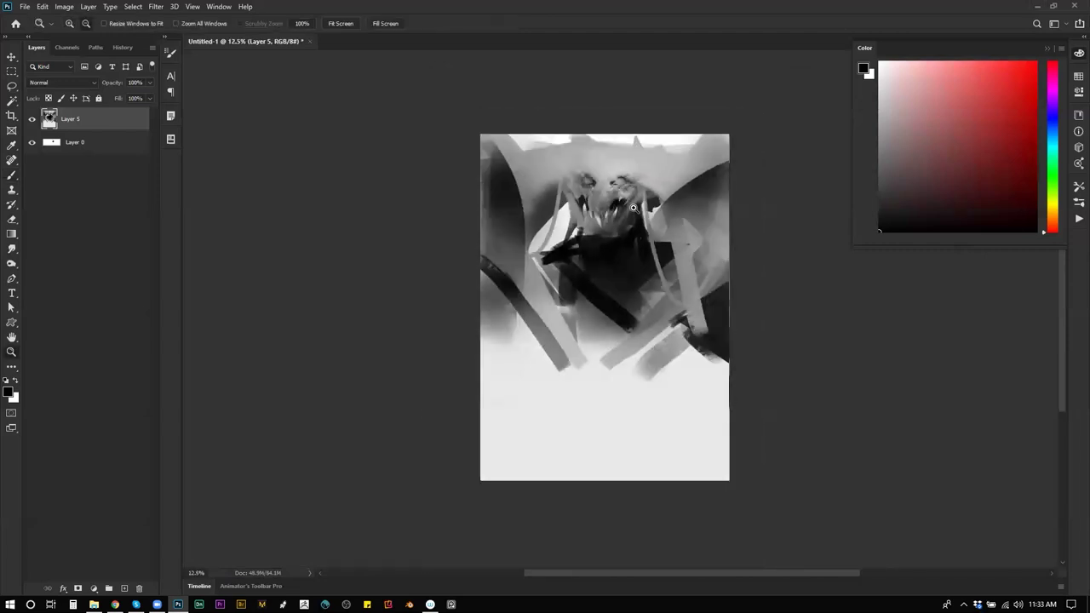
left_click(606, 199)
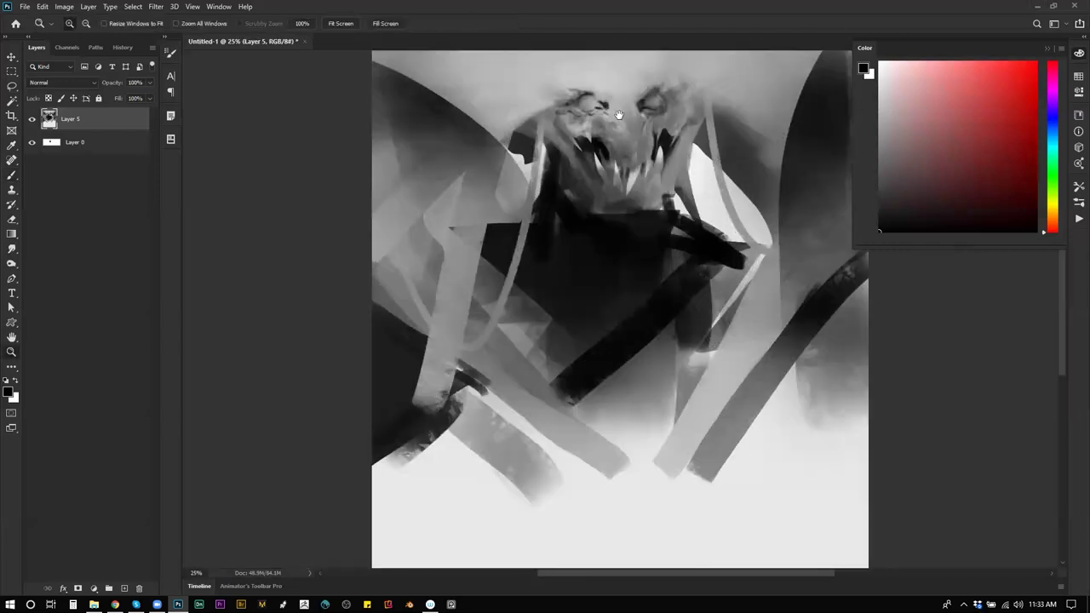
left_click(607, 199)
key("b")
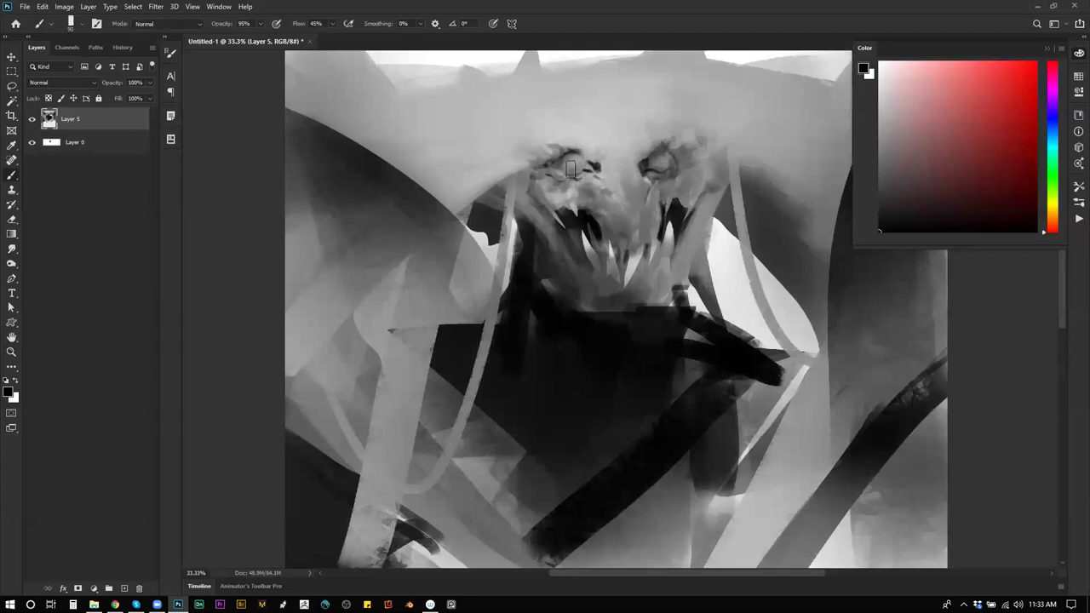
left_click(568, 170, "alt")
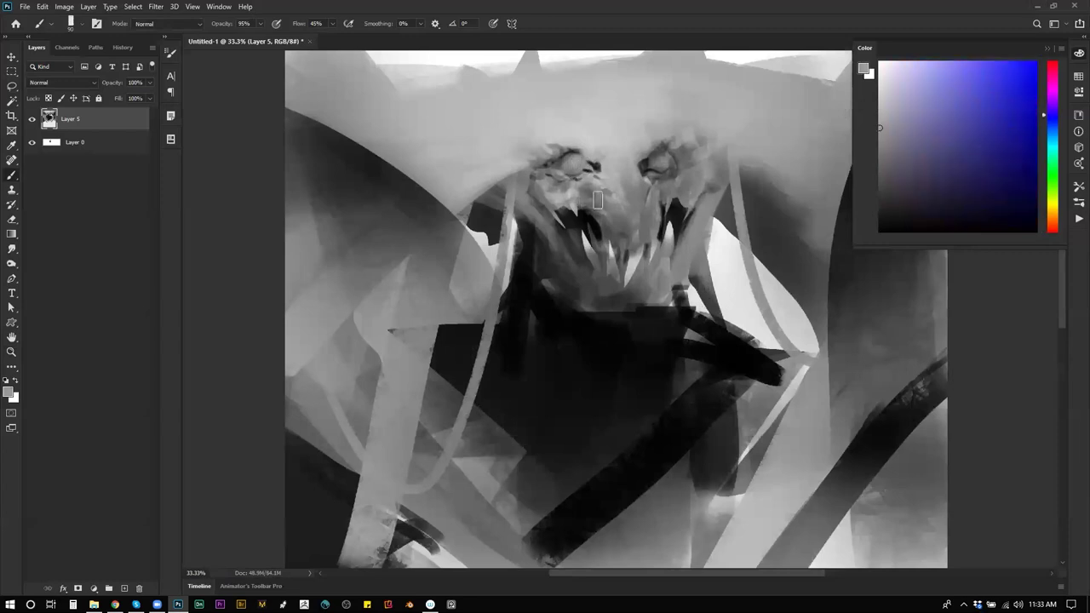
Hide the side panels, undo the last stroke beside the left cheek and rework that curved edge.
key("ctrl+minus")
key("Tab")
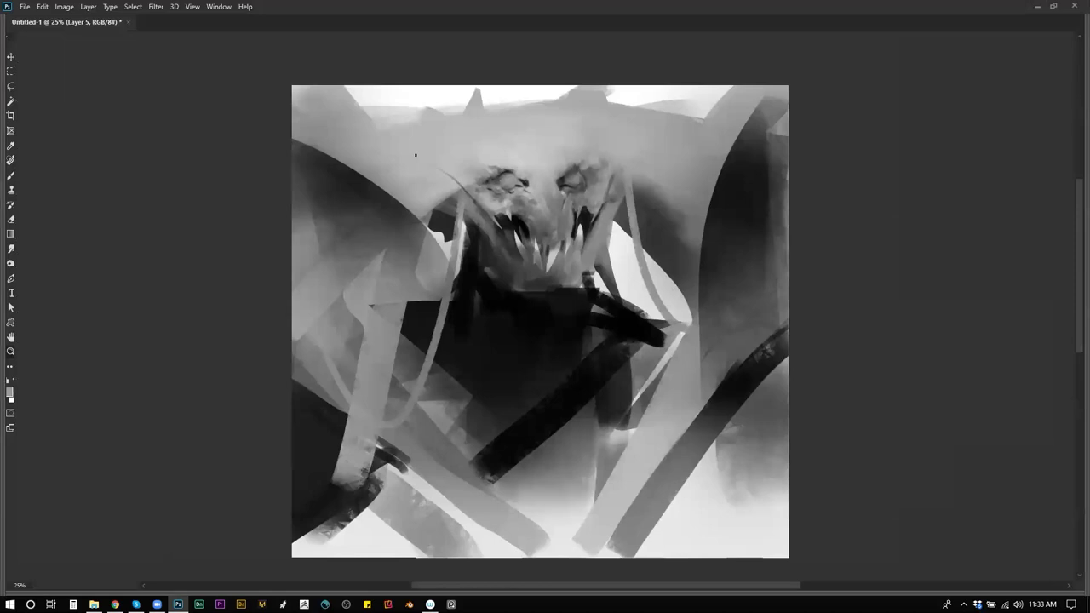
key("ctrl+z")
key("ctrl+shift+h")
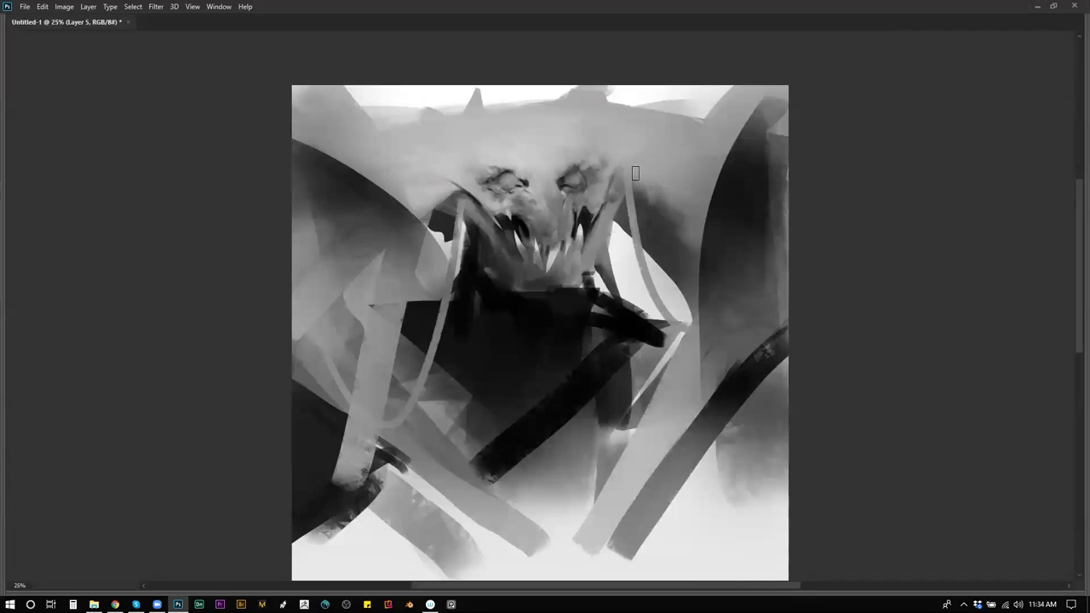
Enlarge the brush and paint broad light-grey vertical spikes rising from the top of the creature's head.
key("bracketright")
key("bracketright")
key("bracketright")
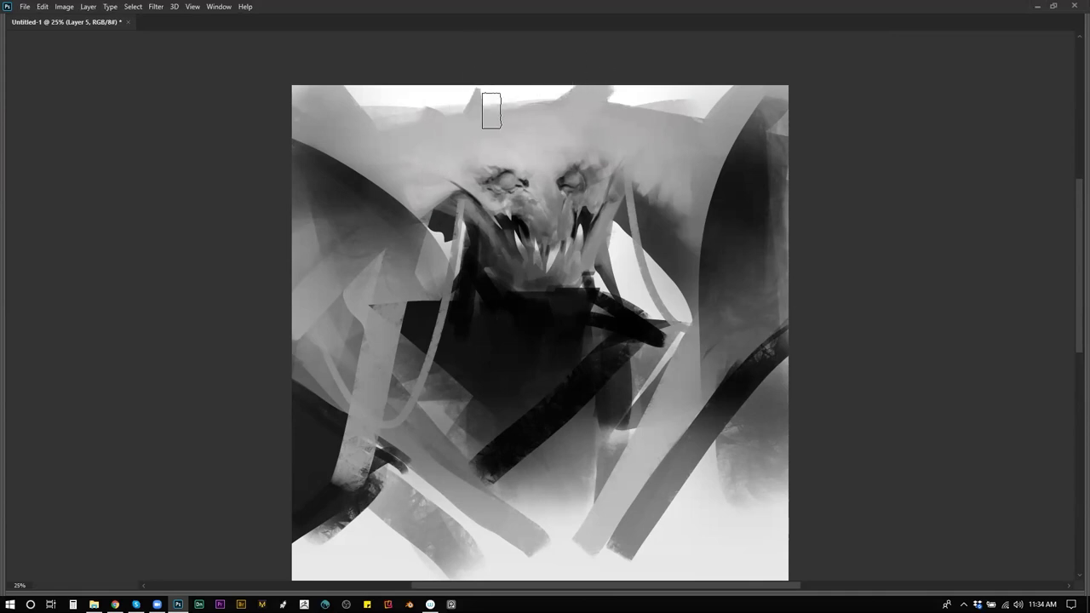
left_click_drag(462, 76, 482, 139)
mouse_move(483, 80)
left_mouse_down()
mouse_move(502, 131)
mouse_move(496, 104)
left_mouse_up()
left_click_drag(580, 102, 578, 70)
left_click_drag(589, 133, 605, 71)
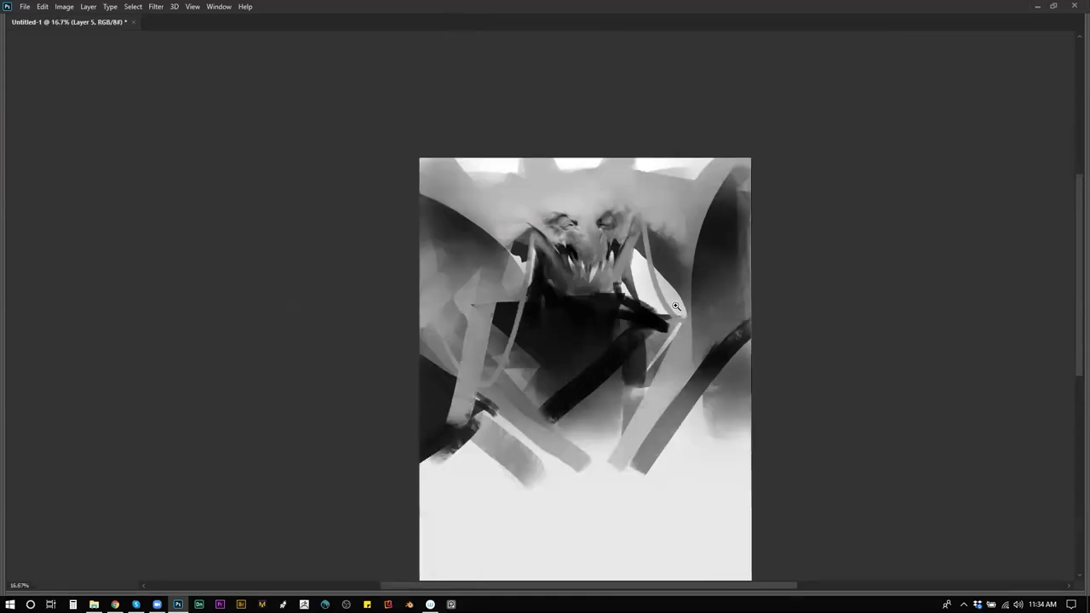
Fade the lower part of the figure into the pale background with an upward gradient.
left_click_drag(673, 278, 671, 164)
mouse_move(603, 375)
left_mouse_down()
mouse_move(608, 299)
mouse_move(588, 374)
mouse_move(603, 253)
left_mouse_up()
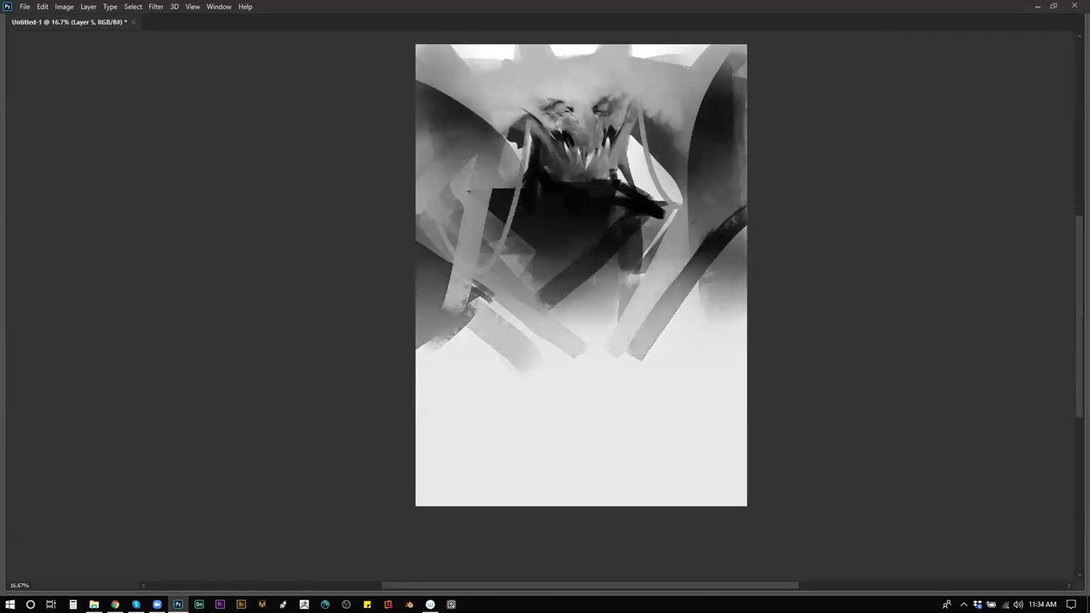
left_click(612, 261, "ctrl")
left_click(611, 261, "ctrl")
left_click_drag(616, 309, 619, 496)
left_click_drag(575, 213, 575, 228)
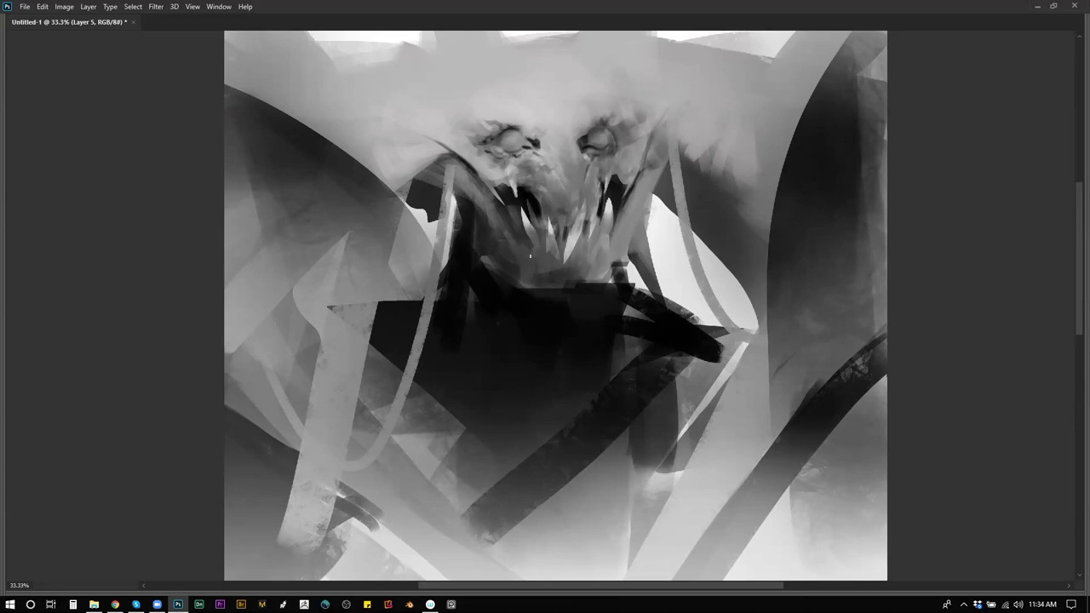
Select a pointed chin shape below the lower teeth, paint it mid grey, refine the jaw beside it and deselect.
mouse_move(1073, 392)
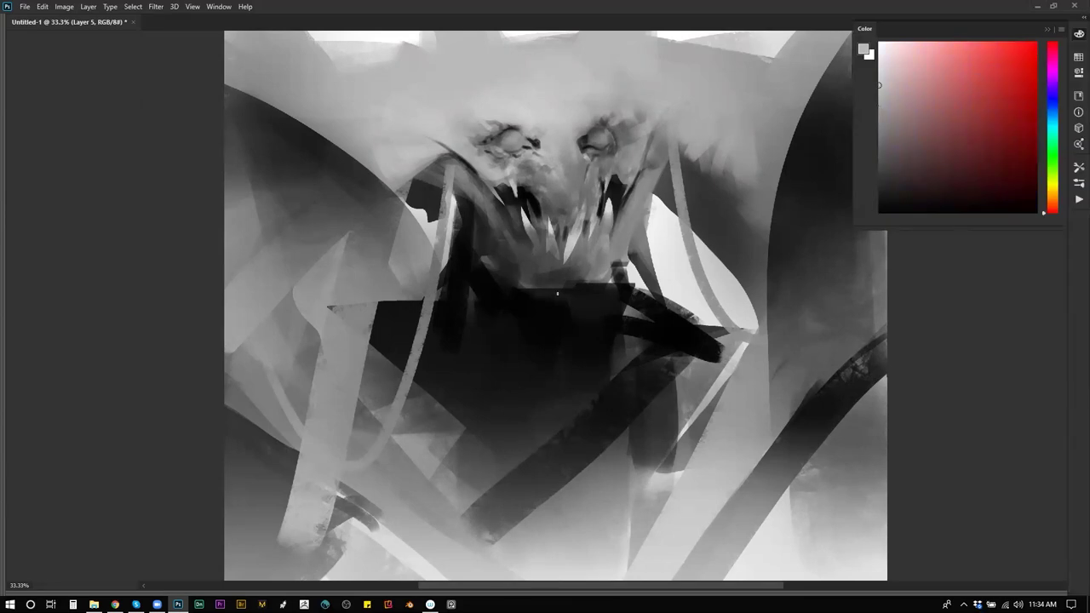
mouse_move(518, 270)
left_mouse_down()
mouse_move(550, 299)
mouse_move(584, 286)
mouse_move(606, 249)
left_mouse_up()
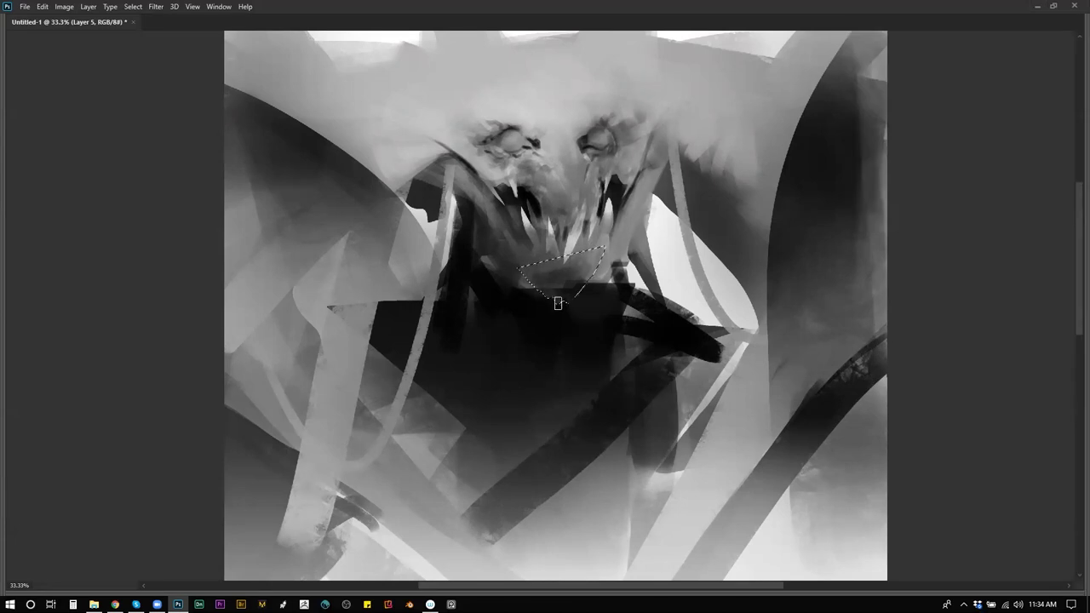
mouse_move(580, 276)
left_mouse_down()
mouse_move(550, 291)
mouse_move(574, 270)
left_mouse_up()
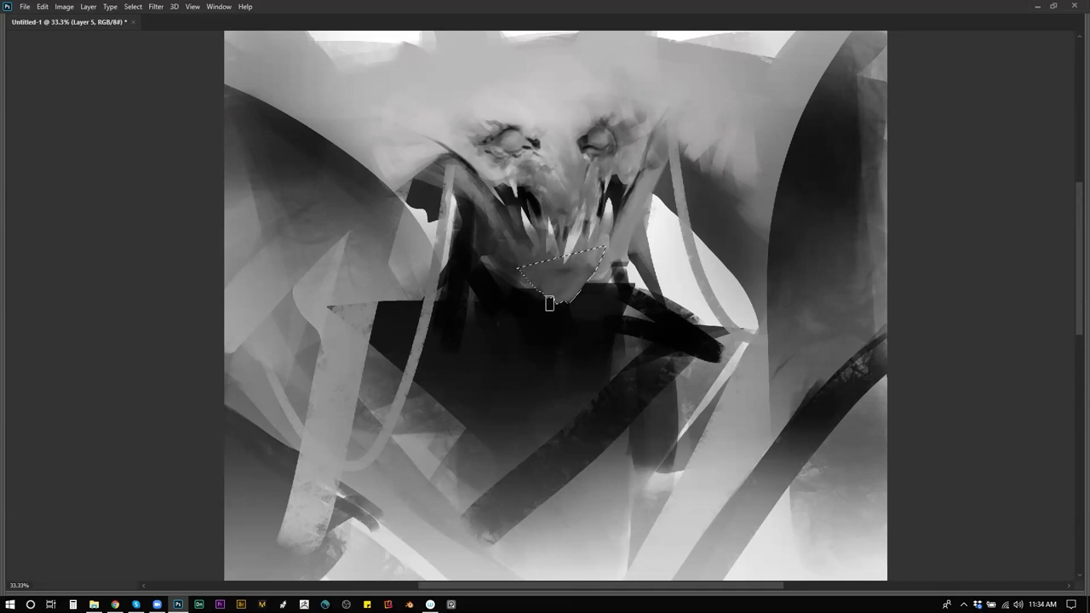
key("v")
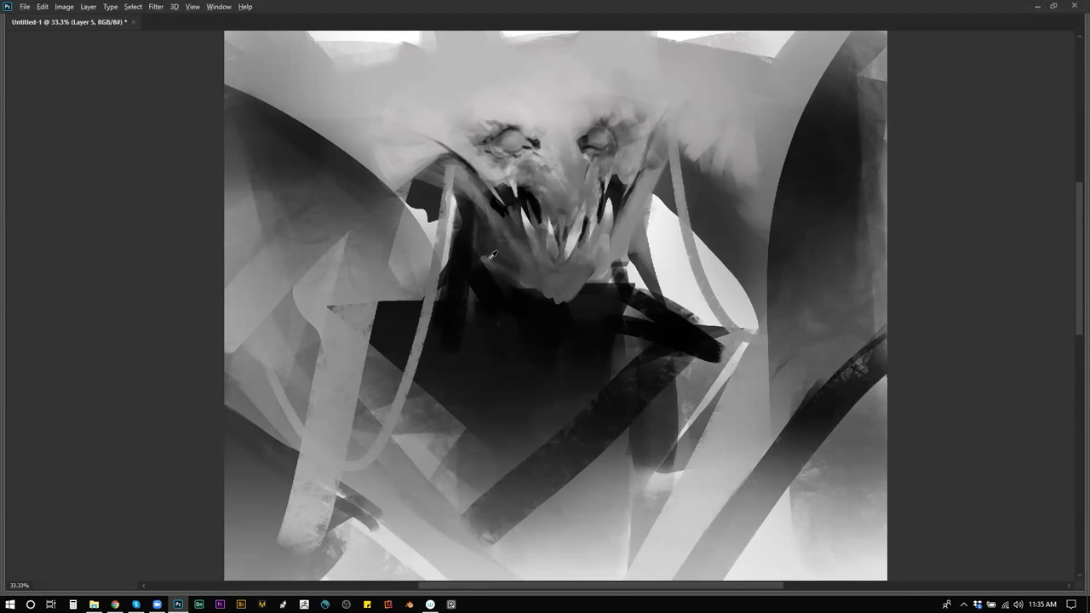
mouse_move(493, 256)
left_mouse_down()
mouse_move(465, 252)
mouse_move(491, 261)
left_mouse_up()
key("ctrl+d")
Select the area directly beneath the chin, shade it with a much larger brush and clear the selection.
mouse_move(517, 278)
left_mouse_down()
mouse_move(567, 317)
mouse_move(589, 272)
mouse_move(546, 305)
mouse_move(594, 293)
mouse_move(575, 281)
left_mouse_up()
key("bracketright")
key("bracketright")
key("bracketright")
key("bracketright")
key("bracketright")
key("bracketright")
key("bracketright")
key("bracketright")
key("bracketright")
left_click_drag(520, 314, 580, 302)
key("ctrl+d")
Mirror the canvas, select the dark torso area beneath the jaw, shade it softly and deselect.
left_click(547, 381, "alt")
left_click(548, 389, "alt")
left_click(546, 391, "alt")
key("ctrl+shift+h")
left_click(555, 369, "ctrl")
left_click(556, 369, "ctrl")
left_click_drag(562, 219, 555, 341)
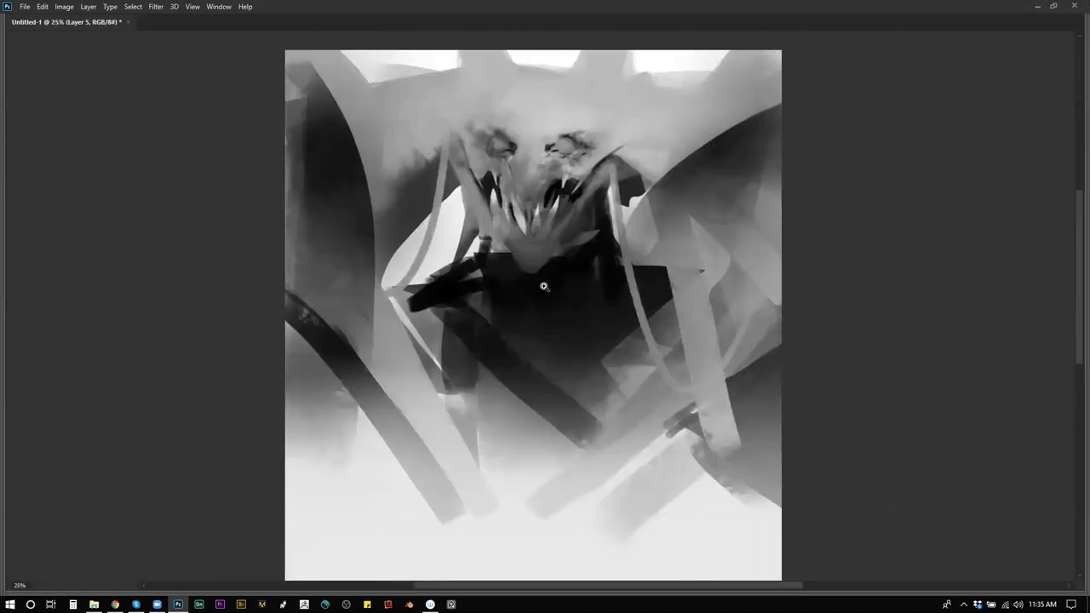
mouse_move(493, 265)
left_mouse_down()
mouse_move(465, 296)
mouse_move(516, 365)
mouse_move(585, 371)
mouse_move(630, 292)
left_mouse_up()
mouse_move(547, 365)
left_mouse_down()
mouse_move(513, 352)
mouse_move(554, 310)
mouse_move(536, 335)
mouse_move(512, 329)
mouse_move(534, 344)
mouse_move(490, 320)
mouse_move(555, 343)
mouse_move(582, 320)
mouse_move(542, 324)
left_mouse_up()
left_click(533, 350, "alt")
left_click(581, 321, "alt")
key("ctrl+d")
Mirror the canvas back and darken a selected diagonal band across the figure's left arm.
left_click(579, 421, "alt")
key("ctrl+f")
left_click(603, 335, "ctrl")
left_click_drag(269, 276, 444, 483)
left_click(667, 344, "alt")
left_click(670, 342, "alt")
left_click_drag(661, 321, 643, 228)
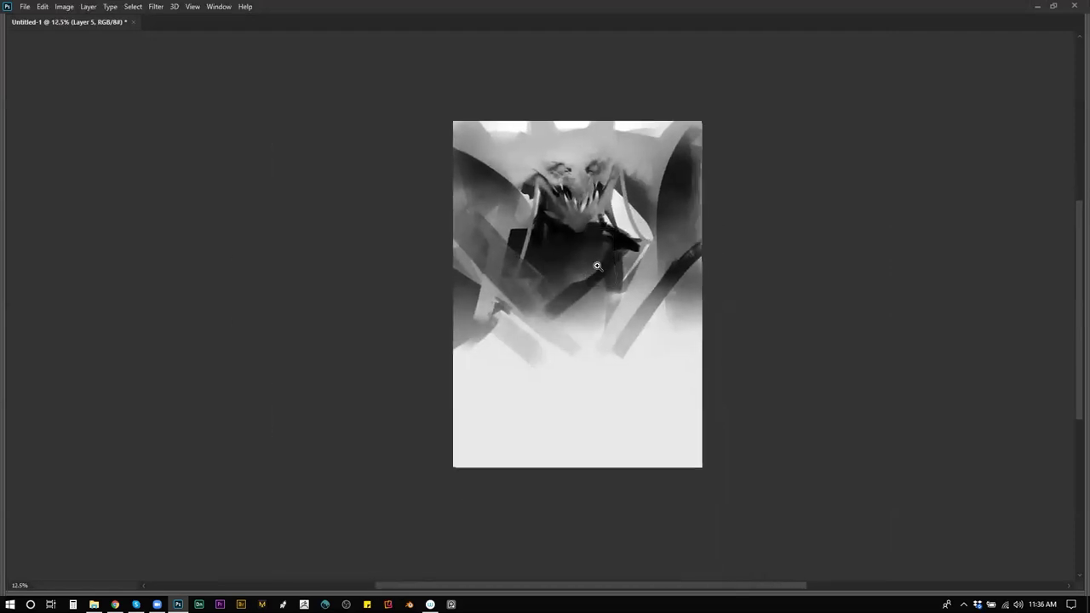
Choose a ragged textured brush preset and paint light mottled texture and mist along the lower edges of both arms.
left_click(596, 263, "ctrl")
right_click(623, 312)
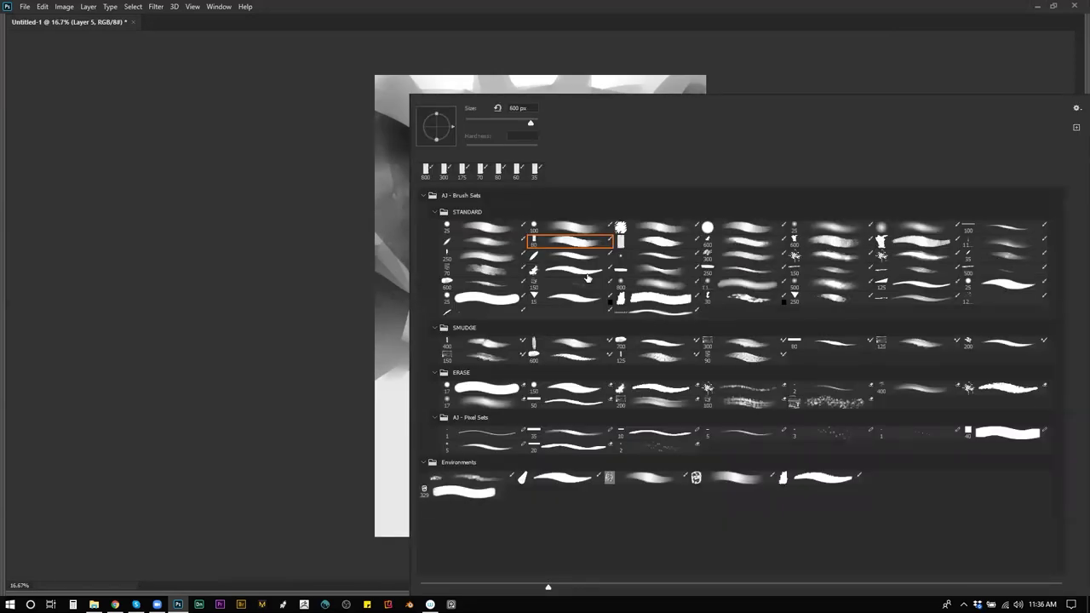
double_click(587, 278)
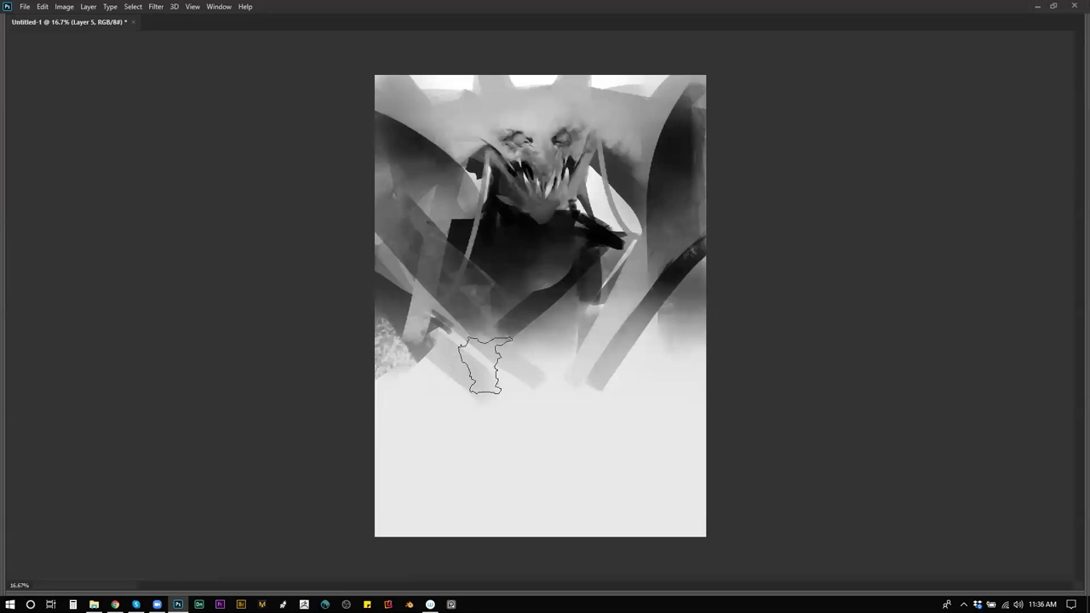
mouse_move(499, 315)
left_mouse_down()
mouse_move(533, 406)
mouse_move(556, 314)
left_mouse_up()
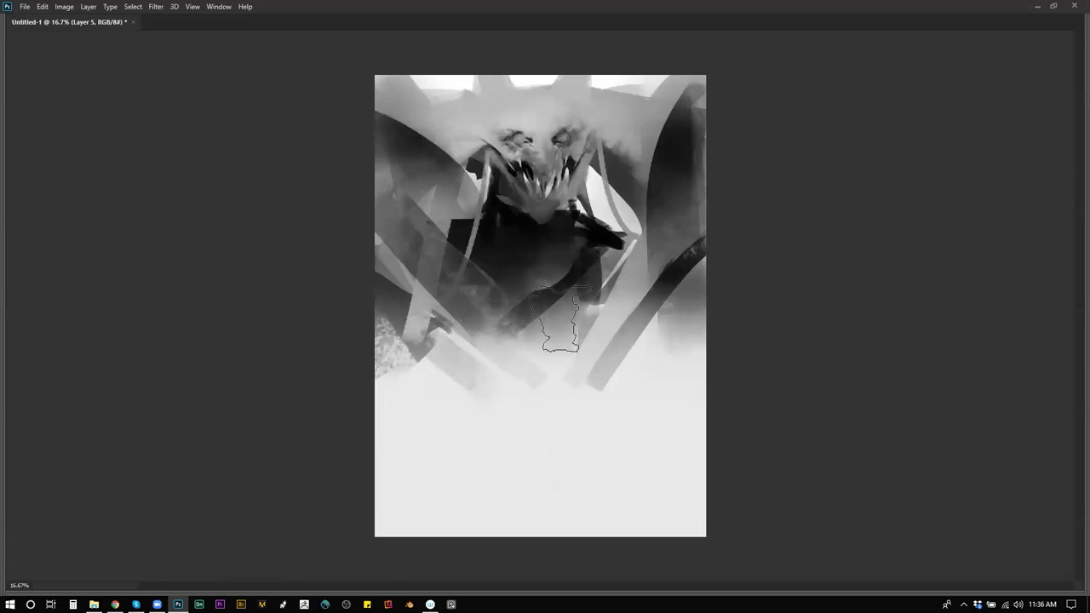
mouse_move(596, 365)
left_mouse_down()
mouse_move(635, 373)
mouse_move(700, 324)
mouse_move(617, 391)
mouse_move(740, 247)
left_mouse_up()
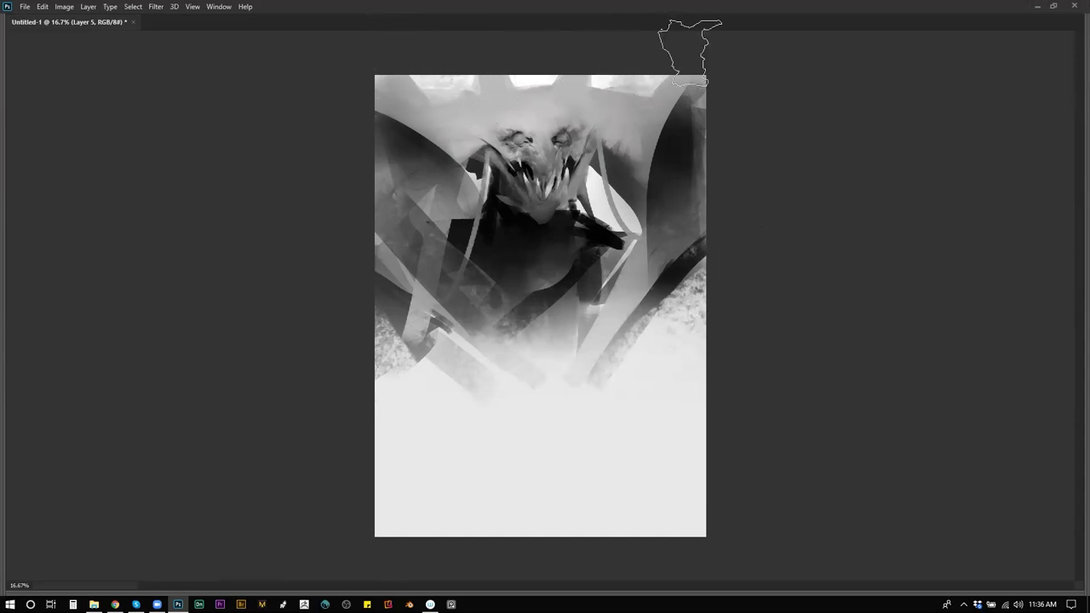
Lasso the dark rounded shape on the figure's left side, paint it with sampled light grey texture and deselect.
left_click(563, 191, "ctrl")
left_click_drag(470, 175, 568, 280)
key("l")
mouse_move(345, 149)
left_mouse_down()
mouse_move(425, 187)
mouse_move(319, 433)
mouse_move(305, 334)
left_mouse_up()
key("b")
left_click(464, 173, "alt")
mouse_move(364, 168)
left_mouse_down()
mouse_move(368, 154)
mouse_move(425, 142)
mouse_move(352, 170)
mouse_move(389, 207)
mouse_move(367, 212)
mouse_move(473, 290)
mouse_move(460, 323)
mouse_move(333, 219)
mouse_move(362, 298)
mouse_move(426, 315)
mouse_move(391, 213)
mouse_move(443, 255)
mouse_move(464, 375)
left_mouse_up()
key("ctrl+d")
Lasso the dark shape along the canvas's right edge, cover it with mottled grey texture and deselect.
mouse_move(861, 95)
left_mouse_down()
mouse_move(814, 344)
mouse_move(899, 362)
mouse_move(850, 112)
mouse_move(889, 95)
mouse_move(792, 173)
mouse_move(765, 264)
mouse_move(836, 196)
mouse_move(788, 299)
mouse_move(851, 183)
mouse_move(762, 435)
left_mouse_up()
key("b")
key("ctrl+d")
left_click(767, 351, "ctrl+alt")
left_click(766, 351, "ctrl+alt")
left_click(767, 351, "ctrl+alt")
left_click(784, 367, "ctrl")
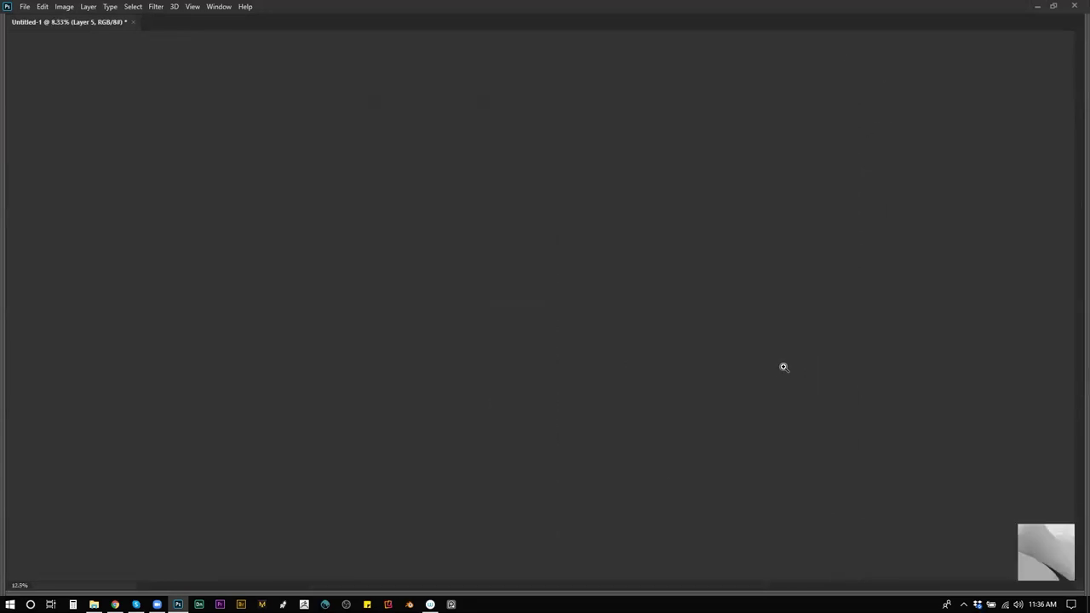
left_click(780, 372, "ctrl")
key("ctrl+plus")
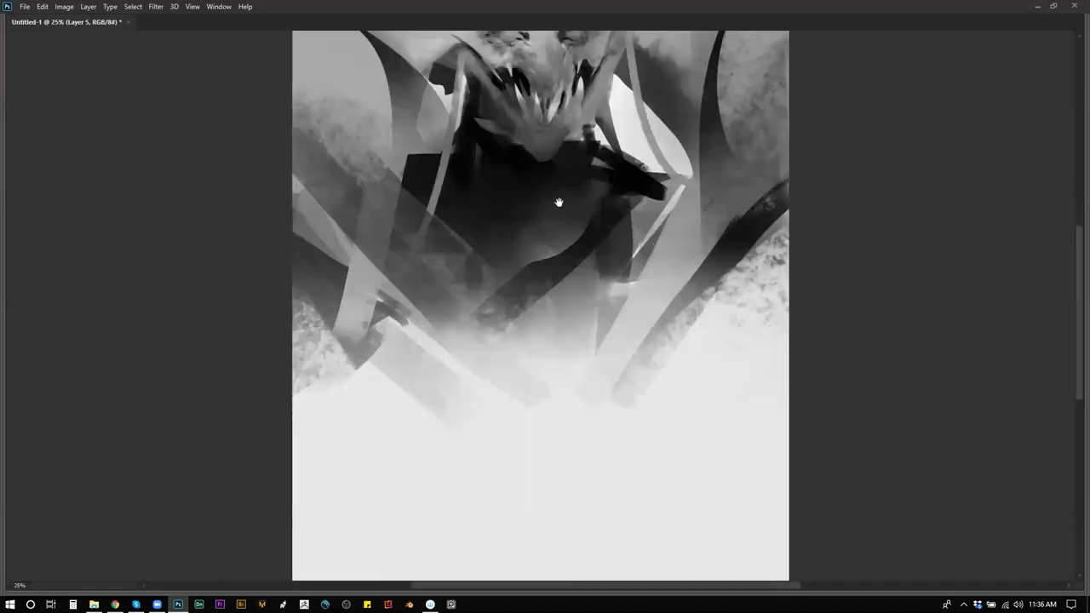
left_click_drag(559, 202, 566, 278)
mouse_move(535, 232)
left_mouse_down()
mouse_move(540, 347)
mouse_move(543, 223)
left_mouse_up()
mouse_move(554, 222)
left_mouse_down()
mouse_move(551, 403)
mouse_move(559, 220)
left_mouse_up()
left_click_drag(551, 316, 537, 169)
key("ctrl+z")
Select a long and a shorter narrow vertical strip hanging from the chin, fill them with dark grey and deselect.
mouse_move(534, 85)
left_mouse_down()
mouse_move(550, 403)
mouse_move(548, 79)
mouse_move(531, 534)
left_mouse_up()
left_click(540, 87, "alt")
mouse_move(535, 85)
left_mouse_down()
mouse_move(503, 136)
mouse_move(527, 211)
left_mouse_up()
key("v")
scroll(555, 292, "up", 3)
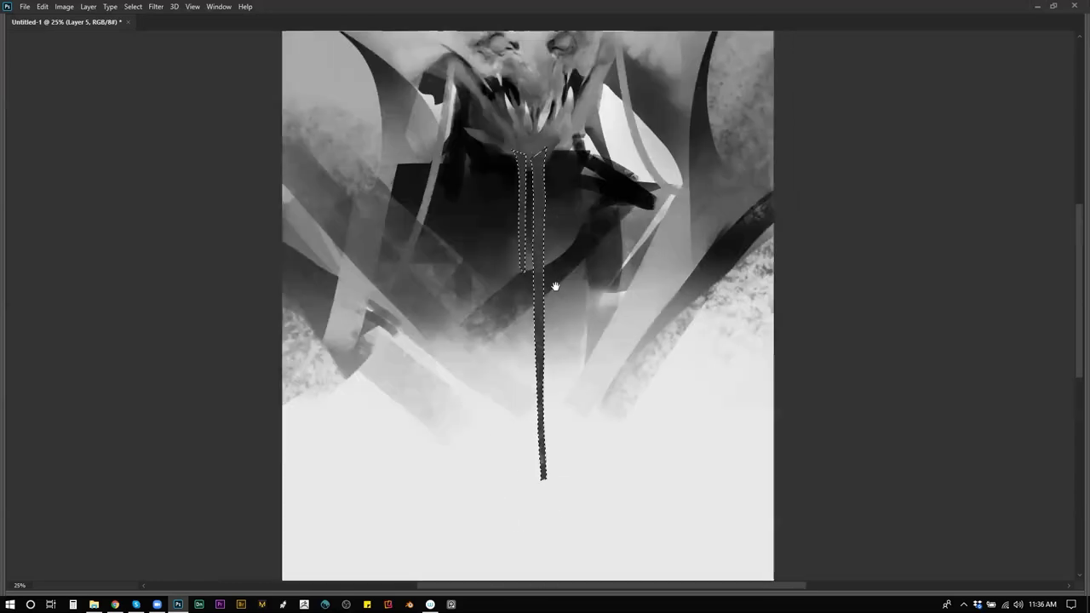
key("ctrl+d")
key("b")
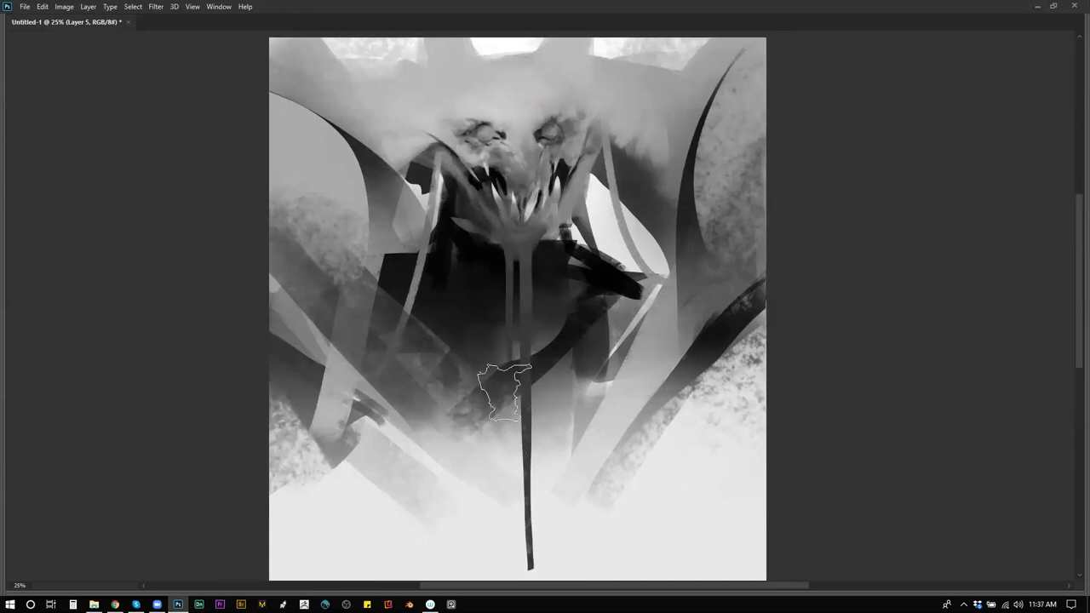
Lighten the lower half of the long hanging strip so it recedes into the pale background.
scroll(528, 450, "down", 2)
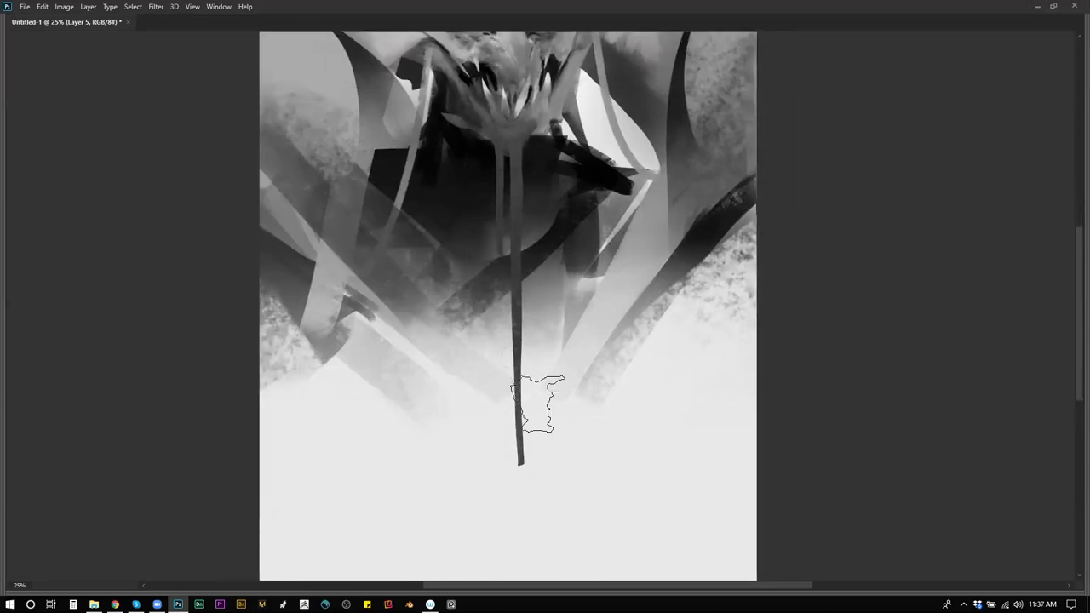
mouse_move(518, 408)
left_mouse_down()
mouse_move(518, 439)
mouse_move(516, 295)
mouse_move(520, 456)
mouse_move(519, 216)
mouse_move(521, 425)
mouse_move(513, 303)
left_mouse_up()
left_click(519, 426, "alt")
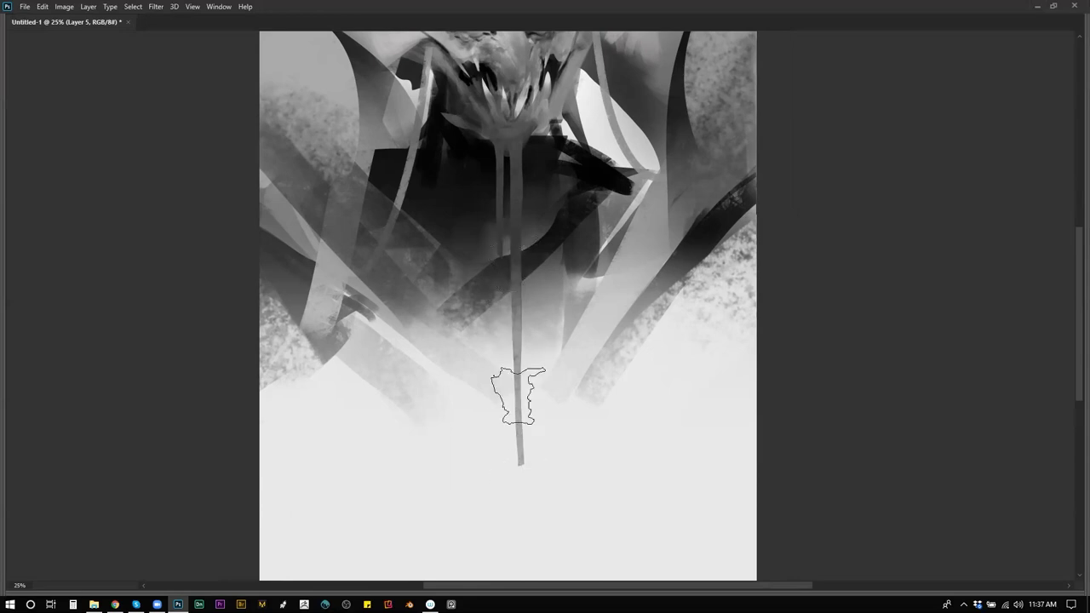
left_click(537, 438, "alt")
left_click(537, 439, "alt")
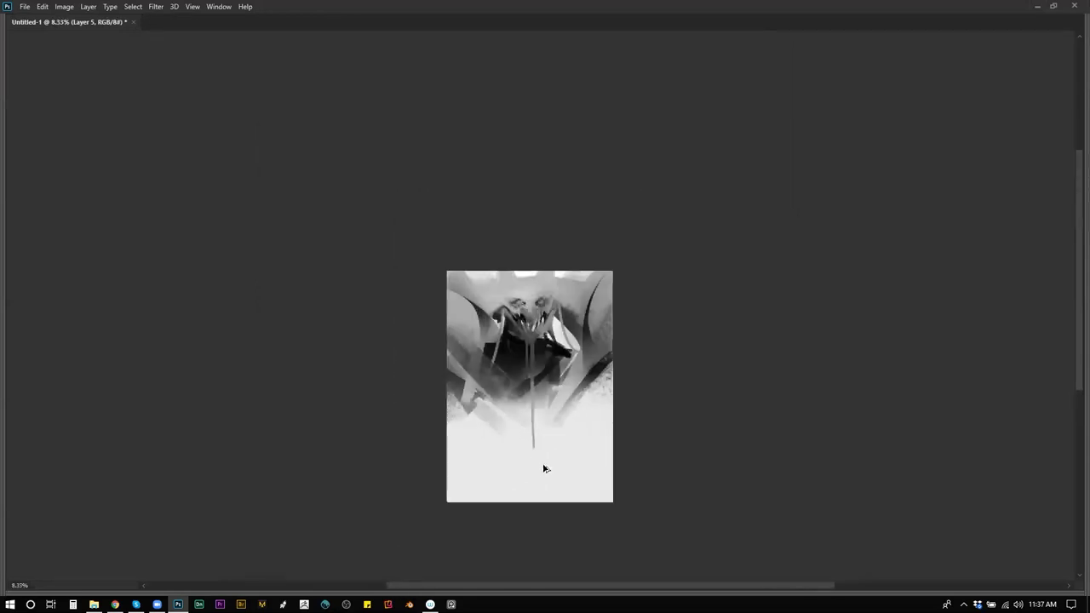
key("ctrl+plus")
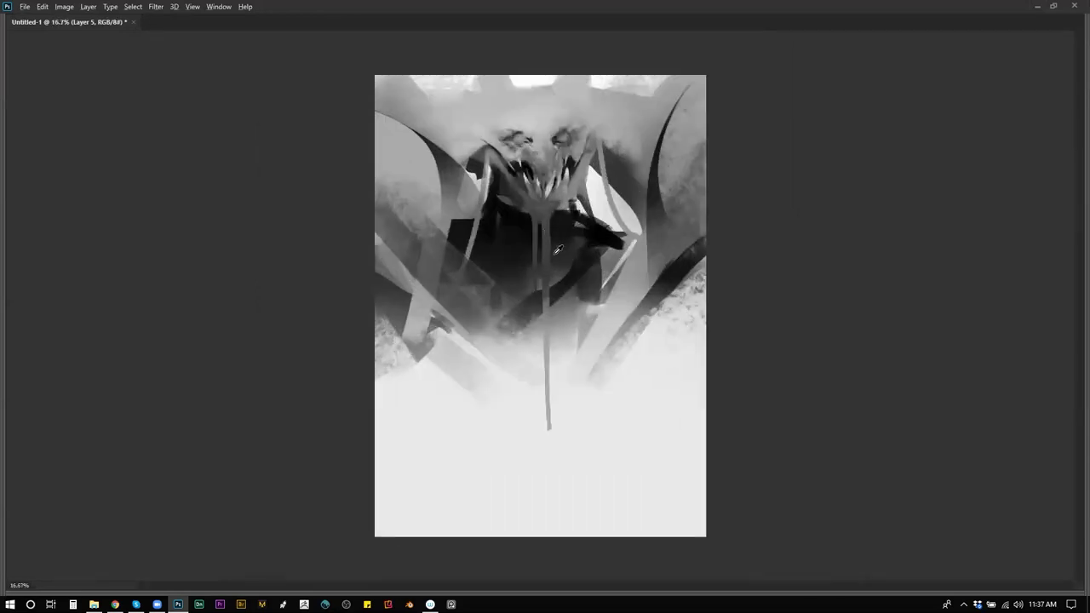
Shrink the brush and shade the middle section of the long strip hanging below the chin.
key("bracketleft")
key("bracketleft")
key("bracketleft")
key("bracketleft")
key("bracketleft")
left_click_drag(544, 289, 546, 356)
Switch from the ragged textured brush to a small rectangular brush preset for detailing the hanging strips.
right_click(565, 249)
right_click(488, 259)
left_click(494, 237)
right_click(468, 284)
double_click(599, 245)
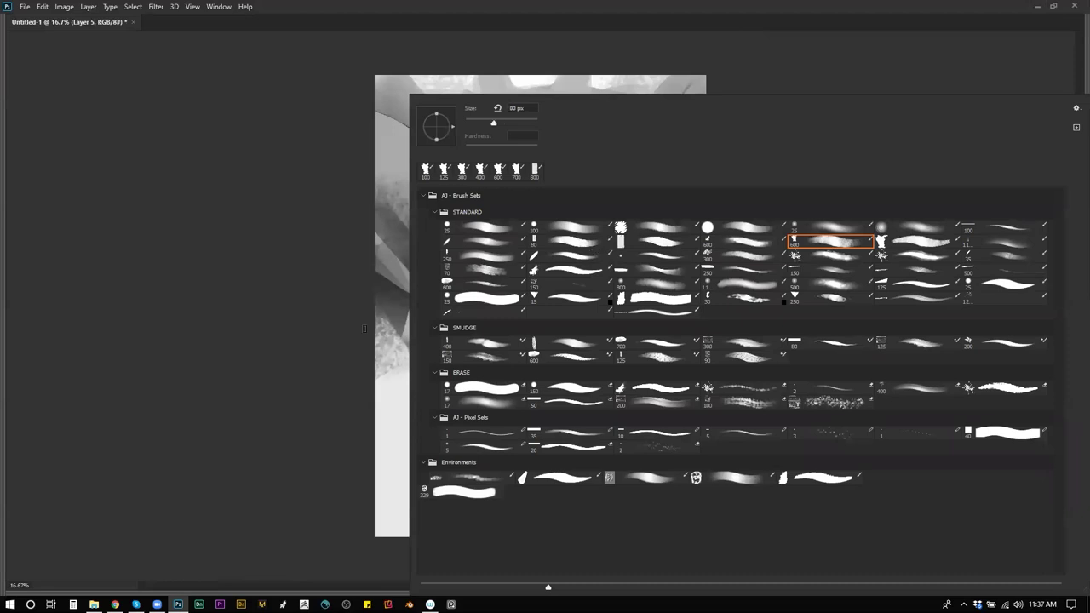
left_click(545, 268)
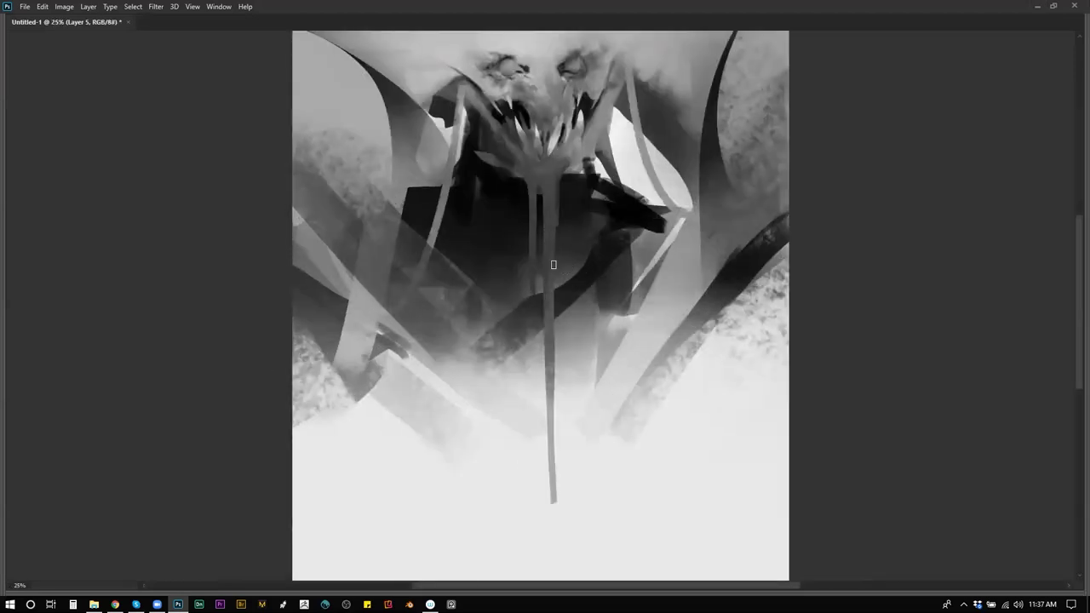
Texture and lengthen the narrow strips hanging from the chin, and add a diagonal stroke along the canvas's upper edge.
left_click_drag(557, 173, 553, 322)
left_click_drag(527, 194, 533, 317)
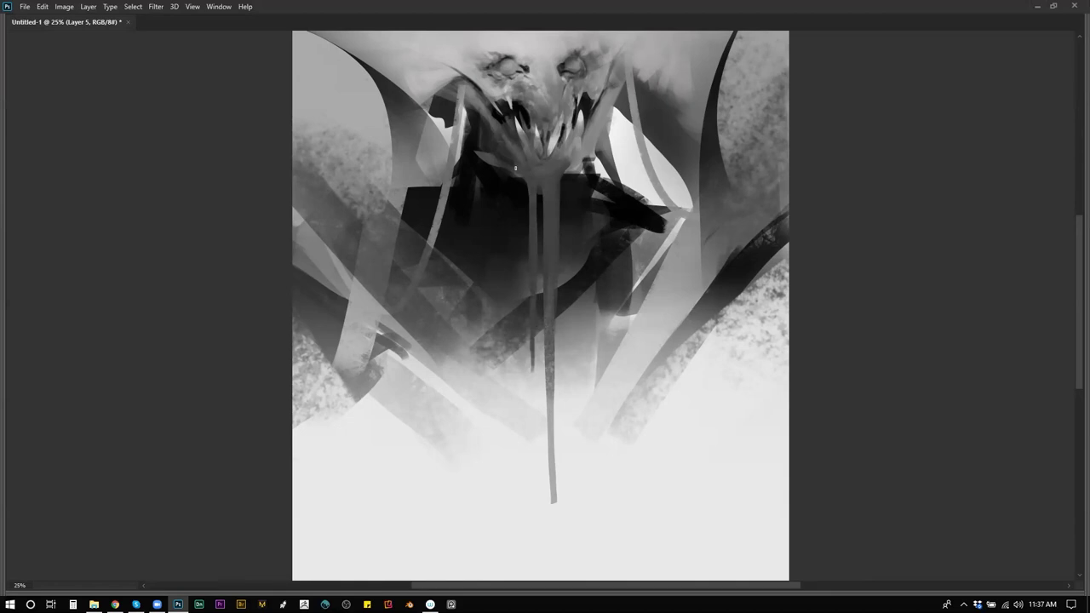
key("ctrl+z")
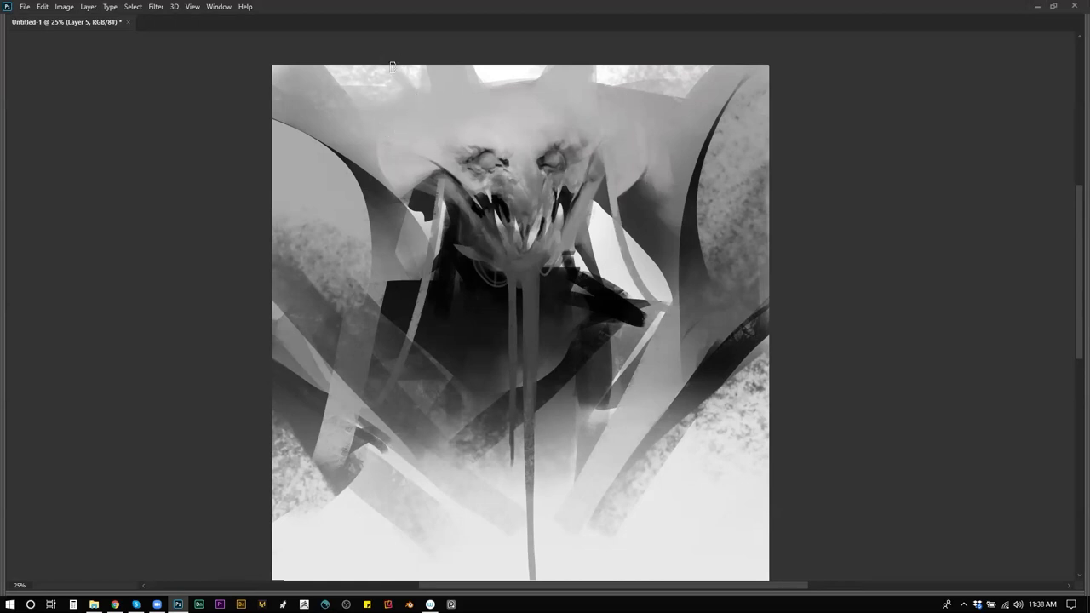
left_click_drag(611, 88, 654, 50)
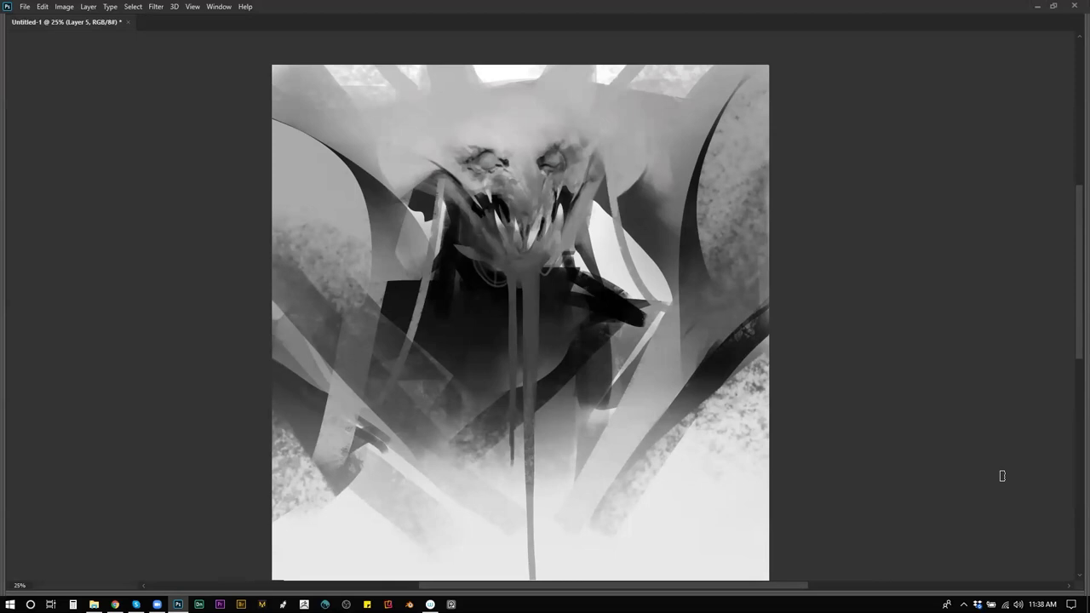
Flip the canvas horizontally and cover the dark gap beside the jaw with a sampled mid grey.
key("ctrl+shift+h")
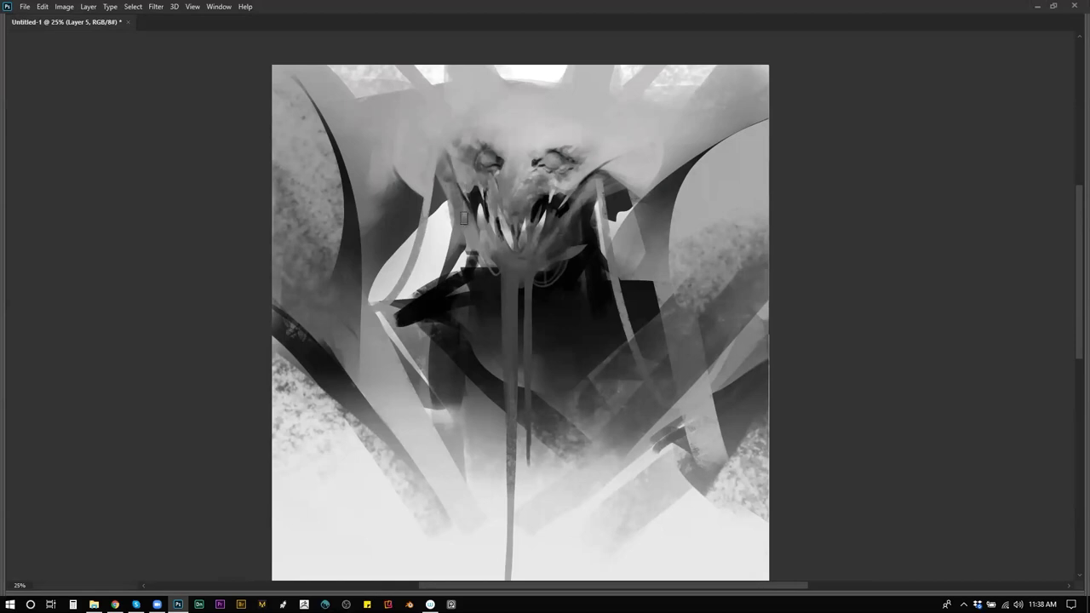
left_click(576, 207, "alt")
mouse_move(593, 193)
left_mouse_down()
mouse_move(579, 230)
mouse_move(590, 230)
left_mouse_up()
key("]")
key("]")
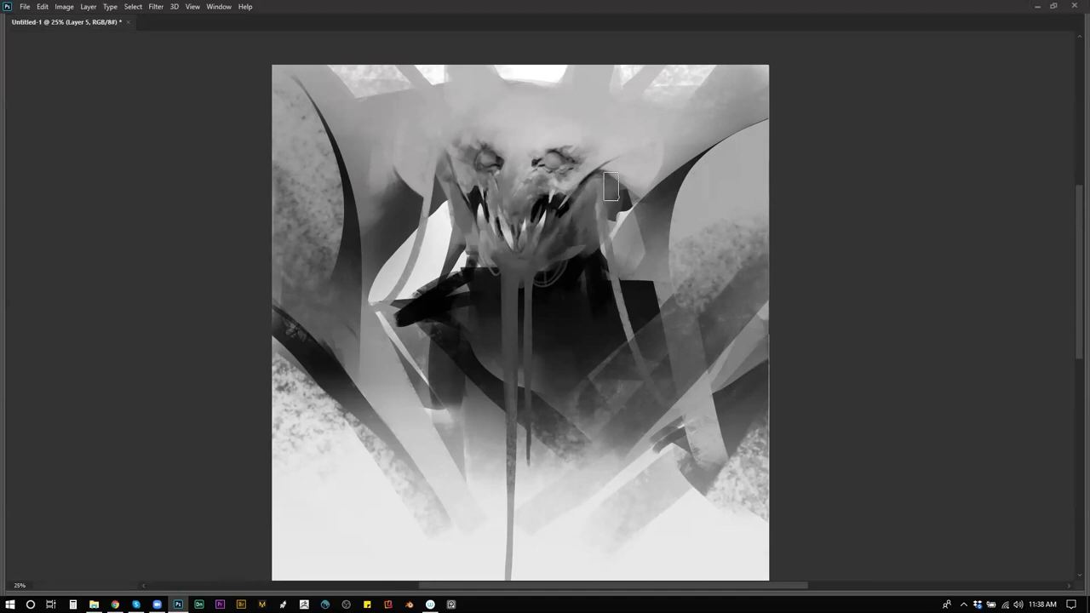
Block in one side of the torso with near-black, tapering it down along the pale diagonal limb.
left_click_drag(469, 272, 475, 341)
mouse_move(466, 247)
left_mouse_down()
mouse_move(460, 334)
mouse_move(459, 282)
mouse_move(388, 325)
mouse_move(453, 371)
mouse_move(399, 322)
mouse_move(419, 319)
mouse_move(425, 349)
mouse_move(397, 329)
mouse_move(403, 351)
mouse_move(444, 425)
mouse_move(446, 408)
mouse_move(461, 432)
mouse_move(464, 340)
mouse_move(473, 509)
mouse_move(406, 423)
mouse_move(475, 531)
mouse_move(416, 417)
mouse_move(501, 502)
left_mouse_up()
left_click(446, 291, "alt")
left_click(446, 470, "alt")
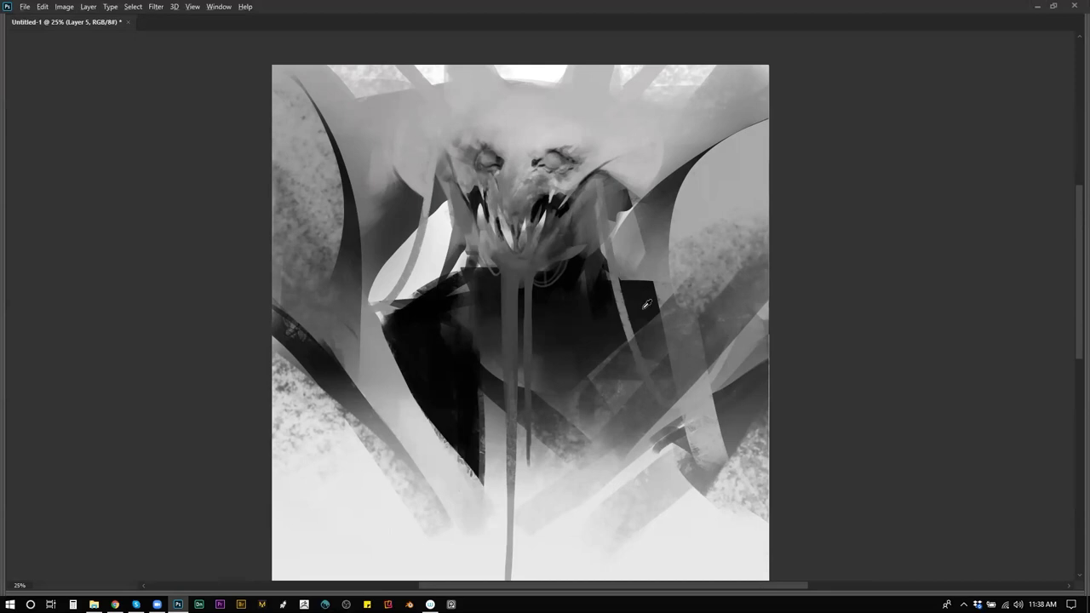
Extend the torso's other side downward with sampled dark vertical strokes and flip the canvas back.
left_click(611, 318, "alt")
mouse_move(558, 356)
left_mouse_down()
mouse_move(553, 389)
mouse_move(560, 366)
mouse_move(581, 452)
left_mouse_up()
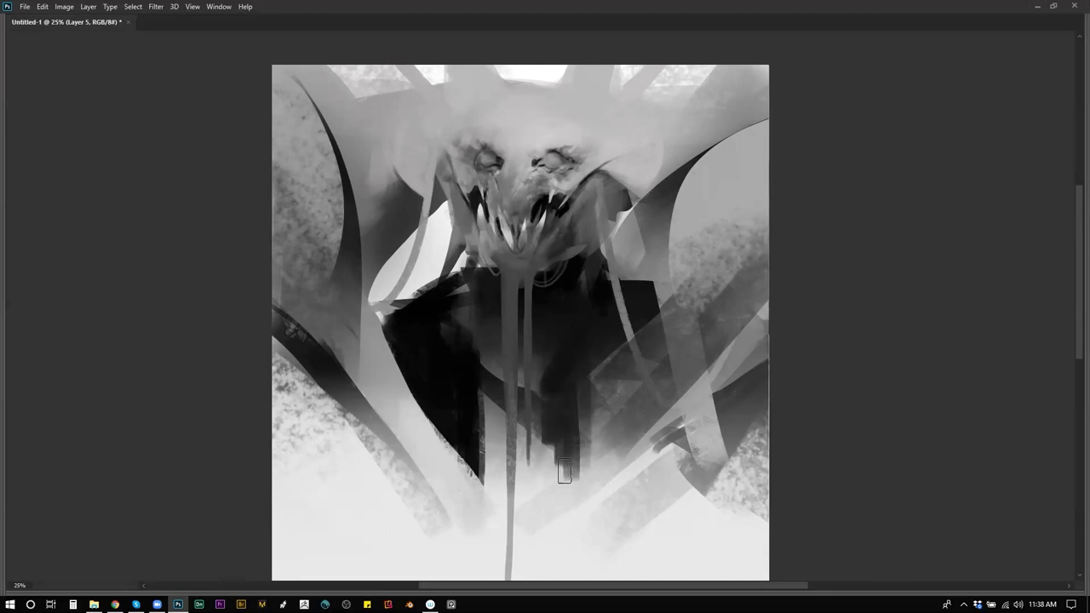
left_click_drag(600, 396, 595, 330)
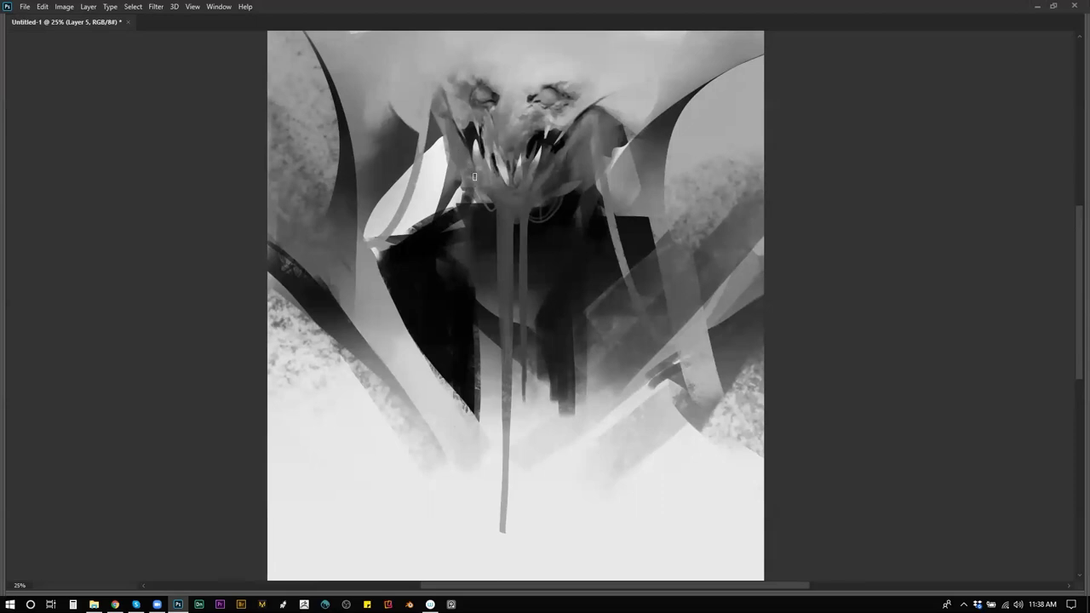
left_click(596, 252, "alt")
left_click(597, 256, "alt")
key("ctrl+shift+h")
left_click(603, 264, "ctrl")
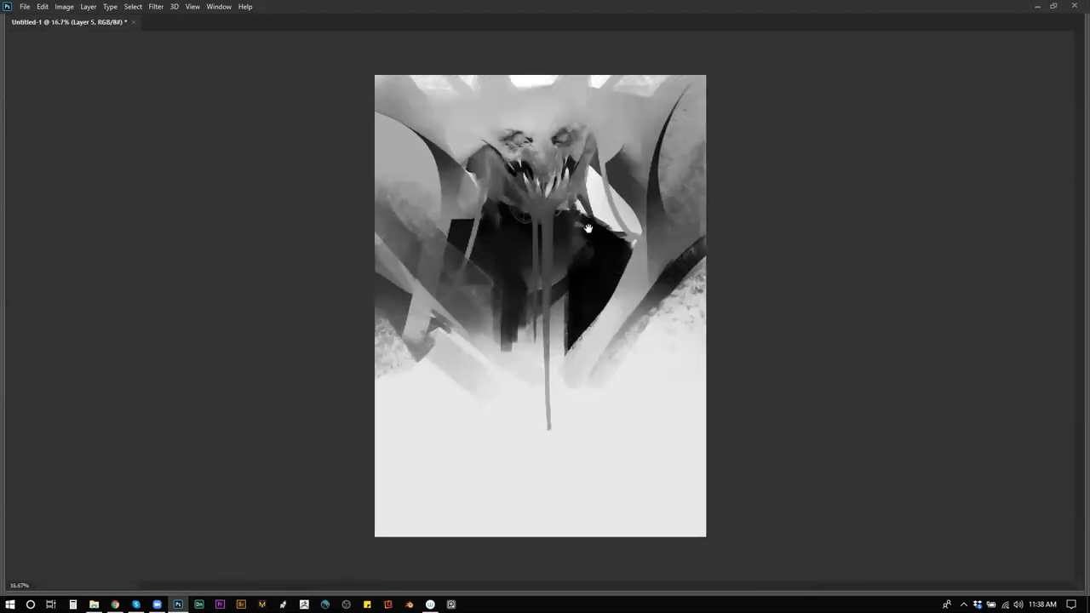
Select a rectangle around the head and upper torso, adjust the mouth area with Liquify at size 700, and deselect.
key("m")
mouse_move(440, 43)
left_mouse_down()
mouse_move(464, 38)
mouse_move(700, 345)
mouse_move(668, 327)
left_mouse_up()
key("ctrl+shift+x")
left_click(634, 346)
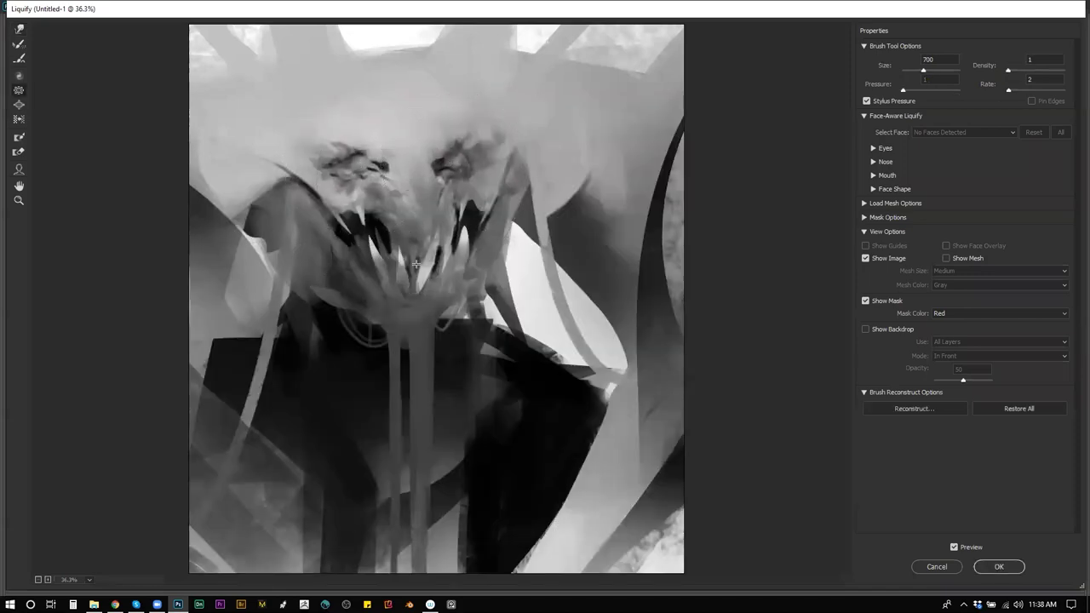
mouse_move(417, 272)
left_mouse_down()
mouse_move(419, 295)
mouse_move(410, 290)
mouse_move(426, 260)
left_mouse_up()
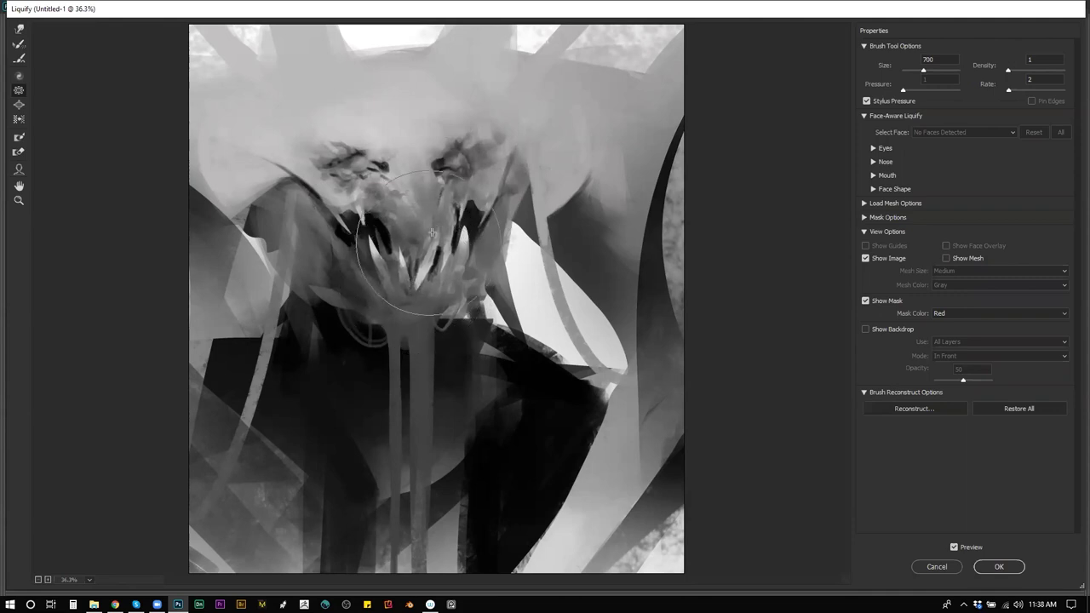
left_click(992, 569)
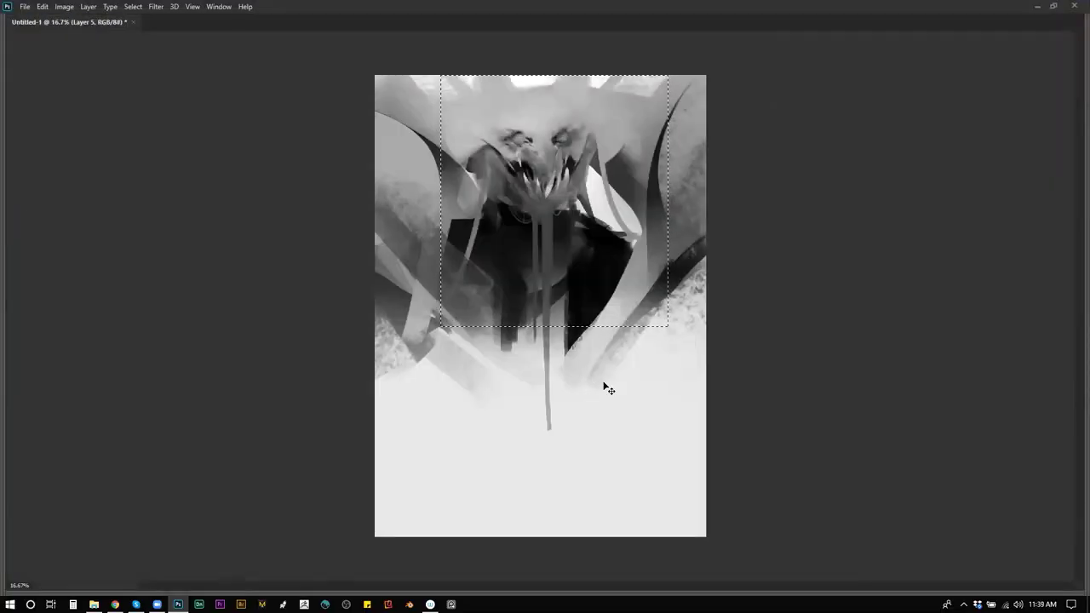
key("ctrl+d")
Flip the canvas horizontally, choose the 25 px soft round brush preset and touch up the area around the eye.
key("ctrl+shift+h")
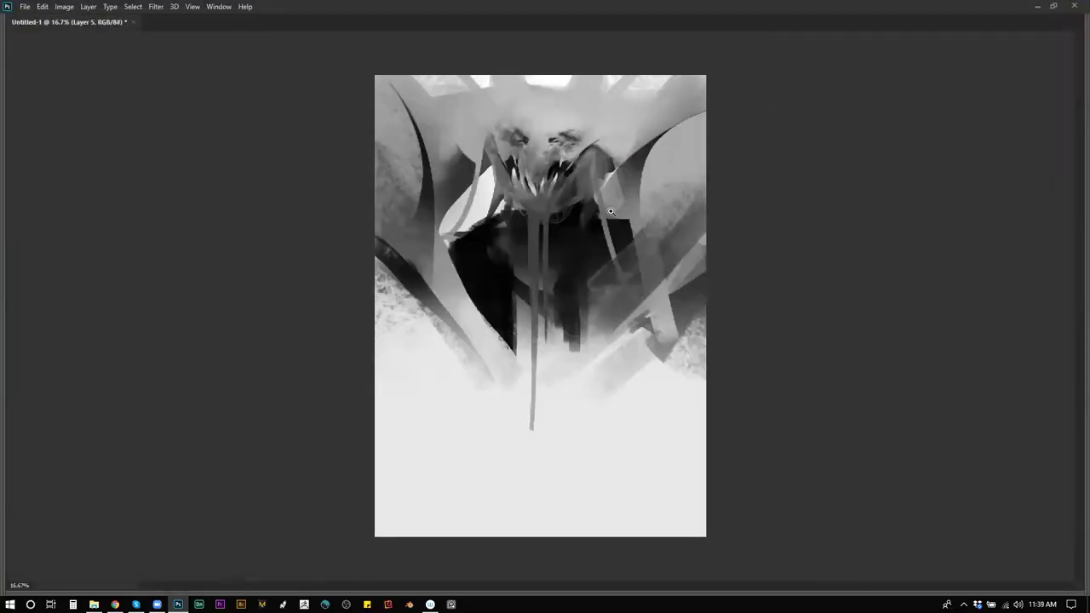
scroll(614, 208, "up", 2)
left_click_drag(610, 140, 626, 206)
right_click(652, 253)
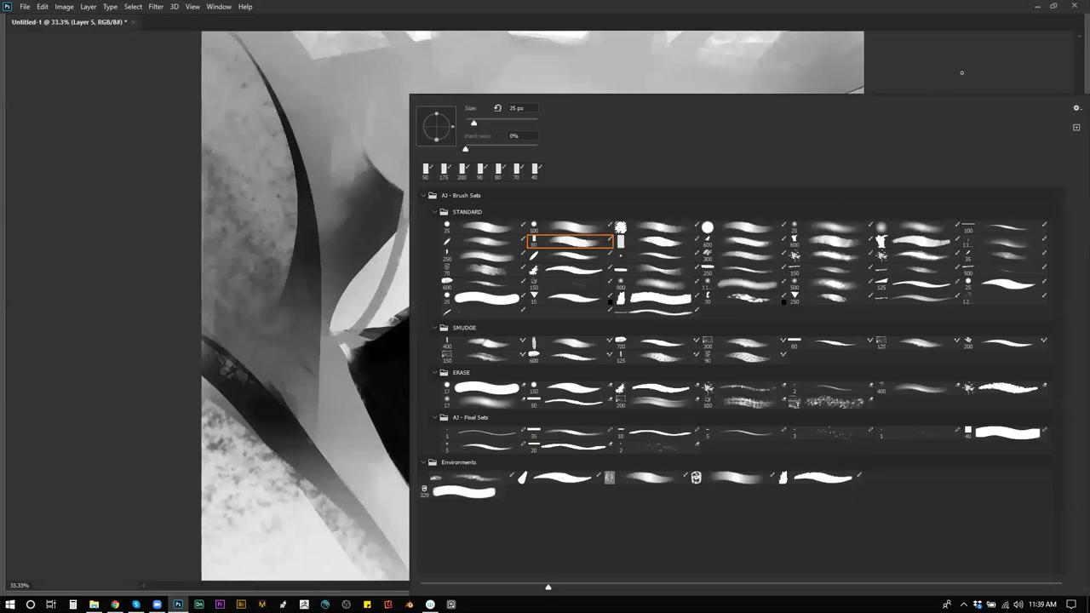
double_click(836, 228)
mouse_move(582, 139)
left_mouse_down()
mouse_move(557, 140)
mouse_move(572, 130)
left_mouse_up()
Enlarge the soft brush gradually and glaze soft tone over the eye sockets and across the mouth.
key("]")
key("]")
key("]")
key("]")
left_click_drag(467, 135, 472, 126)
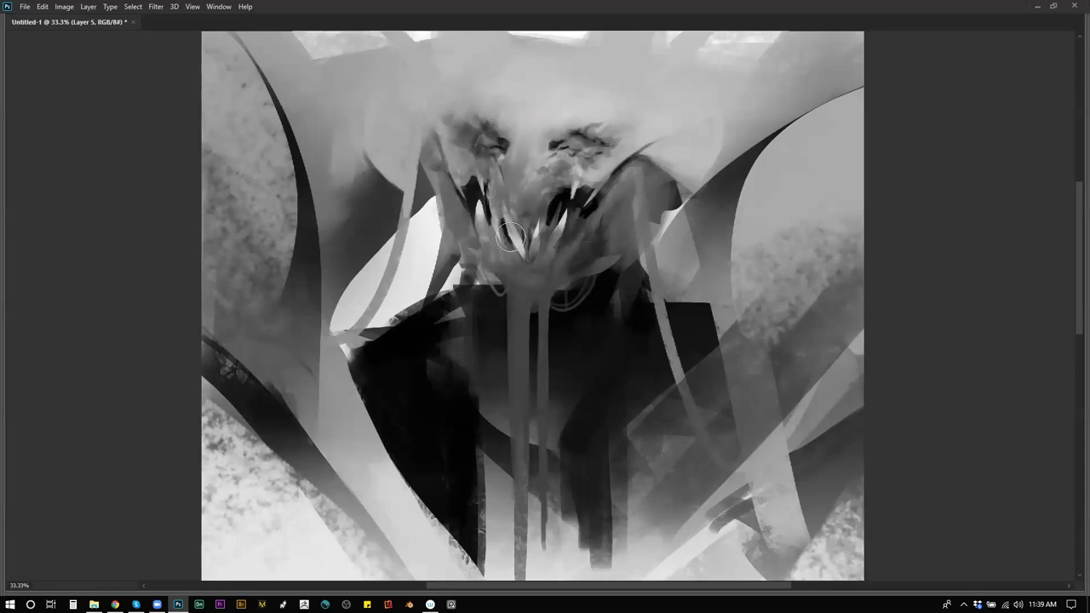
key("bracketright")
key("bracketright")
key("bracketright")
key("bracketright")
mouse_move(469, 200)
left_mouse_down()
mouse_move(647, 166)
mouse_move(631, 178)
mouse_move(669, 175)
left_mouse_up()
key("z")
left_click(624, 286, "alt")
left_click(624, 286, "alt")
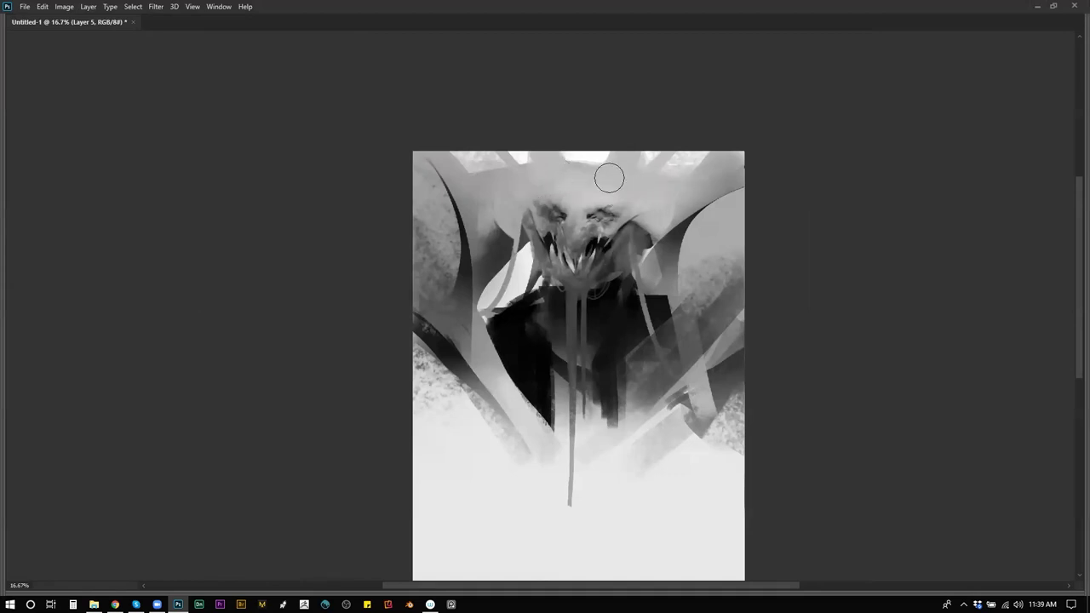
Flip the canvas horizontally and switch back to the rectangular brush preset.
key("bracketright")
key("ctrl+shift+h")
key("Tab")
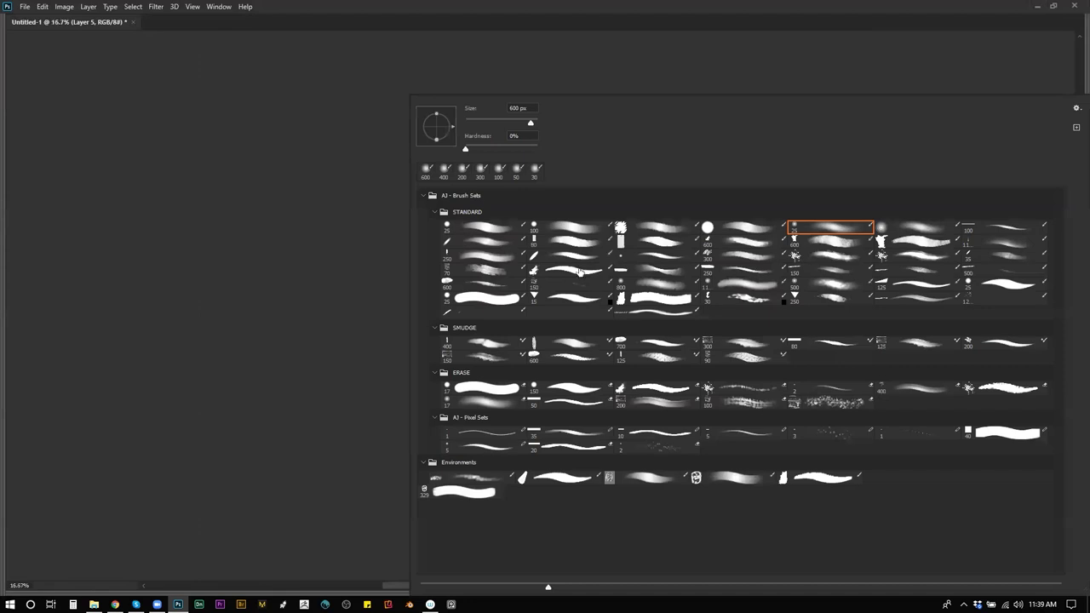
double_click(575, 241)
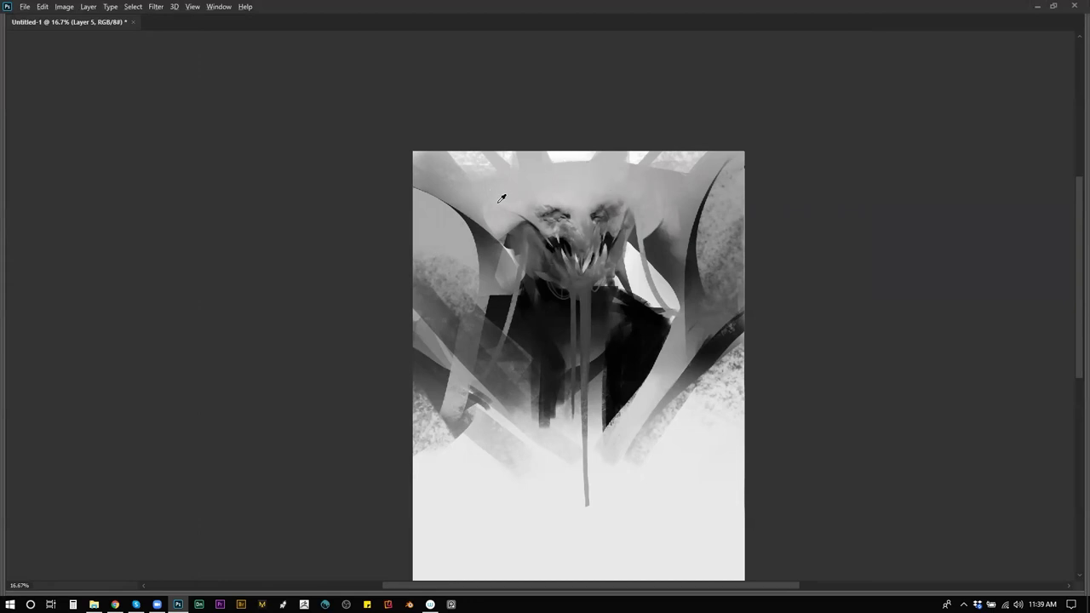
Try to paint diagonal bands across the shoulders on both sides of the head.
mouse_move(424, 153)
left_mouse_down()
mouse_move(474, 222)
mouse_move(413, 143)
mouse_move(491, 244)
left_mouse_up()
left_click_drag(709, 152, 652, 233)
left_click_drag(715, 150, 649, 248)
key("ctrl+z")
key("ctrl+z")
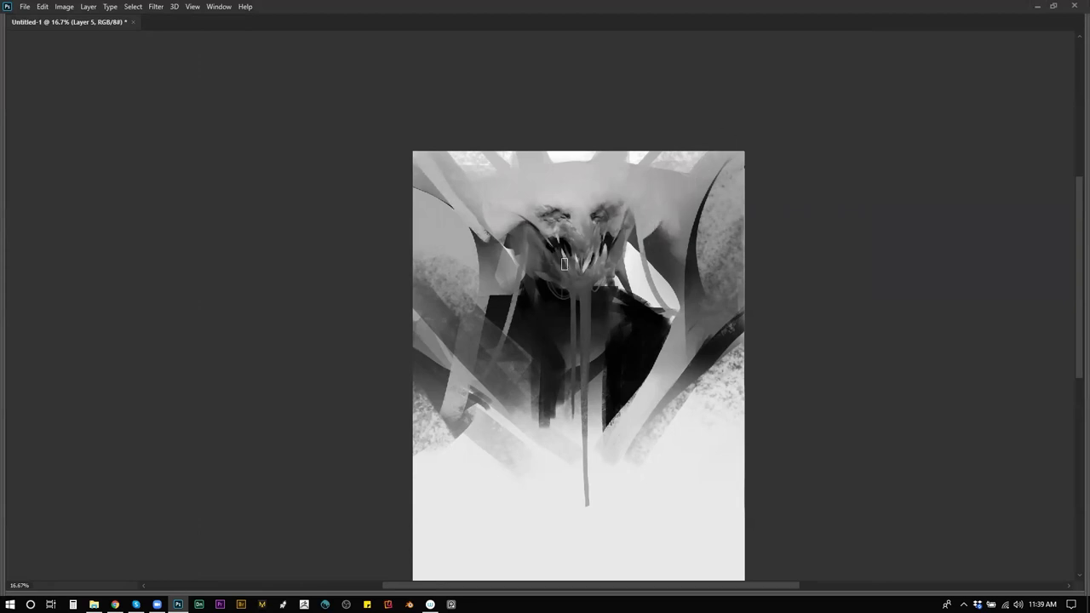
key("ctrl+z")
Paint sampled grey vertical strokes from both sides of the jaw down over the dark torso.
left_click(556, 308, "ctrl")
left_click(496, 218, "alt")
mouse_move(497, 213)
left_mouse_down()
mouse_move(480, 261)
mouse_move(499, 204)
mouse_move(492, 304)
mouse_move(517, 221)
mouse_move(509, 328)
left_mouse_up()
left_click_drag(516, 235, 522, 397)
mouse_move(652, 213)
left_mouse_down()
mouse_move(655, 342)
mouse_move(656, 225)
mouse_move(681, 367)
mouse_move(668, 276)
mouse_move(679, 304)
left_mouse_up()
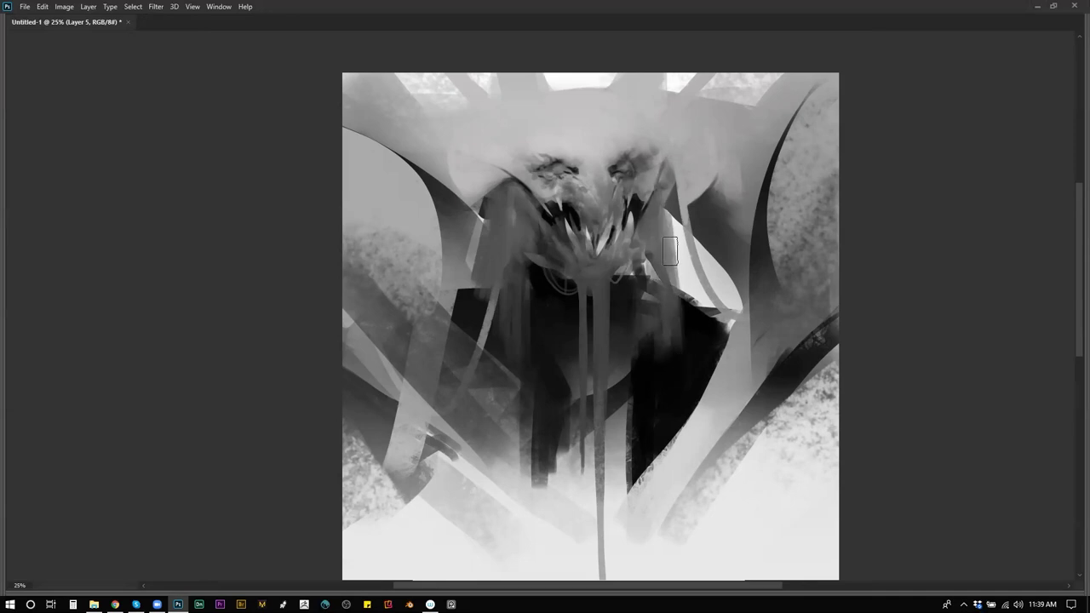
Cut pale diagonal strokes along the undersides of both lower limbs and trim the end of the hanging strip.
key("ctrl+minus")
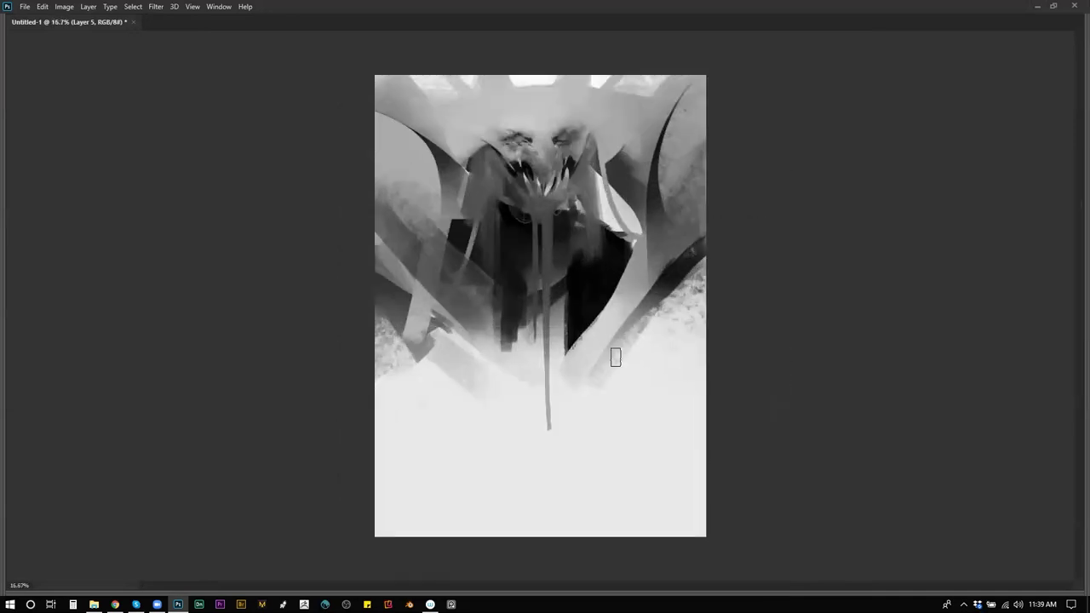
left_click_drag(577, 420, 672, 301)
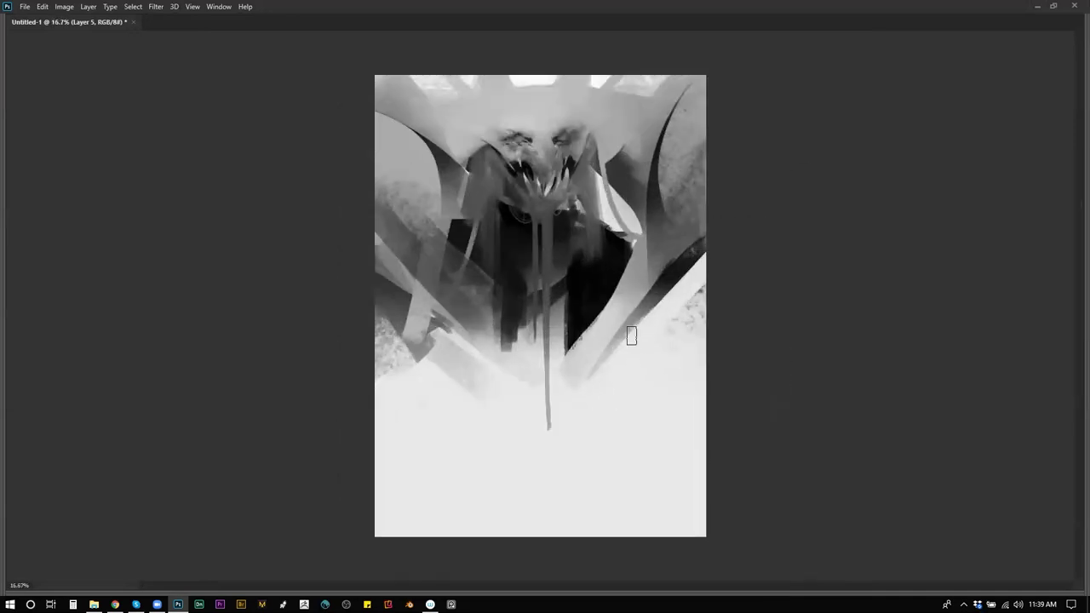
left_click_drag(548, 428, 528, 456)
mouse_move(432, 359)
left_mouse_down()
mouse_move(323, 268)
mouse_move(514, 429)
left_mouse_up()
left_click_drag(350, 244, 522, 436)
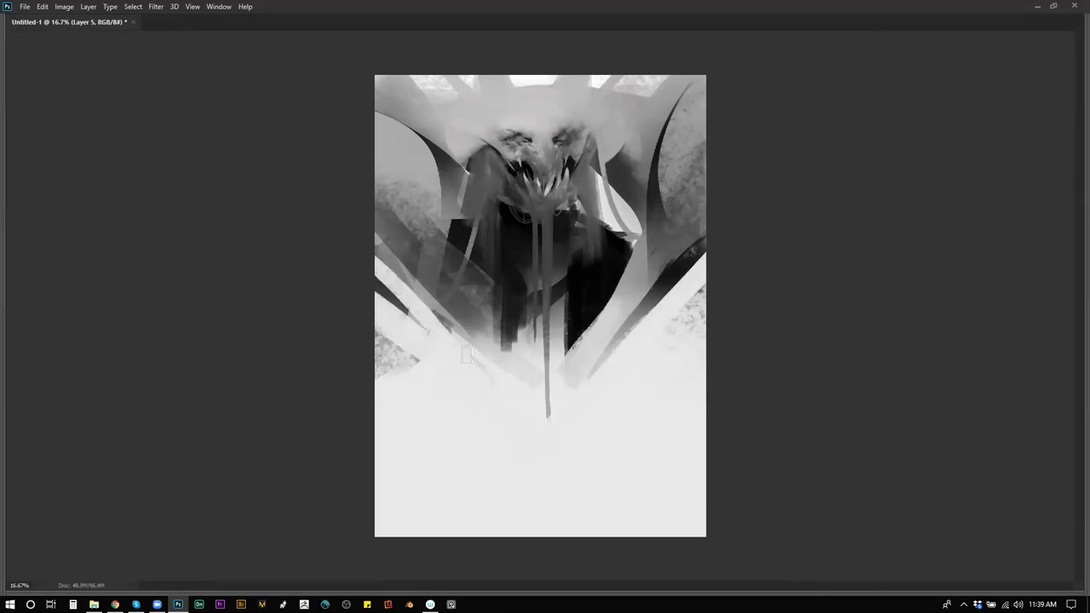
Build up the pale diagonal band across the lower limb on one side until it forms a wide, clean beam.
left_click_drag(467, 354, 318, 148)
key("ctrl+z")
left_click_drag(343, 230, 502, 365)
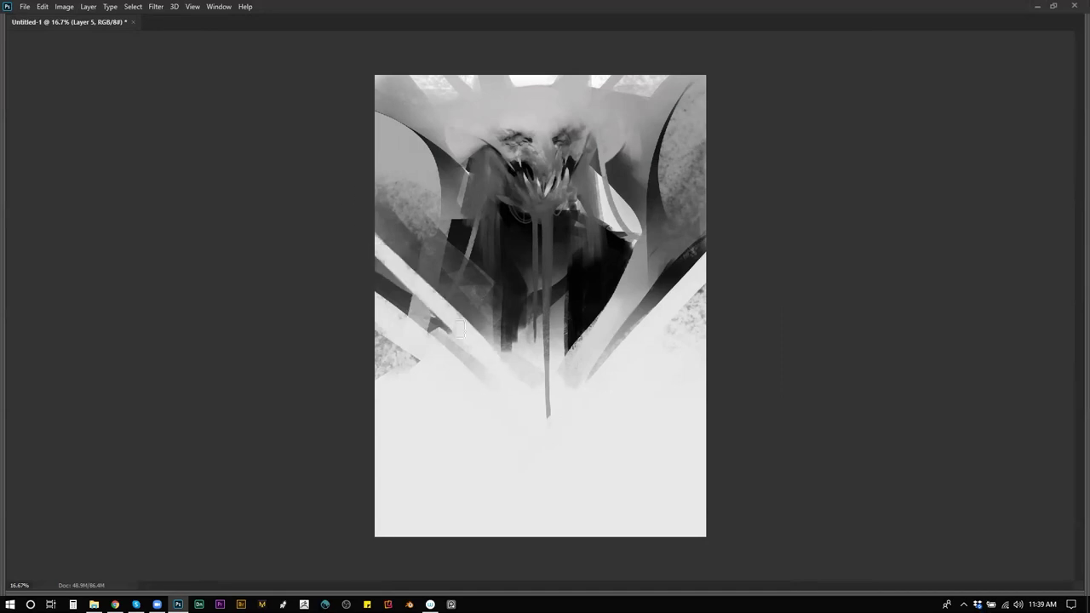
left_click_drag(460, 329, 354, 205)
left_click_drag(354, 205, 539, 468)
key("ctrl+minus")
key("ctrl+minus")
key("ctrl+minus")
scroll(611, 328, "up", 3)
left_click_drag(374, 253, 493, 380)
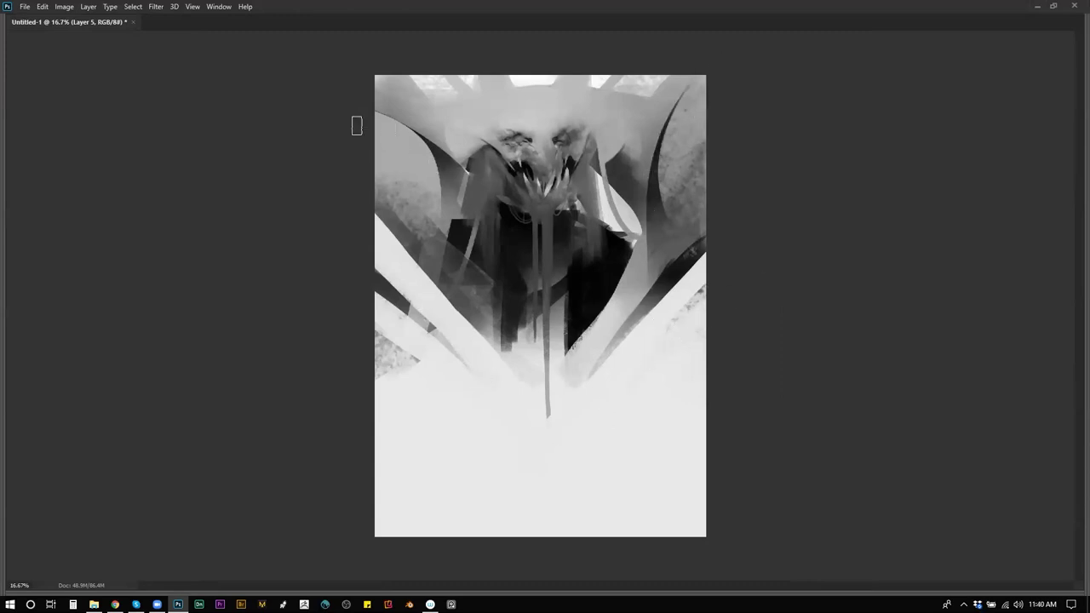
Try to paint a curved pale band down through the large rounded side shape.
left_click_drag(374, 132, 423, 221)
left_click_drag(380, 157, 417, 254)
left_click_drag(375, 115, 399, 155)
left_click_drag(416, 239, 431, 314)
key("ctrl+z")
mouse_move(375, 132)
left_mouse_down()
mouse_move(389, 161)
mouse_move(412, 323)
left_mouse_up()
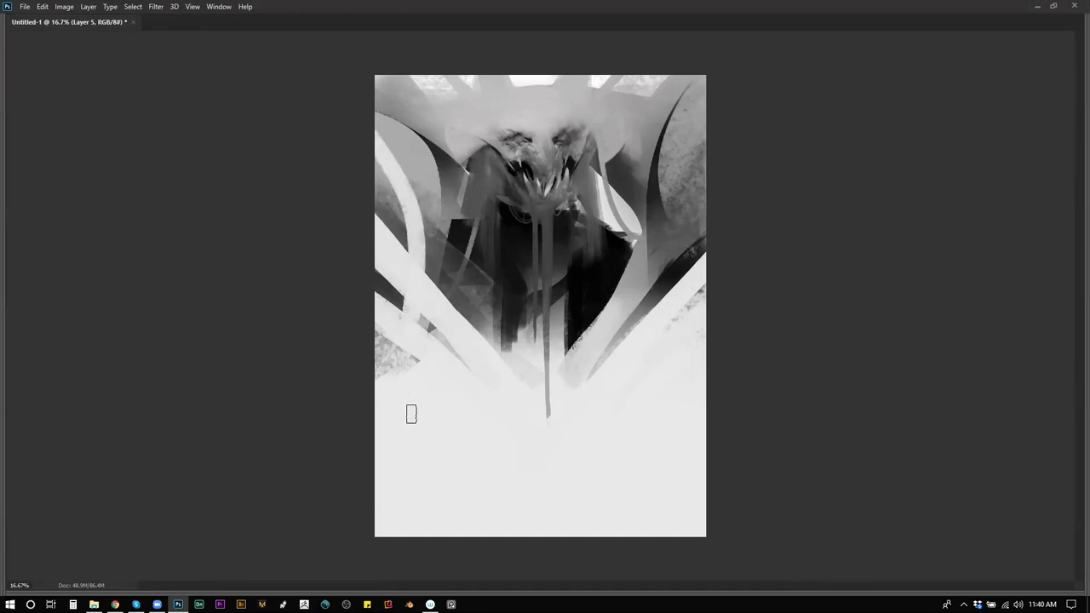
key("ctrl+z")
Add small light spikes projecting from the sides of the jaw using narrow selections, and deselect.
left_click(537, 206)
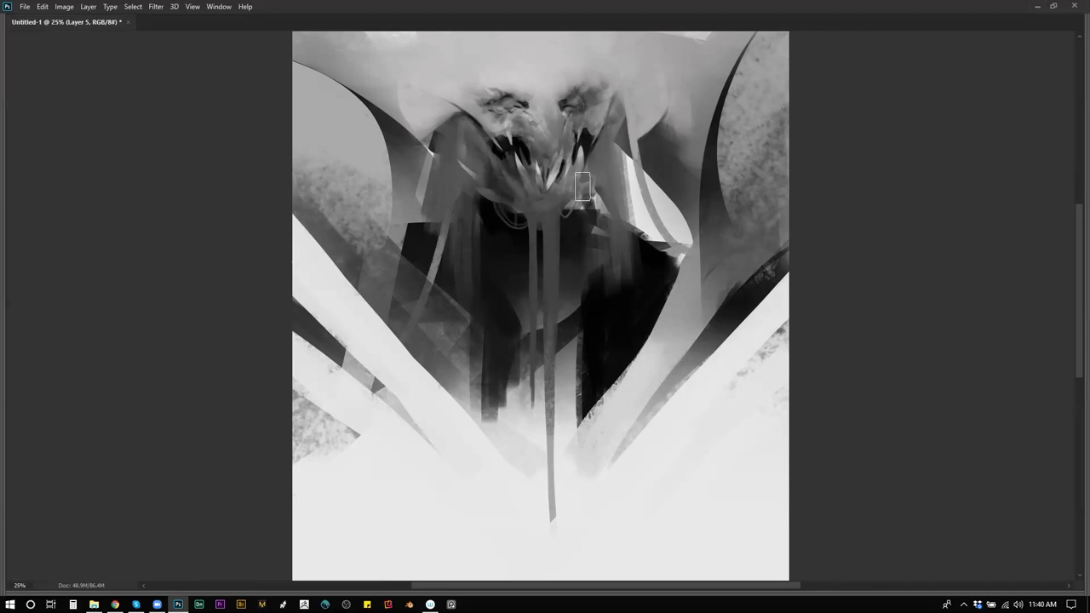
mouse_move(595, 181)
left_mouse_down()
mouse_move(622, 155)
mouse_move(596, 179)
left_mouse_up()
key("ctrl+d")
left_click(591, 287, "alt")
left_click(591, 287, "alt")
left_click(572, 265, "ctrl")
left_click(567, 260, "ctrl")
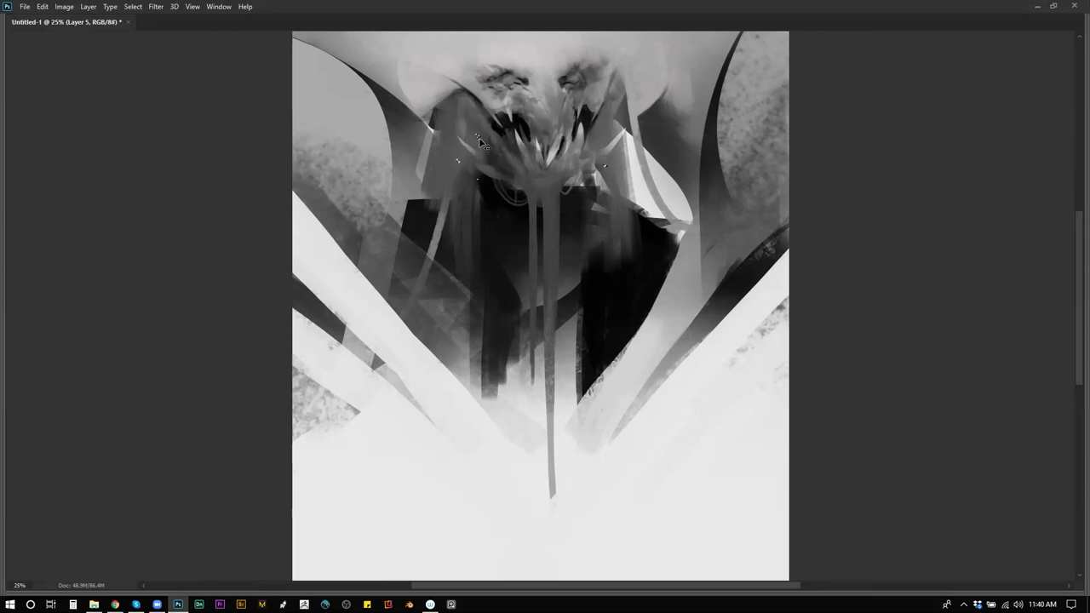
left_click(495, 266, "alt")
left_click(503, 225, "ctrl")
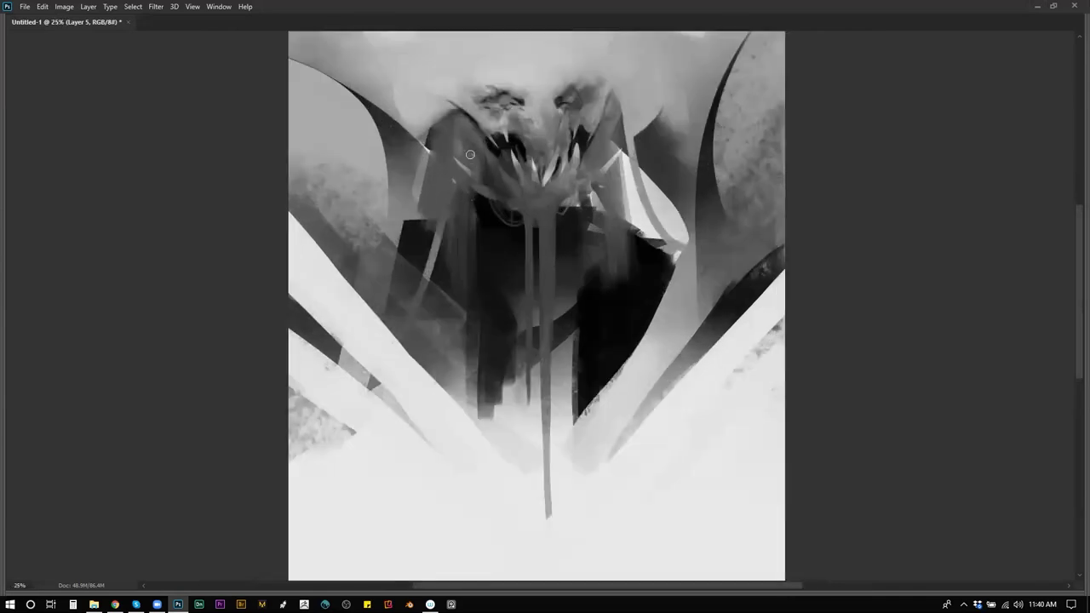
Review the painting full screen, look at the Project: Sin Vida artwork on ArtStation in Chrome, and return to Photoshop.
left_click(609, 247, "ctrl+alt")
key("f")
key("f")
left_click(629, 285, "ctrl")
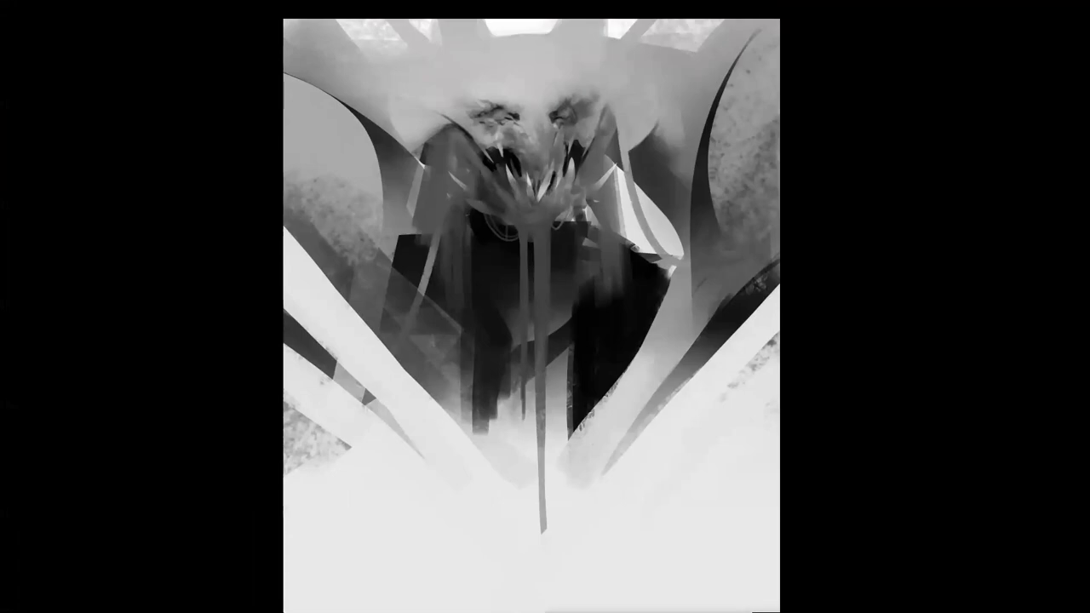
key("alt+Tab")
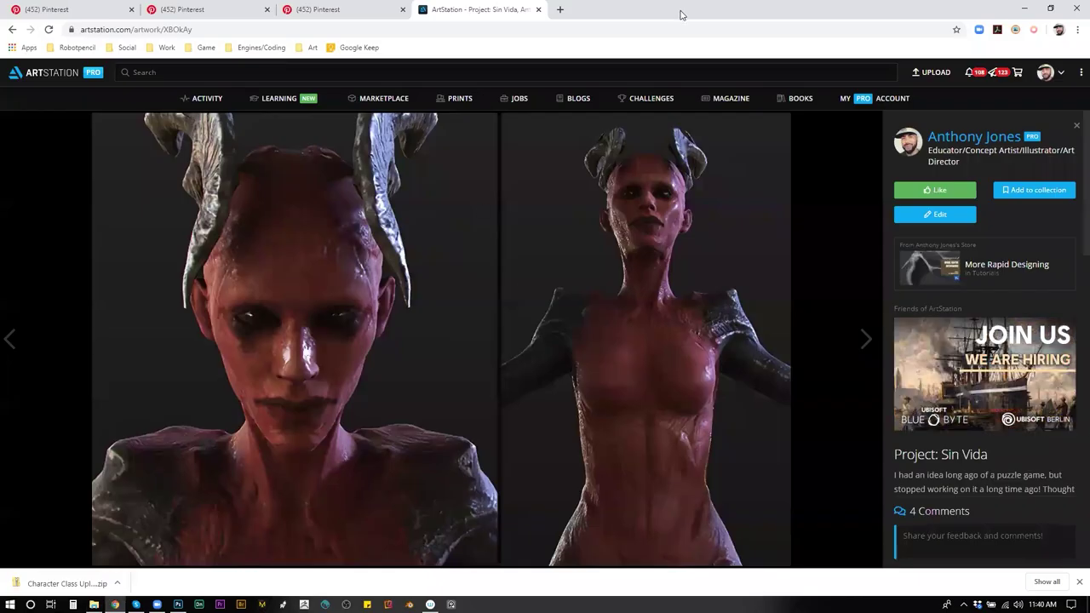
key("alt+Tab")
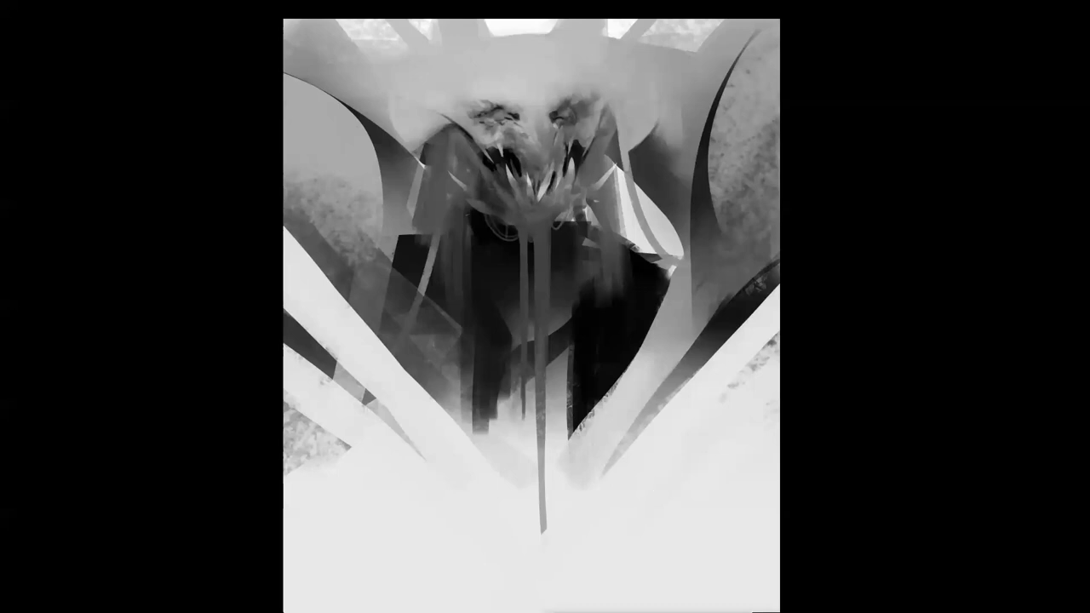
key("f")
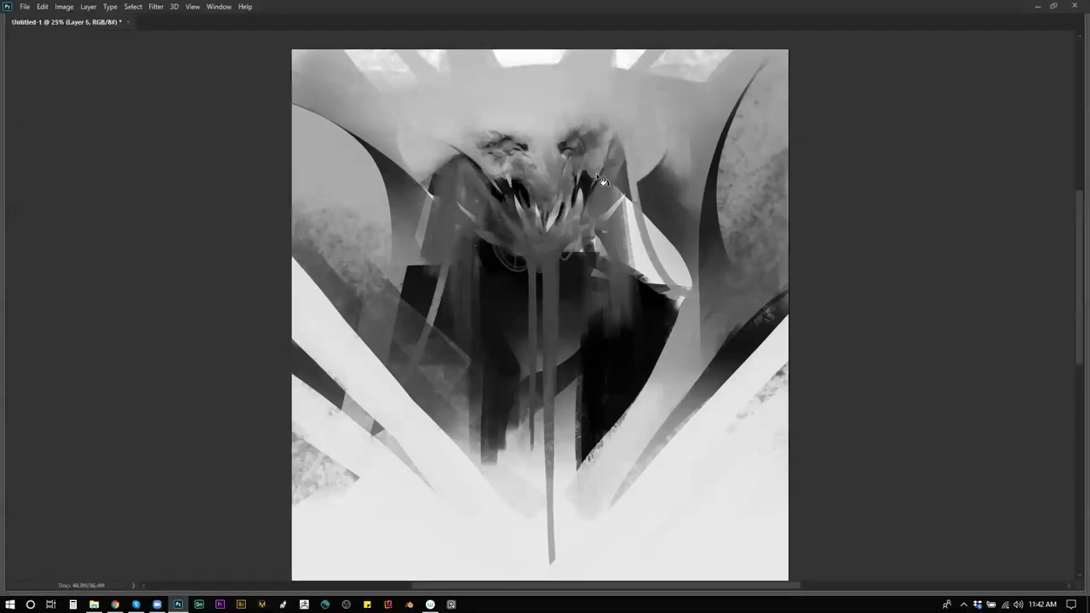
Create a new layer filled with white and choose the 25 px hard round brush preset.
key("ctrl+shift+alt+n")
key("alt+BackSpace")
key("Tab")
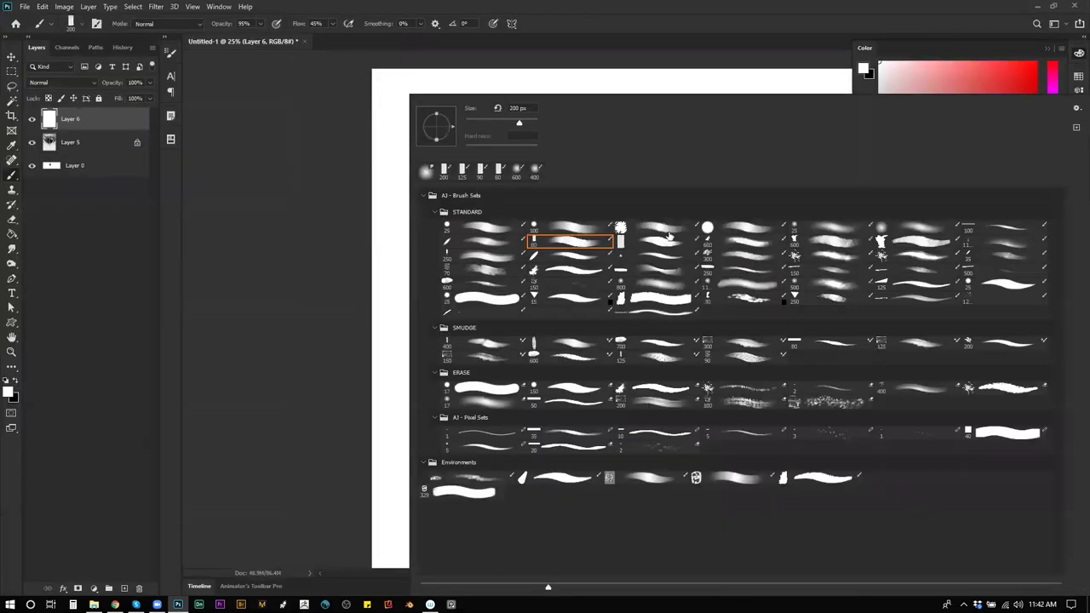
right_click(629, 218)
double_click(995, 290)
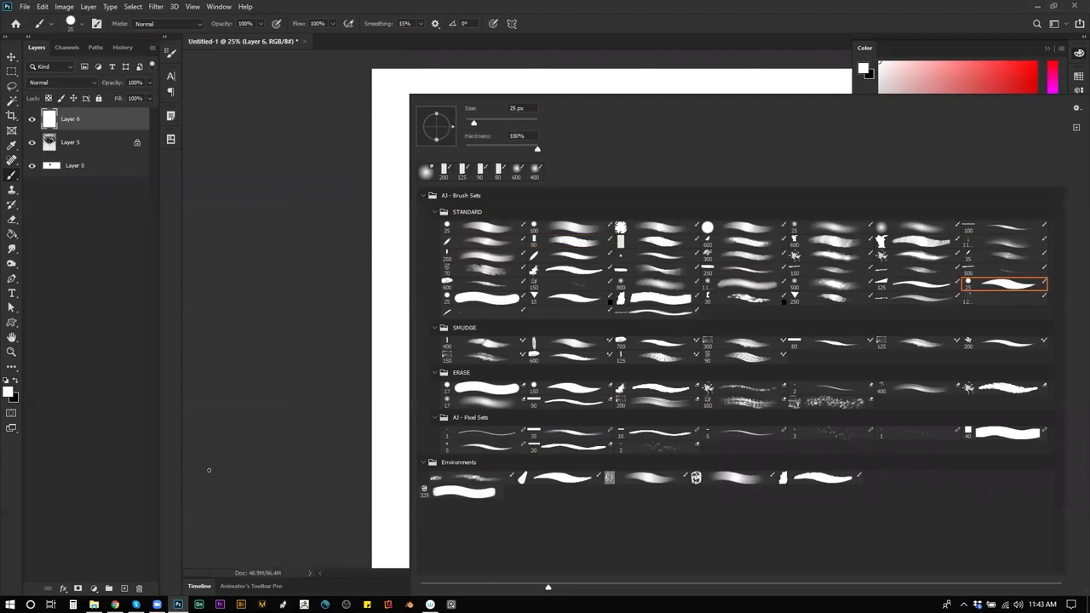
Hide the interface panels and sketch a rough black circle near the middle of the white canvas with several overlapping loops.
key("x")
left_click_drag(643, 158, 652, 164)
key("ctrl+z")
key("z")
left_click(618, 250)
key("Tab")
key("b")
mouse_move(550, 155)
left_mouse_down()
mouse_move(529, 186)
mouse_move(533, 161)
mouse_move(591, 170)
mouse_move(514, 164)
mouse_move(564, 197)
mouse_move(579, 191)
mouse_move(577, 272)
left_mouse_up()
key("ctrl+z")
key("z")
left_click(566, 201)
key("b")
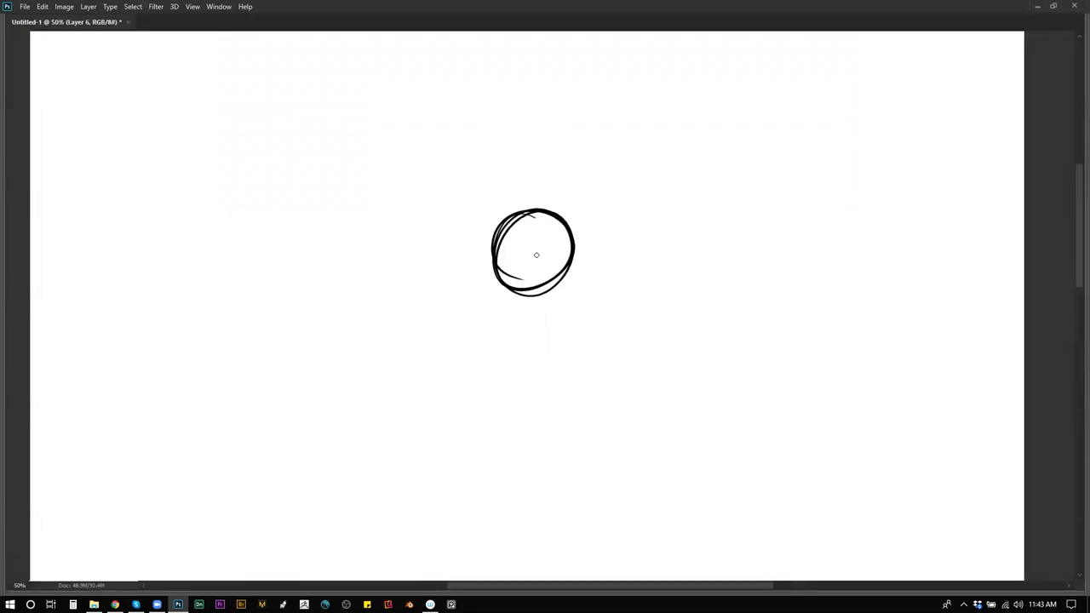
Write AW inside the circle and draw a thin vertical line rising from its top edge.
mouse_move(513, 251)
left_mouse_down()
mouse_move(530, 259)
mouse_move(545, 251)
mouse_move(555, 226)
left_mouse_up()
left_click_drag(533, 50, 534, 208)
key("ctrl+z")
left_click_drag(533, 51, 533, 206)
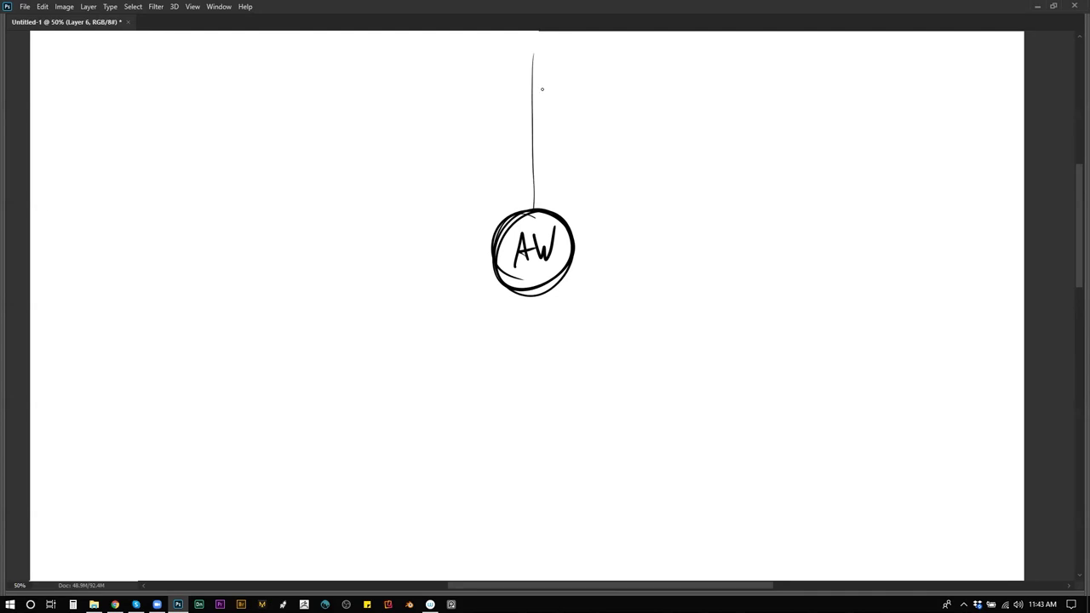
Draw a small circle containing the letter P on the upper-left edge of the AW circle.
scroll(549, 128, "up", 2)
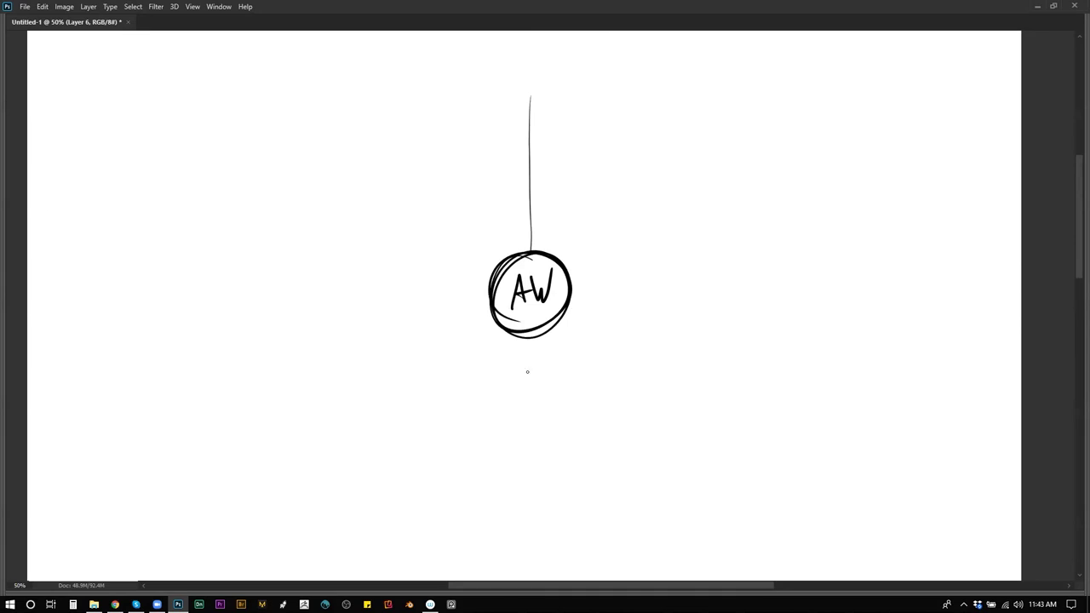
mouse_move(490, 259)
left_mouse_down()
mouse_move(504, 250)
mouse_move(509, 271)
mouse_move(510, 252)
left_mouse_up()
left_click_drag(499, 260, 500, 263)
Try writing 2-3 above the vertical line, and undo it.
left_click_drag(526, 65, 561, 75)
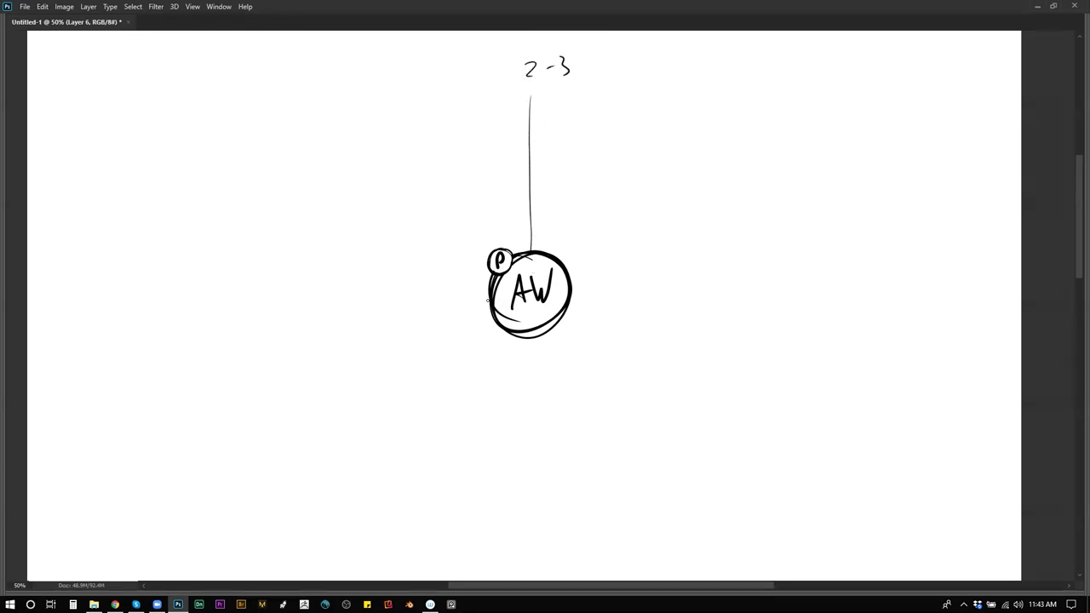
key("ctrl+z")
key("ctrl+z")
key("ctrl+z")
Write 100 above the vertical line, circle it and undo the circle.
mouse_move(516, 58)
left_mouse_down()
mouse_move(517, 78)
mouse_move(536, 62)
left_mouse_up()
mouse_move(555, 63)
left_mouse_down()
mouse_move(508, 40)
mouse_move(547, 42)
left_mouse_up()
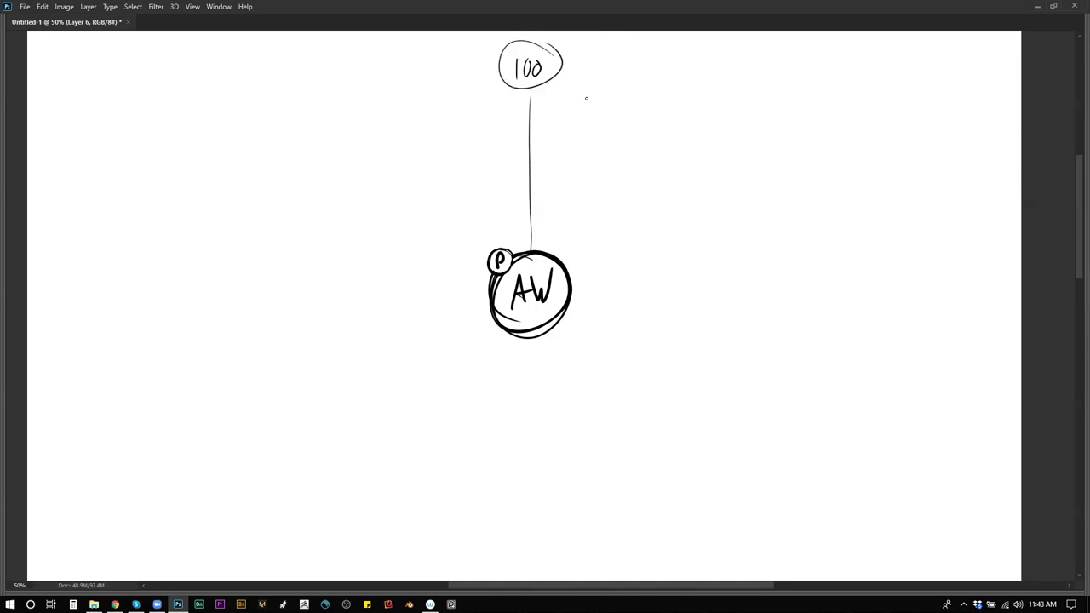
key("ctrl+z")
Write 5 twice to the right of the 100, with a circled 25 below the pair.
mouse_move(637, 64)
left_mouse_down()
mouse_move(648, 80)
mouse_move(634, 88)
left_mouse_up()
left_click_drag(646, 64, 659, 62)
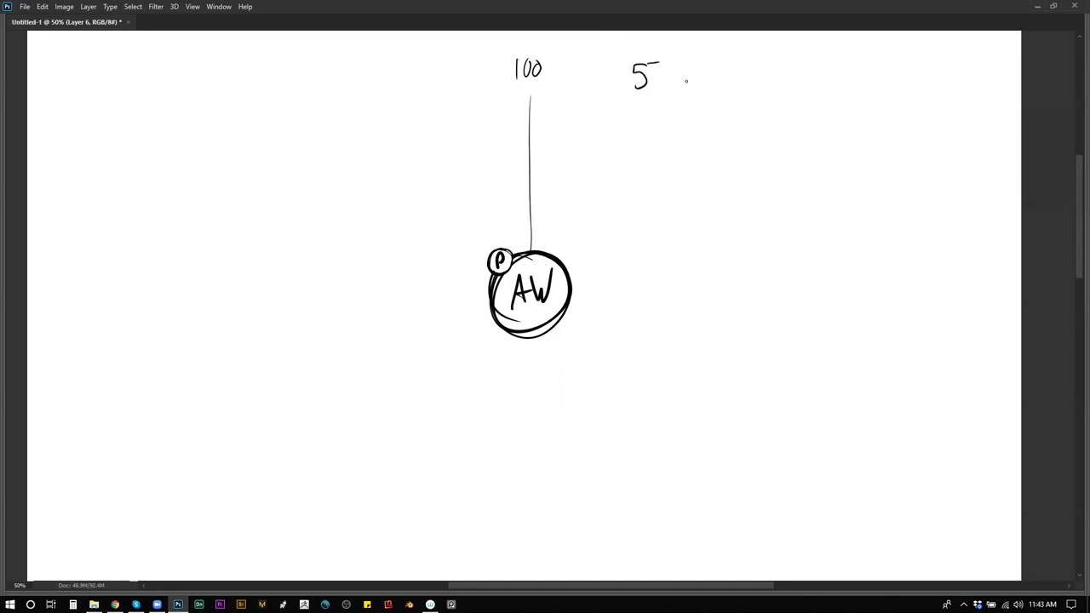
mouse_move(714, 65)
left_mouse_down()
mouse_move(712, 85)
mouse_move(744, 60)
left_mouse_up()
left_click_drag(677, 138, 696, 156)
left_click_drag(707, 130, 704, 153)
mouse_move(720, 128)
left_mouse_down()
mouse_move(738, 123)
mouse_move(715, 107)
mouse_move(729, 109)
left_mouse_up()
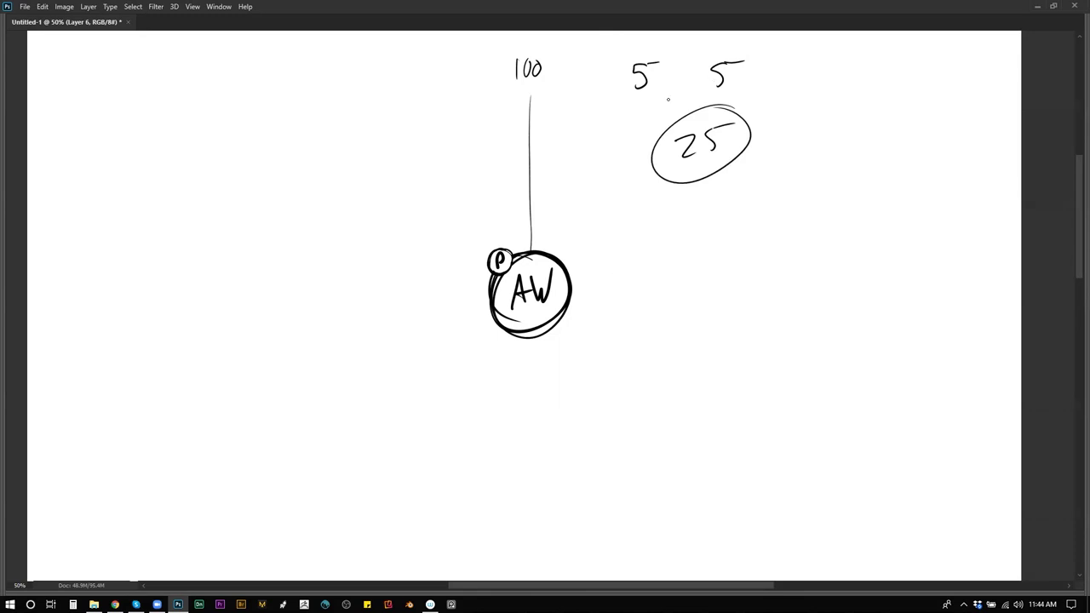
Undo the two 5s and the circled 25.
key("ctrl+z")
key("ctrl+z")
key("ctrl+z")
key("ctrl+z")
key("ctrl+z")
key("ctrl+z")
key("ctrl+z")
key("ctrl+z")
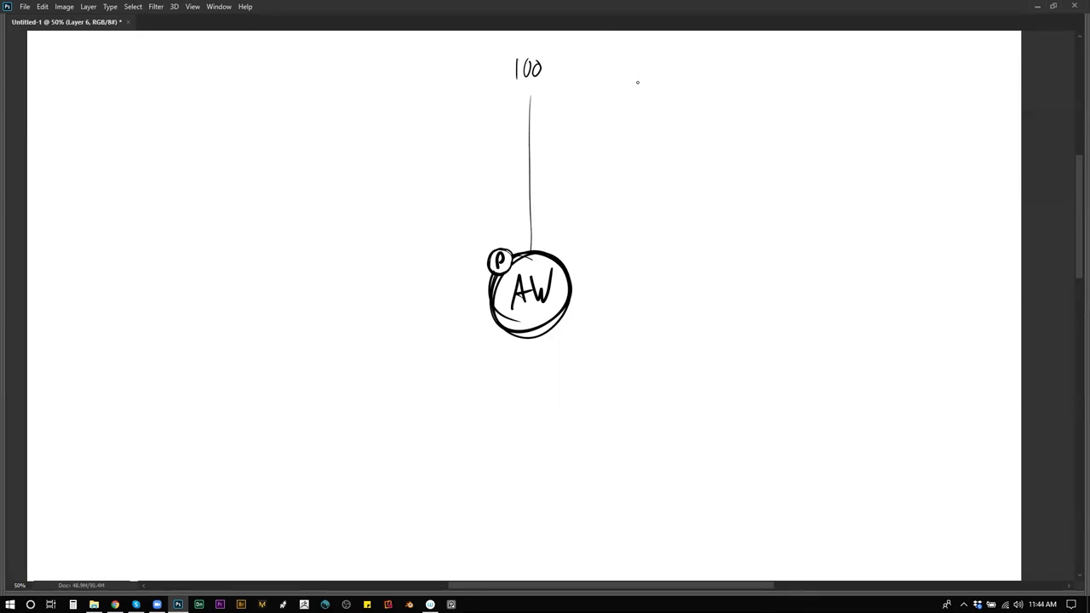
Undo the 100 written above the vertical line.
mouse_move(668, 74)
left_mouse_down()
mouse_move(681, 90)
mouse_move(653, 85)
mouse_move(664, 104)
left_mouse_up()
key("ctrl+z")
key("ctrl+z")
key("ctrl+z")
key("ctrl+z")
key("ctrl+z")
Write 1000 above the vertical line in large digits.
scroll(644, 140, "up", 2)
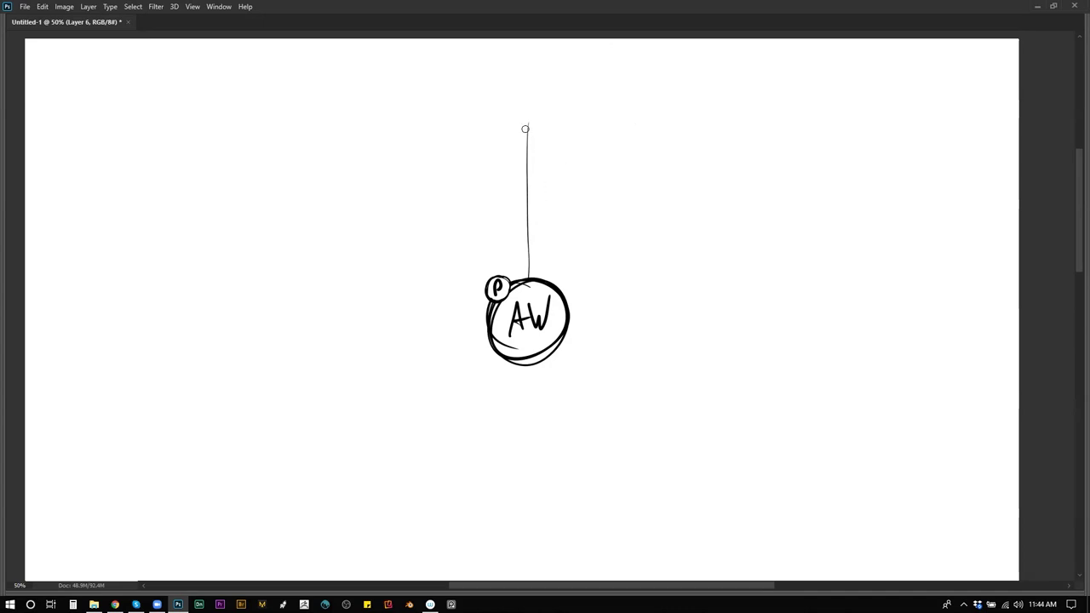
mouse_move(490, 78)
left_mouse_down()
mouse_move(490, 116)
mouse_move(511, 81)
left_mouse_up()
mouse_move(531, 80)
left_mouse_down()
mouse_move(526, 93)
mouse_move(533, 80)
left_mouse_up()
mouse_move(554, 80)
left_mouse_down()
mouse_move(548, 96)
mouse_move(555, 80)
left_mouse_up()
left_click_drag(569, 71, 562, 109)
left_click_drag(658, 88, 688, 143)
left_click_drag(698, 91, 641, 147)
key("ctrl+z")
key("ctrl+z")
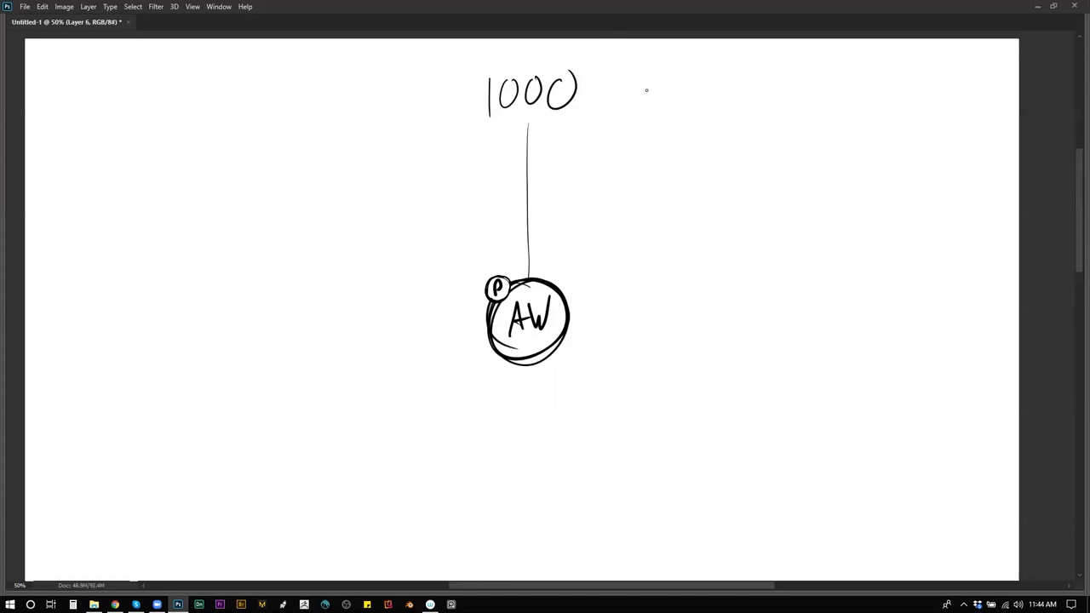
left_click_drag(574, 48, 583, 51)
key("ctrl+z")
Write 5% to the right of the 1000 and undo the percent sign.
left_click_drag(709, 107, 703, 141)
left_click_drag(765, 110, 746, 146)
left_click_drag(741, 114, 741, 115)
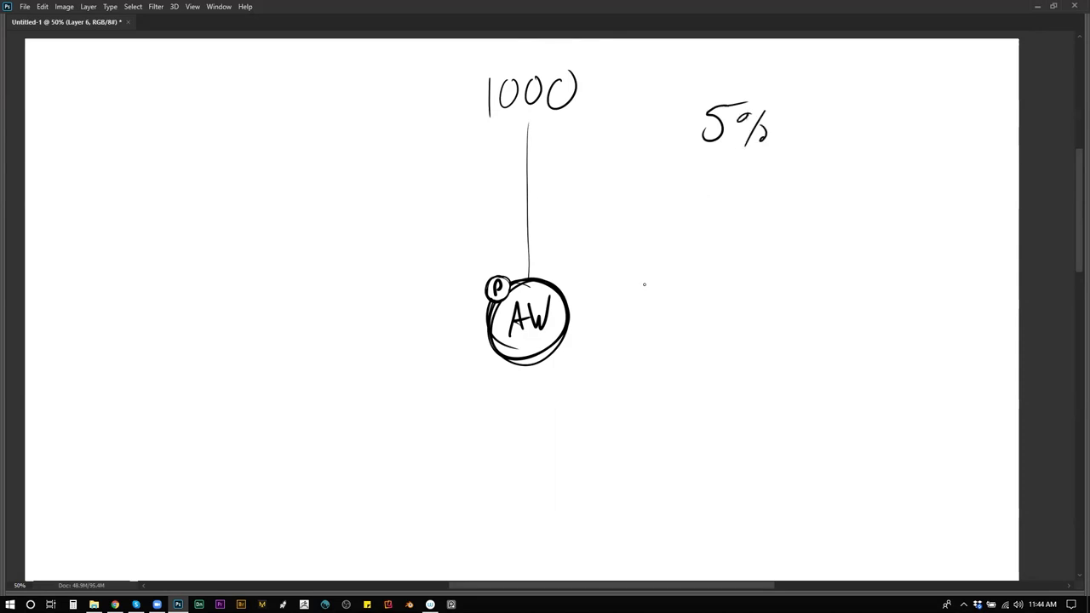
key("ctrl+z")
key("ctrl+z")
key("ctrl+z")
Circle the 5 and draw a double-headed arrow between it and the 1000.
mouse_move(754, 87)
left_mouse_down()
mouse_move(677, 136)
mouse_move(759, 94)
left_mouse_up()
left_click_drag(636, 114, 637, 128)
left_click_drag(577, 91, 639, 118)
mouse_move(579, 94)
left_mouse_down()
mouse_move(598, 125)
mouse_move(657, 111)
mouse_move(650, 118)
left_mouse_up()
key("ctrl+z")
key("ctrl+z")
key("ctrl+z")
left_click_drag(603, 81, 596, 109)
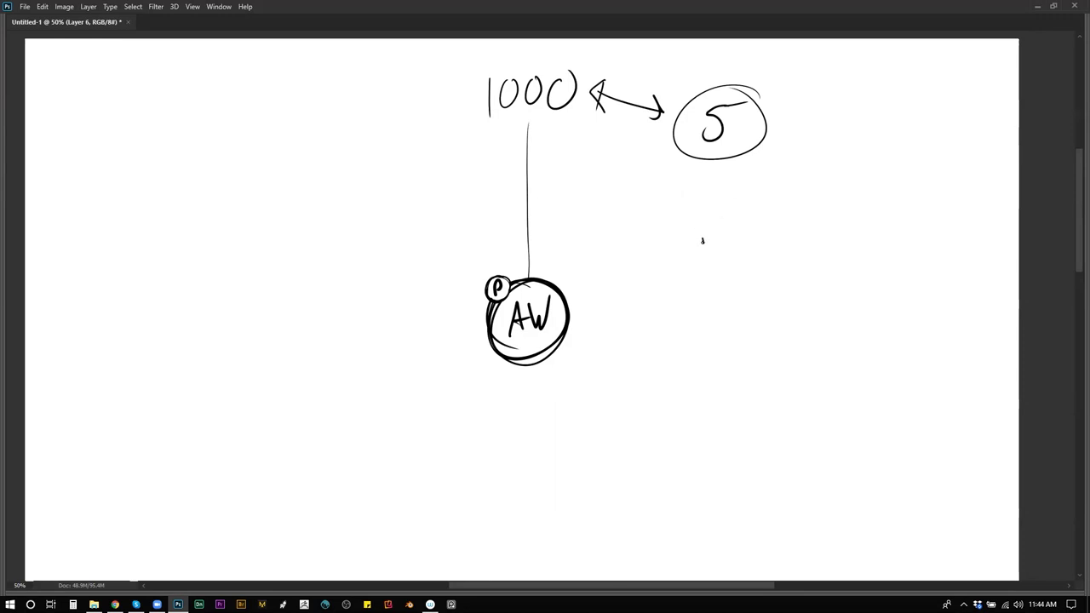
Write .5 below the circled 5.
left_click_drag(724, 213, 720, 240)
left_click_drag(730, 210, 760, 199)
mouse_move(600, 57)
left_mouse_down()
mouse_move(588, 128)
mouse_move(599, 53)
left_mouse_up()
key("ctrl+z")
Write 1000, 5 and a circled 5k in a column to the left of the vertical line.
mouse_move(345, 140)
left_mouse_down()
mouse_move(341, 179)
mouse_move(357, 138)
mouse_move(375, 138)
left_mouse_up()
mouse_move(386, 147)
left_mouse_down()
mouse_move(399, 136)
mouse_move(376, 212)
left_mouse_up()
left_click_drag(381, 182, 399, 175)
mouse_move(345, 260)
left_mouse_down()
mouse_move(339, 298)
mouse_move(370, 253)
mouse_move(372, 285)
left_mouse_up()
left_click_drag(391, 264, 396, 281)
left_click_drag(309, 277, 416, 257)
left_click_drag(346, 329, 310, 271)
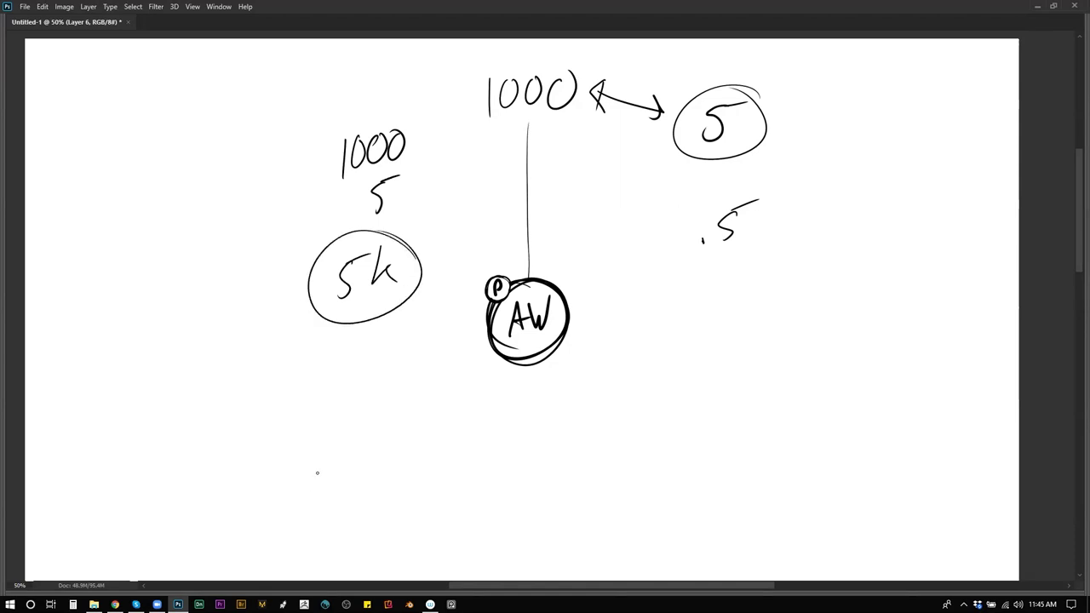
Undo the column with 1000, 5 and the circled 5k.
key("ctrl+z")
key("ctrl+z")
key("ctrl+z")
key("ctrl+z")
key("ctrl+z")
key("ctrl+z")
key("ctrl+z")
key("ctrl+z")
key("ctrl+z")
key("ctrl+z")
key("ctrl+z")
key("ctrl+z")
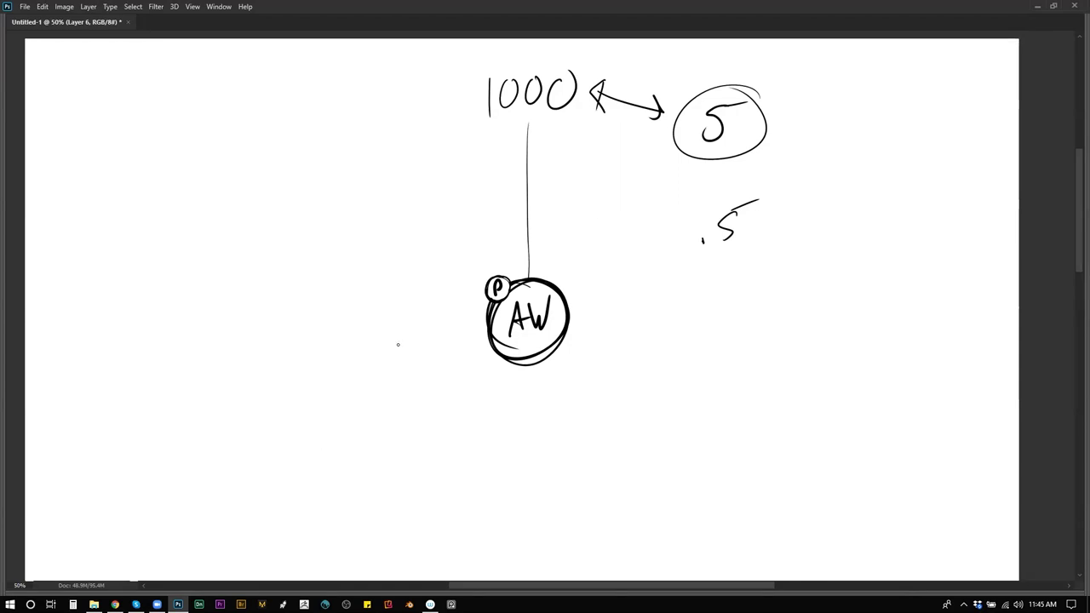
Undo the .5, the circled 5 and the double-headed arrow.
key("ctrl+z")
key("ctrl+z")
key("ctrl+z")
key("ctrl+z")
key("ctrl+z")
key("ctrl+z")
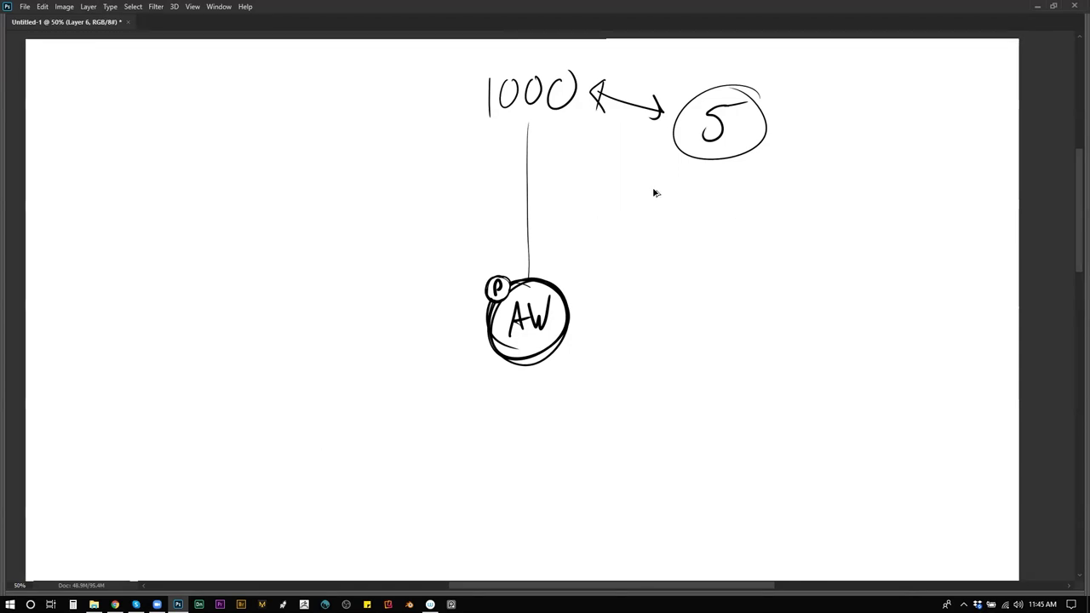
key("ctrl+z")
key("ctrl+z")
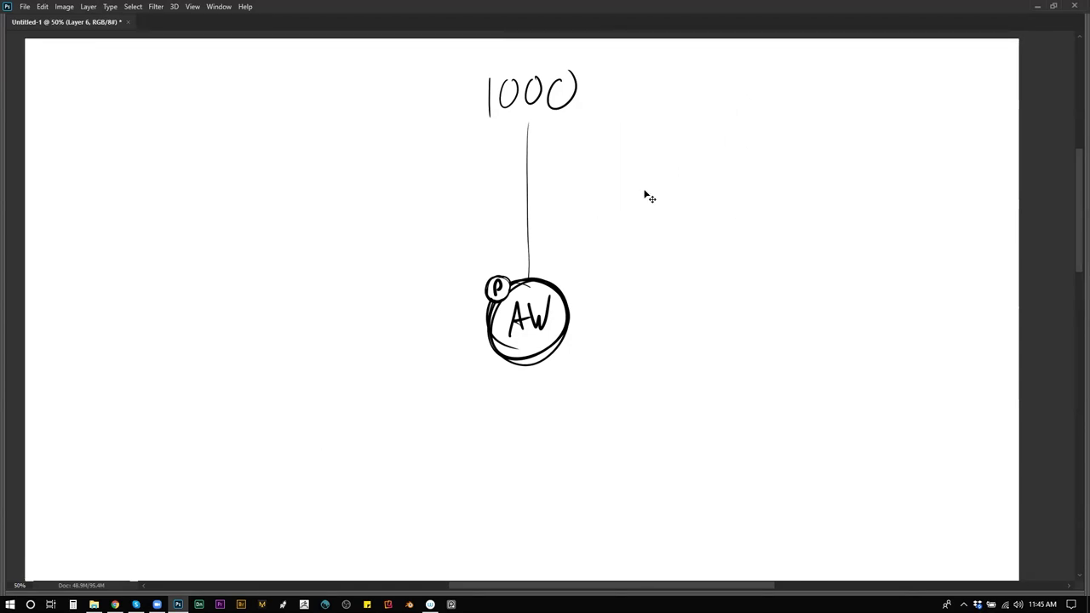
Extend the 1000 above the line to 10,000 and draw a question mark below and to its right.
left_click_drag(522, 107, 517, 120)
left_click_drag(602, 83, 604, 81)
left_click_drag(629, 147, 635, 169)
left_click(635, 179)
Try writing 1000 to the right of the question mark, and undo it.
mouse_move(720, 169)
left_mouse_down()
mouse_move(729, 127)
mouse_move(749, 130)
left_mouse_up()
mouse_move(786, 130)
left_mouse_down()
mouse_move(768, 158)
mouse_move(785, 130)
mouse_move(798, 128)
left_mouse_up()
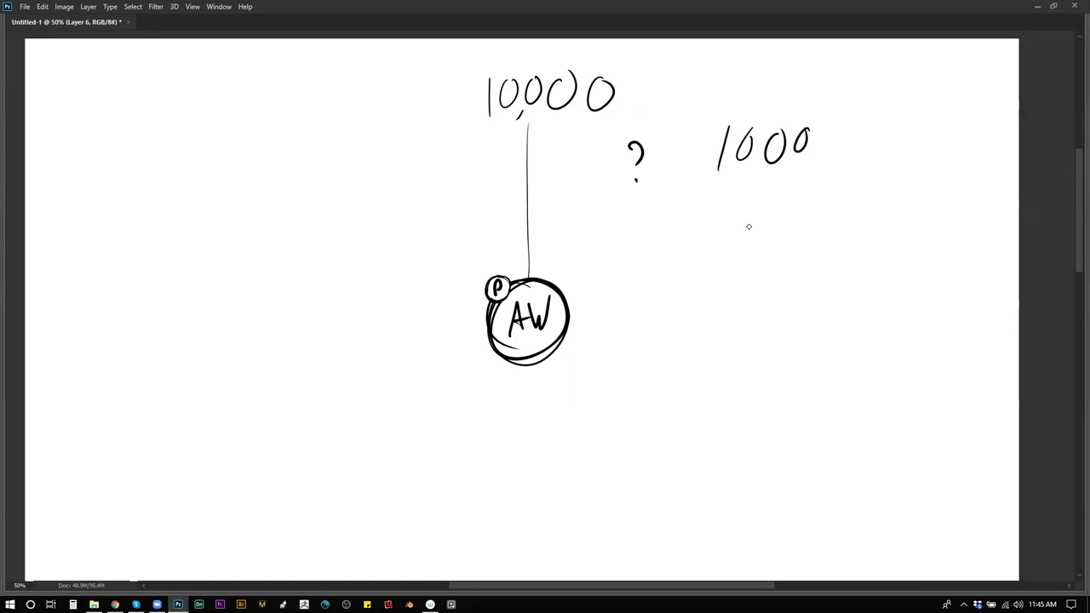
key("ctrl+z")
key("ctrl+z")
key("ctrl+z")
key("ctrl+z")
Try writing 500 to the right of the question mark, and undo it.
mouse_move(736, 133)
left_mouse_down()
mouse_move(724, 135)
mouse_move(720, 167)
mouse_move(753, 137)
mouse_move(777, 135)
left_mouse_up()
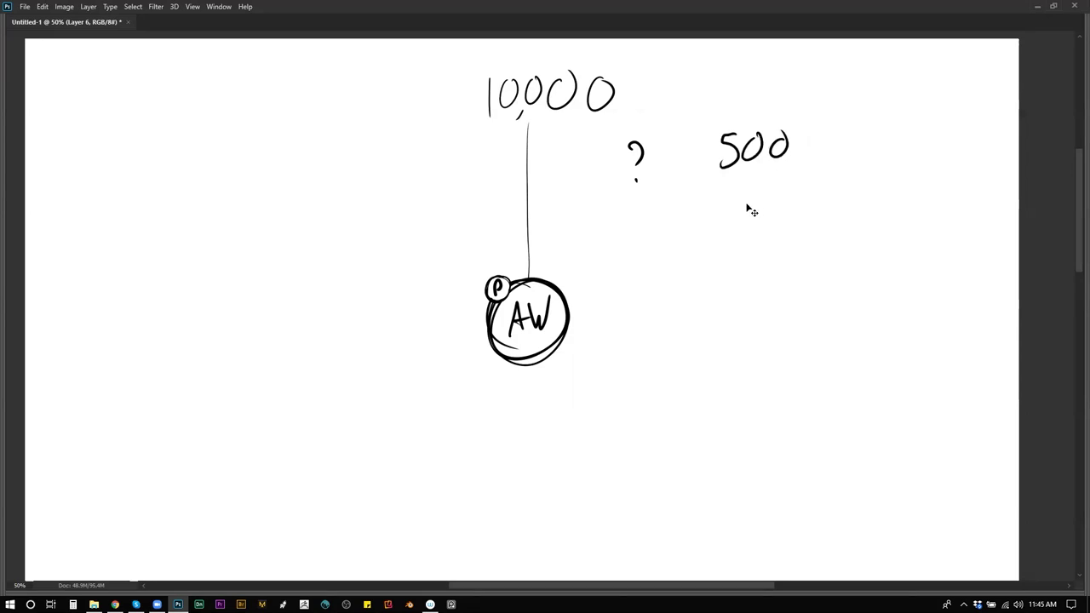
key("ctrl+z")
key("ctrl+z")
key("ctrl+z")
key("ctrl+z")
Write 250 to the right of the question mark.
left_click_drag(714, 152, 729, 168)
mouse_move(741, 146)
left_mouse_down()
mouse_move(736, 166)
mouse_move(755, 142)
left_mouse_up()
mouse_move(765, 144)
left_mouse_down()
mouse_move(759, 156)
mouse_move(769, 142)
left_mouse_up()
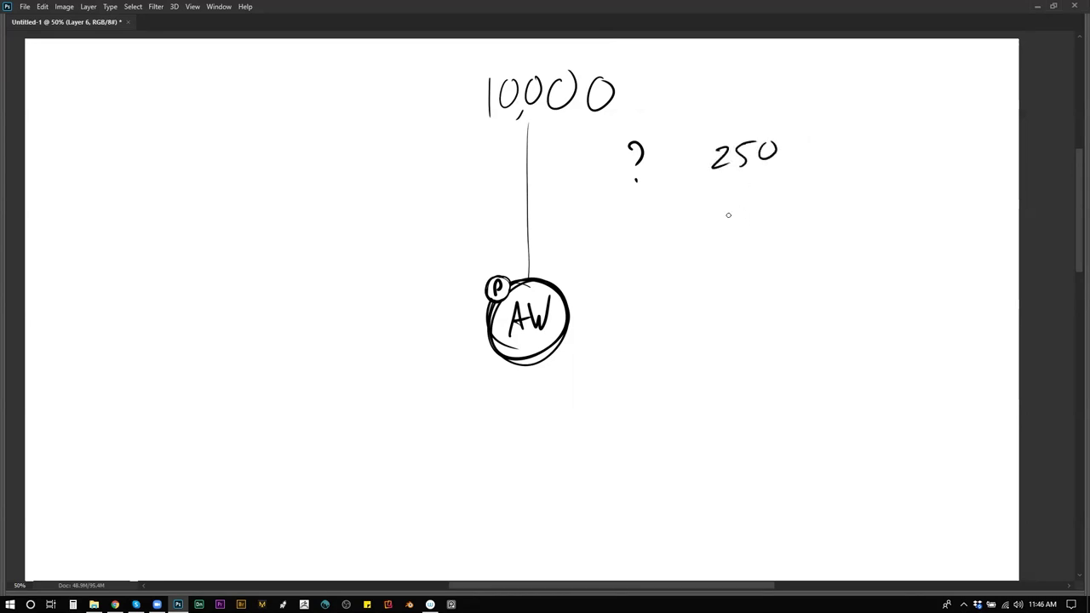
Write x 5 beneath the 250 and 1250 as the result below it.
left_click_drag(757, 189, 757, 217)
left_click_drag(766, 190, 782, 183)
left_click_drag(721, 212, 729, 222)
left_click_drag(731, 209, 714, 224)
mouse_move(694, 256)
left_mouse_down()
mouse_move(693, 282)
mouse_move(727, 281)
left_mouse_up()
mouse_move(735, 257)
left_mouse_down()
mouse_move(731, 283)
mouse_move(753, 253)
left_mouse_up()
left_click_drag(766, 253, 768, 255)
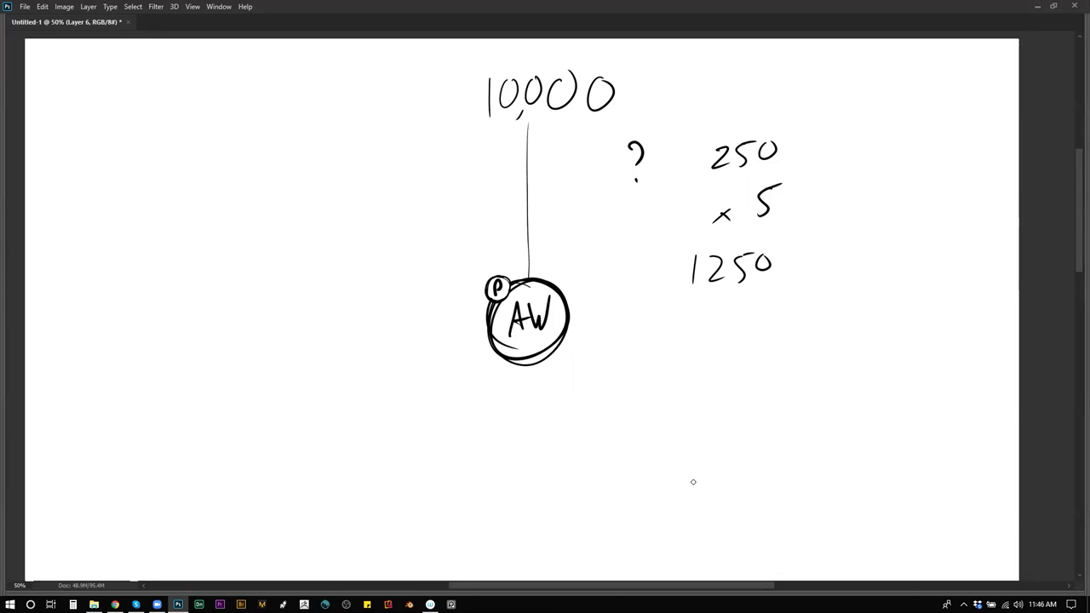
Draw an arrow pointing to the 1250 and cross out the 250 x 5 with two long strokes.
left_click_drag(653, 265, 678, 265)
left_click_drag(670, 255, 672, 273)
left_click_drag(707, 111, 781, 213)
left_click_drag(804, 117, 696, 252)
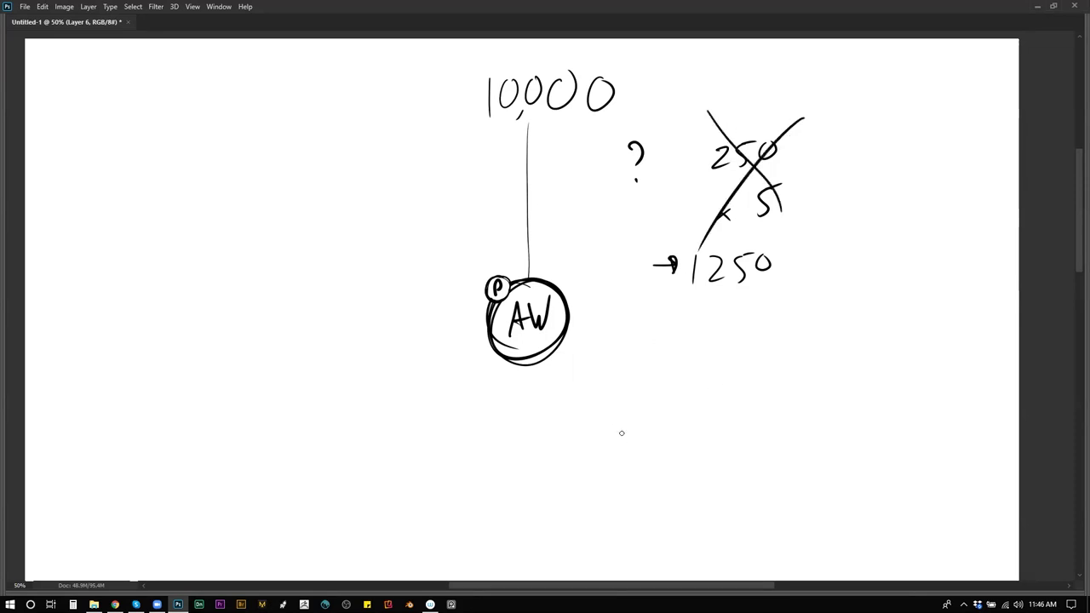
Undo the crossing-out strokes and the arrow beside the 1250.
key("ctrl+z")
key("ctrl+z")
key("ctrl+z")
key("ctrl+z")
key("ctrl+z")
key("ctrl+z")
key("ctrl+z")
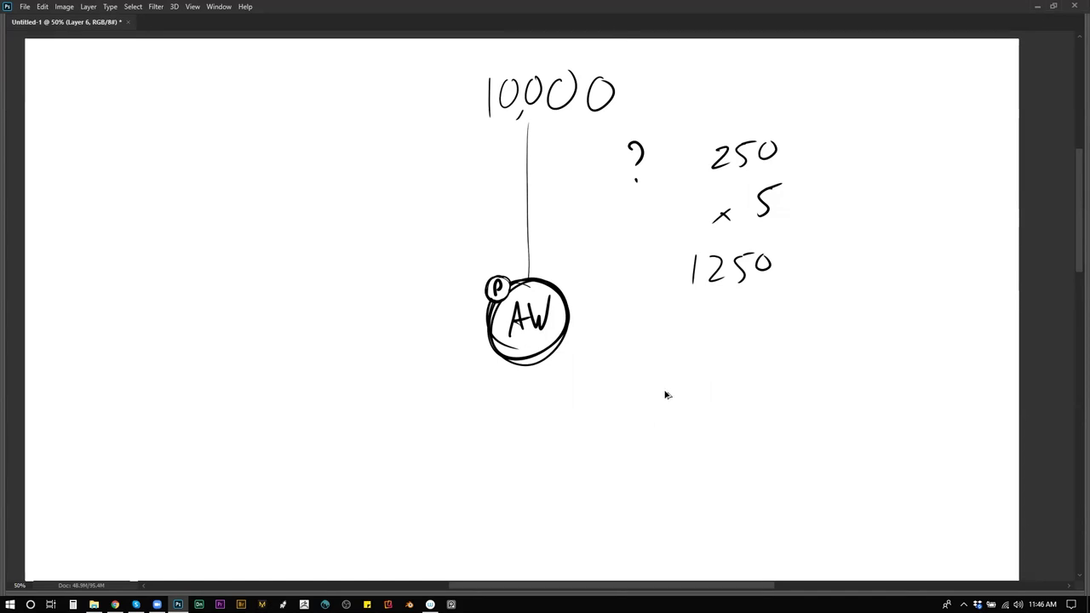
Undo the 1250, the x 5 and the last two digits of the 250.
key("ctrl+z")
key("ctrl+z")
key("ctrl+z")
key("ctrl+z")
key("ctrl+z")
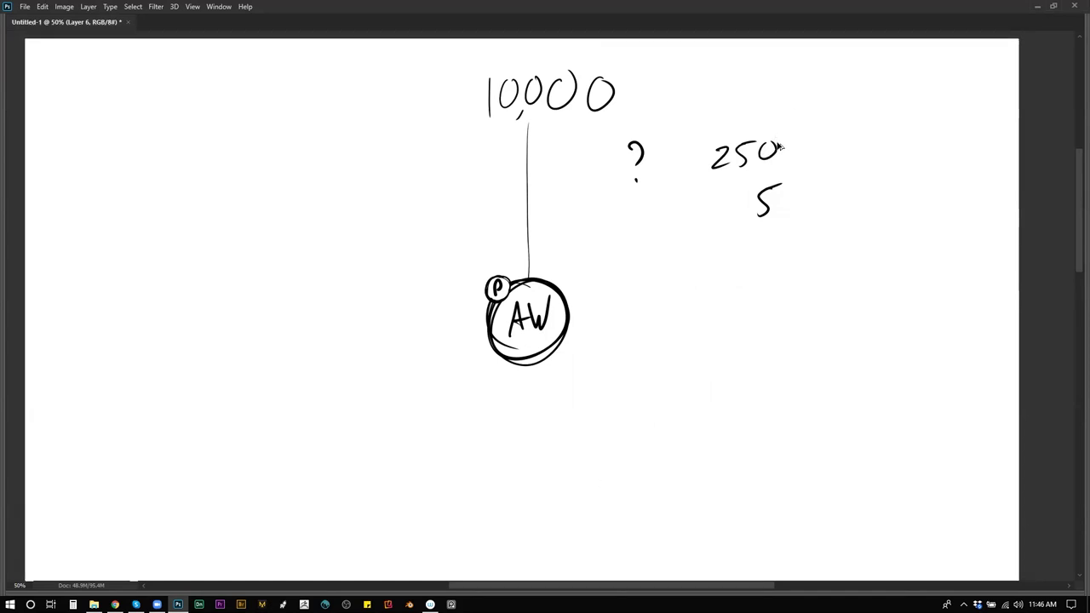
key("ctrl+z")
Complete the number beside the question mark as 25 and write a circled 125 beneath it.
left_click_drag(753, 144, 743, 166)
left_click_drag(752, 144, 772, 140)
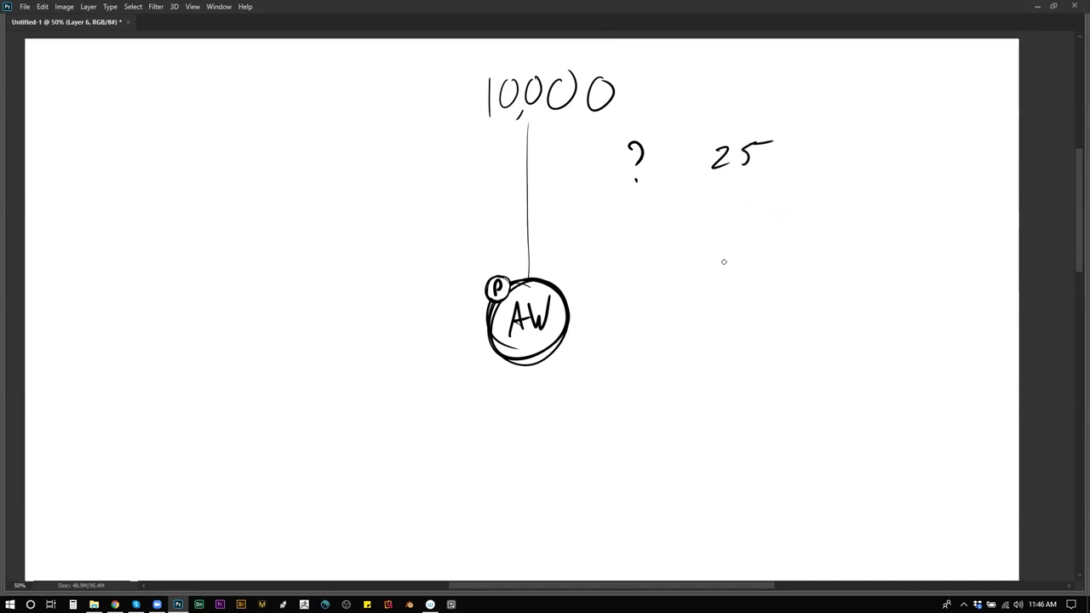
mouse_move(690, 205)
left_mouse_down()
mouse_move(687, 238)
mouse_move(729, 228)
left_mouse_up()
mouse_move(740, 203)
left_mouse_down()
mouse_move(763, 197)
mouse_move(655, 218)
mouse_move(770, 179)
left_mouse_up()
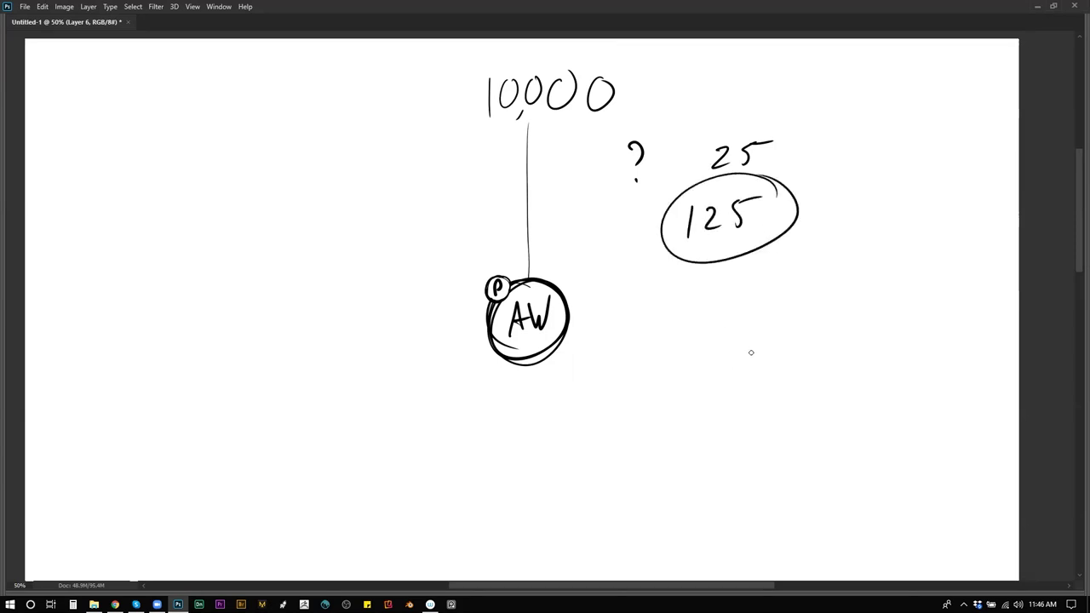
Undo the 25 and the circled 125 beside the question mark.
key("ctrl+z")
key("ctrl+z")
key("ctrl+z")
key("ctrl+z")
key("ctrl+z")
key("ctrl+z")
key("ctrl+z")
key("ctrl+z")
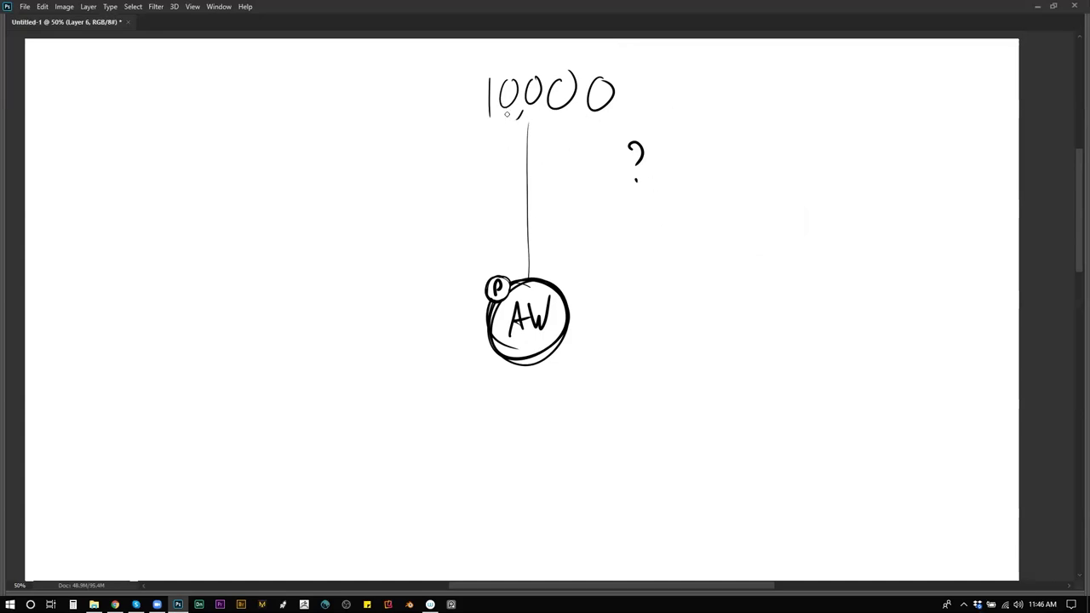
Extend the number at the head of the vertical line to 100,000 by adding a zero and shifting the comma.
mouse_move(517, 120)
left_mouse_down()
mouse_move(523, 106)
mouse_move(519, 115)
left_mouse_up()
left_click_drag(633, 91, 635, 88)
left_click_drag(546, 105, 526, 124)
Write the range 100 – 250 beside the question mark.
left_click_drag(709, 179, 709, 217)
left_click_drag(731, 177, 848, 200)
mouse_move(853, 175)
left_mouse_down()
mouse_move(861, 186)
mouse_move(852, 203)
left_mouse_up()
left_click_drag(860, 173, 878, 174)
mouse_move(734, 255)
left_mouse_down()
mouse_move(727, 296)
mouse_move(750, 261)
left_mouse_up()
mouse_move(770, 258)
left_mouse_down()
mouse_move(764, 269)
mouse_move(770, 255)
left_mouse_up()
mouse_move(787, 252)
left_mouse_down()
mouse_move(795, 269)
mouse_move(785, 255)
left_mouse_up()
key("ctrl+z")
key("ctrl+z")
key("ctrl+z")
key("ctrl+z")
Write 500 – 1250 beneath the 100 – 250 range and overwrite its upper value as 1000.
left_click_drag(734, 256, 731, 286)
left_click_drag(737, 257, 758, 258)
mouse_move(779, 256)
left_mouse_down()
mouse_move(771, 270)
mouse_move(780, 256)
mouse_move(872, 272)
left_mouse_up()
left_click_drag(879, 247, 899, 243)
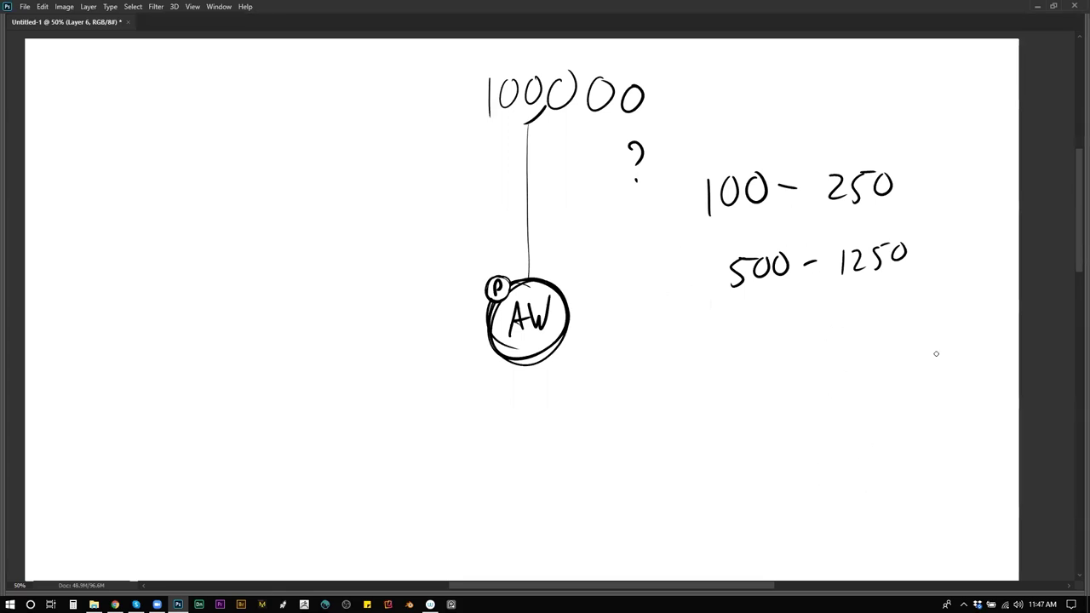
left_click_drag(858, 245, 881, 247)
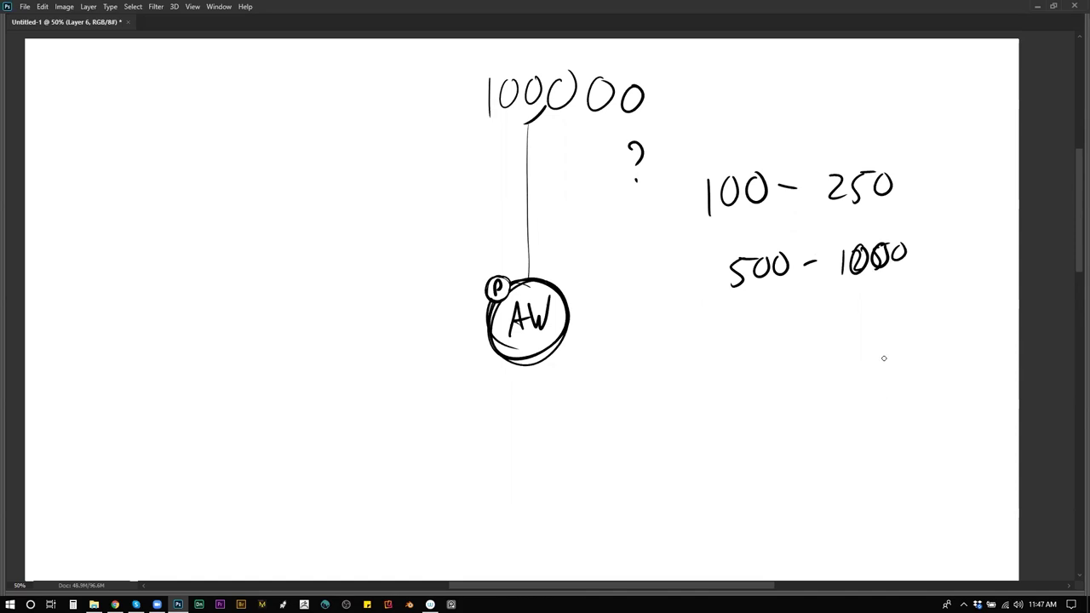
Circle the 100,000, then box the 500 – 1000 range and add an arrow pointing at it from each side.
mouse_move(631, 40)
left_mouse_down()
mouse_move(480, 152)
mouse_move(658, 48)
left_mouse_up()
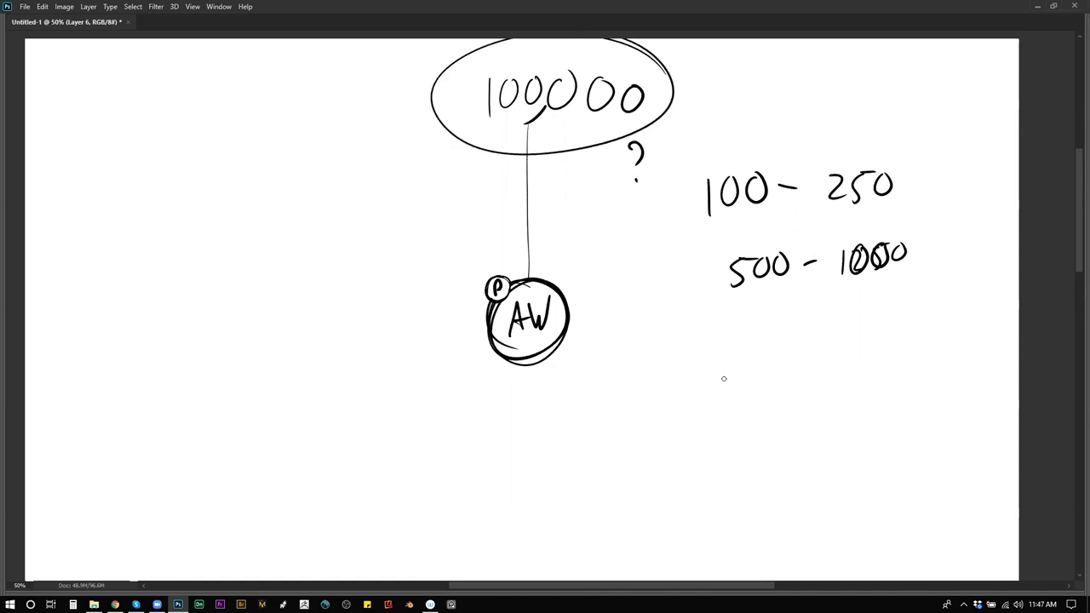
mouse_move(663, 272)
left_mouse_down()
mouse_move(702, 267)
mouse_move(696, 277)
left_mouse_up()
mouse_move(929, 248)
left_mouse_down()
mouse_move(952, 245)
mouse_move(928, 252)
left_mouse_up()
left_click_drag(942, 241, 940, 257)
left_click_drag(724, 240, 723, 307)
mouse_move(722, 242)
left_mouse_down()
mouse_move(805, 238)
mouse_move(931, 271)
mouse_move(931, 298)
left_mouse_up()
left_click_drag(745, 301, 938, 291)
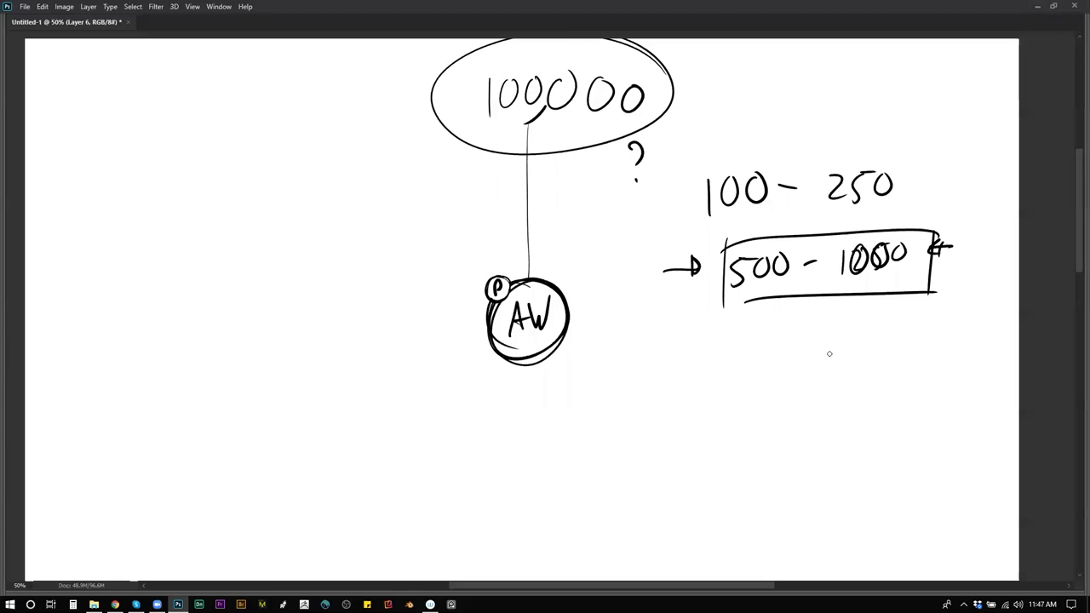
Write 250,000 beneath the boxed range.
left_click_drag(702, 385, 724, 406)
left_click_drag(750, 380, 737, 408)
mouse_move(768, 378)
left_mouse_down()
mouse_move(763, 392)
mouse_move(769, 381)
left_mouse_up()
mouse_move(792, 393)
left_mouse_down()
mouse_move(787, 410)
mouse_move(803, 380)
left_mouse_up()
left_click_drag(822, 375, 838, 375)
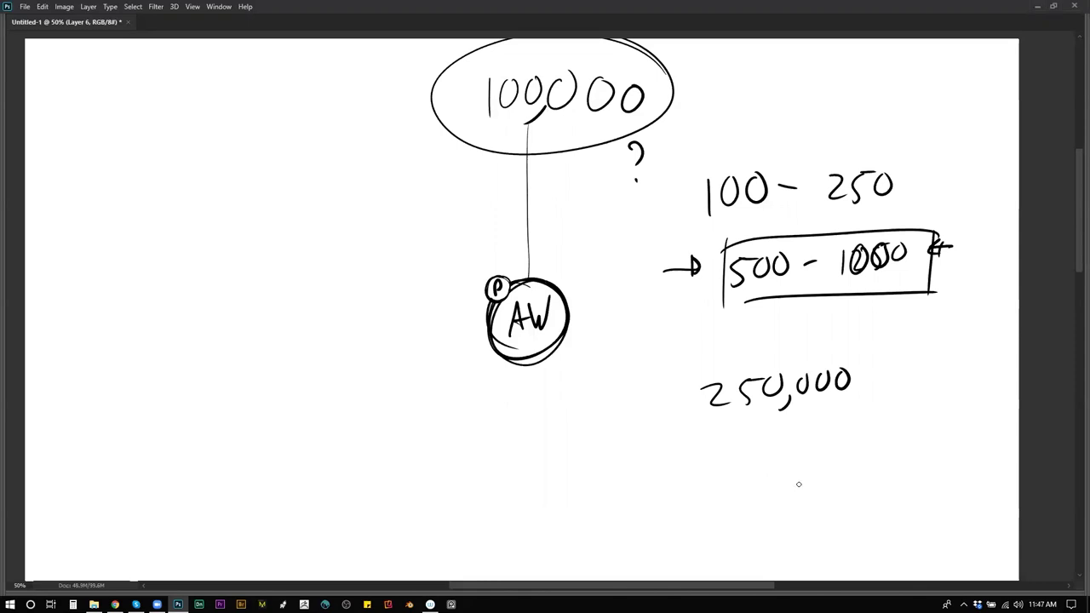
Write the range 1500 – 2500 beneath the 250,000.
left_click_drag(783, 520, 760, 383)
left_click_drag(705, 331, 705, 372)
left_click_drag(725, 339, 704, 370)
key("ctrl+z")
key("ctrl+z")
mouse_move(726, 328)
left_mouse_down()
mouse_move(713, 366)
mouse_move(734, 330)
left_mouse_up()
mouse_move(745, 331)
left_mouse_down()
mouse_move(737, 348)
mouse_move(745, 332)
left_mouse_up()
left_click_drag(764, 330, 832, 337)
left_click_drag(837, 311, 885, 308)
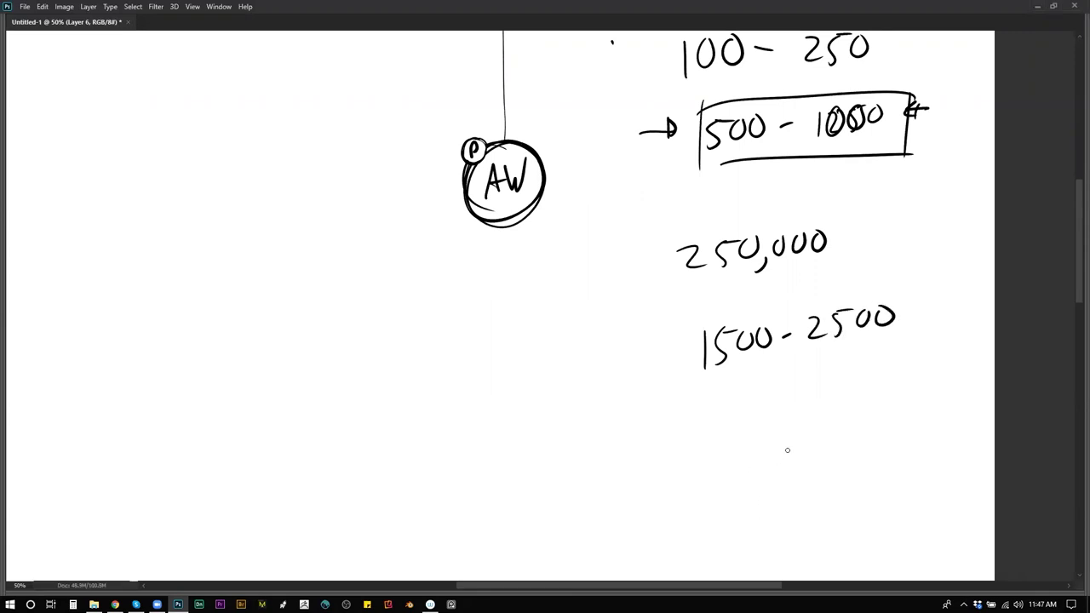
Write a row of circled 1, 5 and 10 beneath 1500 – 2500, with a downward arrow above each number.
left_click_drag(717, 419, 717, 450)
mouse_move(722, 421)
left_mouse_down()
mouse_move(750, 417)
mouse_move(709, 456)
mouse_move(753, 414)
mouse_move(808, 436)
left_mouse_up()
mouse_move(832, 410)
left_mouse_down()
mouse_move(831, 454)
mouse_move(851, 397)
left_mouse_up()
mouse_move(860, 356)
left_mouse_down()
mouse_move(860, 393)
mouse_move(870, 381)
left_mouse_up()
left_click_drag(749, 373, 749, 397)
left_click_drag(740, 385, 757, 384)
mouse_move(606, 412)
left_mouse_down()
mouse_move(607, 460)
mouse_move(626, 460)
mouse_move(600, 395)
left_mouse_up()
left_click_drag(594, 391, 611, 389)
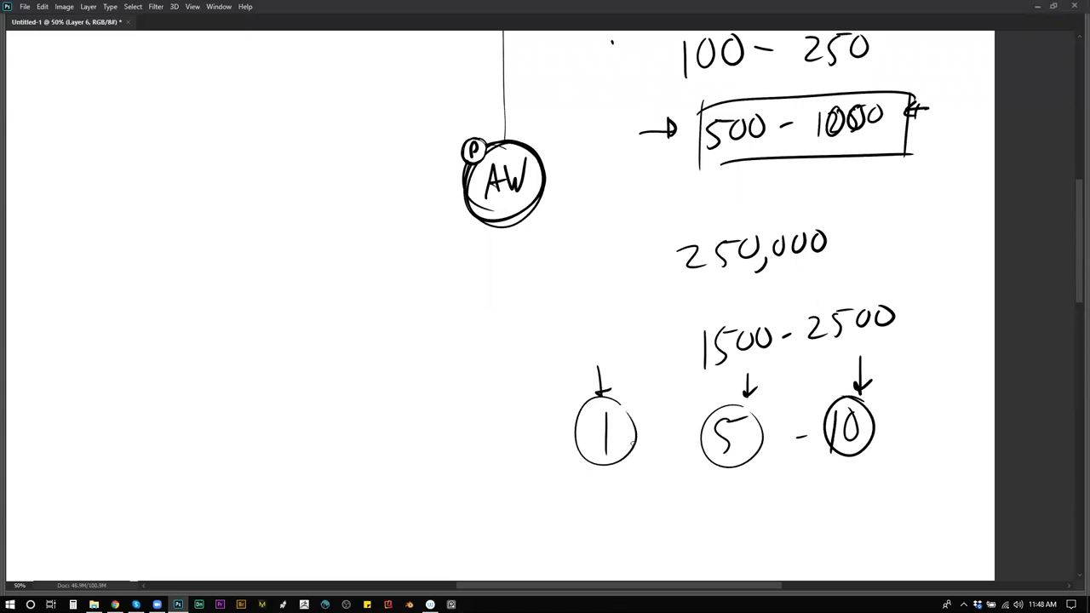
Draw an arrow pointing at the 250,000 and label that number IG.
left_click_drag(645, 343, 621, 397)
left_click_drag(610, 322, 637, 318)
mouse_move(624, 309)
left_mouse_down()
mouse_move(626, 325)
mouse_move(532, 381)
left_mouse_up()
mouse_move(774, 311)
left_mouse_down()
mouse_move(774, 325)
mouse_move(782, 310)
mouse_move(788, 321)
left_mouse_up()
mouse_move(799, 309)
left_mouse_down()
mouse_move(789, 316)
mouse_move(801, 316)
left_mouse_up()
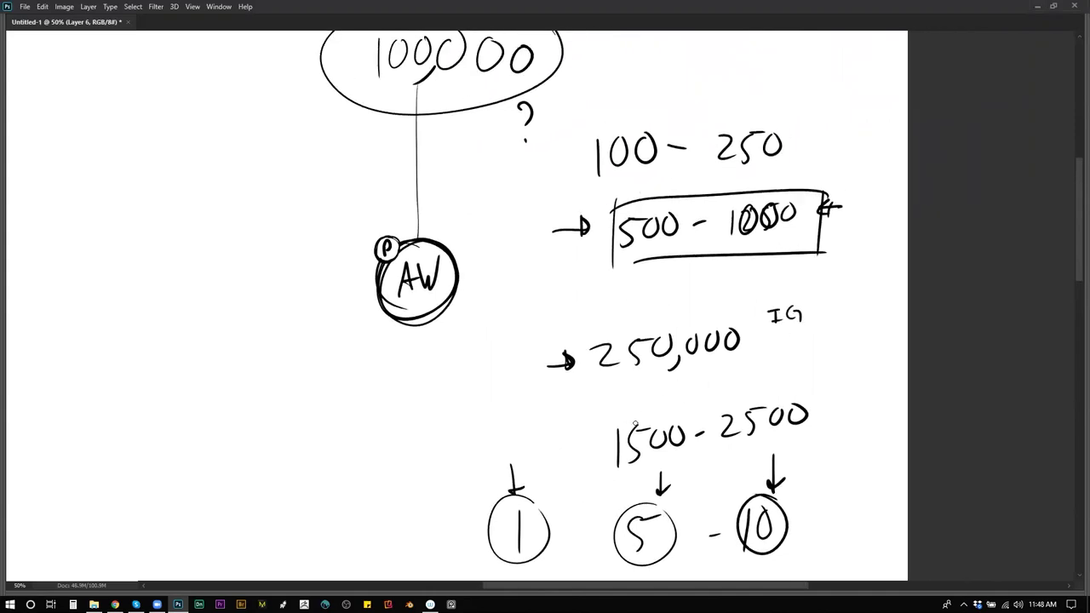
Write AS in the empty area to the lower left of the AW circle, with 10,000 beneath it.
left_click_drag(486, 373, 794, 322)
mouse_move(474, 323)
left_mouse_down()
mouse_move(460, 365)
mouse_move(489, 362)
left_mouse_up()
left_click_drag(467, 346, 492, 343)
left_click_drag(513, 323, 514, 341)
left_click_drag(546, 408, 548, 276)
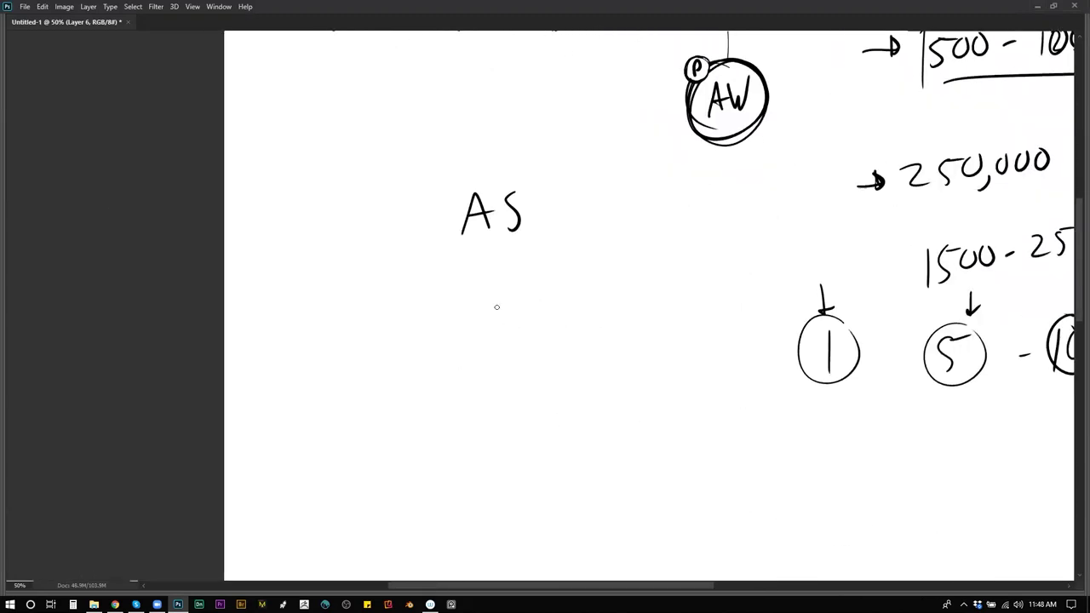
left_click_drag(464, 277, 463, 315)
mouse_move(475, 279)
left_mouse_down()
mouse_move(479, 309)
mouse_move(476, 280)
left_mouse_up()
left_click_drag(497, 300, 488, 327)
left_click_drag(517, 281, 564, 275)
left_click_drag(530, 323, 554, 382)
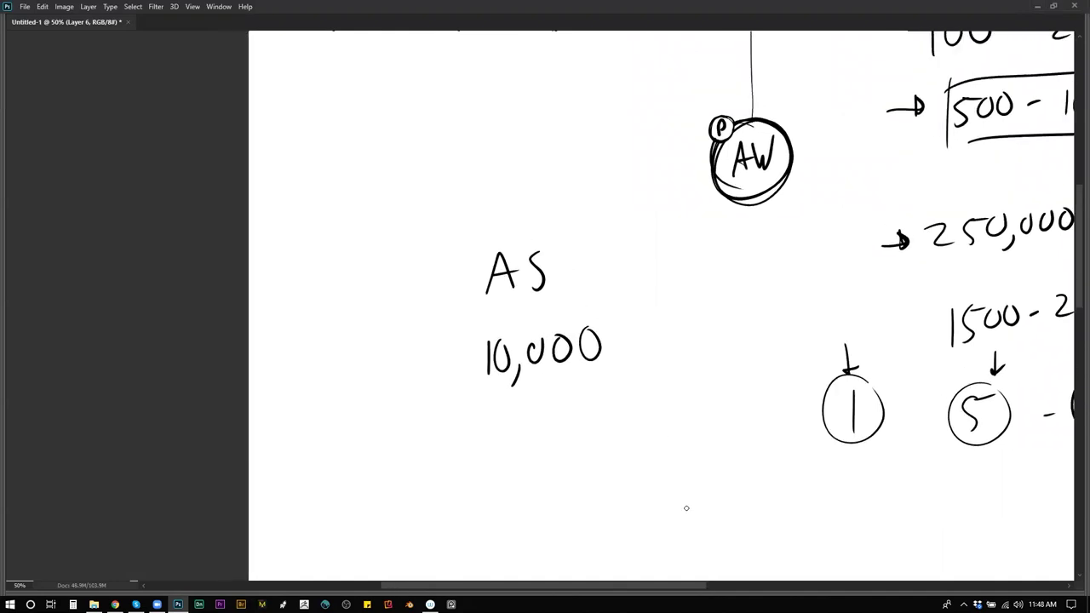
Circle the boxed 500, draw a long arrow from it down to the AS notes, and write 500 – 1000 under the 10,000.
left_click_drag(637, 422, 599, 346)
left_click_drag(820, 253, 653, 267)
left_click_drag(670, 127, 618, 282)
left_click_drag(758, 157, 740, 152)
mouse_move(689, 254)
left_mouse_down()
mouse_move(482, 408)
mouse_move(371, 502)
mouse_move(370, 514)
mouse_move(375, 476)
left_mouse_up()
left_click_drag(535, 357, 746, 190)
mouse_move(446, 350)
left_mouse_down()
mouse_move(445, 385)
mouse_move(502, 347)
mouse_move(541, 373)
left_mouse_up()
left_click_drag(557, 345, 559, 346)
left_click_drag(572, 354, 579, 363)
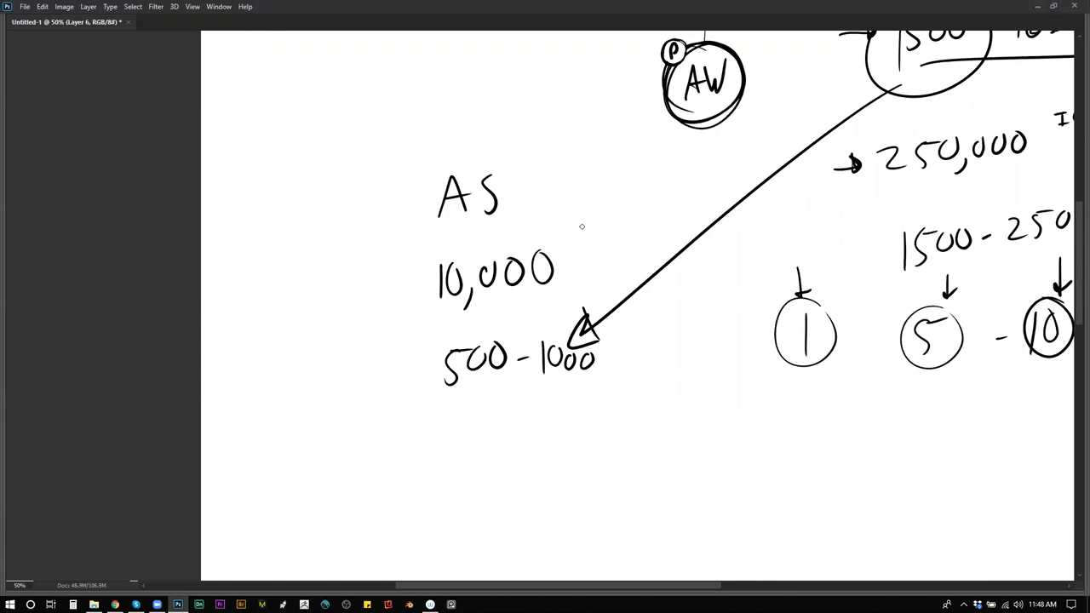
Add a small arrow after the 10,000 leading to 20,30.
left_click_drag(571, 260, 588, 259)
mouse_move(581, 253)
left_mouse_down()
mouse_move(583, 266)
mouse_move(614, 262)
left_mouse_up()
mouse_move(623, 245)
left_mouse_down()
mouse_move(644, 216)
mouse_move(647, 229)
mouse_move(646, 214)
mouse_move(664, 221)
mouse_move(633, 256)
mouse_move(667, 253)
left_mouse_up()
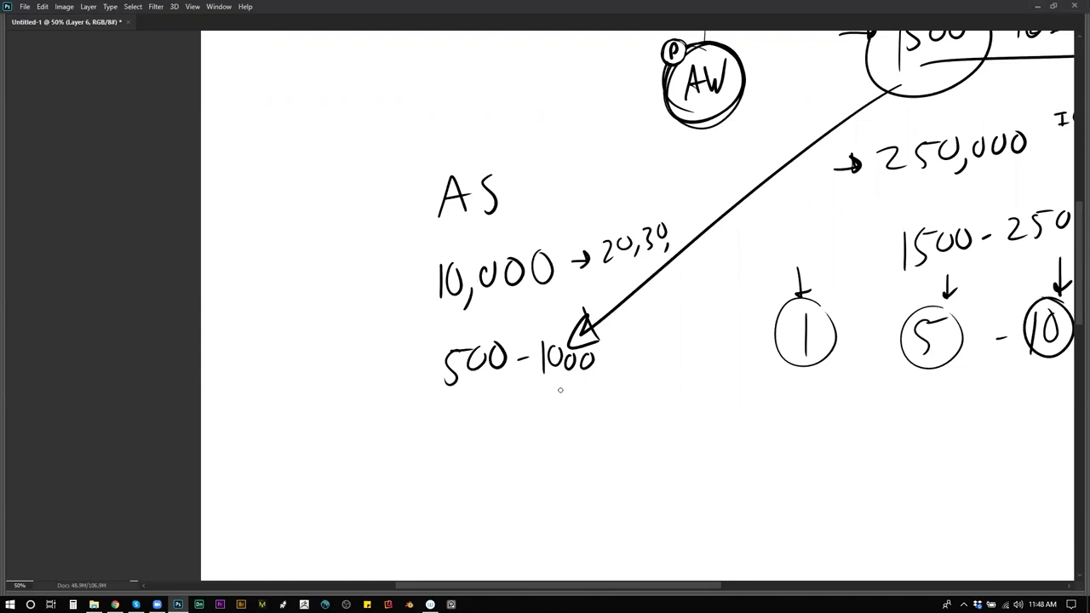
Write a large NY in the empty space above the AS notes.
left_click_drag(688, 261, 603, 369)
mouse_move(636, 308)
left_mouse_down()
mouse_move(621, 428)
mouse_move(682, 359)
mouse_move(729, 411)
left_mouse_up()
left_click_drag(346, 140, 346, 226)
mouse_move(347, 140)
left_mouse_down()
mouse_move(364, 178)
mouse_move(393, 132)
mouse_move(426, 179)
left_mouse_up()
left_click_drag(451, 133, 412, 225)
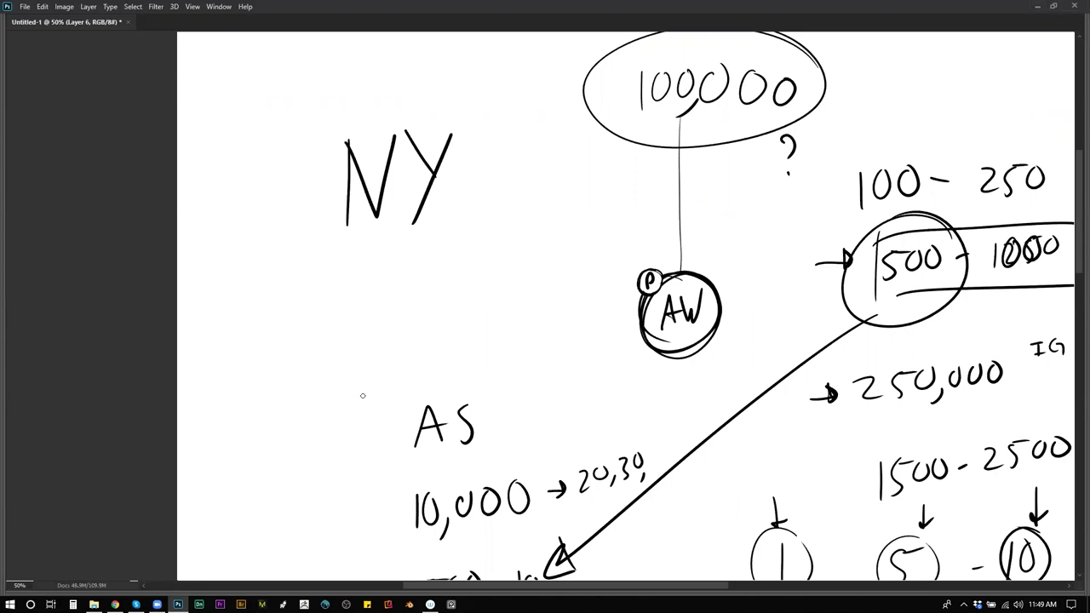
Try adding rough figures and connecting strokes beneath NY, beginning with 100.
mouse_move(296, 296)
left_mouse_down()
mouse_move(542, 301)
mouse_move(357, 374)
mouse_move(502, 358)
mouse_move(307, 298)
left_mouse_up()
left_click_drag(303, 252, 562, 290)
key("ctrl+z")
left_click_drag(303, 261, 308, 313)
mouse_move(330, 266)
left_mouse_down()
mouse_move(356, 266)
mouse_move(380, 317)
left_mouse_up()
left_click_drag(403, 267, 406, 269)
left_click_drag(533, 283, 520, 337)
left_click_drag(542, 283, 629, 298)
left_click_drag(333, 380, 364, 397)
left_click_drag(402, 358, 399, 365)
left_click_drag(427, 359, 501, 353)
left_click_drag(242, 442, 247, 479)
left_click_drag(268, 427, 294, 477)
left_click_drag(315, 419, 390, 412)
Undo all the figures and strokes written beneath NY.
key("ctrl+z")
key("ctrl+z")
key("ctrl+z")
key("ctrl+z")
key("ctrl+z")
key("ctrl+z")
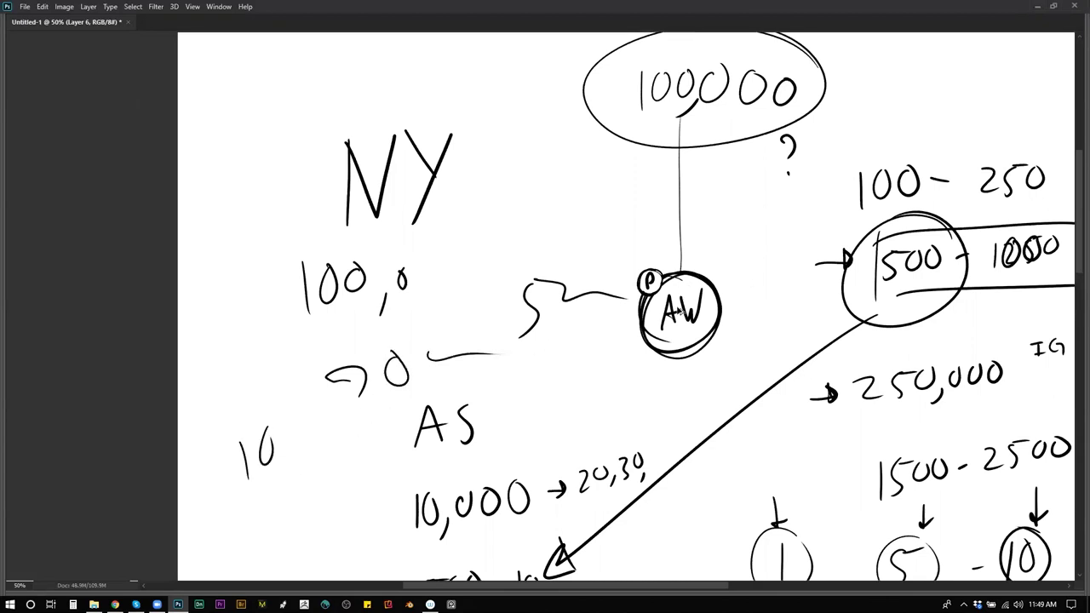
key("ctrl+z")
key("ctrl+z")
key("ctrl+z")
key("ctrl+z")
key("ctrl+z")
key("ctrl+z")
key("ctrl+z")
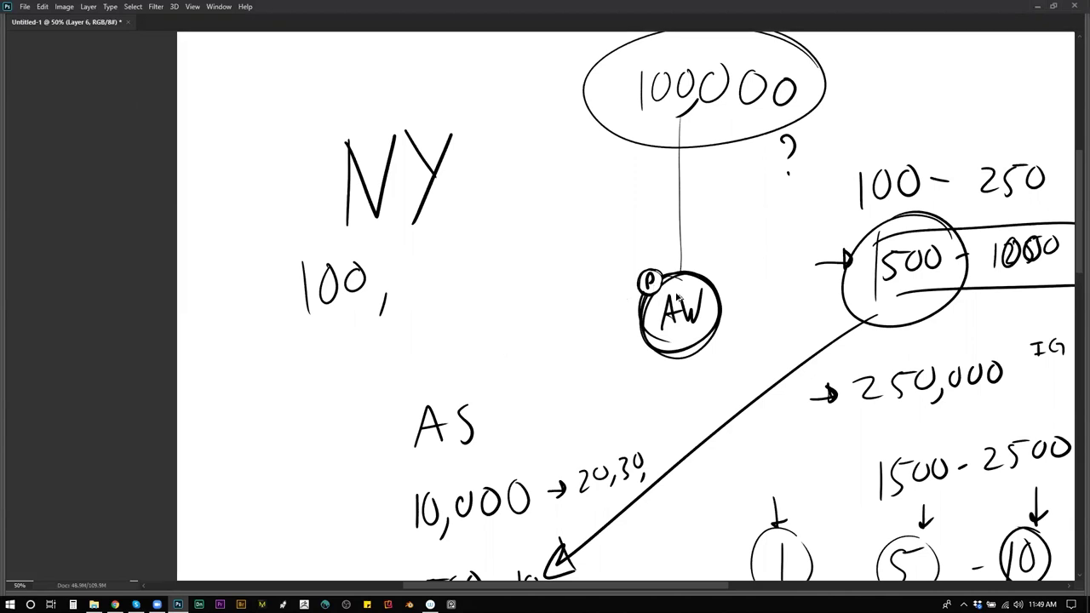
key("ctrl+z")
key("ctrl+z")
key("ctrl+z")
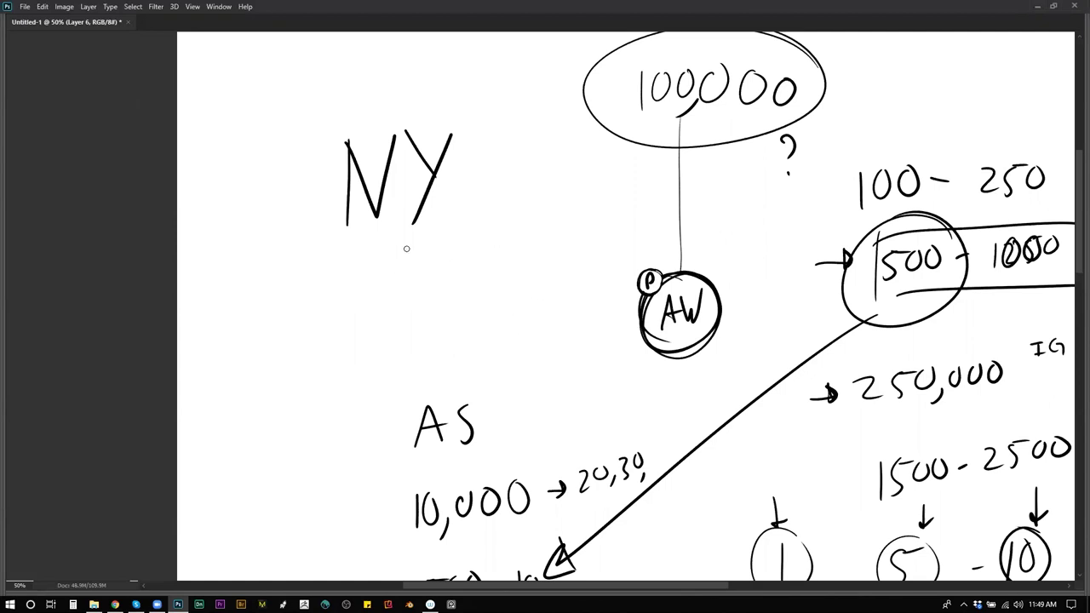
Write 80 beneath NY and circle it.
mouse_move(385, 262)
left_mouse_down()
mouse_move(385, 291)
mouse_move(393, 260)
left_mouse_up()
left_click_drag(413, 261, 412, 263)
mouse_move(409, 314)
left_mouse_down()
mouse_move(415, 246)
mouse_move(411, 314)
left_mouse_up()
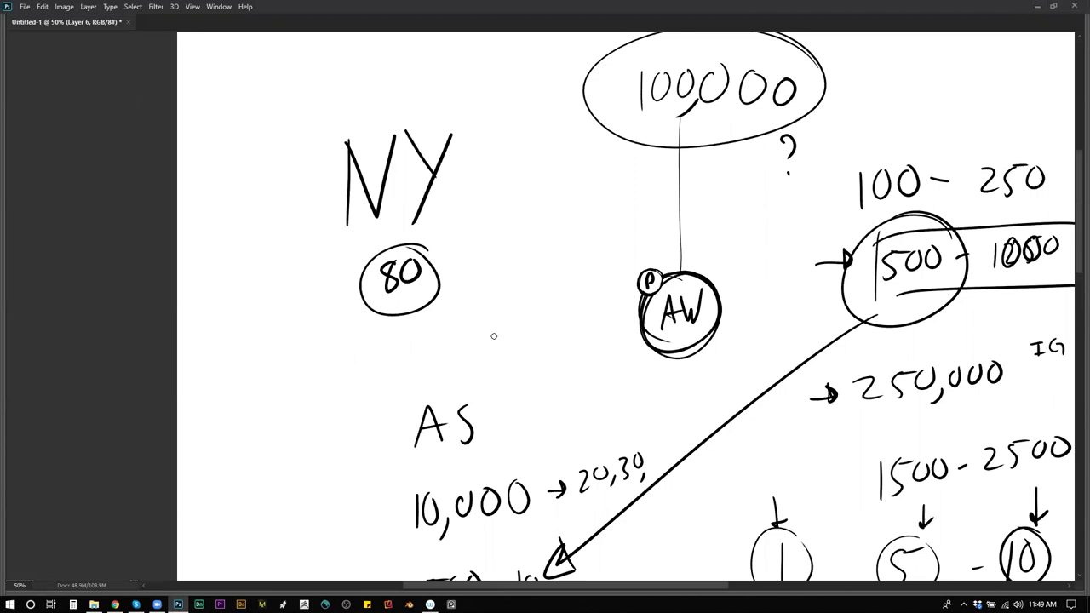
mouse_move(468, 141)
left_mouse_down()
mouse_move(450, 123)
mouse_move(477, 117)
left_mouse_up()
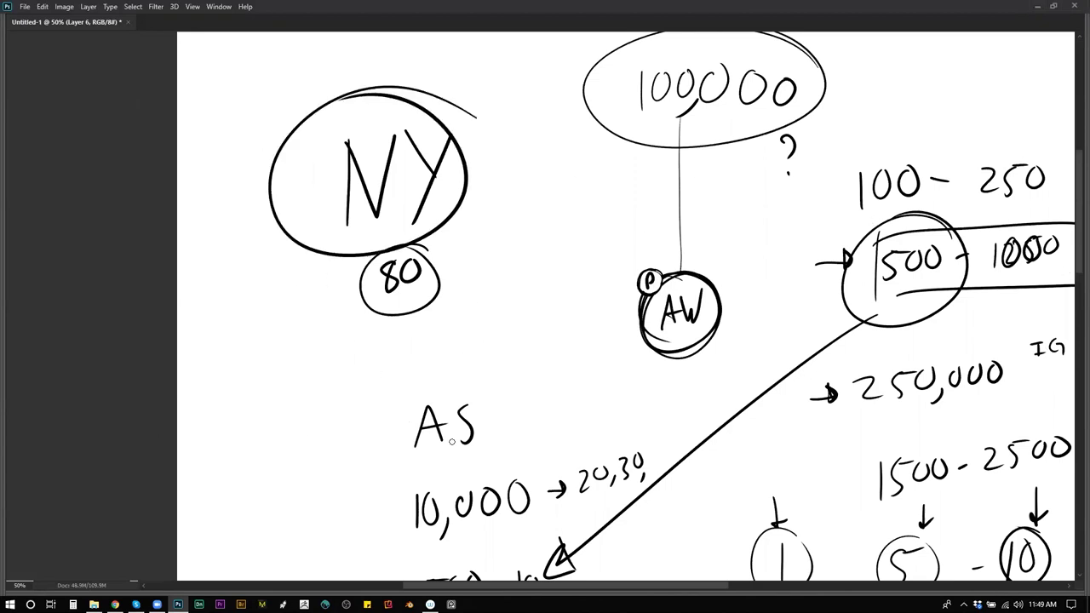
key("ctrl+z")
mouse_move(357, 79)
left_mouse_down()
mouse_move(426, 277)
mouse_move(460, 109)
mouse_move(565, 228)
left_mouse_up()
key("ctrl+z")
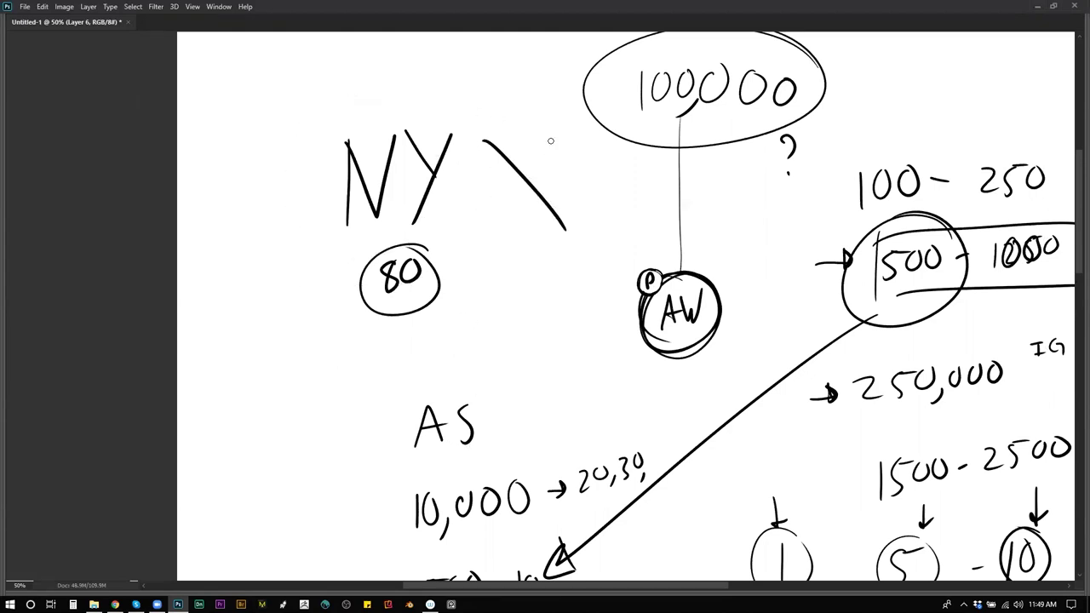
key("ctrl+z")
Write a circled 10% beside NY and draw an arrow from it down to a circled $50.
mouse_move(539, 161)
left_mouse_down()
mouse_move(546, 213)
mouse_move(567, 166)
mouse_move(596, 141)
mouse_move(583, 199)
mouse_move(598, 187)
left_mouse_up()
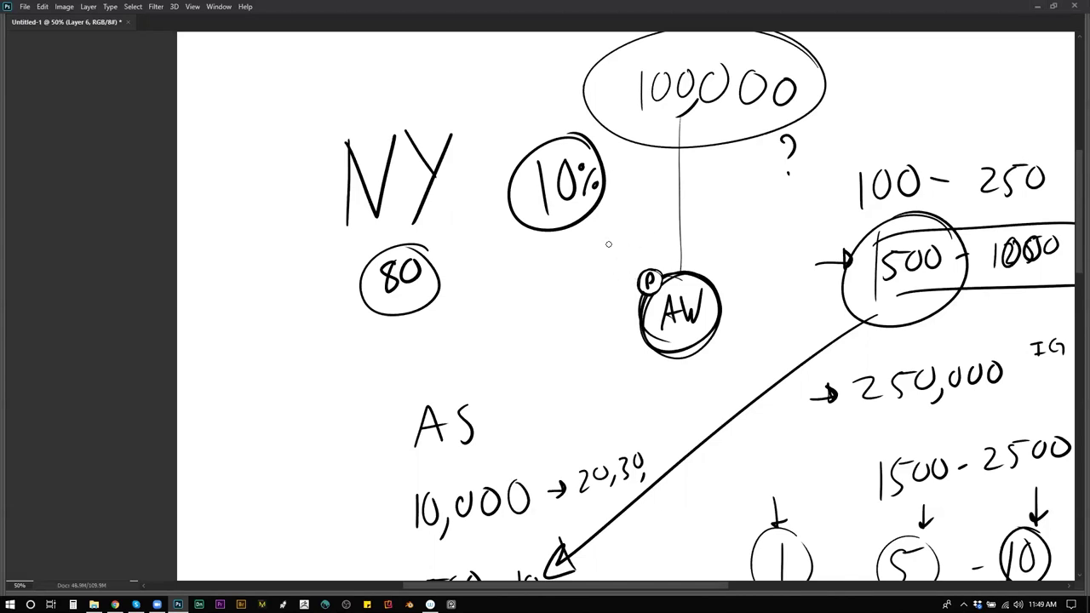
left_click_drag(550, 220, 550, 265)
mouse_move(538, 254)
left_mouse_down()
mouse_move(561, 255)
mouse_move(510, 312)
mouse_move(558, 261)
mouse_move(534, 315)
mouse_move(562, 288)
mouse_move(523, 287)
mouse_move(531, 284)
left_mouse_up()
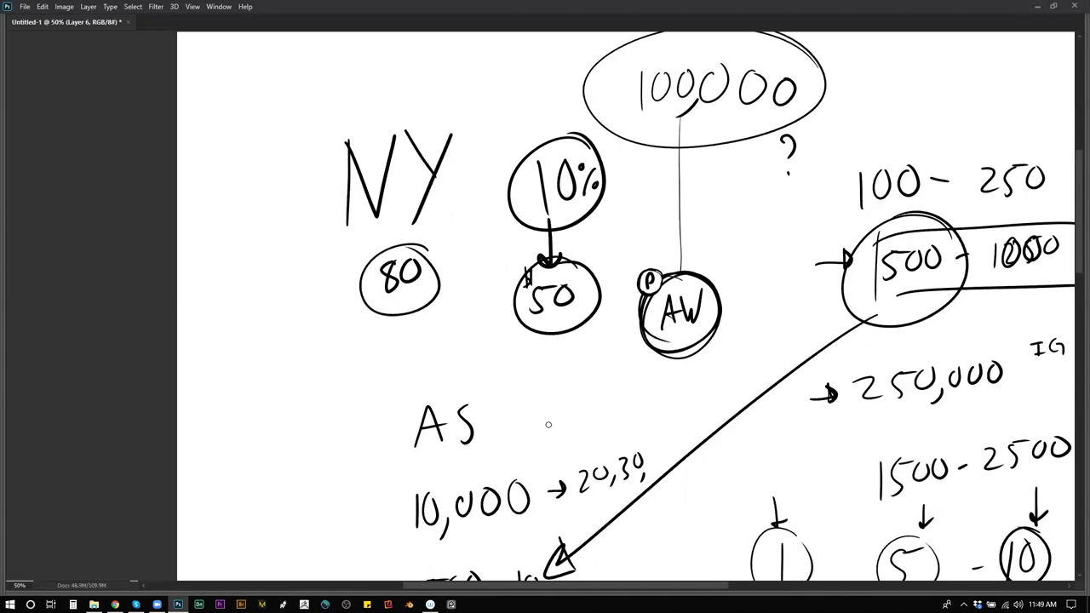
Continue the chain with a downward arrow from the $50 to a circled A marked non.
mouse_move(558, 320)
left_mouse_down()
mouse_move(559, 372)
mouse_move(574, 357)
left_mouse_up()
scroll(582, 423, "down", 3)
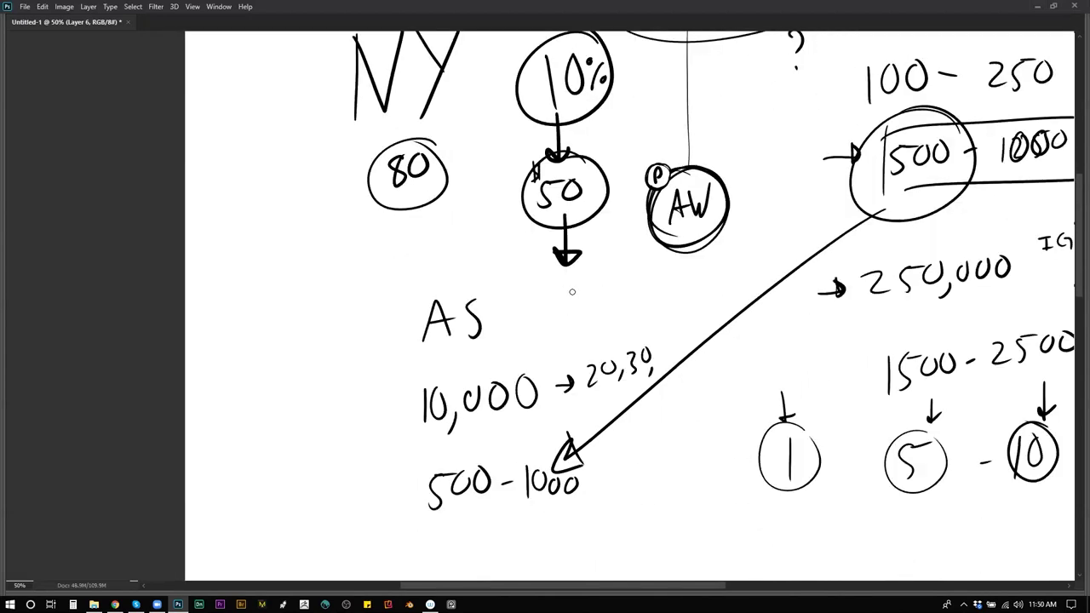
left_click_drag(568, 267, 584, 271)
mouse_move(548, 330)
left_mouse_down()
mouse_move(569, 329)
mouse_move(537, 288)
mouse_move(560, 288)
left_mouse_up()
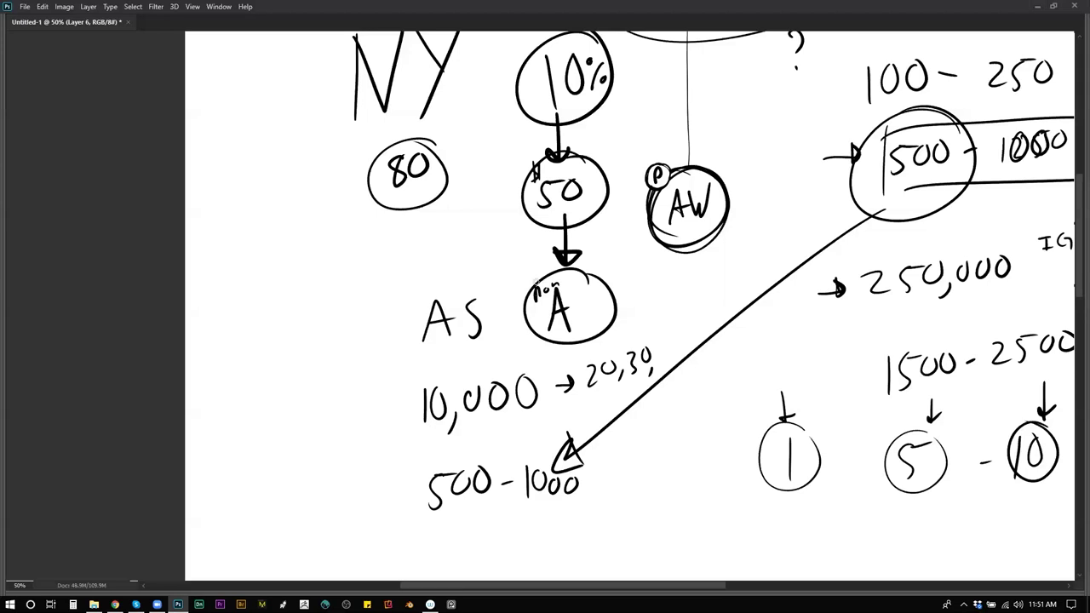
left_click_drag(499, 254, 526, 284)
key("ctrl+z")
Add a new layer above the diagram and fill it with white.
mouse_move(753, 116)
left_mouse_down()
mouse_move(670, 287)
mouse_move(687, 211)
left_mouse_up()
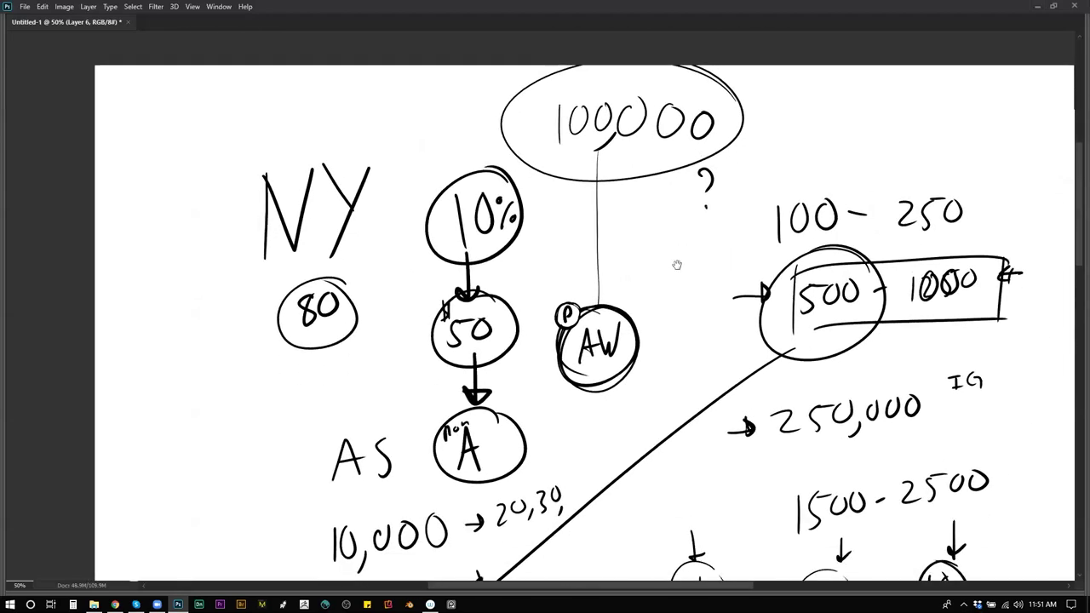
right_click(673, 345)
left_click(669, 249)
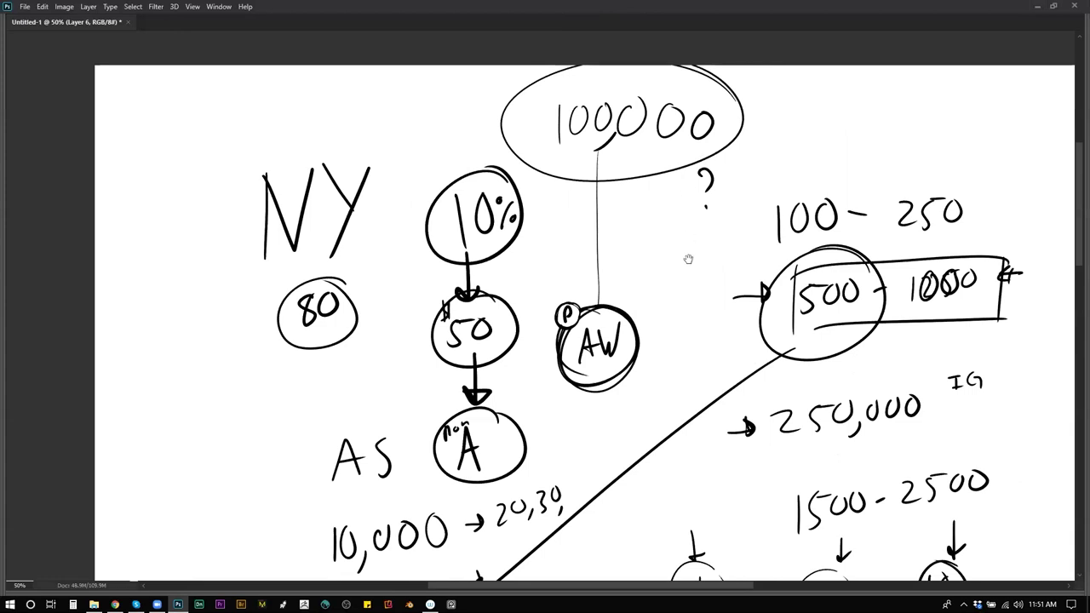
left_click_drag(670, 261, 674, 212)
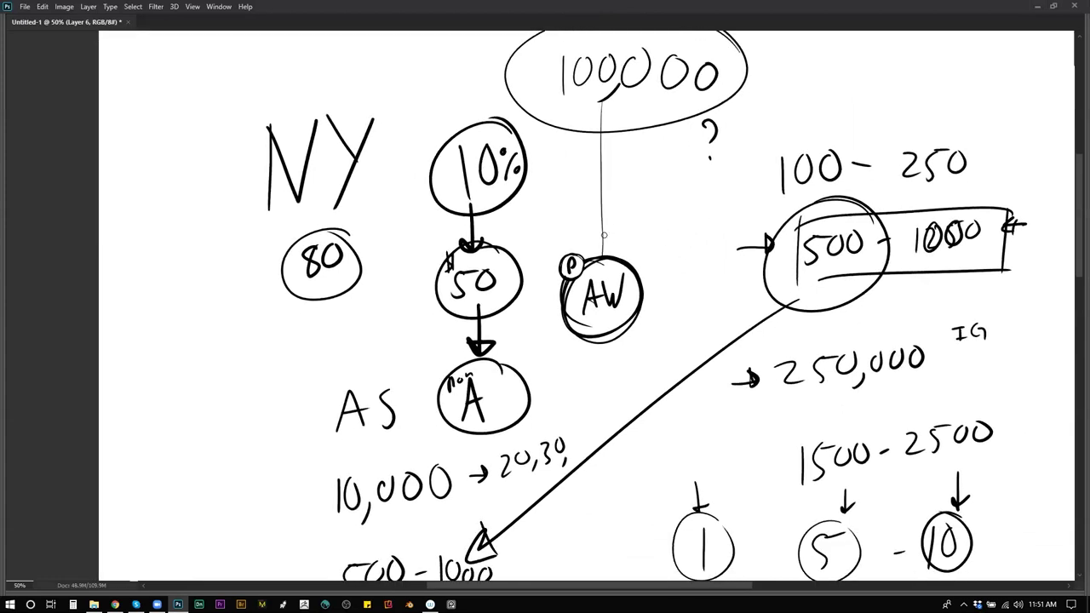
key("ctrl+shift+alt+n")
key("ctrl+BackSpace")
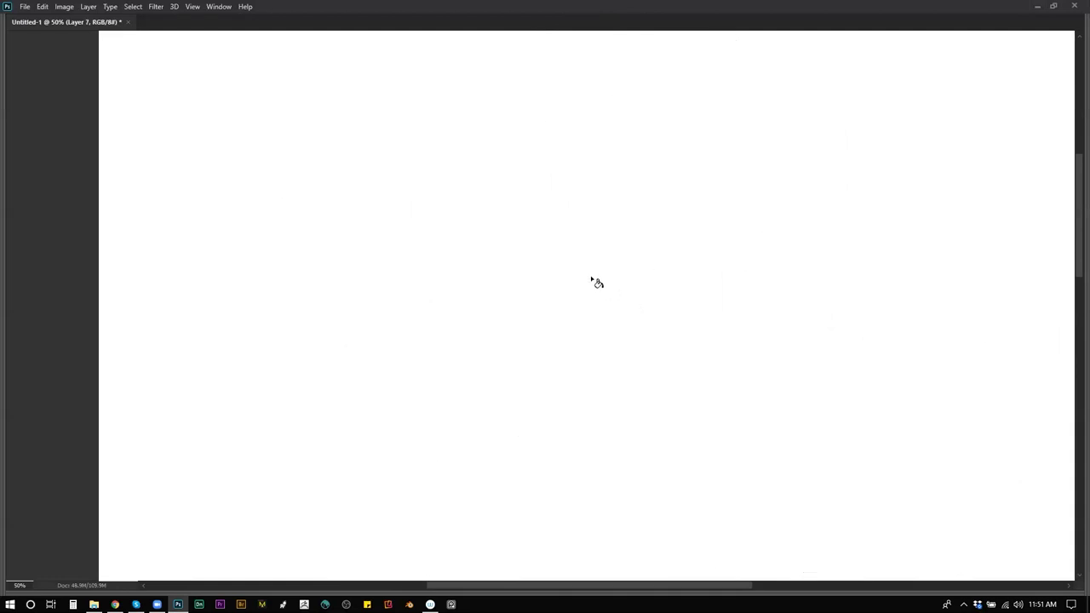
Write 200 near the top of the blank layer, discarding the trial arrow and 5 beside it.
mouse_move(558, 124)
left_mouse_down()
mouse_move(584, 151)
mouse_move(588, 125)
left_mouse_up()
mouse_move(620, 120)
left_mouse_down()
mouse_move(612, 154)
mouse_move(612, 124)
mouse_move(672, 138)
mouse_move(675, 157)
left_mouse_up()
key("ctrl+z")
mouse_move(786, 114)
left_mouse_down()
mouse_move(773, 151)
mouse_move(811, 112)
left_mouse_up()
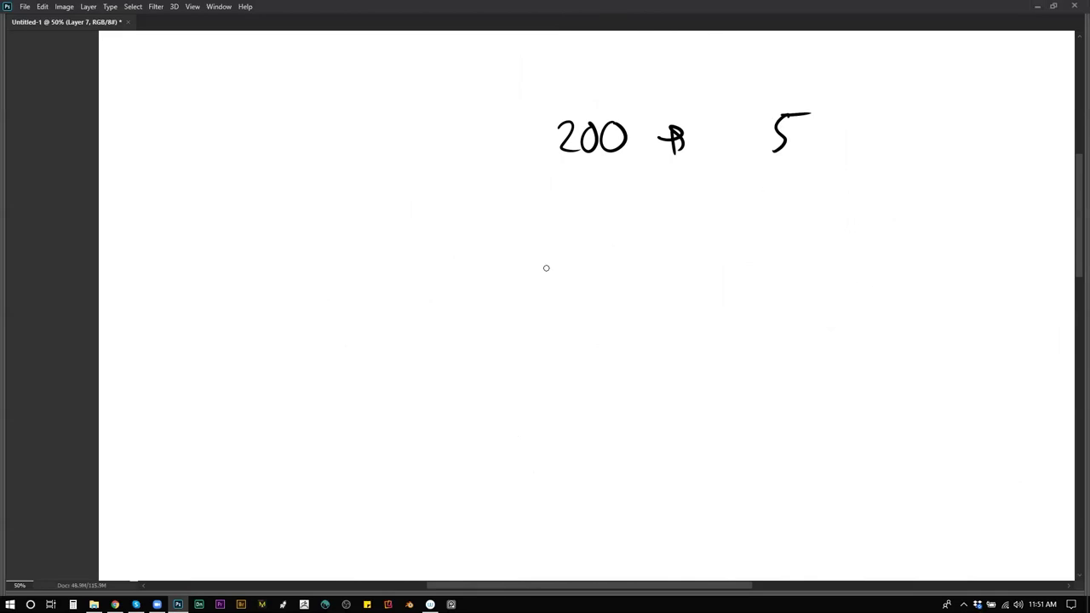
key("ctrl+alt+z")
key("ctrl+alt+z")
key("ctrl+alt+z")
Continue the row from the 200 with arrows leading to 10, $5 and 3.
mouse_move(645, 133)
left_mouse_down()
mouse_move(669, 132)
mouse_move(661, 149)
left_mouse_up()
left_click_drag(698, 118, 709, 141)
left_click_drag(685, 110, 684, 146)
left_click_drag(753, 128, 775, 126)
left_click_drag(764, 119, 765, 145)
left_click_drag(800, 111, 797, 140)
mouse_move(804, 112)
left_mouse_down()
mouse_move(826, 112)
mouse_move(783, 119)
mouse_move(791, 128)
left_mouse_up()
mouse_move(901, 108)
left_mouse_down()
mouse_move(914, 120)
mouse_move(905, 135)
mouse_move(872, 127)
left_mouse_up()
left_click_drag(862, 118, 865, 133)
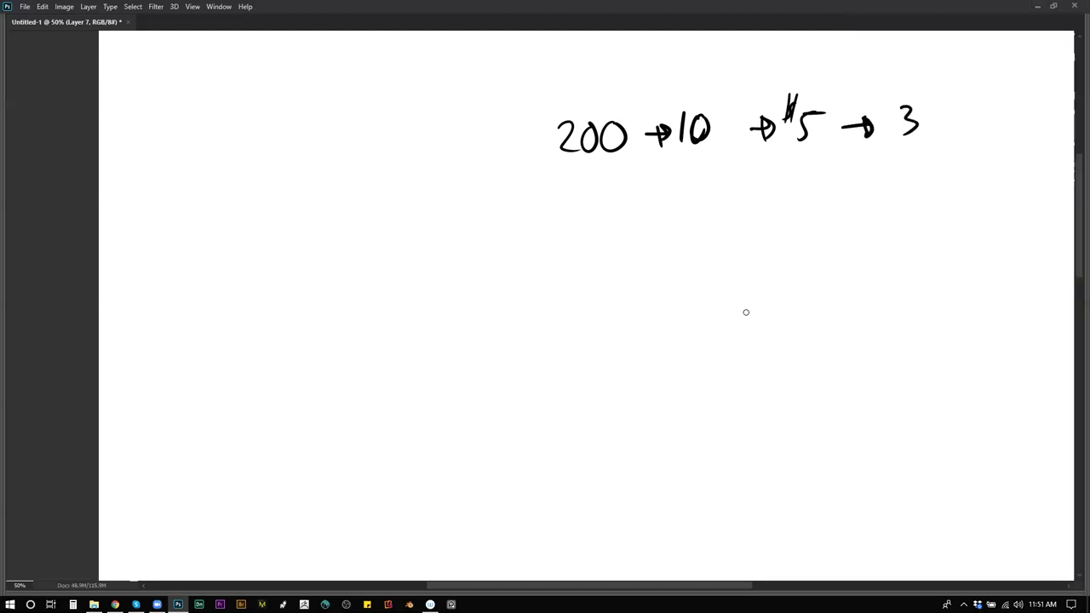
Draw a circled letter B beneath the row of numbers.
scroll(660, 213, "down", 3)
mouse_move(597, 230)
left_mouse_down()
mouse_move(581, 233)
mouse_move(590, 289)
left_mouse_up()
mouse_move(588, 251)
left_mouse_down()
mouse_move(591, 271)
mouse_move(608, 276)
mouse_move(591, 288)
left_mouse_up()
Draw six lines radiating outward from the B circle in different directions.
left_click_drag(595, 102, 602, 223)
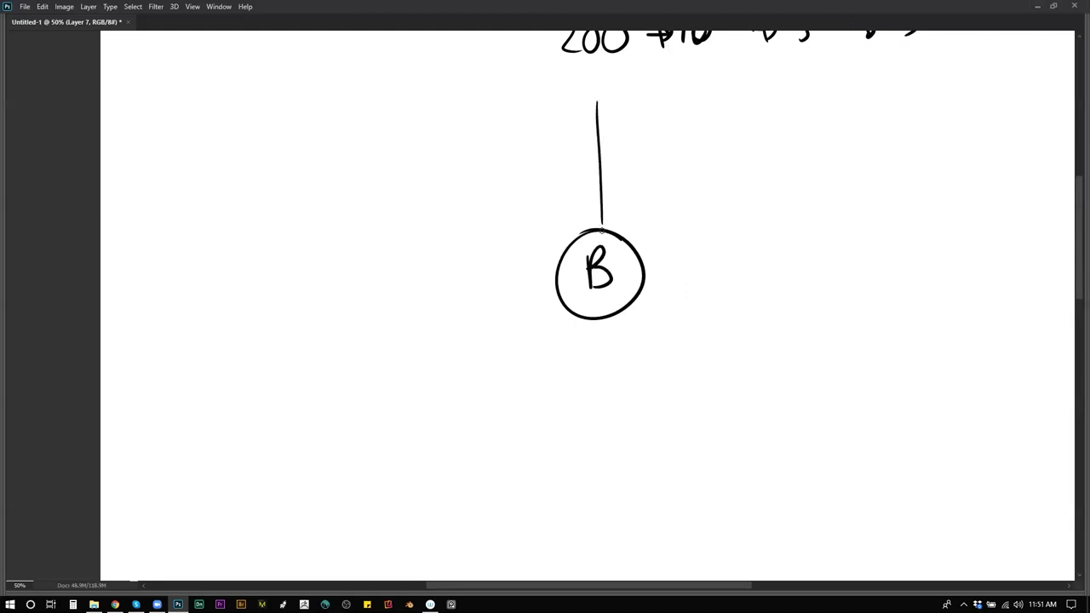
left_click_drag(648, 276, 779, 254)
left_click_drag(637, 302, 756, 368)
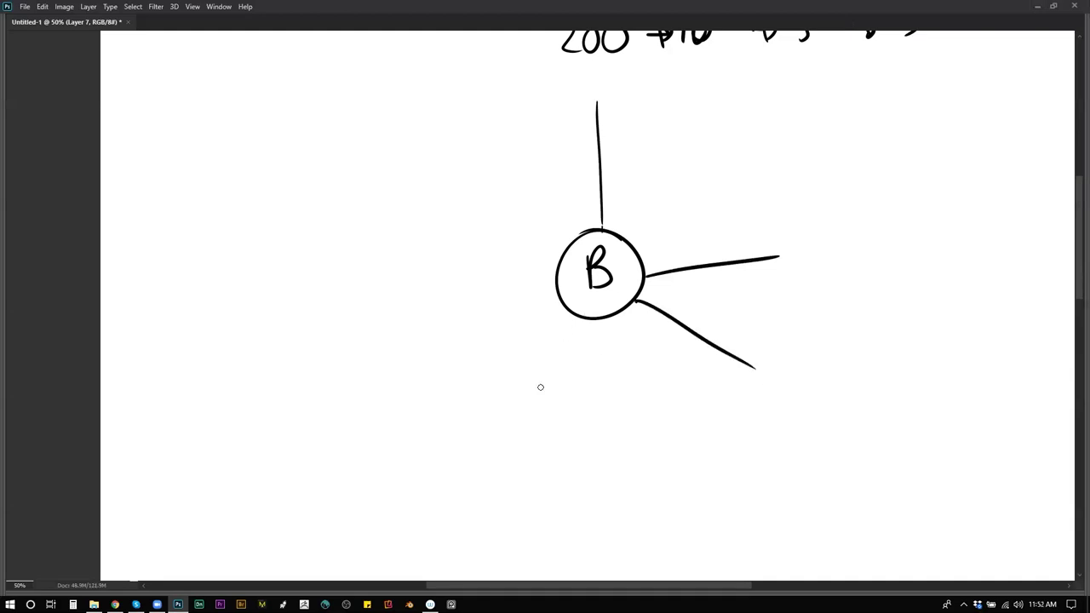
left_click_drag(579, 315, 490, 459)
left_click_drag(557, 274, 291, 266)
left_click_drag(561, 251, 399, 134)
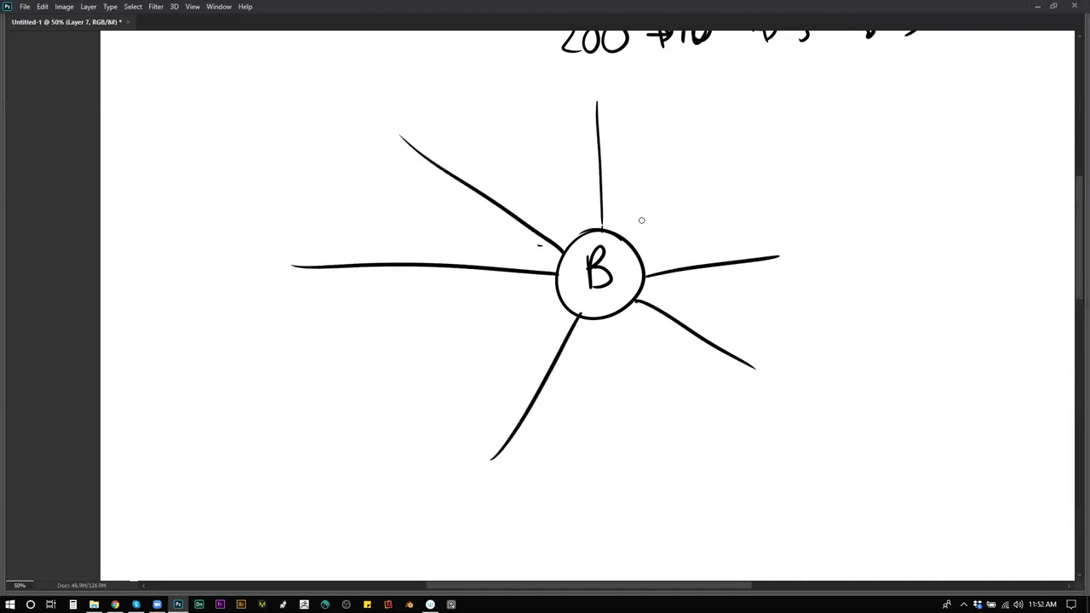
Add an upper-right ray to the B circle, then double it and the top ray with parallel lines, filling the gaps with short dashes.
left_click_drag(635, 249, 732, 146)
mouse_move(560, 95)
left_mouse_down()
mouse_move(573, 240)
mouse_move(581, 180)
left_mouse_up()
left_click_drag(585, 114, 587, 136)
left_click_drag(589, 149, 591, 161)
left_click_drag(580, 203, 577, 217)
left_click_drag(596, 195, 598, 211)
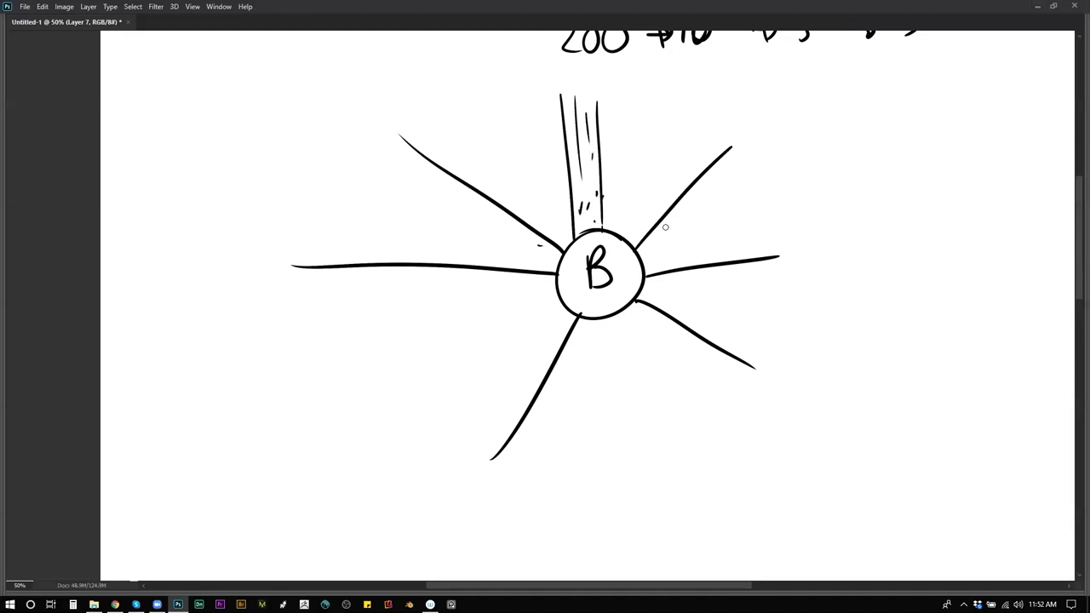
left_click_drag(638, 255, 749, 151)
left_click_drag(656, 235, 653, 243)
left_click_drag(690, 200, 684, 206)
left_click_drag(713, 170, 722, 165)
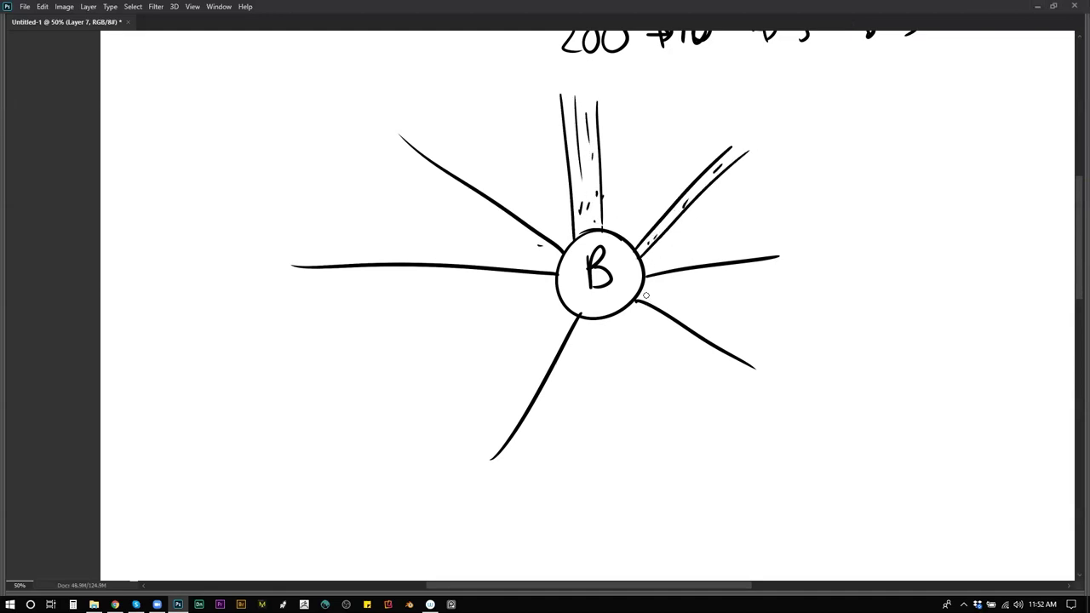
Draw two more rays from the B circle, one rightward and one downward, with small marks in the adjoining gaps.
left_click_drag(640, 292, 797, 305)
left_click_drag(707, 283, 726, 284)
left_click(767, 288)
left_click(675, 288)
left_click_drag(596, 322, 641, 521)
left_click(631, 337)
left_click_drag(647, 362, 649, 369)
left_click_drag(678, 425, 679, 432)
left_click(682, 426)
left_click(691, 451)
Draw two more rays toward the lower left of the B circle and scatter small dashes beside them.
left_click_drag(570, 311, 499, 415)
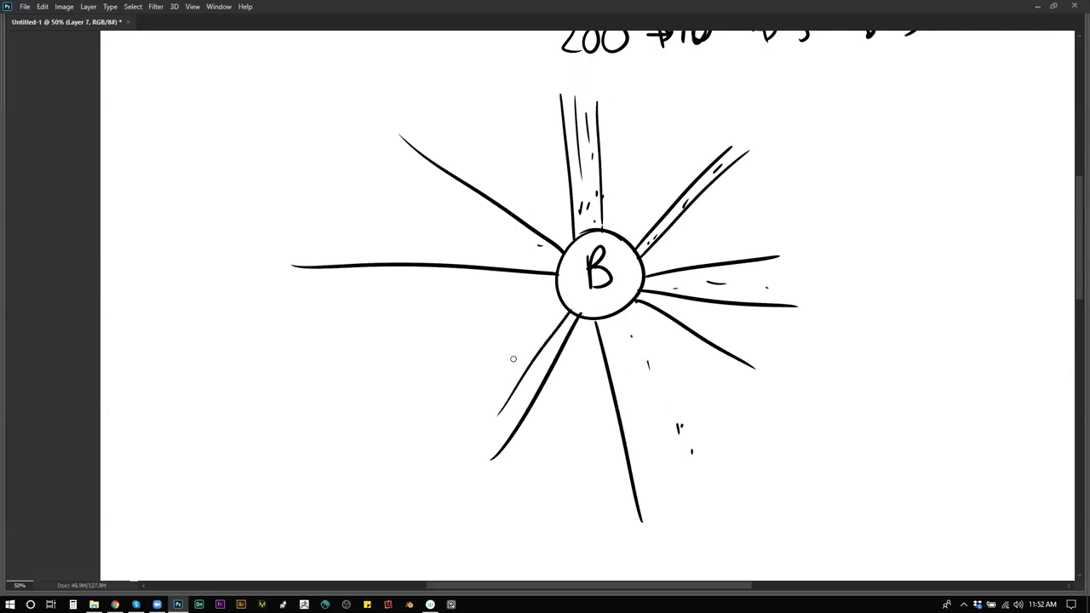
left_click_drag(564, 295, 315, 376)
left_click(541, 293)
left_click_drag(521, 293, 498, 296)
left_click_drag(383, 321, 375, 323)
left_click(526, 360)
left_click_drag(490, 411, 486, 418)
left_click(468, 439)
Connect neighbouring rays around the B circle with short arcs and lines bridging the wide gaps.
left_click_drag(491, 204, 476, 265)
left_click_drag(454, 162, 558, 102)
left_click_drag(607, 174, 669, 240)
left_click_drag(700, 185, 739, 269)
mouse_move(494, 334)
left_mouse_down()
mouse_move(532, 381)
mouse_move(638, 399)
left_mouse_up()
left_click(621, 471)
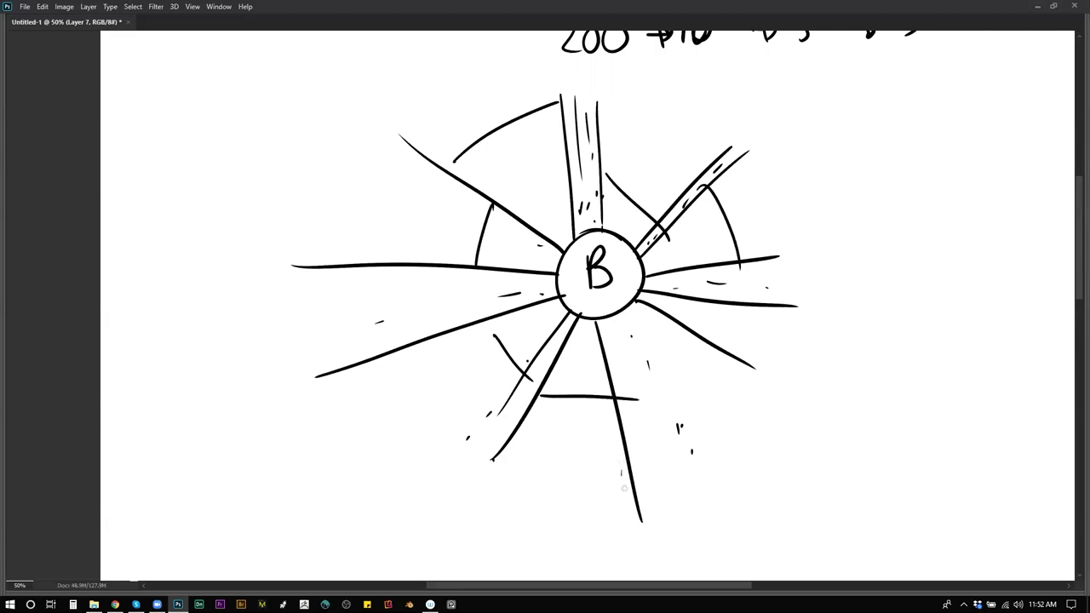
left_click_drag(623, 474, 746, 372)
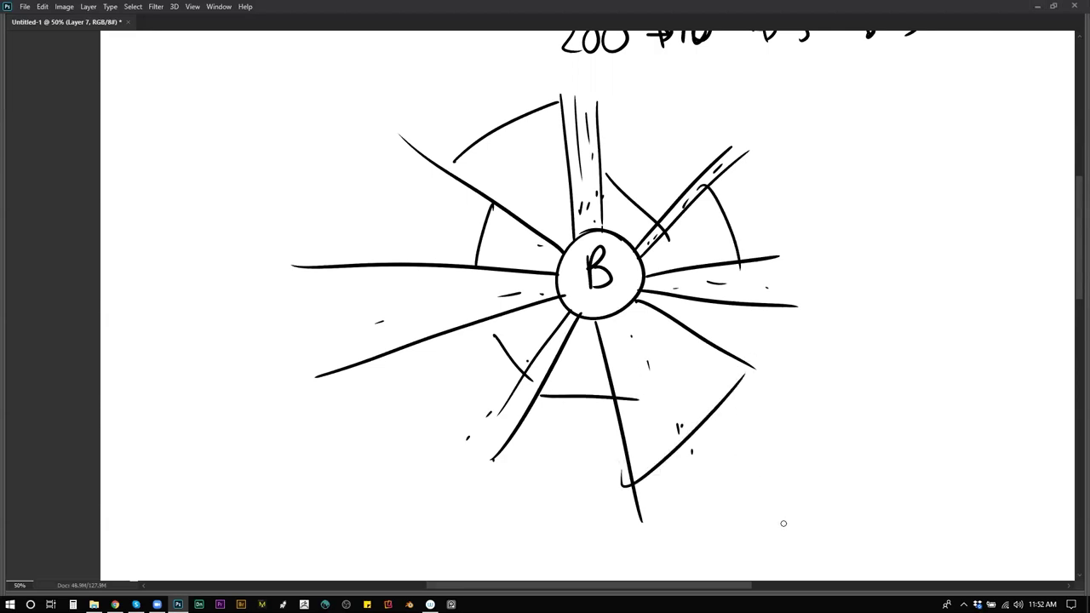
Write A with an arrow leading to a circled 30k beside the ray diagram, discarding the trial marks after the arrow.
left_click_drag(891, 265, 679, 161)
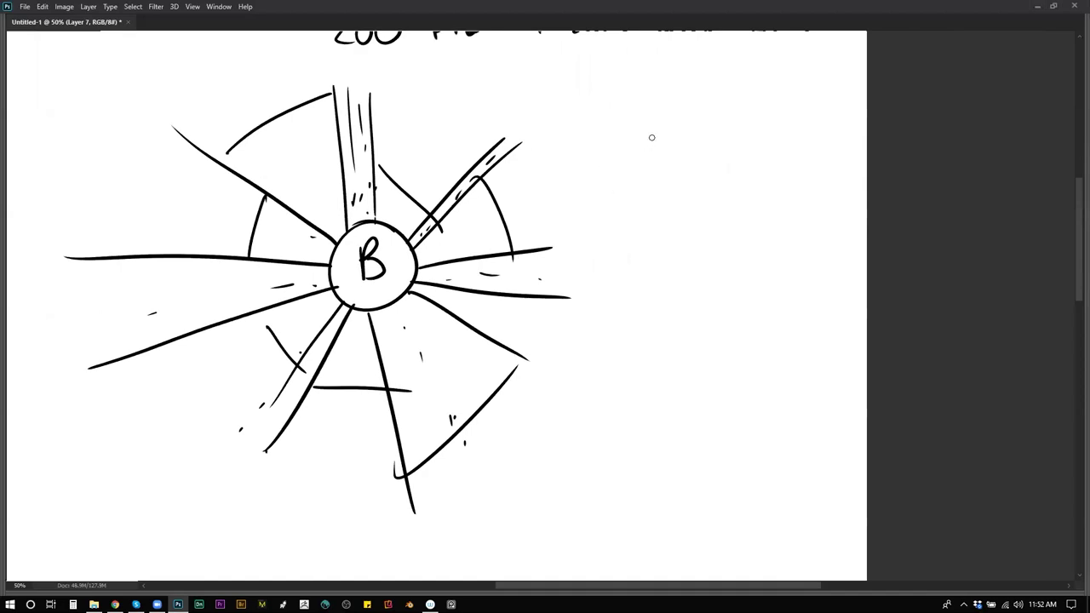
mouse_move(626, 169)
left_mouse_down()
mouse_move(639, 126)
mouse_move(651, 169)
left_mouse_up()
mouse_move(637, 150)
left_mouse_down()
mouse_move(697, 150)
mouse_move(688, 163)
left_mouse_up()
mouse_move(757, 166)
left_mouse_down()
mouse_move(745, 104)
mouse_move(738, 113)
left_mouse_up()
left_click_drag(757, 100, 782, 110)
key("ctrl+z")
key("ctrl+z")
key("ctrl+z")
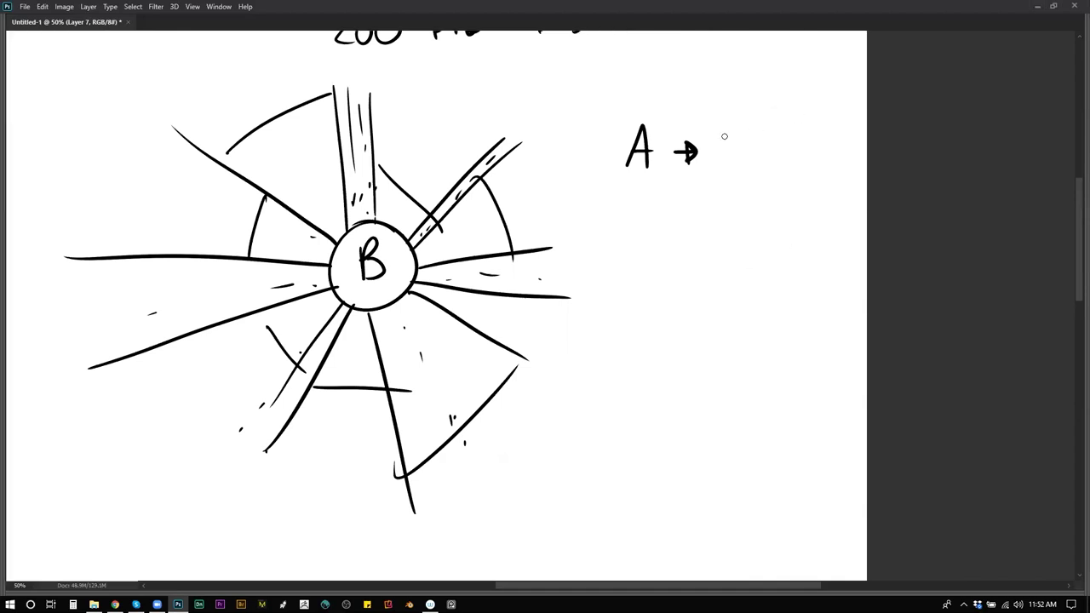
mouse_move(719, 137)
left_mouse_down()
mouse_move(720, 160)
mouse_move(742, 140)
mouse_move(766, 146)
mouse_move(749, 160)
left_mouse_up()
key("ctrl+z")
left_click_drag(760, 144, 765, 158)
mouse_move(776, 129)
left_mouse_down()
mouse_move(739, 184)
mouse_move(784, 139)
left_mouse_up()
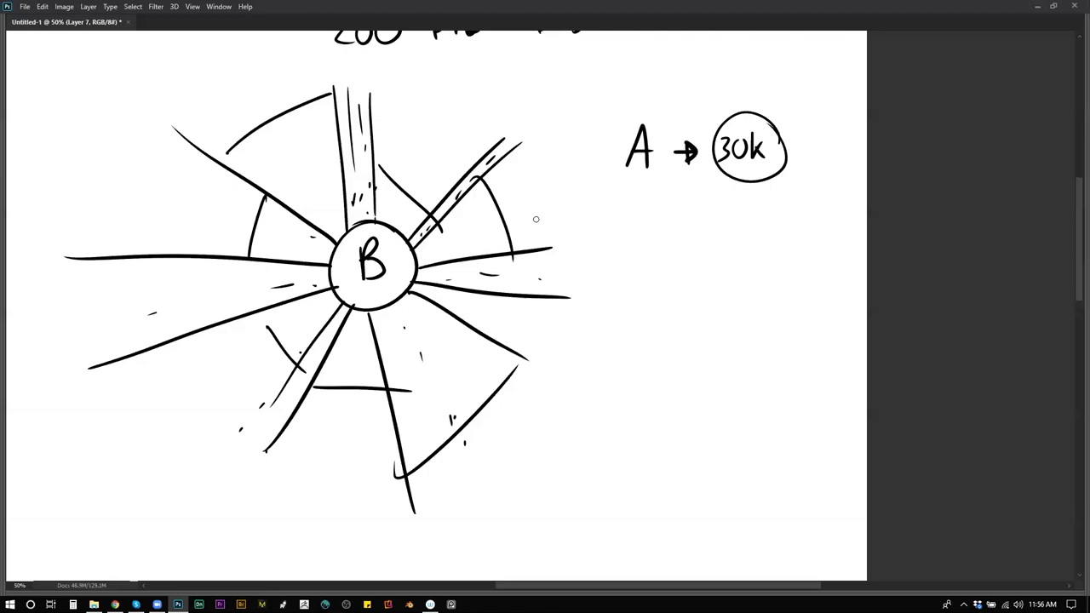
Hide the two white diagram layers, Layer 7 and Layer 6, to reveal the creature painting.
key("z")
left_click(536, 311, "alt")
key("f")
key("f")
key("f")
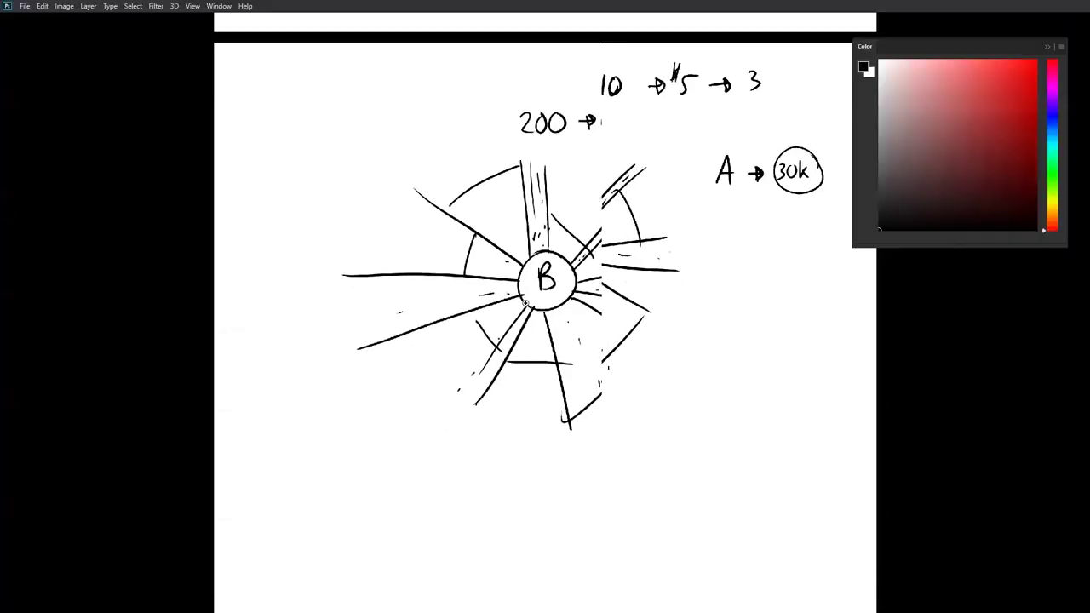
left_click(31, 118)
left_click(31, 141)
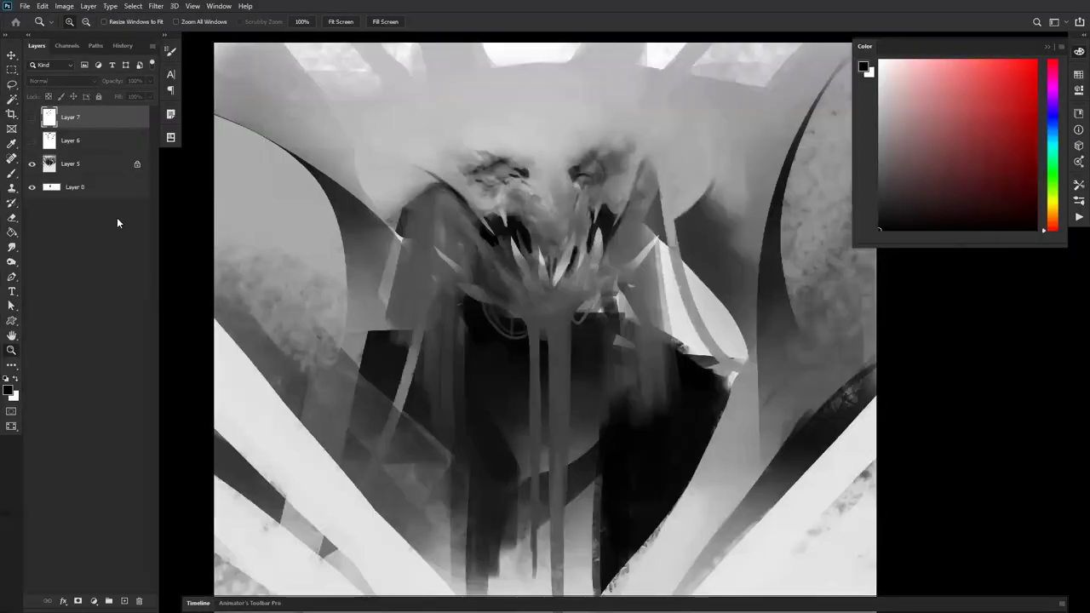
Pick the 80 px textured standard brush and duplicate the creature painting on Layer 5.
key("b")
right_click(584, 213)
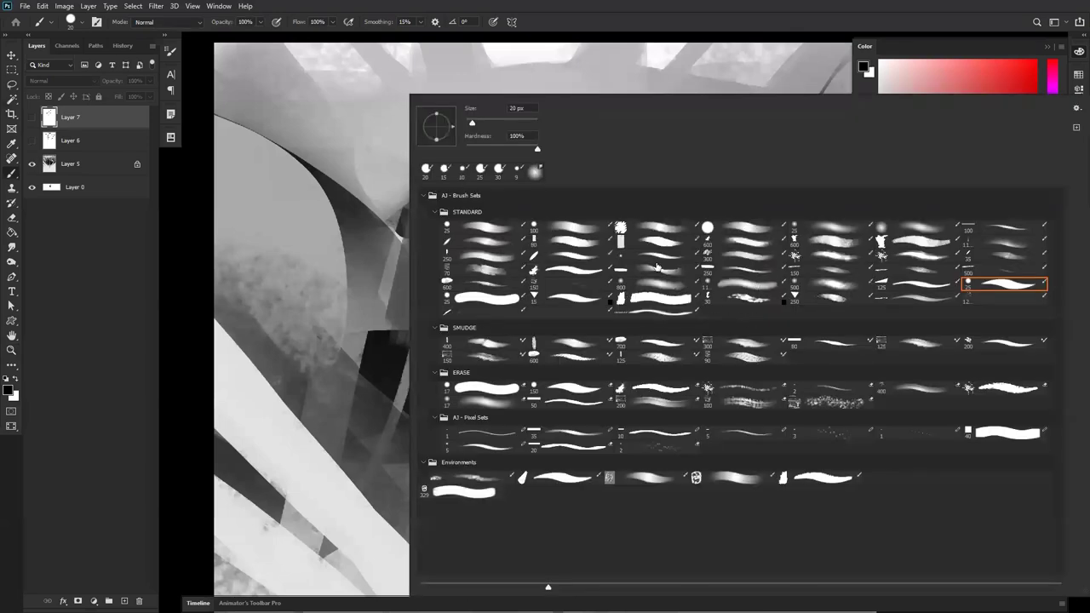
left_click(577, 243)
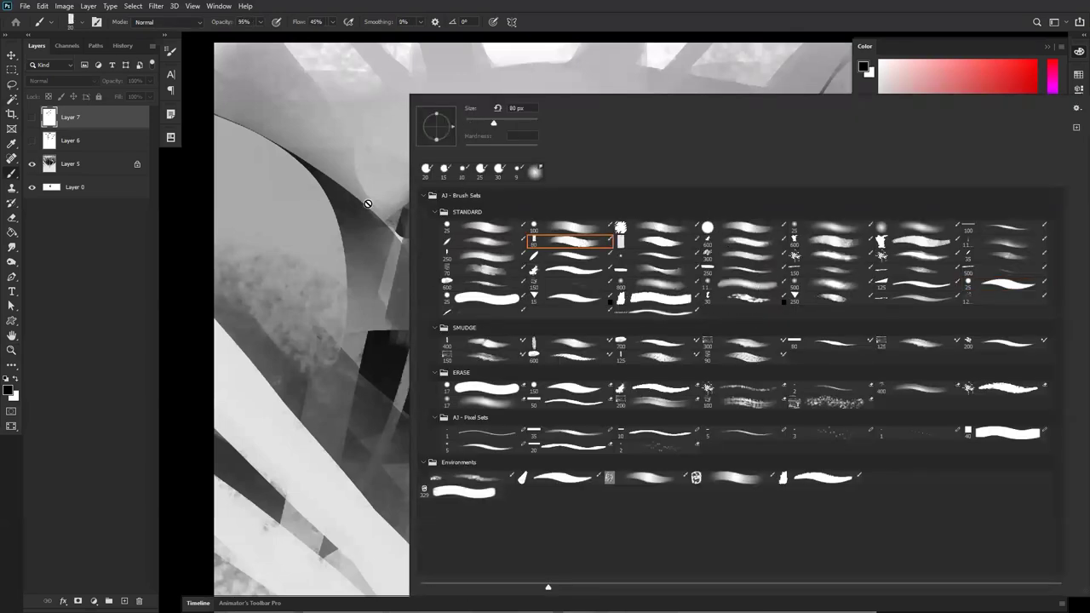
left_click(103, 173)
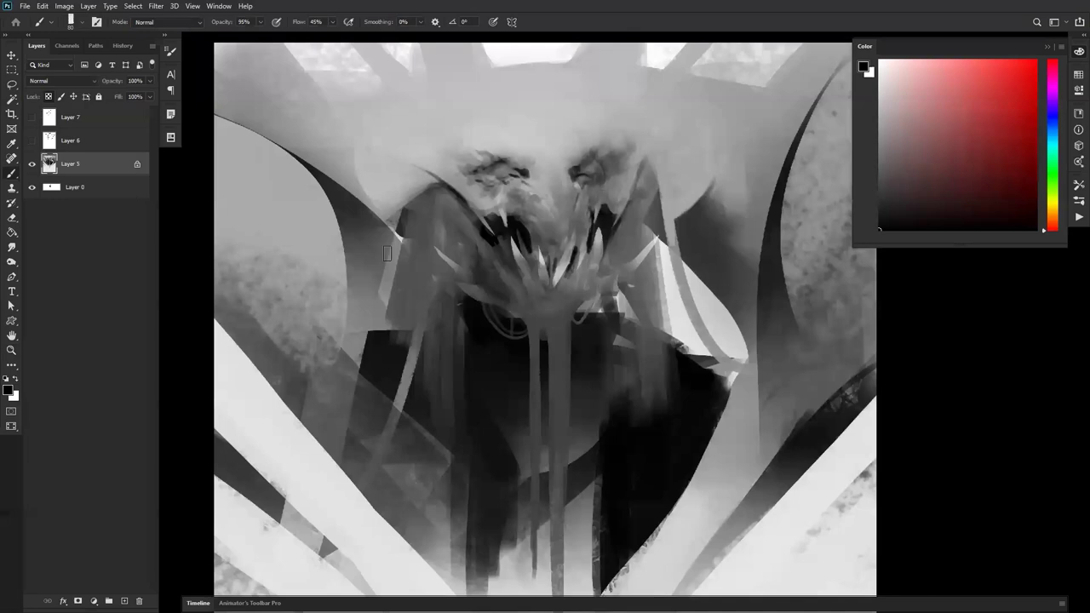
key("ctrl+j")
key("f")
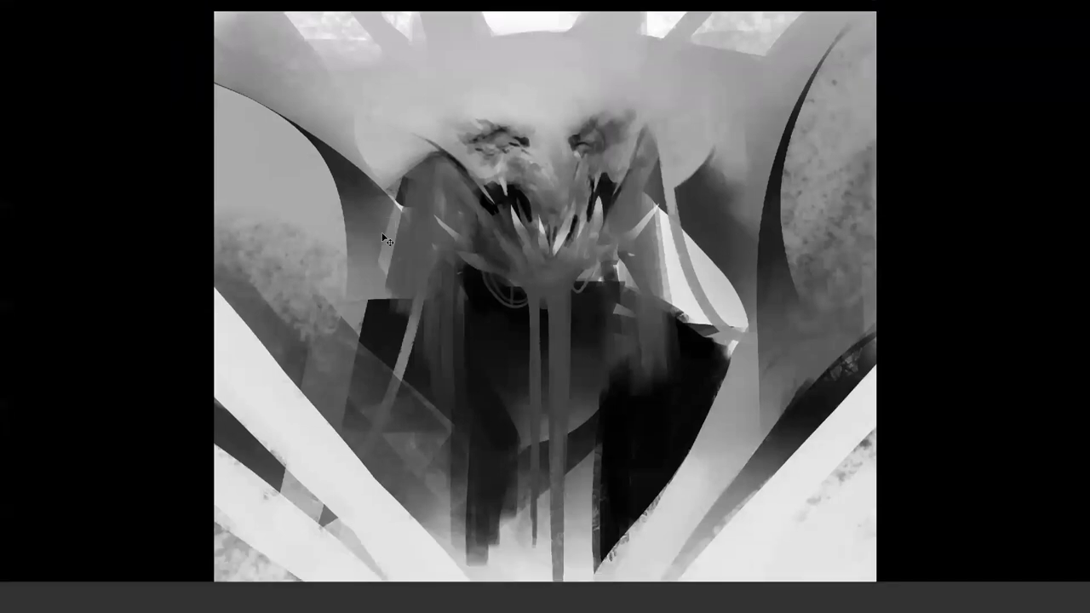
Paint a light tapering strand down beside the creature's left cheek, undoing the trial strokes.
key("ctrl+shift+h")
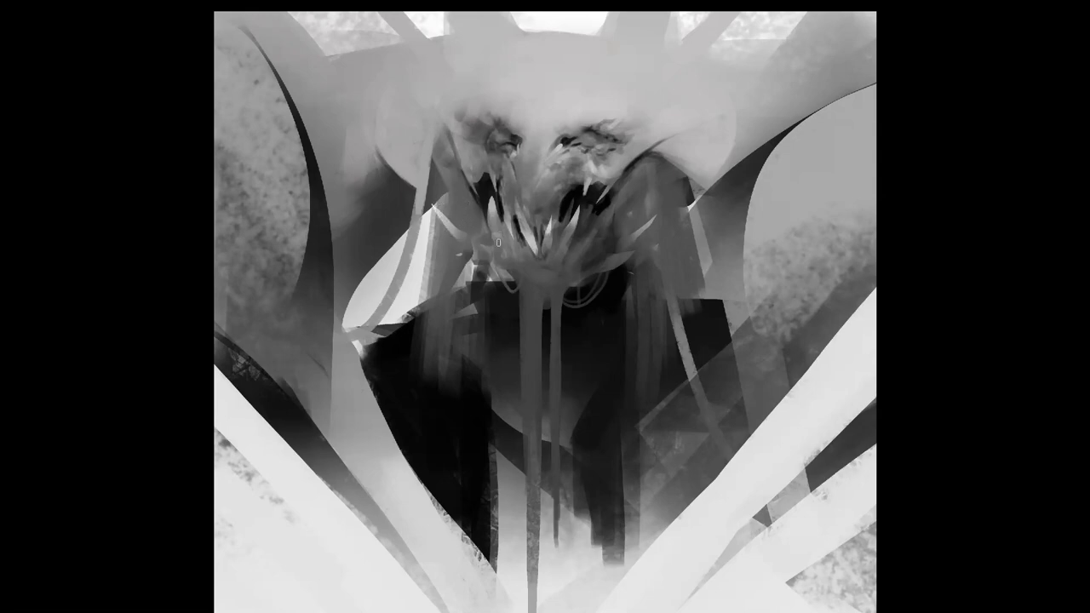
key("m")
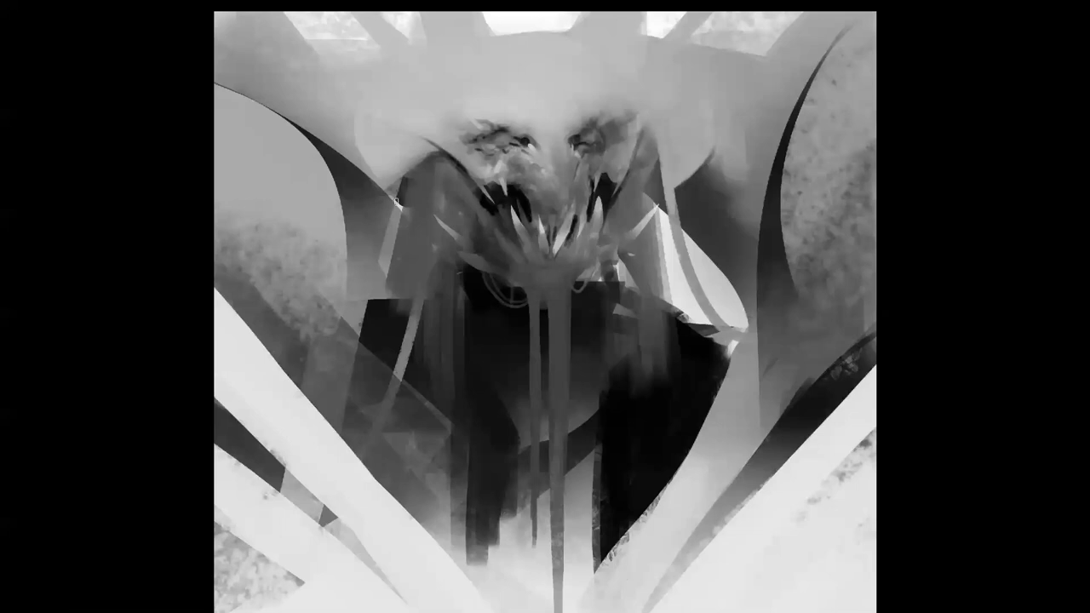
left_click_drag(382, 169, 412, 232)
left_click_drag(387, 159, 406, 246)
key("ctrl+z")
key("ctrl+z")
left_click_drag(381, 172, 420, 244)
mouse_move(387, 179)
left_mouse_down()
mouse_move(420, 250)
mouse_move(407, 222)
left_mouse_up()
left_click_drag(383, 177, 394, 192)
left_click_drag(377, 79, 370, 124)
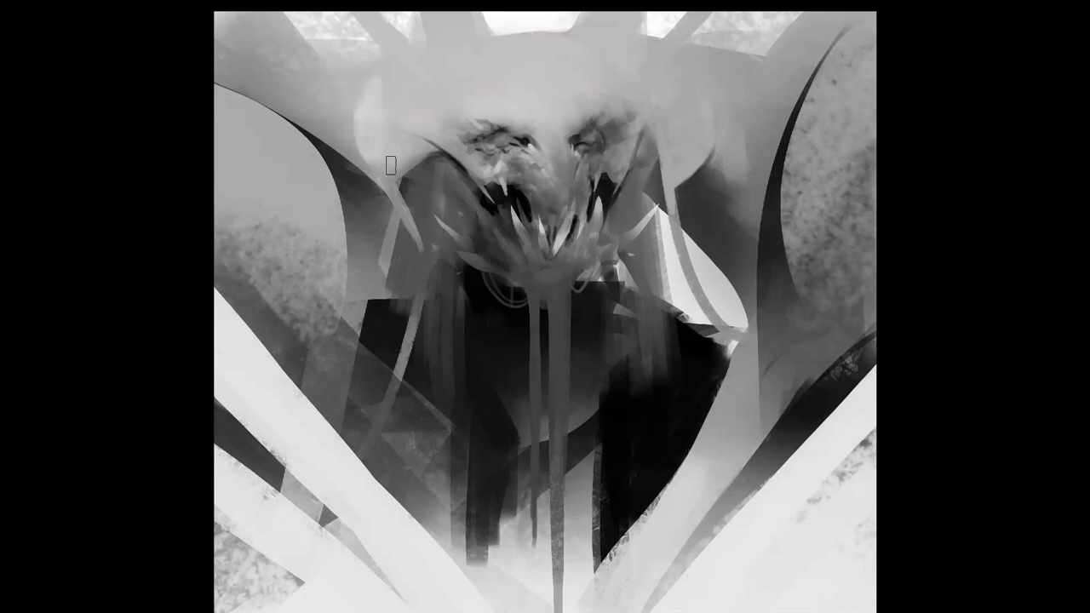
key("ctrl+z")
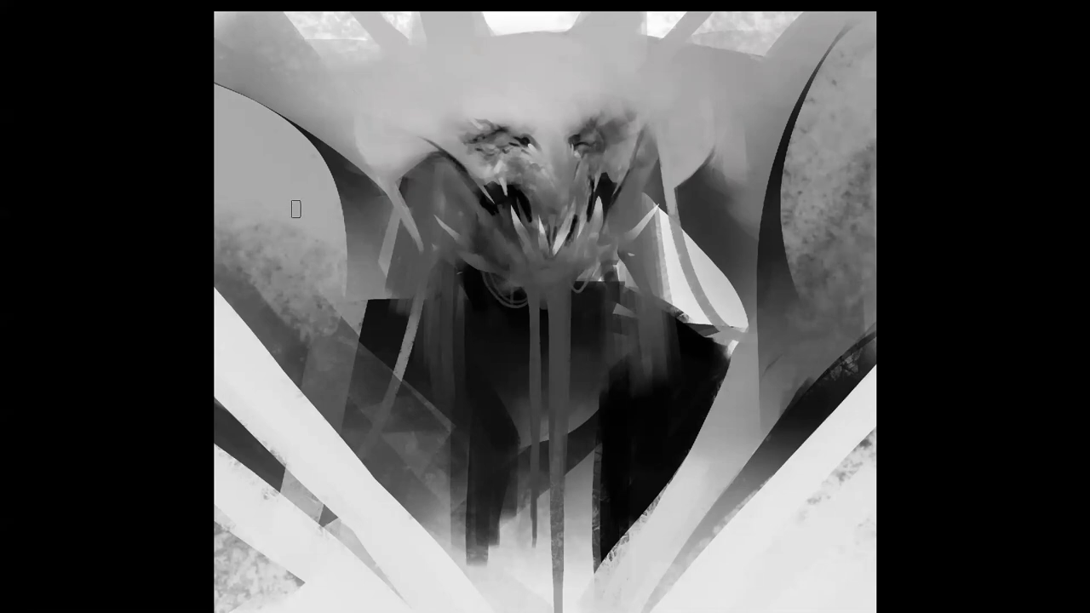
Brush vertical grey streaks down both side shapes and a thin curved strand over the dark torso's right side.
mouse_move(333, 324)
left_mouse_down()
mouse_move(336, 253)
mouse_move(337, 376)
mouse_move(320, 259)
mouse_move(323, 398)
mouse_move(324, 232)
mouse_move(320, 380)
mouse_move(299, 300)
left_mouse_up()
mouse_move(735, 170)
left_mouse_down()
mouse_move(743, 390)
mouse_move(727, 186)
mouse_move(737, 484)
left_mouse_up()
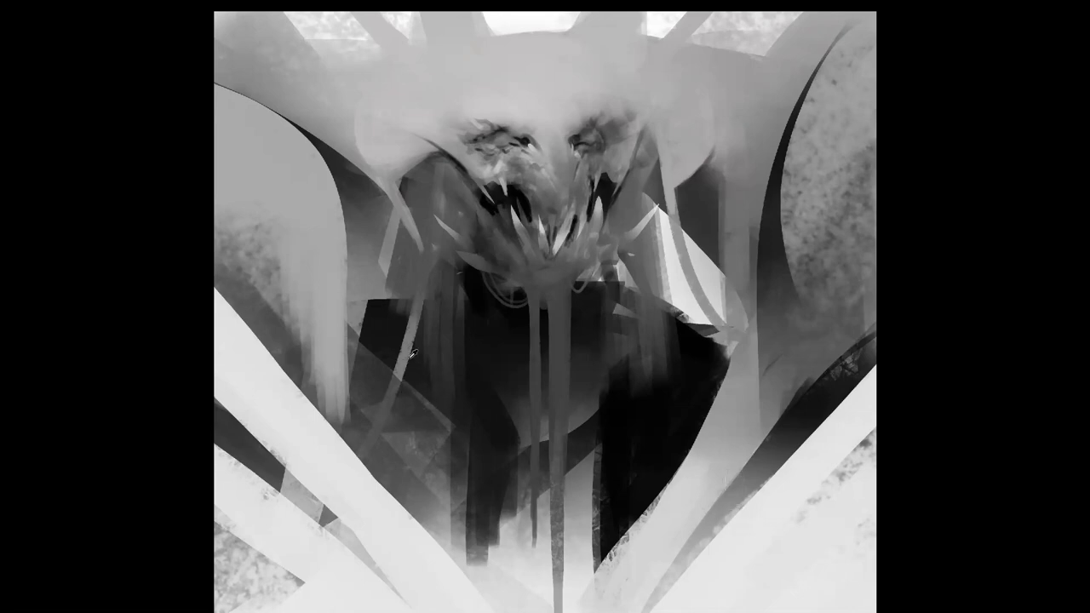
left_click_drag(430, 253, 374, 453)
key("ctrl+z")
left_click_drag(655, 164, 718, 478)
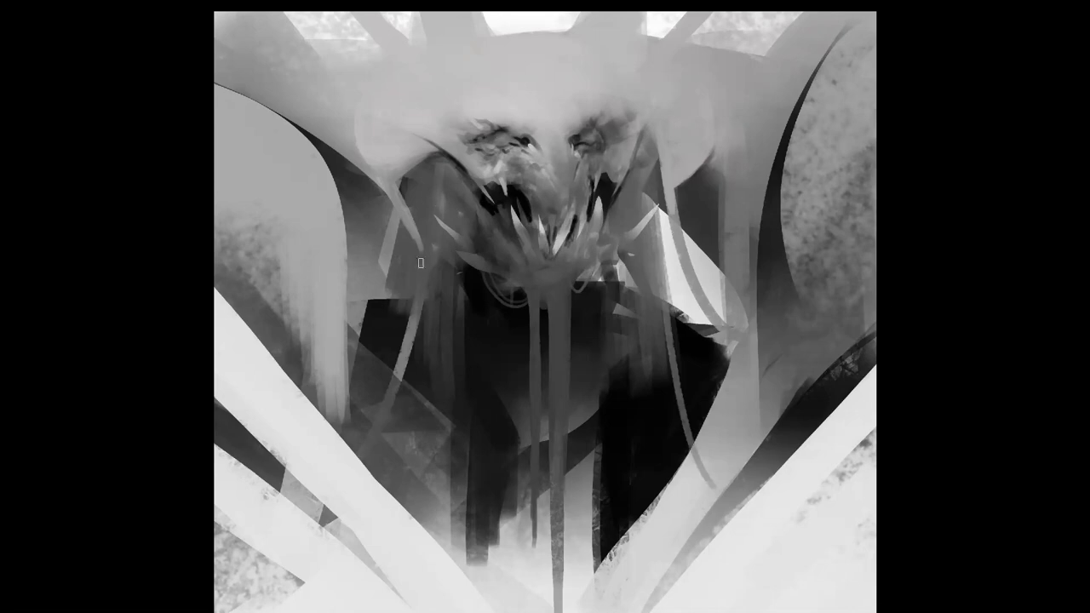
Paint a light curved cord hanging in a U below the creature's jaw, retrying the stroke until it spans both sides.
left_click_drag(385, 189, 445, 300)
key("ctrl+z")
mouse_move(388, 181)
left_mouse_down()
mouse_move(468, 346)
mouse_move(665, 300)
left_mouse_up()
key("ctrl+z")
left_click_drag(388, 174, 668, 198)
mouse_move(397, 173)
left_mouse_down()
mouse_move(494, 321)
mouse_move(632, 384)
left_mouse_up()
key("ctrl+z")
key("z")
left_click(533, 265, "alt")
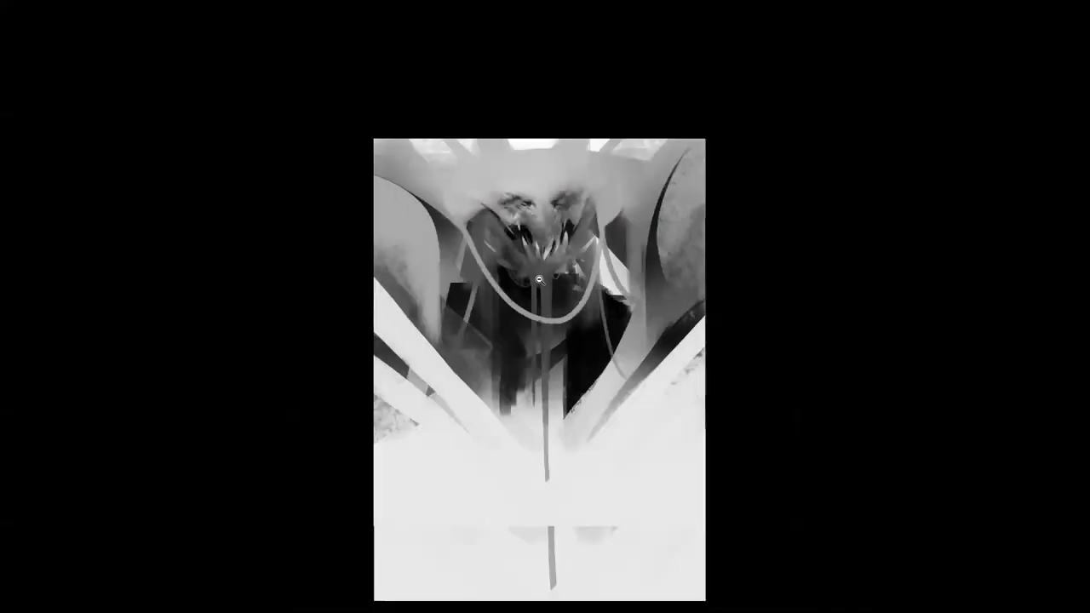
Flip the canvas horizontally and paint faint strands from the upper right edge down to the cord's end.
key("ctrl+shift+h")
scroll(550, 313, "up", 1)
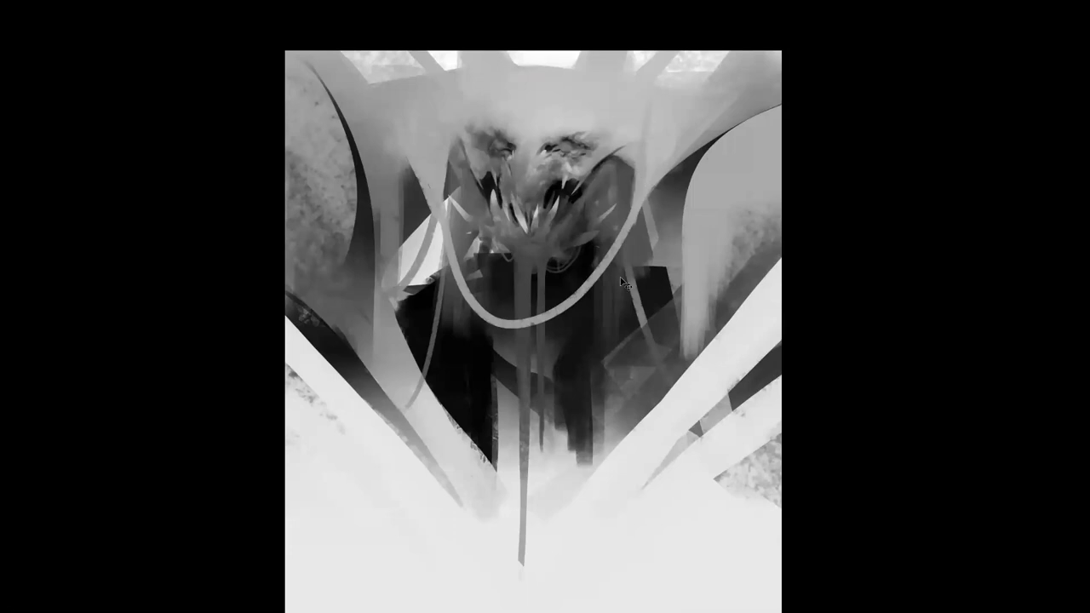
key("ctrl+z")
left_click_drag(684, 57, 662, 113)
left_click_drag(692, 44, 643, 177)
left_click_drag(699, 53, 645, 190)
key("ctrl+z")
key("ctrl+z")
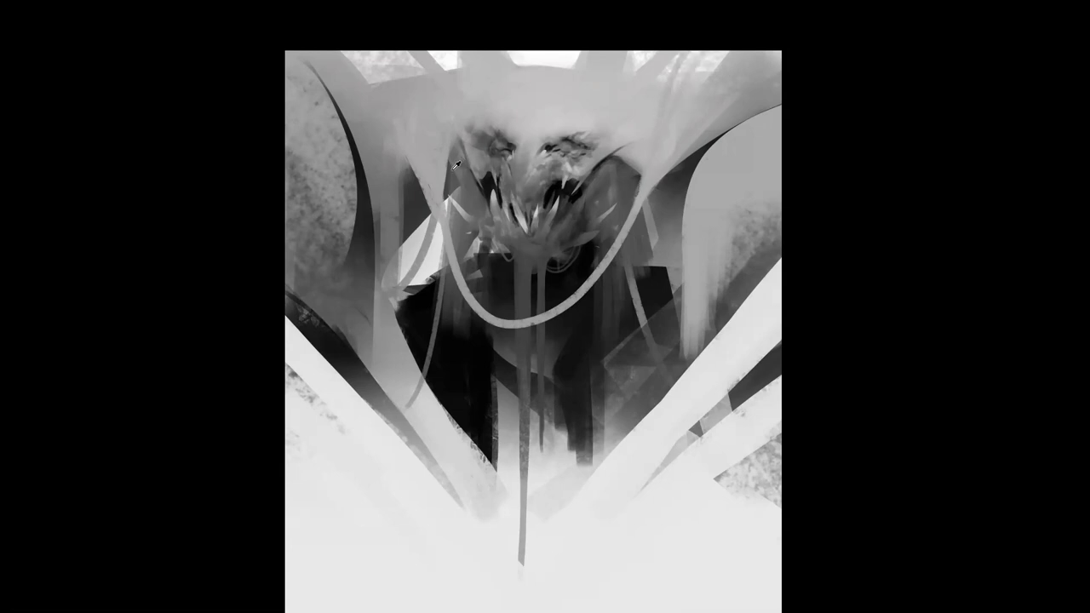
Try a thin grey strand rising from the cord's left end to the top edge of the painting.
left_click_drag(447, 185, 463, 64)
key("ctrl+z")
key("ctrl+shift+z")
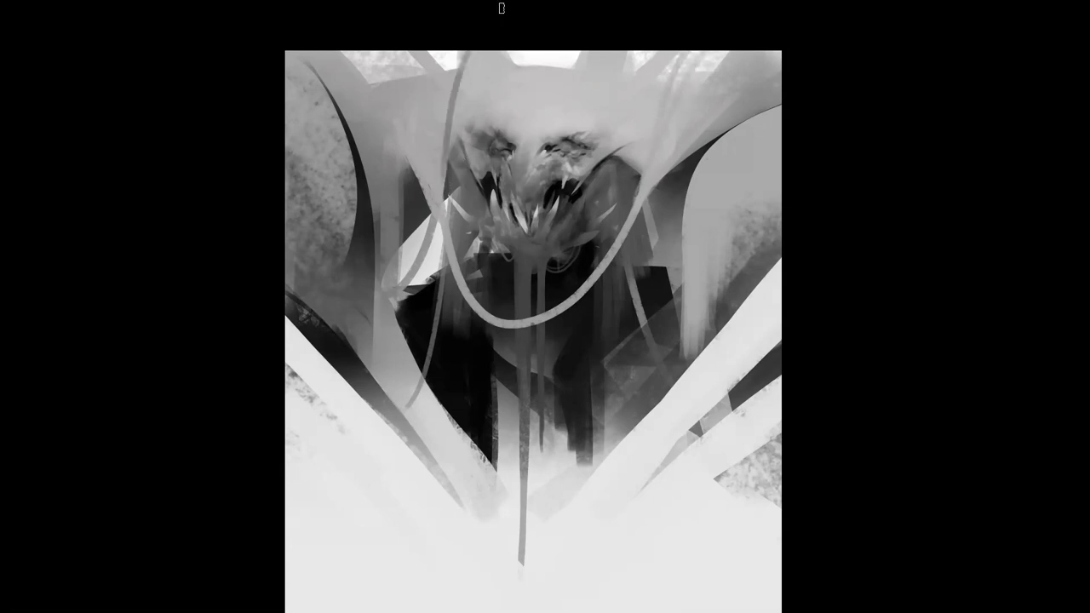
key("ctrl+z")
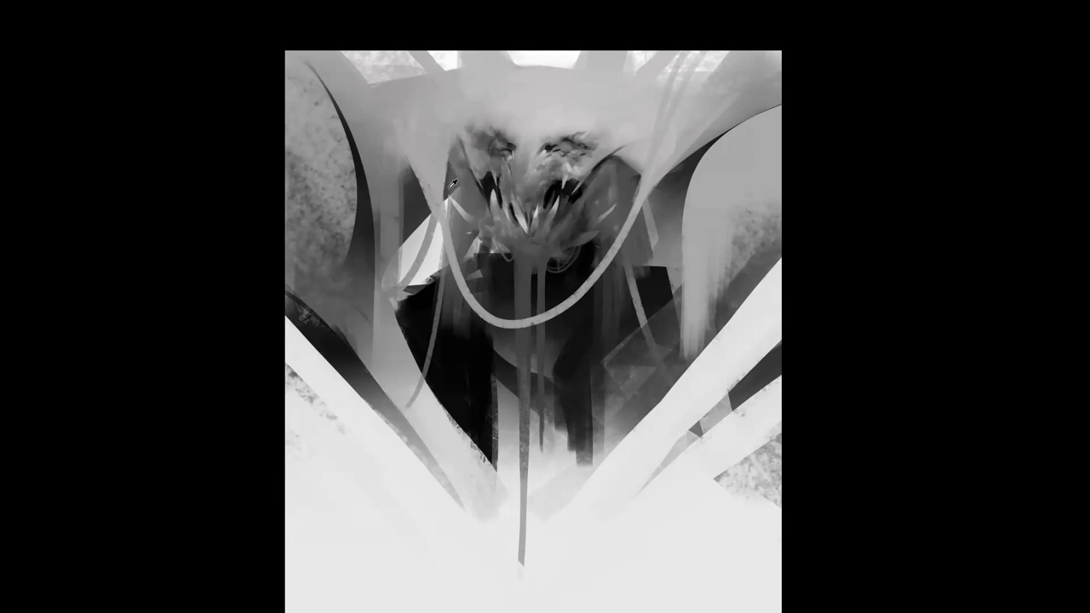
key("ctrl+shift+z")
key("ctrl+z")
key("ctrl+shift+z")
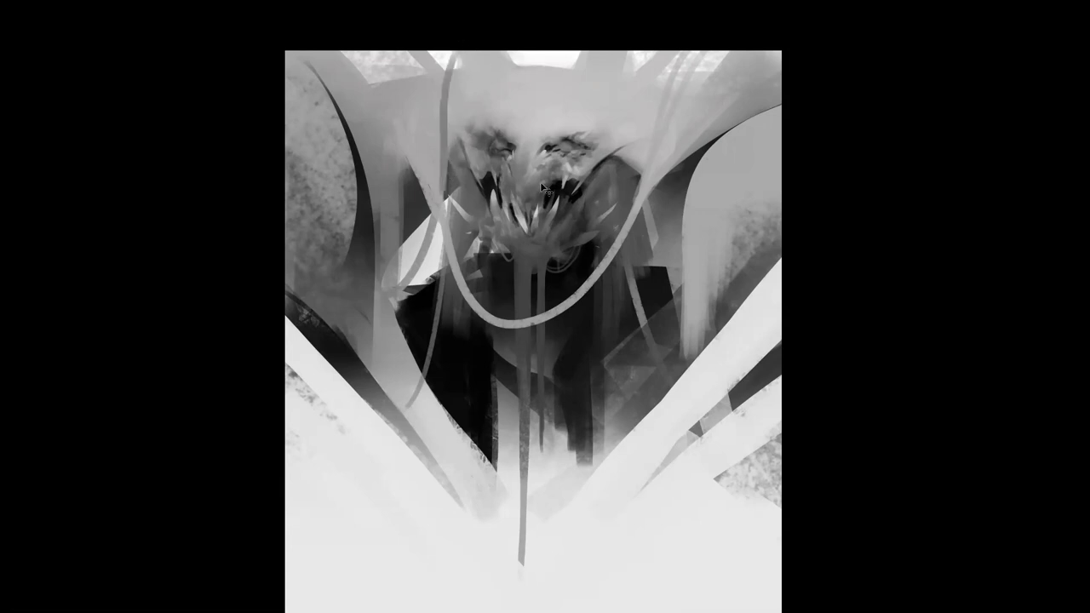
key("ctrl+z")
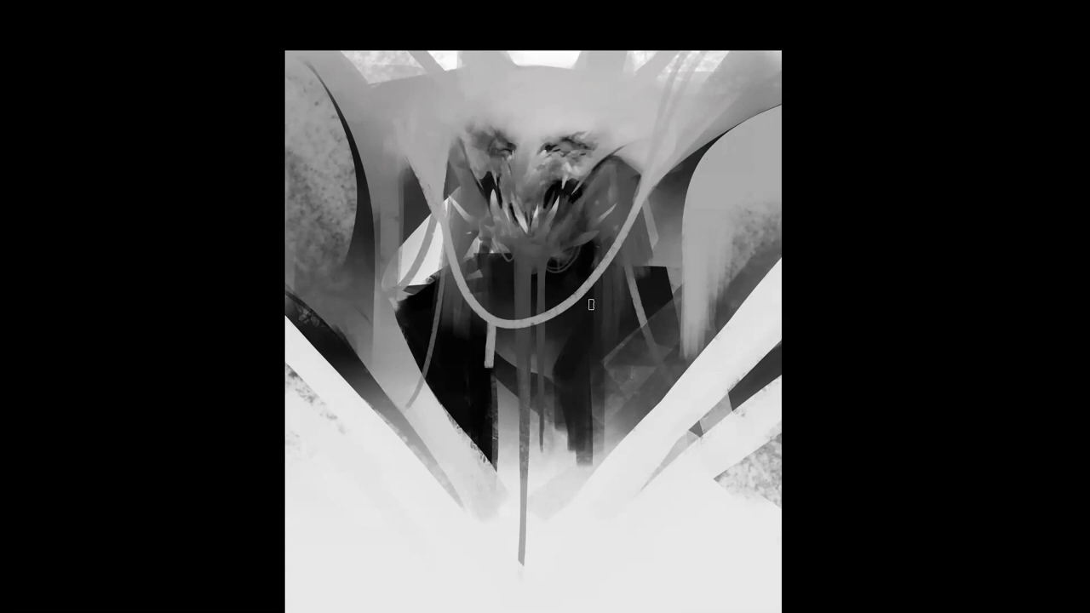
Paint thin vertical strands of different lengths hanging from the curved cord across the dark torso.
left_click_drag(566, 302, 569, 391)
key("ctrl+z")
left_click_drag(486, 320, 485, 431)
left_click_drag(566, 303, 570, 380)
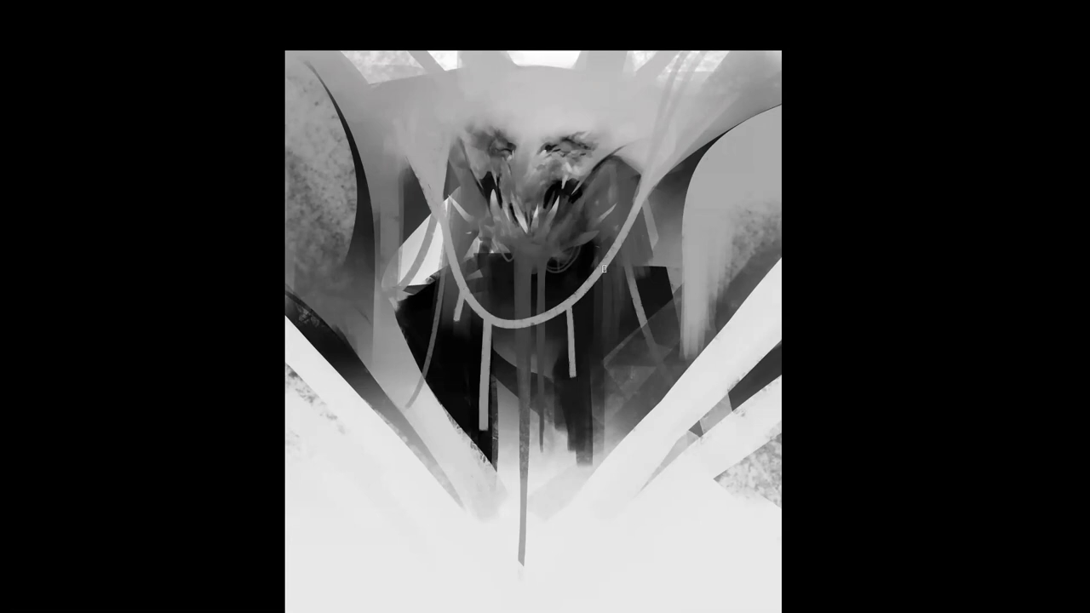
Thicken the cord's upper ends on both sides with light grey strokes that merge into the shoulder shapes.
mouse_move(429, 174)
left_mouse_down()
mouse_move(419, 183)
mouse_move(439, 225)
left_mouse_up()
left_click_drag(670, 158, 635, 236)
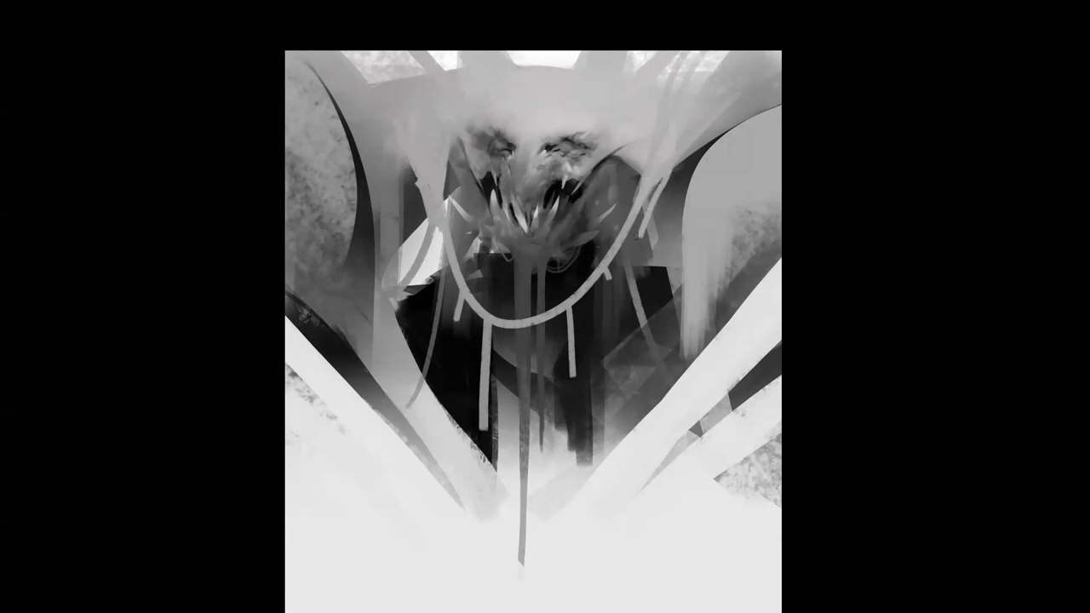
left_click_drag(661, 175, 635, 232)
left_click_drag(686, 151, 640, 229)
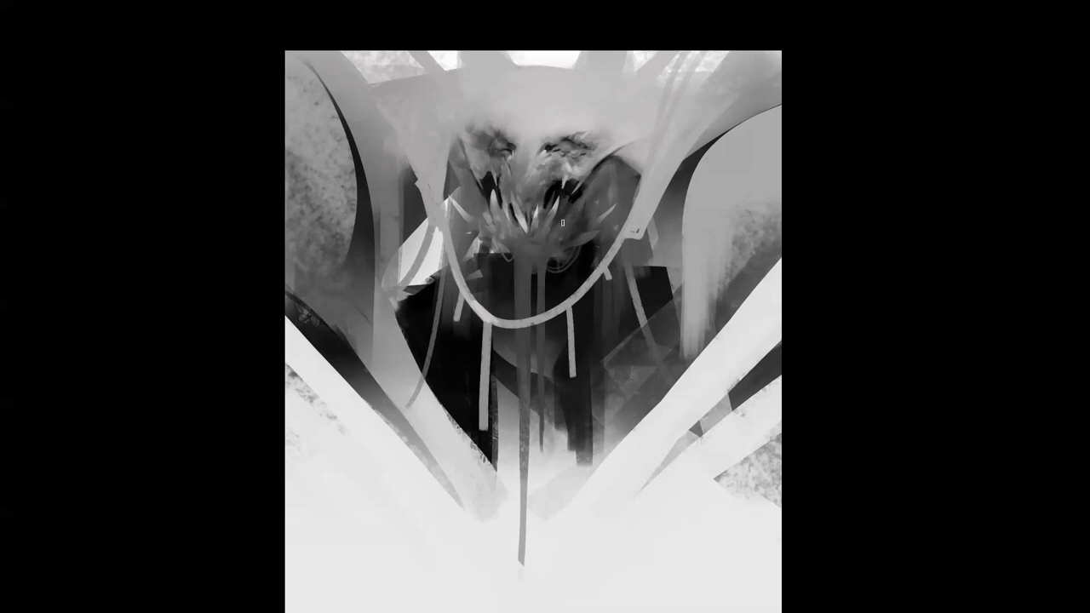
scroll(570, 294, "down", 3)
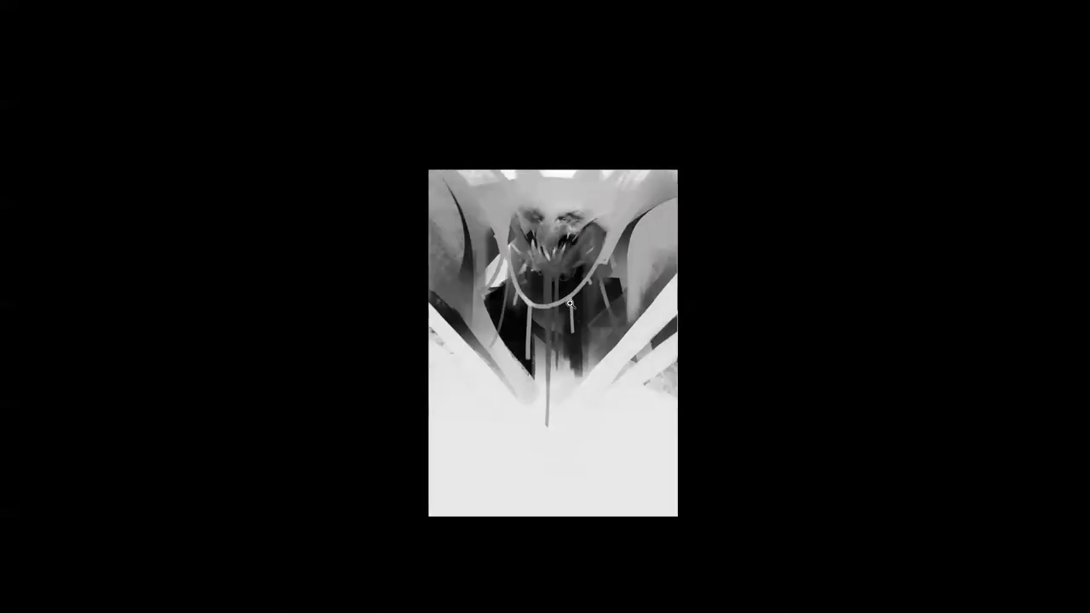
scroll(570, 304, "up", 3)
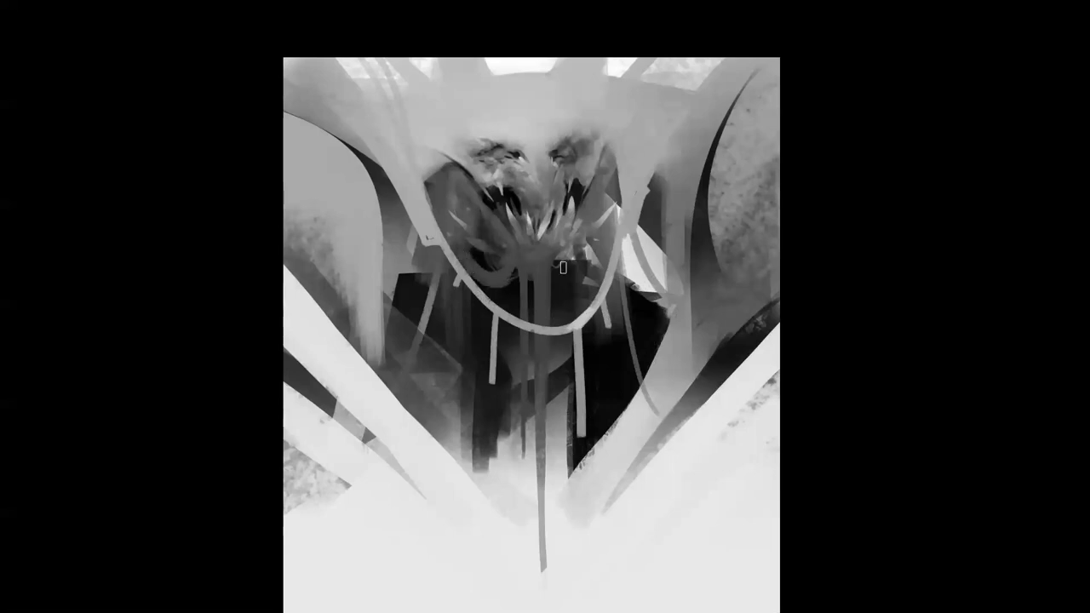
scroll(577, 340, "down", 3)
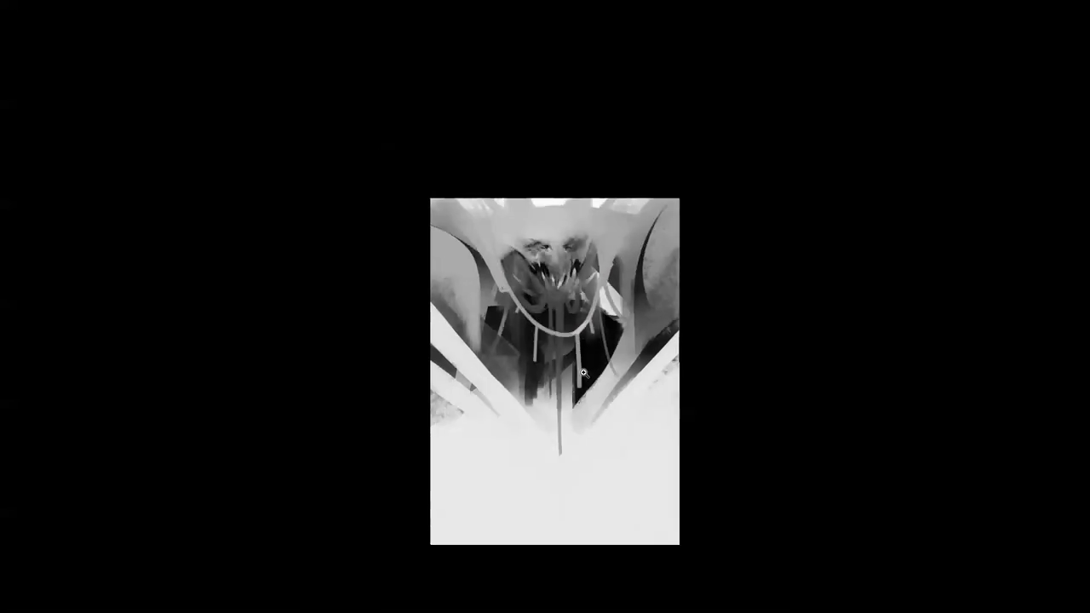
scroll(584, 373, "up", 3)
key("f")
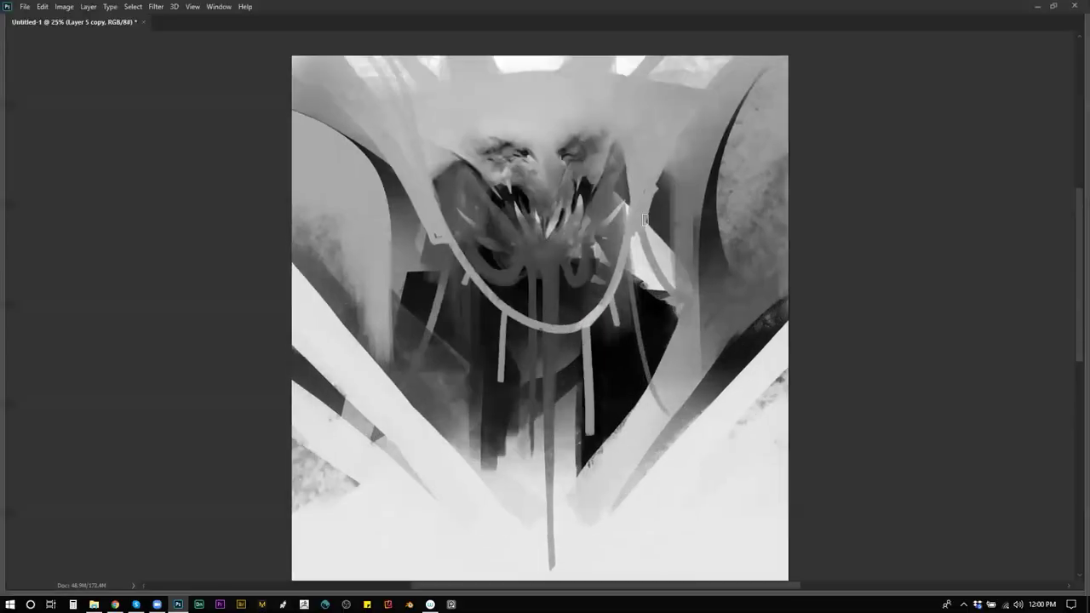
key("f")
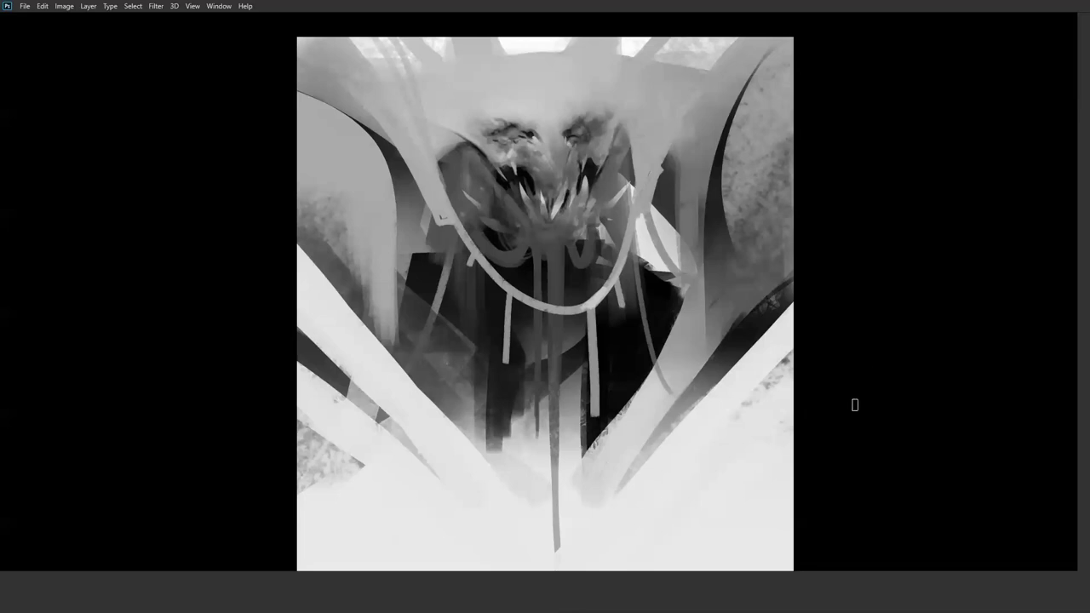
Flip the canvas horizontally and stroke along the pale lower-left diagonal edge with a different brush from the STANDARD set.
scroll(755, 416, "down", 2)
key("ctrl+shift+h")
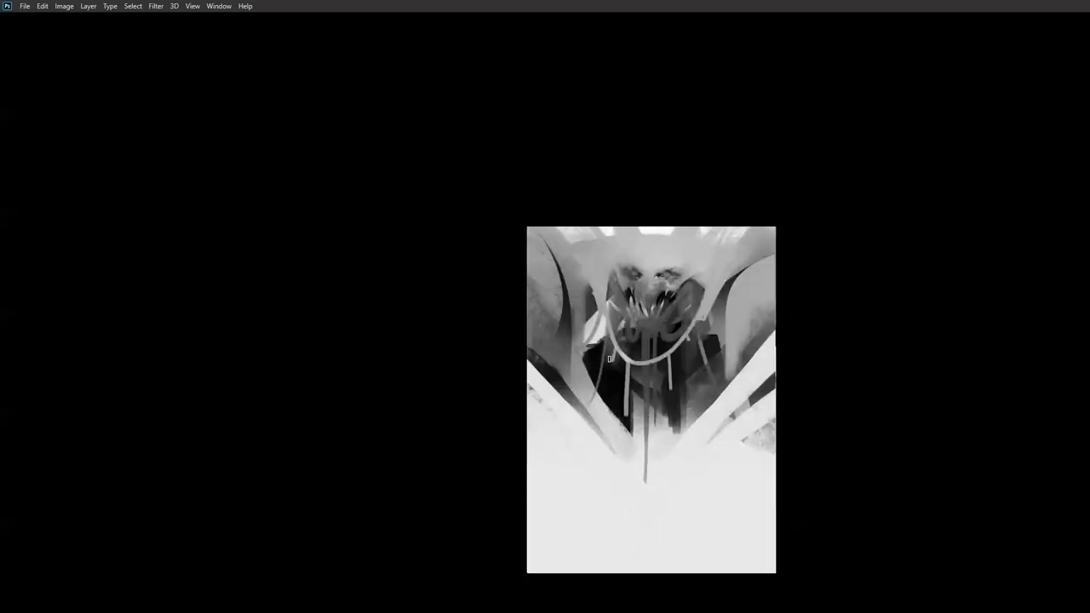
right_click(581, 392)
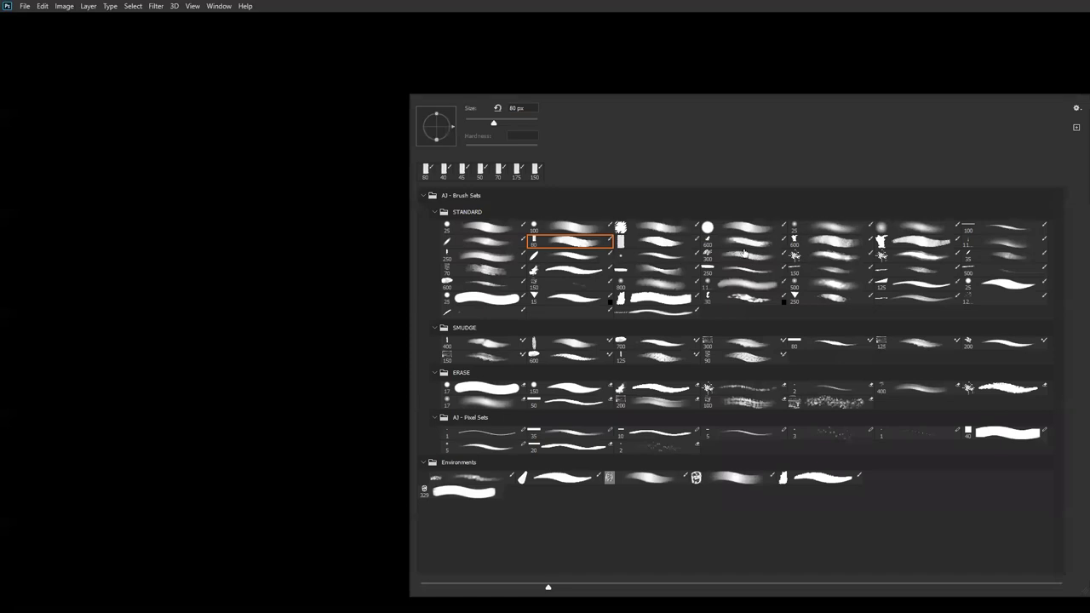
left_click(486, 272)
left_click(370, 373)
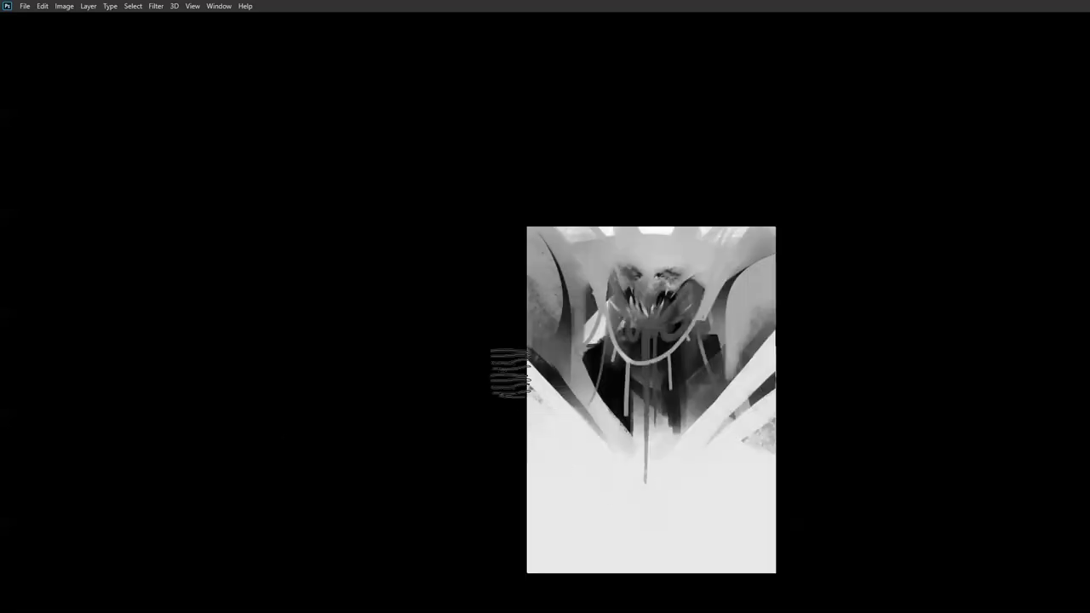
left_click_drag(542, 399, 625, 470)
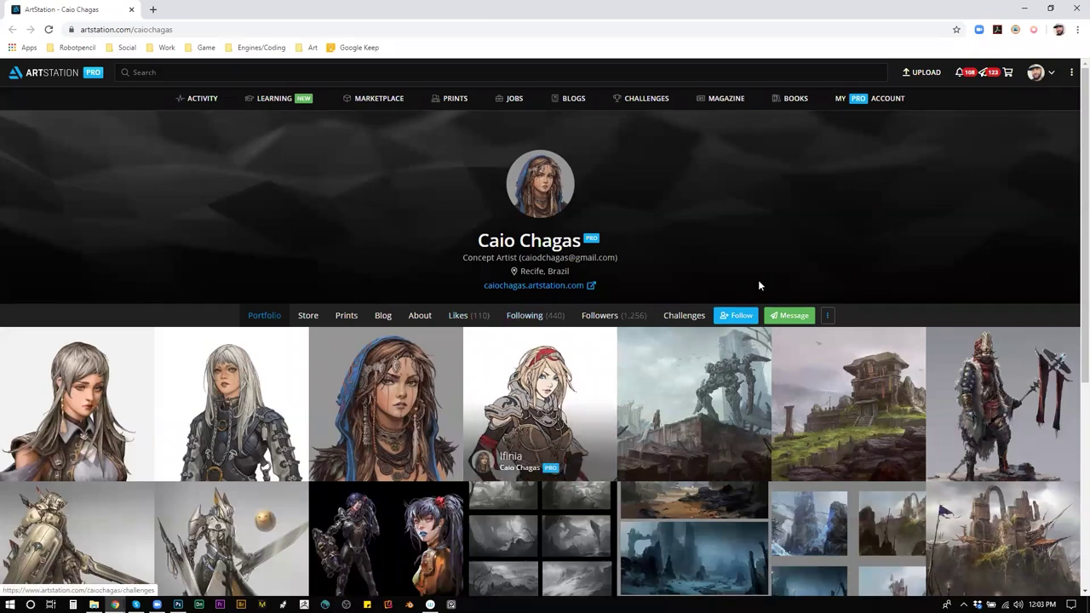
In the browser on ArtStation, follow the concept artist and look through the whole portfolio grid.
left_click(737, 315)
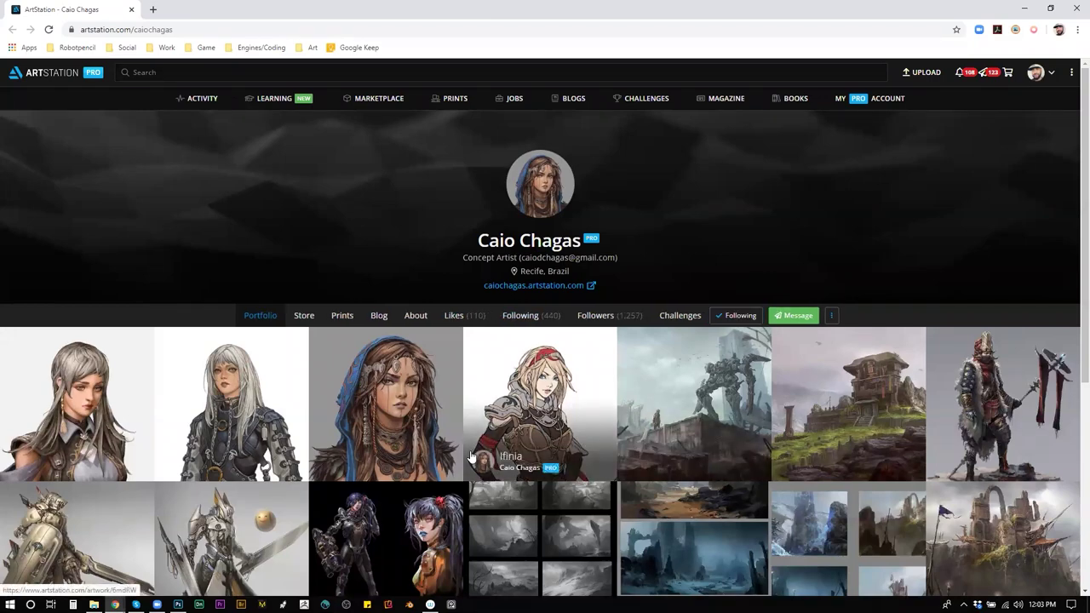
scroll(473, 458, "down", 4)
scroll(472, 443, "up", 2)
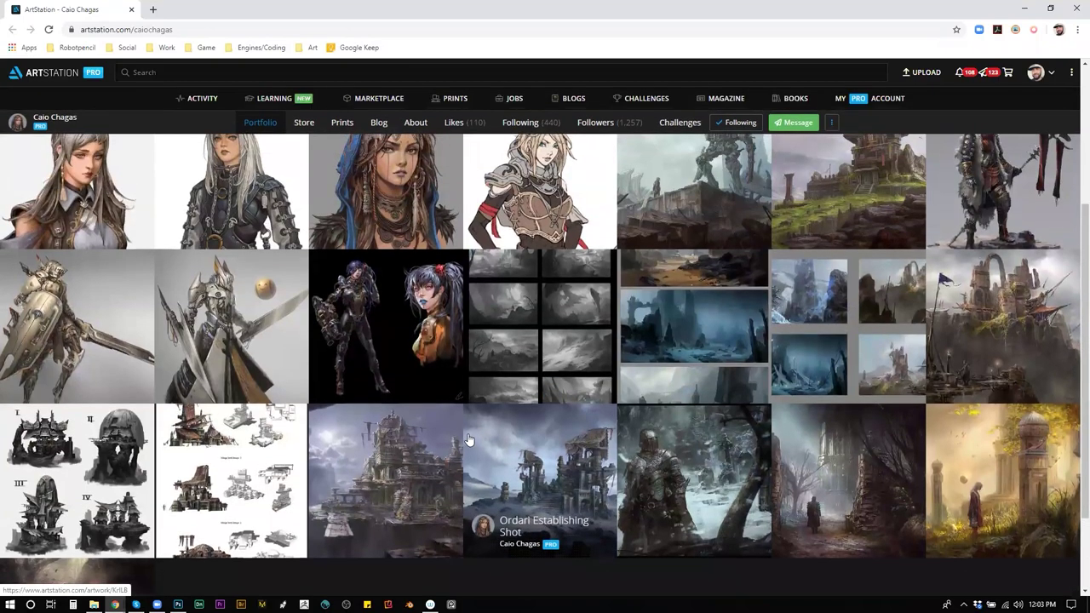
scroll(467, 439, "up", 2)
scroll(467, 439, "down", 4)
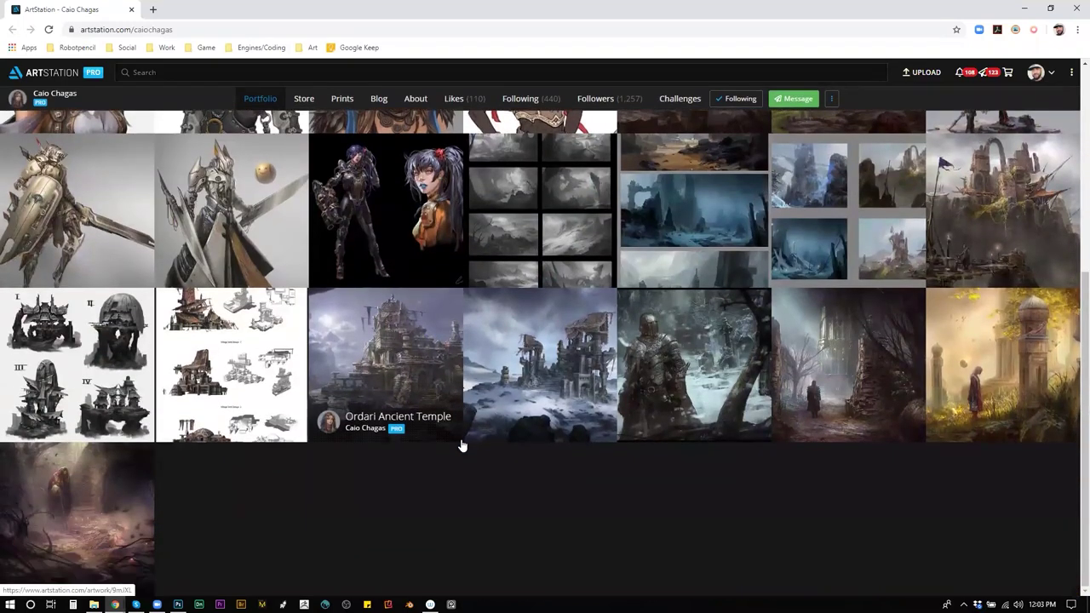
scroll(461, 446, "up", 5)
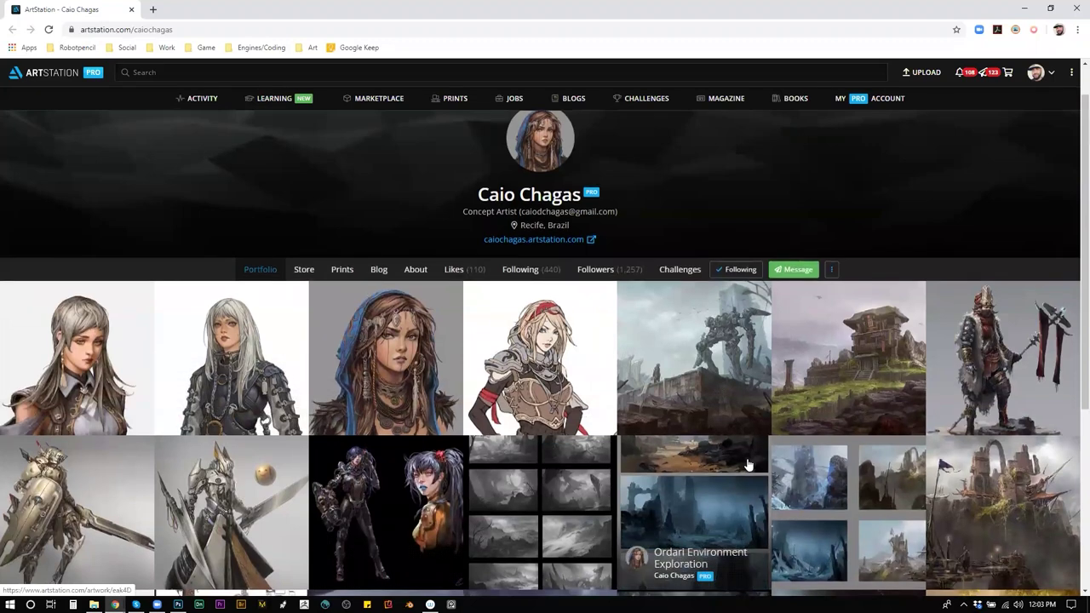
scroll(747, 465, "down", 1)
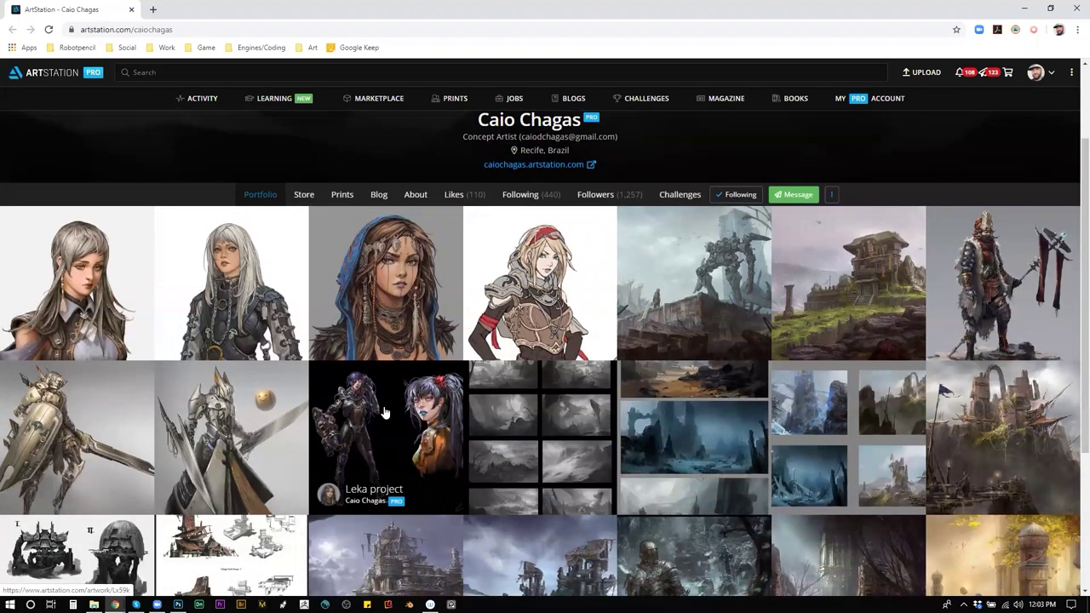
scroll(384, 413, "down", 1)
View the Drone Paladin artwork, open the greyscale landscape thumbnails project, and return to the artist's portfolio.
left_click(127, 336)
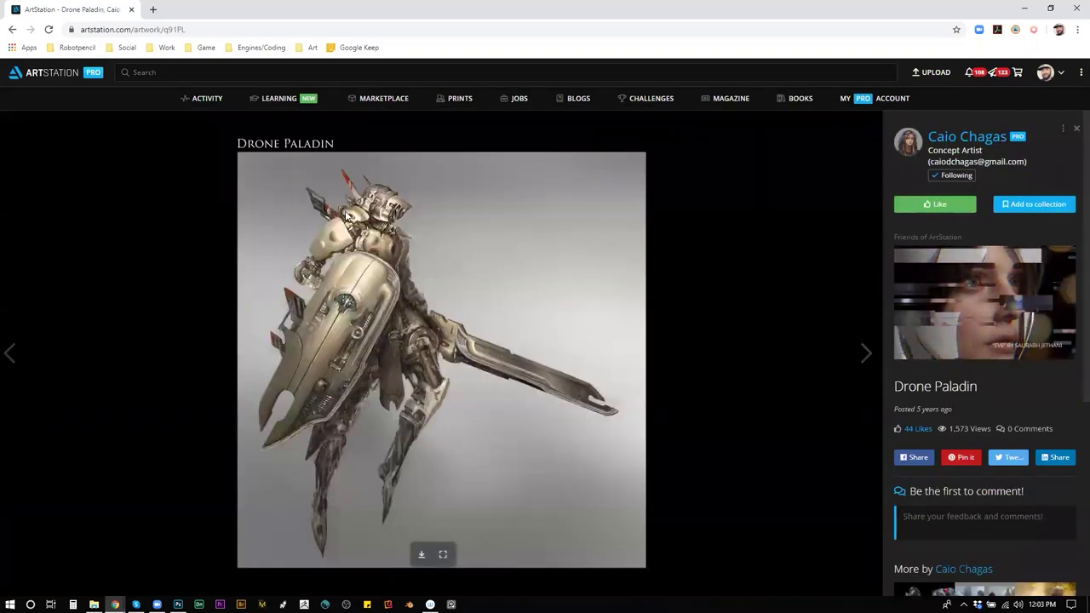
left_click(12, 29)
left_click(586, 313)
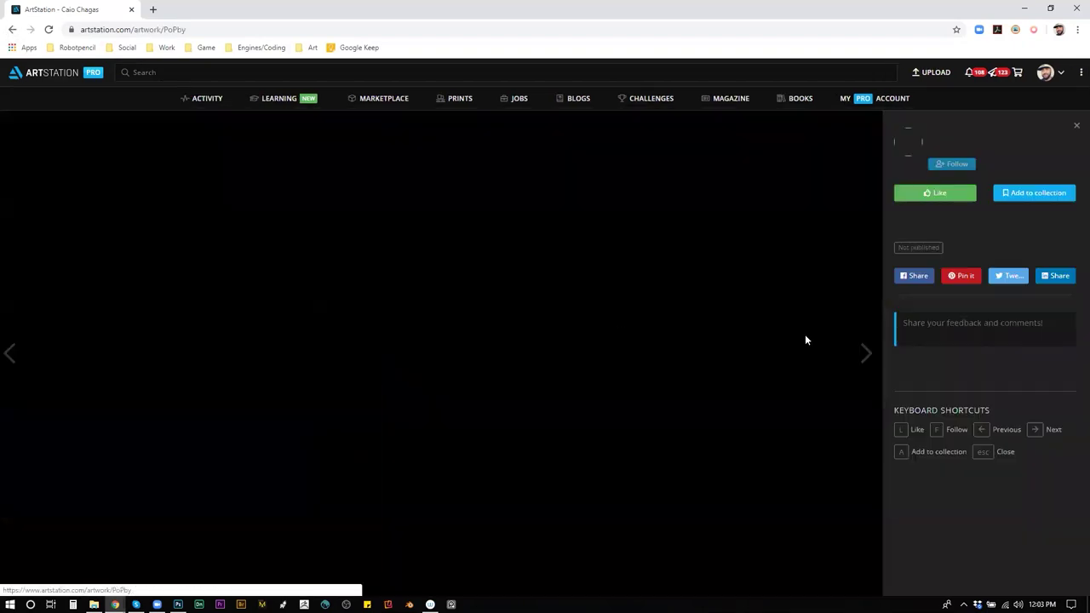
left_click(968, 139)
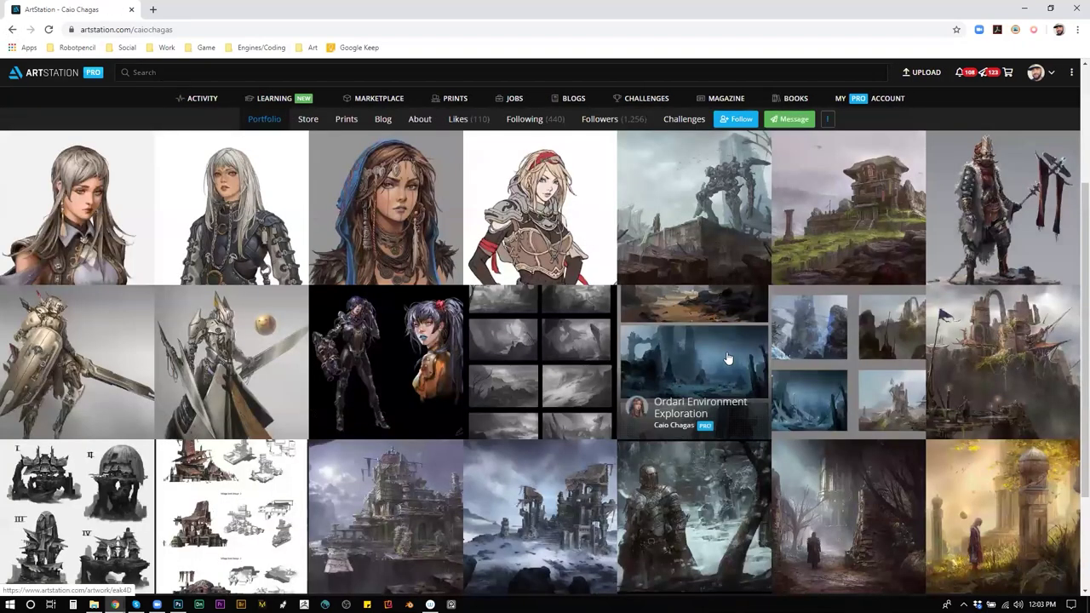
View the Ordari Environment Exploration and Ordari Environment Roughs projects, returning to the portfolio after each.
left_click(697, 382)
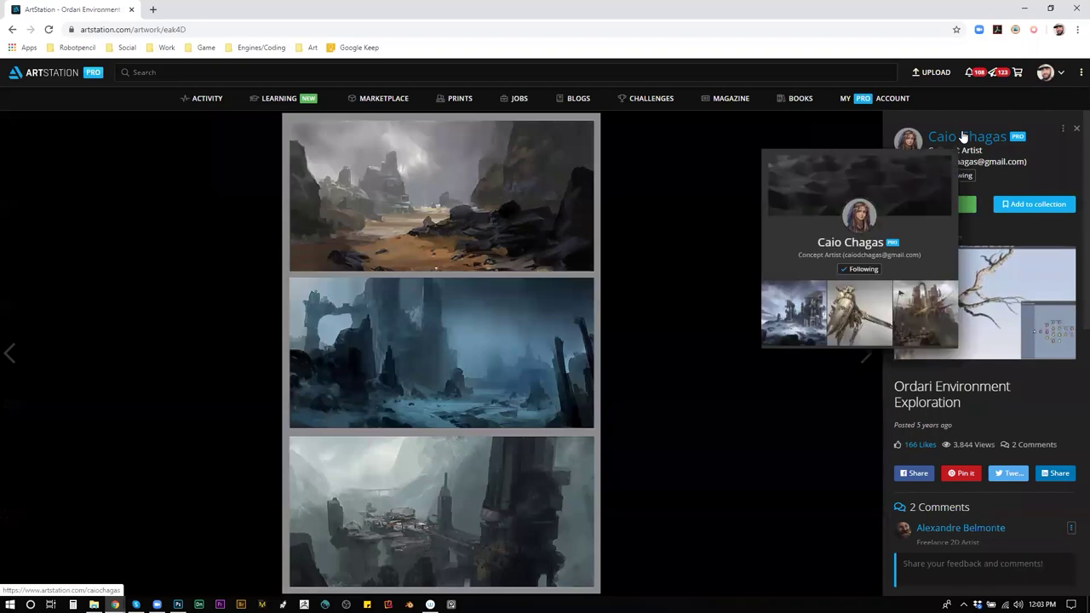
left_click(965, 139)
left_click(871, 332)
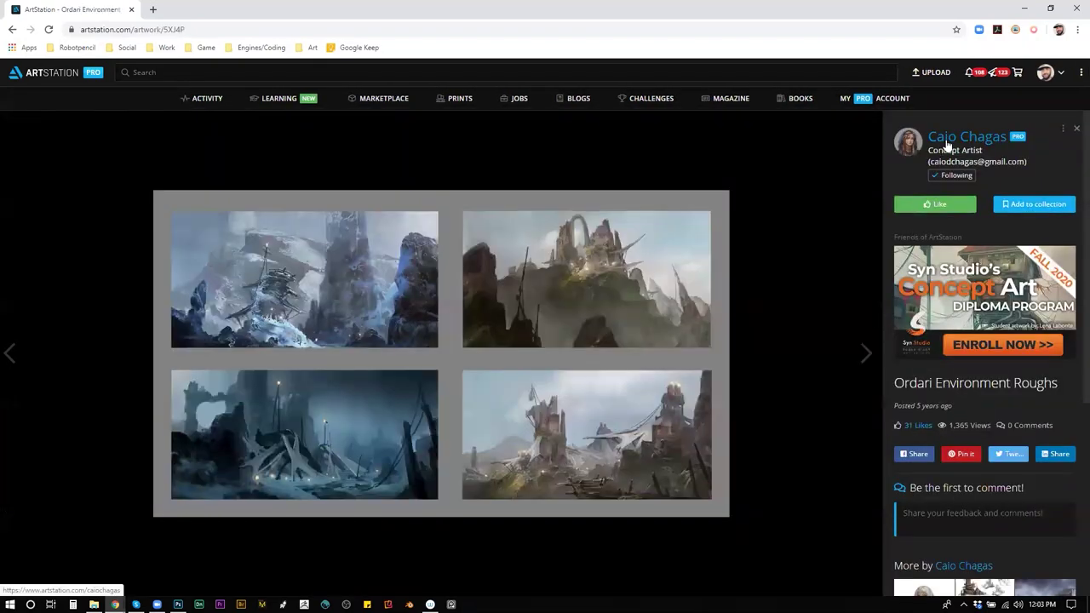
left_click(947, 146)
View the Ordari Village and Ordari Ancient Temple paintings, returning to the portfolio after each.
scroll(984, 243, "down", 2)
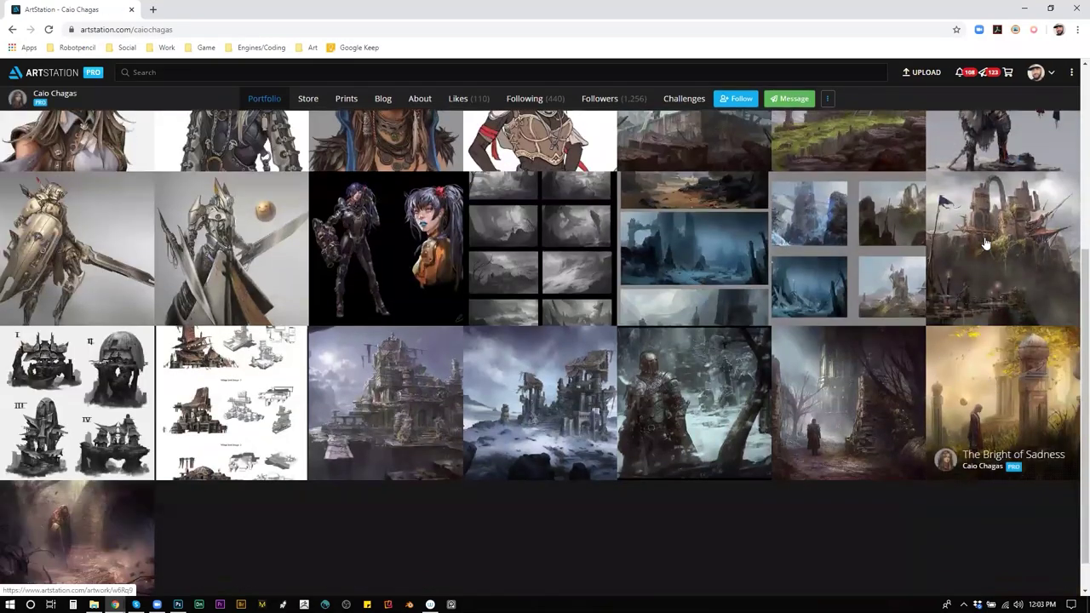
left_click(984, 242)
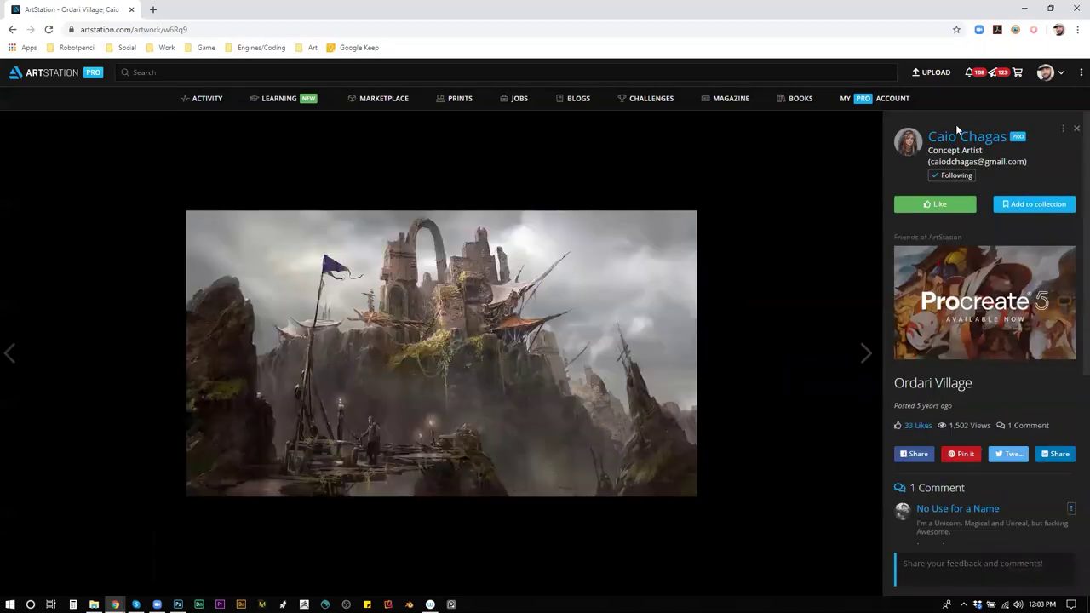
left_click(960, 137)
scroll(421, 373, "down", 1)
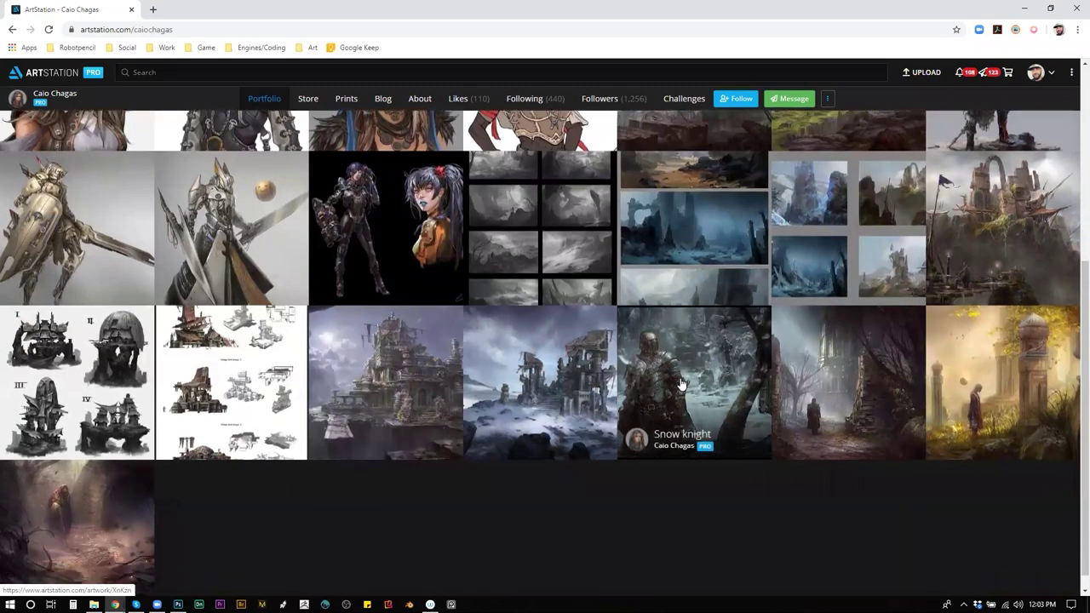
left_click(421, 373)
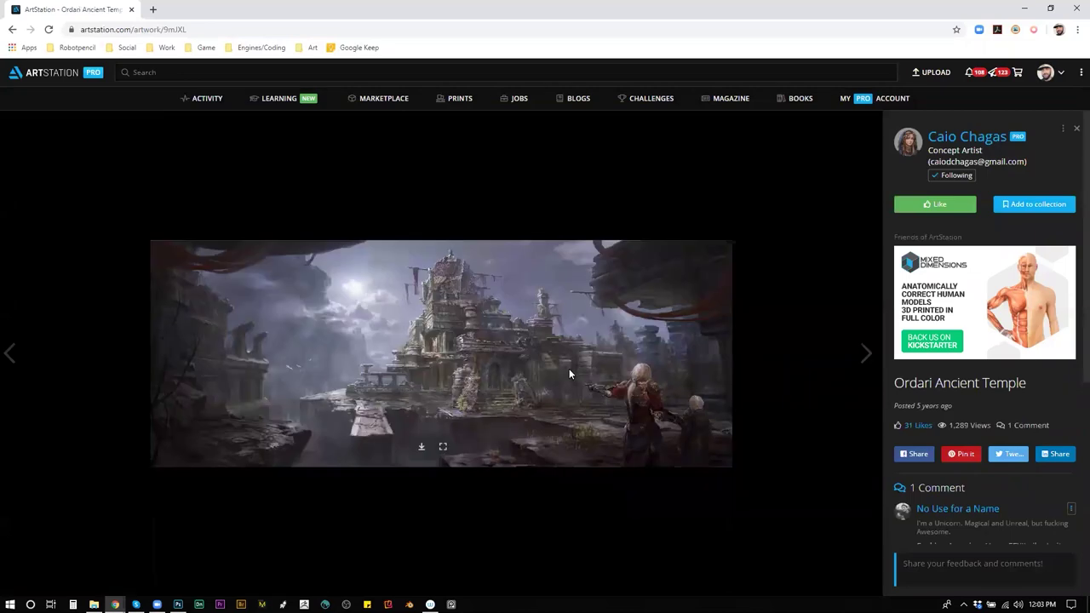
left_click(995, 139)
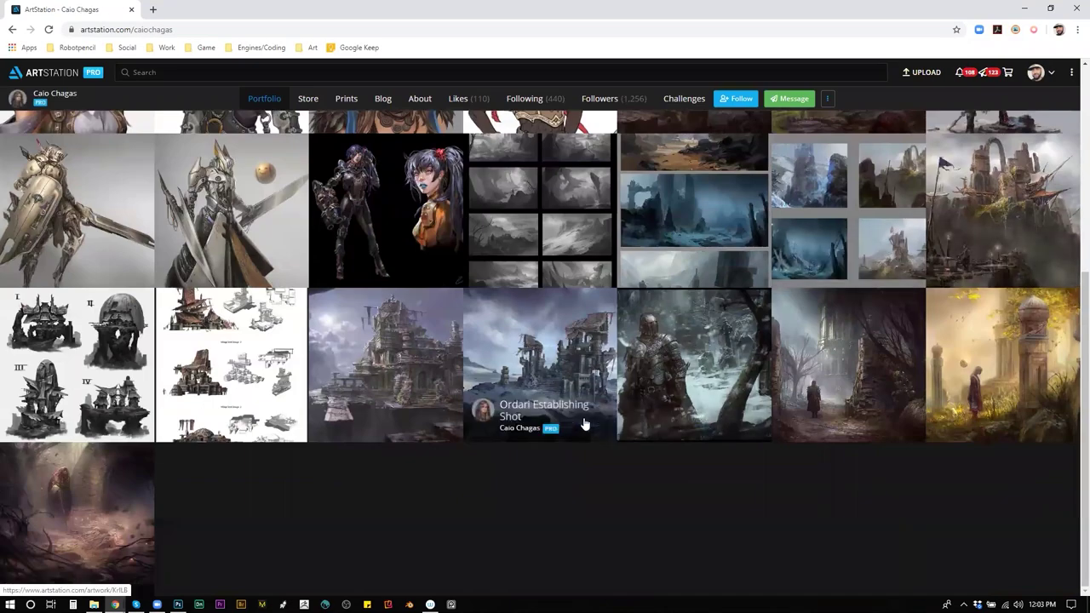
Reopen the Drone Paladin artwork, view the Ifinia character design, and go back to the portfolio.
scroll(585, 424, "up", 5)
left_click(116, 377)
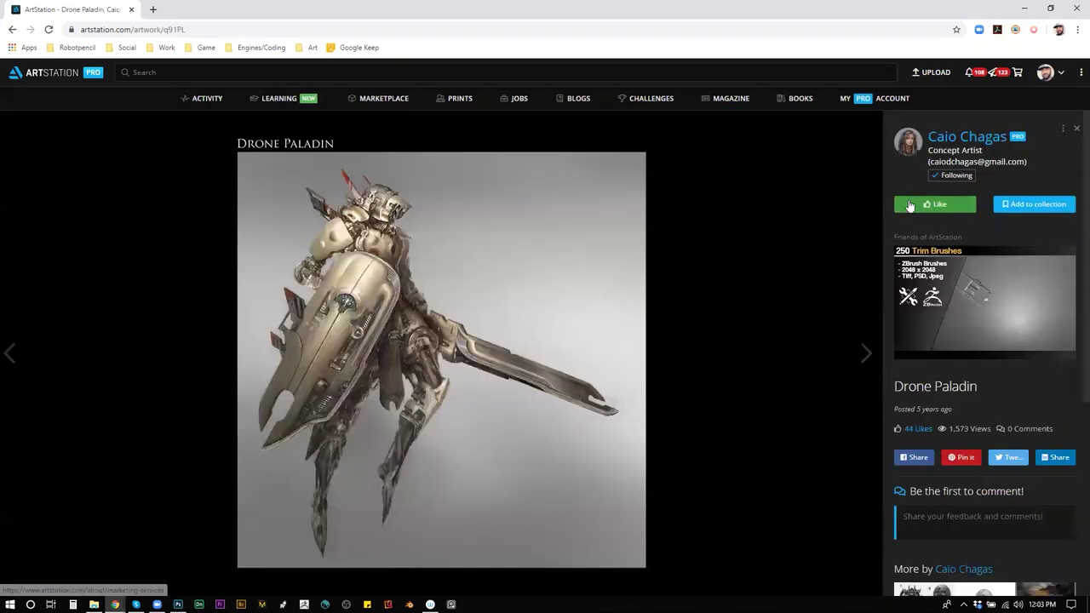
left_click(984, 139)
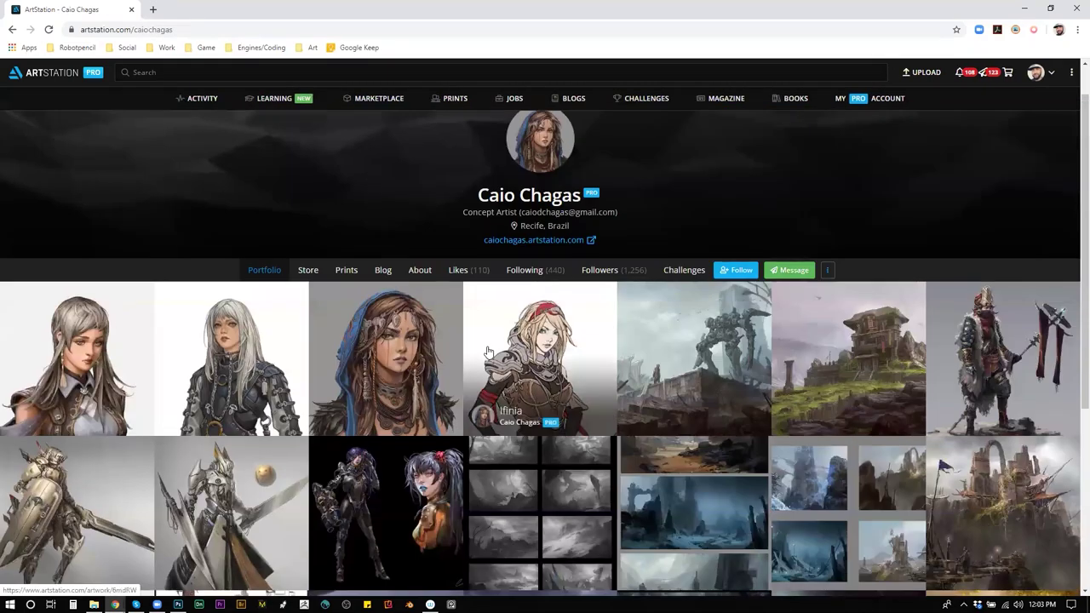
left_click(488, 352)
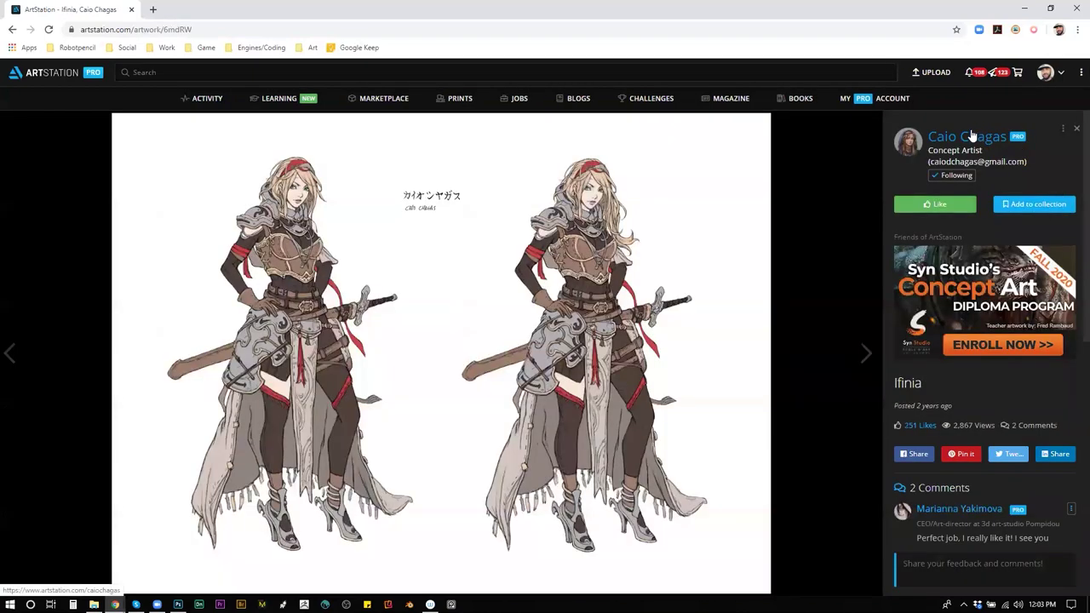
mouse_move(970, 136)
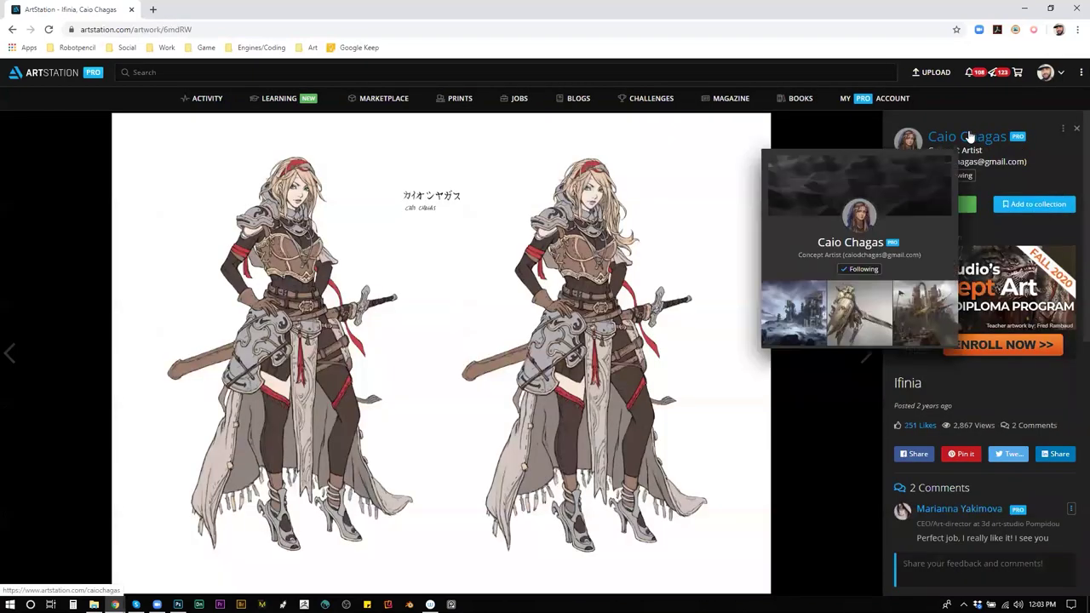
left_click(969, 136)
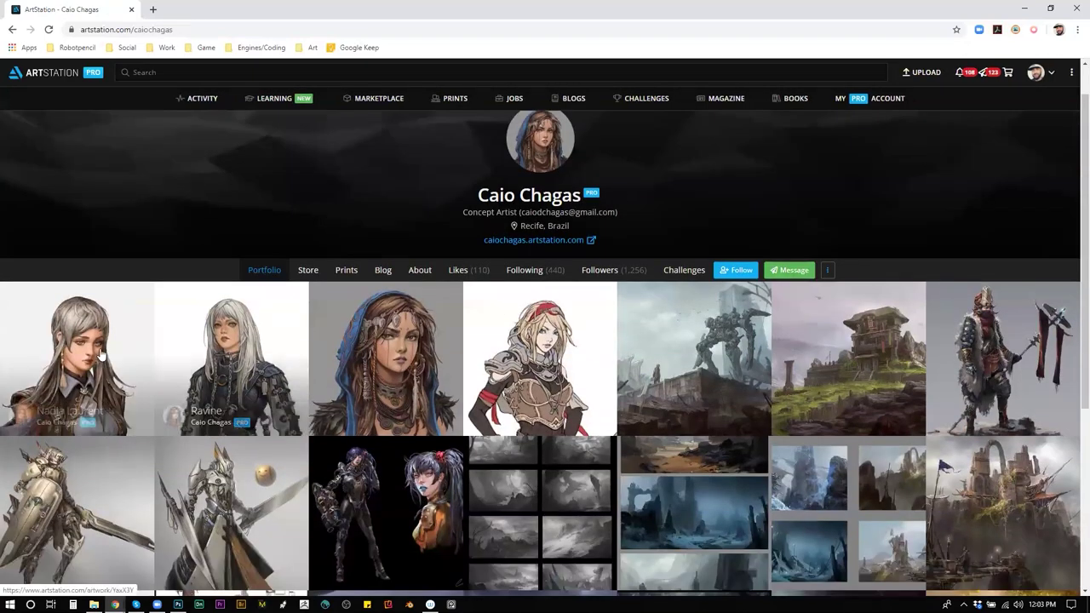
View the first grey-haired character's full-body artwork and the Ravine design, returning to the portfolio after each.
left_click(210, 334)
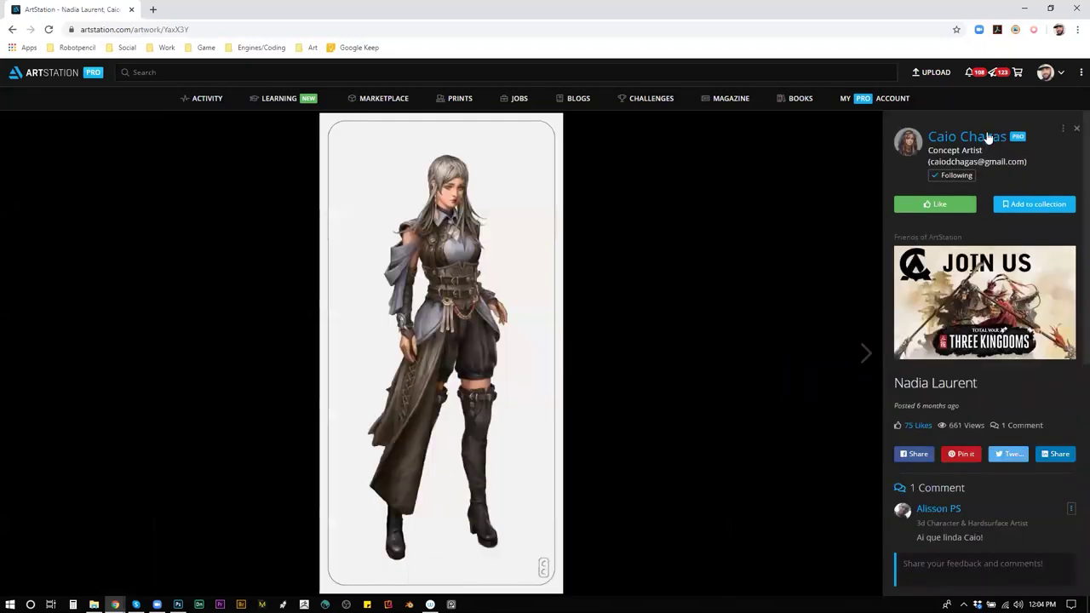
left_click(987, 137)
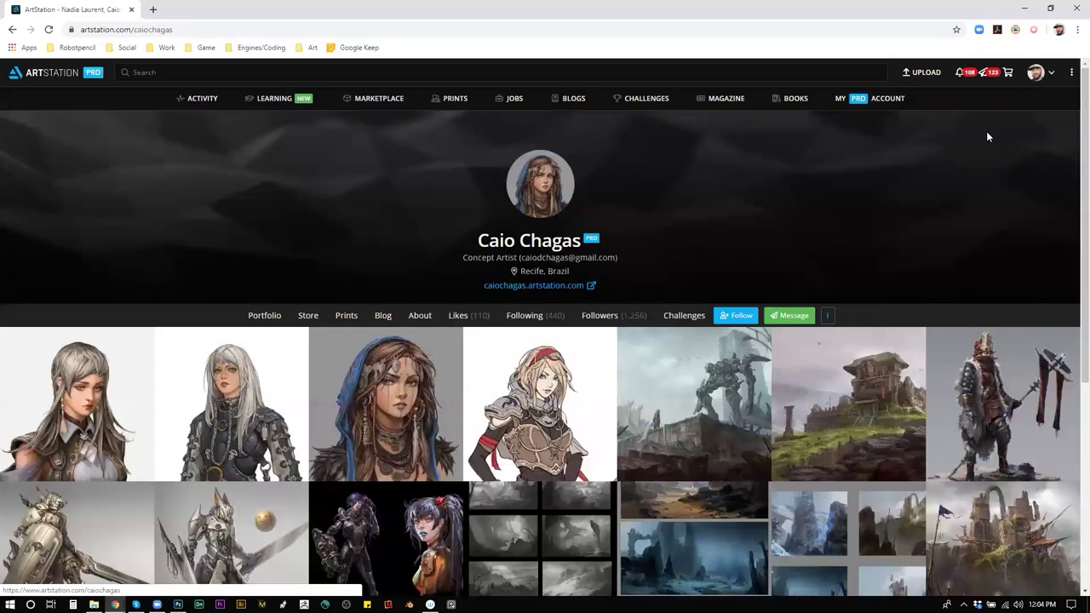
scroll(988, 137, "down", 1)
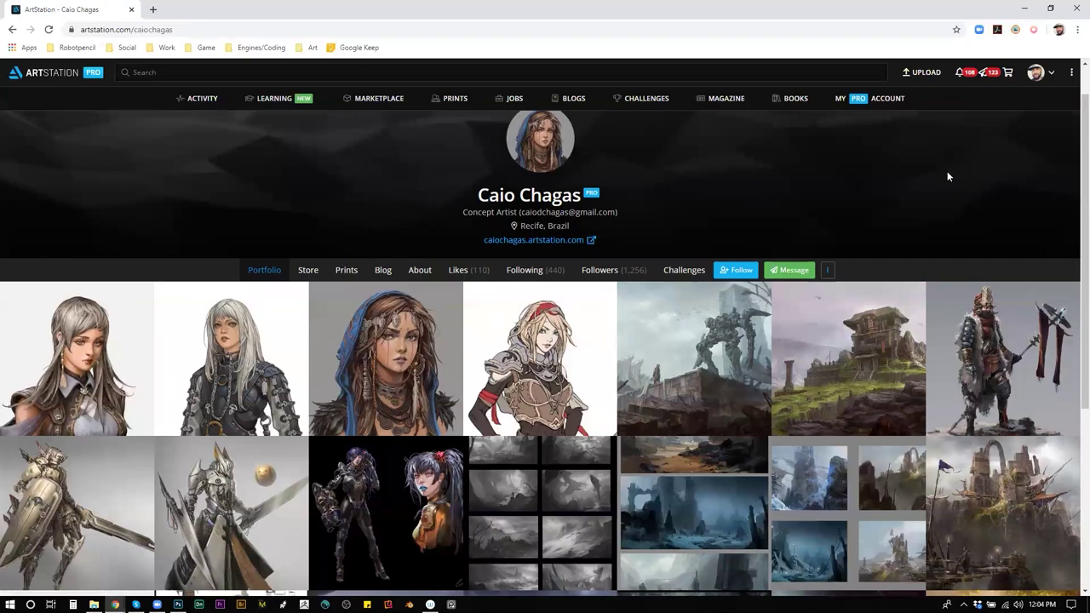
scroll(545, 366, "down", 2)
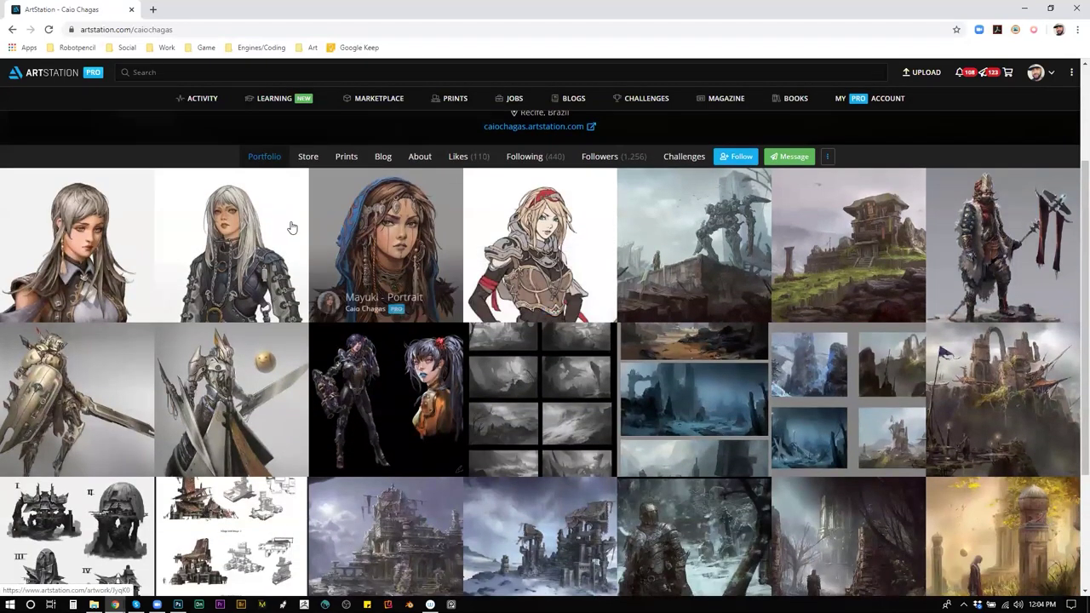
left_click(291, 223)
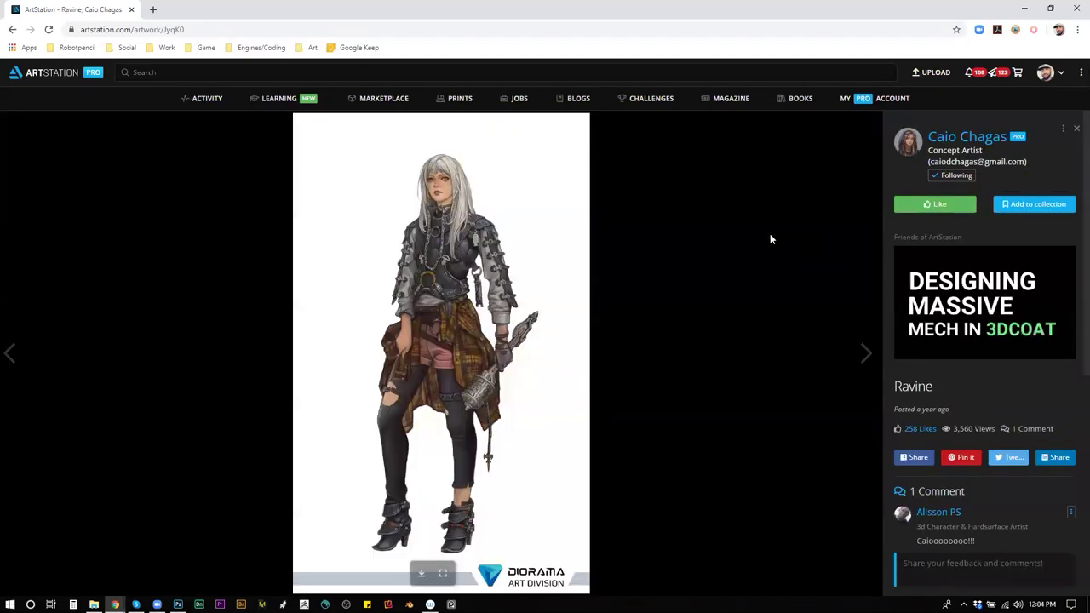
left_click(965, 140)
View the Mayuki portrait and reopen the Ifinia character sheet, returning to the portfolio after each.
left_click(450, 220)
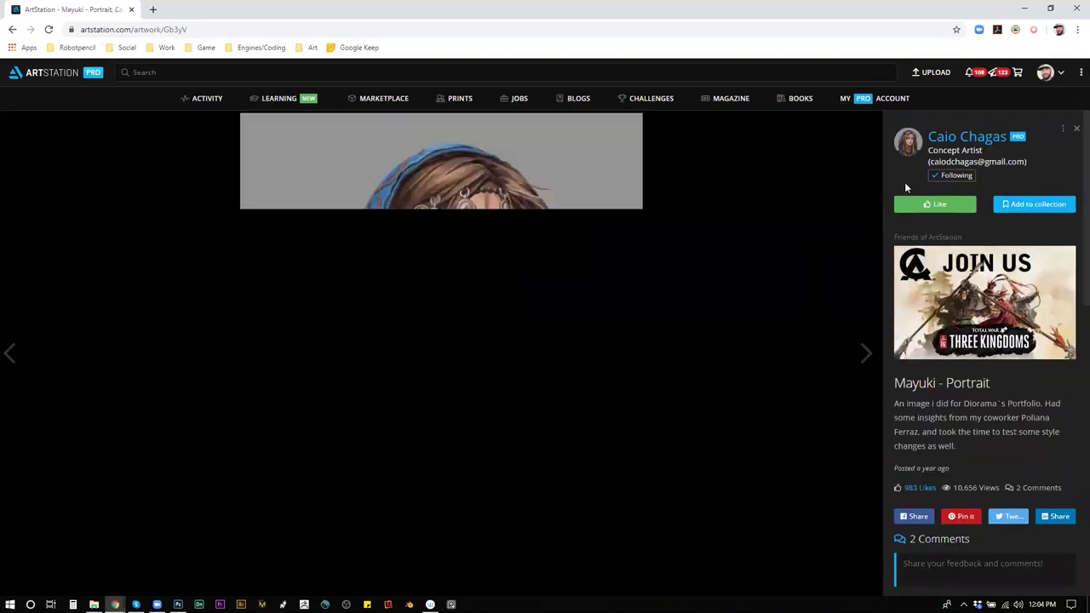
left_click(950, 135)
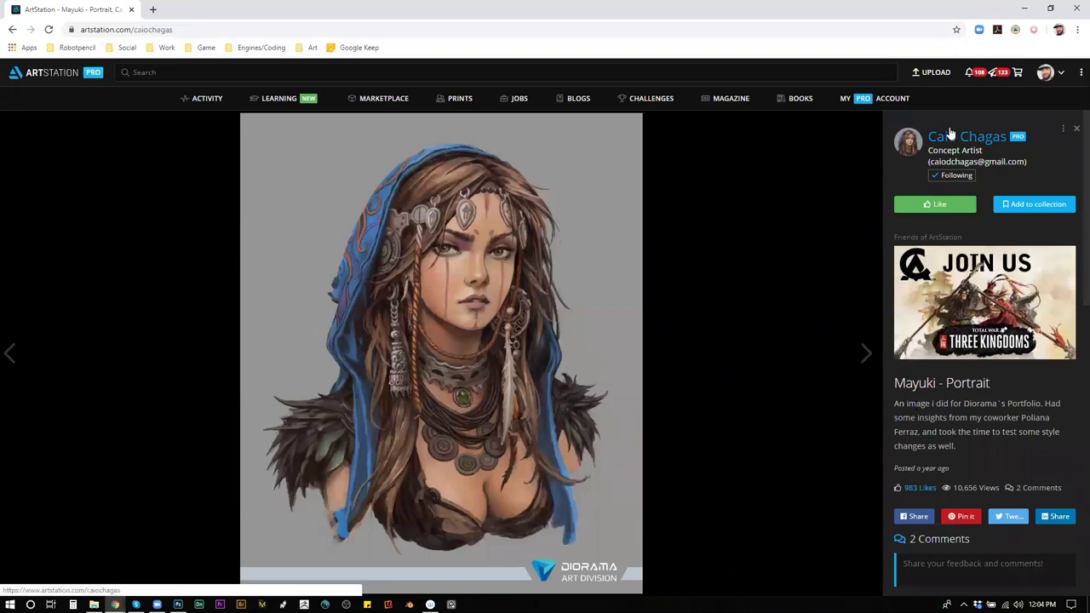
left_click(528, 239)
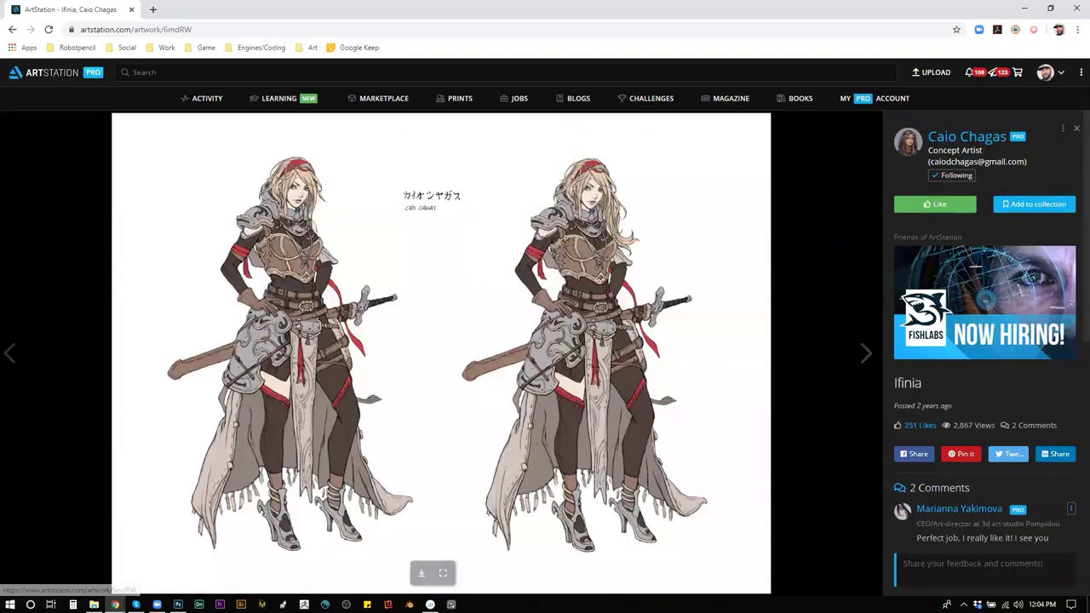
left_click(962, 138)
View the No man's land painting and the Ordari Shepherd character, and return to the portfolio's lower rows.
left_click(699, 375)
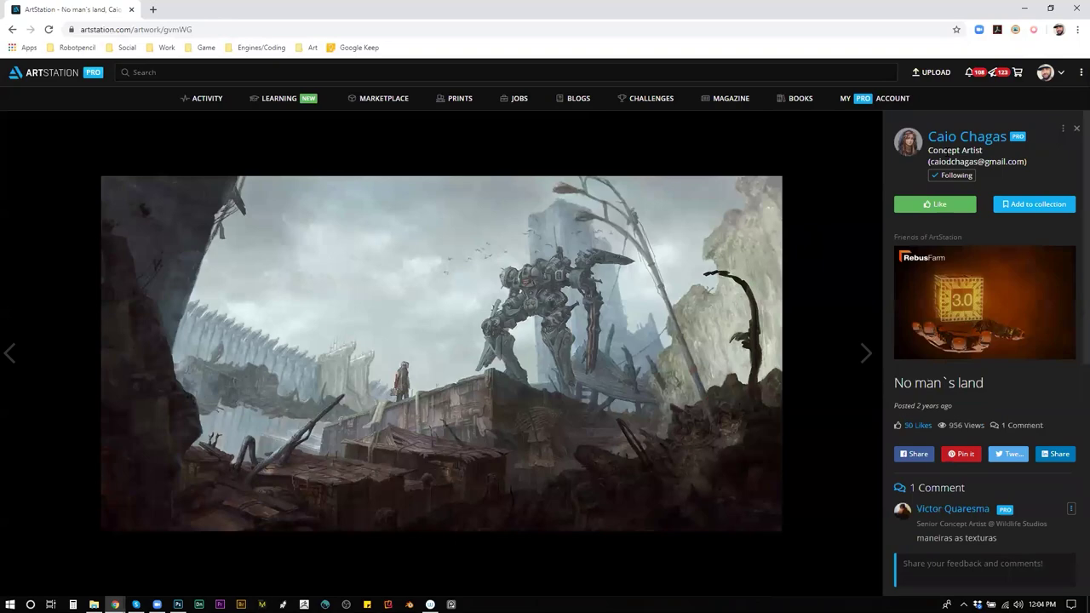
left_click(962, 138)
left_click(937, 289)
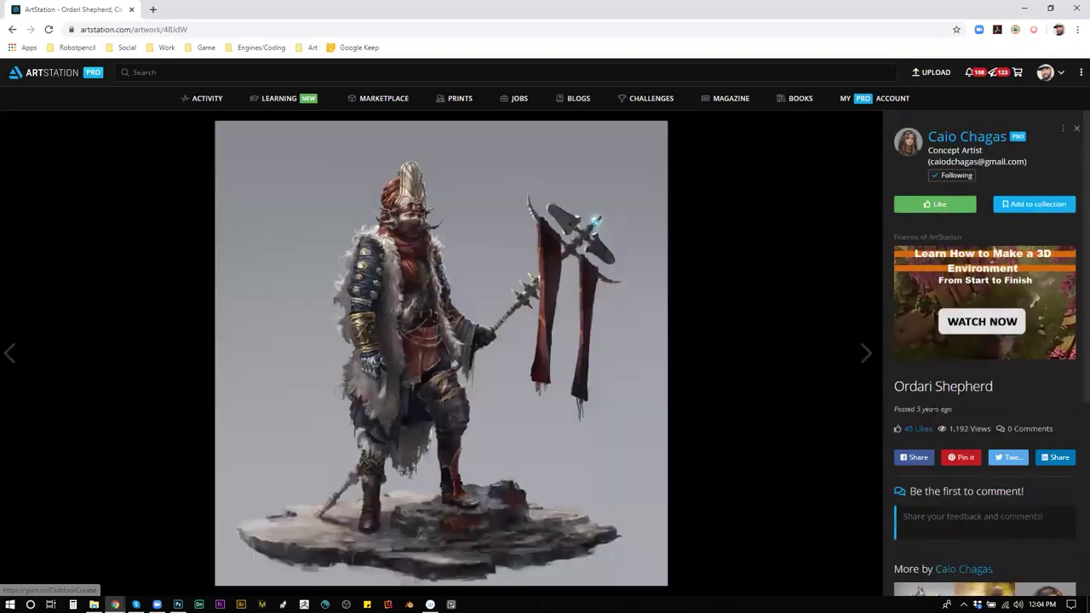
left_click(962, 138)
scroll(705, 405, "down", 3)
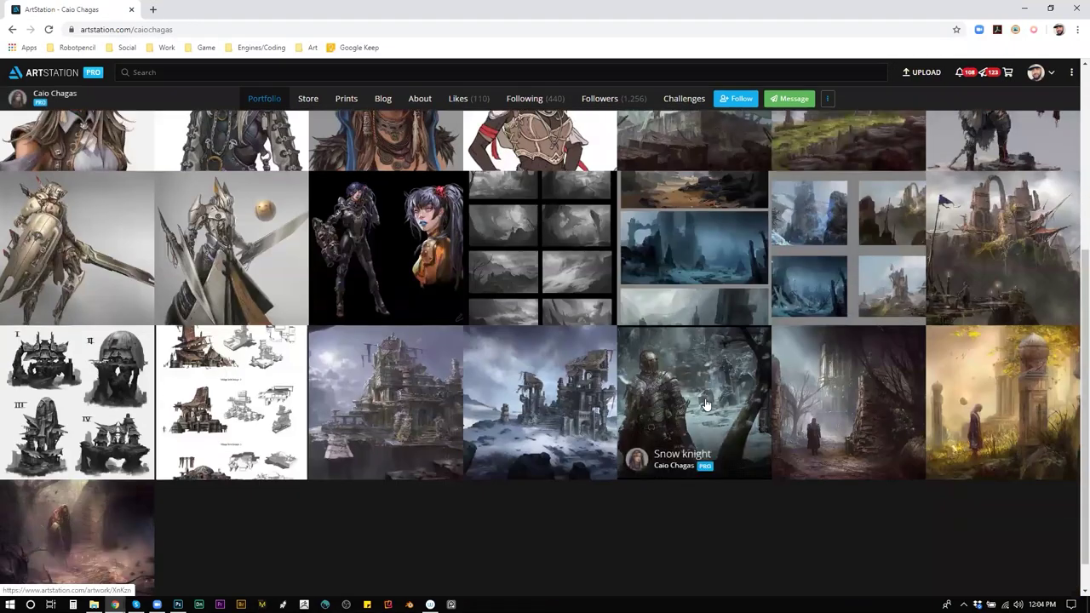
View the Snow knight artwork and return to the upper rows of the portfolio.
left_click(705, 405)
left_click(964, 142)
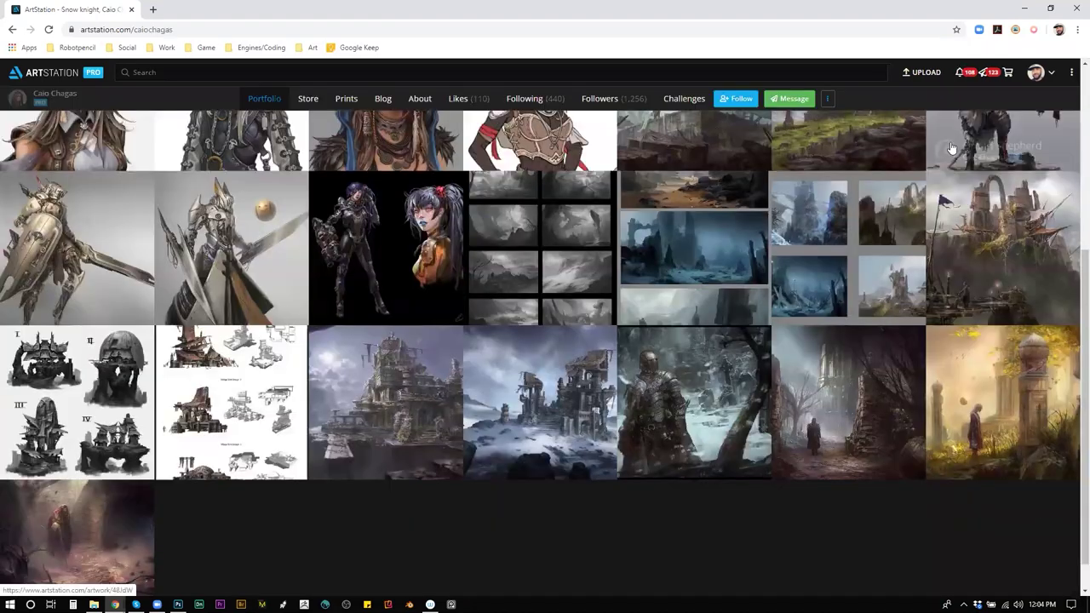
scroll(613, 401, "up", 1)
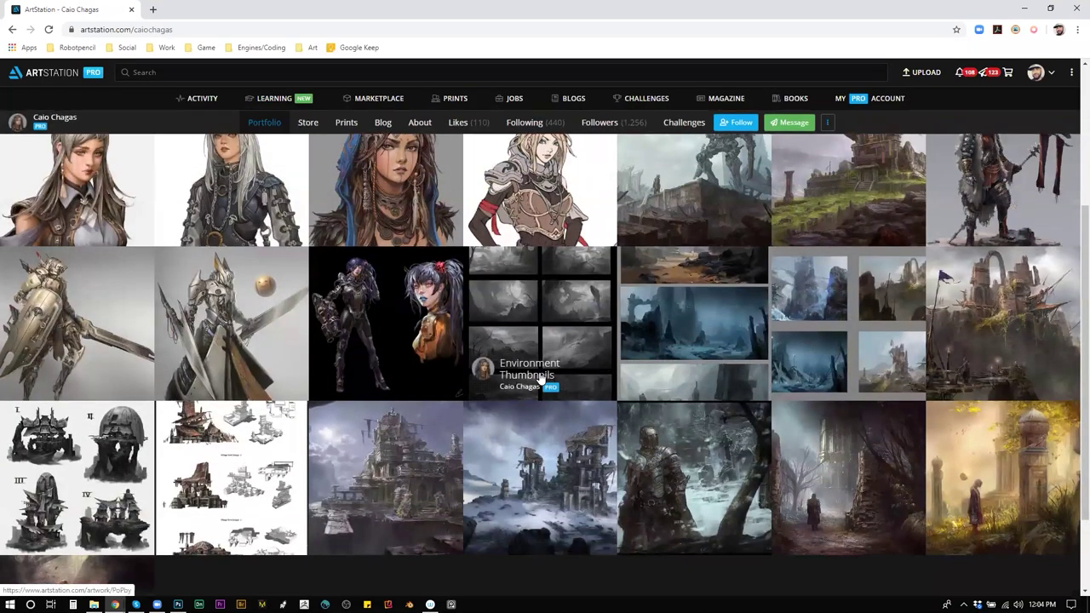
scroll(540, 377, "up", 1)
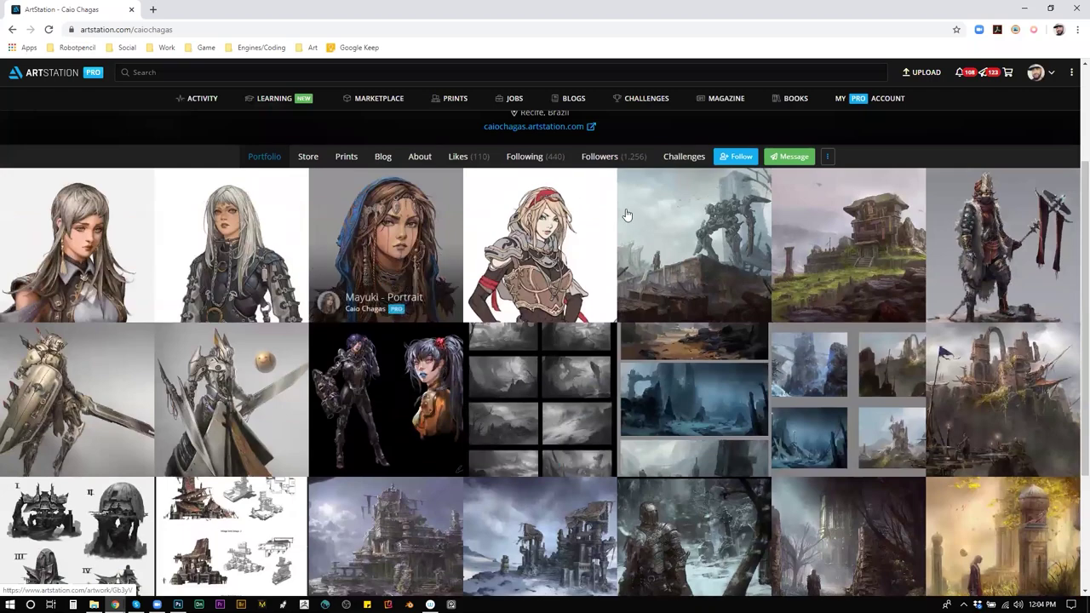
Open the Ifinia sheet, go back through Mayuki, Ravine and the first grey-haired character, reopen that last one, and return to the portfolio.
left_click(536, 234)
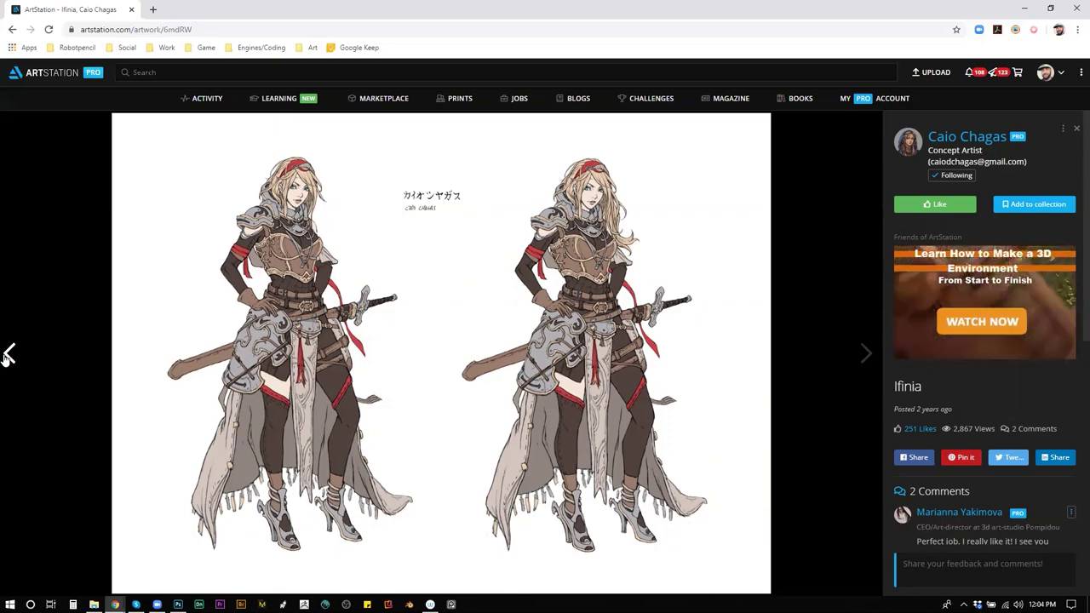
left_click(7, 356)
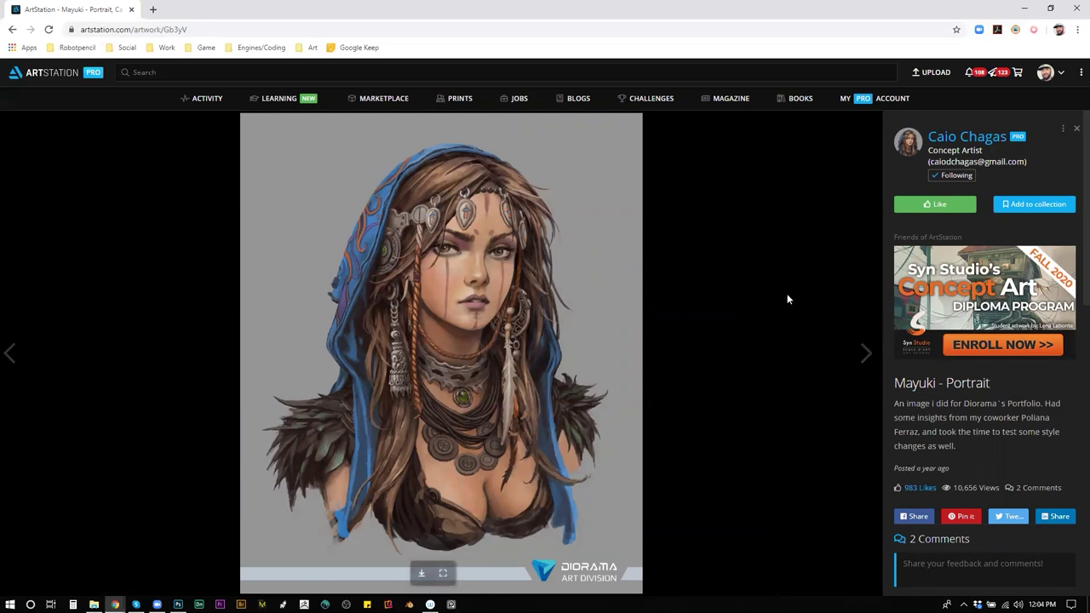
left_click(10, 353)
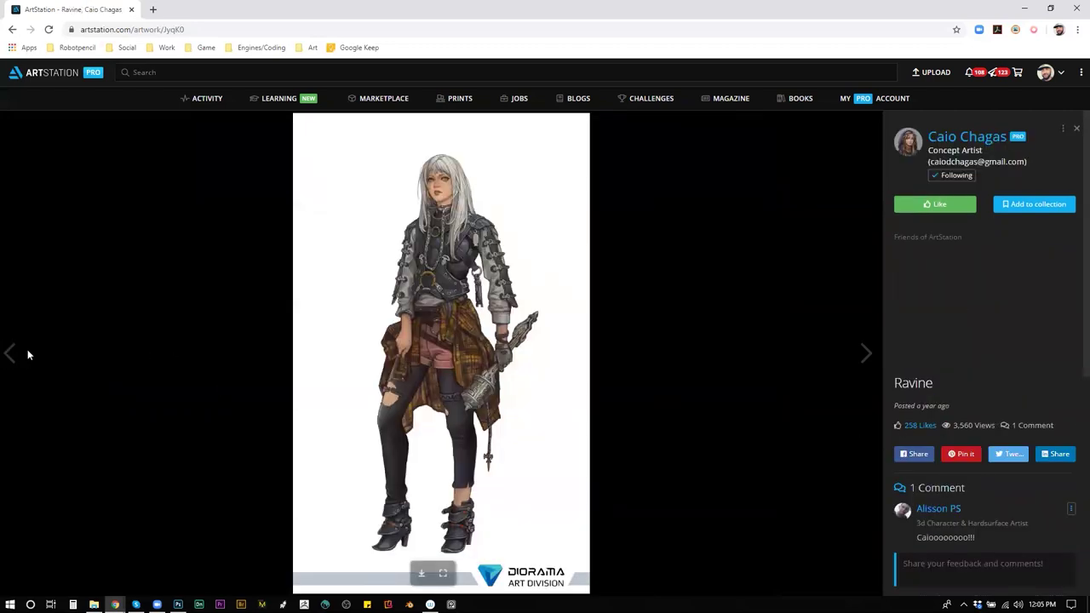
left_click(10, 353)
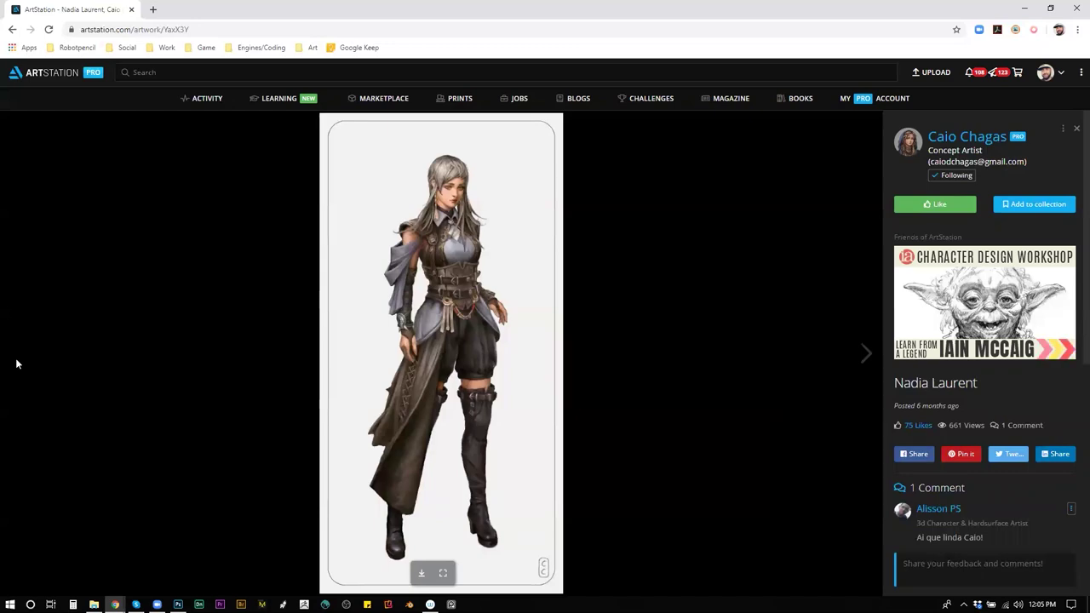
left_click(968, 138)
left_click(98, 245)
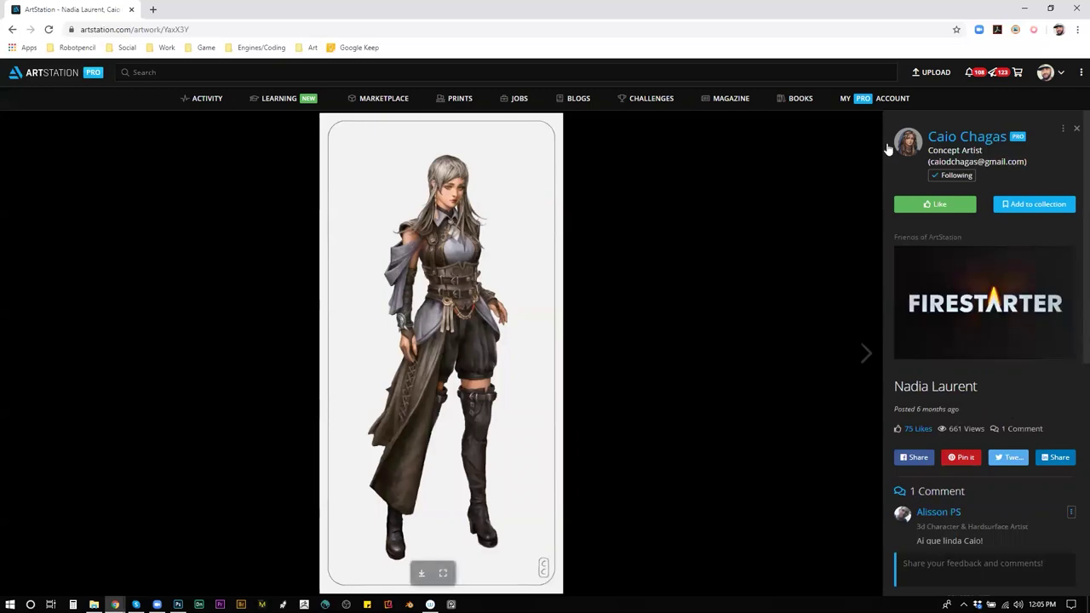
left_click(965, 138)
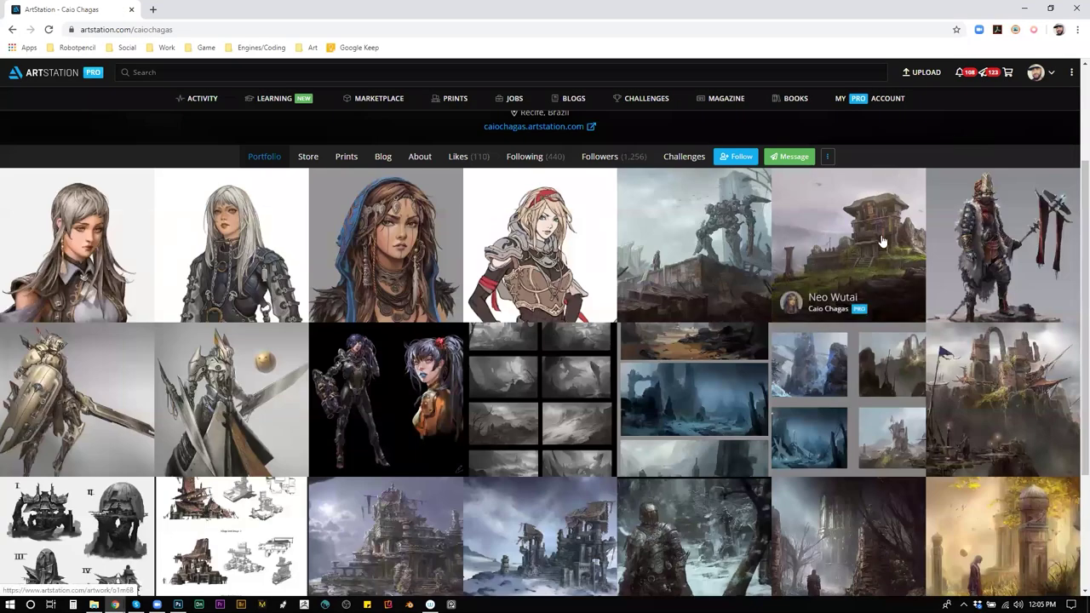
Compare the portfolio's oldest environment pieces with its newest character pieces, ending at the profile header.
scroll(609, 366, "down", 3)
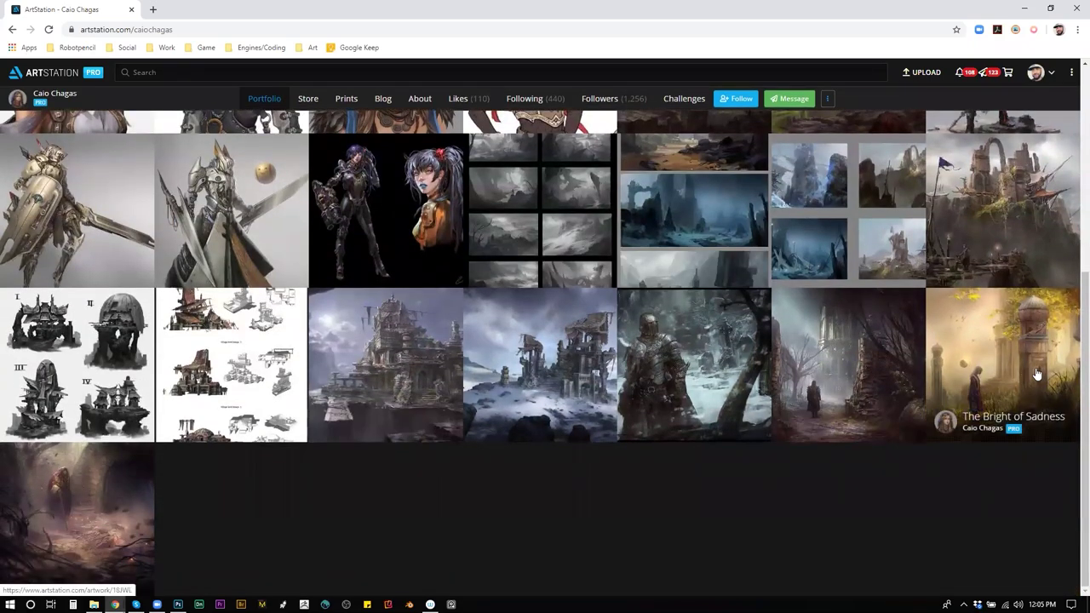
scroll(85, 356, "up", 2)
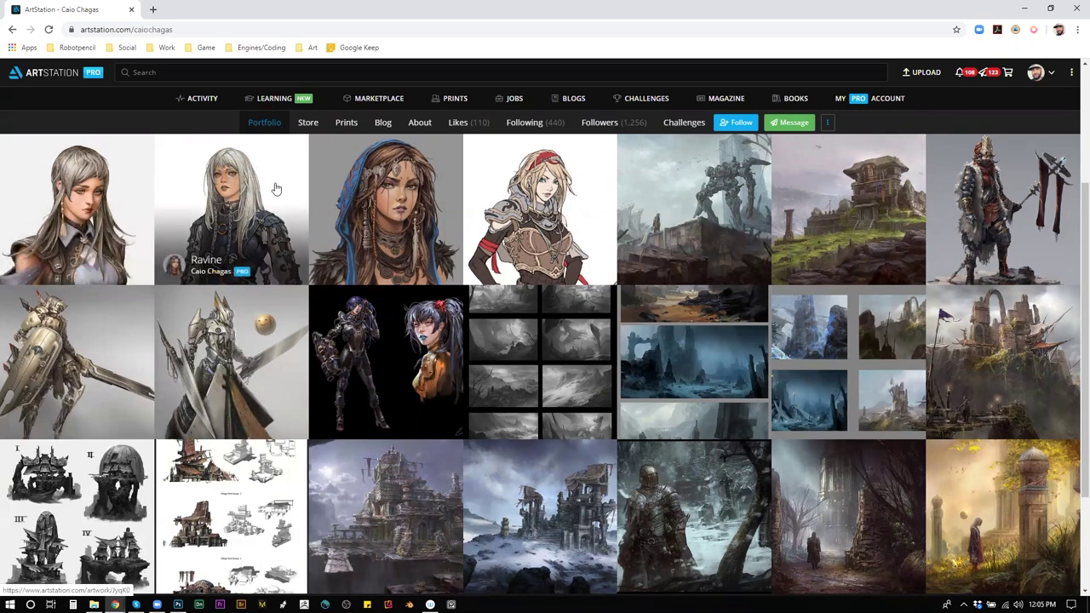
scroll(274, 184, "up", 3)
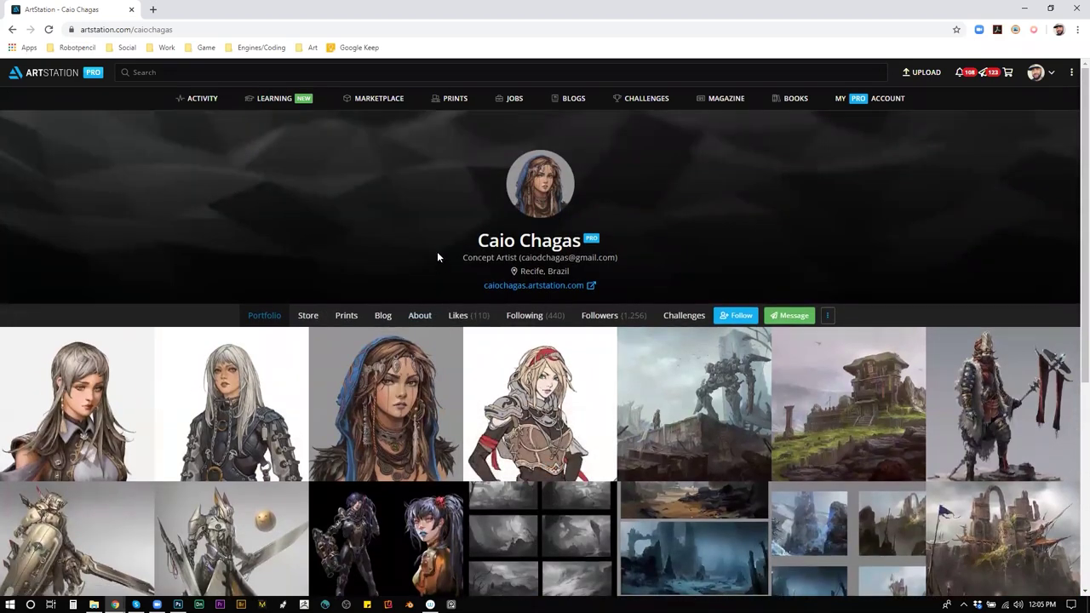
Switch to the signed-in account's own portfolio, highlight the posting date of the Going to be cold for a robot artwork, and return.
mouse_move(1049, 78)
left_click(994, 111)
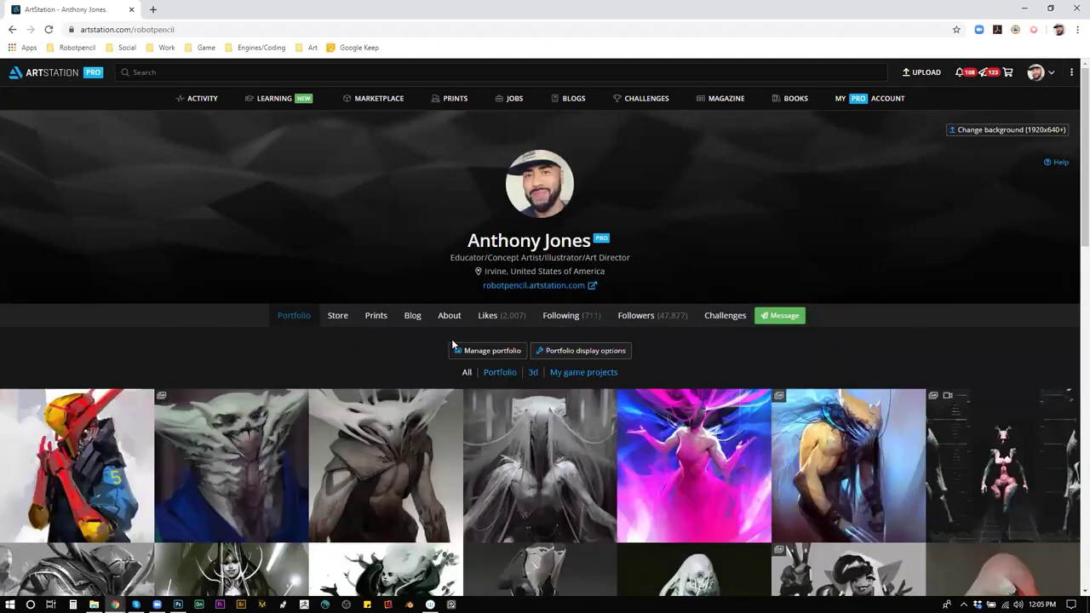
left_click(102, 462)
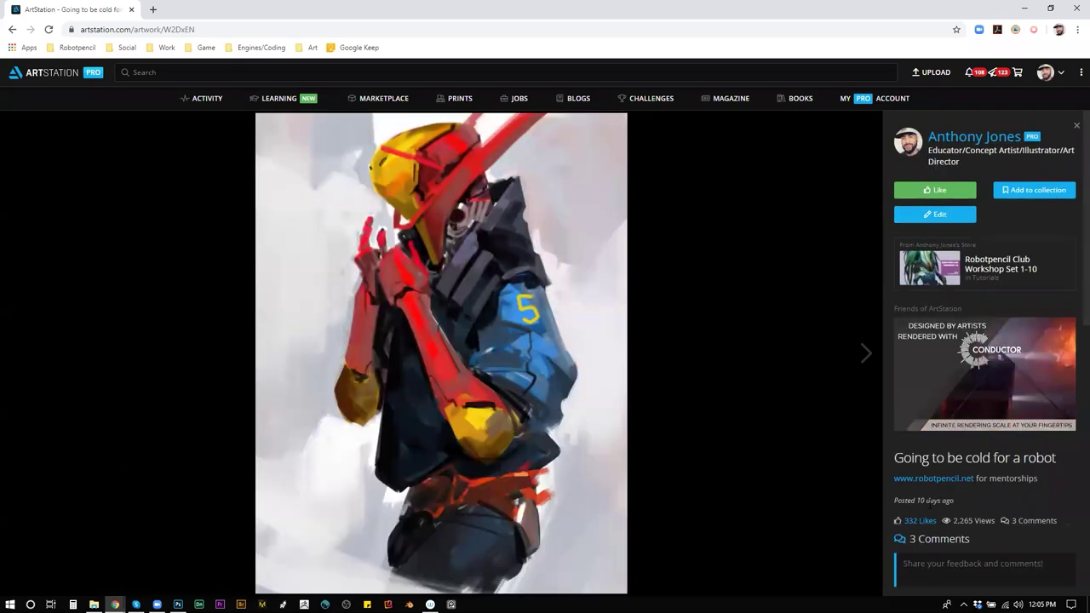
triple_click(929, 504)
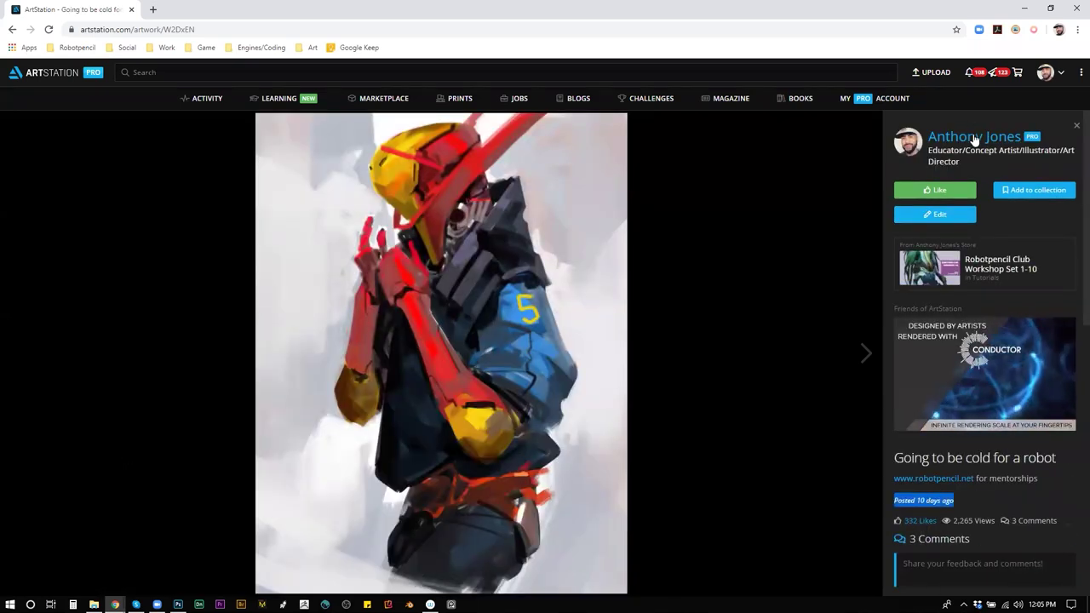
left_click(976, 139)
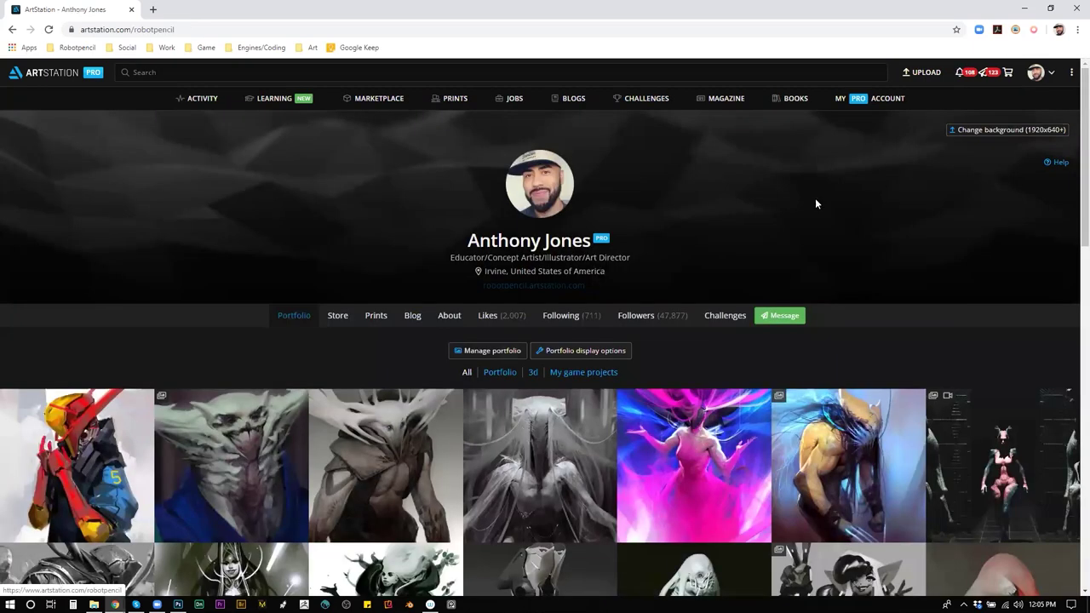
View the Livestreams, Sketches and more artwork and the Stream 38 Demon artwork, returning to the portfolio after each.
scroll(600, 359, "down", 3)
left_click(202, 303)
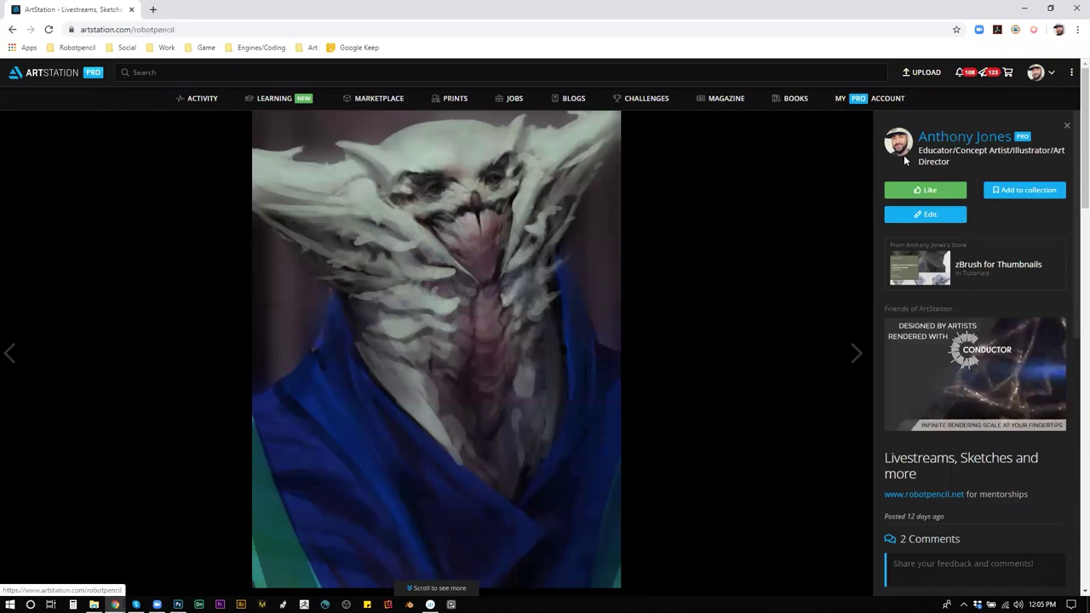
key("Escape")
left_click(418, 344)
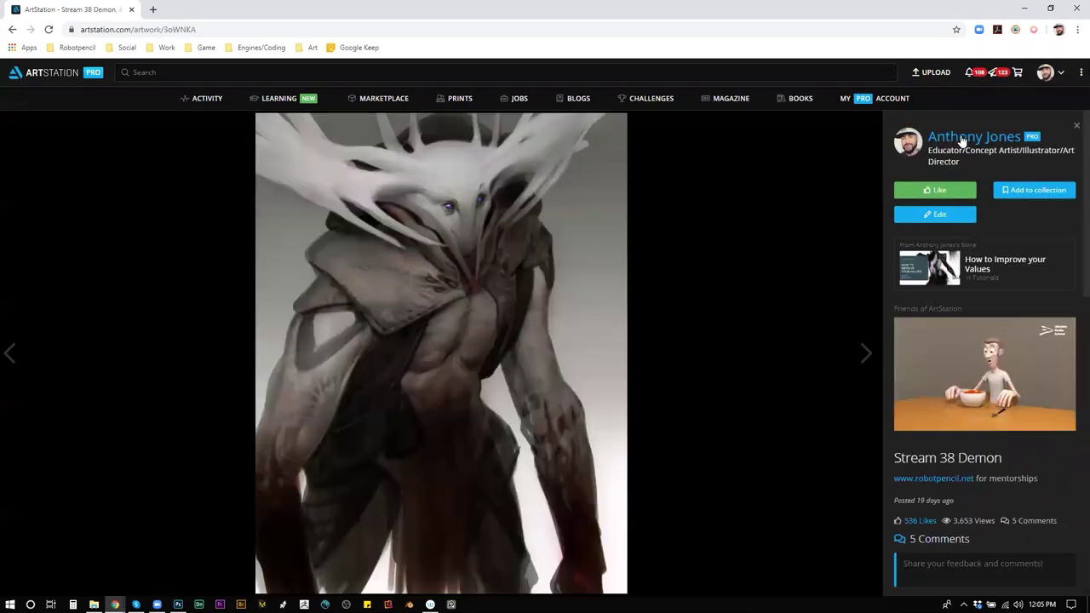
left_click(962, 139)
Check the Me after Thanksgiving and Hot Pink artworks with their posting dates, returning to the portfolio after each.
scroll(647, 281, "down", 2)
left_click(539, 315)
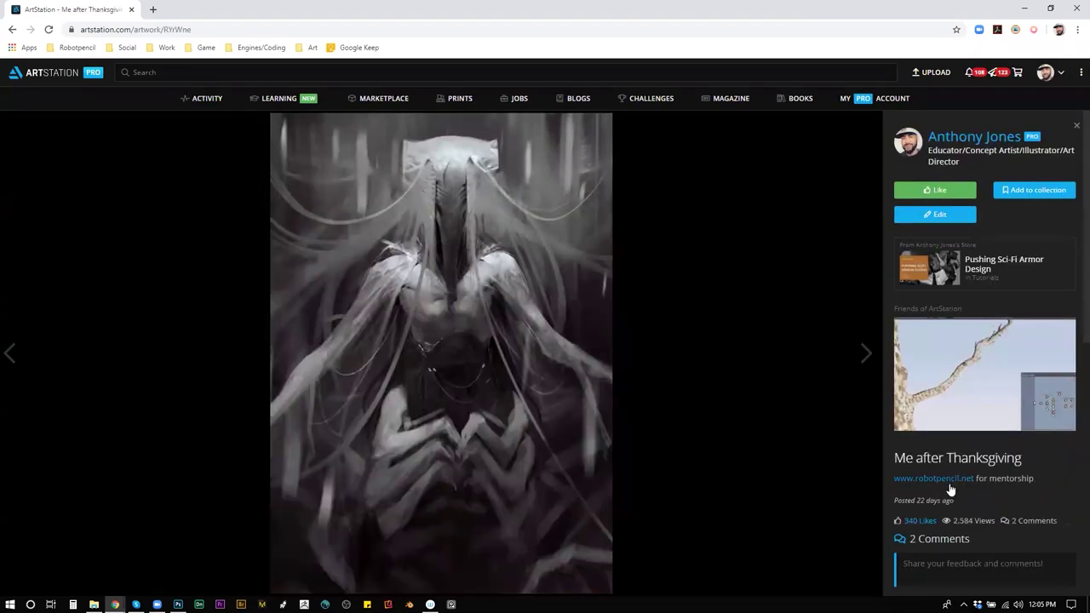
key("Escape")
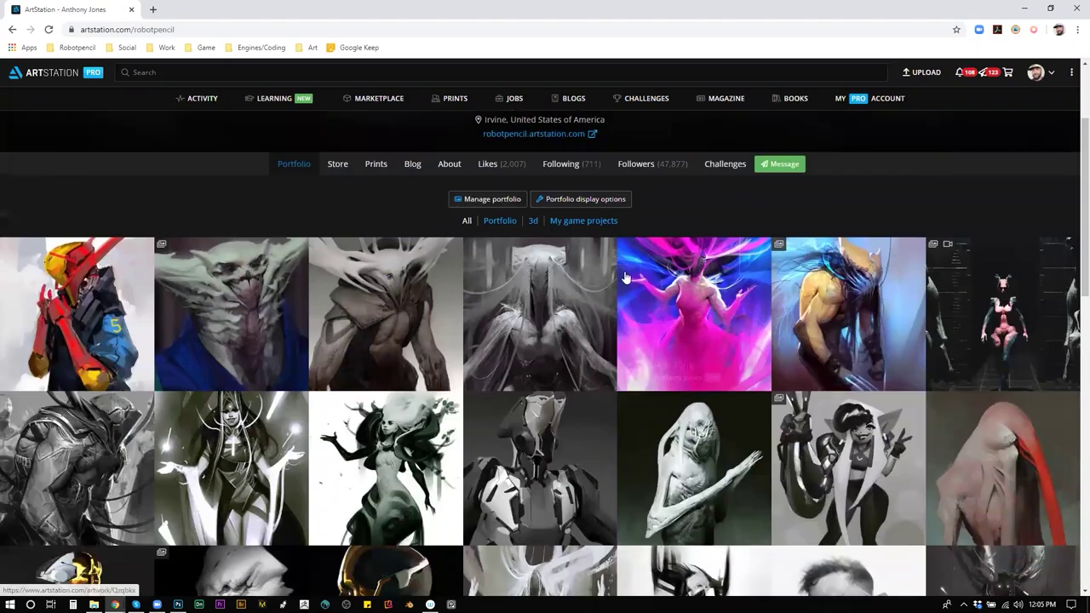
left_click(670, 288)
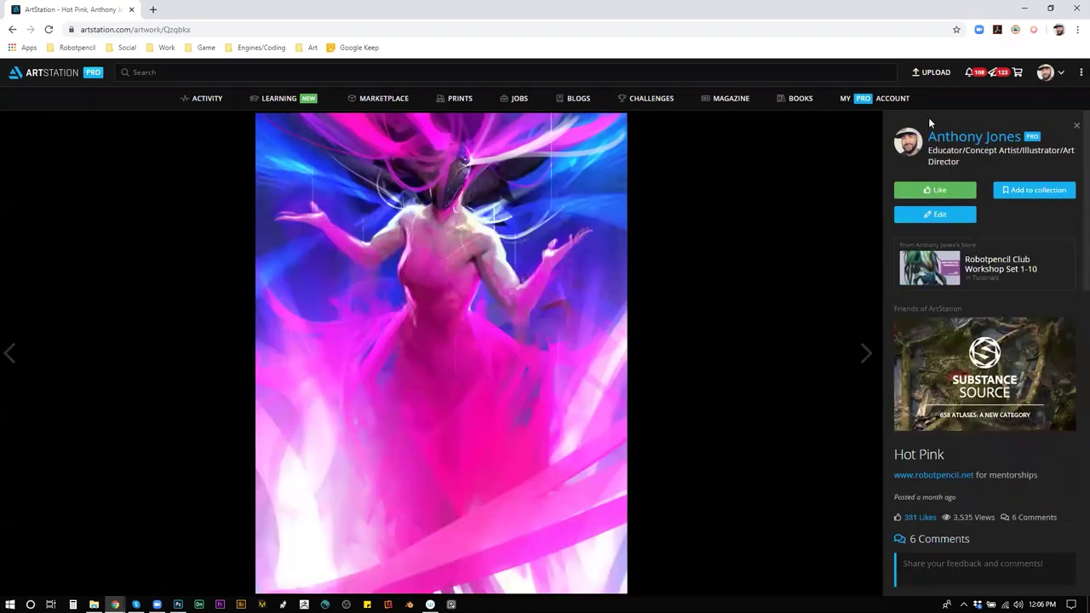
left_click(946, 138)
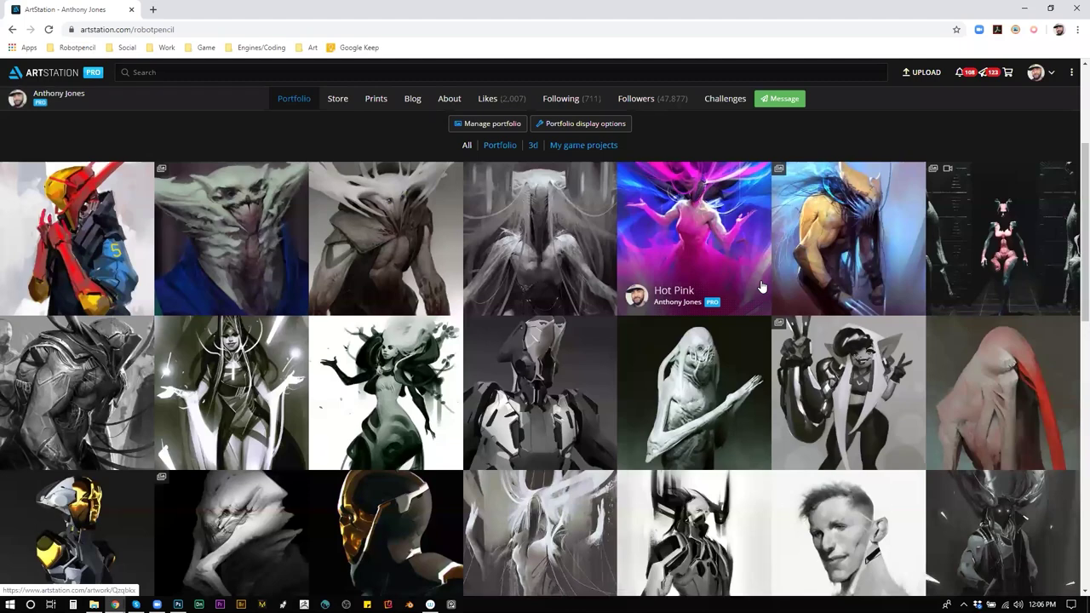
Browse the own portfolio from its newest pieces down to the much older character and creature artworks.
scroll(671, 286, "down", 1)
scroll(667, 284, "up", 1)
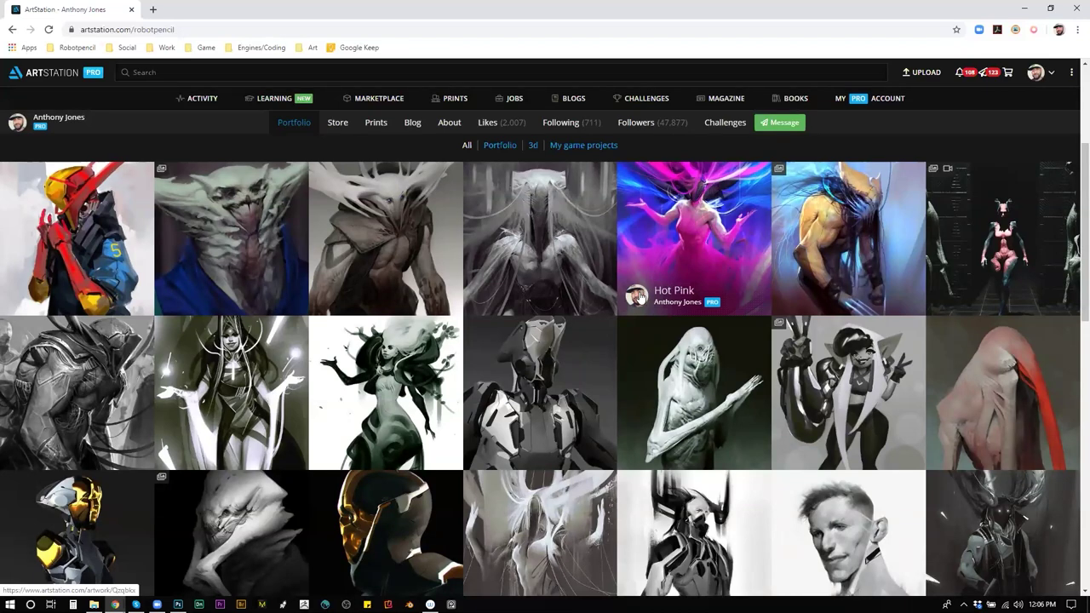
scroll(643, 298, "up", 1)
scroll(643, 298, "up", 2)
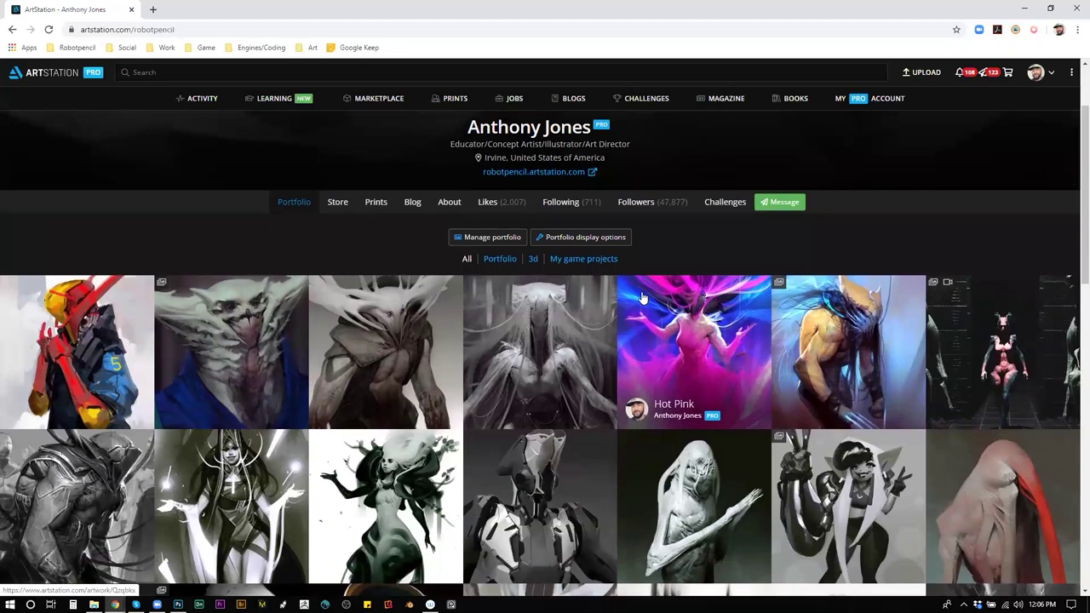
scroll(643, 298, "down", 10)
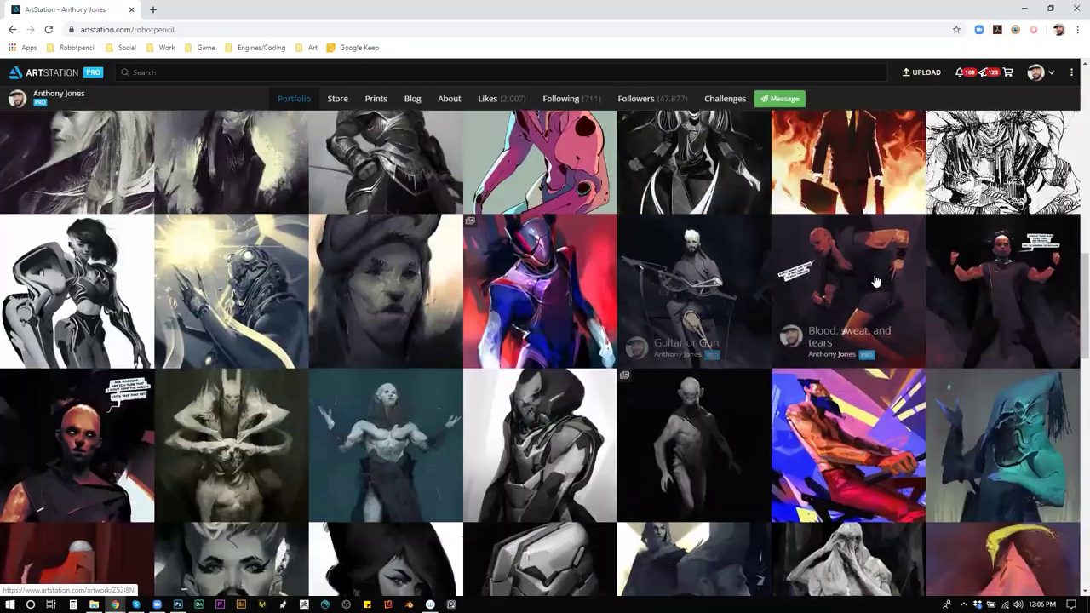
scroll(697, 388, "down", 5)
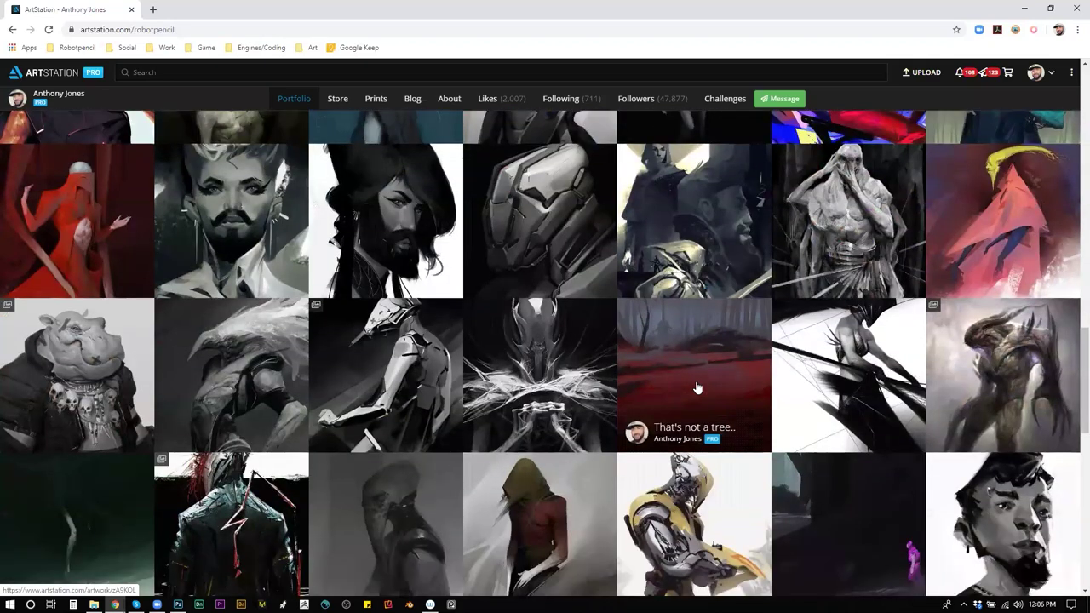
scroll(696, 387, "down", 4)
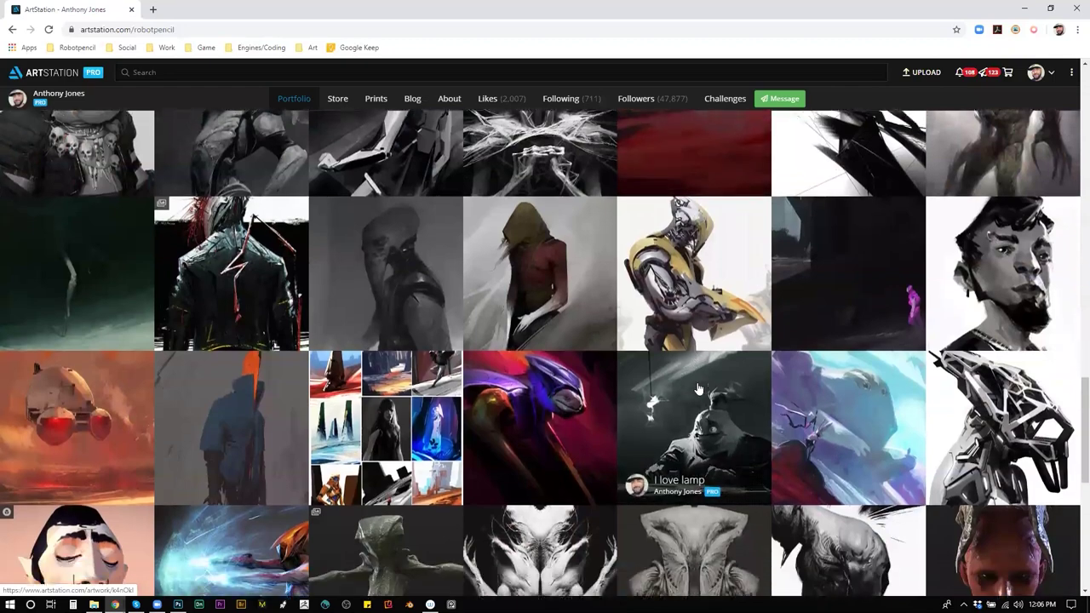
scroll(698, 392, "down", 3)
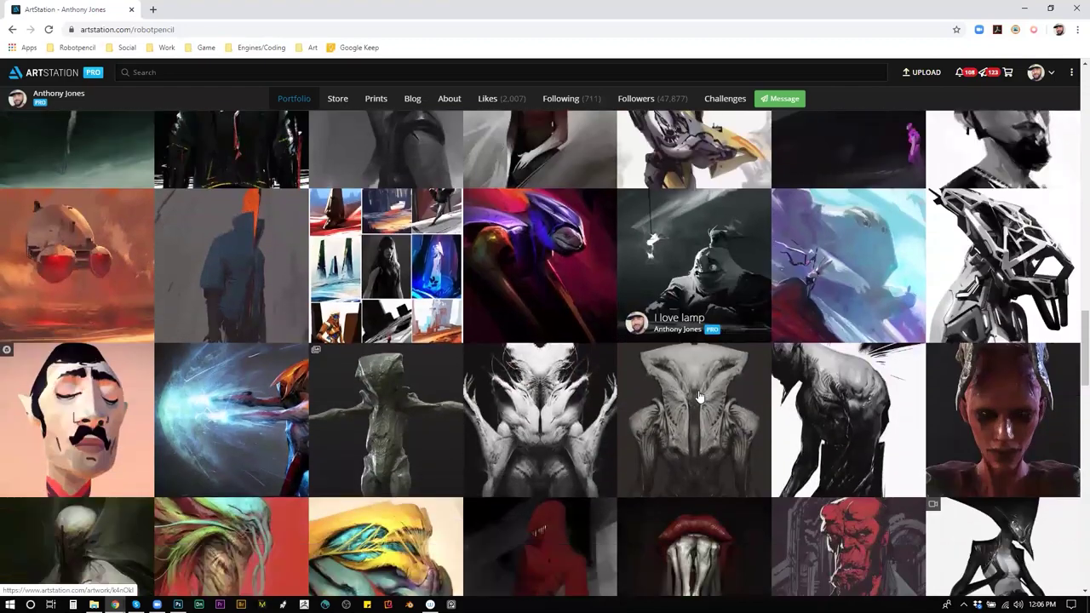
scroll(697, 396, "down", 6)
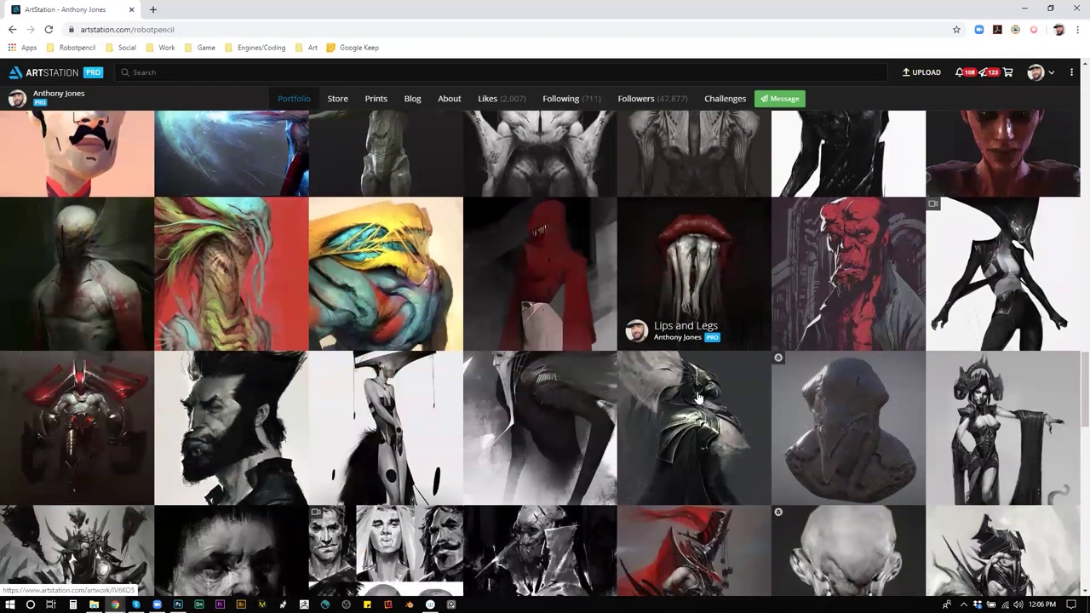
scroll(690, 417, "down", 6)
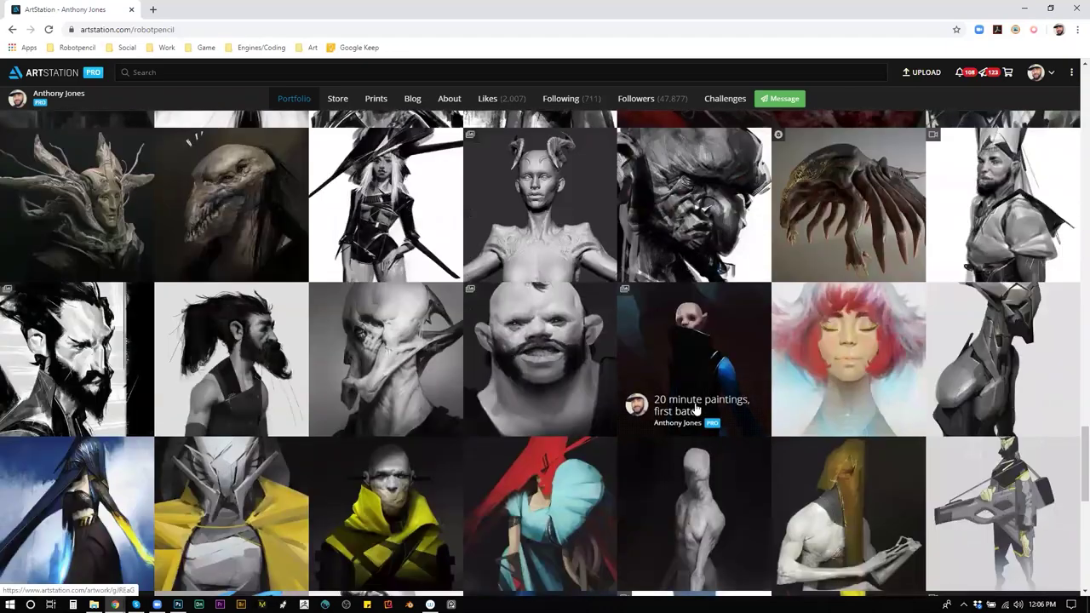
scroll(686, 422, "down", 3)
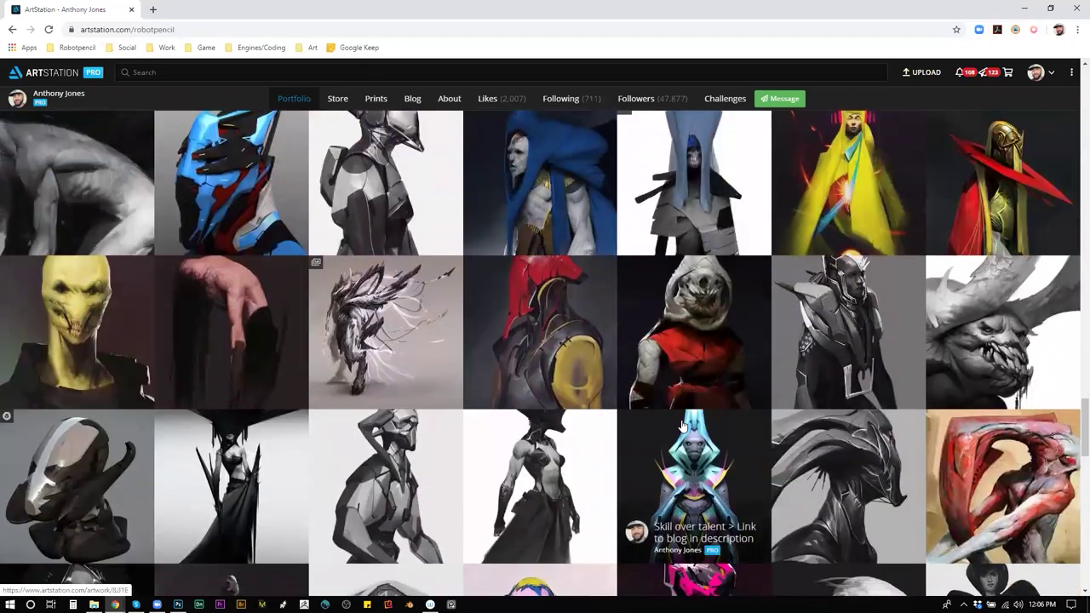
scroll(693, 411, "down", 3)
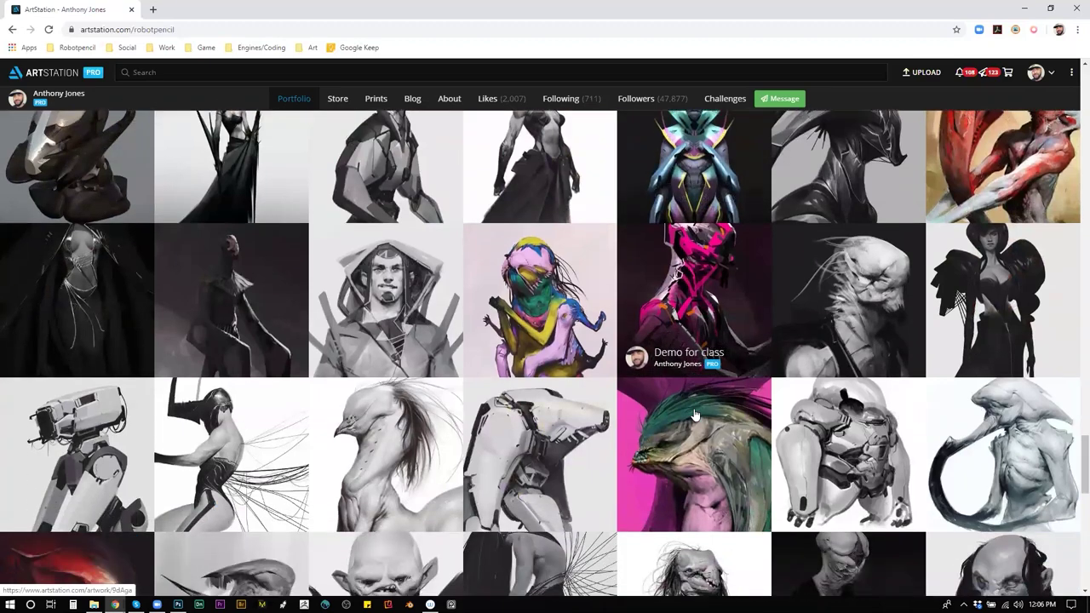
scroll(694, 411, "down", 4)
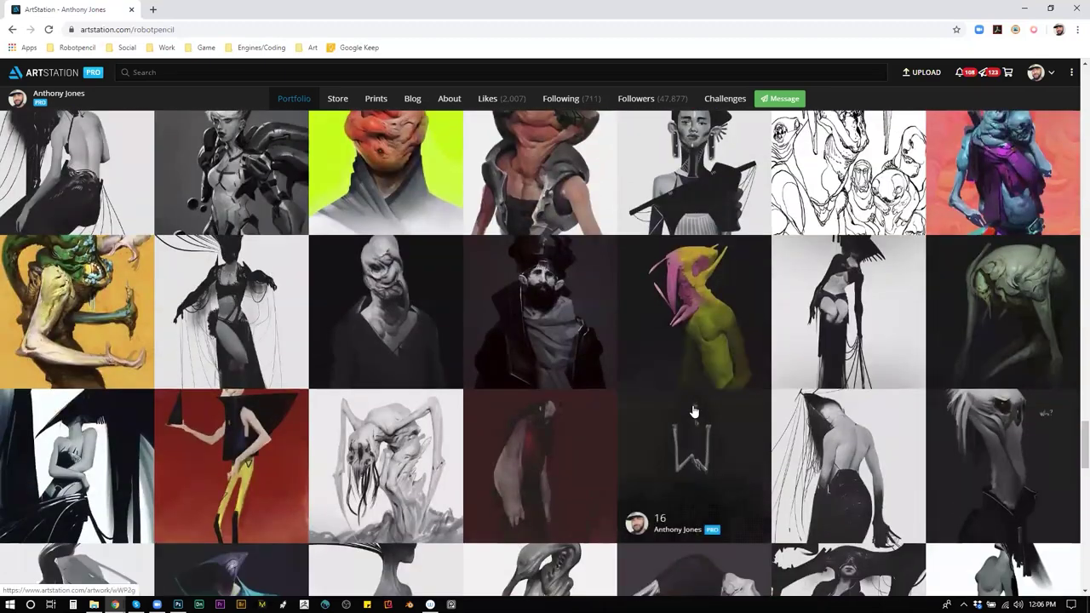
scroll(694, 411, "down", 2)
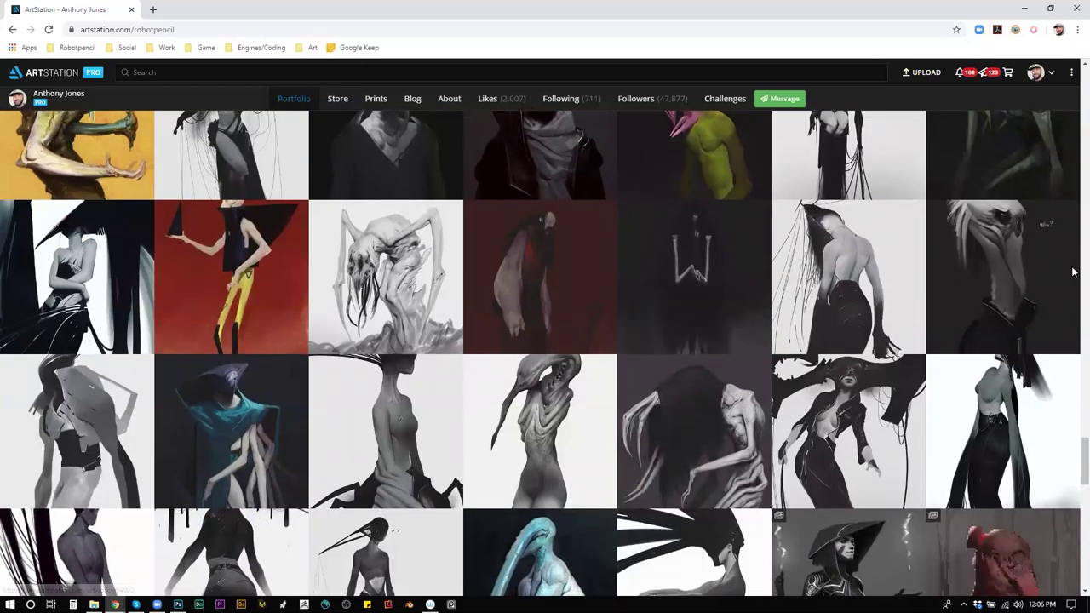
scroll(1073, 471, "down", 1)
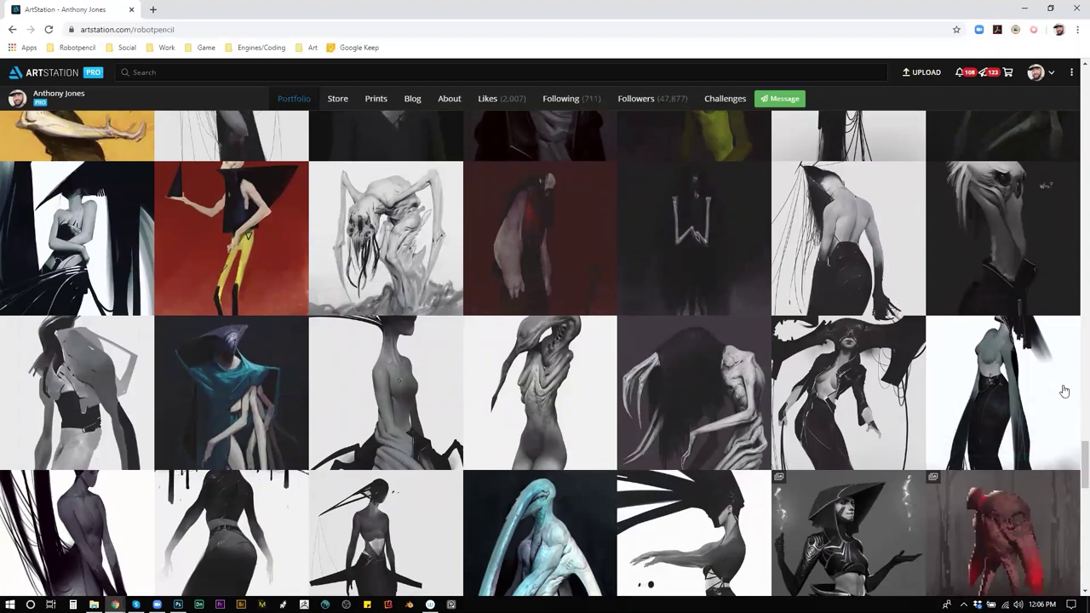
Return to Photoshop, brush vertical dry streaks down both sides of the creature painting, and choose another brush preset.
left_click_drag(1085, 464, 1073, 57)
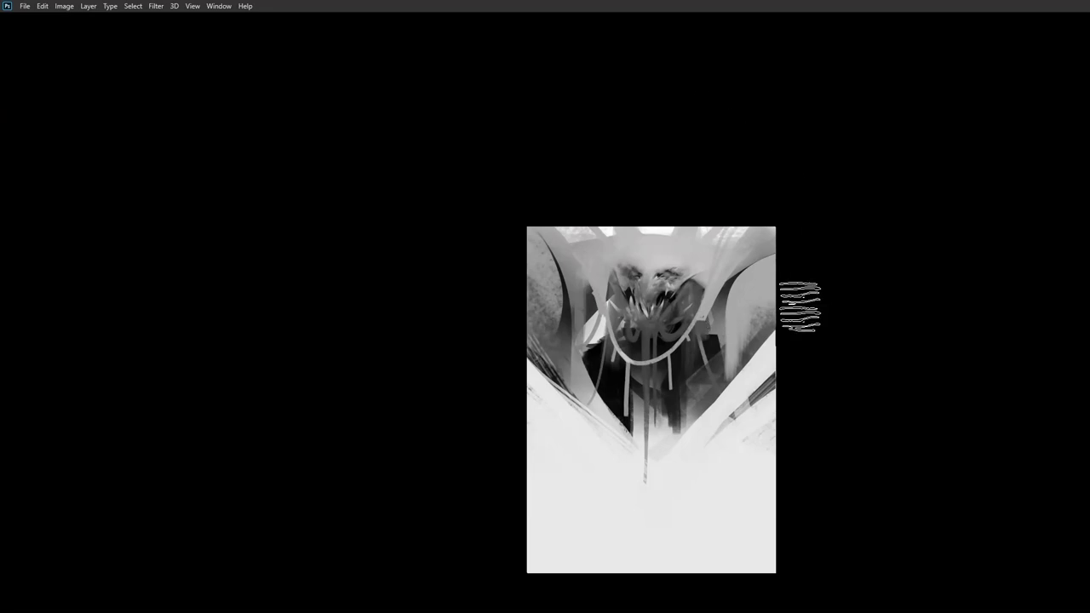
scroll(781, 297, "up", 1)
mouse_move(463, 402)
left_mouse_down()
mouse_move(451, 274)
mouse_move(458, 453)
mouse_move(463, 273)
mouse_move(462, 500)
mouse_move(460, 265)
left_mouse_up()
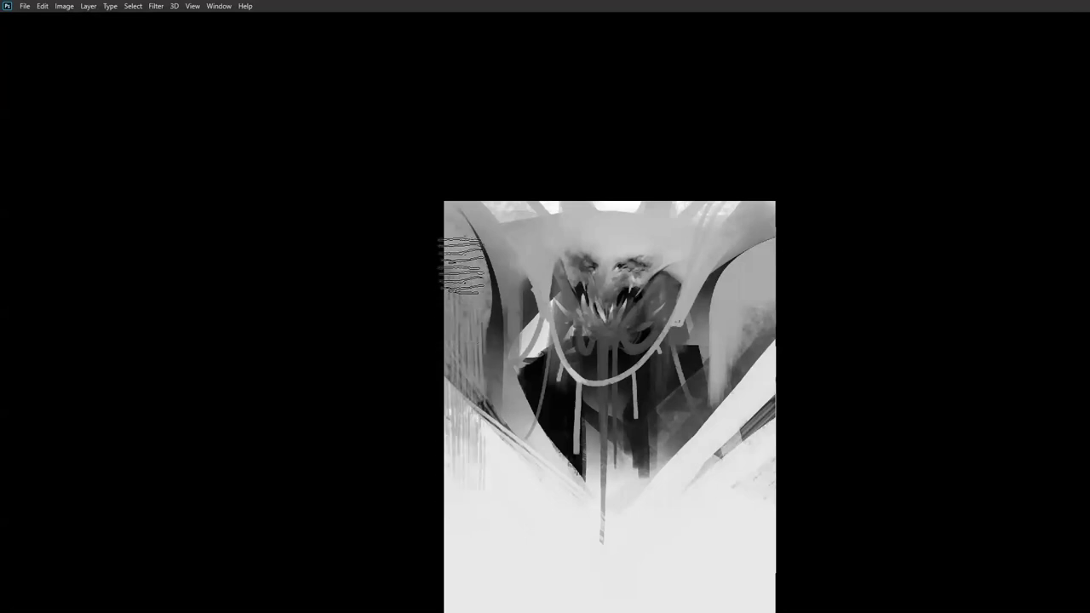
mouse_move(750, 312)
left_mouse_down()
mouse_move(758, 304)
mouse_move(749, 511)
mouse_move(749, 425)
left_mouse_up()
key("ctrl+z")
right_click(688, 324)
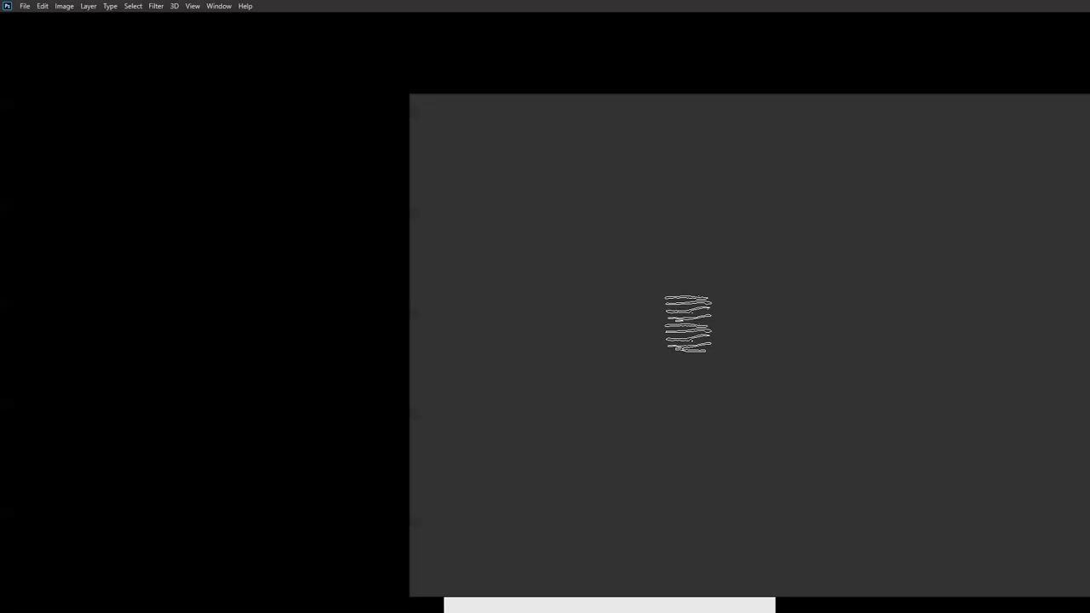
left_click(751, 245)
left_click(361, 446)
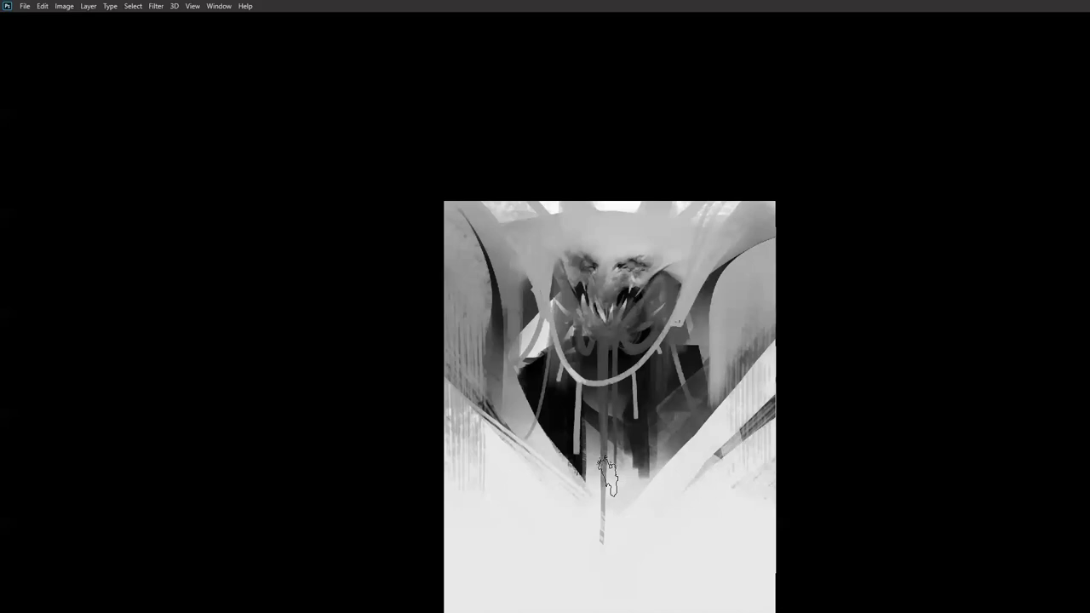
Add a new layer above the creature painting and fill it with a near-white sampled from the image, shown in full-screen mode.
scroll(658, 271, "up", 1)
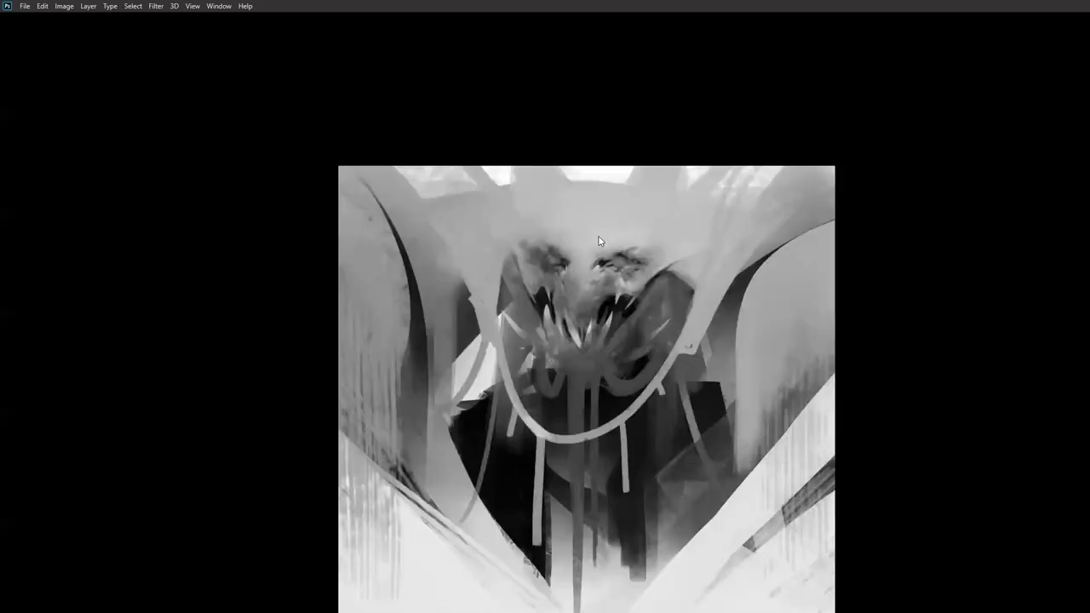
key("Tab")
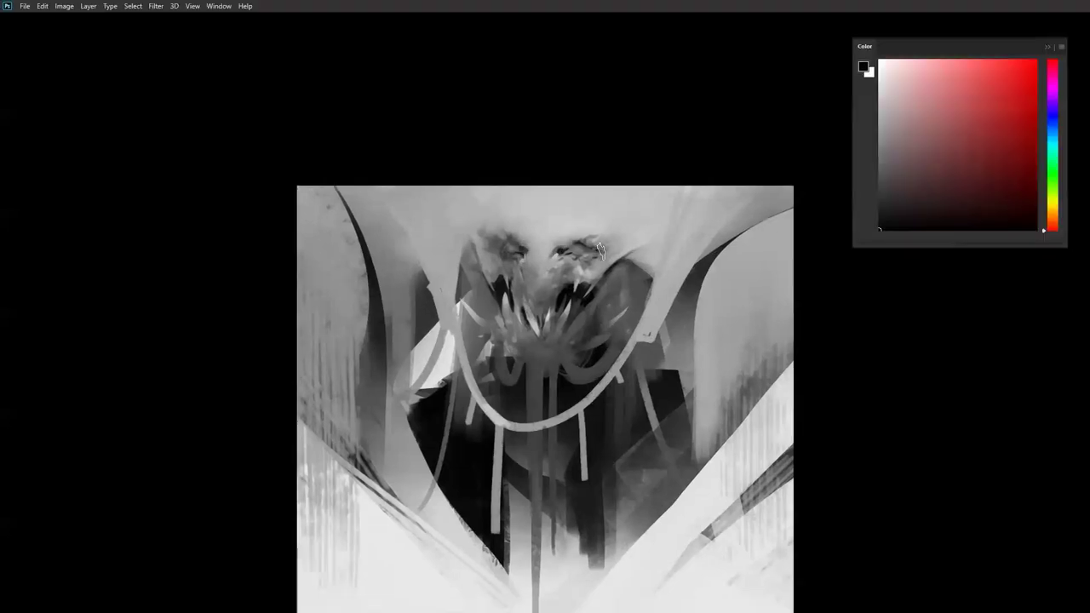
key("ctrl+alt+shift+n")
key("g")
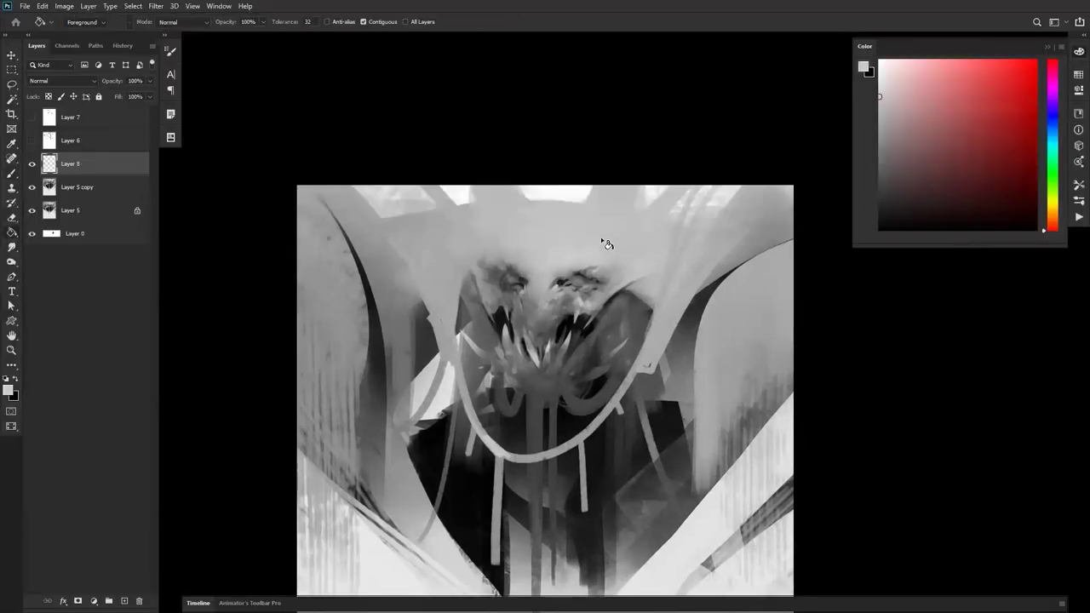
left_click(572, 188, "alt")
left_click(589, 331)
left_click_drag(622, 363, 632, 265)
key("f")
key("f")
key("f")
key("f")
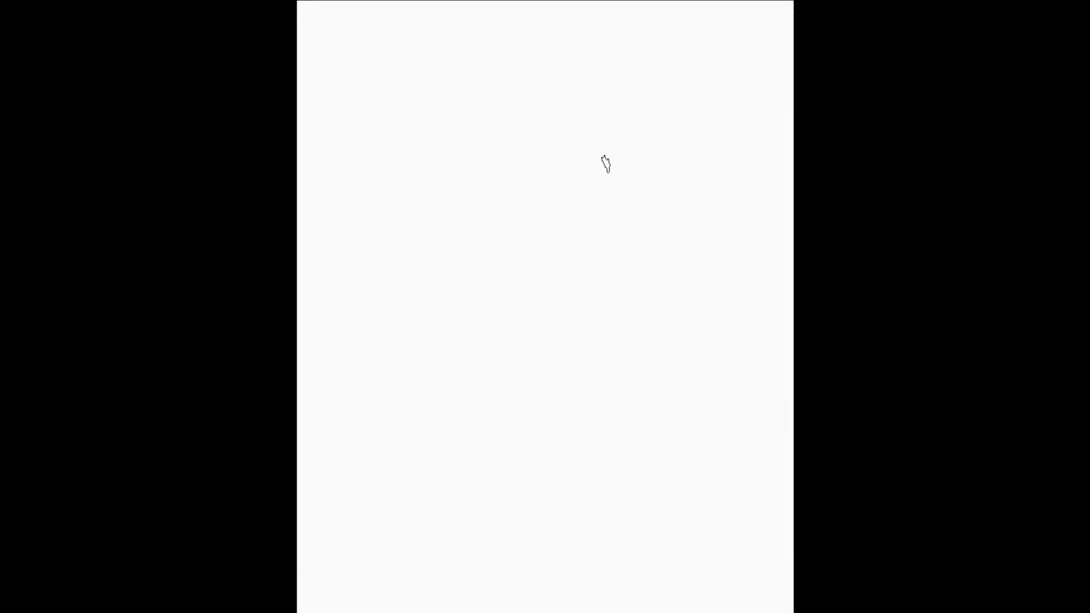
Choose a thin, solid brush preset for black line sketching.
right_click(591, 213)
left_click(656, 296)
left_click(151, 329)
mouse_move(497, 91)
left_mouse_down()
mouse_move(497, 219)
mouse_move(584, 90)
left_mouse_up()
key("ctrl+z")
mouse_move(497, 94)
left_mouse_down()
mouse_move(603, 95)
mouse_move(603, 229)
left_mouse_up()
mouse_move(492, 222)
left_mouse_down()
mouse_move(607, 222)
mouse_move(596, 302)
left_mouse_up()
key("v")
key("ctrl+z")
key("ctrl+z")
key("ctrl+z")
key("ctrl+z")
key("ctrl+z")
key("ctrl+z")
Sketch a tall rectangular frame in the upper part of the blank page with a simple standing figure inside.
mouse_move(538, 92)
left_mouse_down()
mouse_move(534, 264)
mouse_move(539, 95)
mouse_move(651, 96)
mouse_move(642, 233)
mouse_move(648, 263)
left_mouse_up()
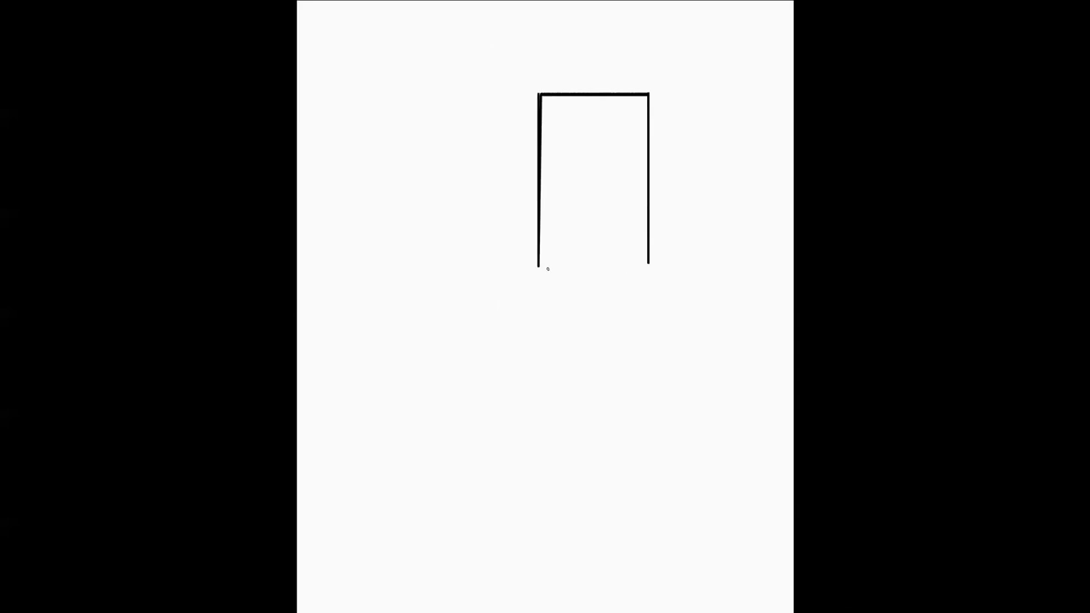
left_click_drag(538, 267, 649, 267)
left_click_drag(598, 113, 591, 127)
mouse_move(591, 129)
left_mouse_down()
mouse_move(582, 164)
mouse_move(613, 148)
mouse_move(627, 223)
left_mouse_up()
Duplicate the framed figure directly beneath the original and cross out the copy with a large X.
mouse_move(577, 164)
left_mouse_down()
mouse_move(631, 225)
mouse_move(619, 420)
left_mouse_up()
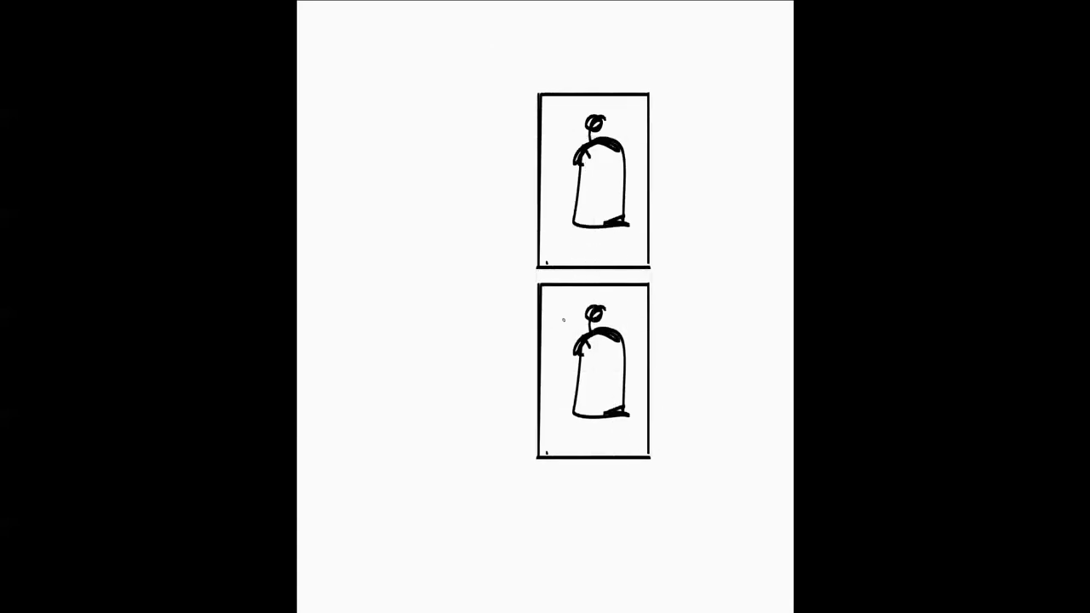
left_click_drag(546, 308, 633, 401)
left_click_drag(631, 291, 547, 444)
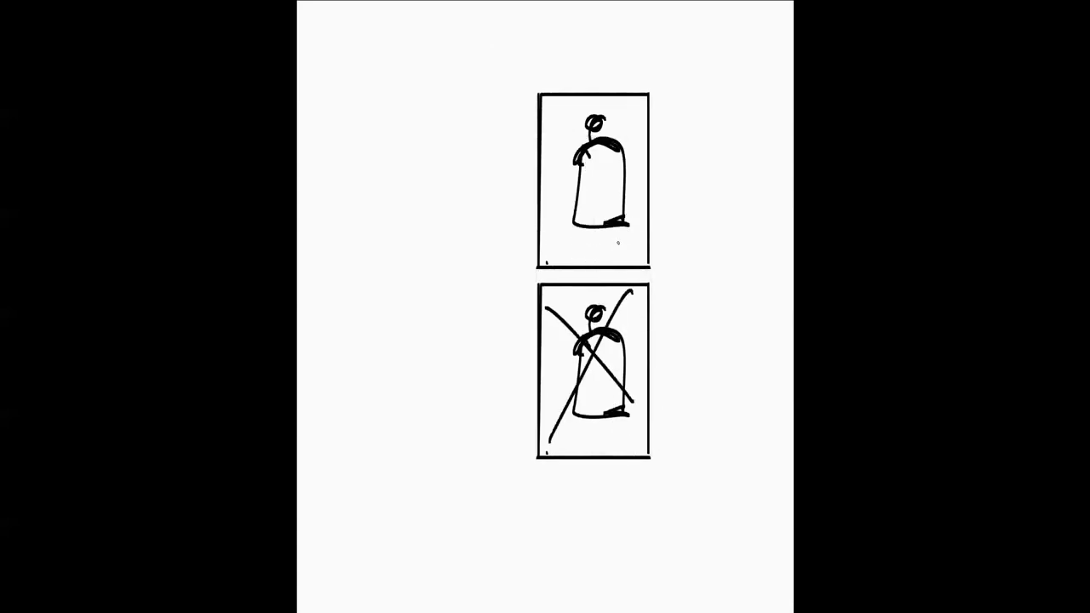
Duplicate the framed figures into a longer column and shift it up the page, undoing the last three changes.
left_click_drag(629, 262, 625, 463, "ctrl+alt+shift")
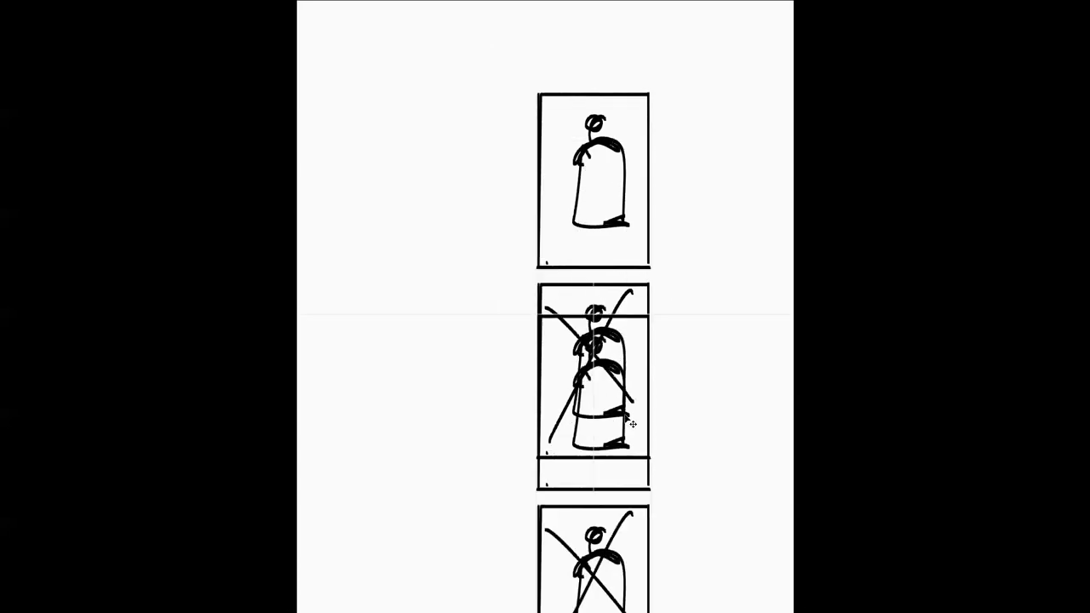
left_click_drag(660, 336, 647, 111)
left_click_drag(643, 221, 639, 267)
left_click_drag(616, 317, 614, 491)
scroll(638, 256, "up", 4)
left_click_drag(629, 445, 591, 170)
left_click_drag(606, 298, 657, 349)
left_click_drag(654, 328, 647, 351)
left_click_drag(643, 446, 645, 357)
left_click_drag(645, 413, 642, 331)
left_click_drag(643, 399, 642, 316)
left_click_drag(643, 365, 642, 298)
left_click_drag(644, 374, 624, 206)
left_click_drag(642, 339, 616, 165)
key("ctrl+z")
key("ctrl+z")
key("ctrl+z")
Draw a downward arrow beneath the crossed-out thumbnail and handwrite the label Year beside it.
left_click_drag(566, 365, 589, 163)
mouse_move(585, 357)
left_mouse_down()
mouse_move(578, 240)
mouse_move(543, 356)
mouse_move(537, 423)
left_mouse_up()
left_click_drag(529, 387, 562, 384)
left_click_drag(576, 322, 587, 350)
left_click_drag(601, 324, 576, 378)
left_click_drag(598, 357, 630, 365)
left_click_drag(635, 359, 660, 345)
Draw a curved cap over the arrow and a broken line descending beside it to the bottom of the page.
left_click_drag(494, 274, 606, 264)
left_click_drag(604, 310, 602, 332)
left_click_drag(495, 321, 501, 433)
mouse_move(509, 467)
left_mouse_down()
mouse_move(554, 564)
mouse_move(580, 569)
left_mouse_up()
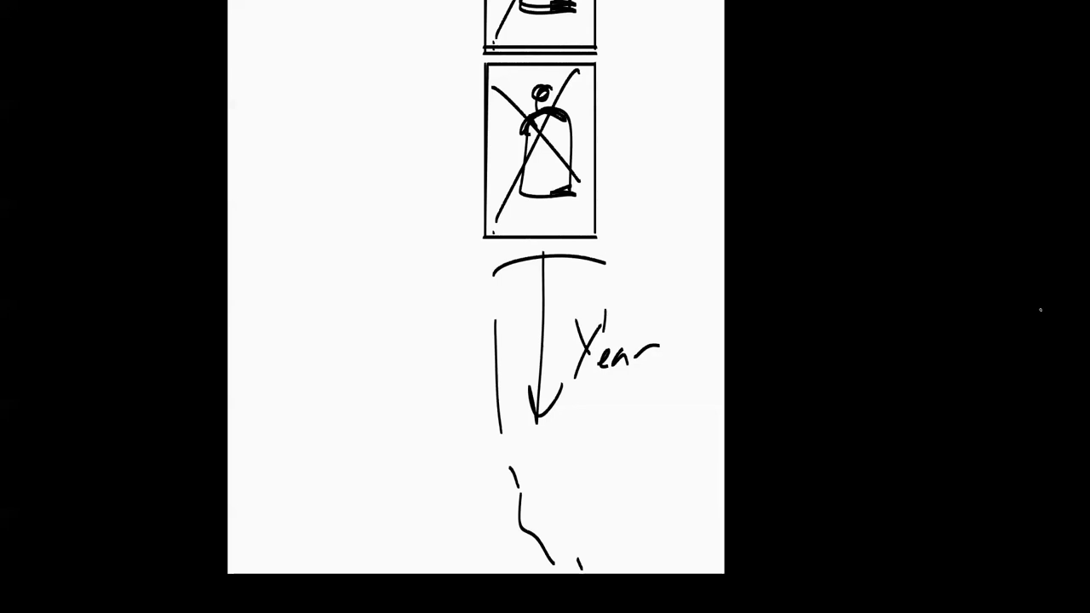
scroll(1041, 310, "down", 2)
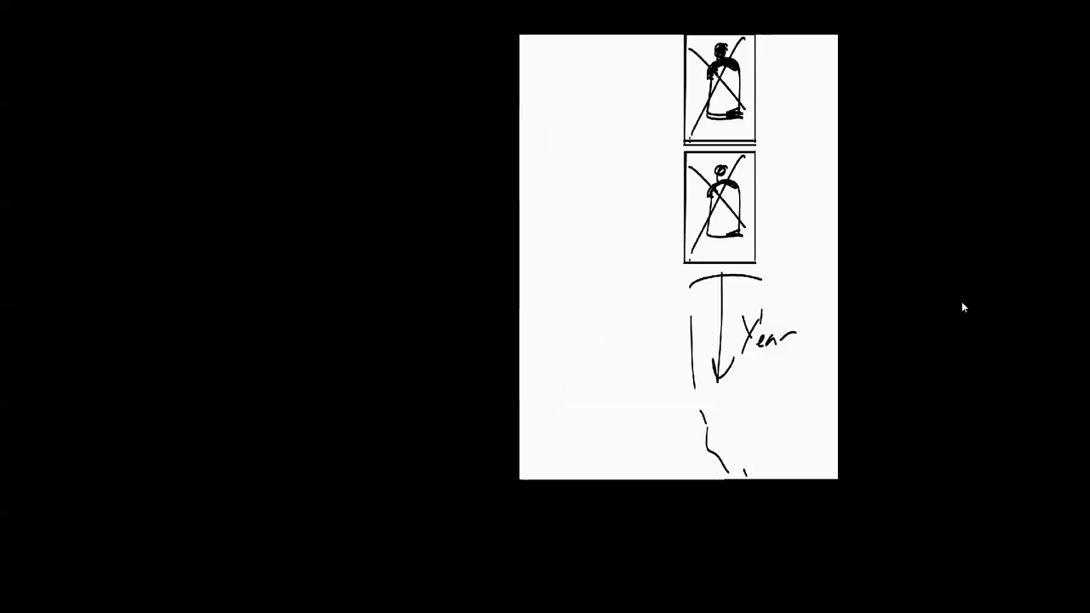
Switch to ArtStation in Chrome and open the Psychic Entropy: Fear artwork from the own profile's liked works.
key("f")
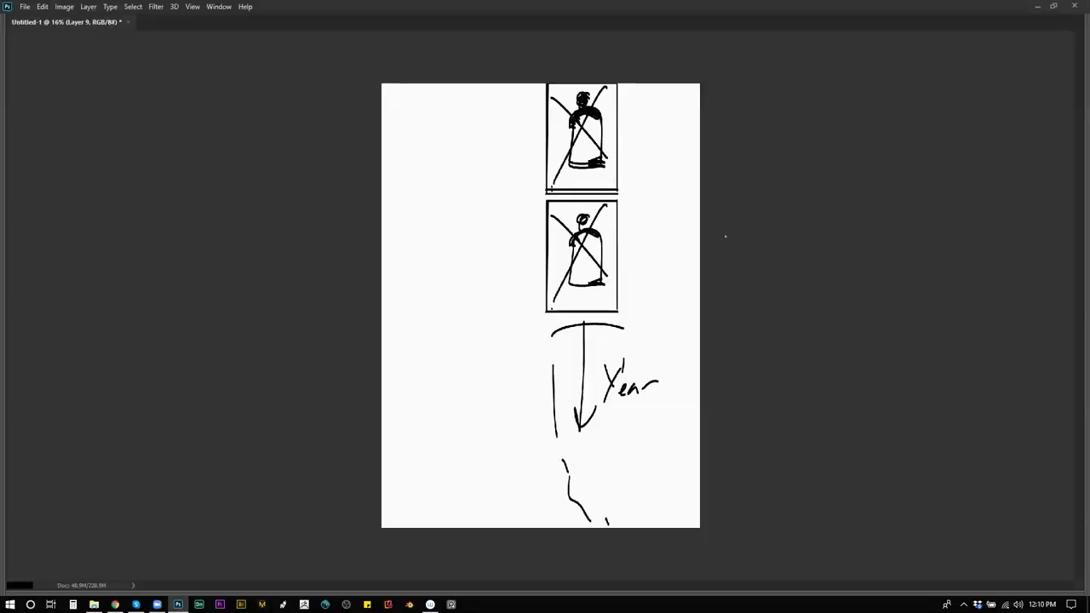
key("alt+Tab")
key("alt+Tab")
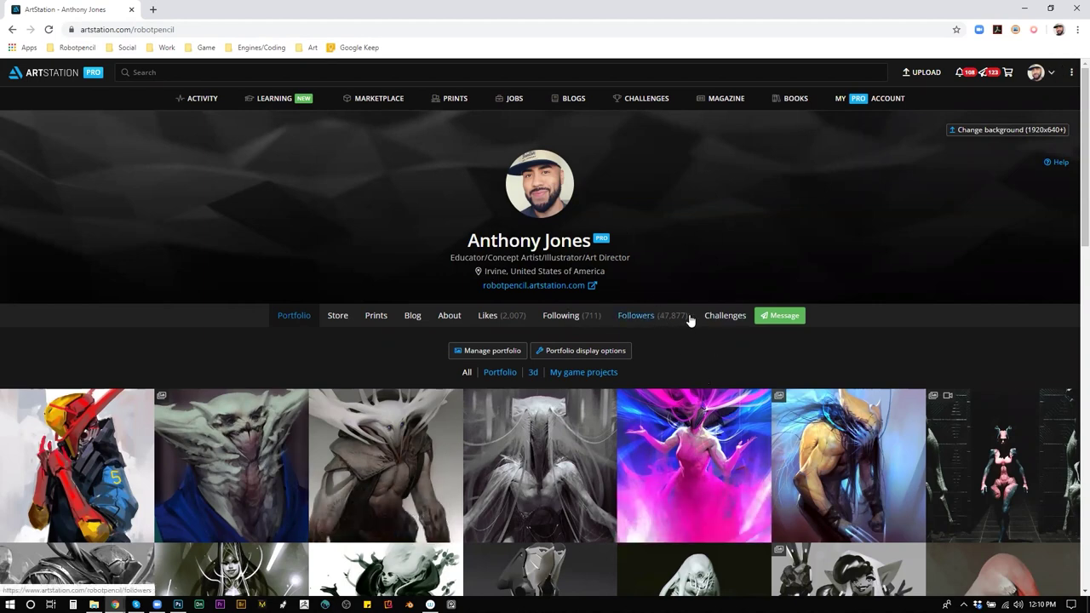
left_click(489, 315)
scroll(589, 451, "down", 1)
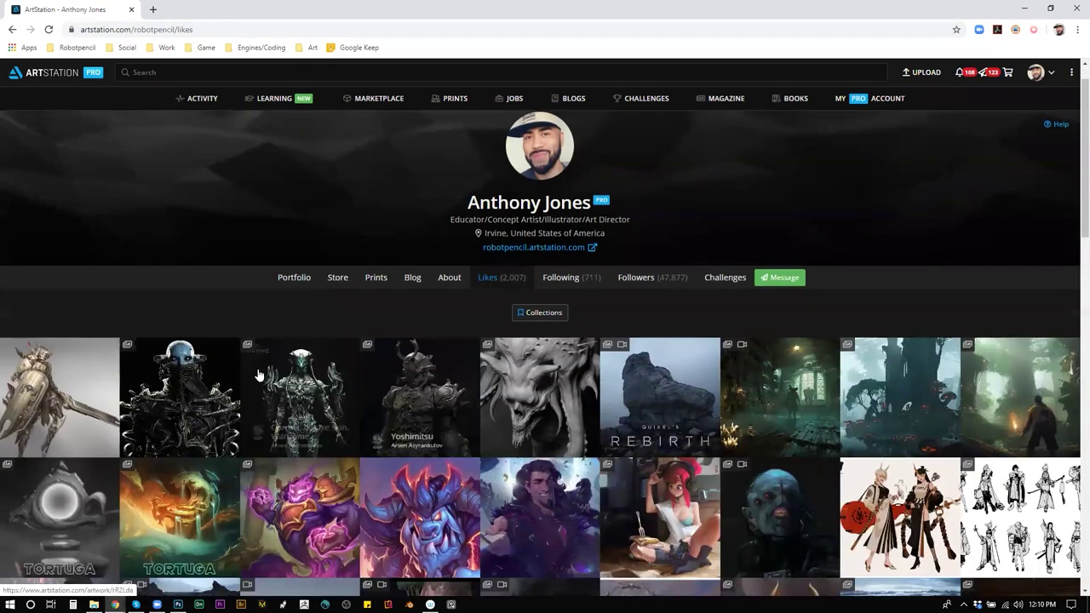
left_click(204, 430)
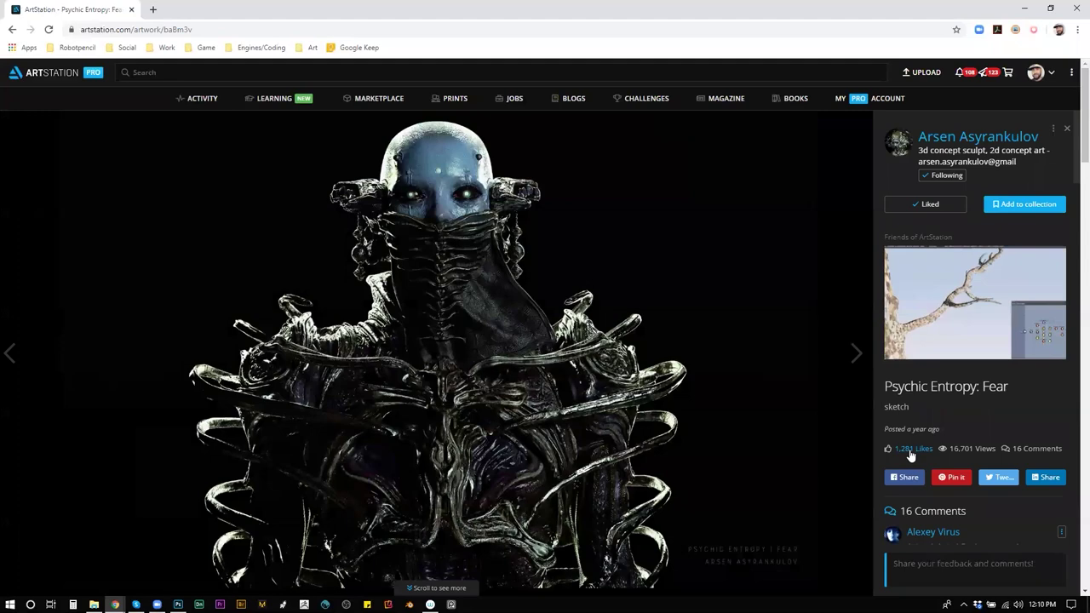
Visit the artist's portfolio, view the Siren artwork, and return to the portfolio.
left_click(962, 138)
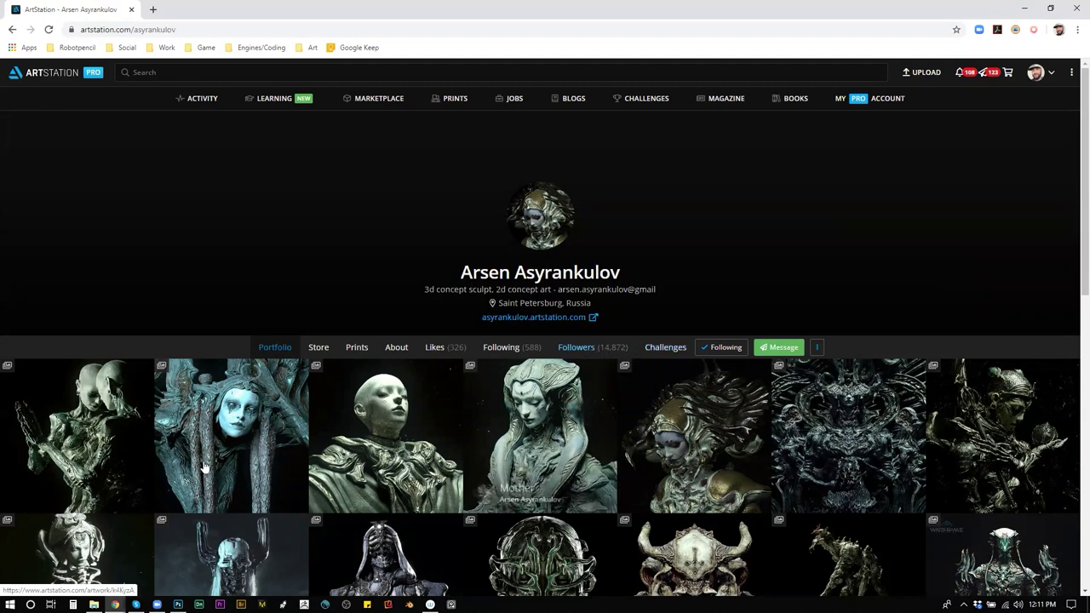
left_click(251, 489)
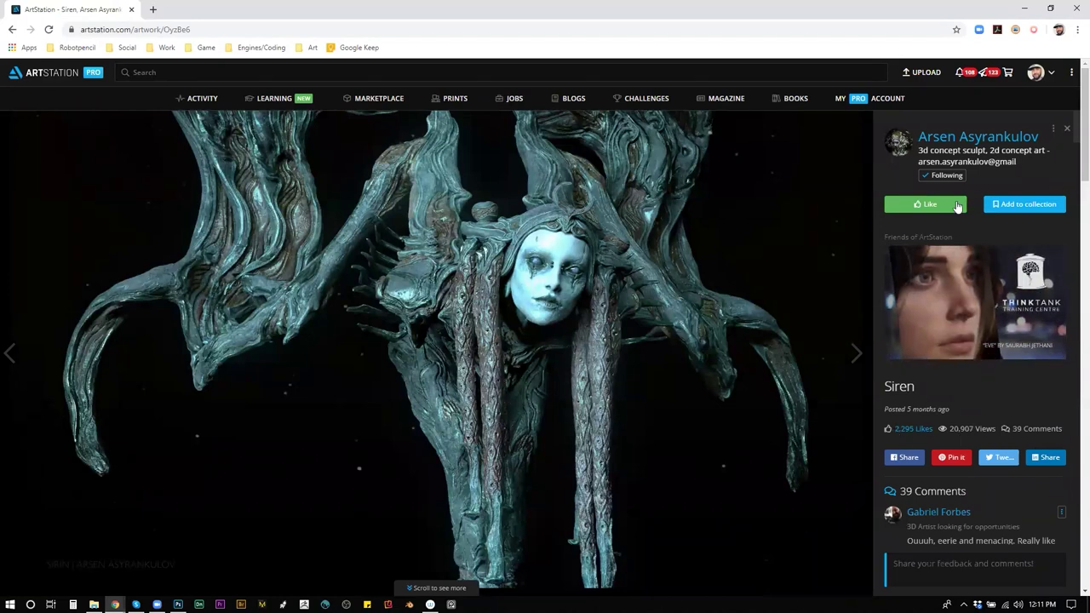
left_click(960, 139)
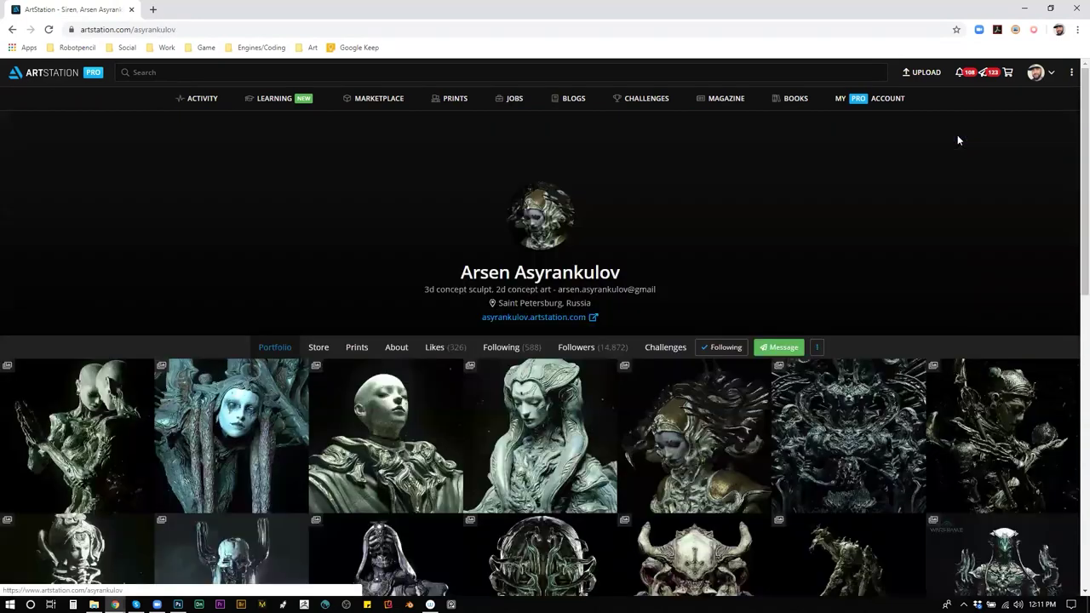
Open the Twins artwork from the artist's portfolio and like it.
left_click(141, 438)
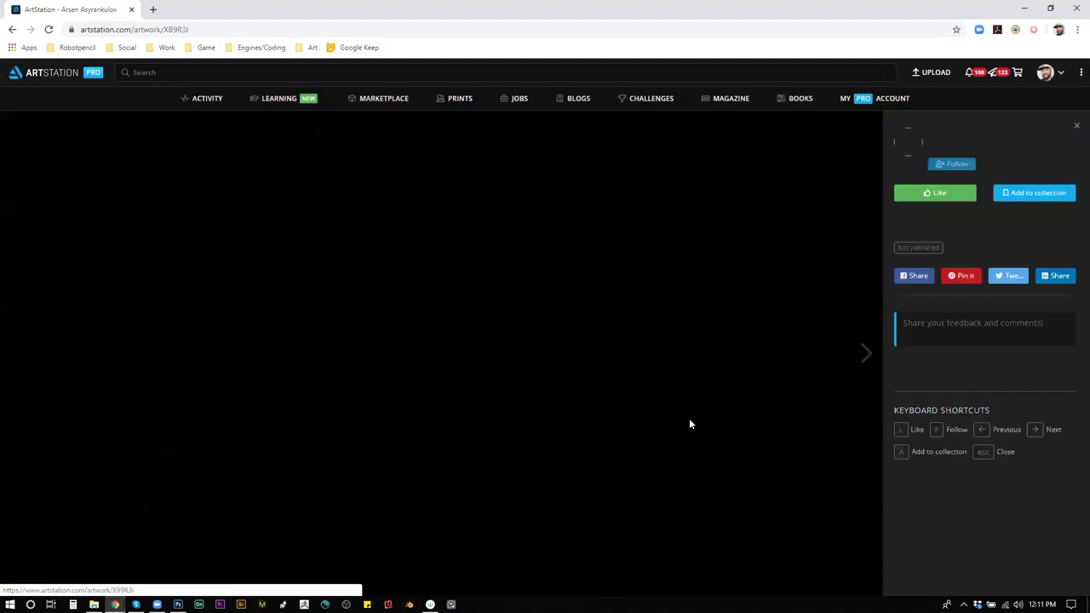
left_click(935, 210)
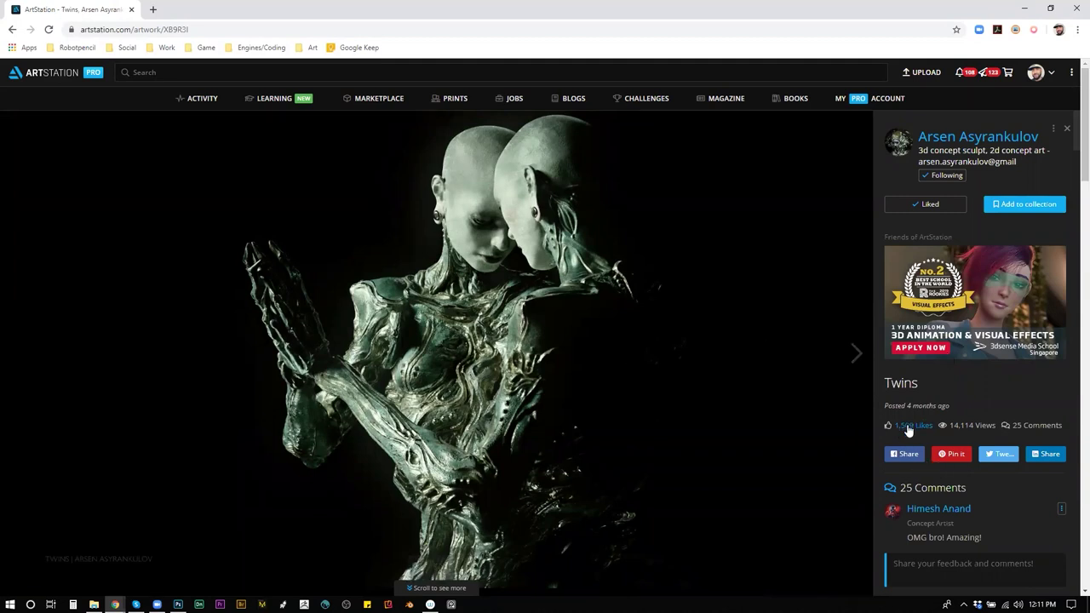
mouse_move(998, 137)
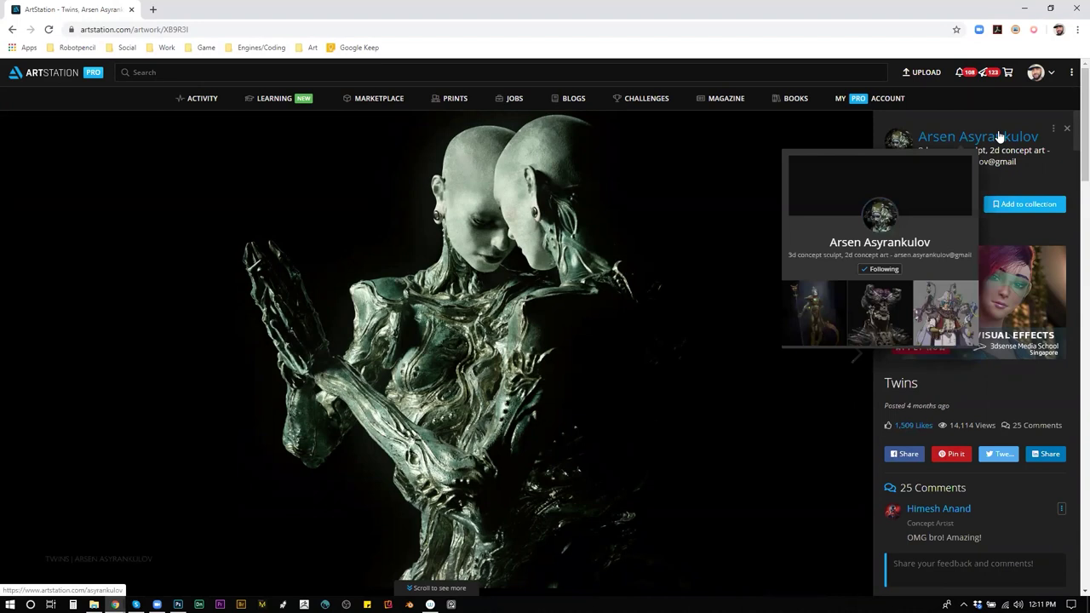
Open the own ArtStation profile in a new tab and view the Stream 38 Demon artwork.
left_click(1036, 72)
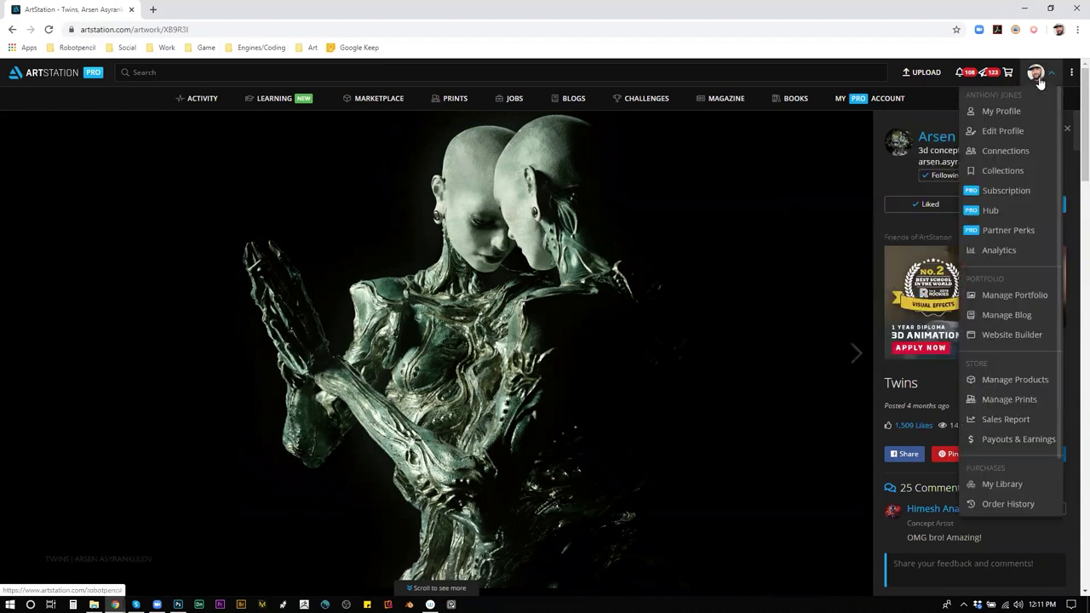
middle_click(1011, 111)
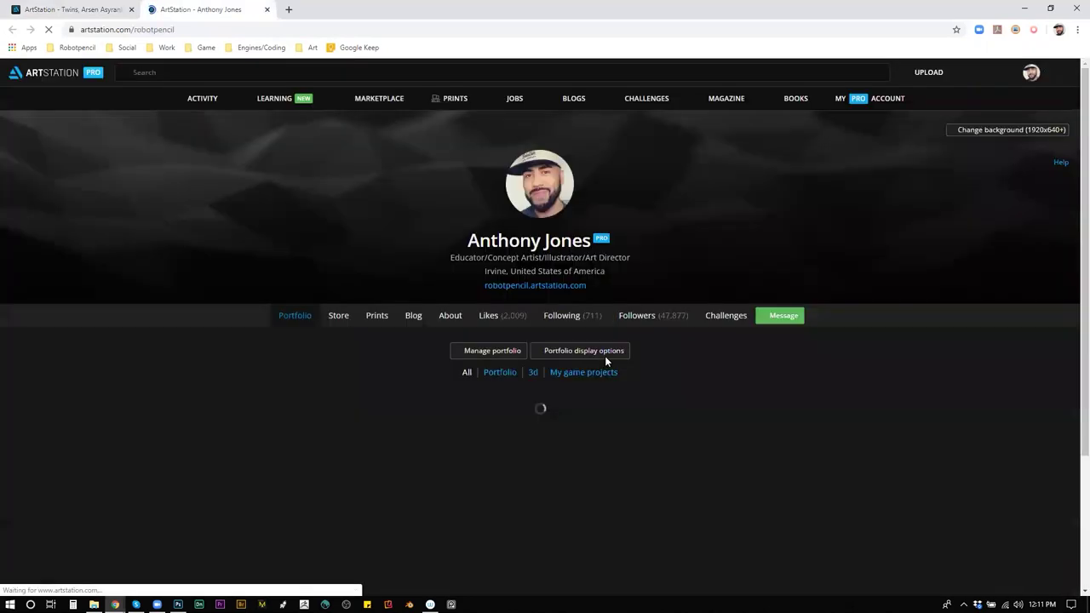
scroll(418, 319, "down", 2)
left_click(417, 319)
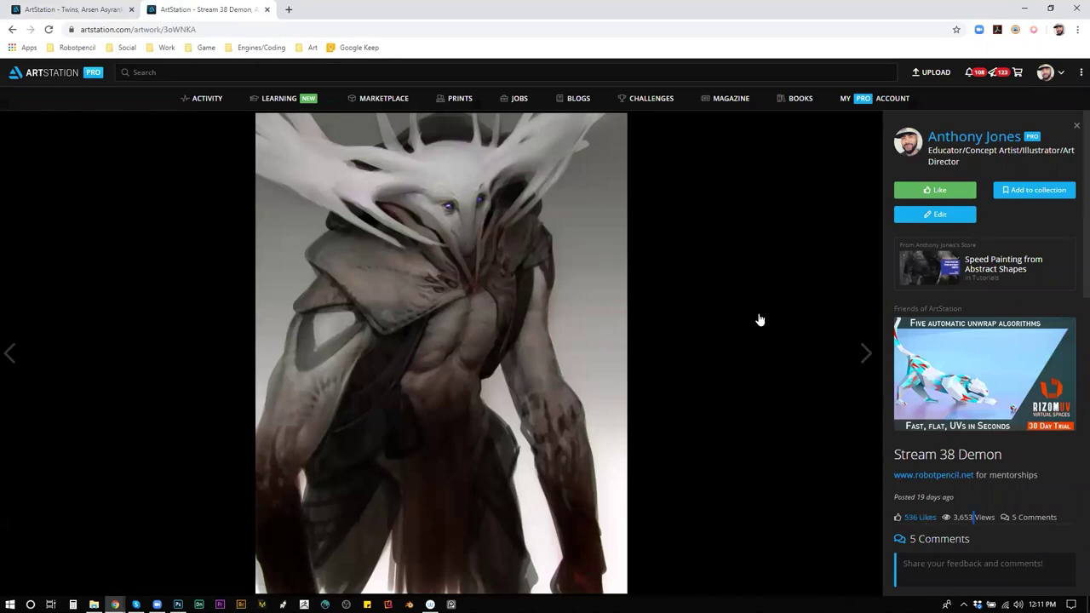
Compare the Twins and Stream 38 Demon artwork pages, and highlight the view count of Twins.
left_click(119, 14)
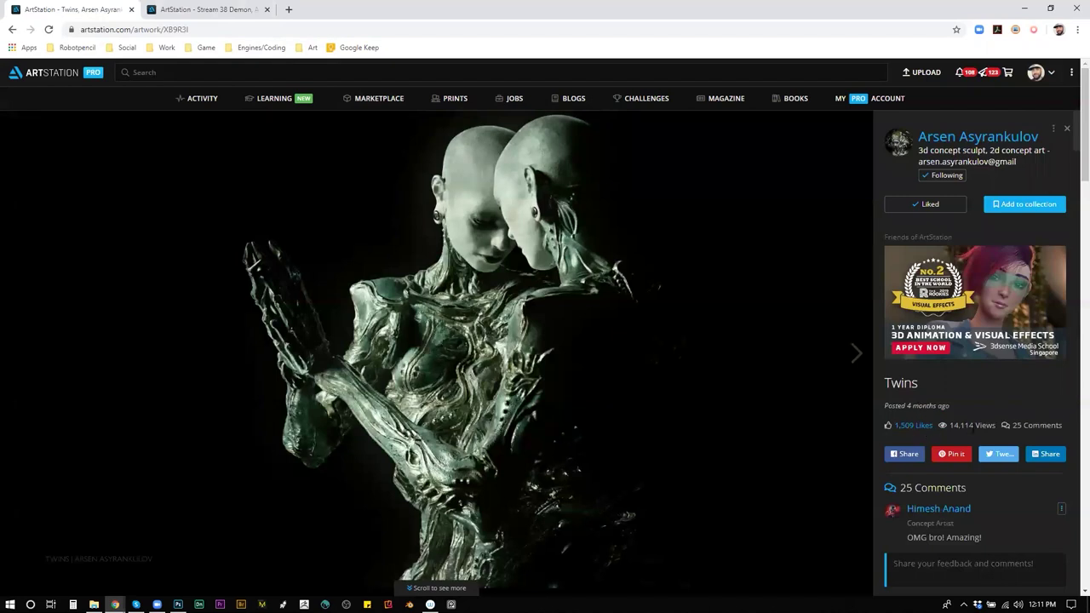
left_click(195, 16)
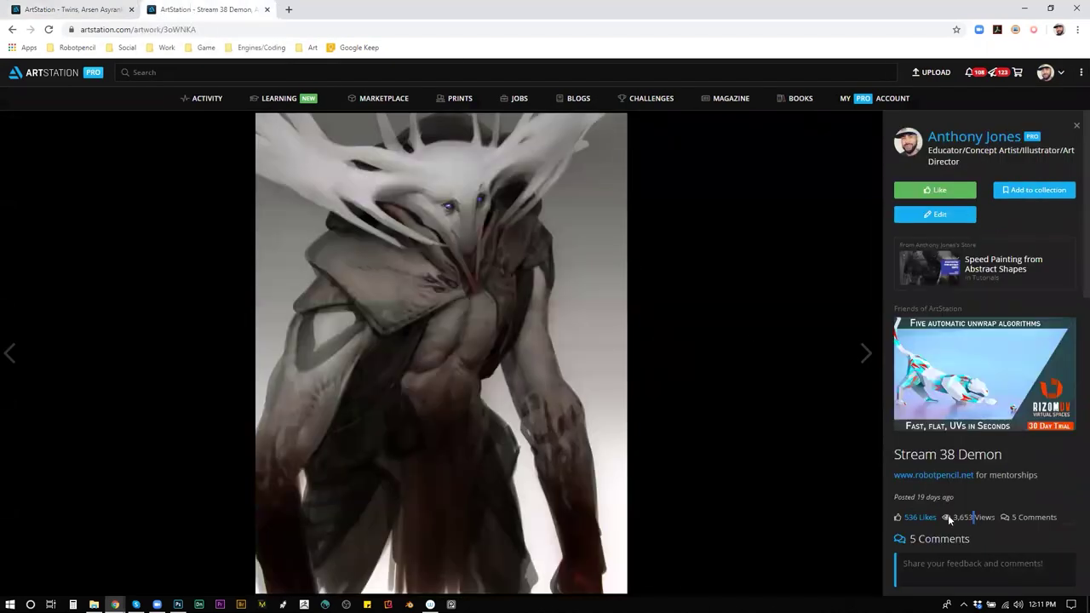
left_click(46, 11)
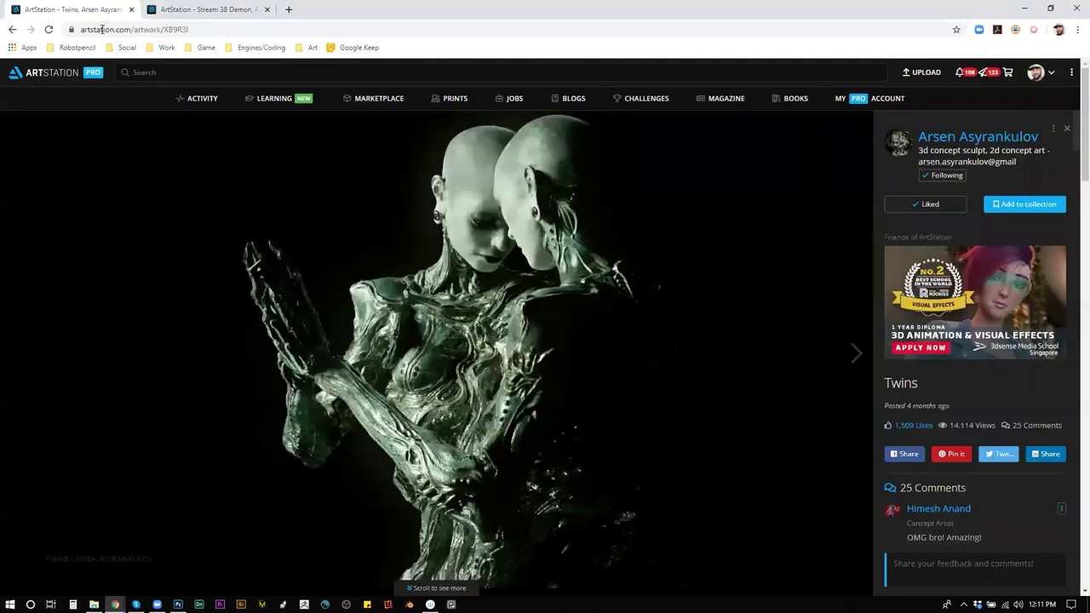
left_click_drag(953, 425, 976, 425)
Return to the Stream 38 Demon artwork and highlight its view count and engagement statistics.
left_click(204, 9)
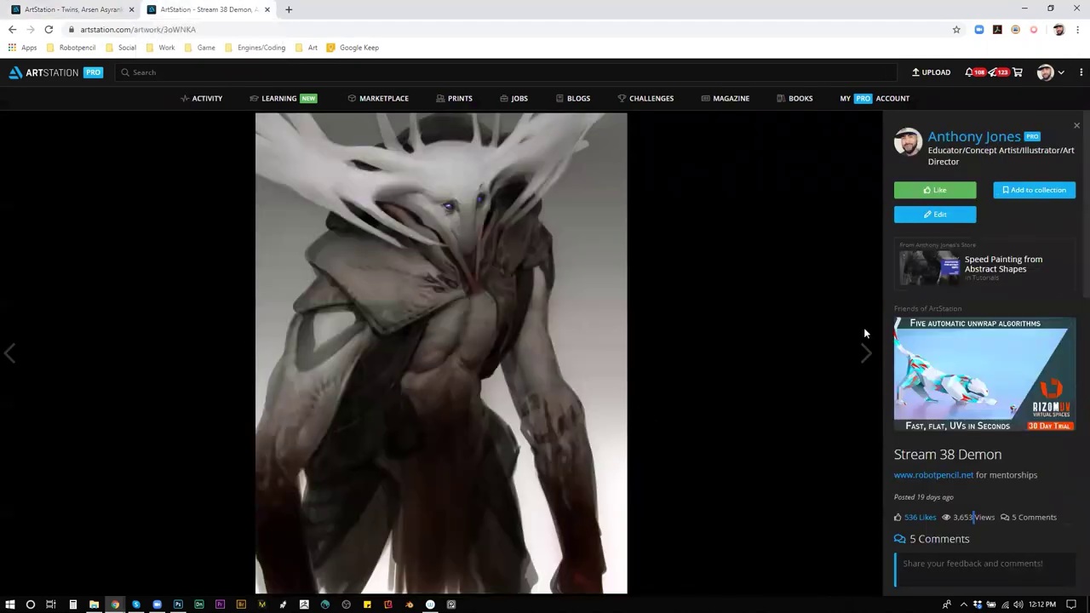
triple_click(970, 517)
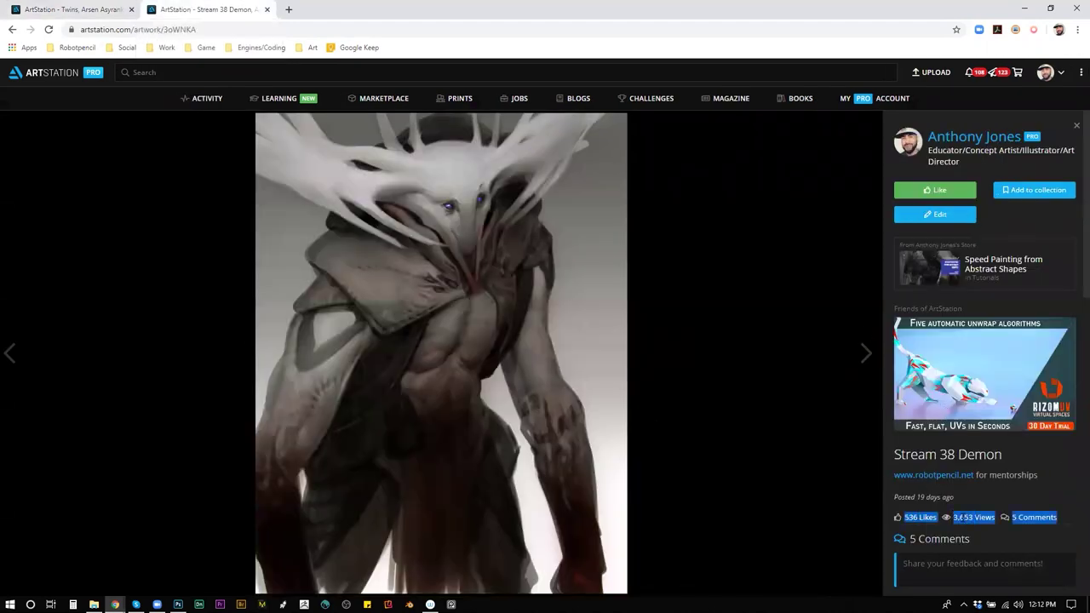
left_click_drag(953, 517, 976, 517)
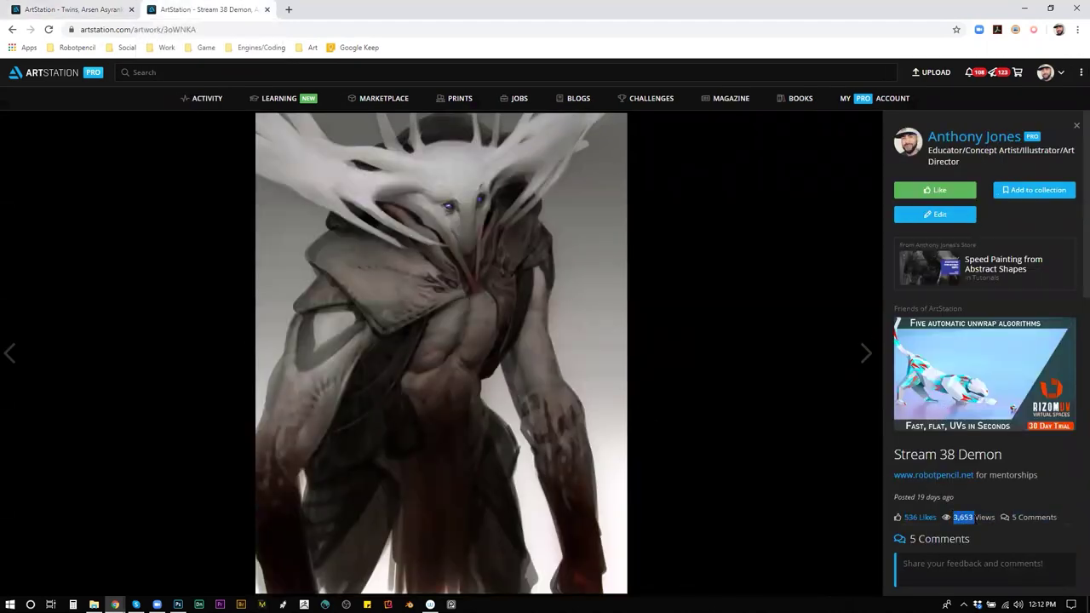
left_click(972, 517)
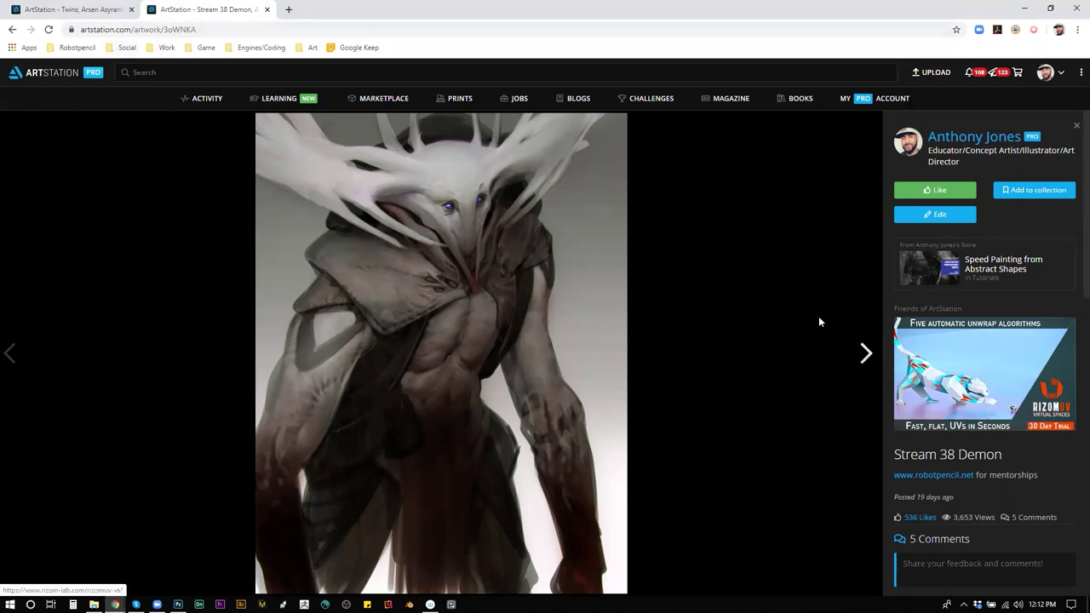
triple_click(969, 517)
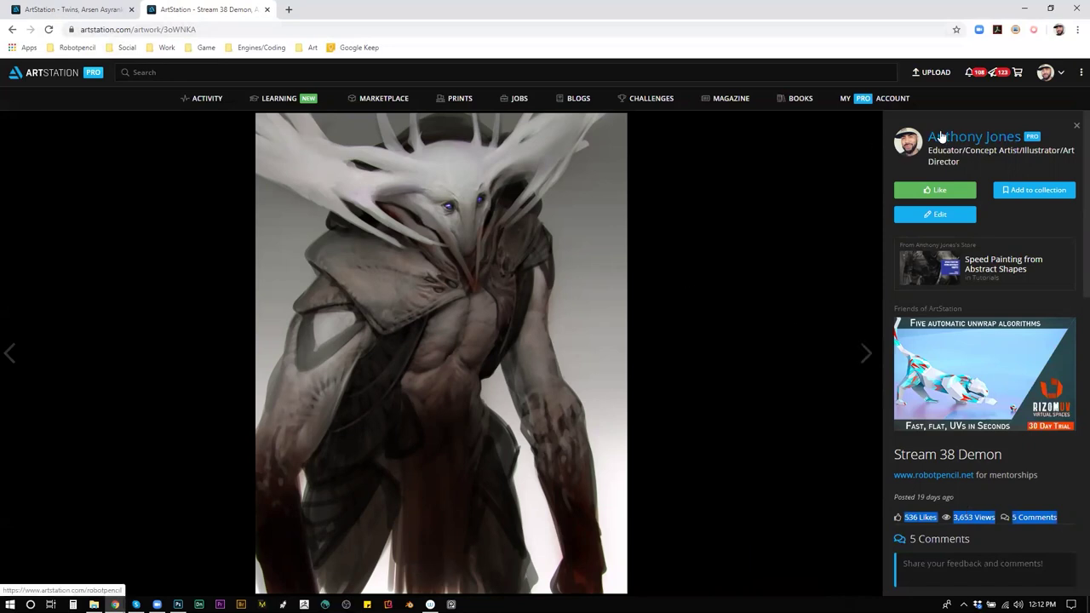
Close the Stream 38 Demon page and look through the images of the Twins artwork.
mouse_move(938, 138)
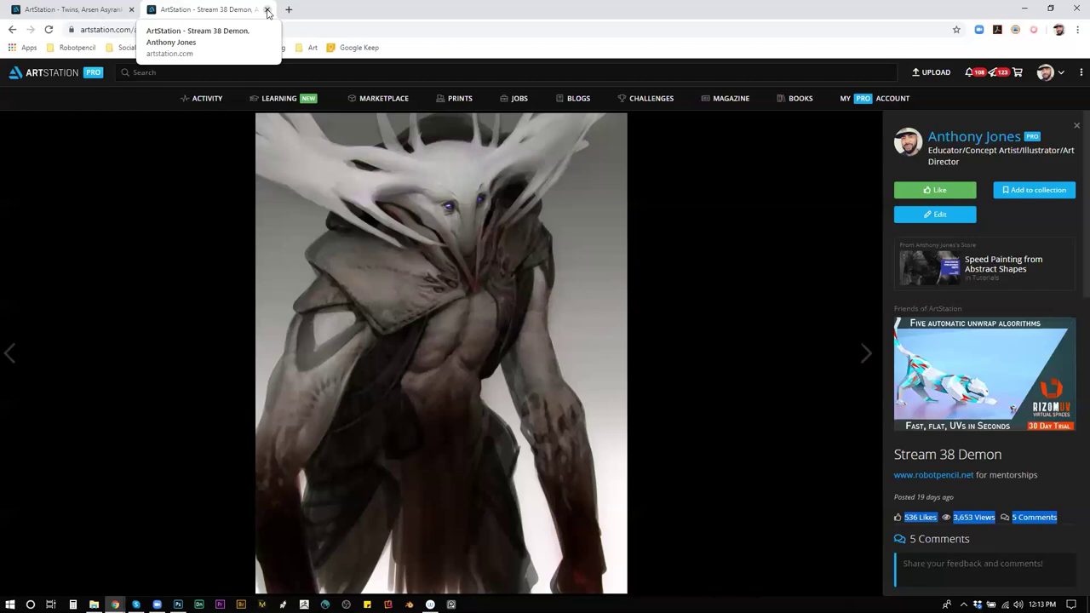
left_click(268, 10)
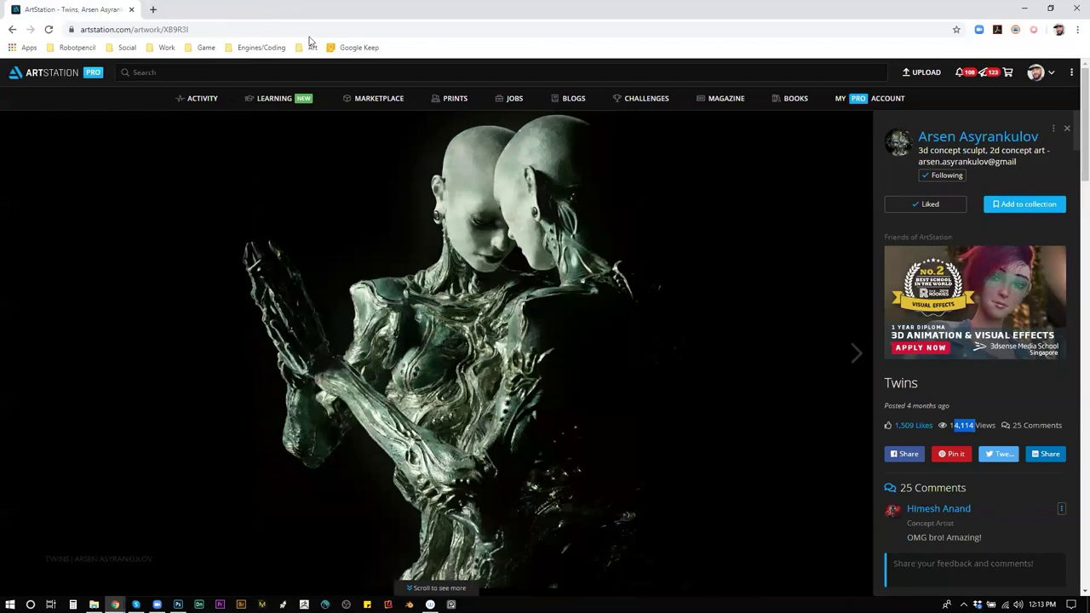
scroll(467, 353, "down", 5)
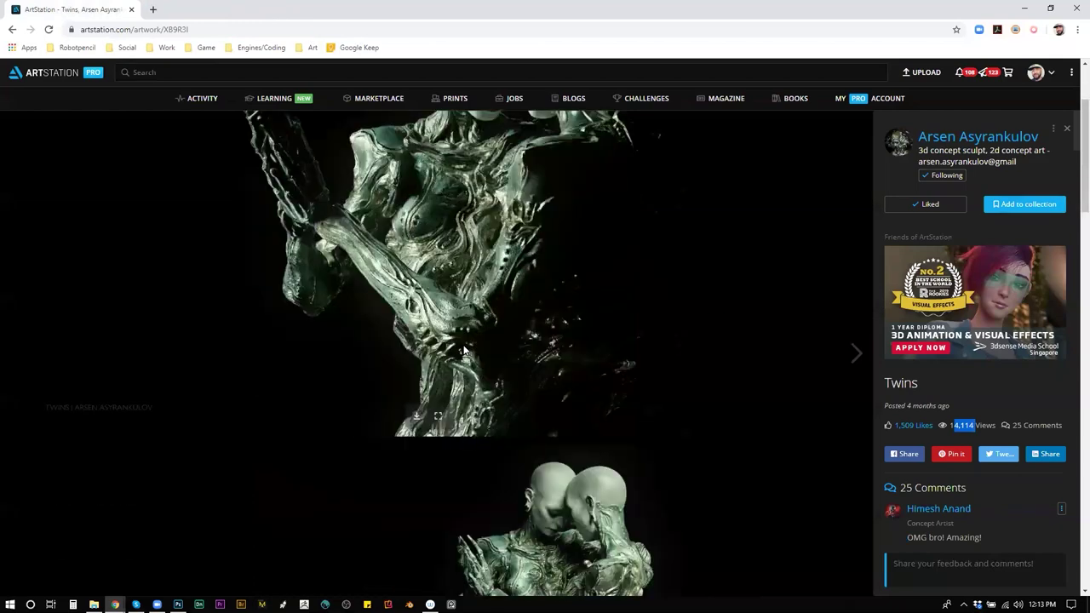
scroll(467, 356, "down", 8)
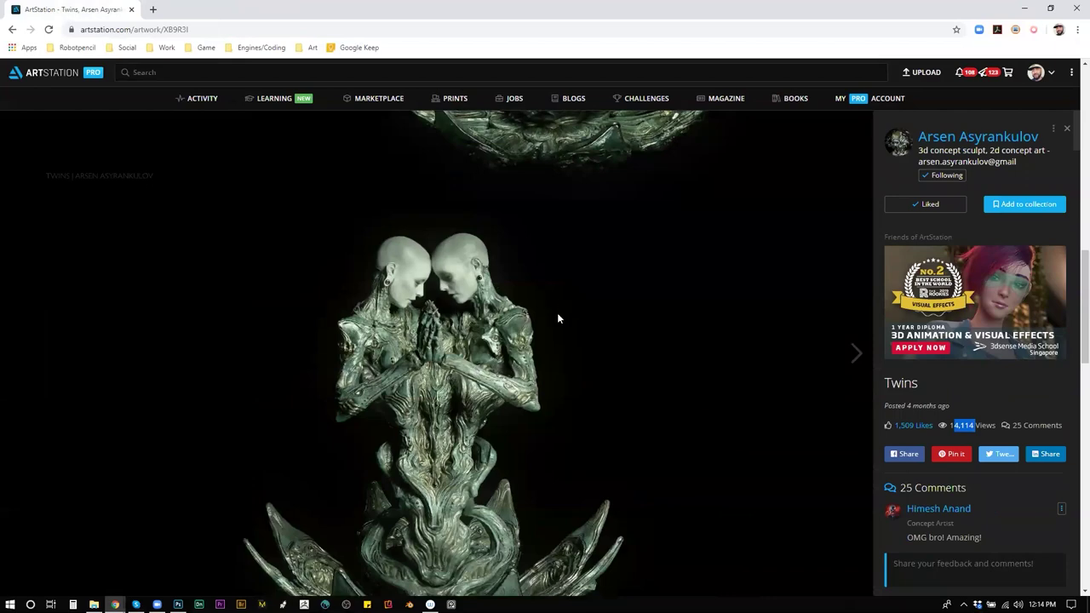
scroll(558, 308, "down", 3)
scroll(555, 311, "down", 4)
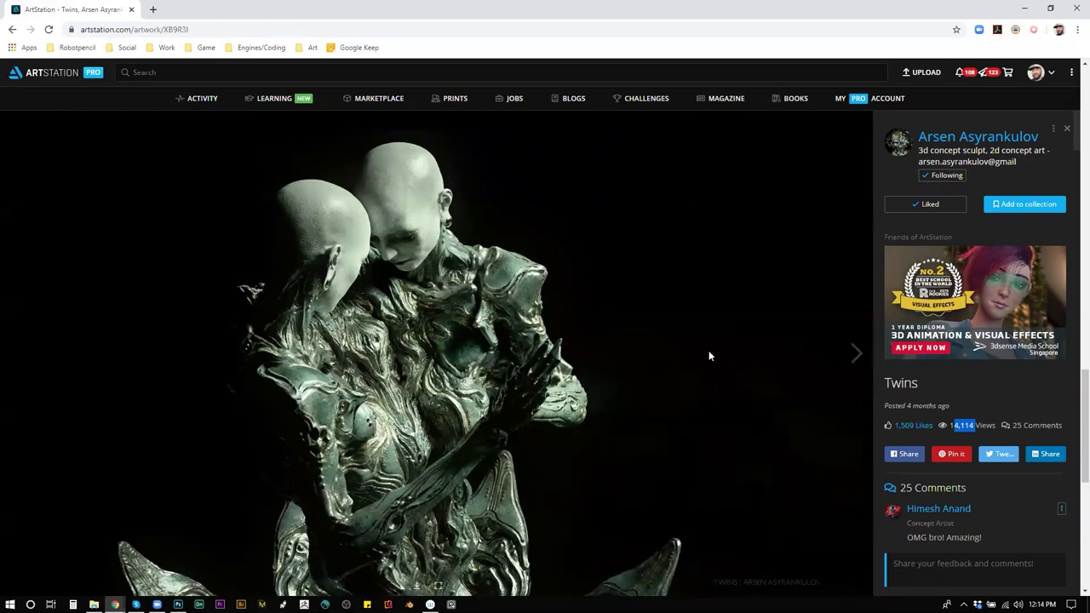
Read through the Twins comments and open the same artist's Silicon life. Blame! artwork.
scroll(709, 354, "down", 2)
scroll(969, 370, "down", 10)
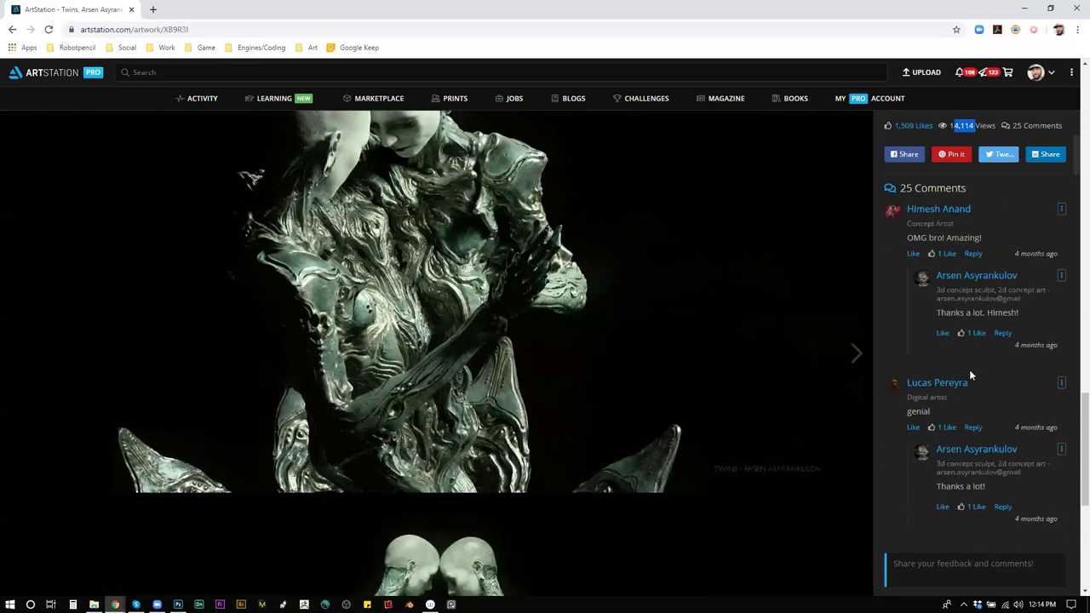
scroll(973, 400, "down", 15)
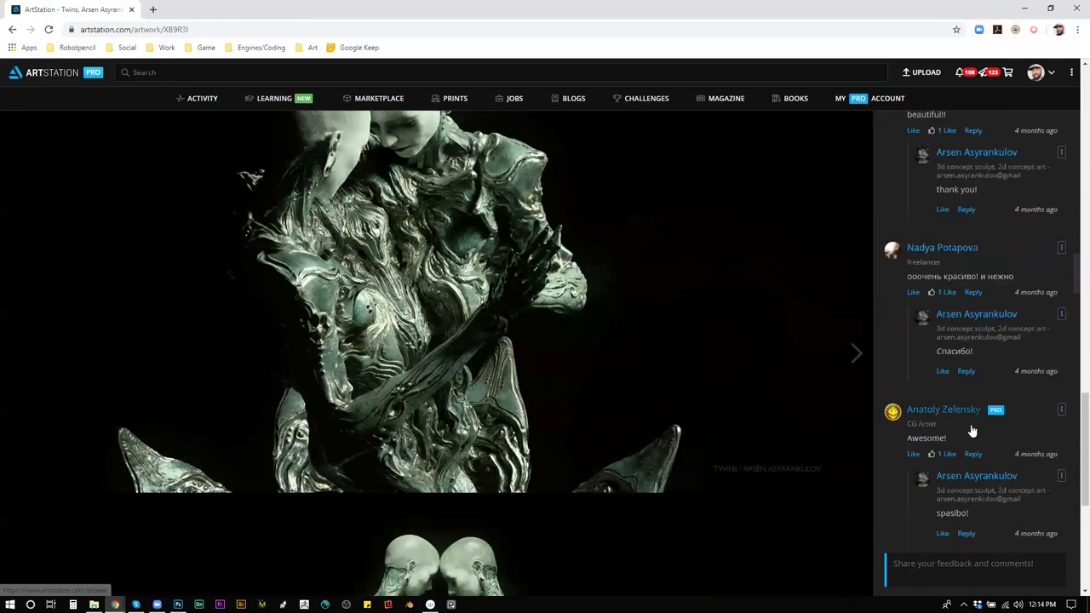
scroll(979, 460, "down", 15)
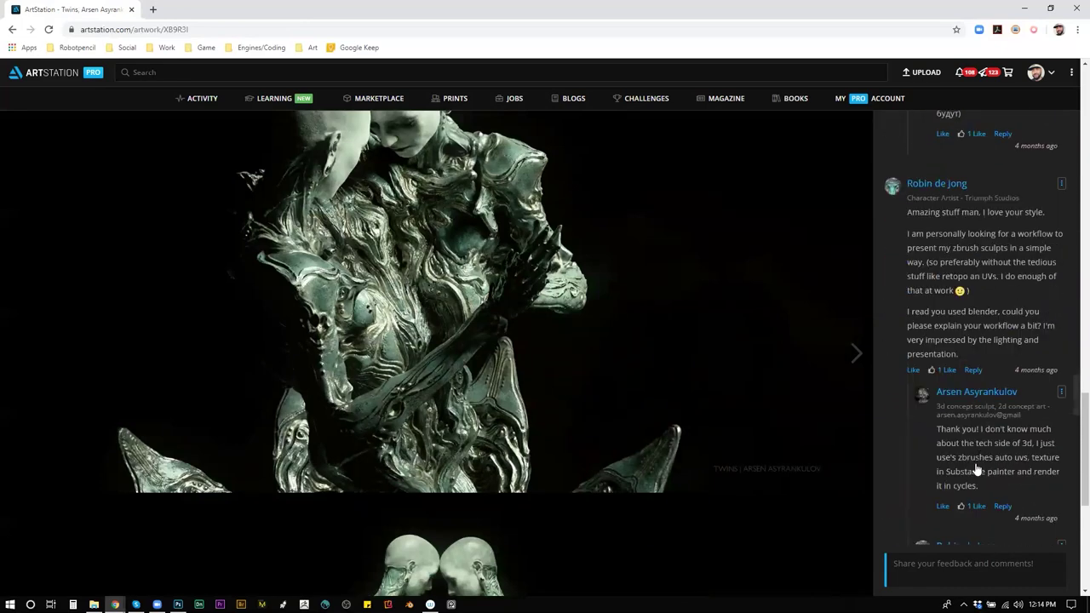
scroll(979, 477, "down", 12)
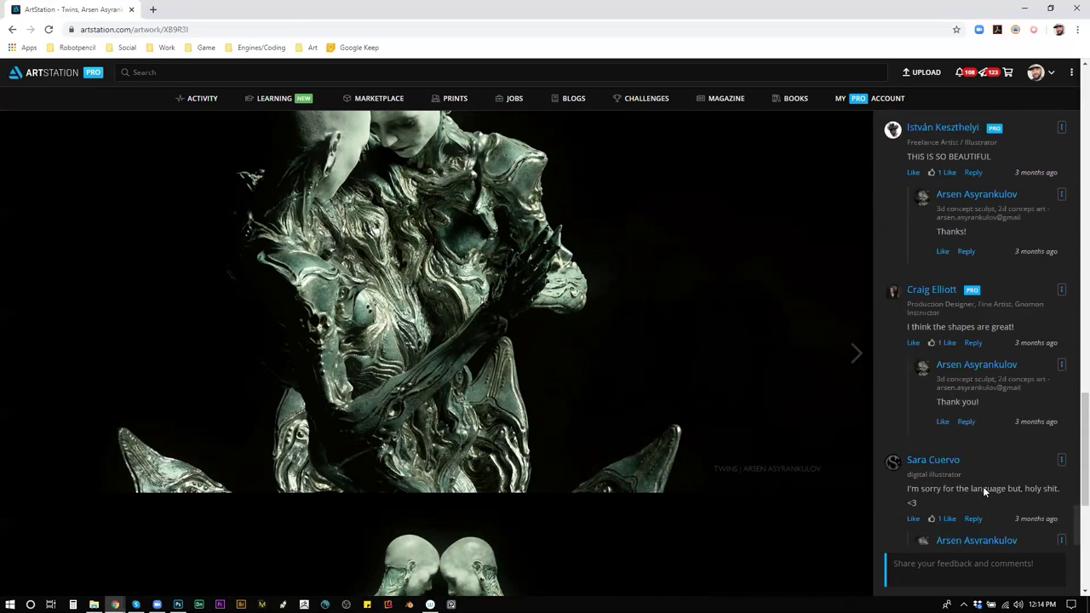
scroll(985, 482, "down", 1)
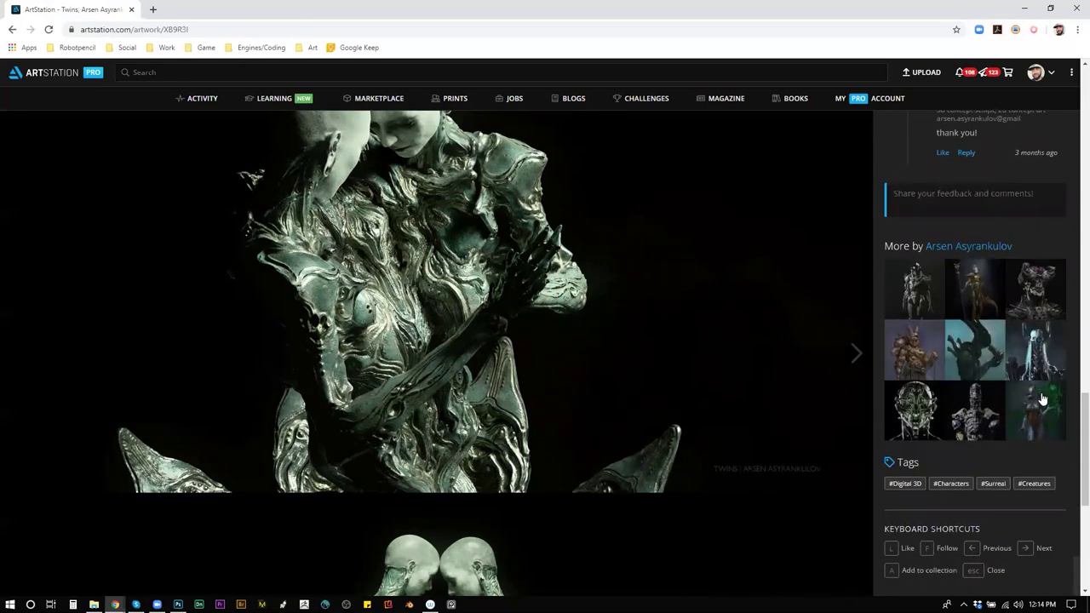
left_click(1029, 338)
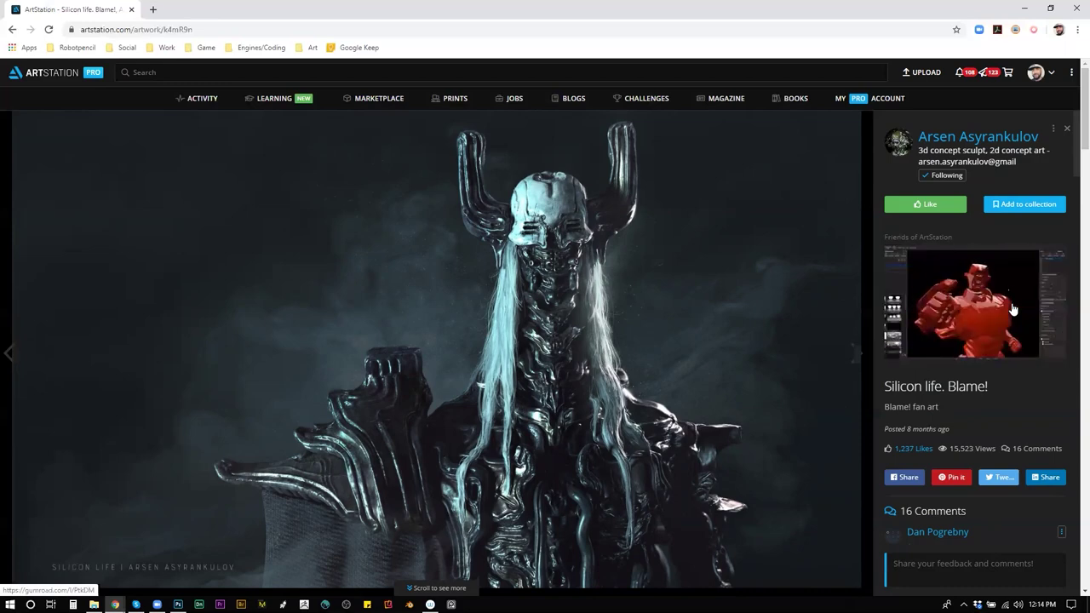
Close the browser to return to Photoshop, hide the thumbnail sketch and its white backing layer, and duplicate the Layer 5 copy painting layer.
left_click(1075, 6)
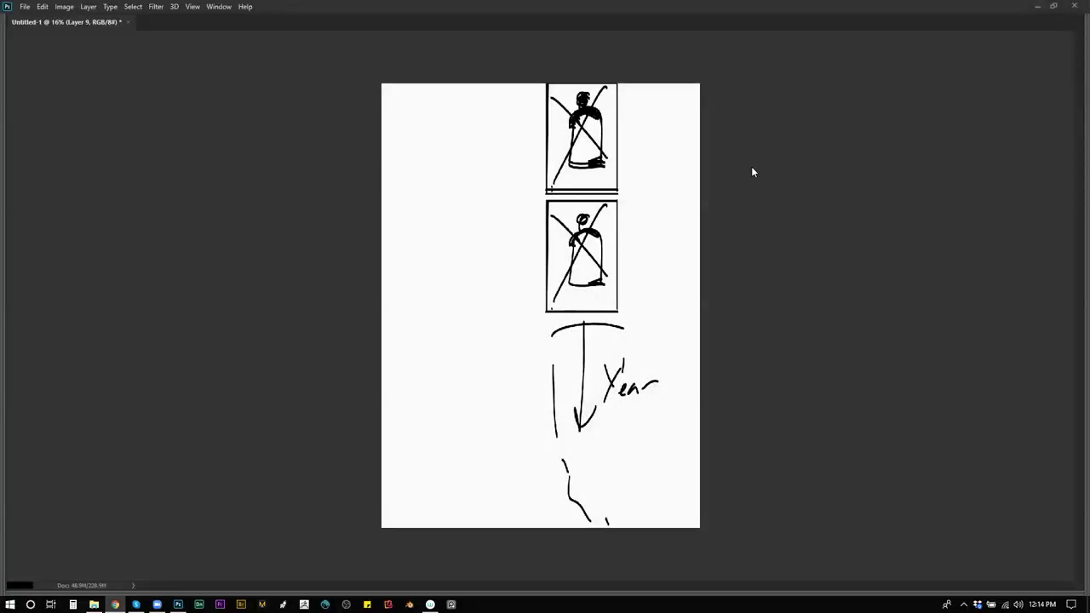
key("f")
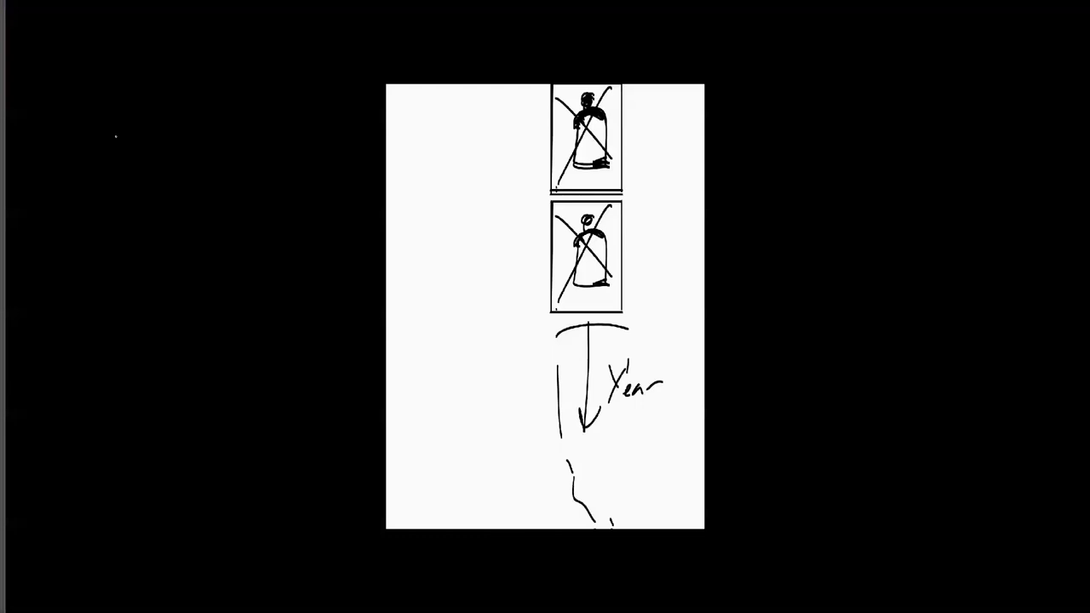
key("f")
left_click(32, 164)
left_click(32, 187)
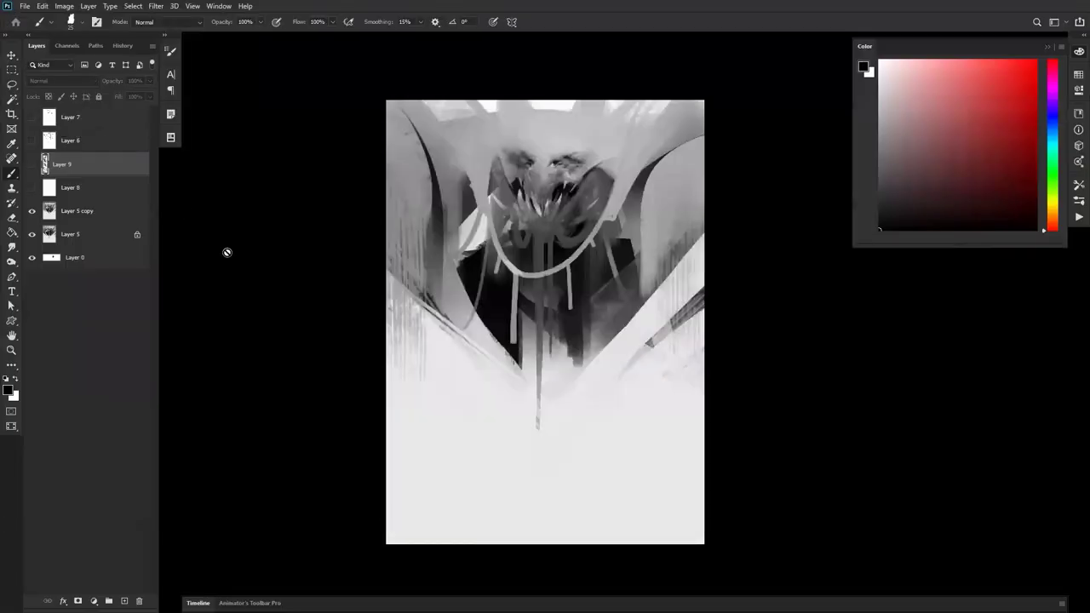
left_click(100, 216)
key("ctrl+j")
Lasso the creature's forehead down to the brow line above the eyes and invert the selection.
key("z")
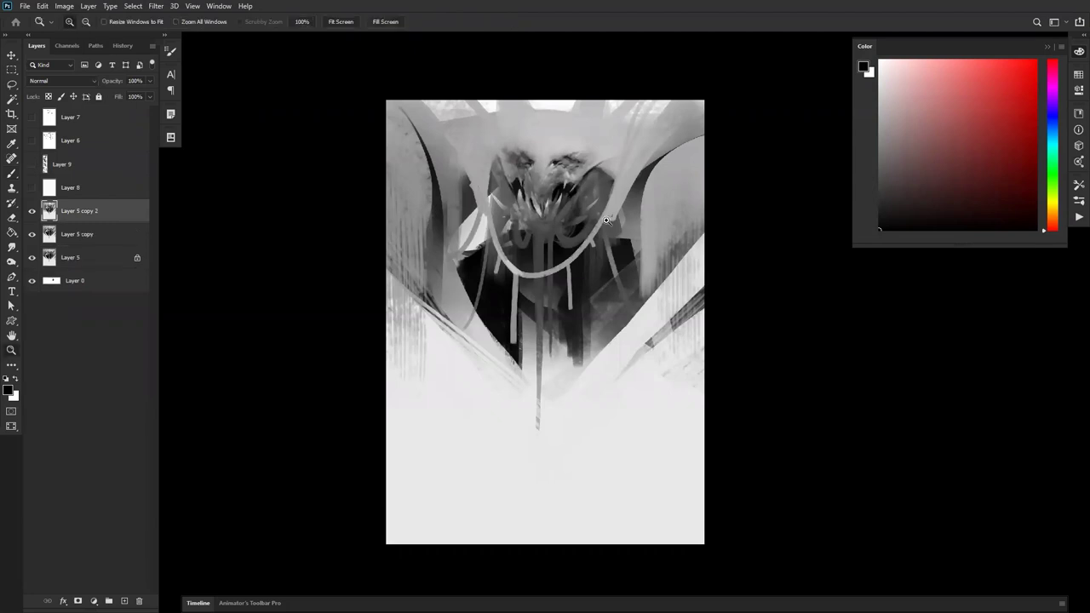
left_click(606, 215)
left_click(605, 215)
left_click(600, 194)
mouse_move(591, 220)
left_mouse_down()
mouse_move(621, 302)
mouse_move(632, 387)
left_mouse_up()
key("l")
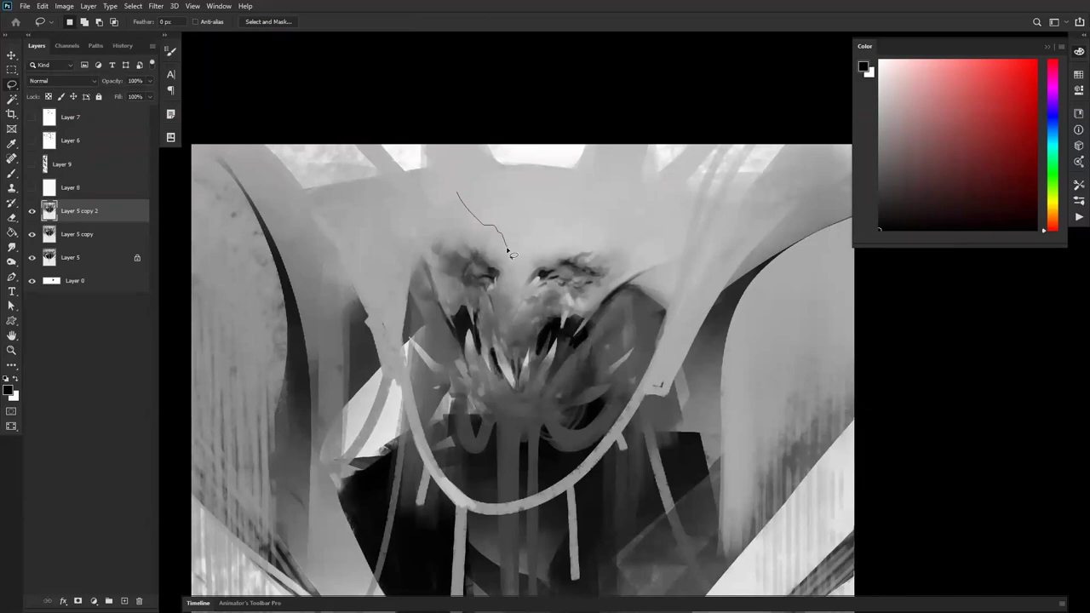
mouse_move(613, 213)
left_mouse_down()
mouse_move(492, 104)
mouse_move(494, 242)
left_mouse_up()
key("ctrl+shift+i")
Shade a soft dark brow crease along the selection edge with the rectangular standard brush enlarged to 400 px, and deselect.
key("b")
right_click(520, 215)
left_click(587, 241)
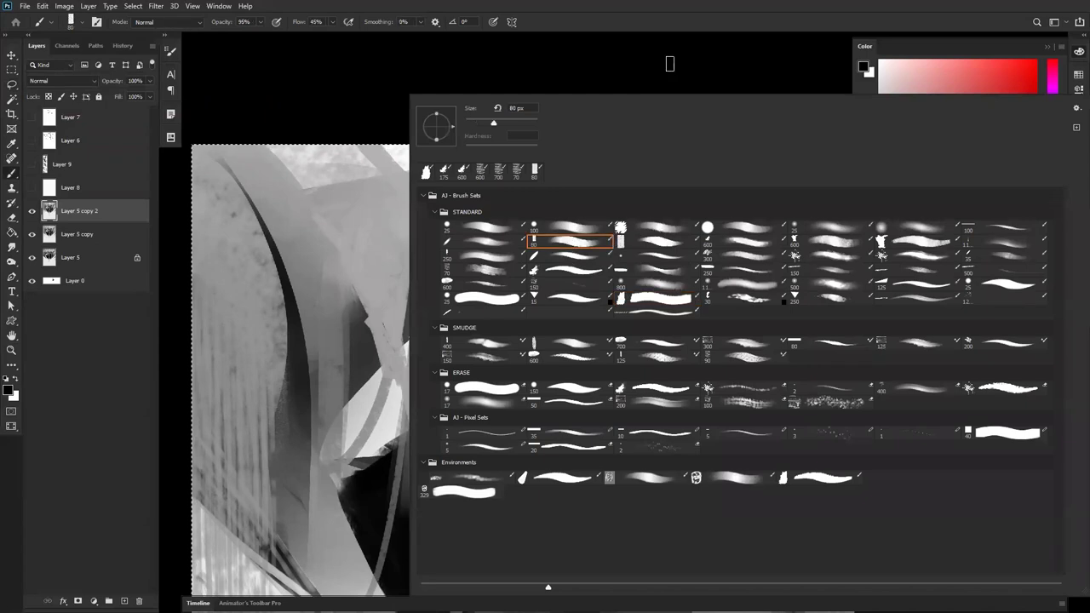
left_click(662, 72)
key("]")
key("]")
key("]")
key("]")
key("]")
key("]")
key("]")
key("]")
key("]")
key("]")
key("]")
key("]")
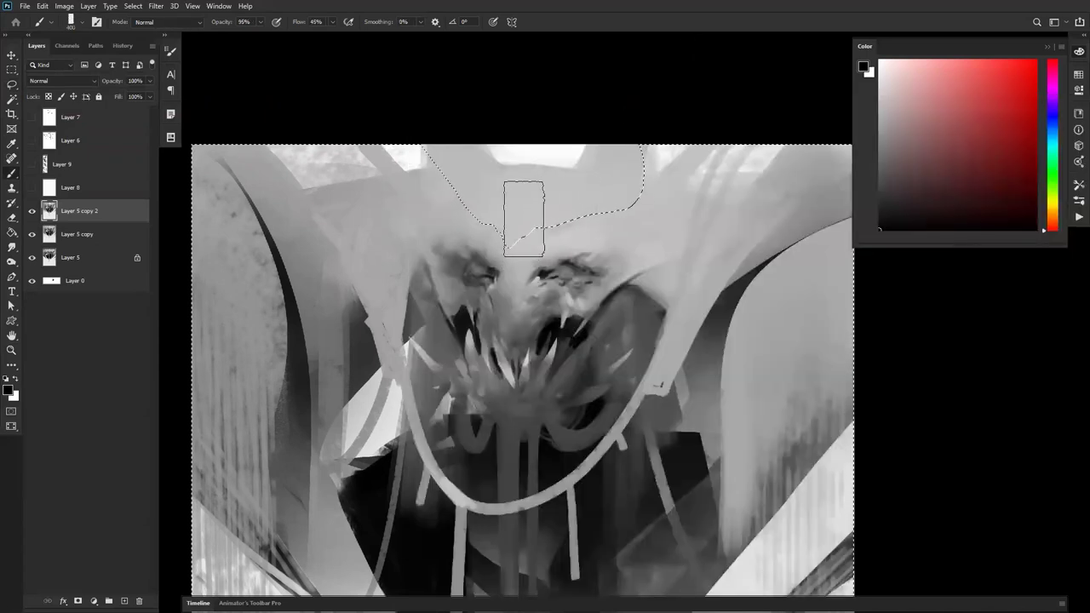
key("ctrl+d")
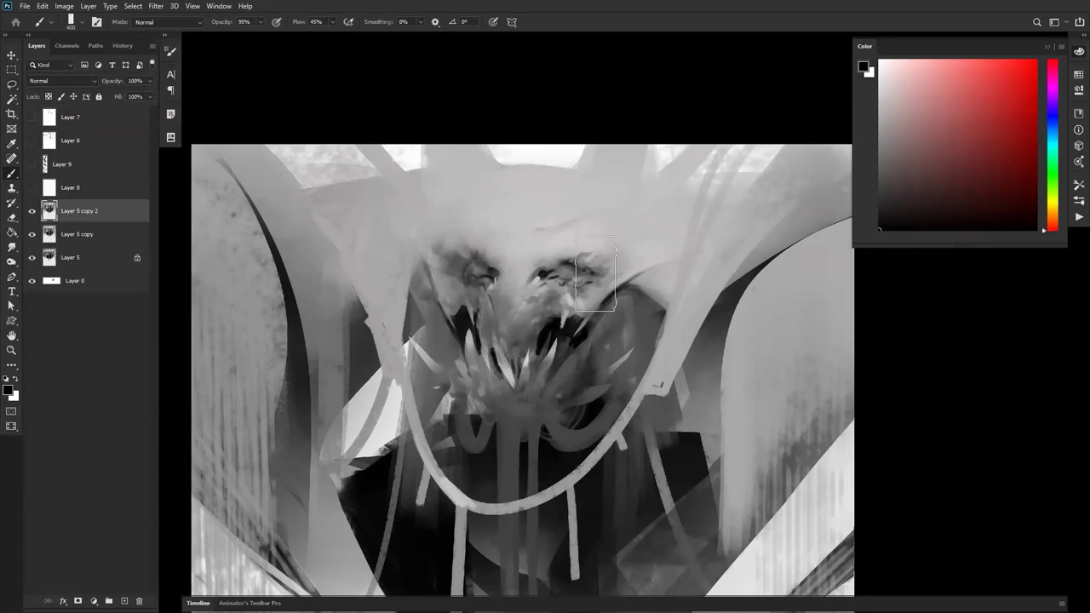
Soften the new brow crease with greys sampled from the forehead, using the brush reduced to 175 px.
key("r")
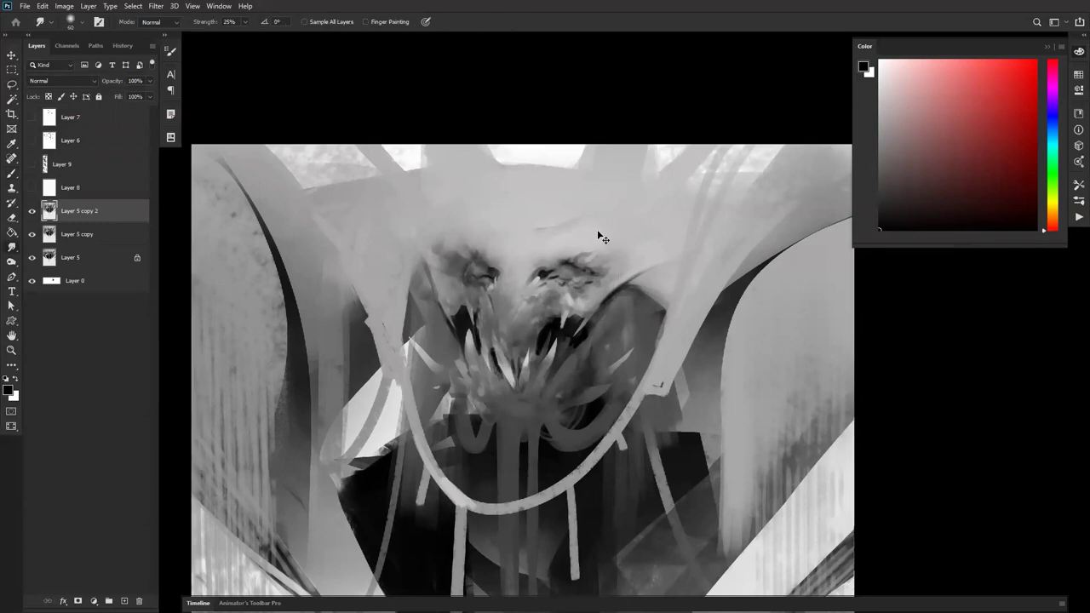
key("b")
left_click(533, 230, "alt")
left_click(541, 229, "alt")
key("bracketleft")
key("bracketleft")
key("bracketleft")
key("bracketleft")
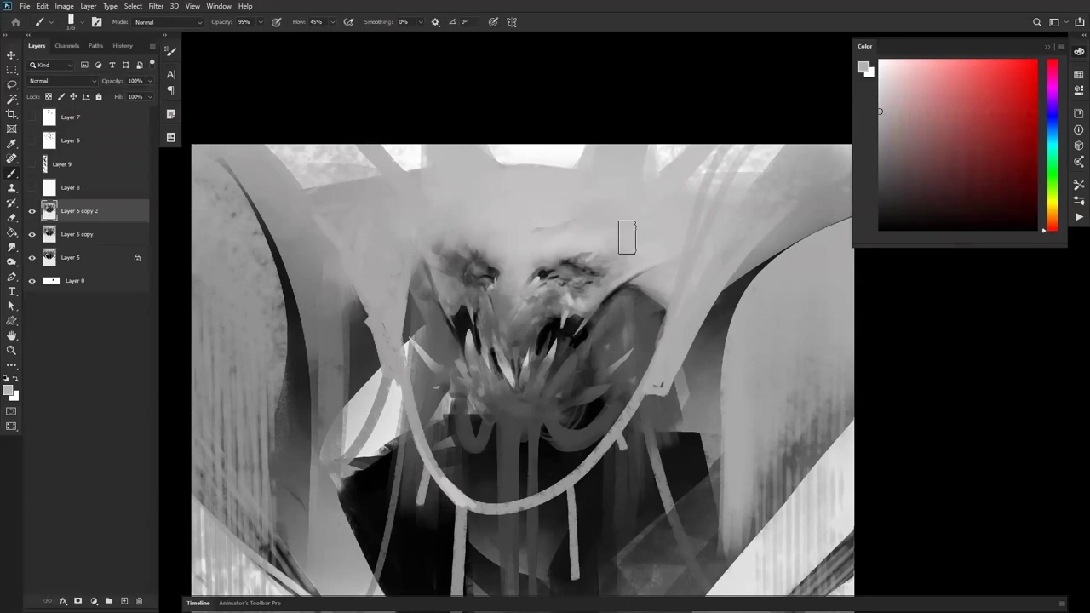
left_click(600, 231, "alt")
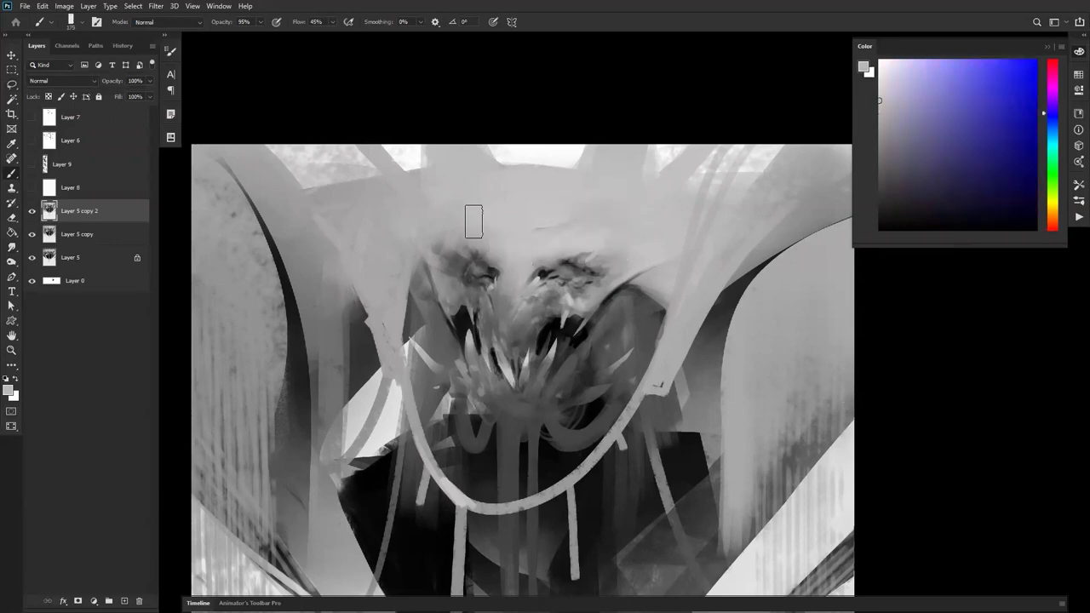
Lasso a narrow wedge above the creature's other eye, shade a black crease along its edge, and deselect.
key("l")
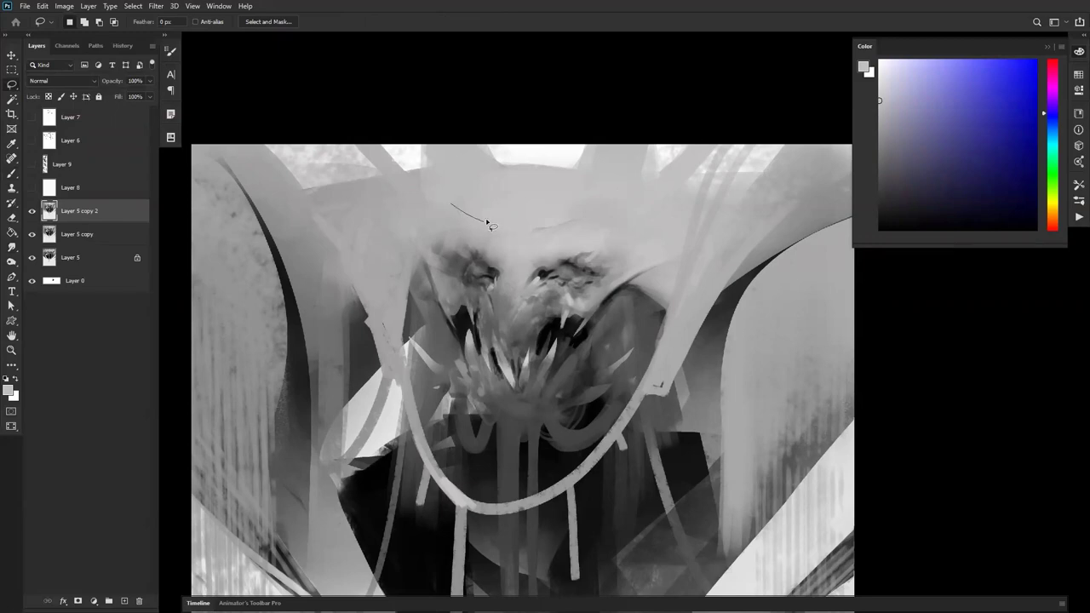
left_click_drag(506, 237, 508, 243)
key("b")
key("d")
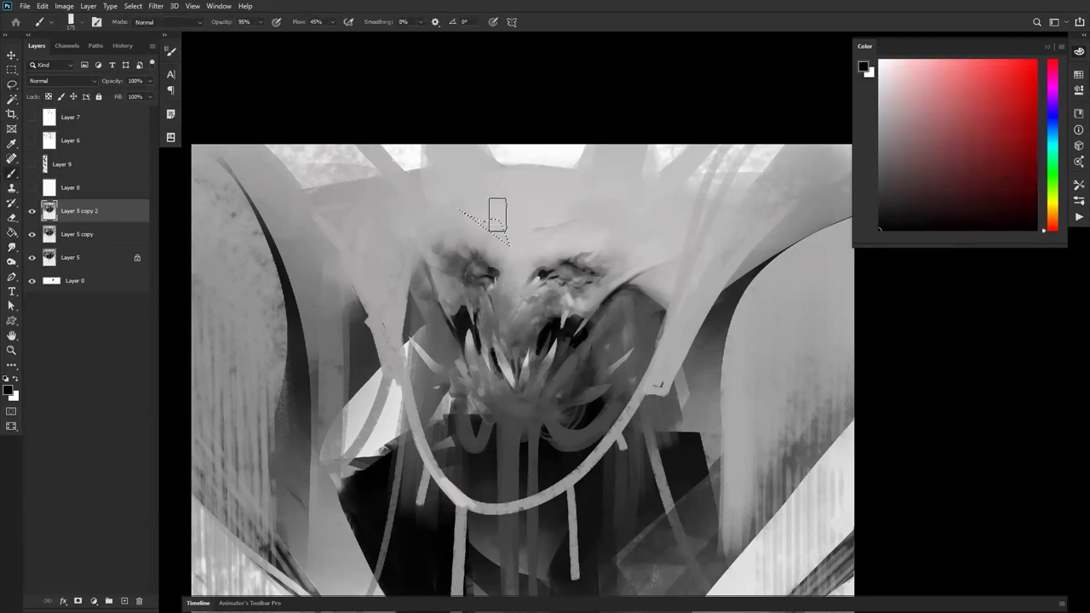
left_click_drag(494, 204, 512, 245)
key("ctrl+d")
Blend the wedge-shaped crease into the brow and nose bridge with a grey sampled from the forehead.
key("r")
key("b")
left_click(462, 218, "alt")
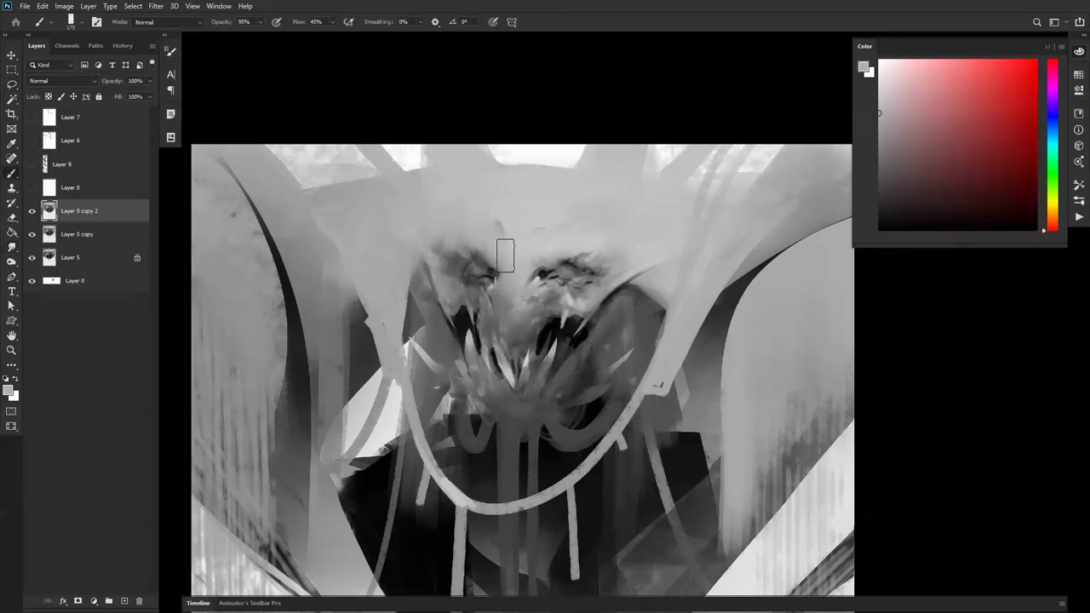
left_click_drag(516, 269, 522, 282)
Flip the canvas horizontally, repaint the brow creases with sampled greys, and switch to the Smudge tool to soften them.
key("z")
left_click(610, 387, "alt")
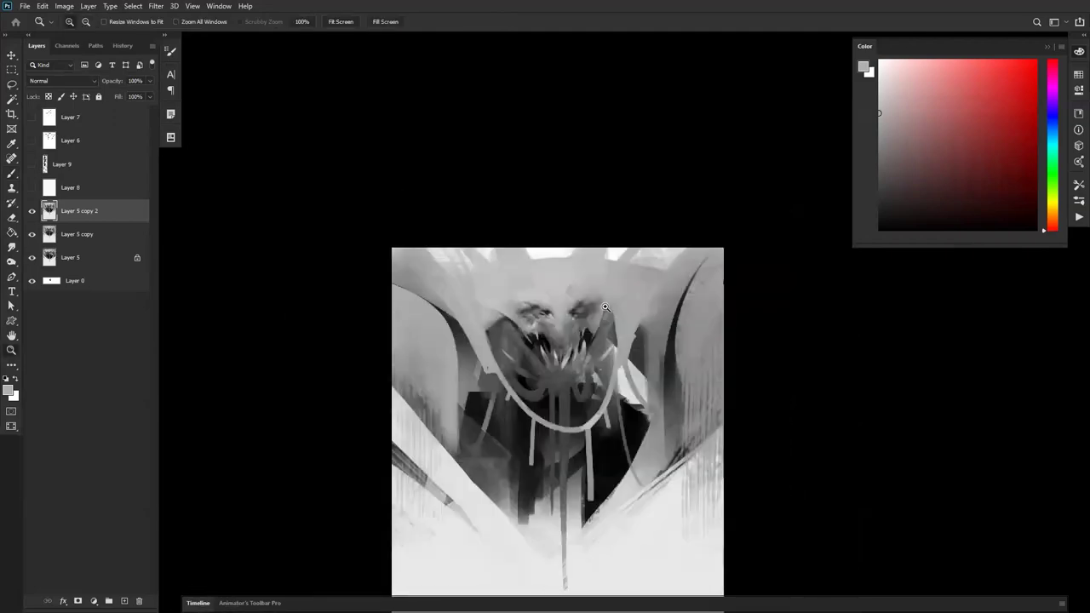
left_click(604, 386)
key("b")
left_click(594, 246, "alt")
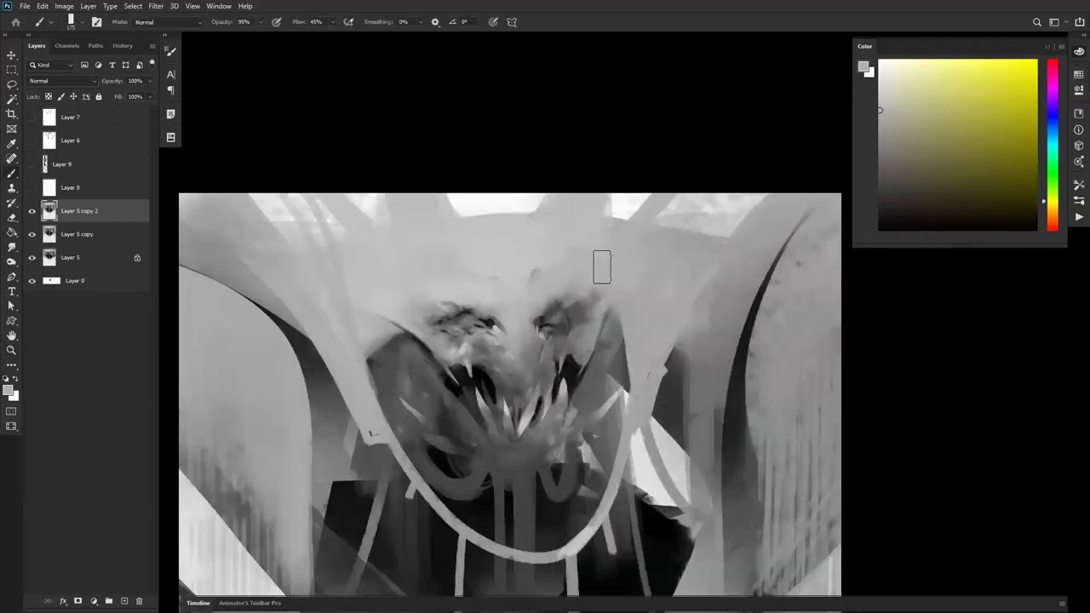
left_click(508, 275, "alt")
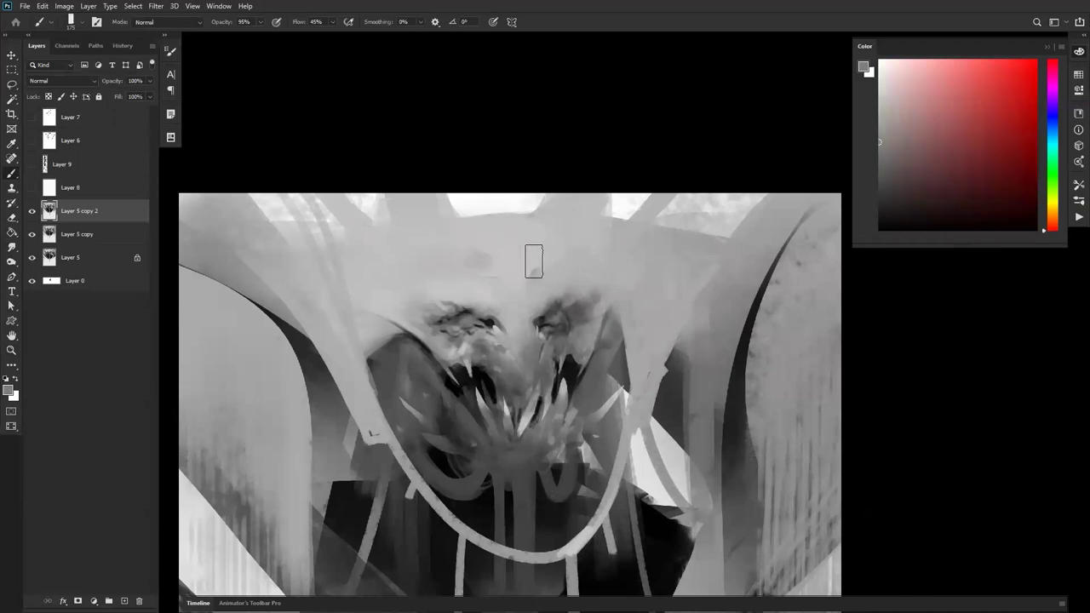
left_click(499, 261, "alt")
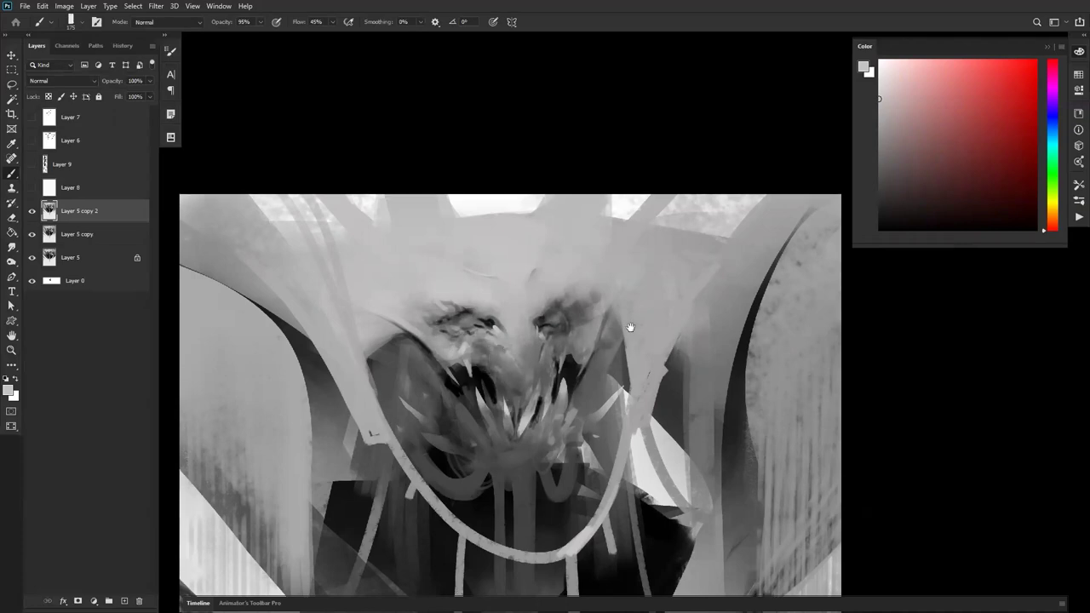
left_click_drag(628, 326, 655, 269)
key("r")
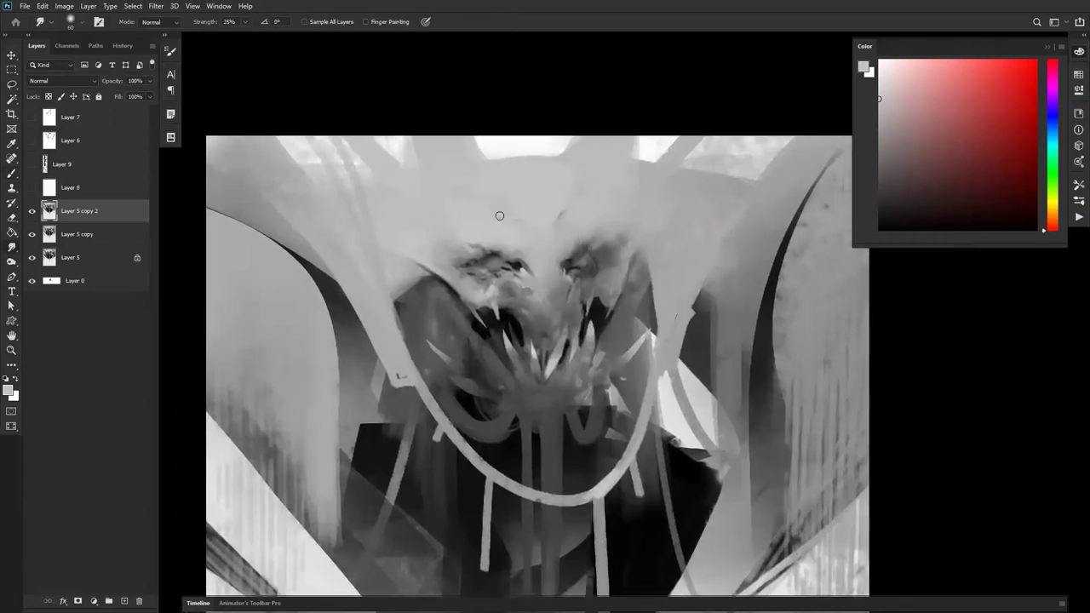